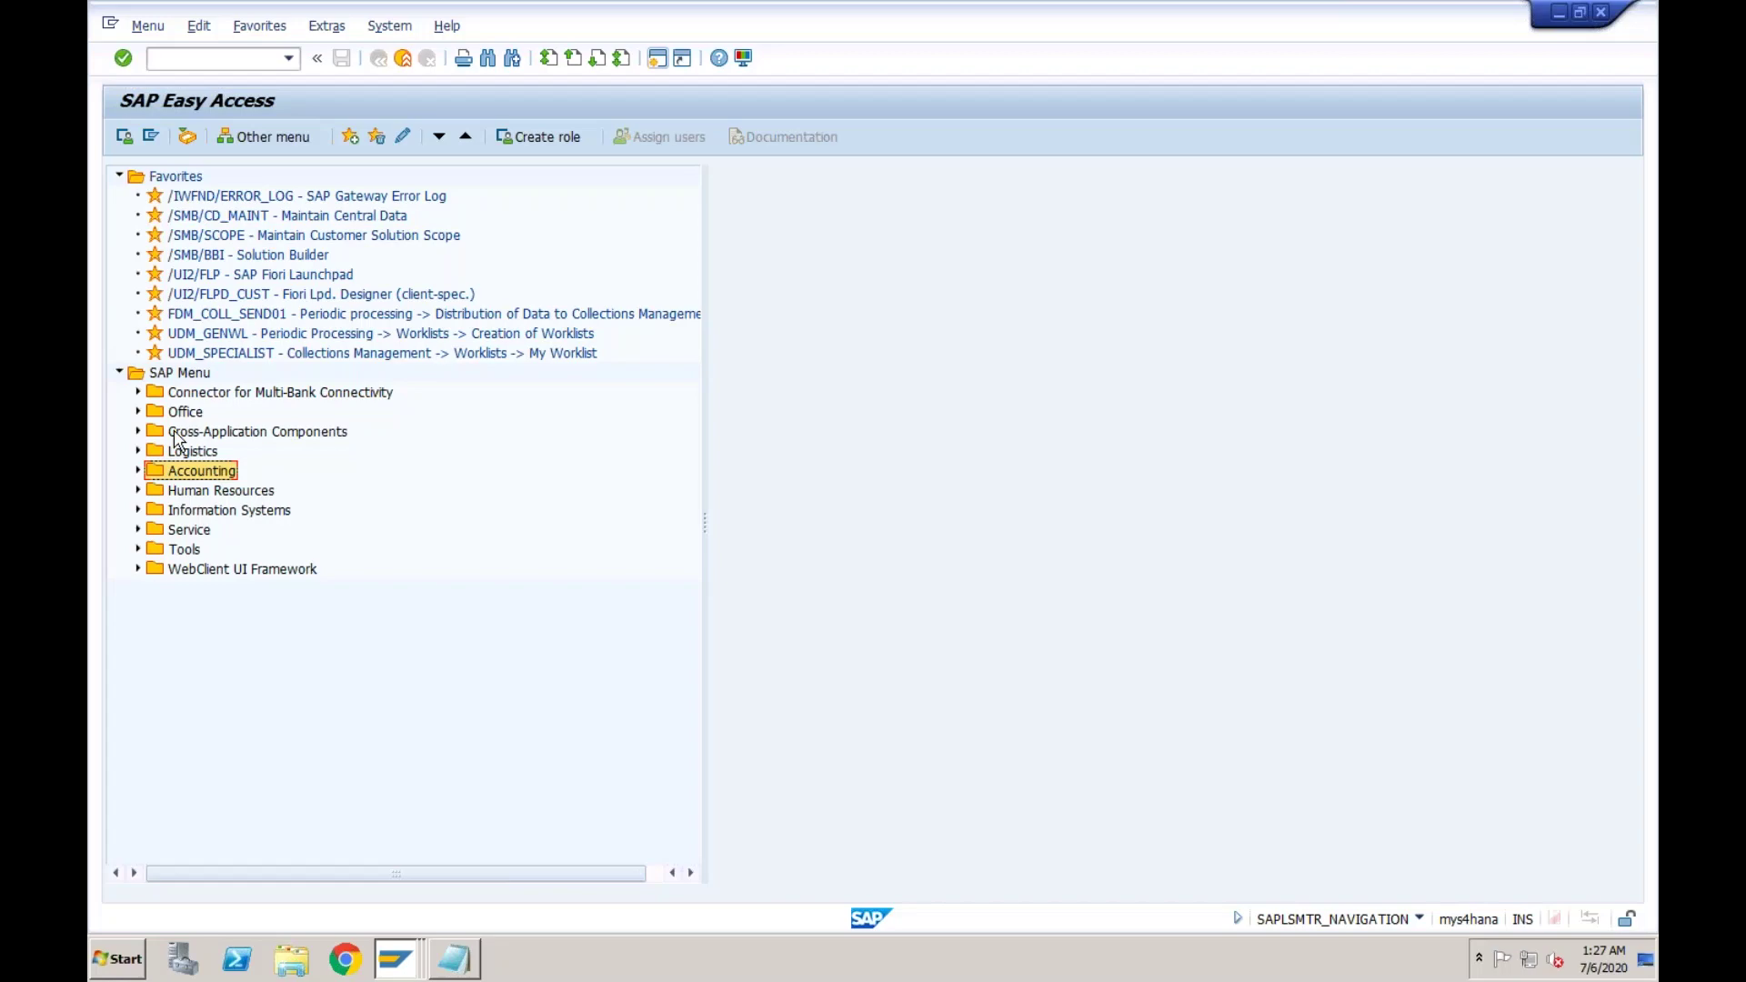
- Start transaction SPRO and open the SAP Reference IMG
left_click(229, 60)
type("spro")
key("Return")
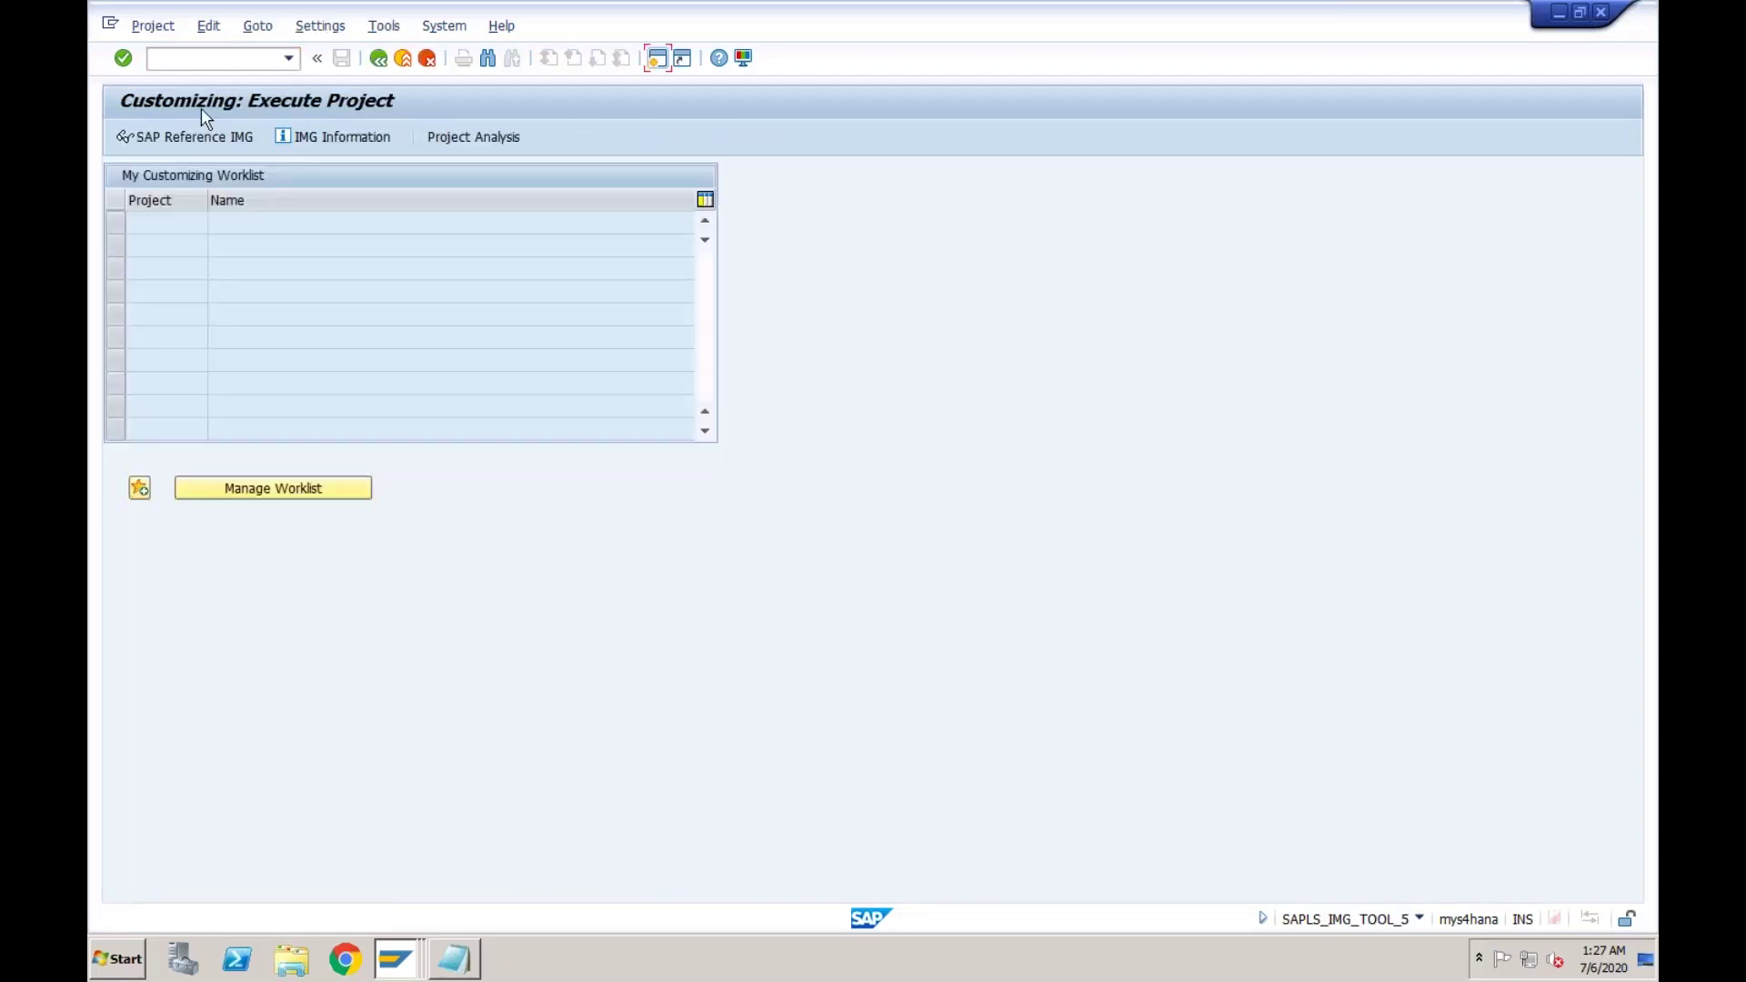
left_click(193, 138)
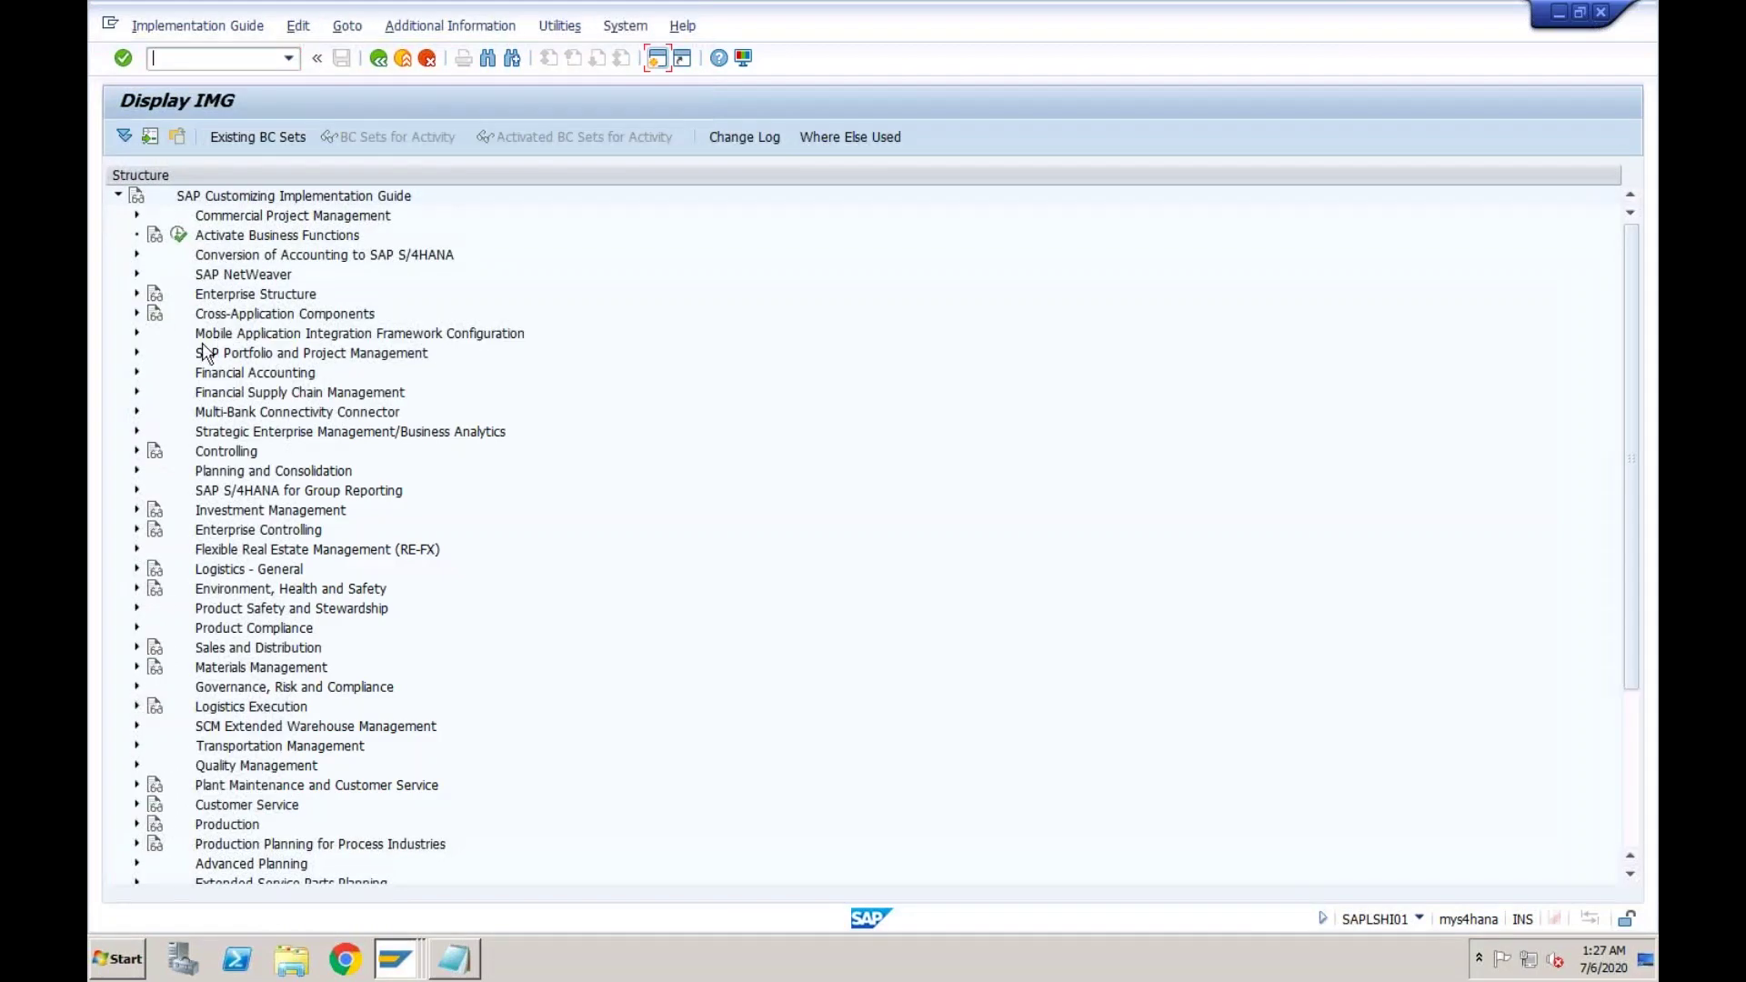
- Run Define Basic Settings under Financial Supply Chain Management > Cash and Liquidity Management > General Settings
left_click(136, 393)
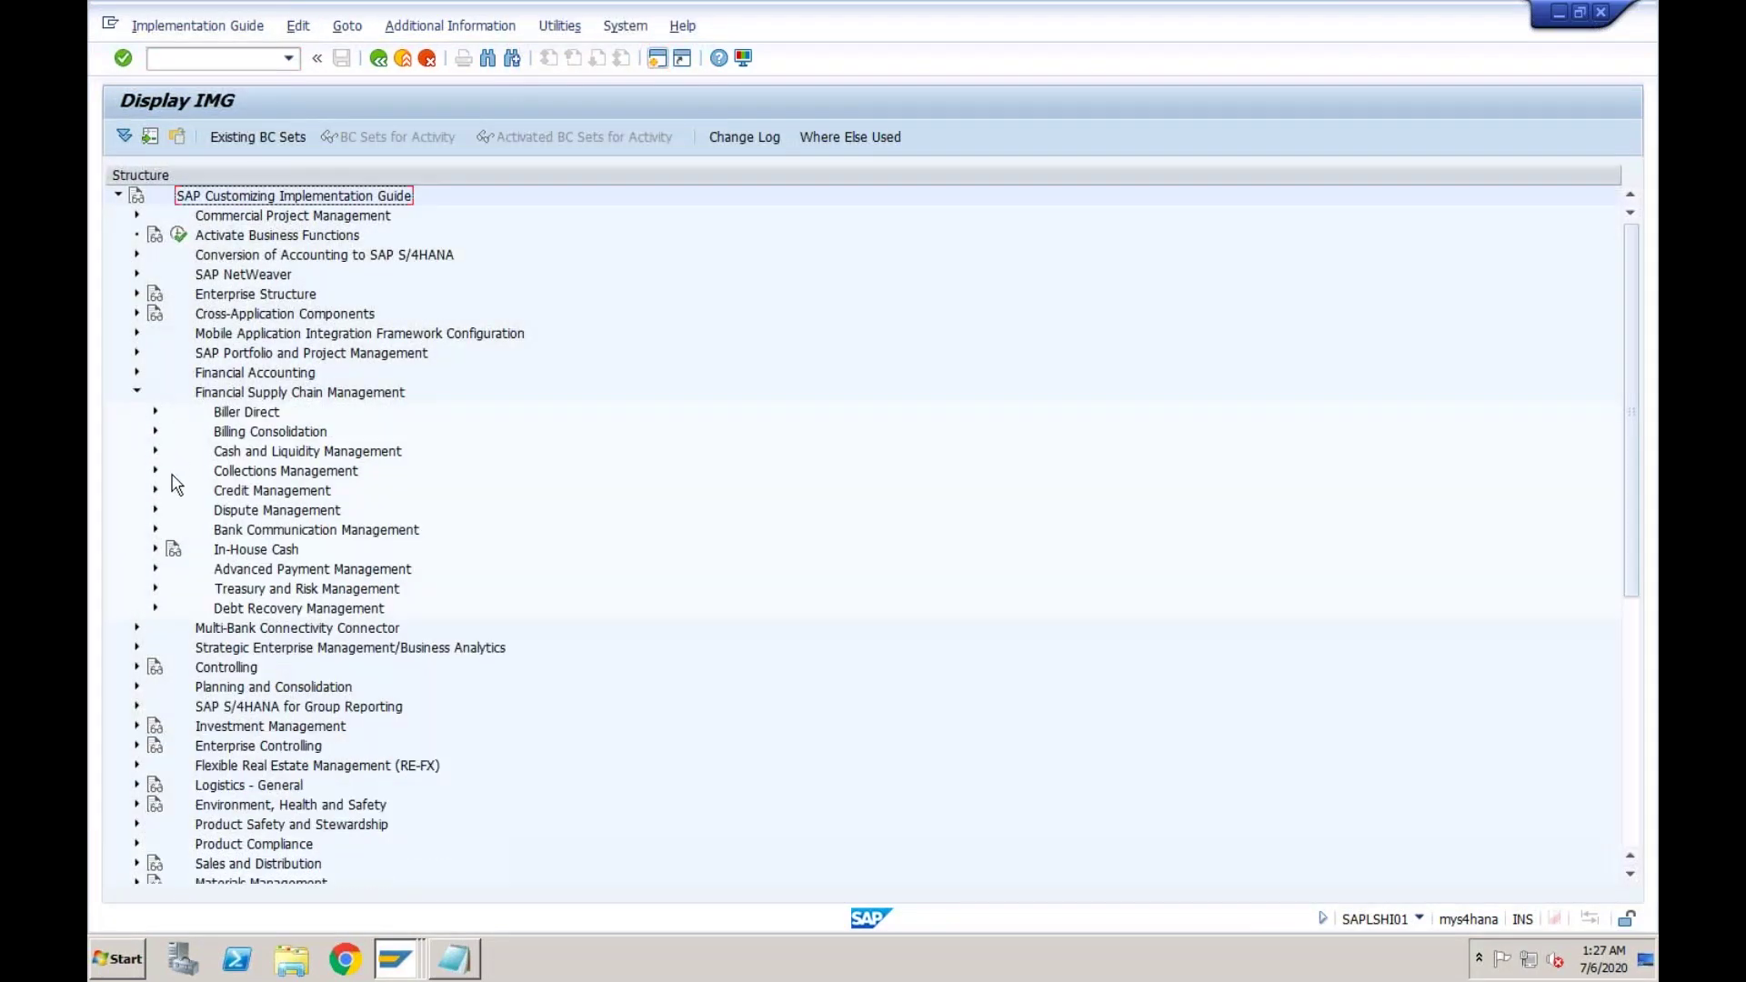
left_click(155, 531)
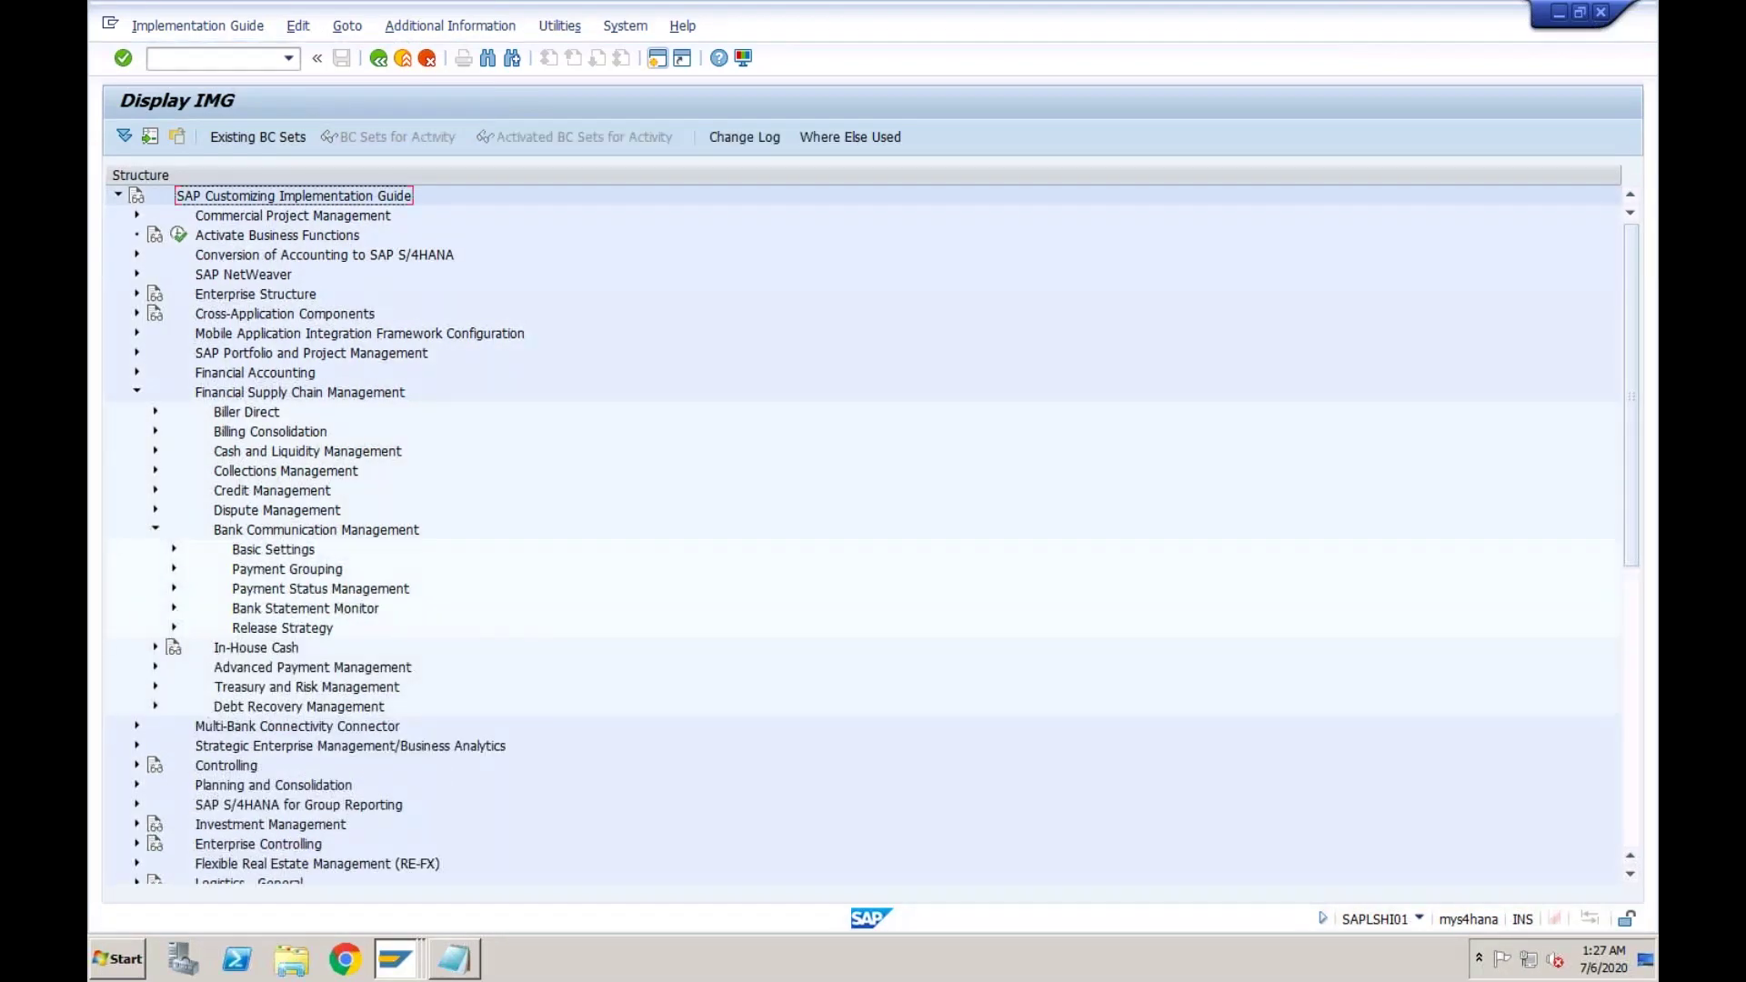
left_click(174, 550)
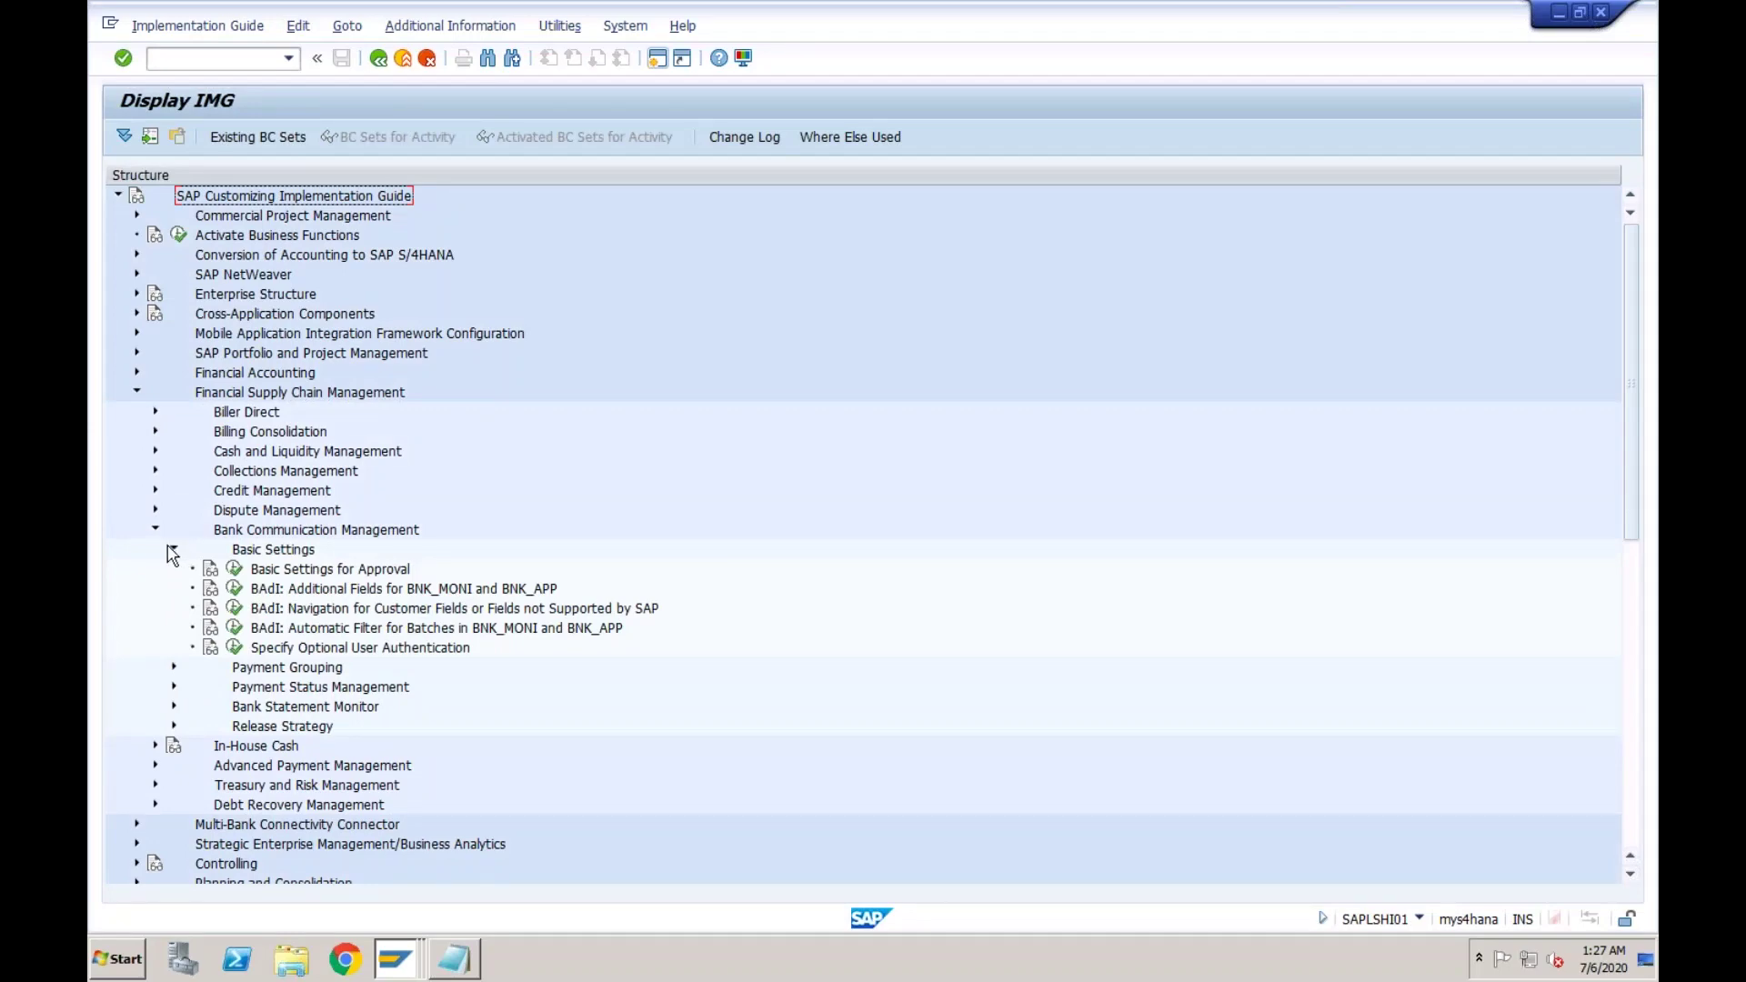
left_click(156, 530)
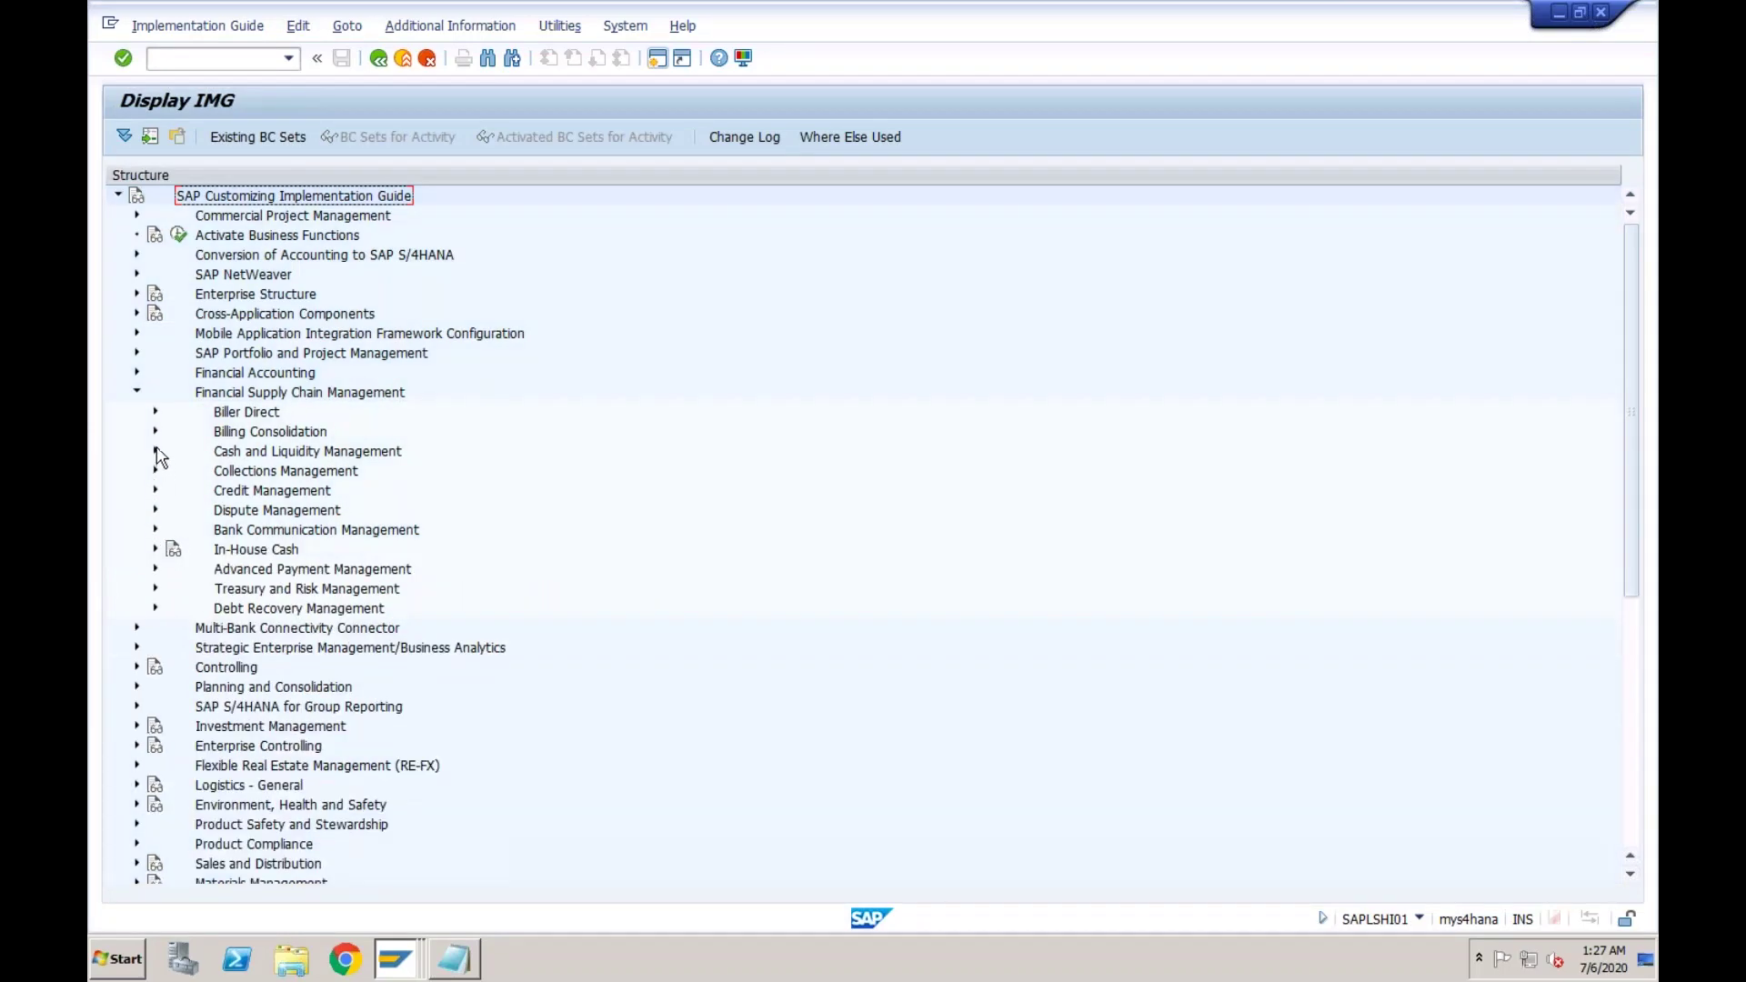
left_click(156, 452)
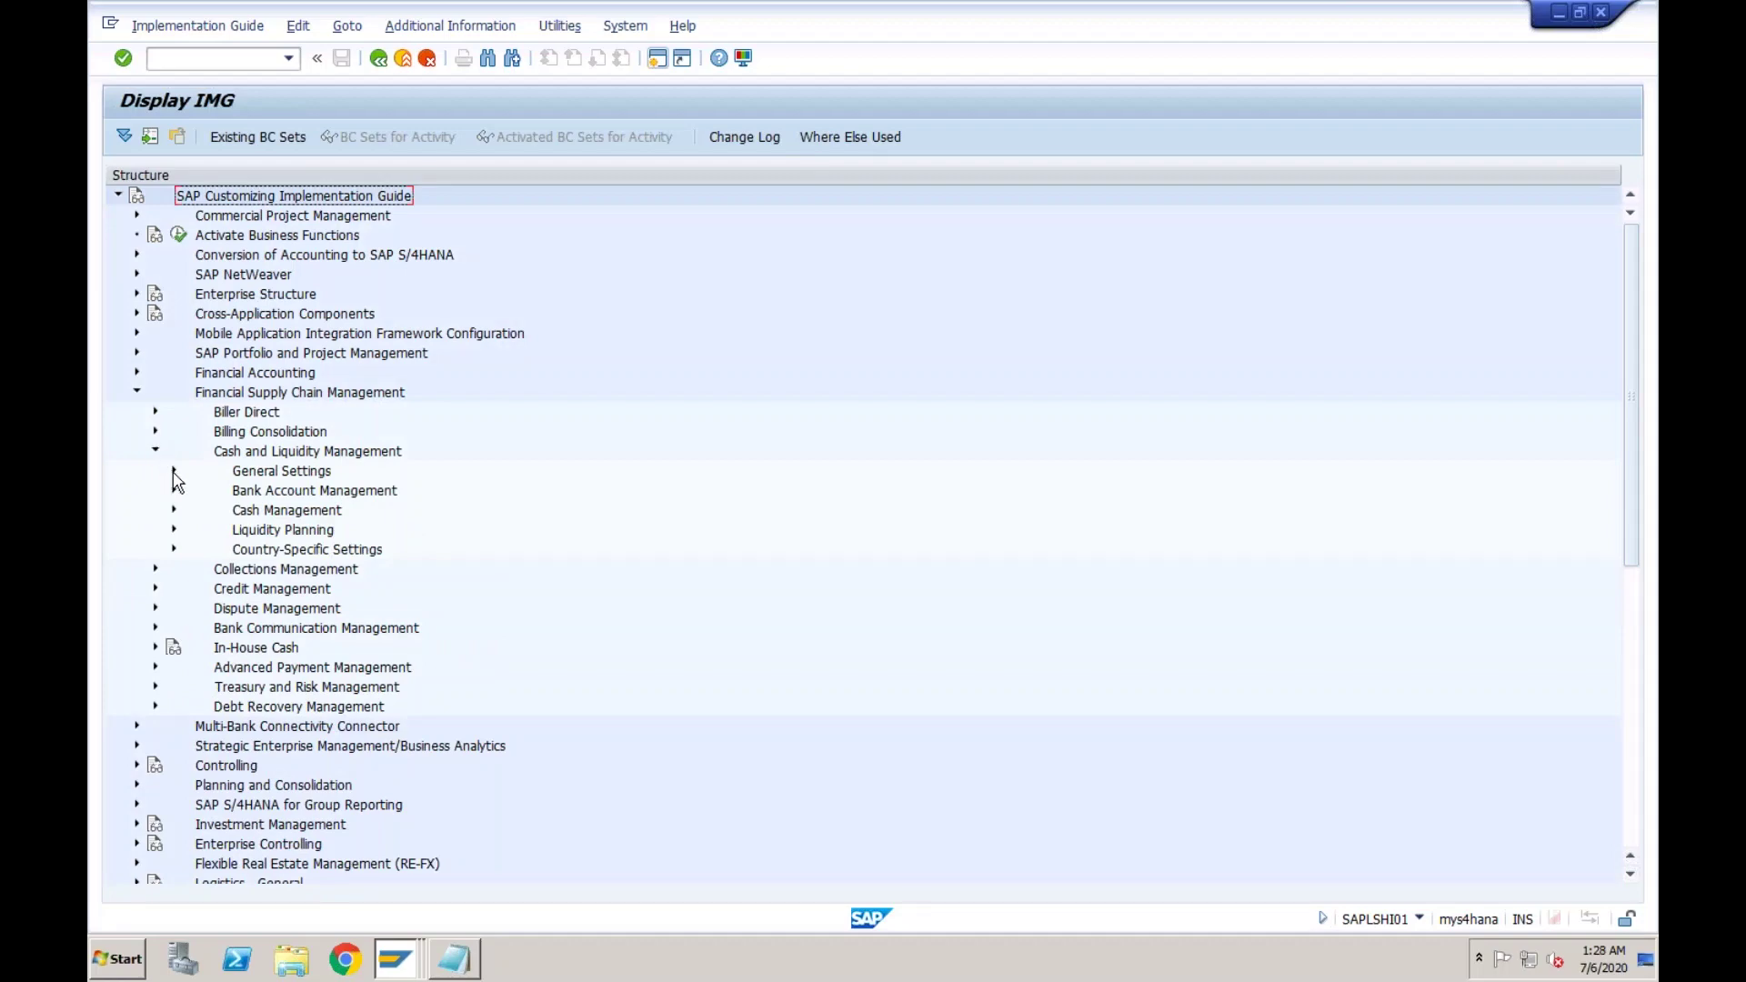
left_click(172, 471)
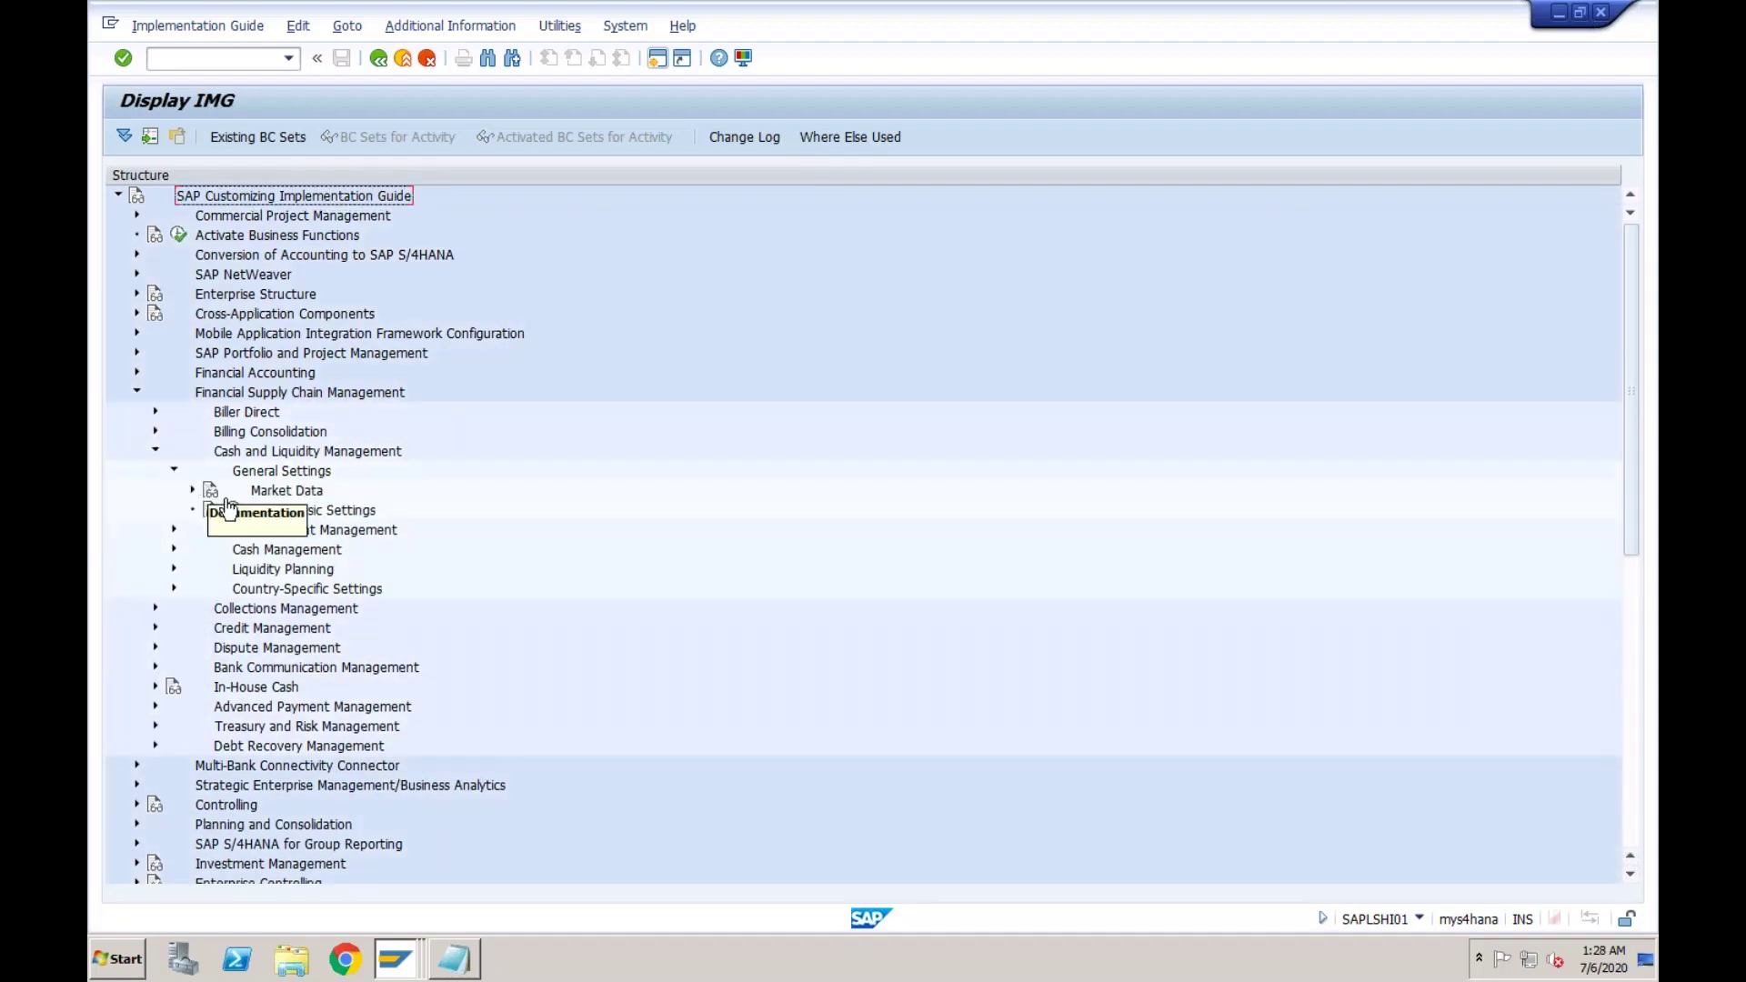
left_click(234, 511)
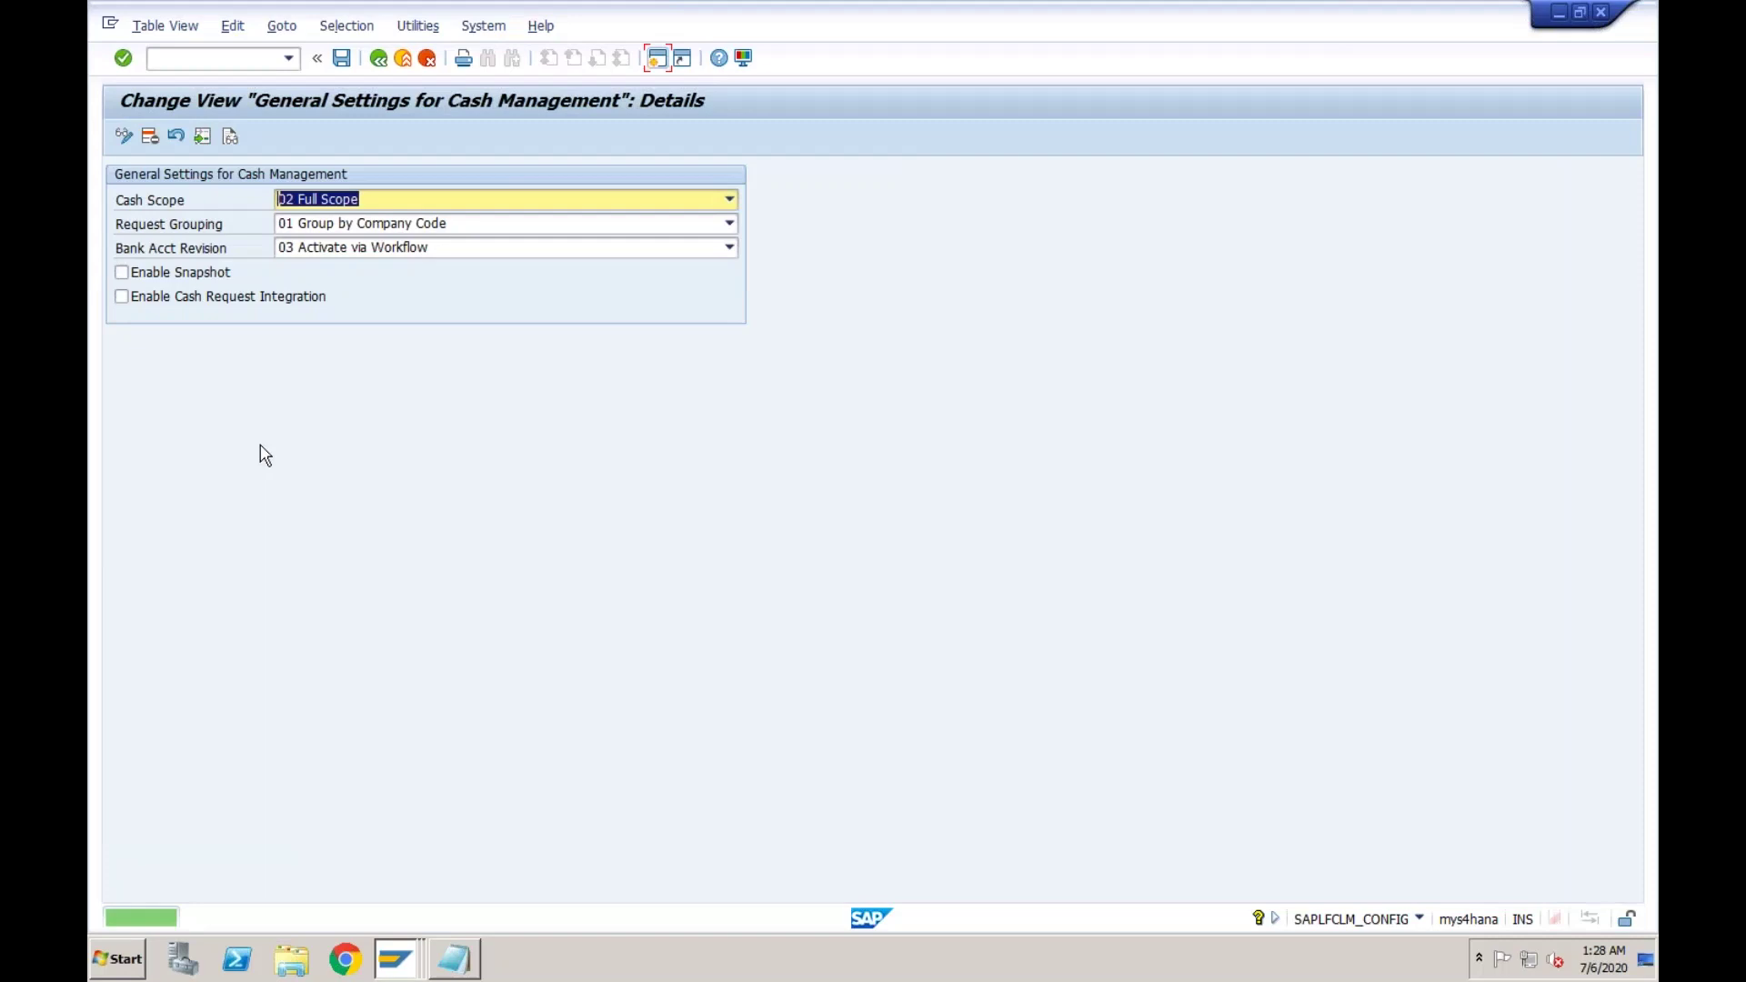
- Keep Cash Scope at 02 Full Scope and list the Bank Acct Revision choices
left_click(381, 206)
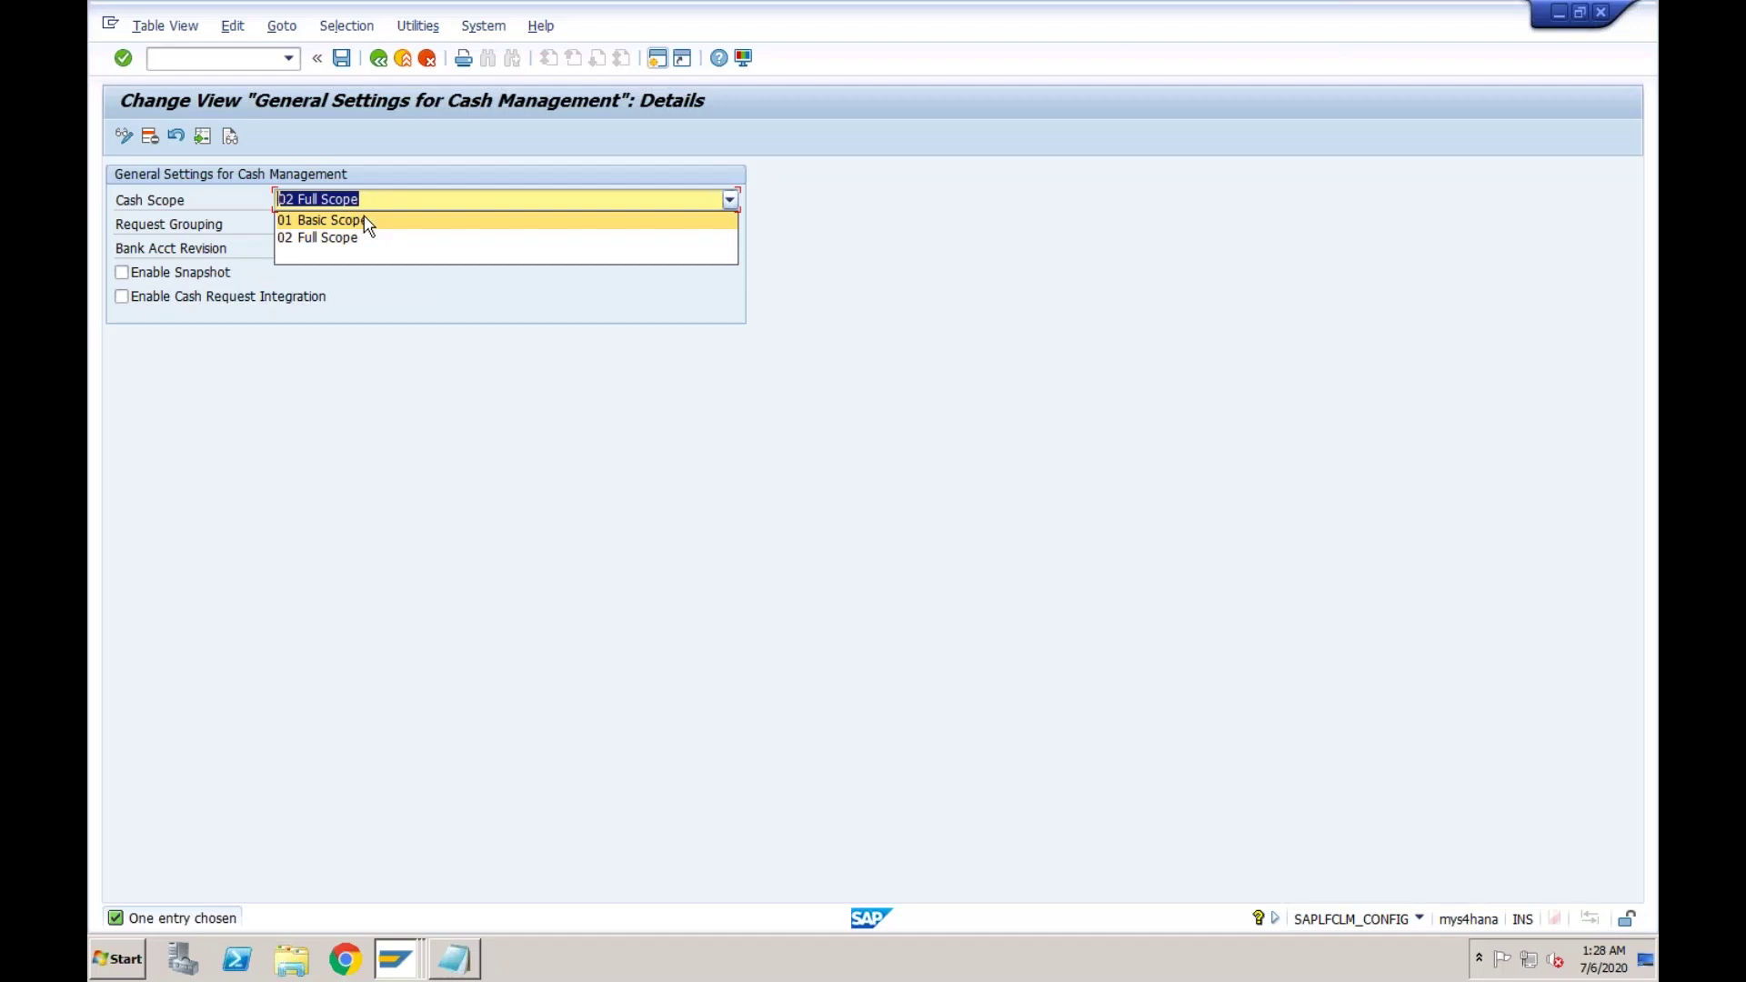
key("Escape")
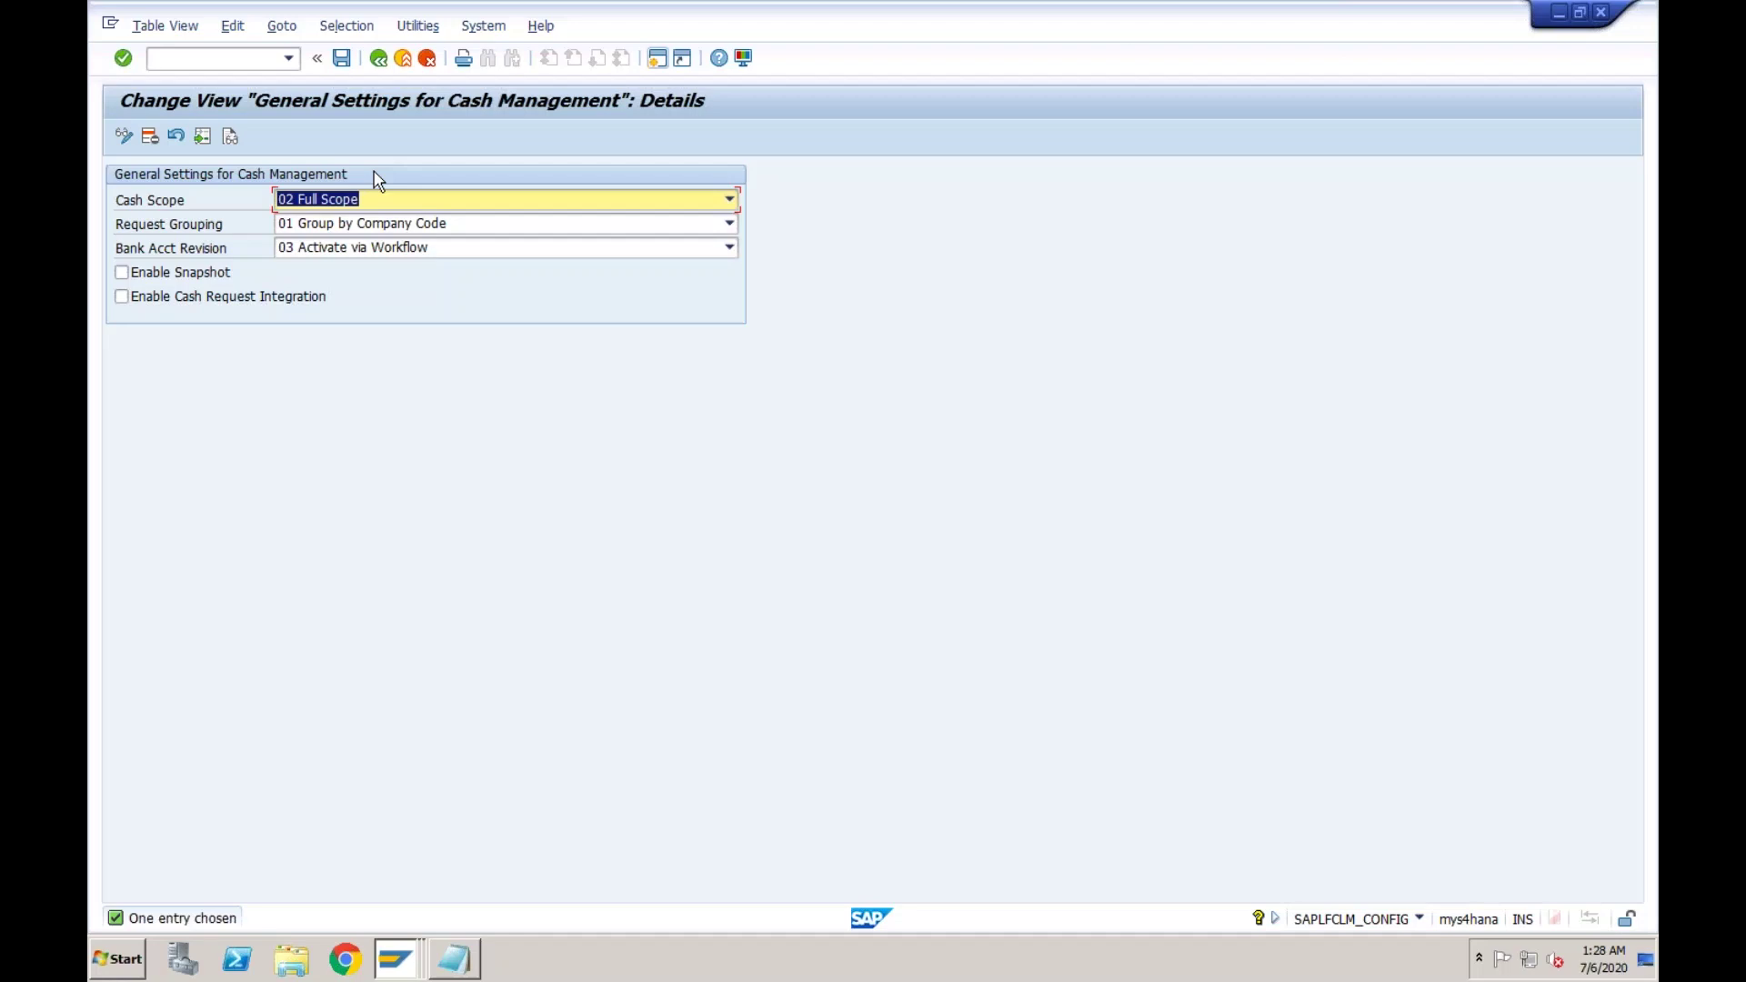
left_click(360, 200)
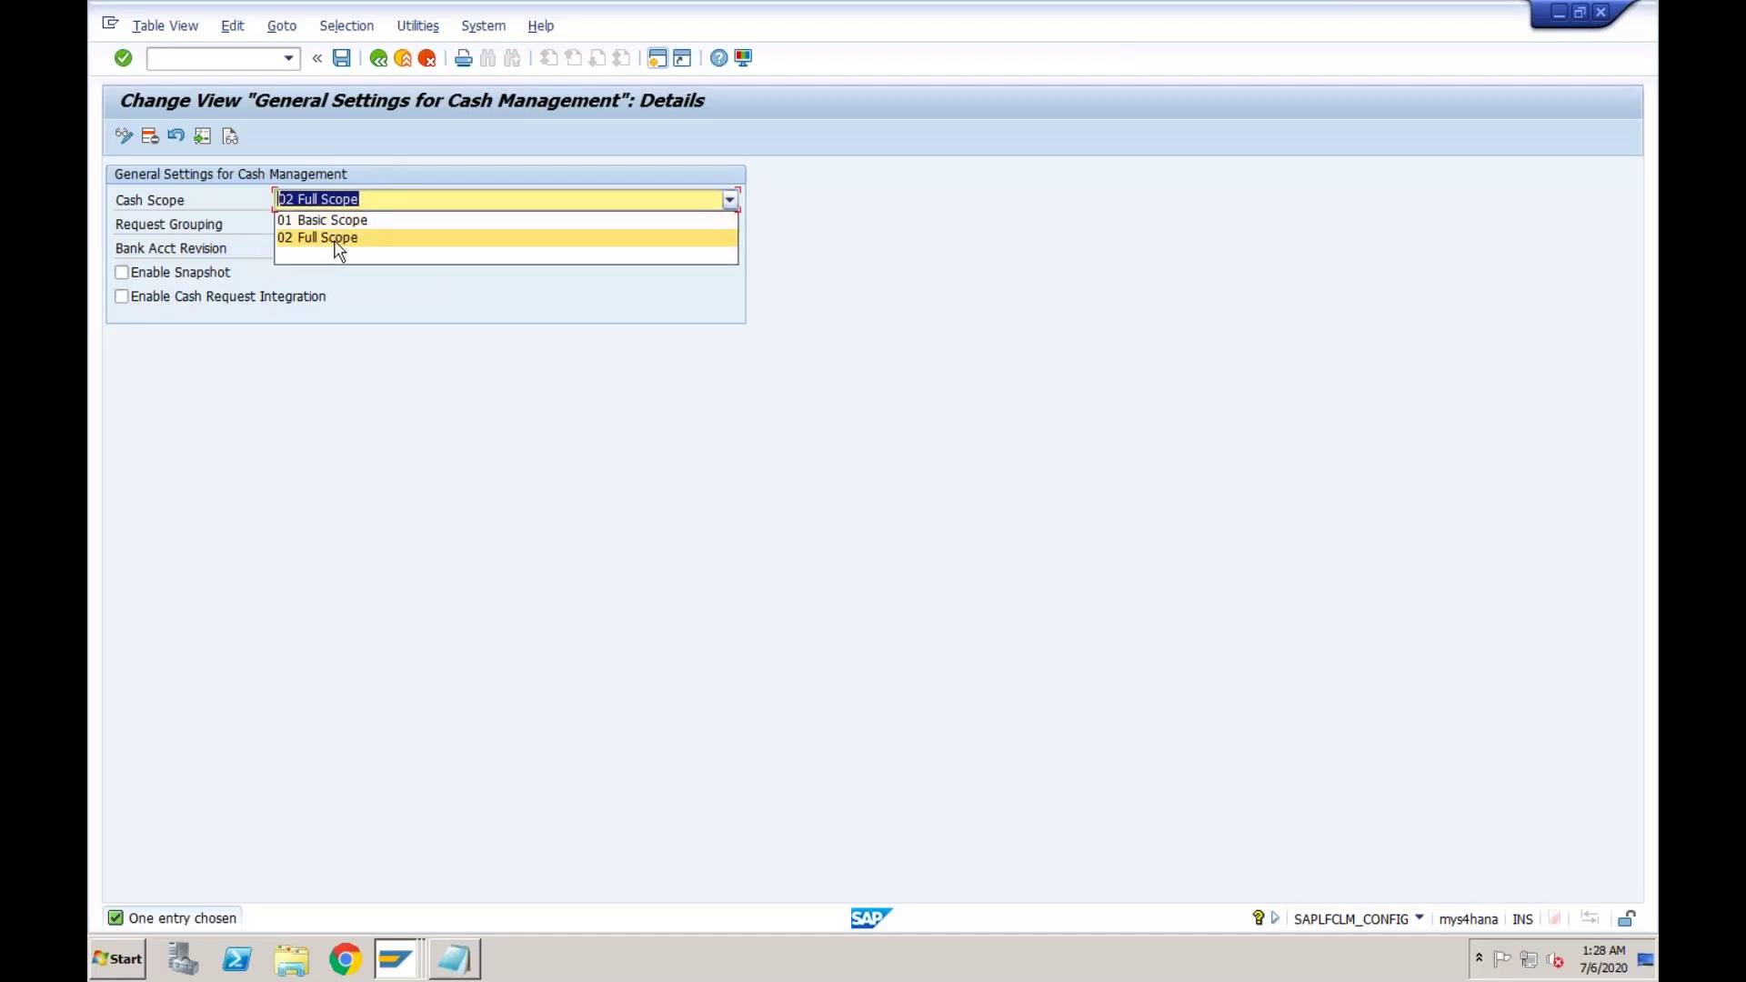
left_click(376, 171)
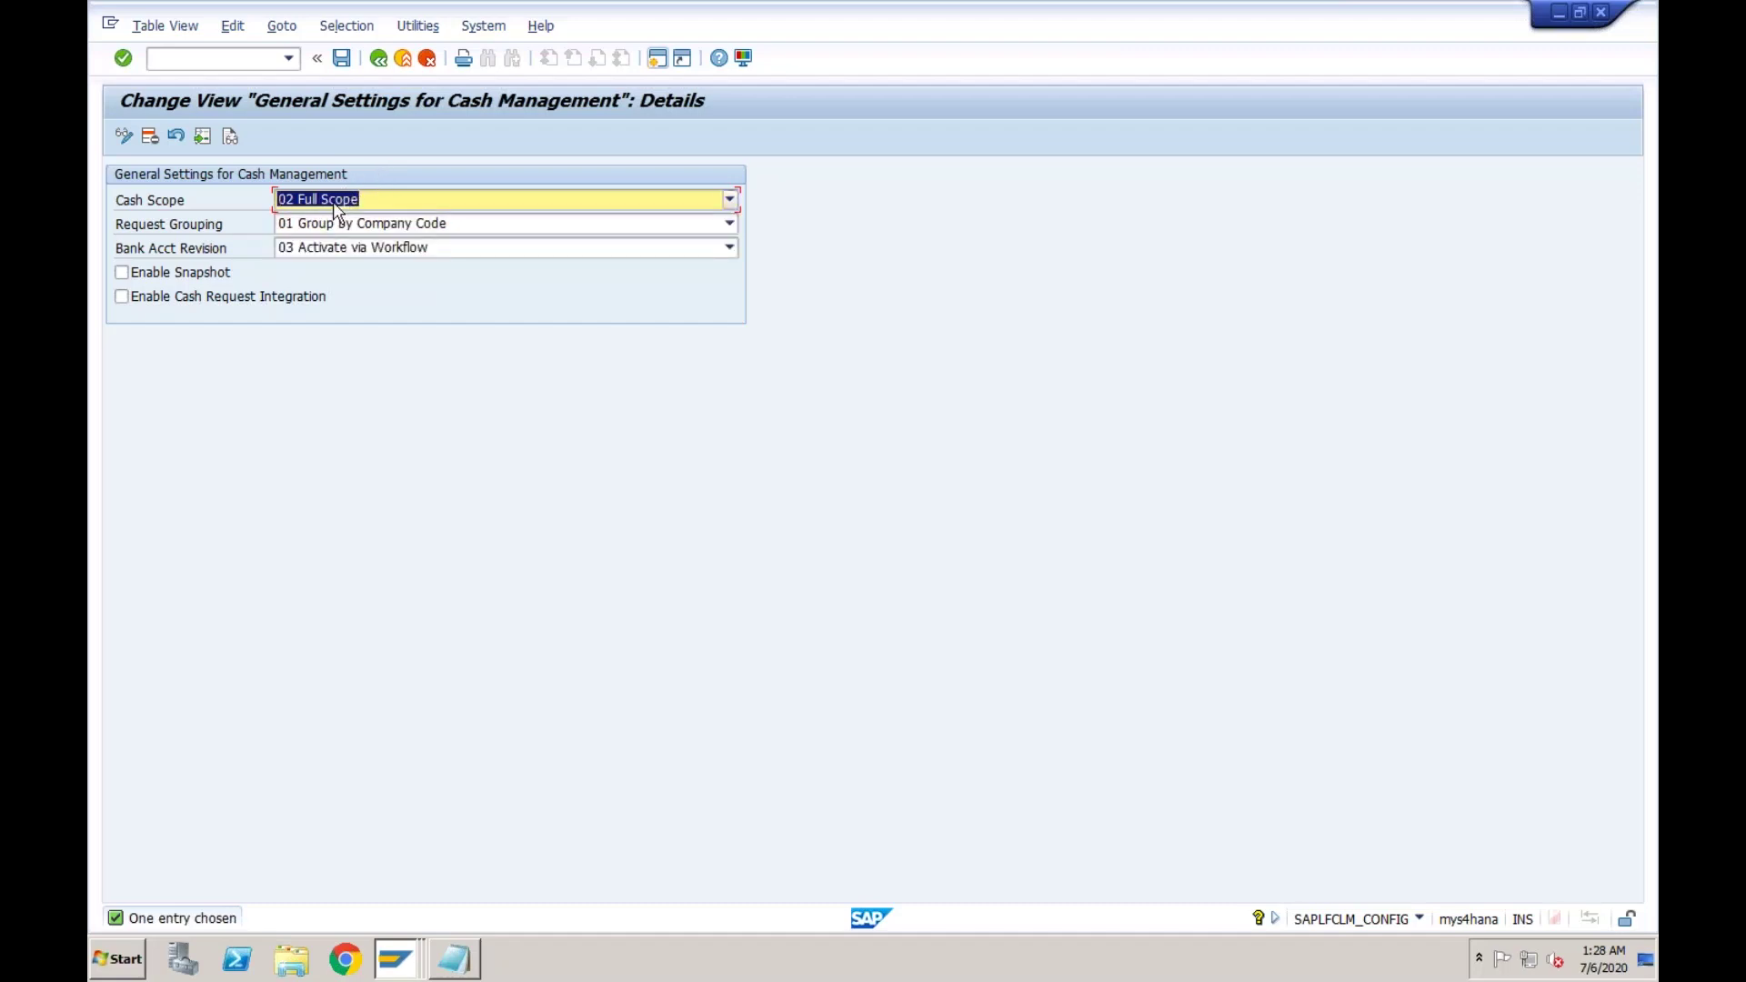
left_click(315, 247)
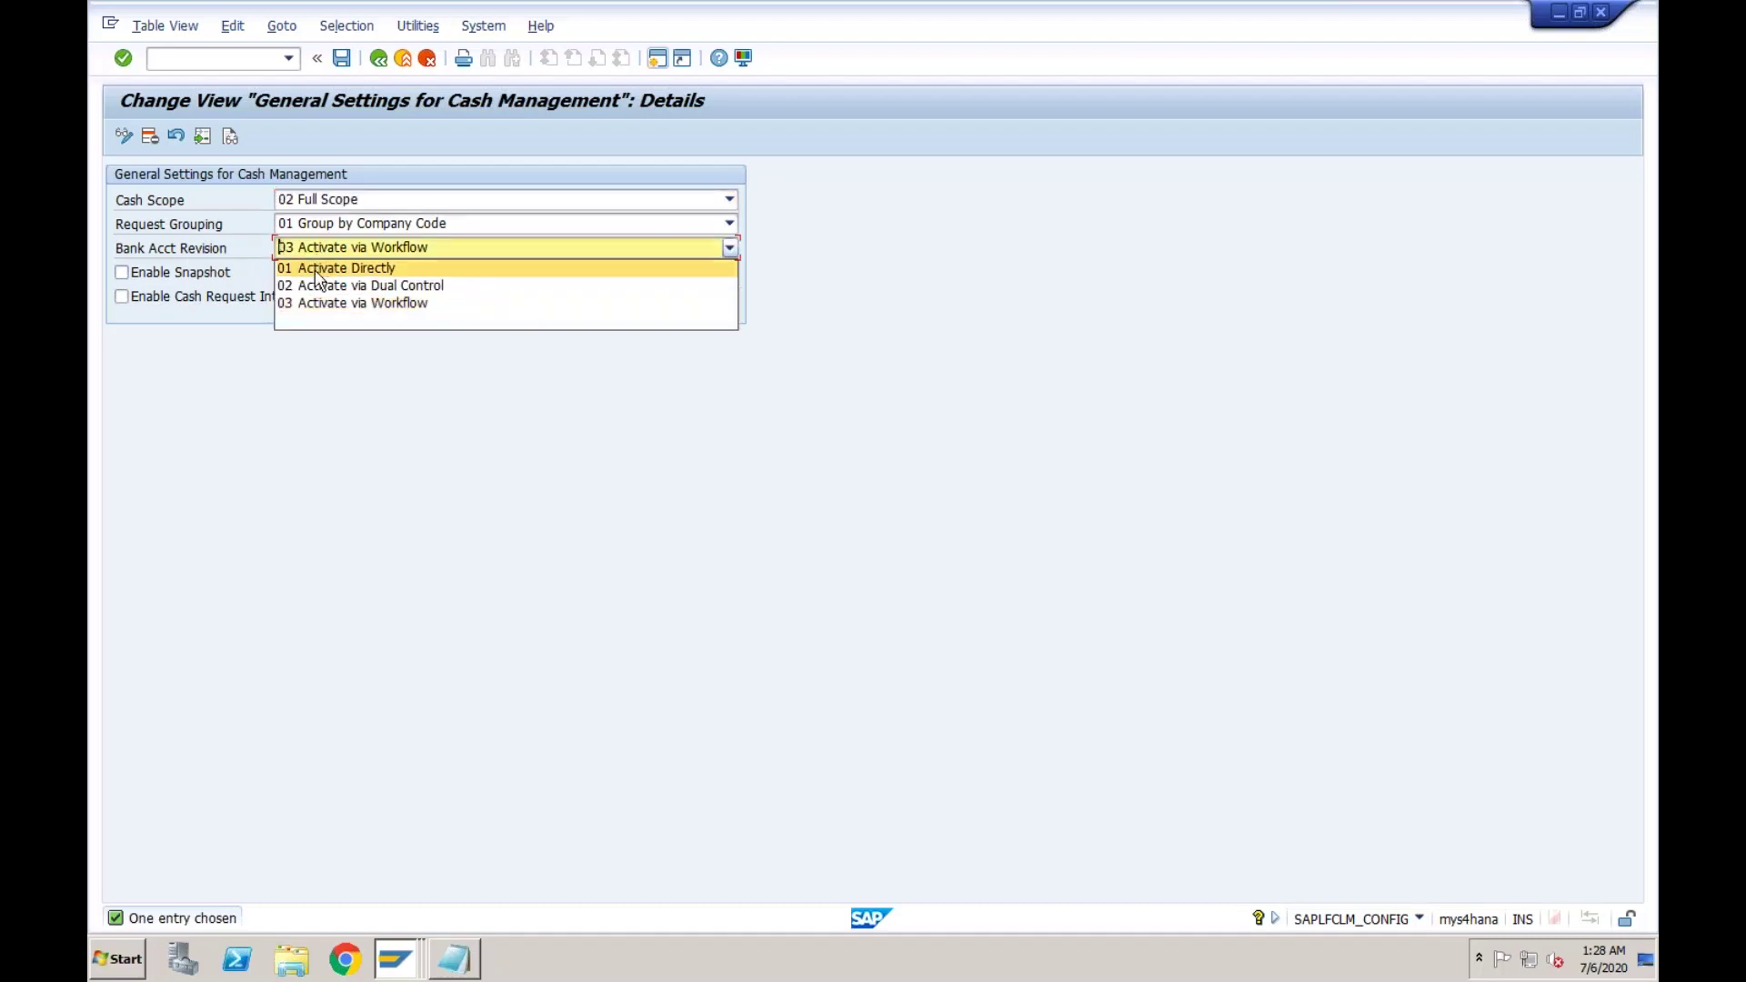
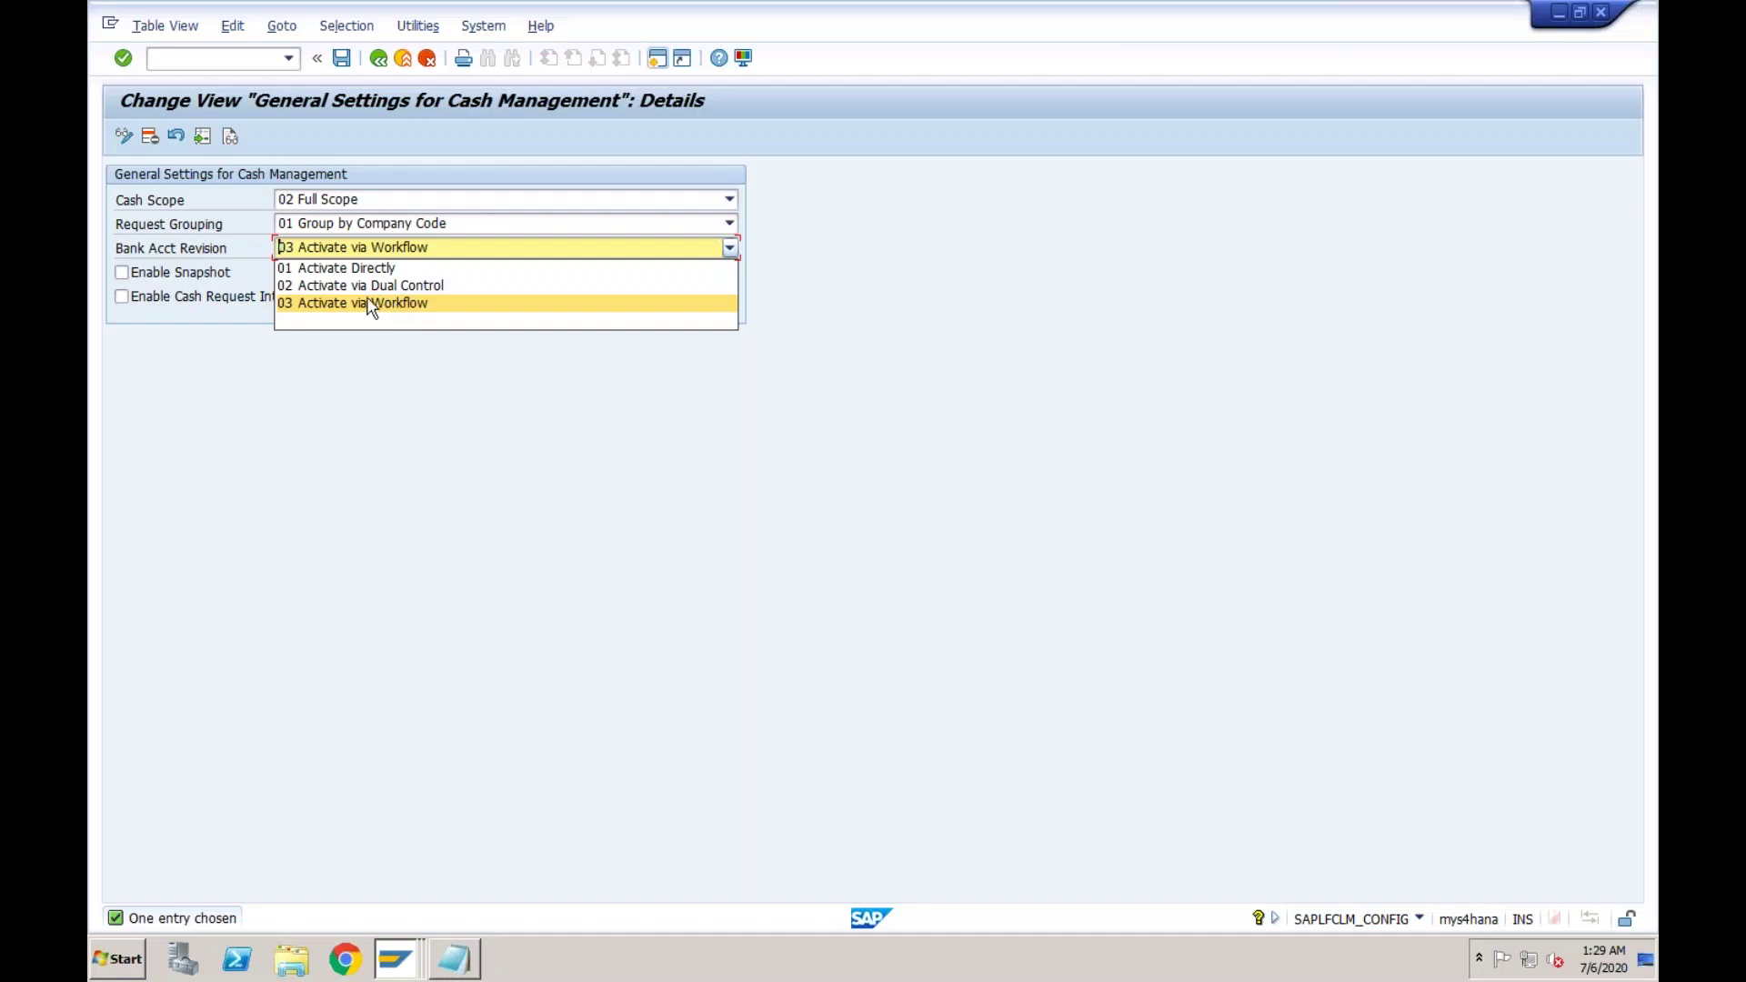
- Keep bank account revision at '03 Activate via Workflow', save, and go back
left_click(381, 306)
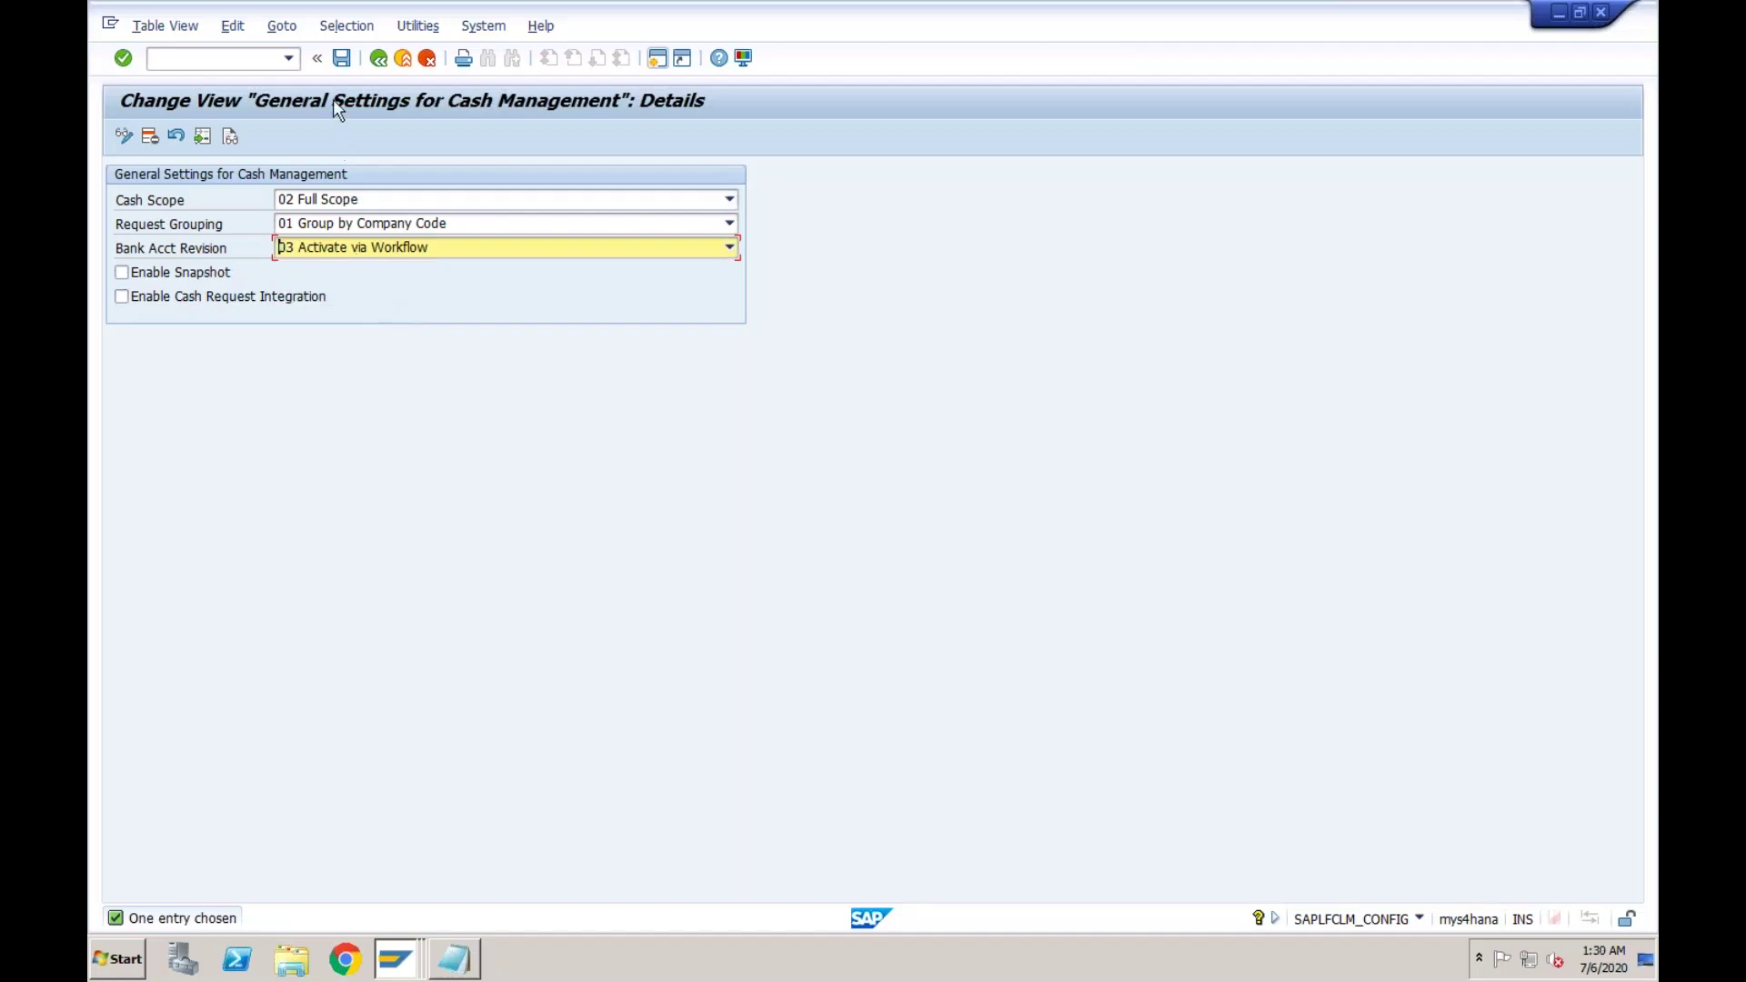
left_click(342, 58)
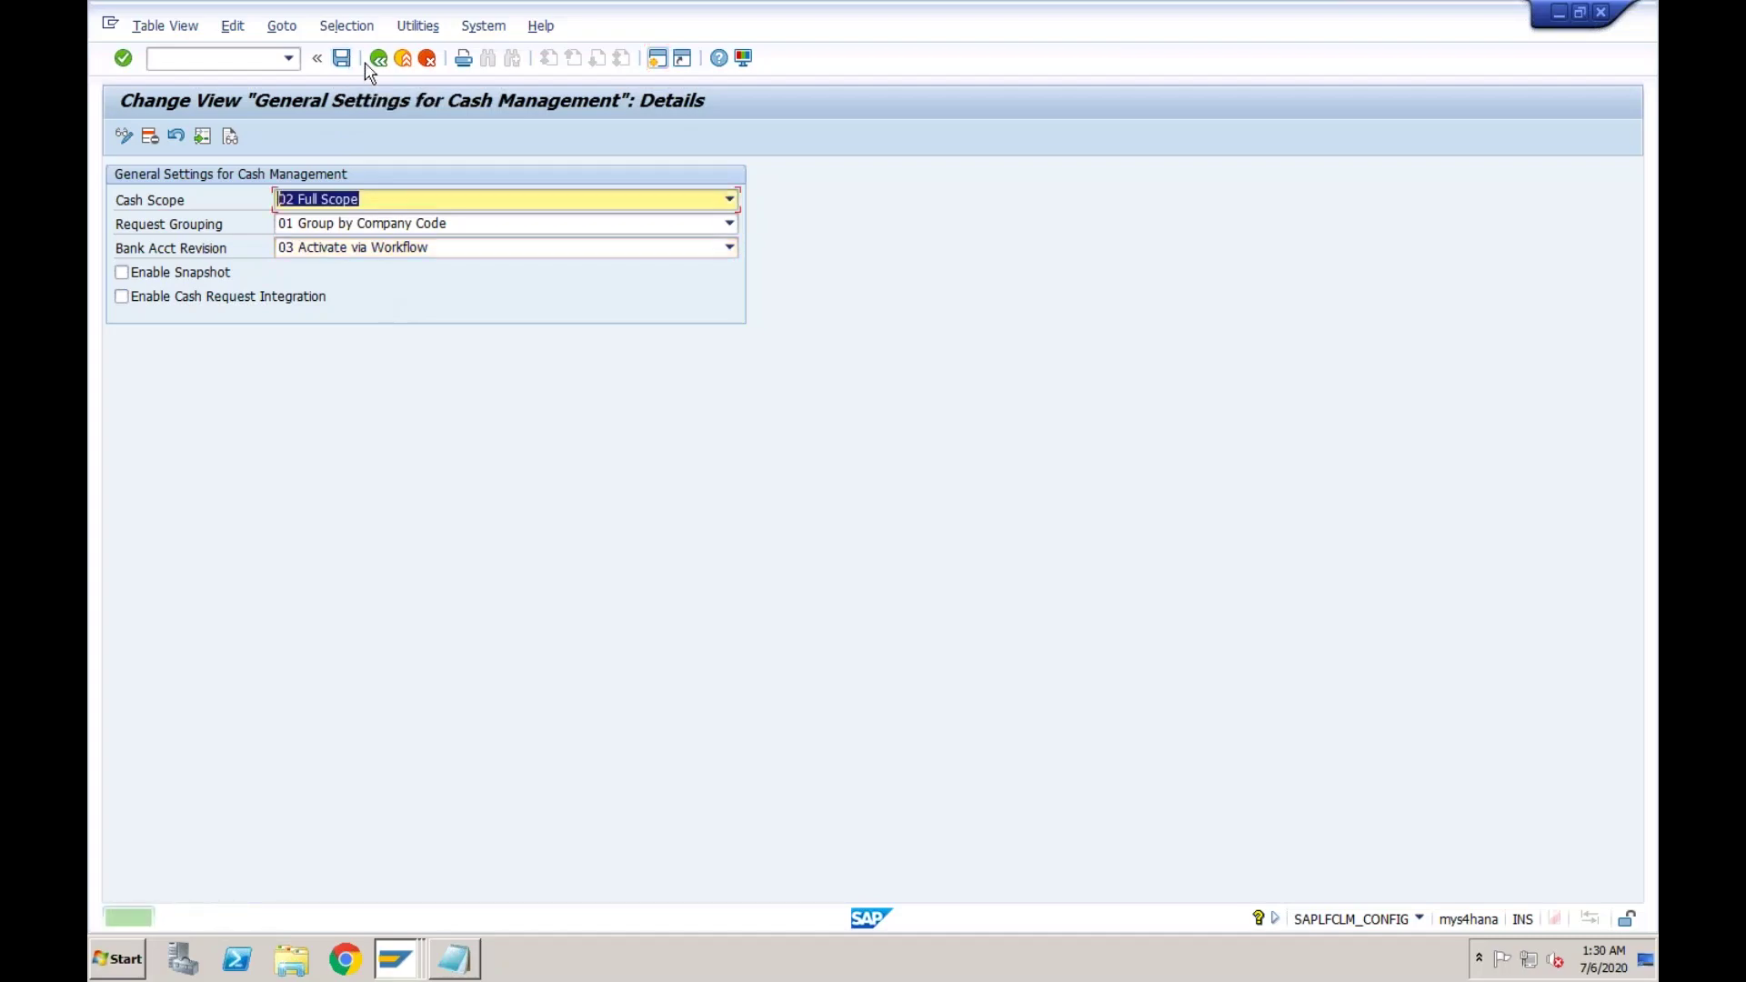
left_click(378, 61)
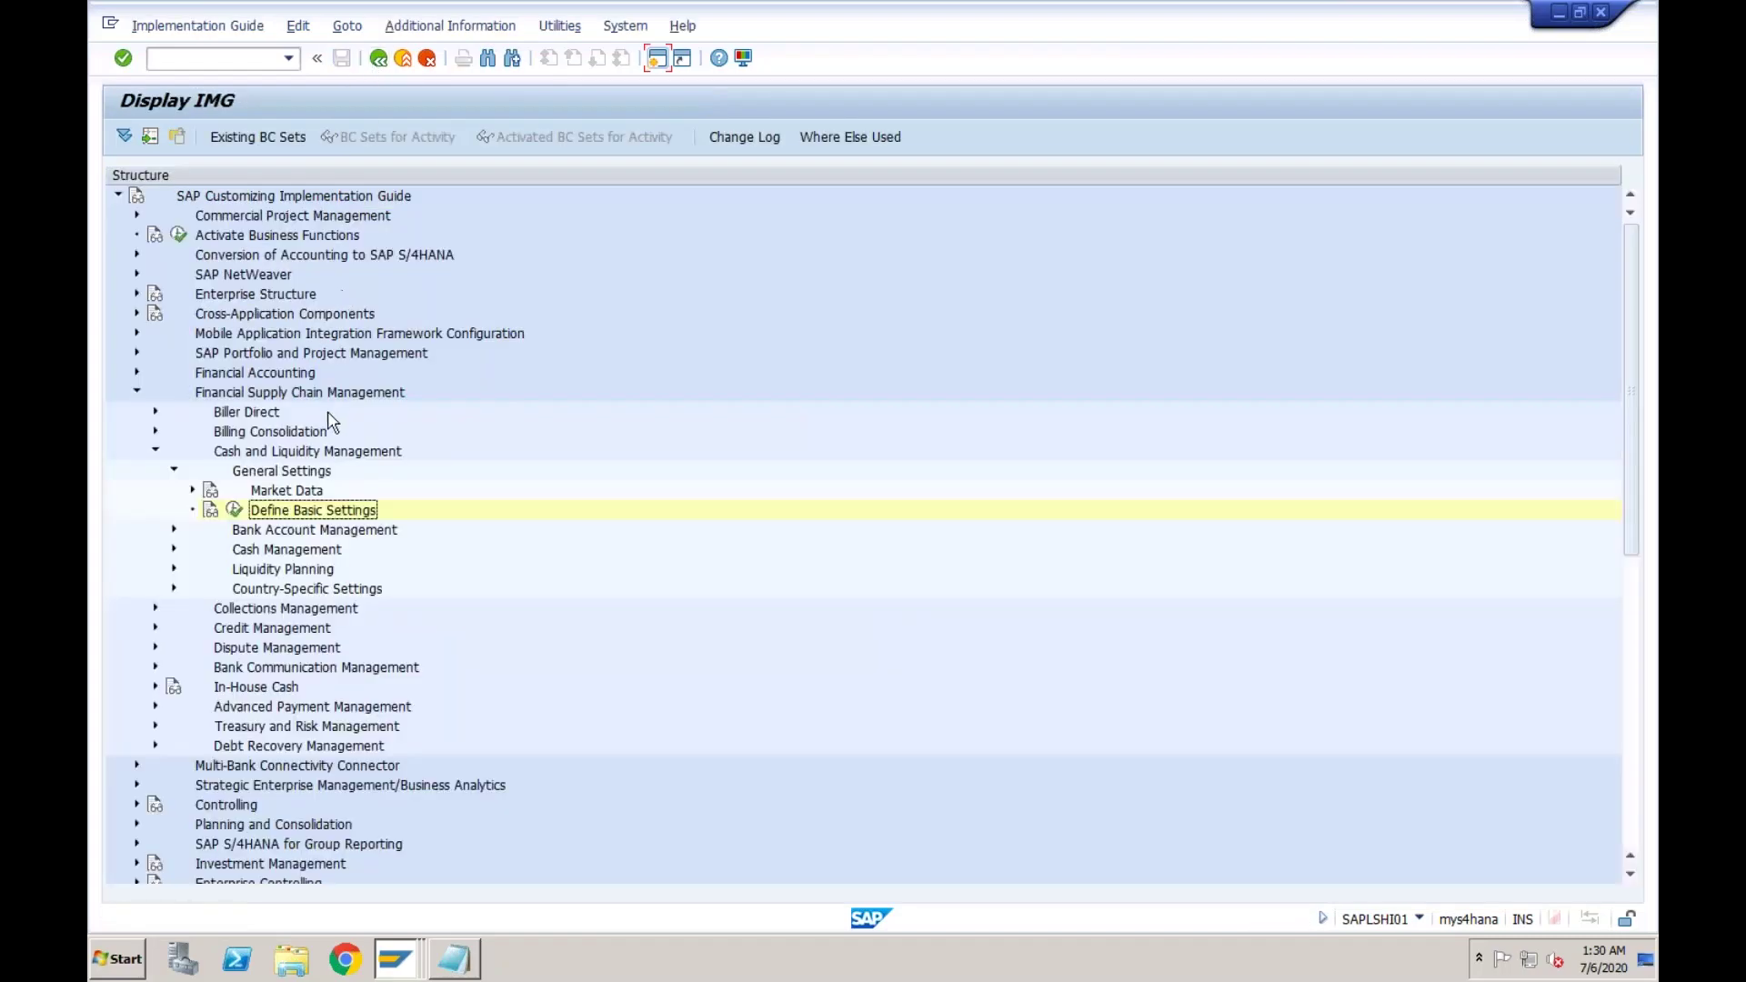
- Expand Bank Account Management > Basic Settings and execute Define Settings for Bank Account Master Data
left_click(288, 532)
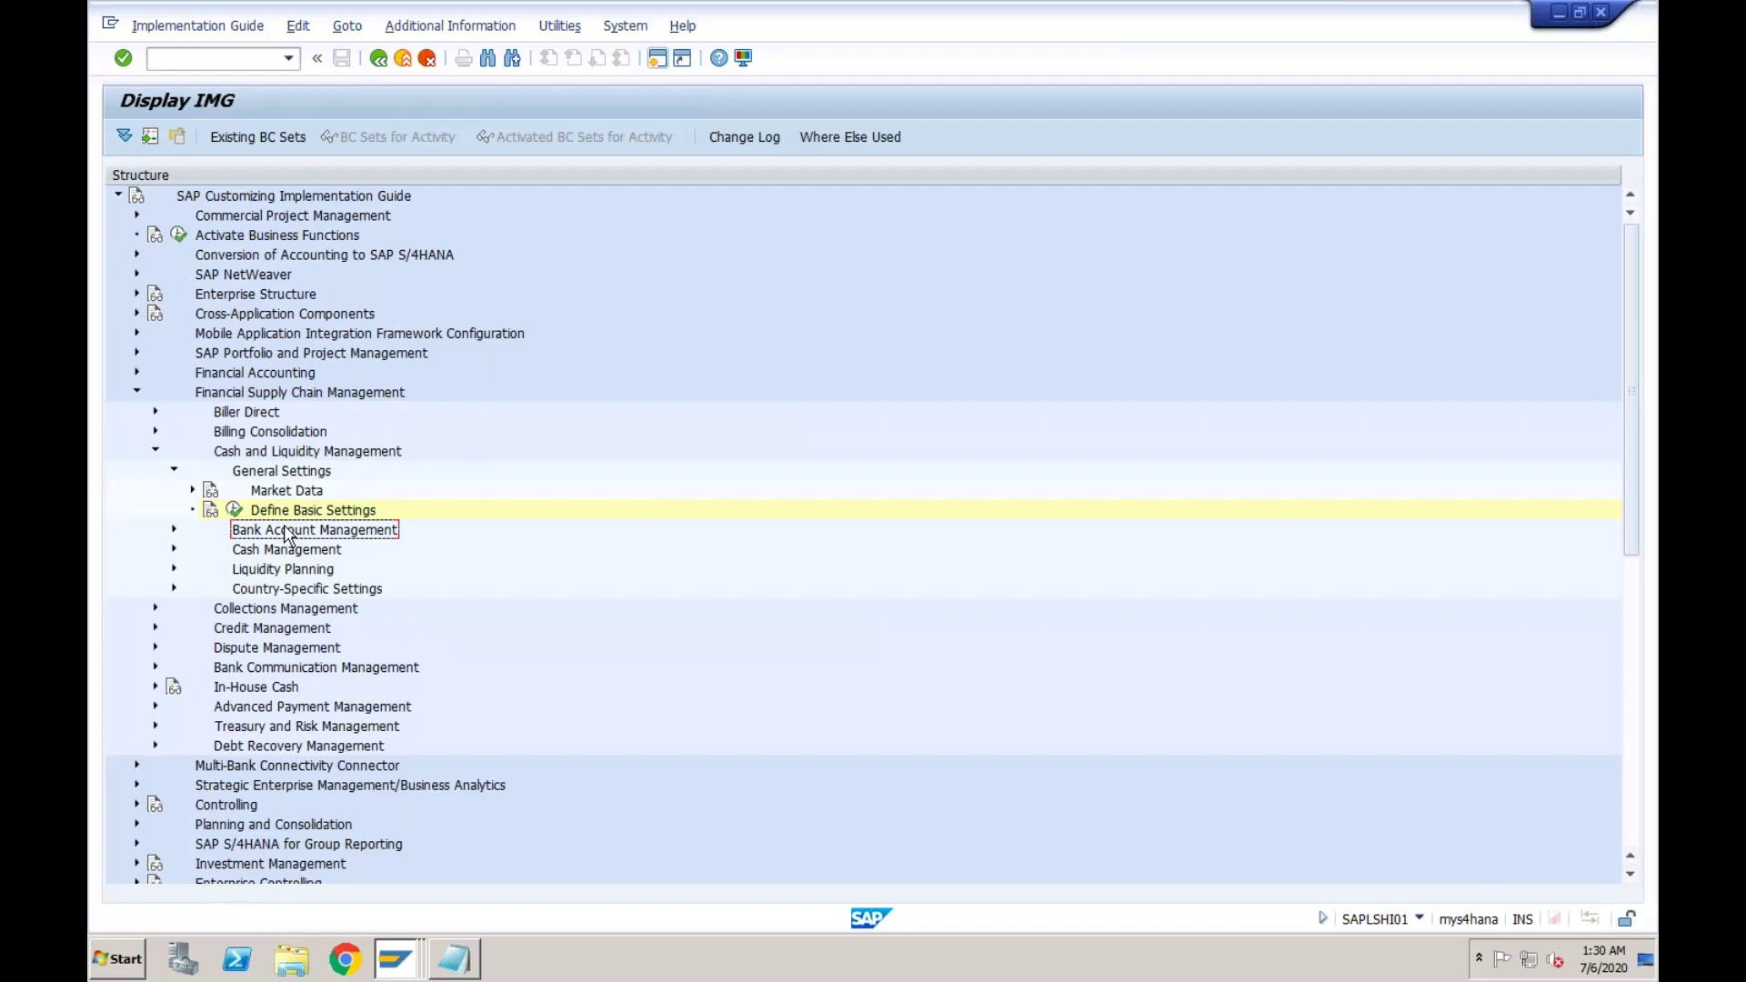
left_click(174, 530)
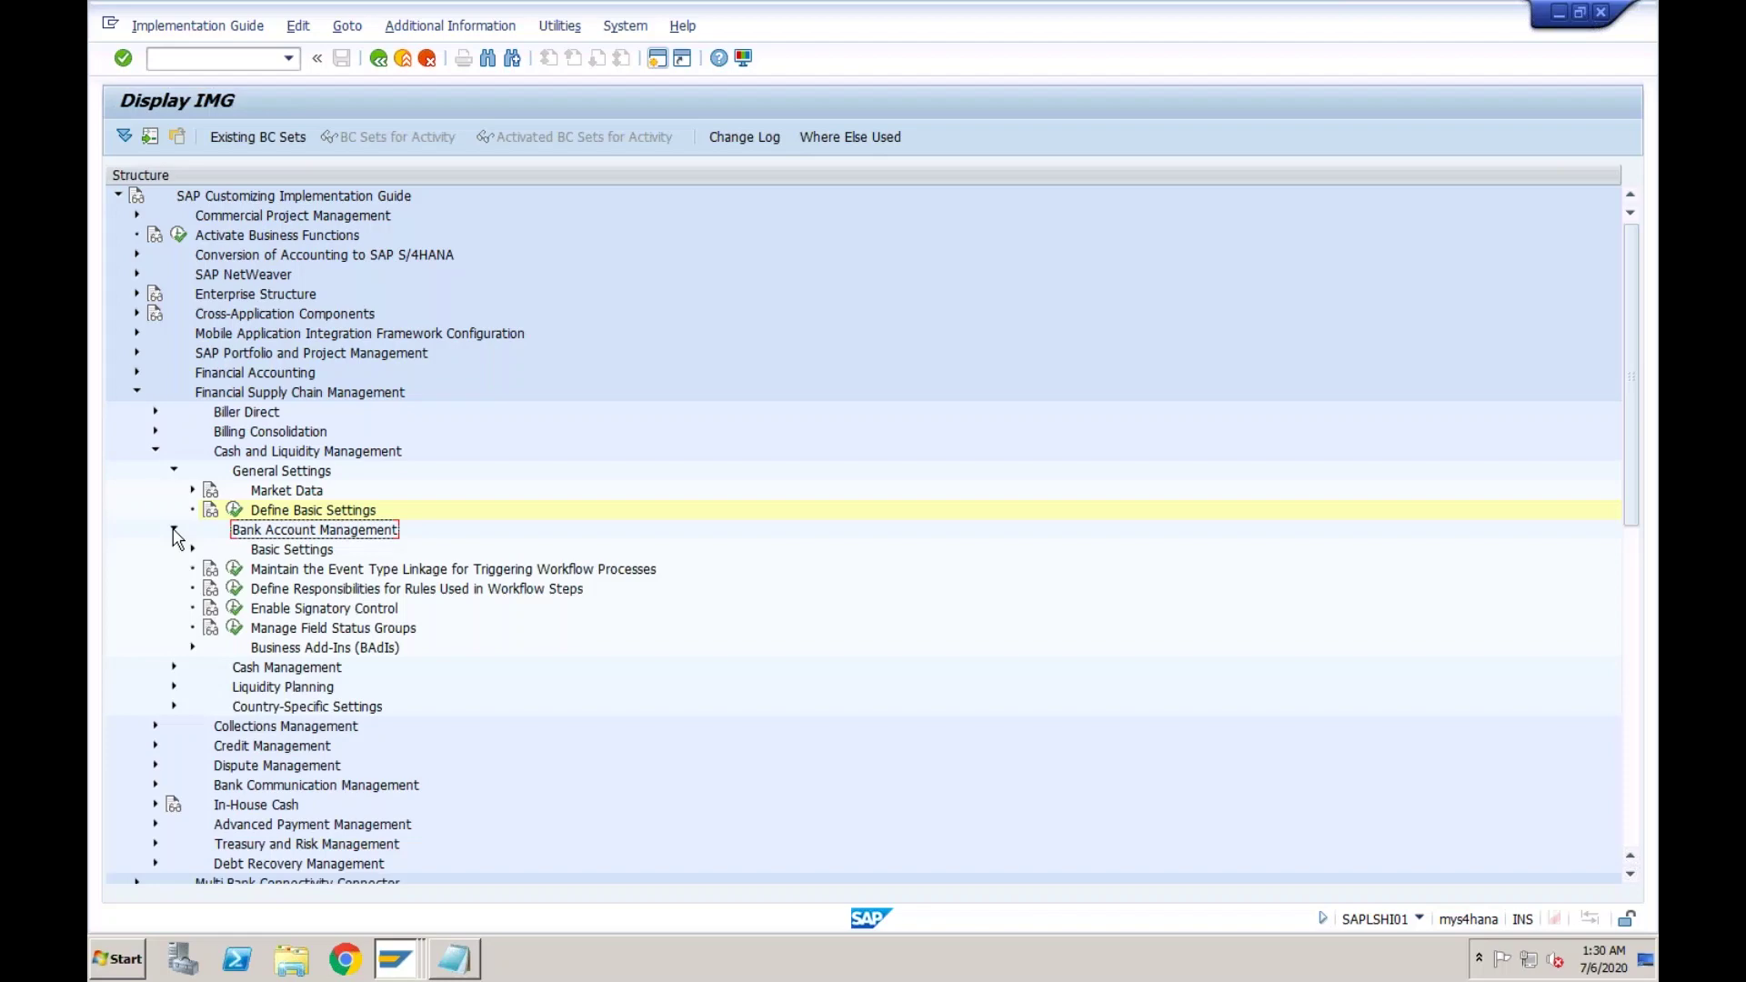
left_click(268, 553)
left_click(193, 551)
left_click(296, 570)
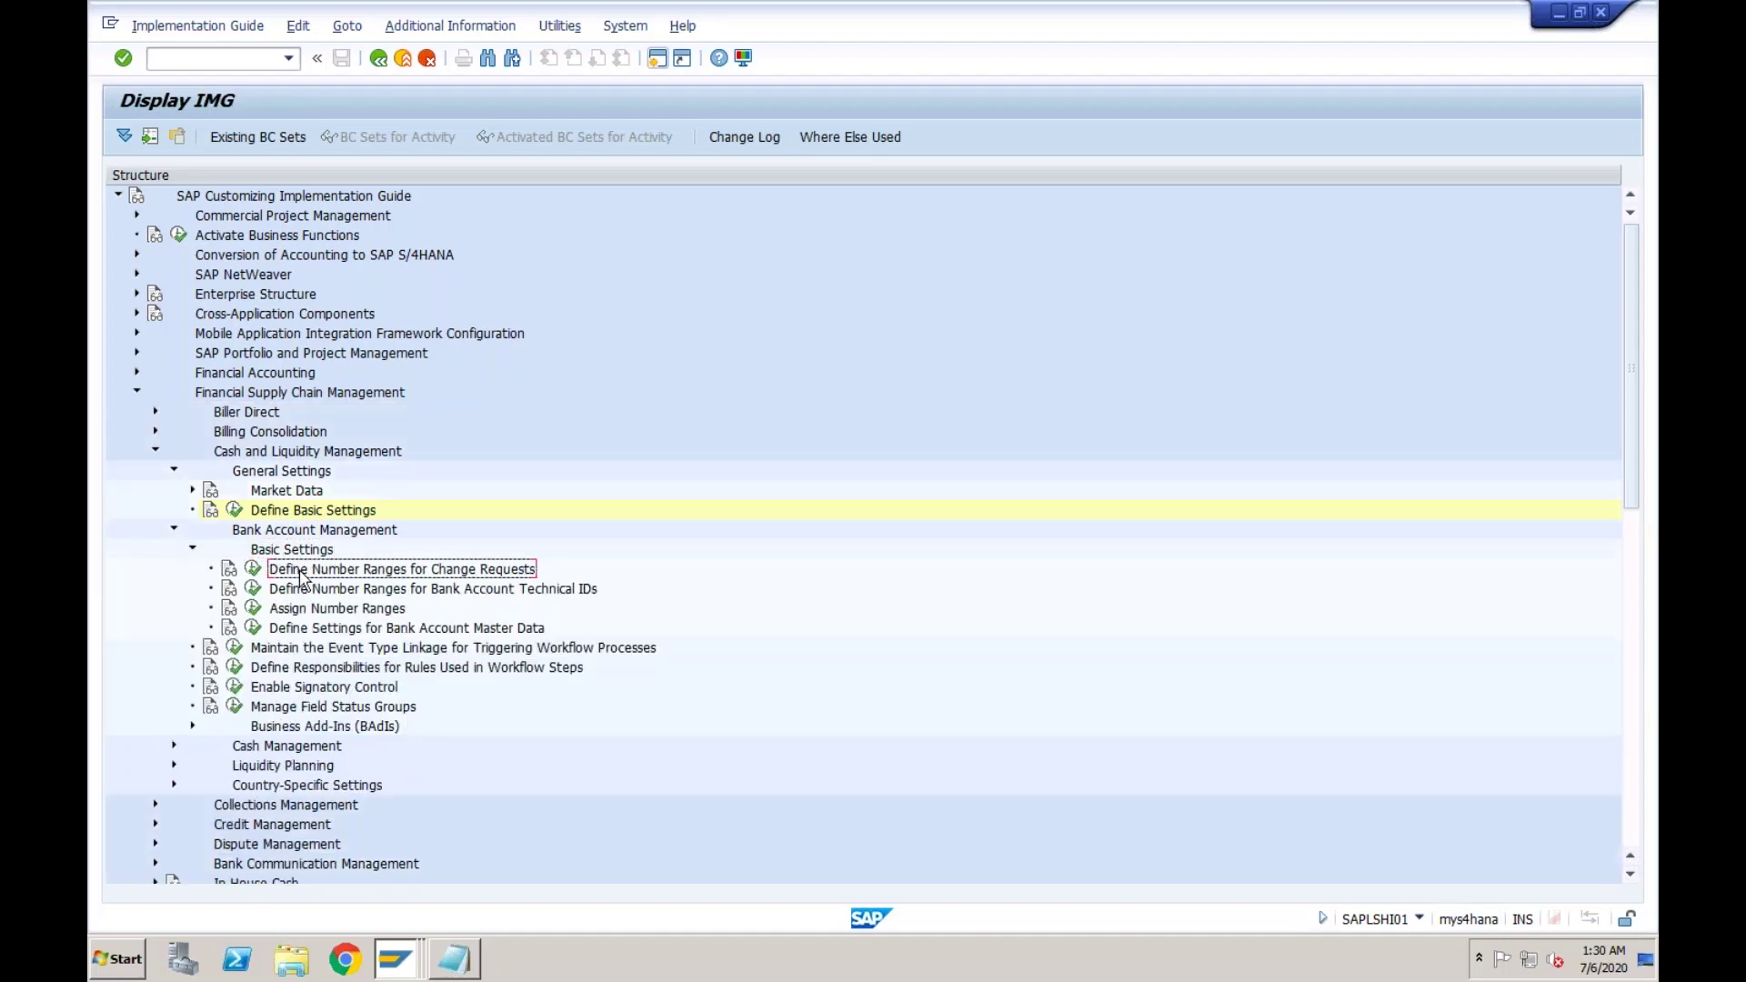
left_click(297, 590)
left_click(298, 609)
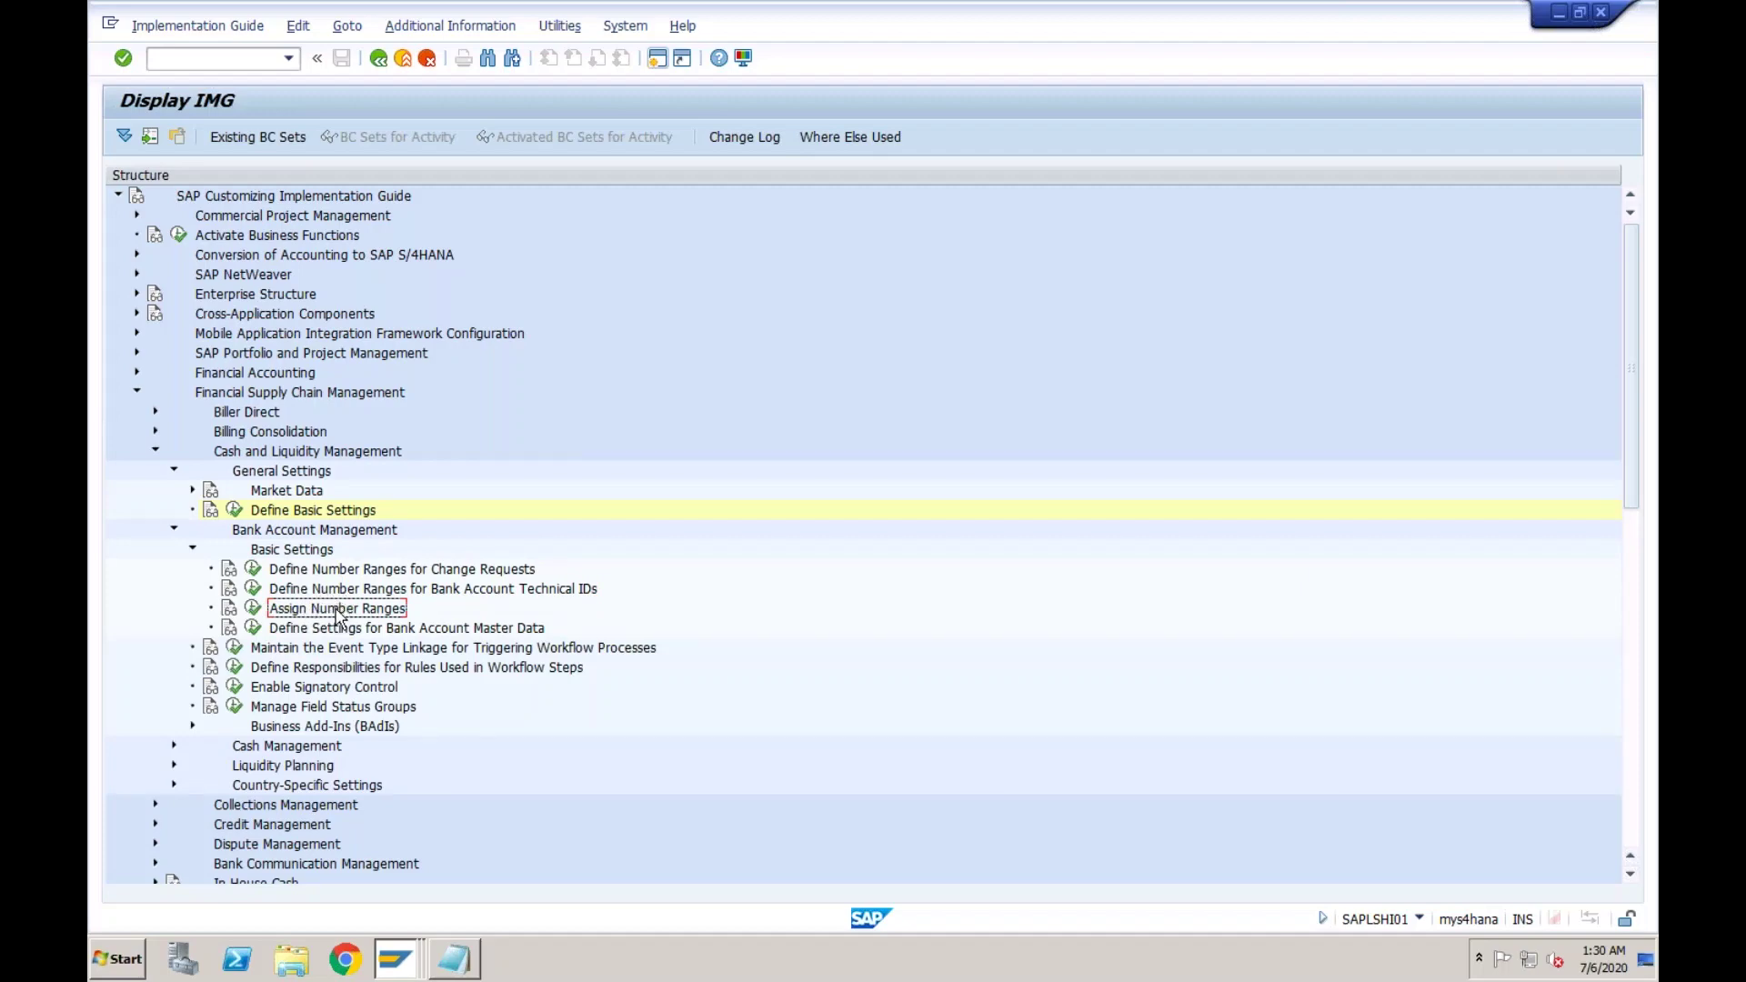
left_click(325, 632)
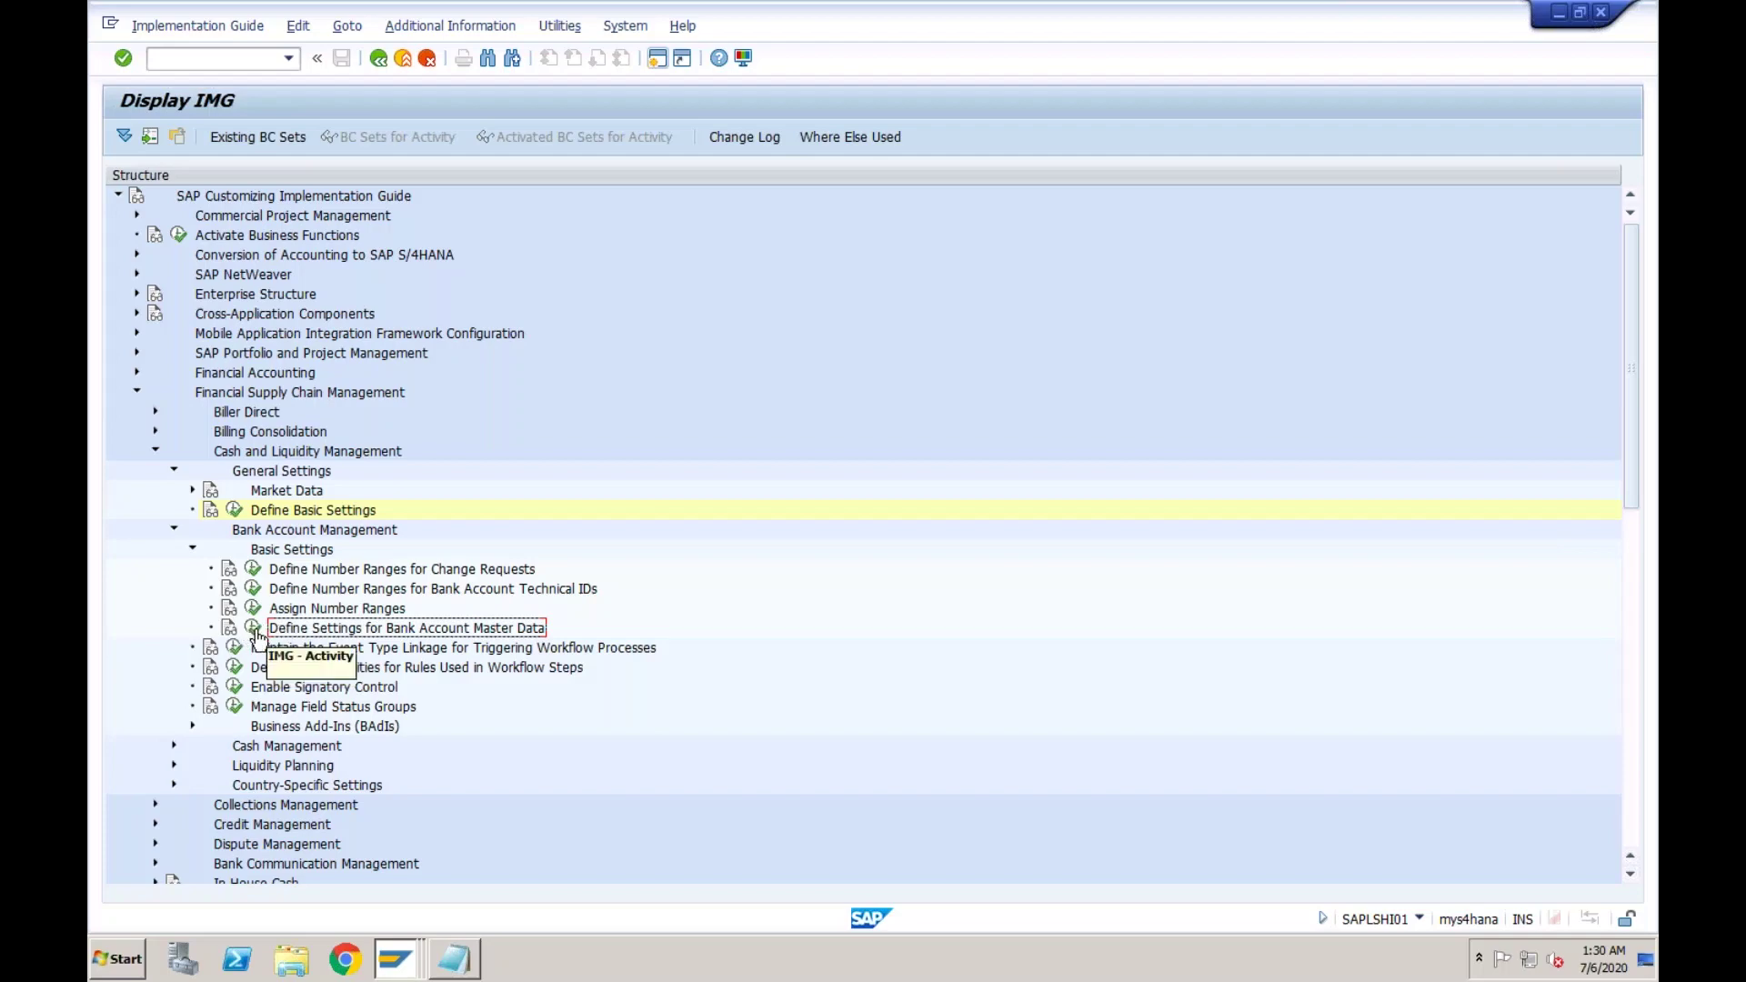
left_click(253, 630)
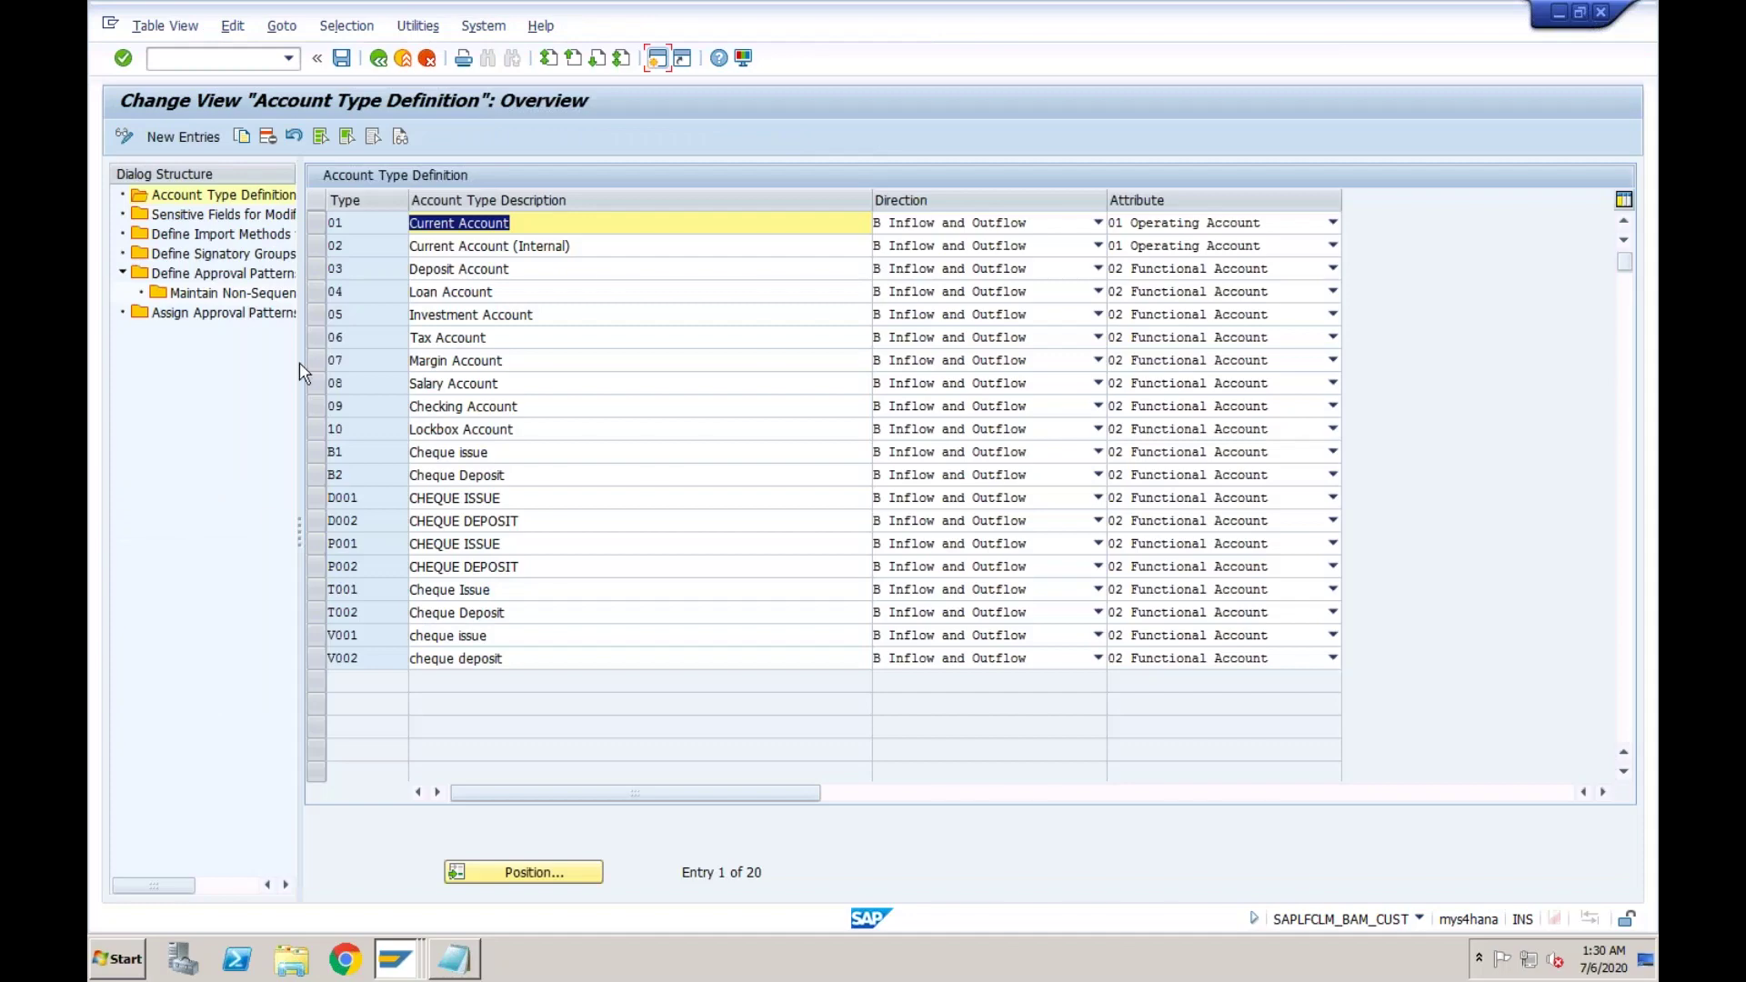
- Review the account types: 01 Current Account, Current Account (Internal), Deposit and Loan Account
left_click(557, 227)
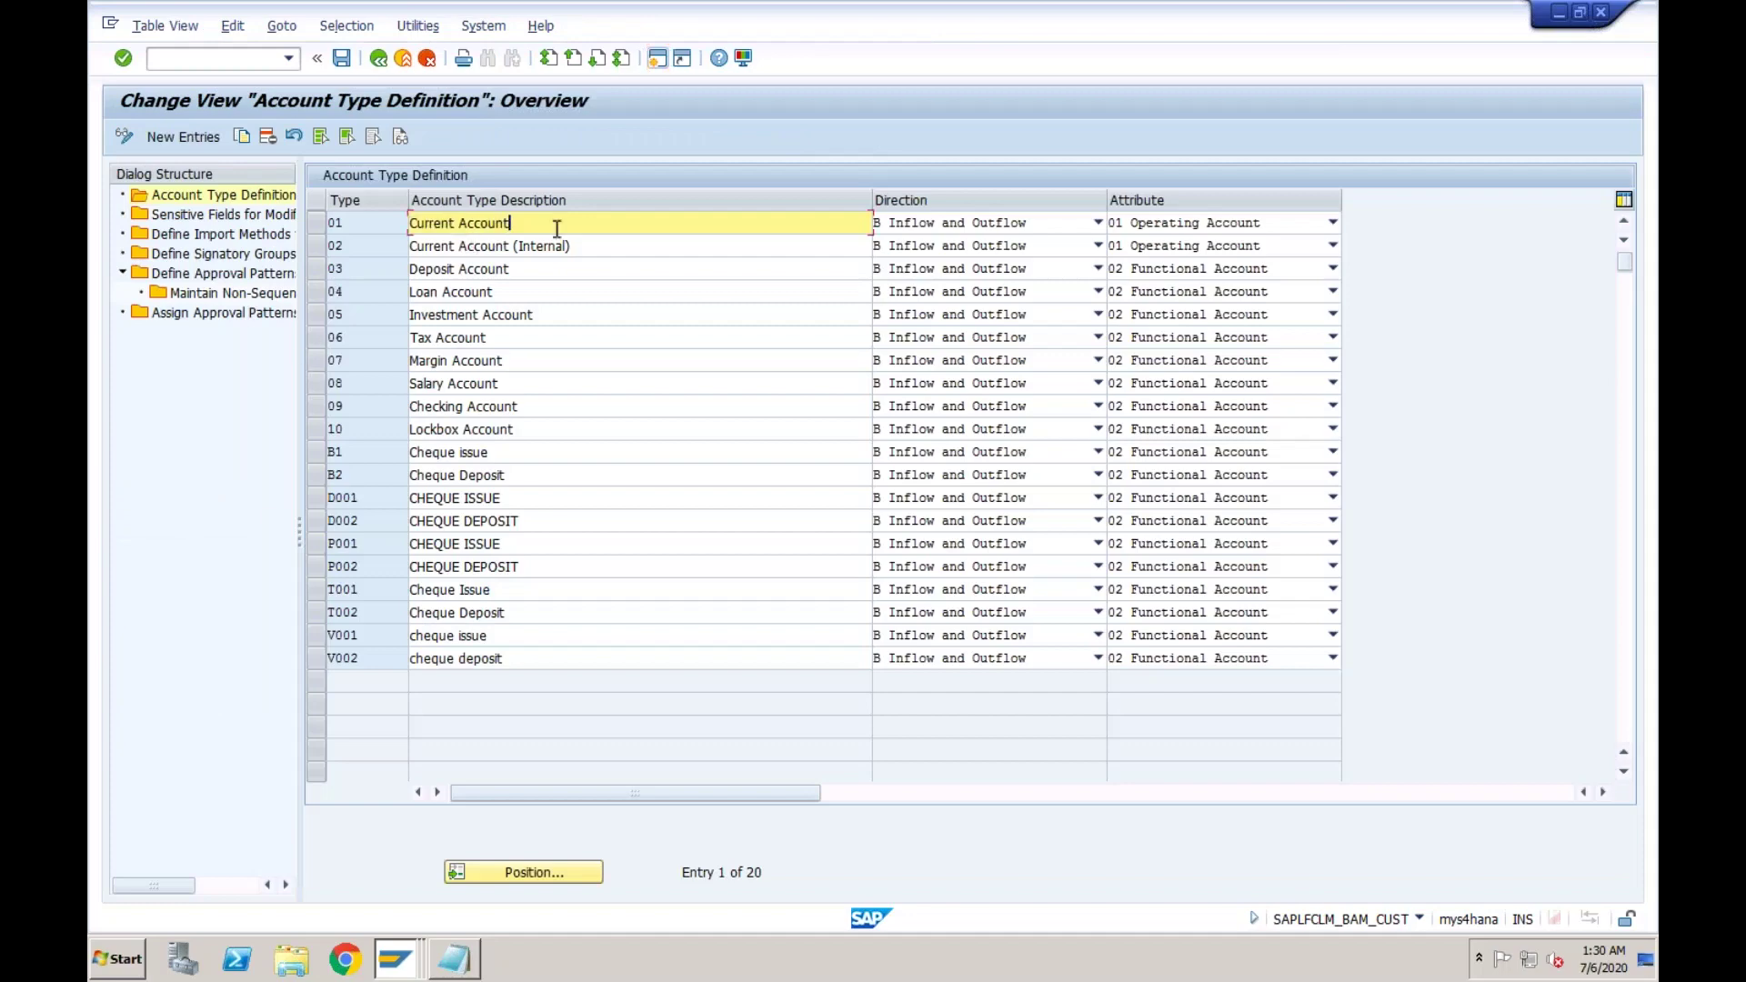
left_click(589, 245)
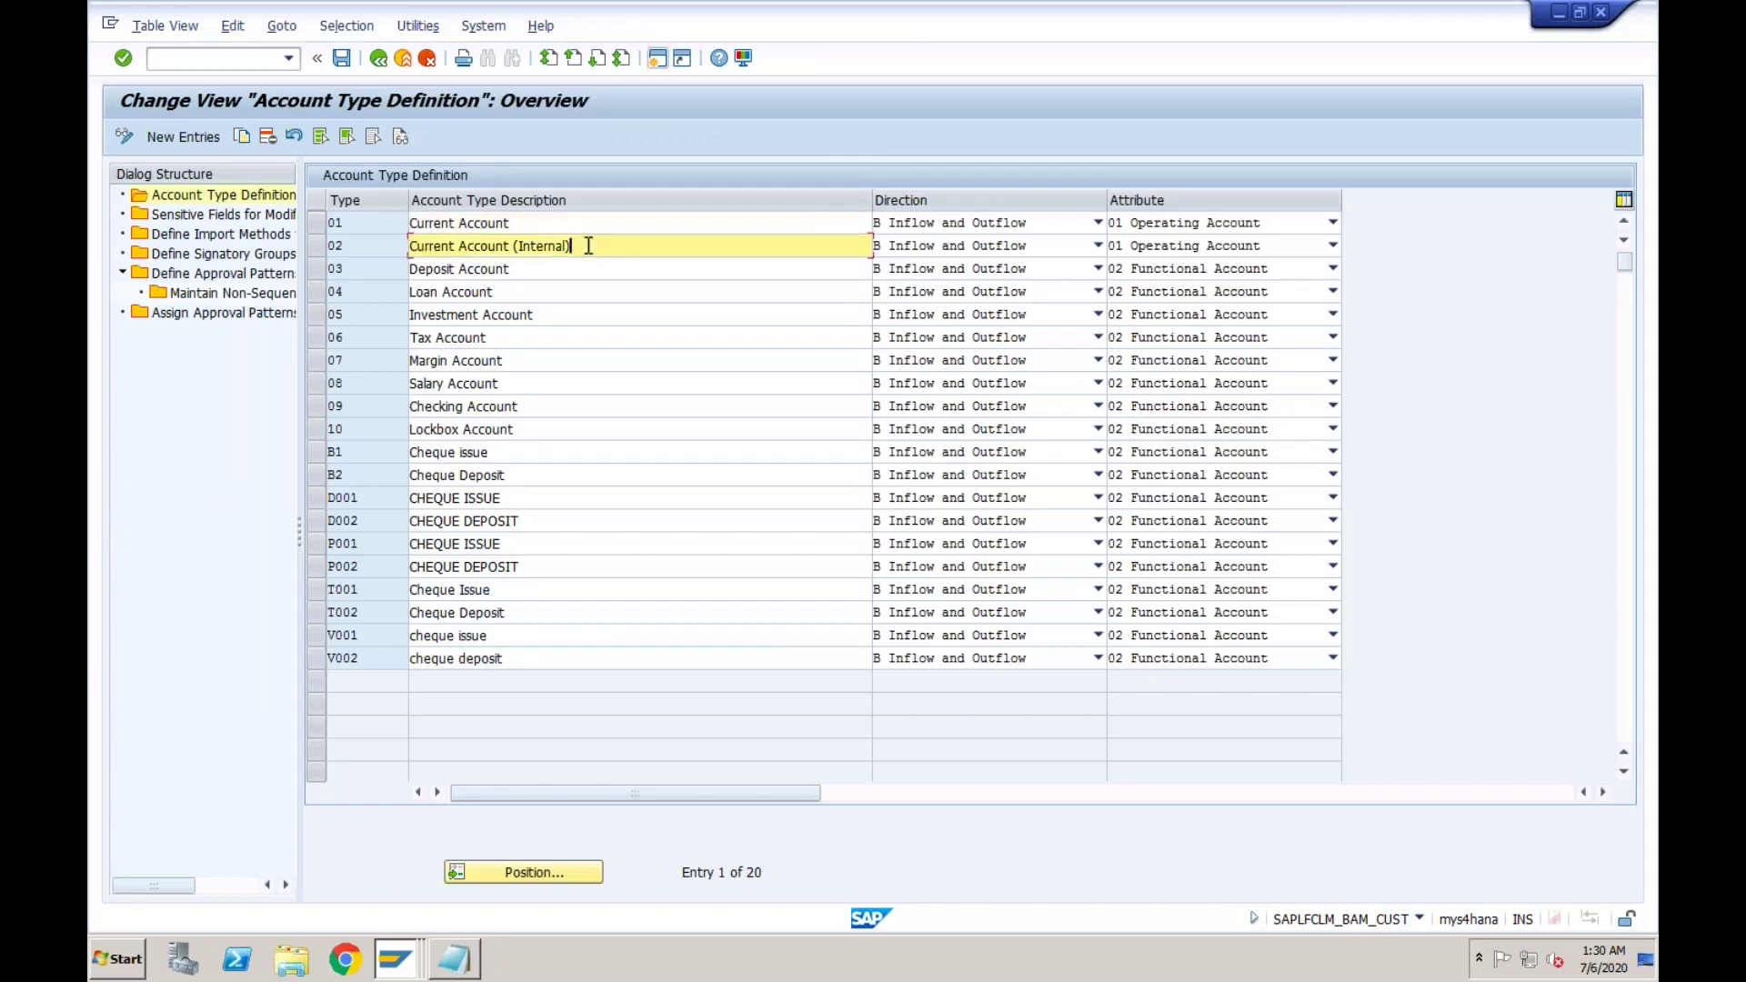
left_click(377, 223)
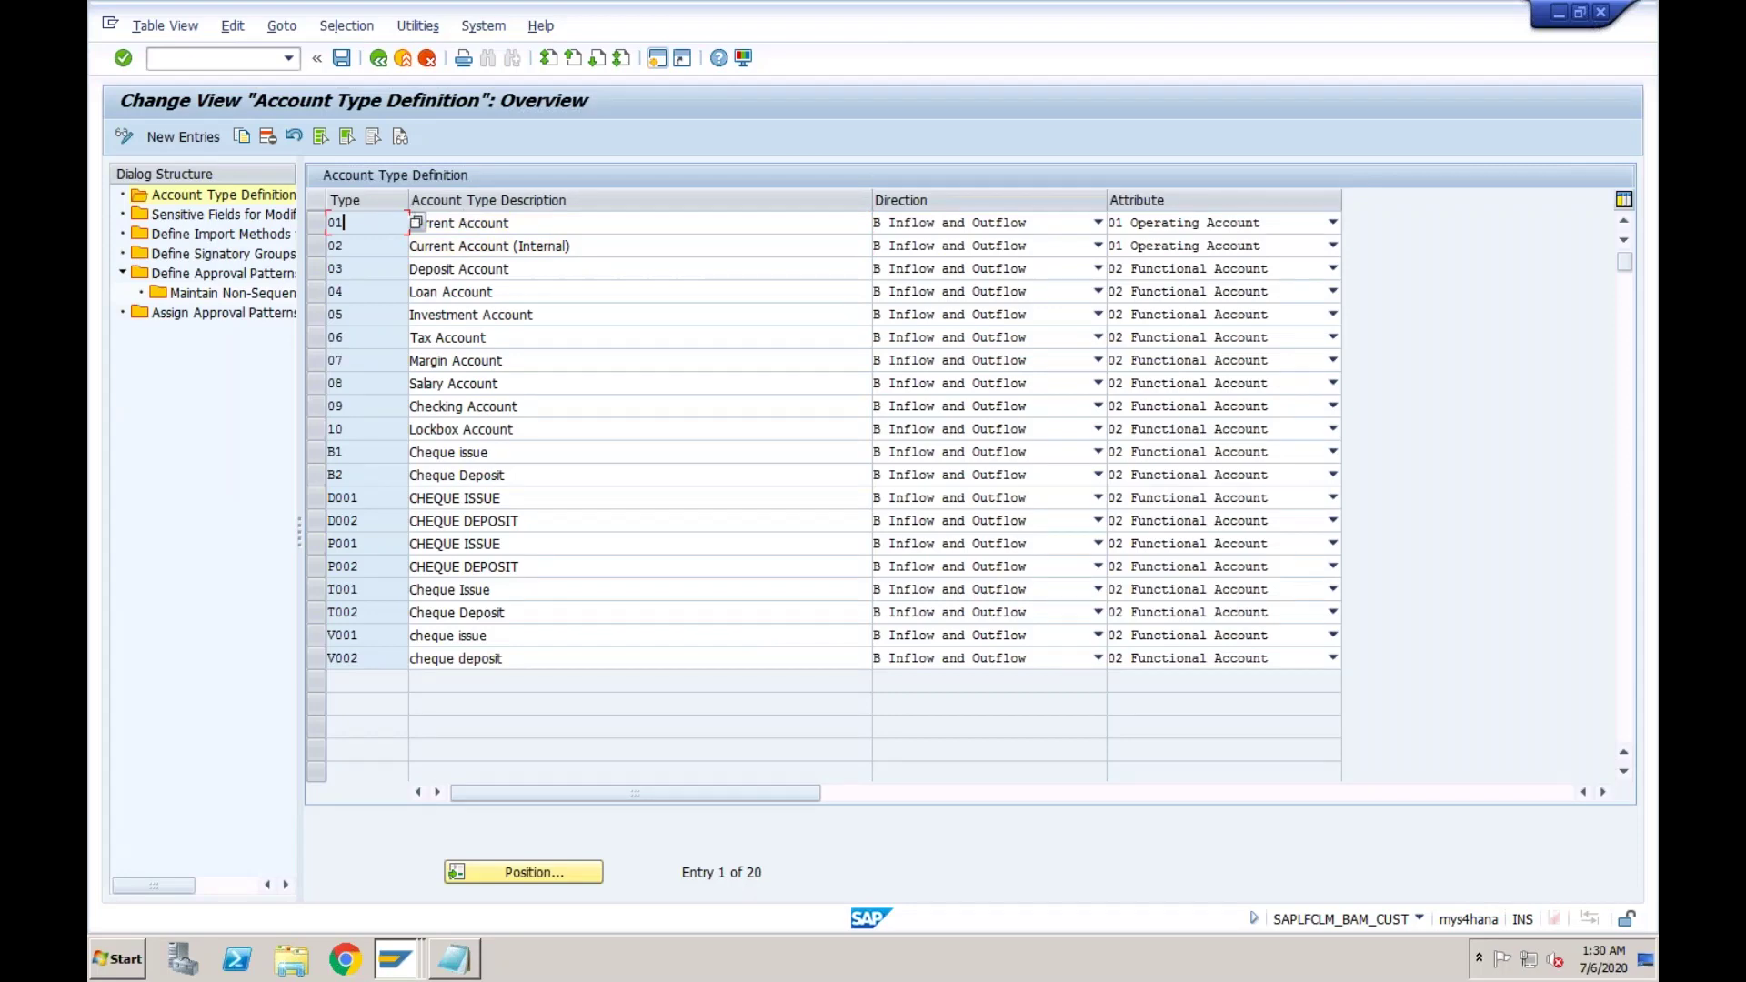
left_click(516, 222)
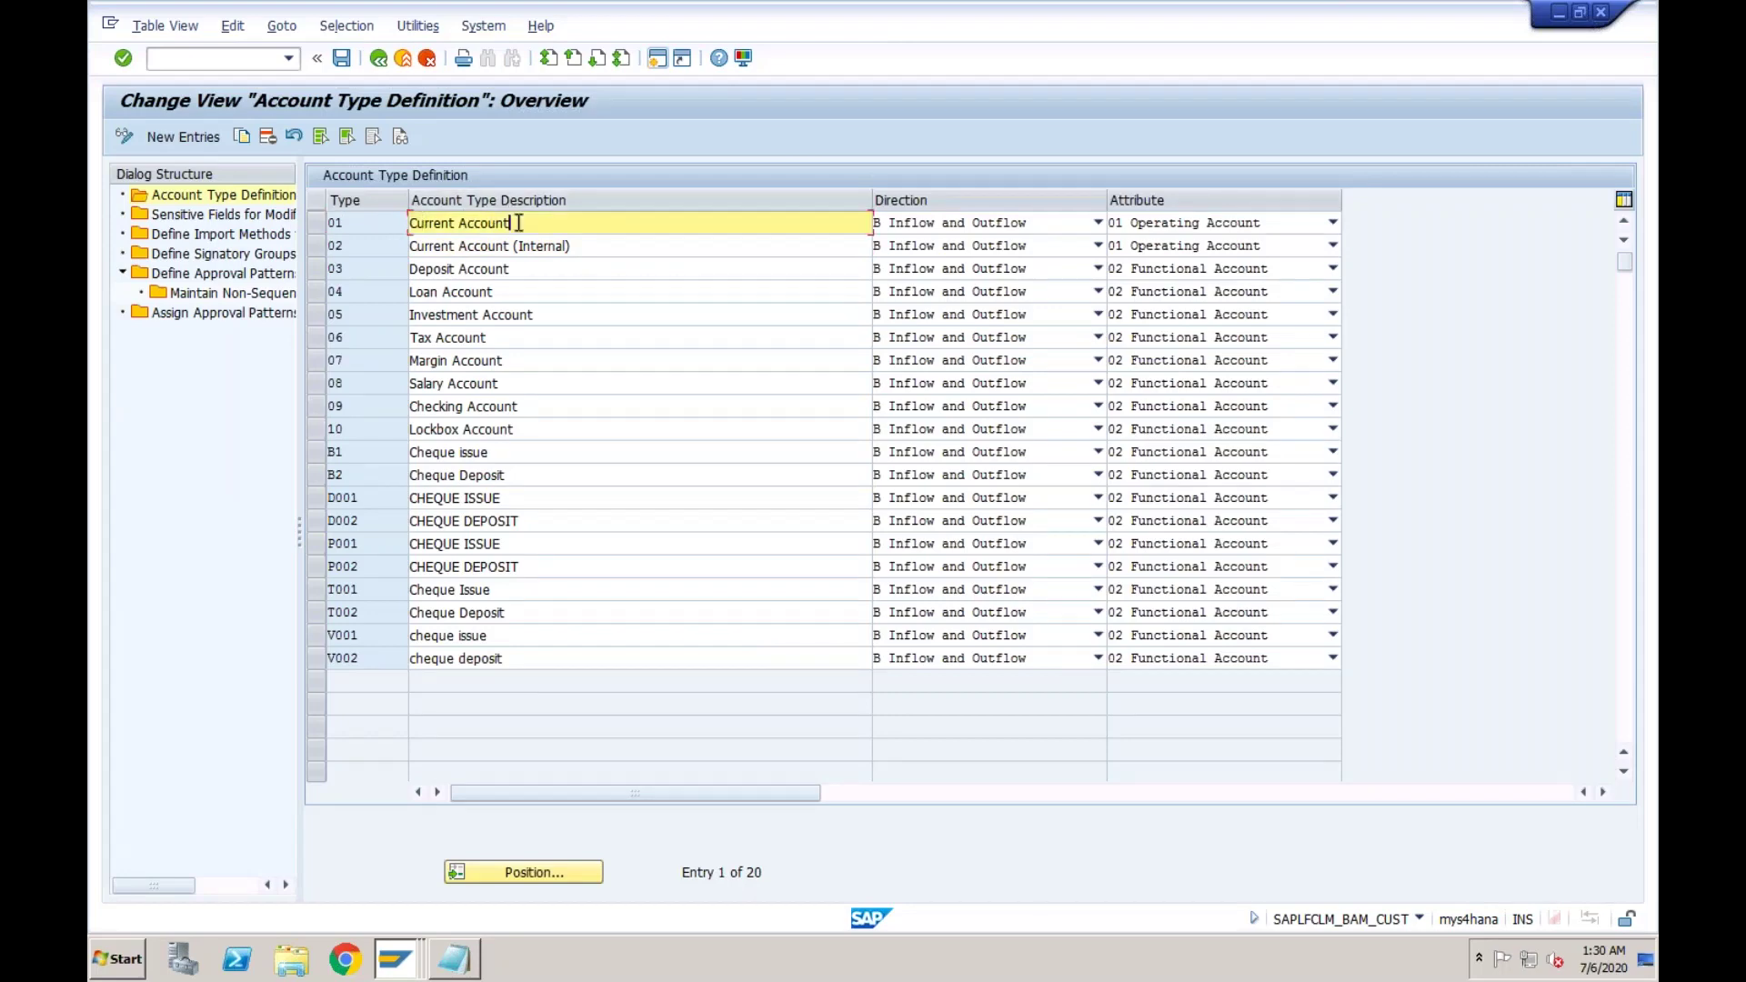
left_click(531, 267)
left_click(511, 292)
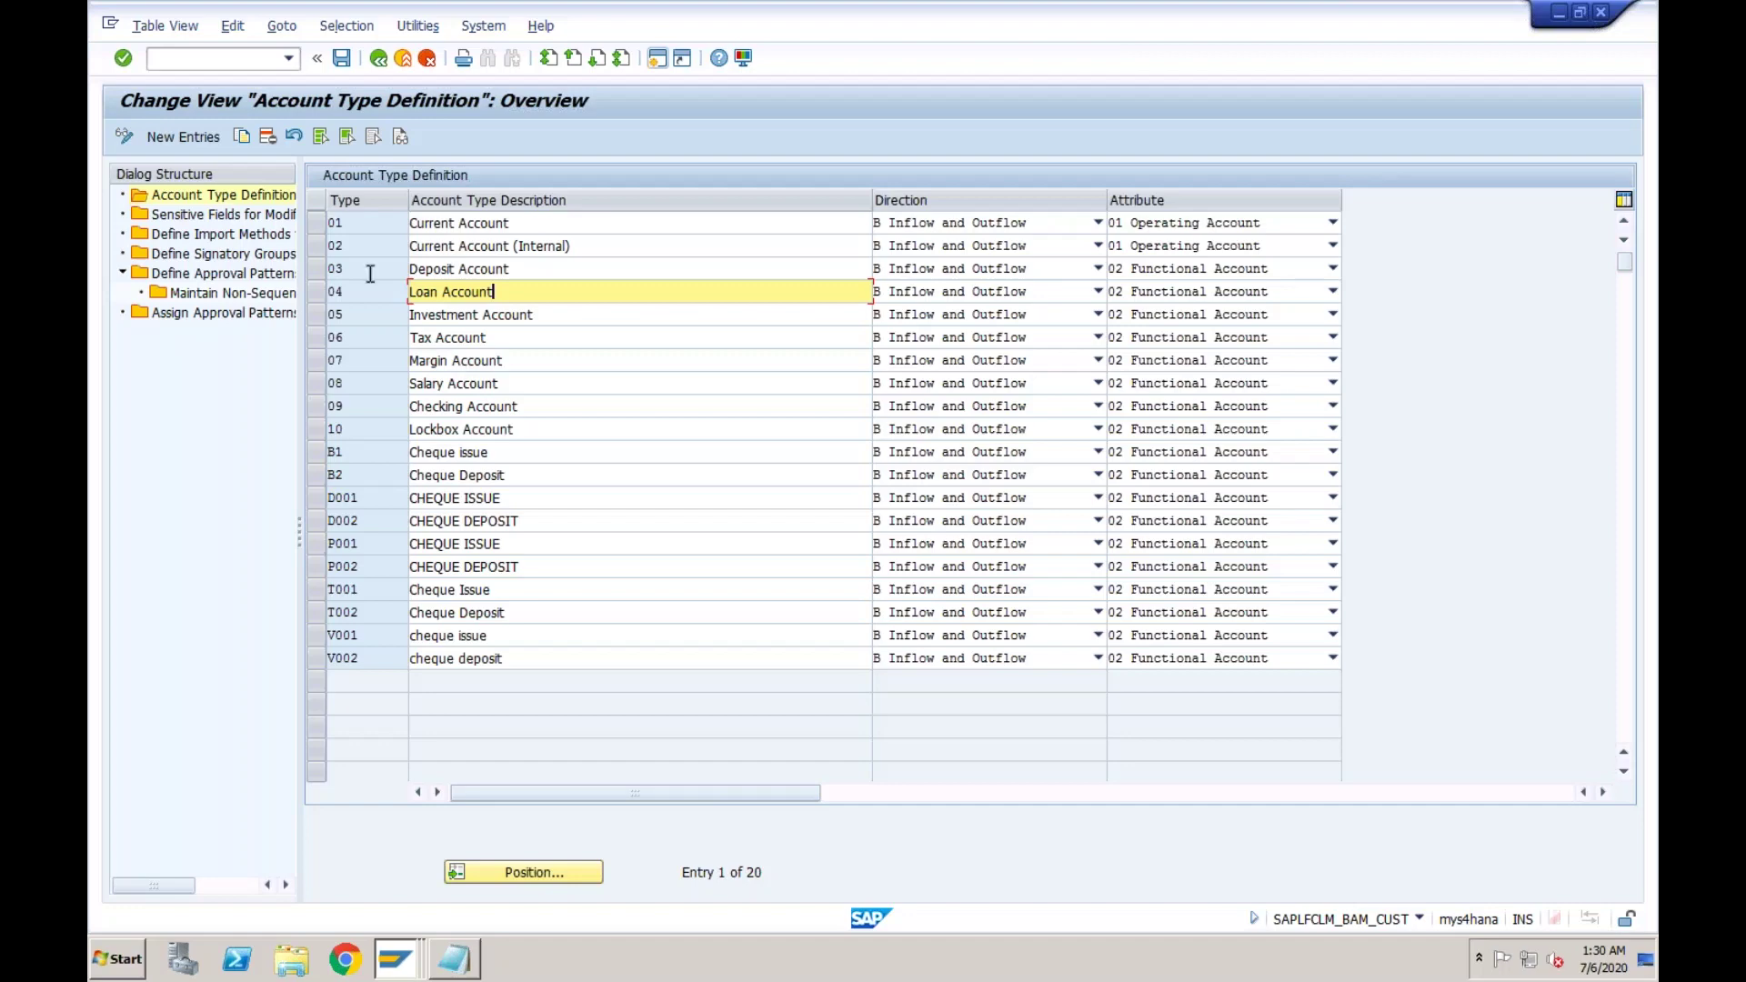
- Check sensitive field ACC_NUM and the import methods BAI1, BAM and BAM LITE
double_click(277, 216)
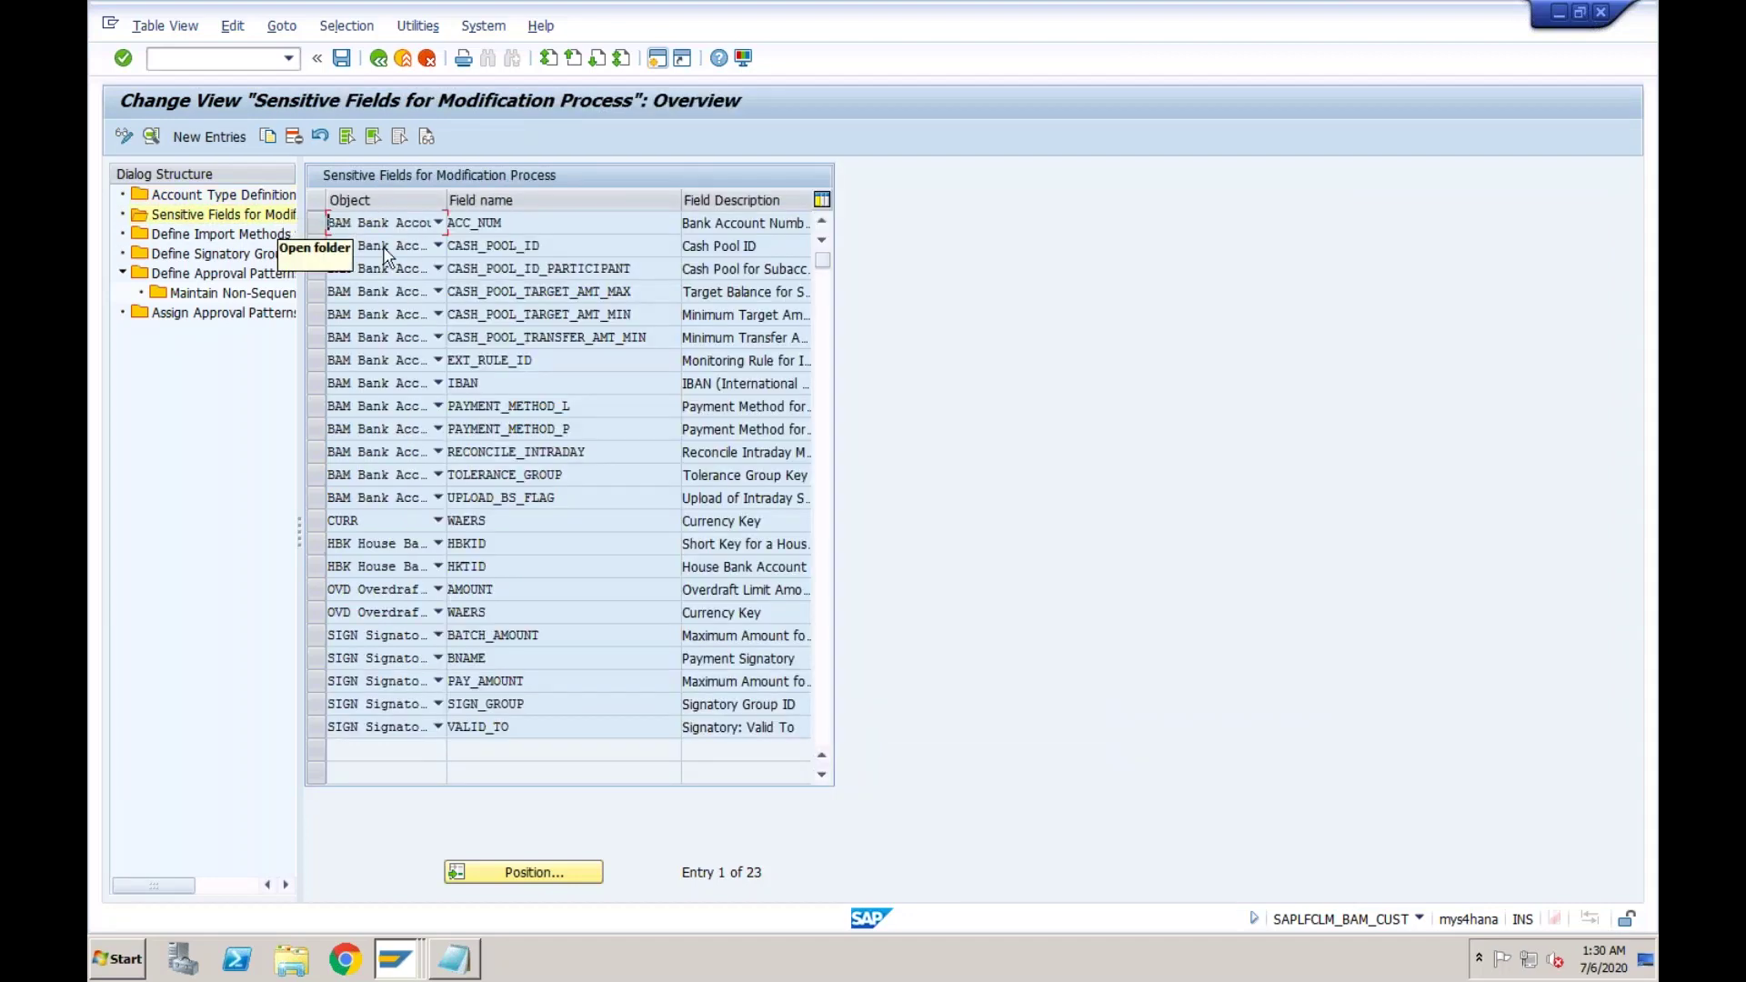
left_click(524, 228)
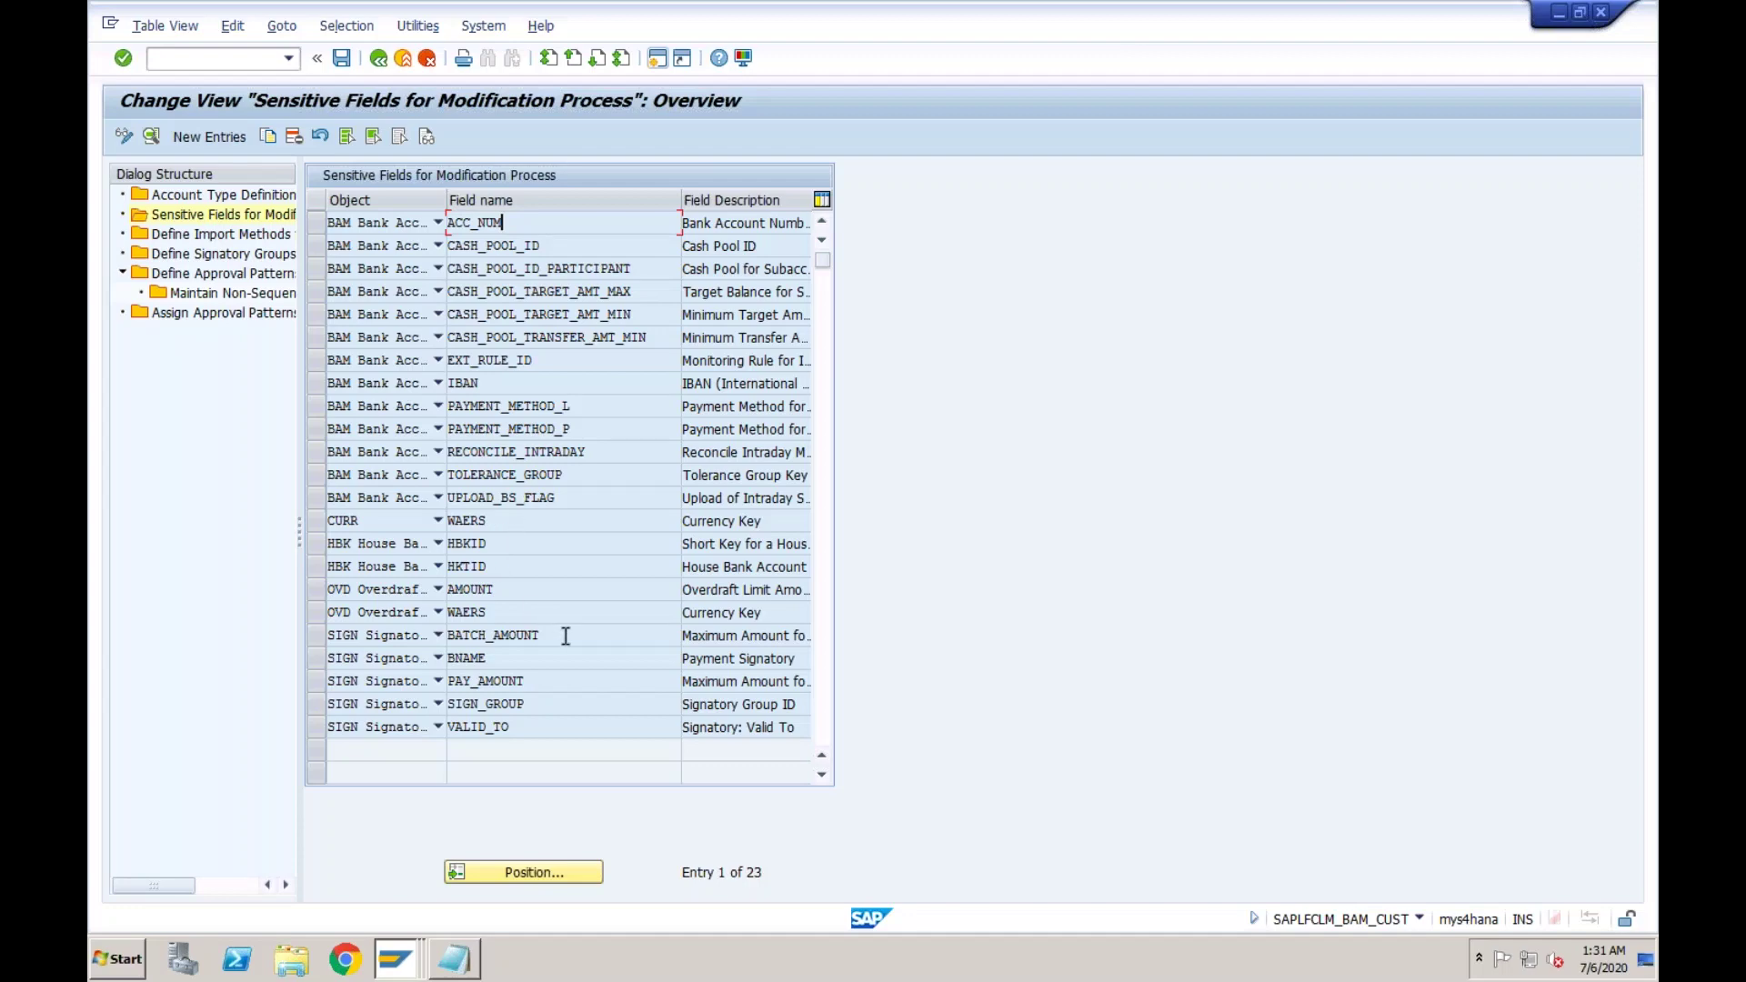
double_click(280, 238)
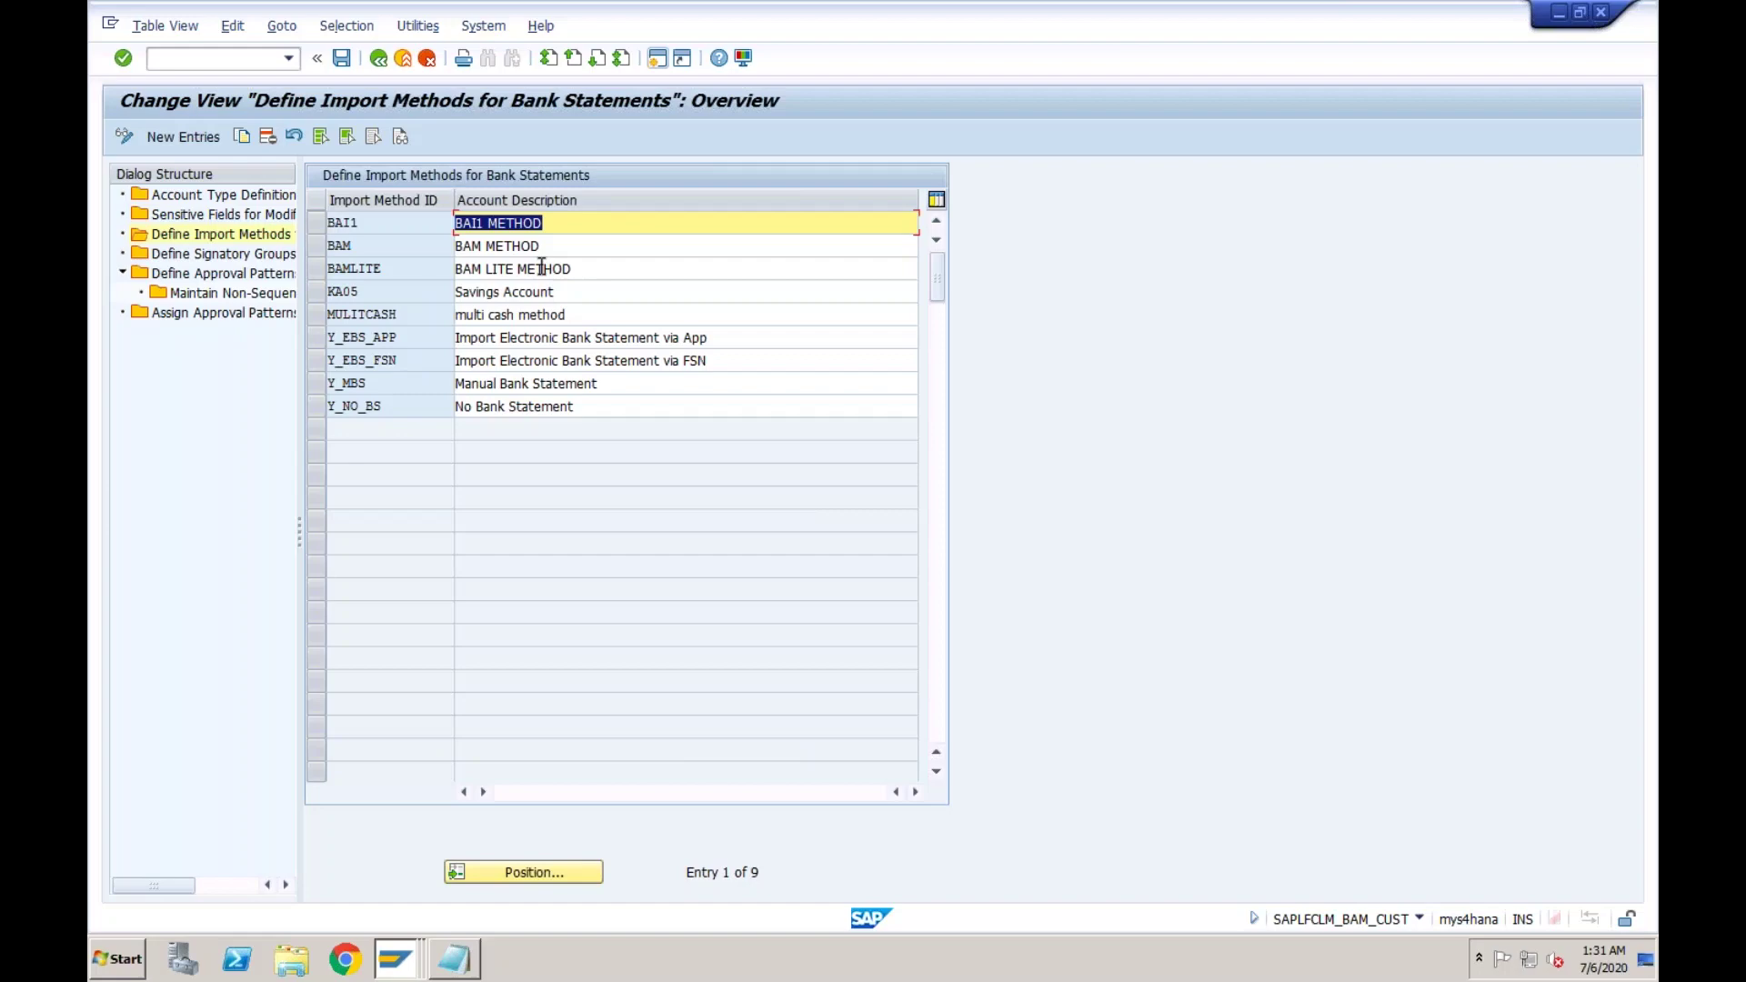
left_click(565, 223)
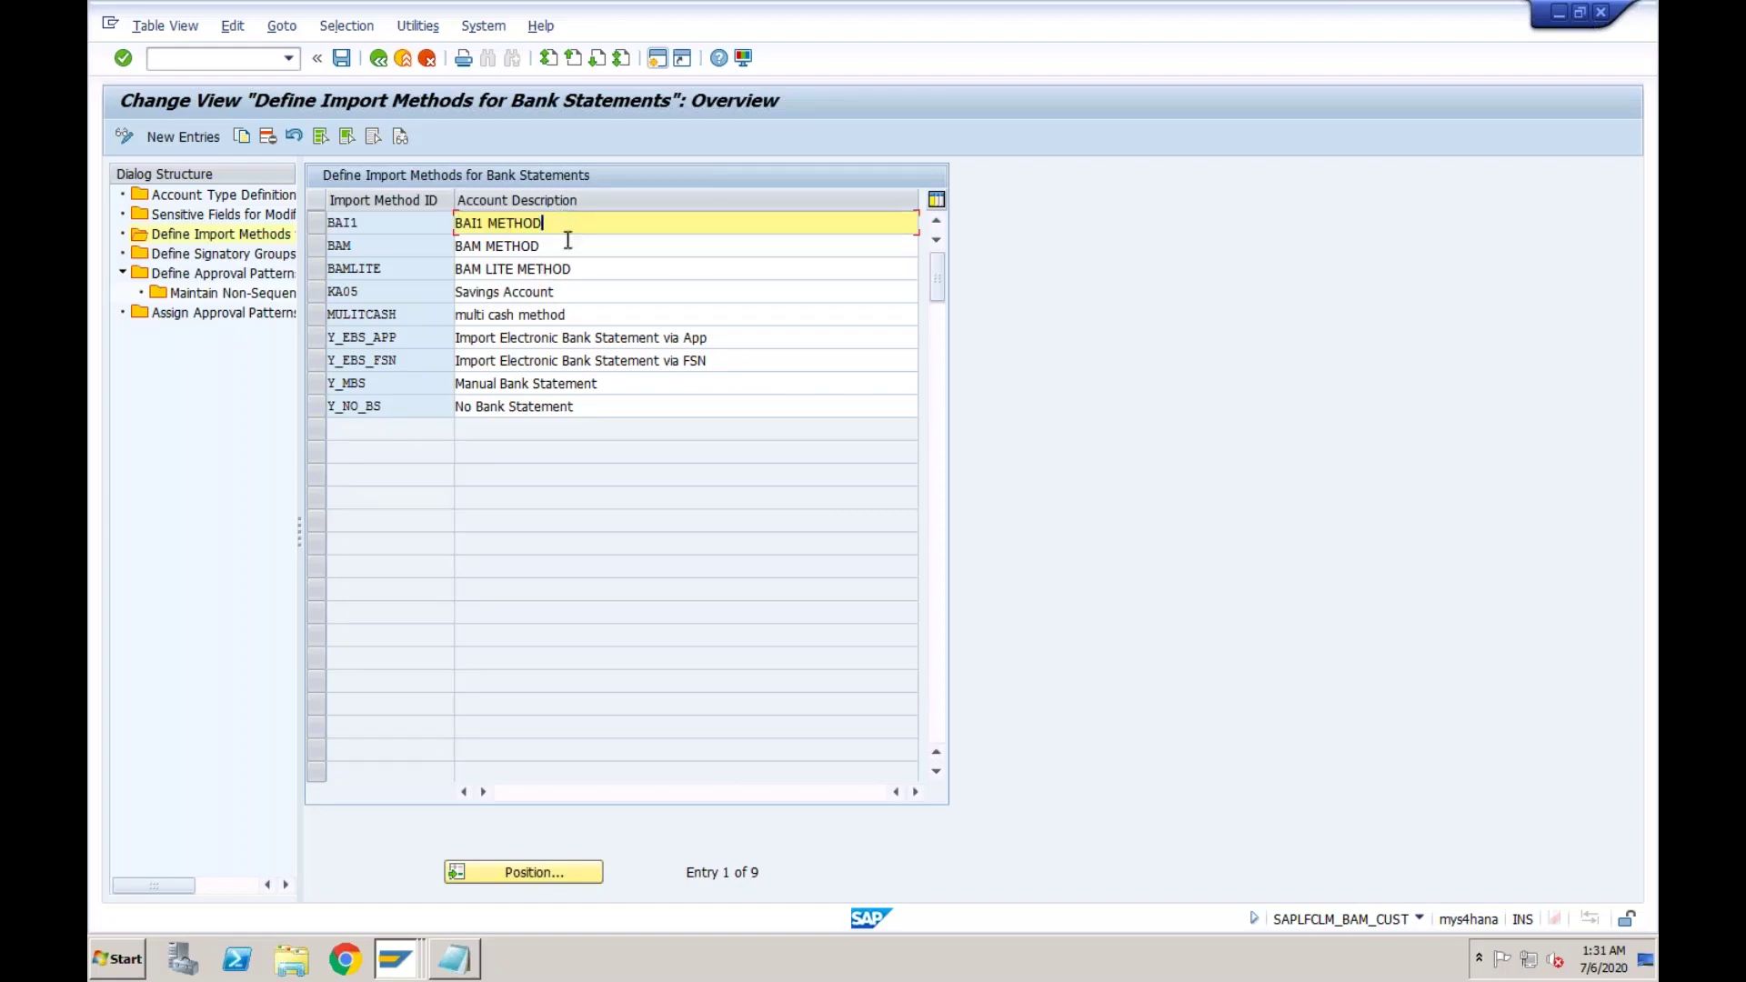
left_click(567, 241)
left_click(574, 264)
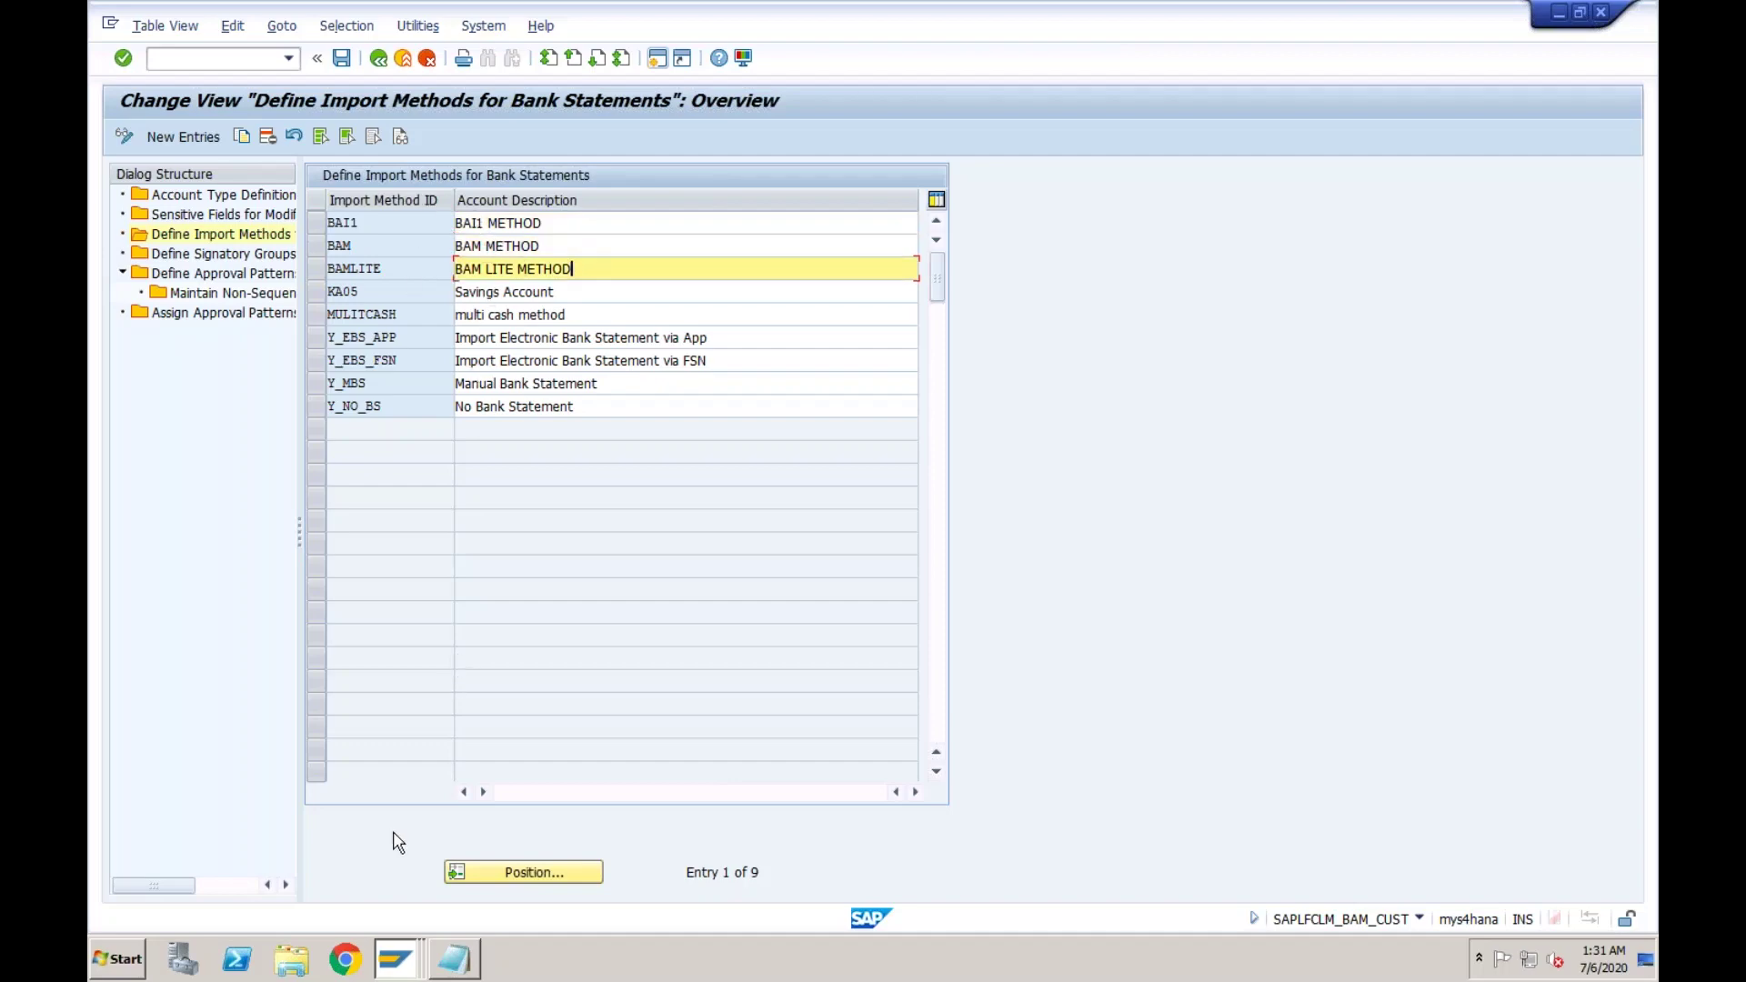
left_click(355, 960)
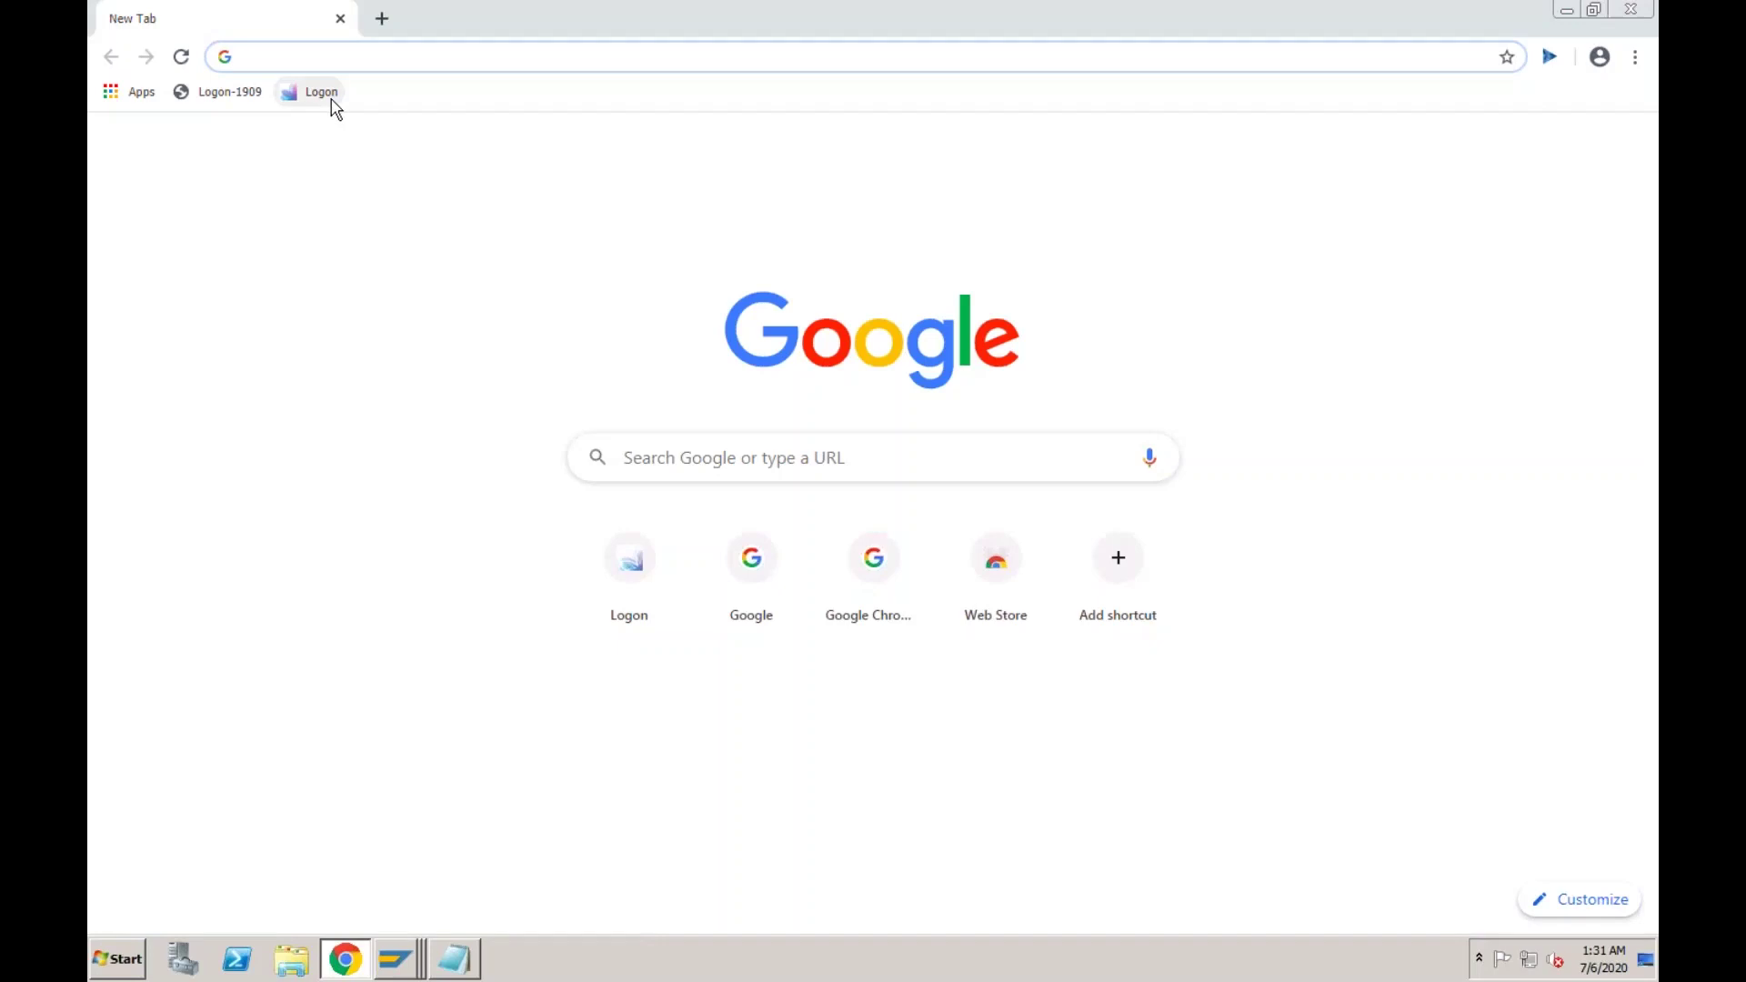
- Log on to the Fiori Launchpad with the user name and password
left_click(333, 102)
left_click(775, 379)
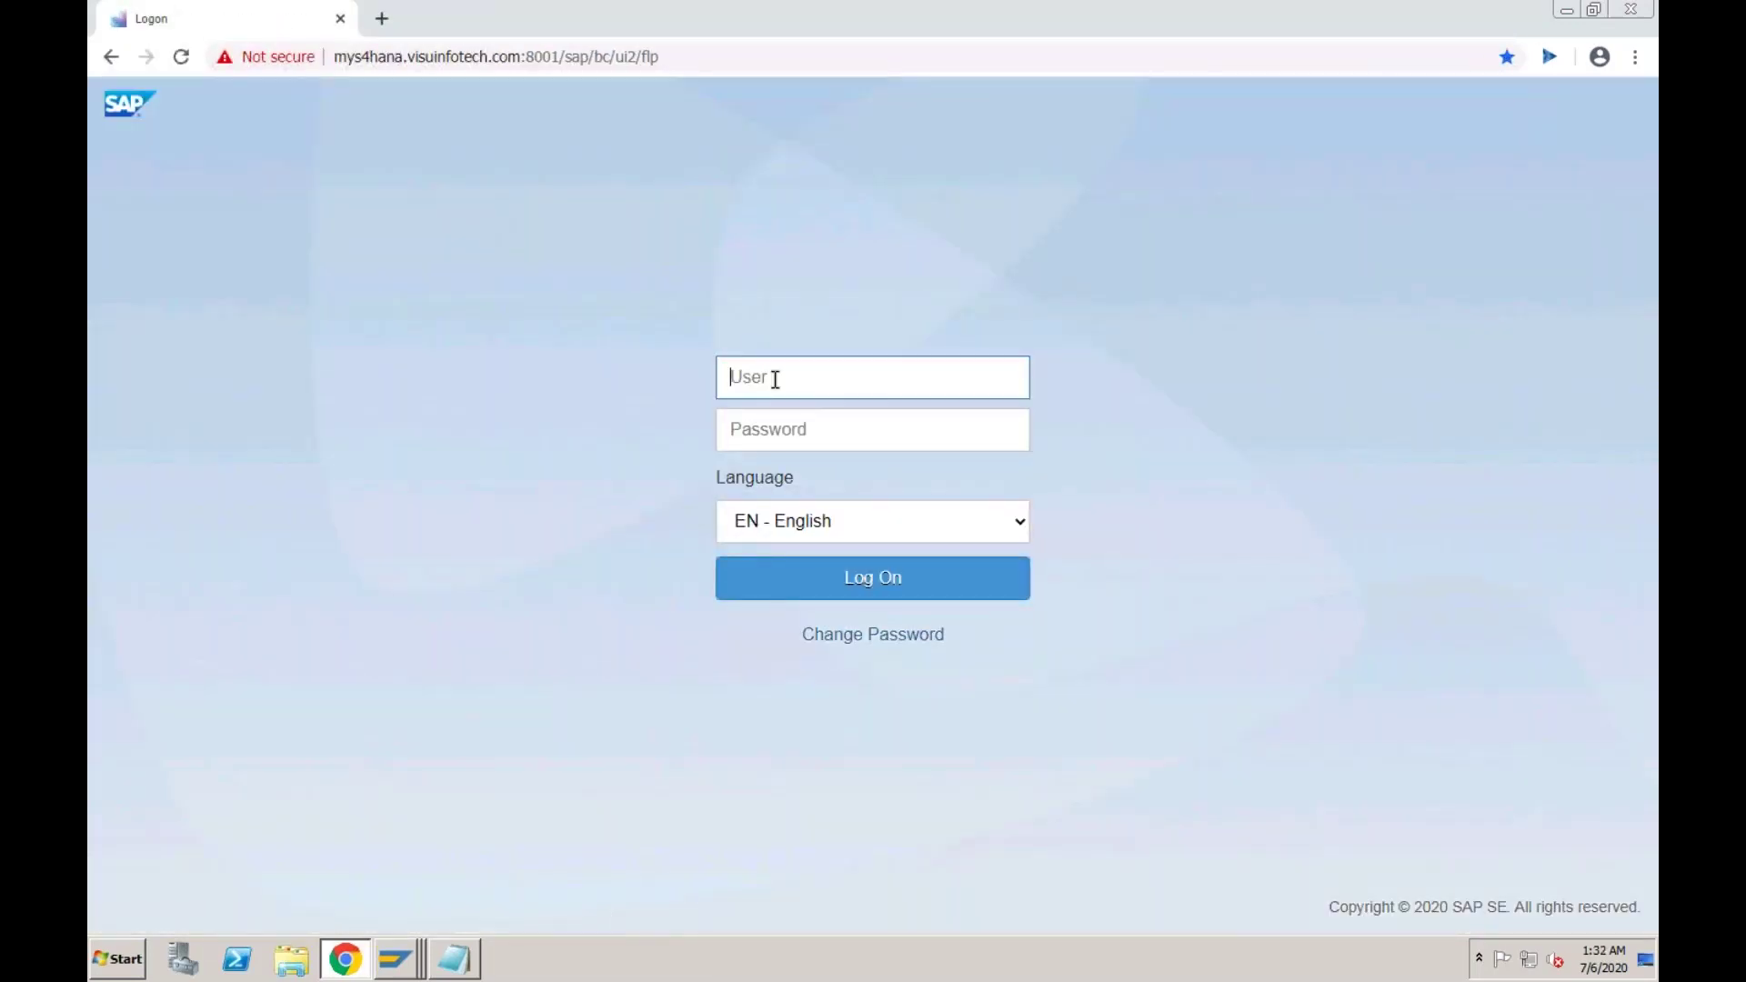
type("vikram")
key("Tab")
type("******")
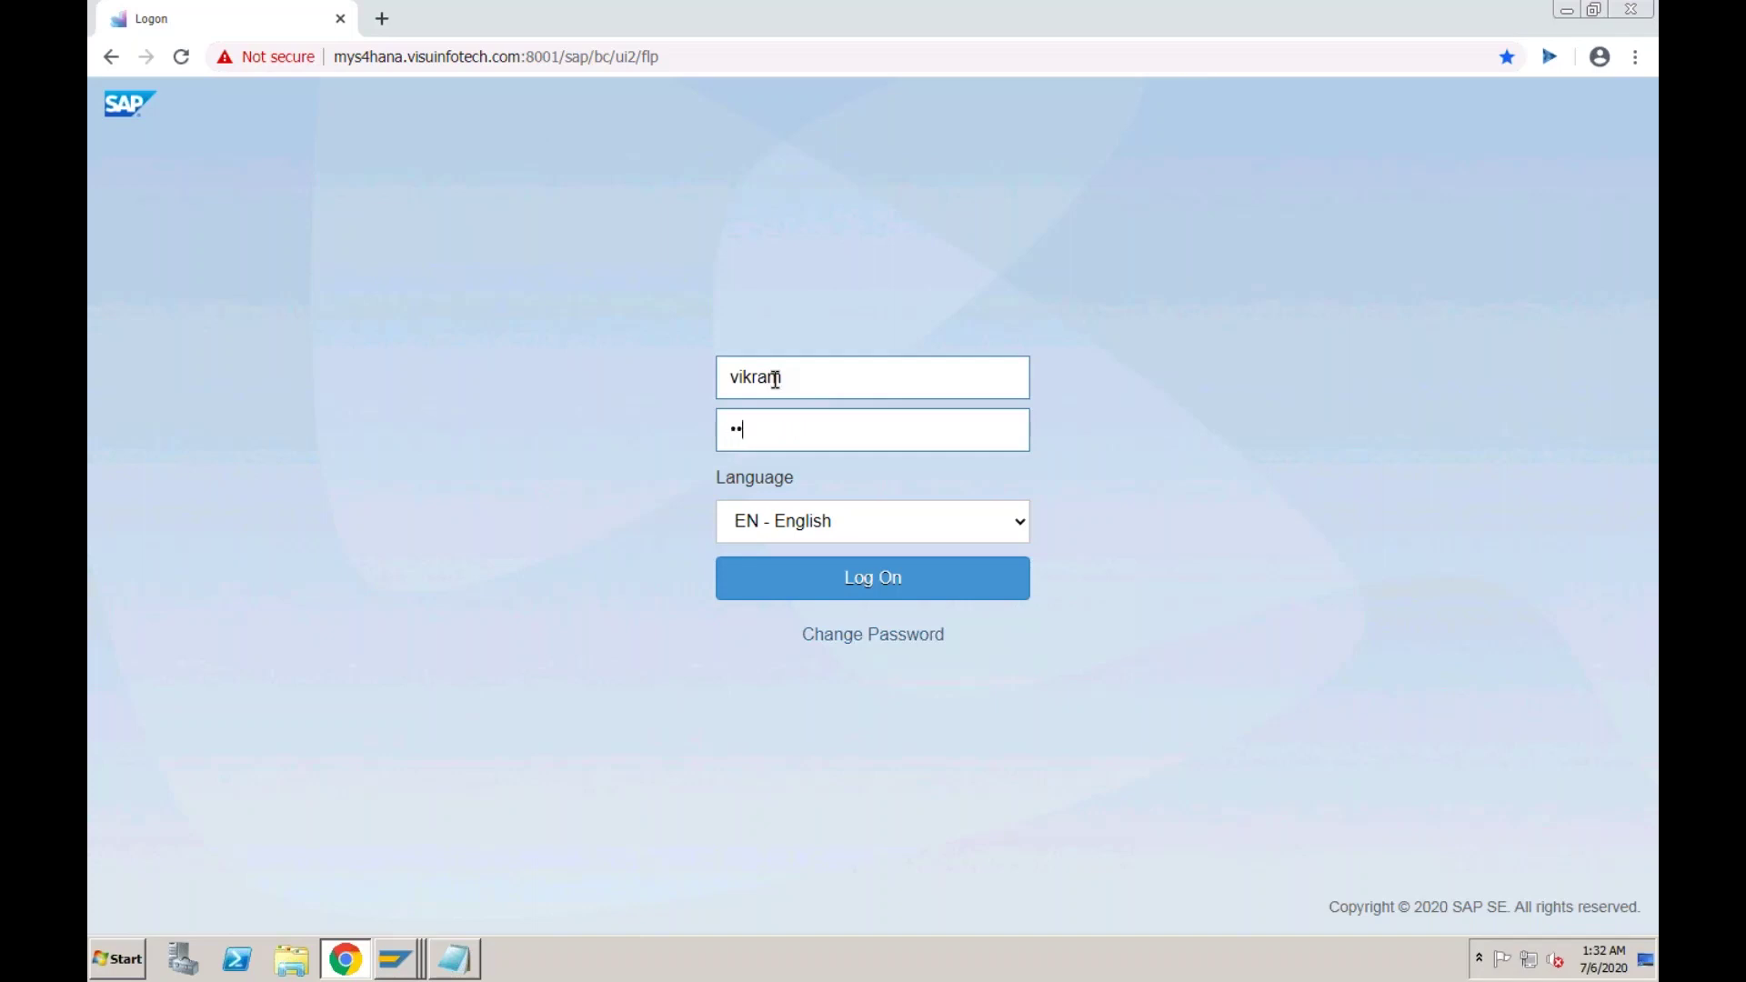
type("*****")
key("Return")
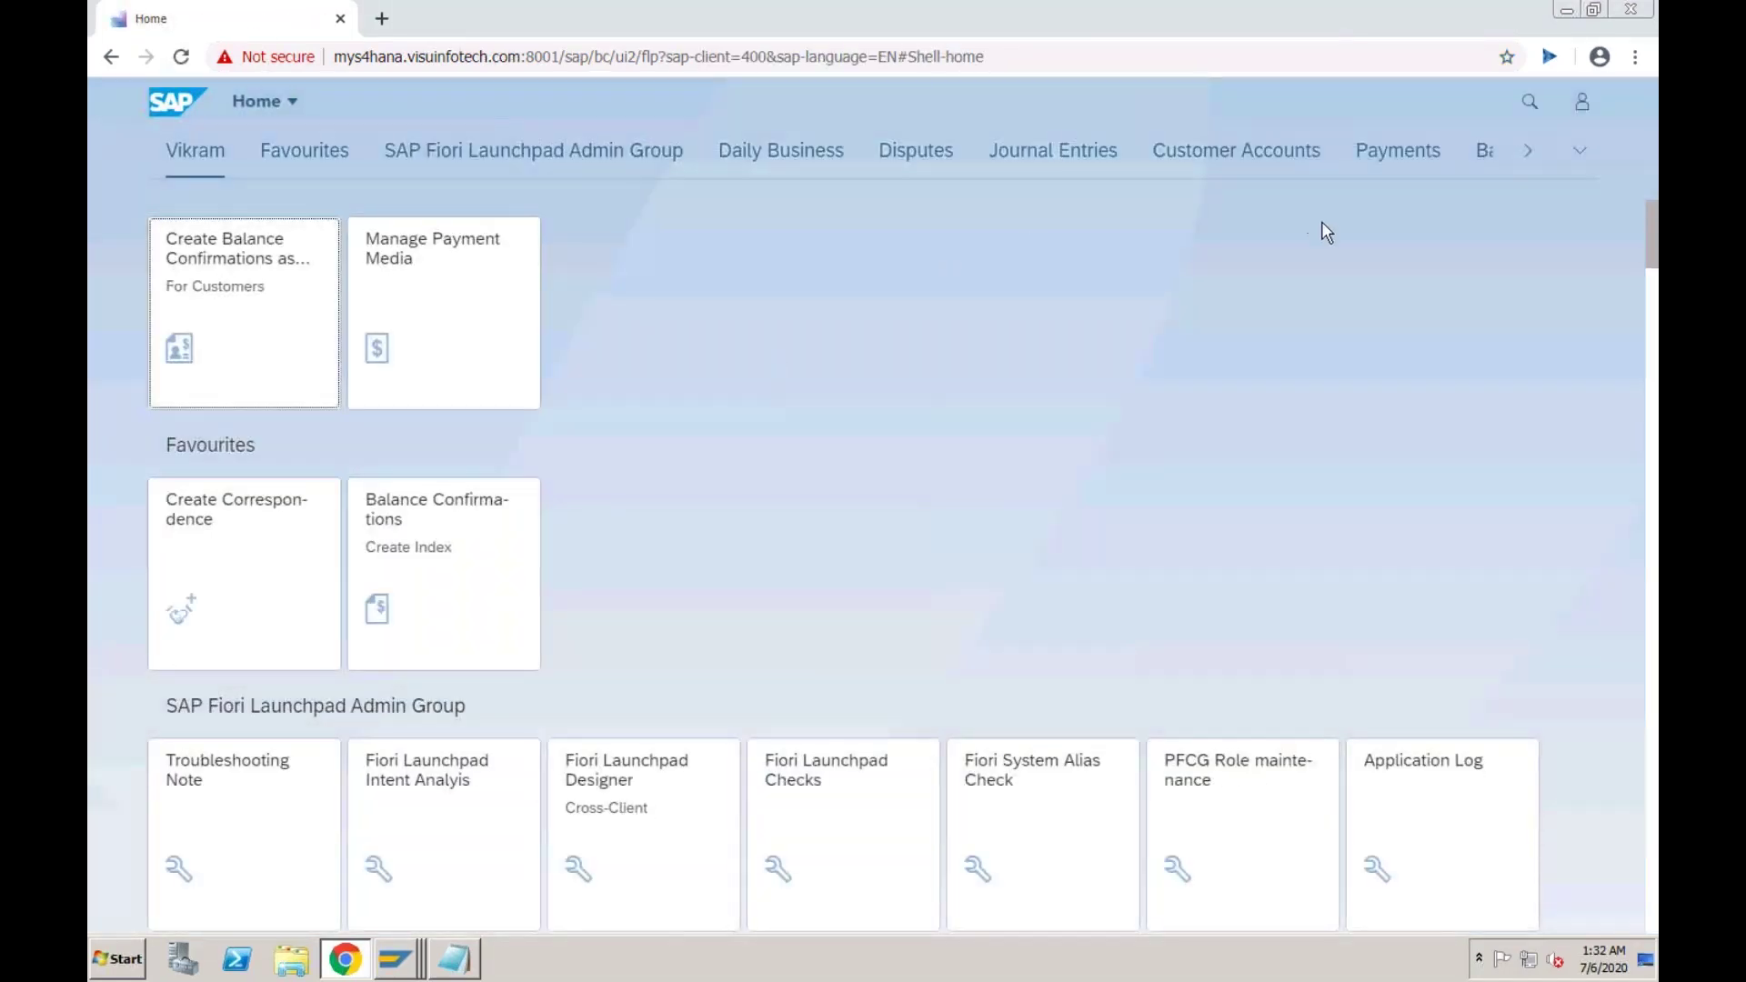
- Launch the Manage Bank Accounts tile from the Bank Relationship group
left_click(1580, 153)
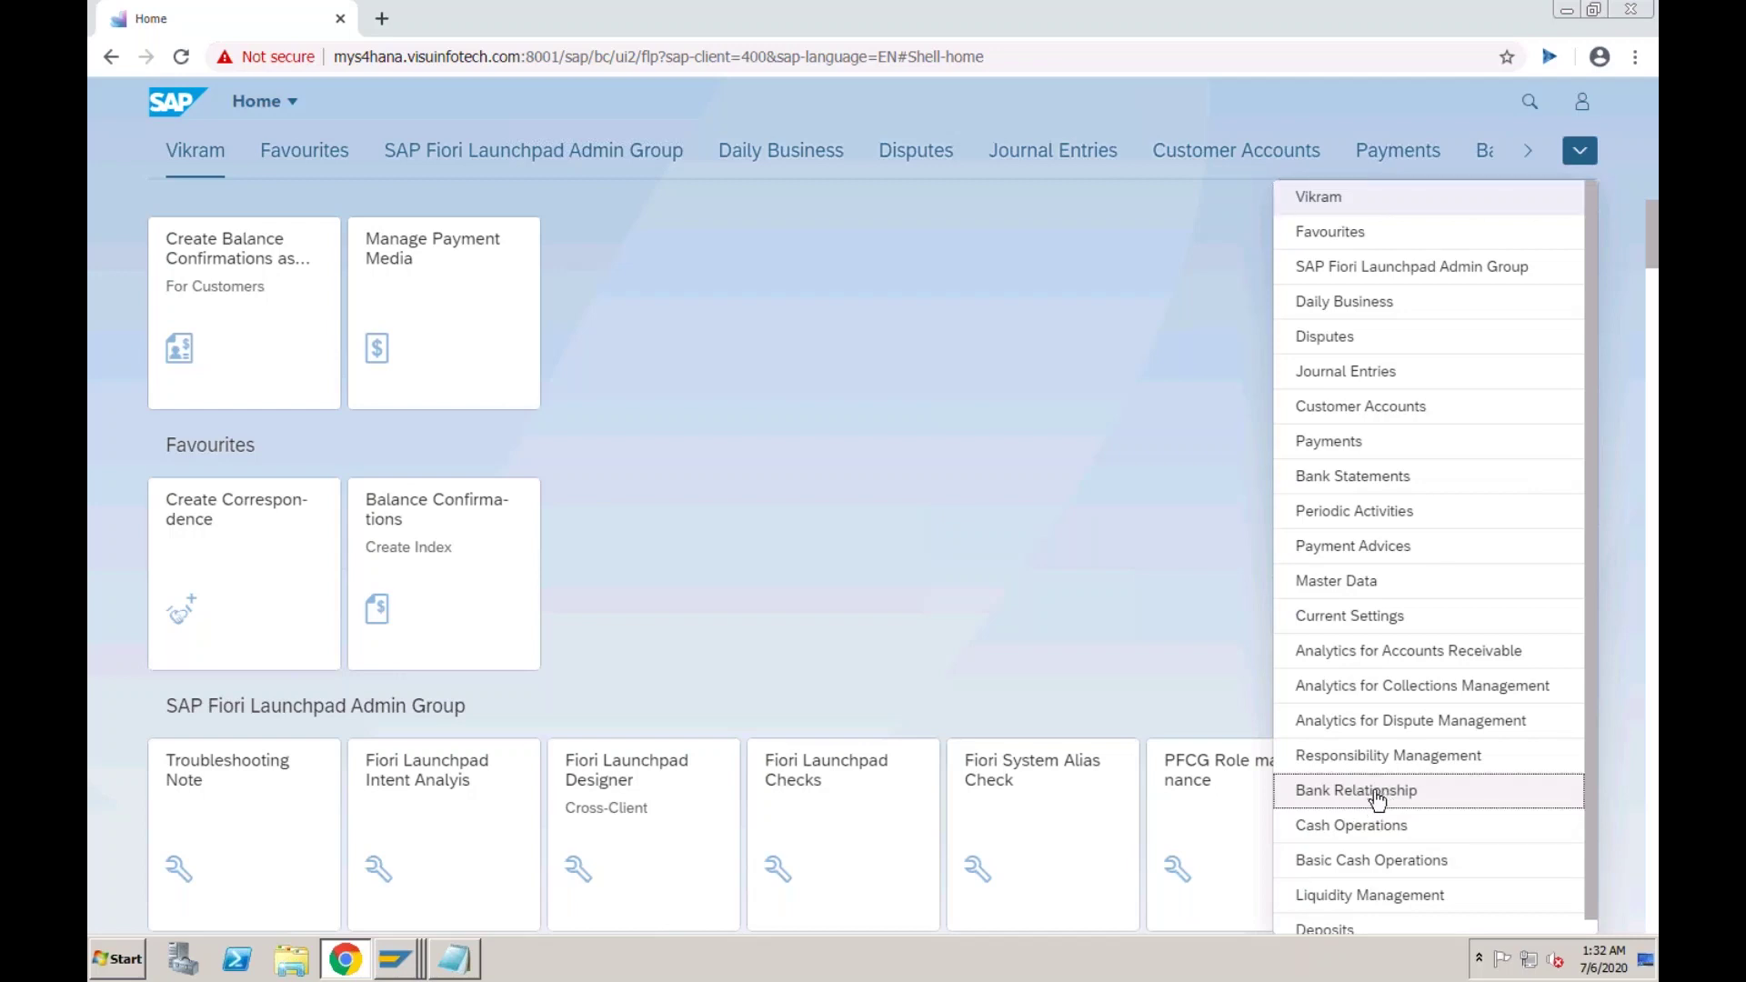
left_click(1377, 797)
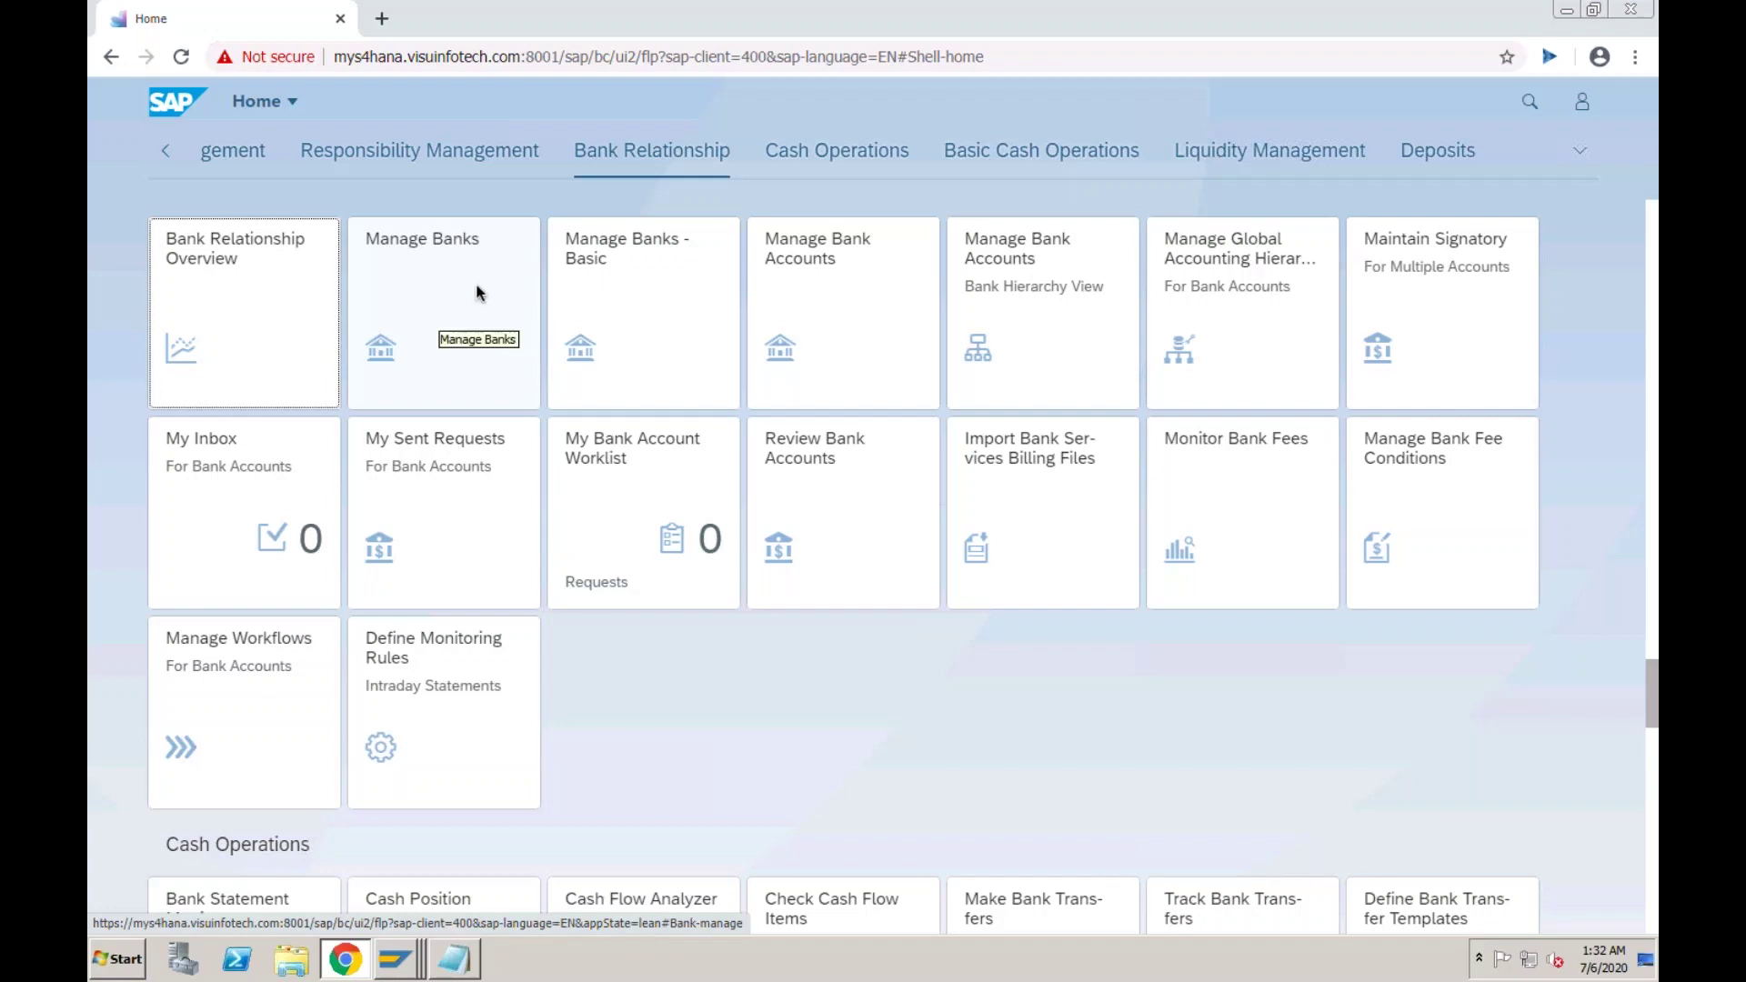
left_click(824, 323)
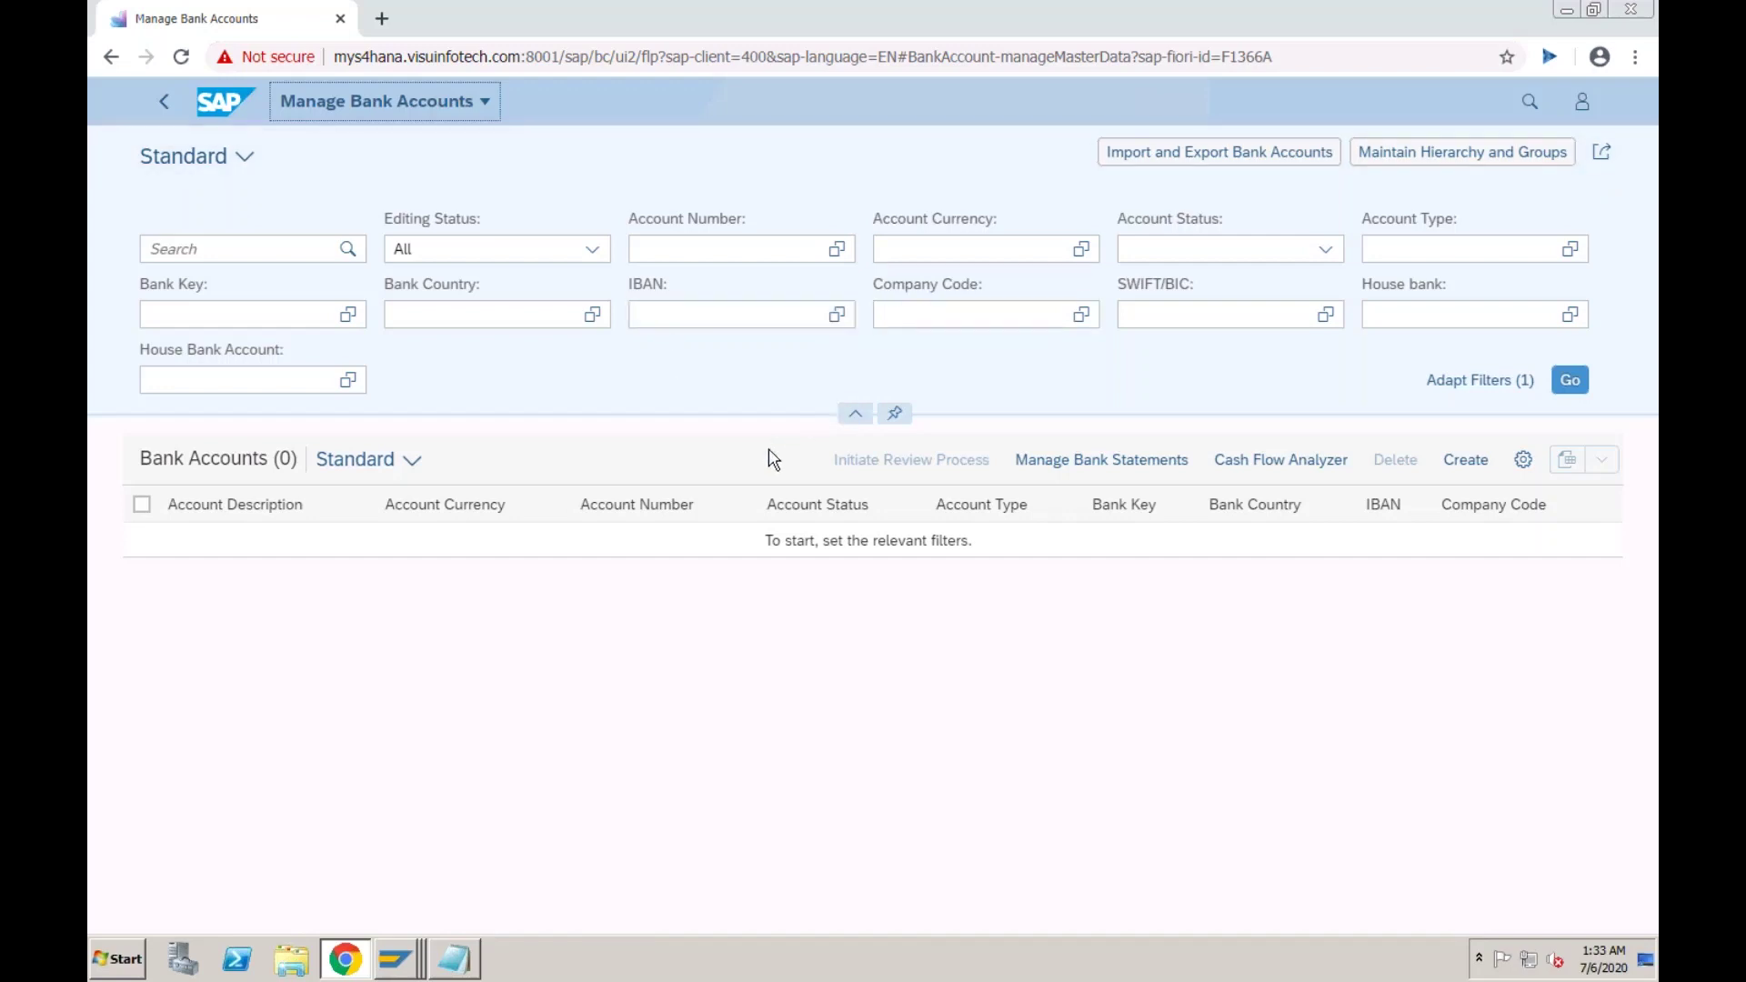
- Create a new bank account, entering its account number and bank country US
left_click(1468, 466)
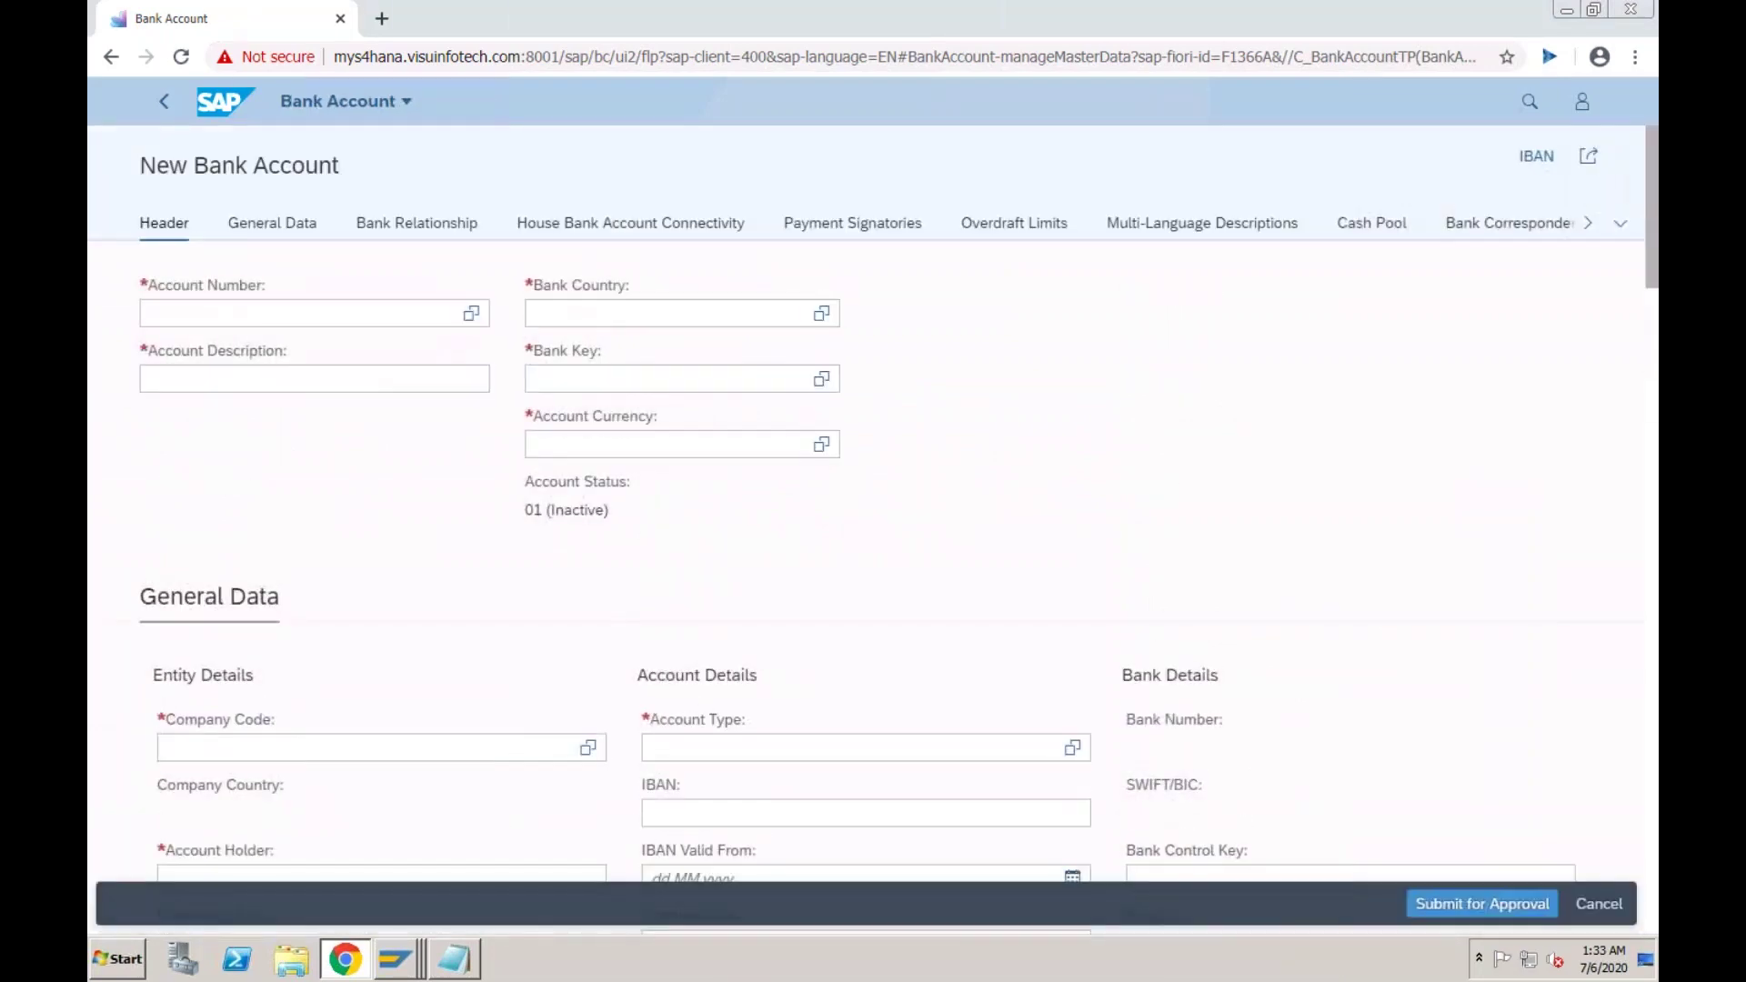
left_click(327, 317)
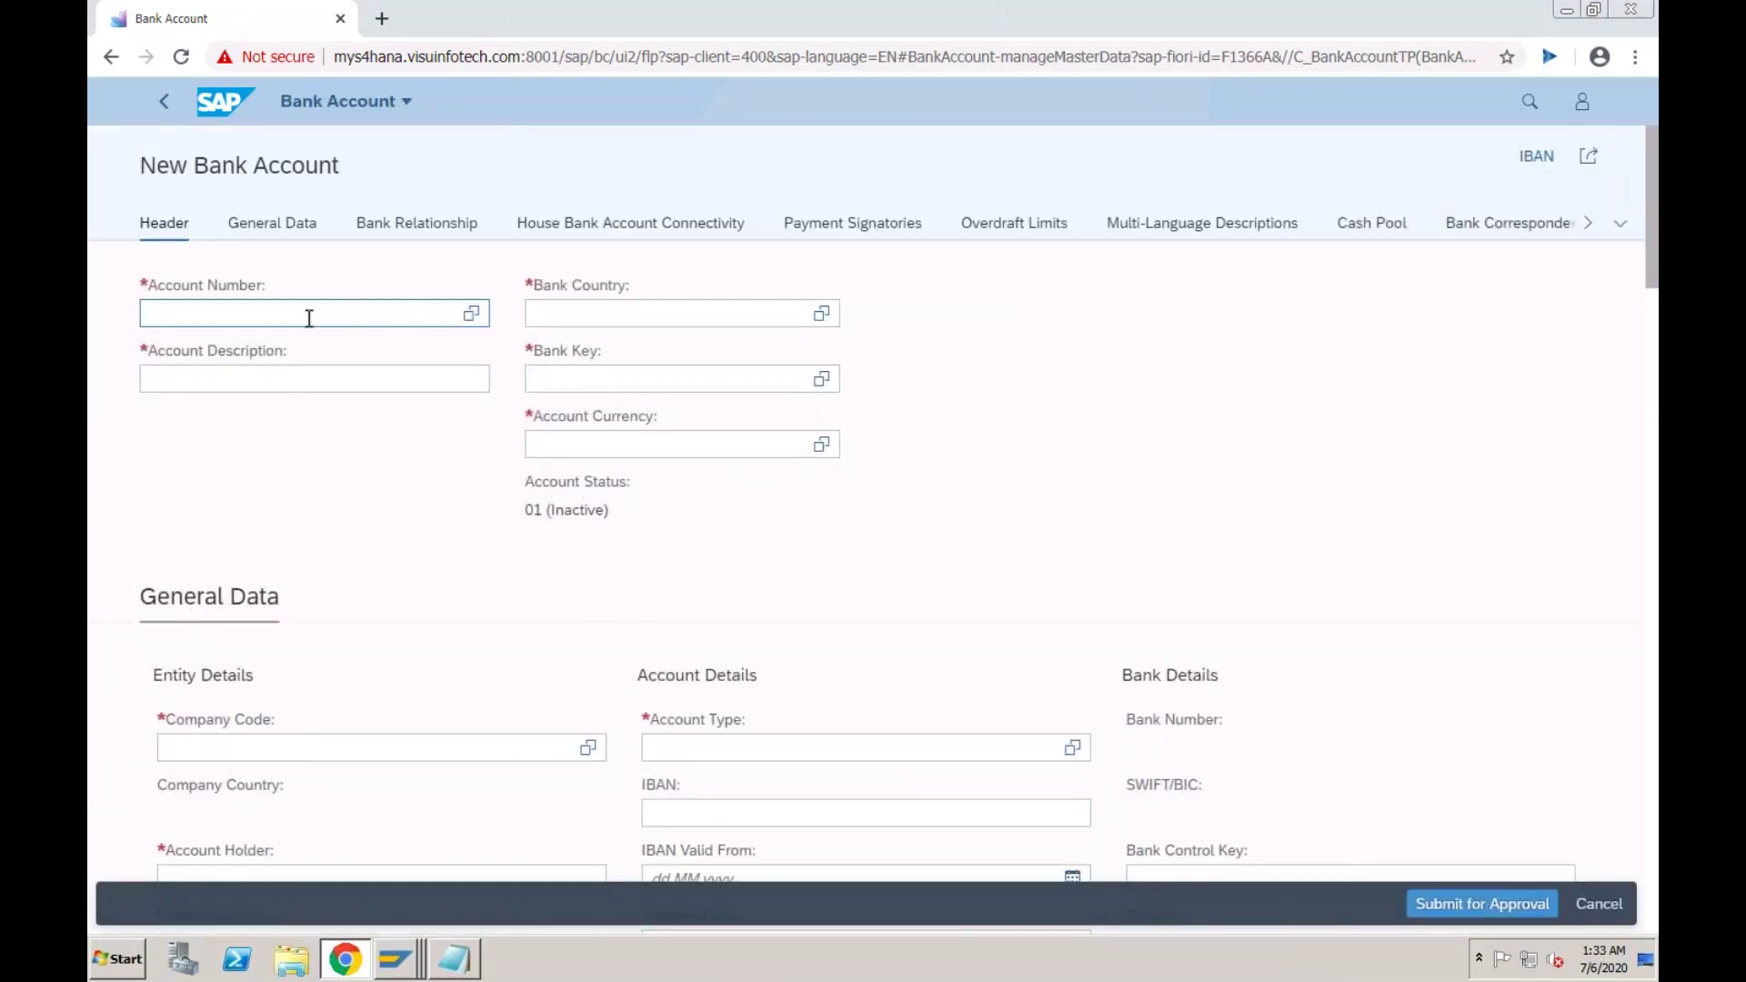
left_click(309, 318)
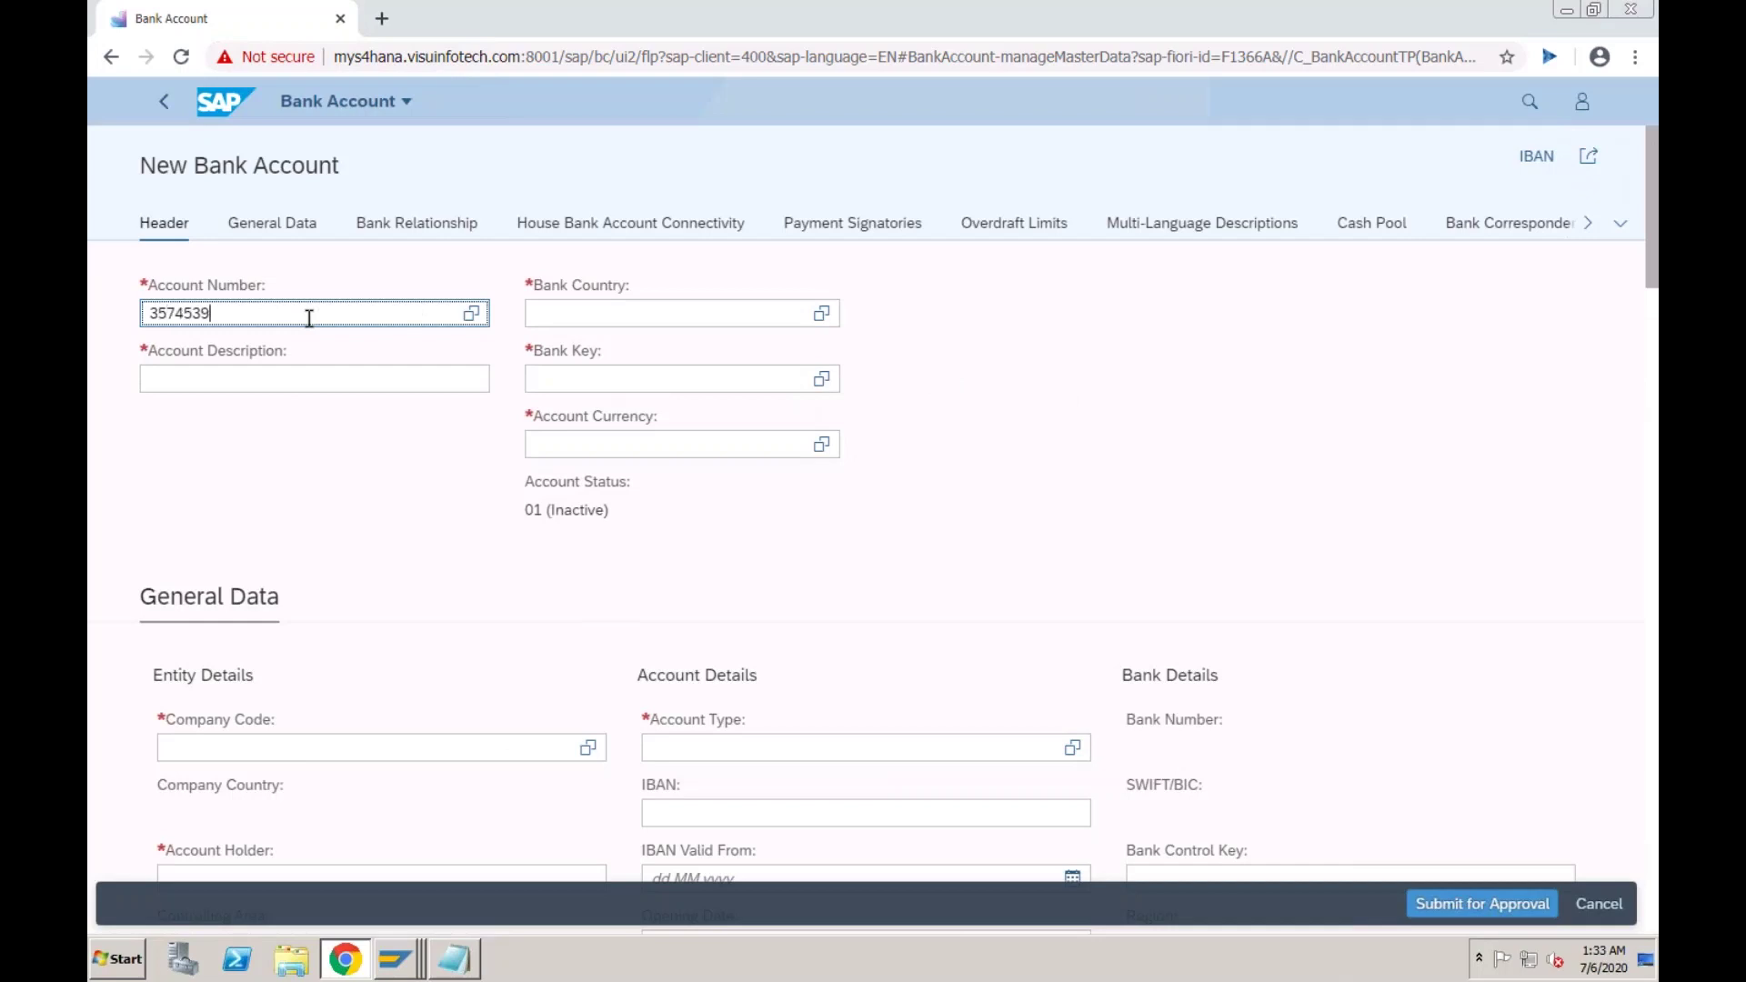
left_click(560, 314)
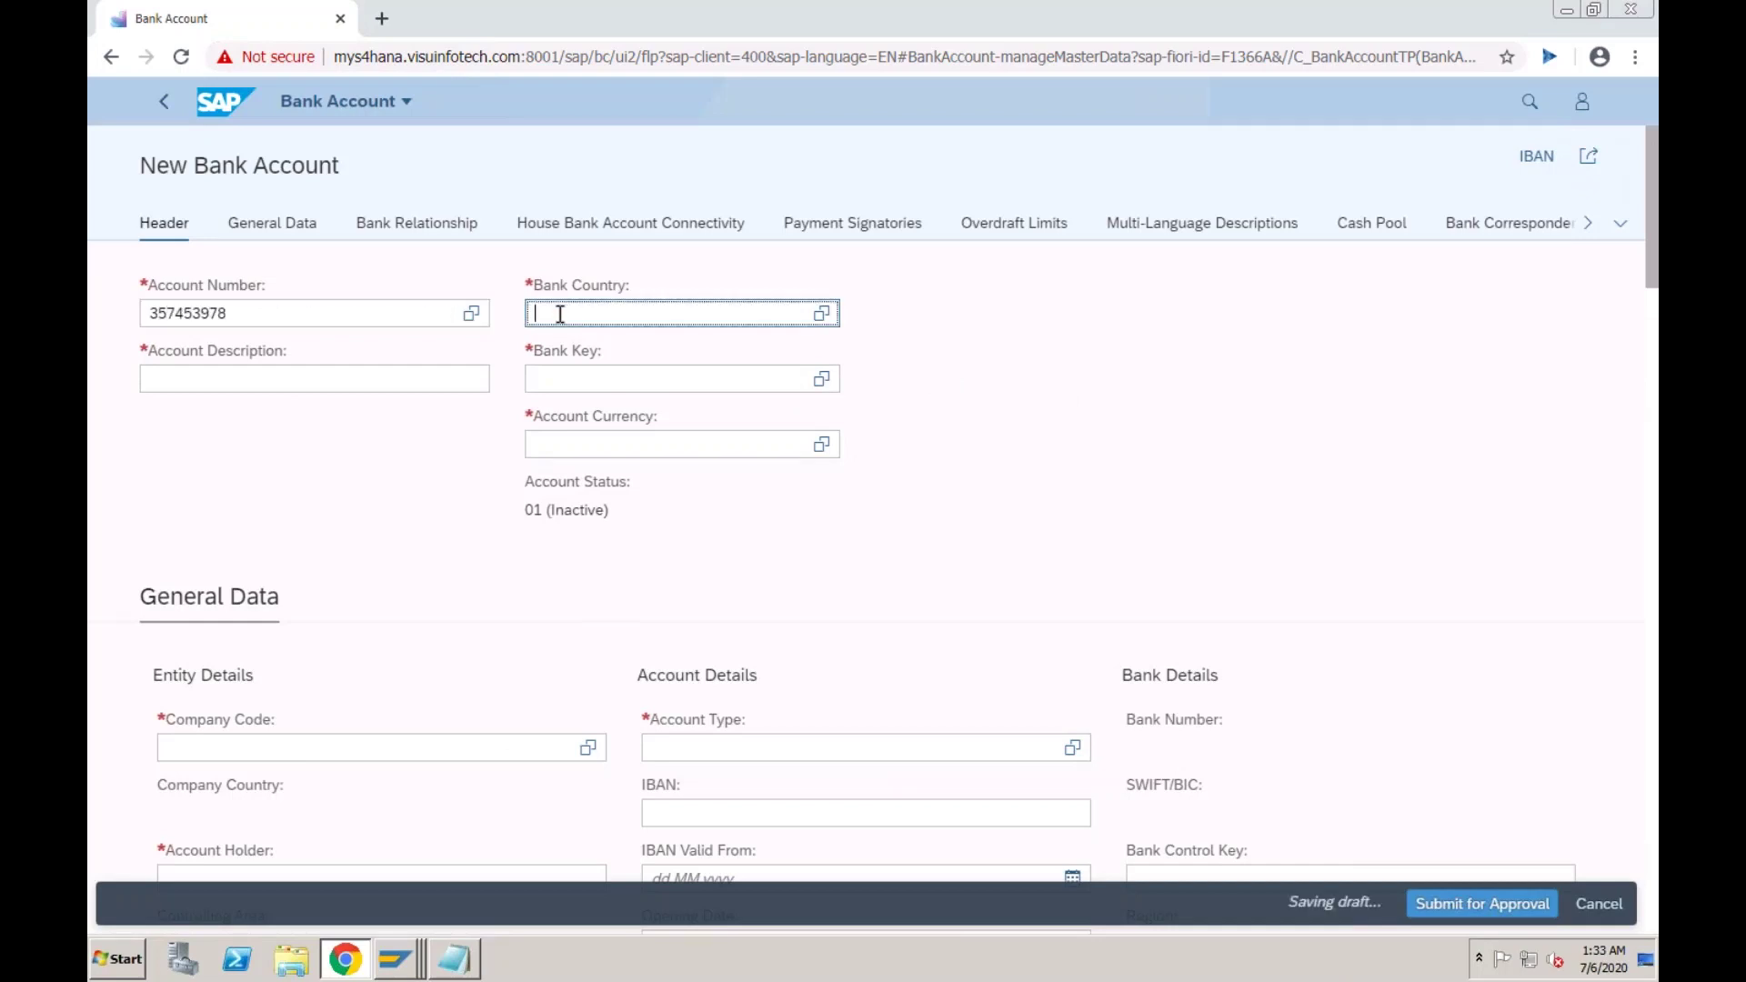
type("I")
key("BackSpace")
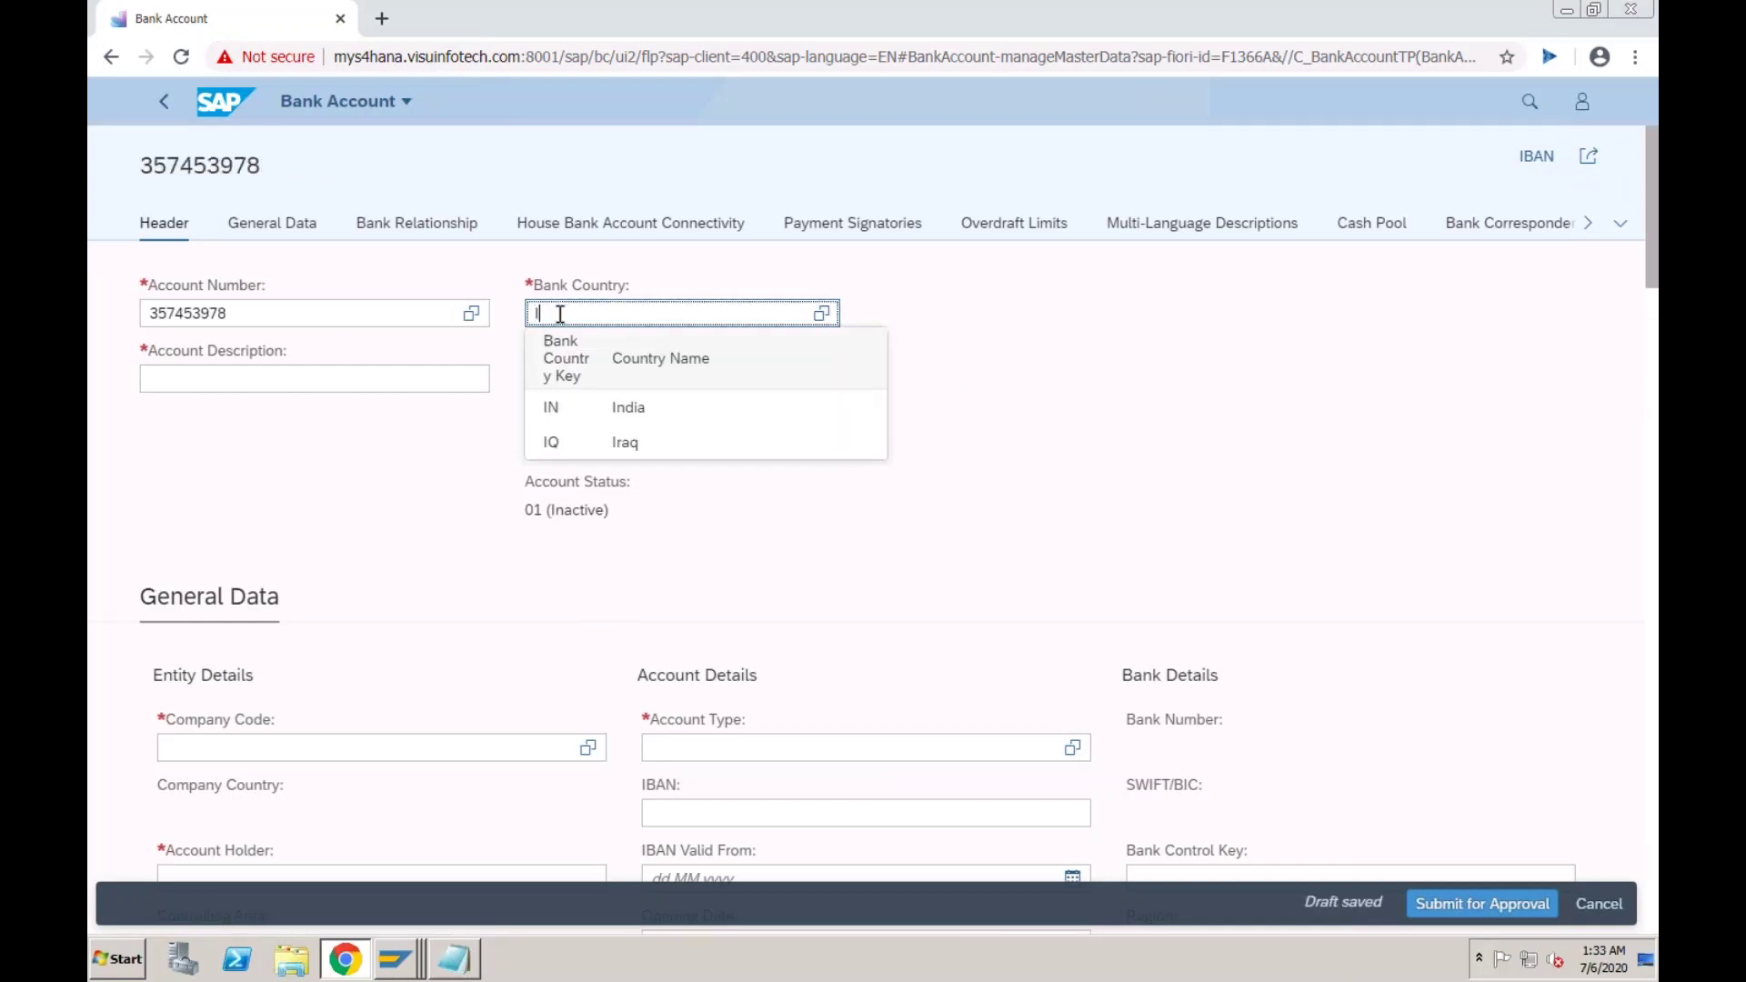
type("US")
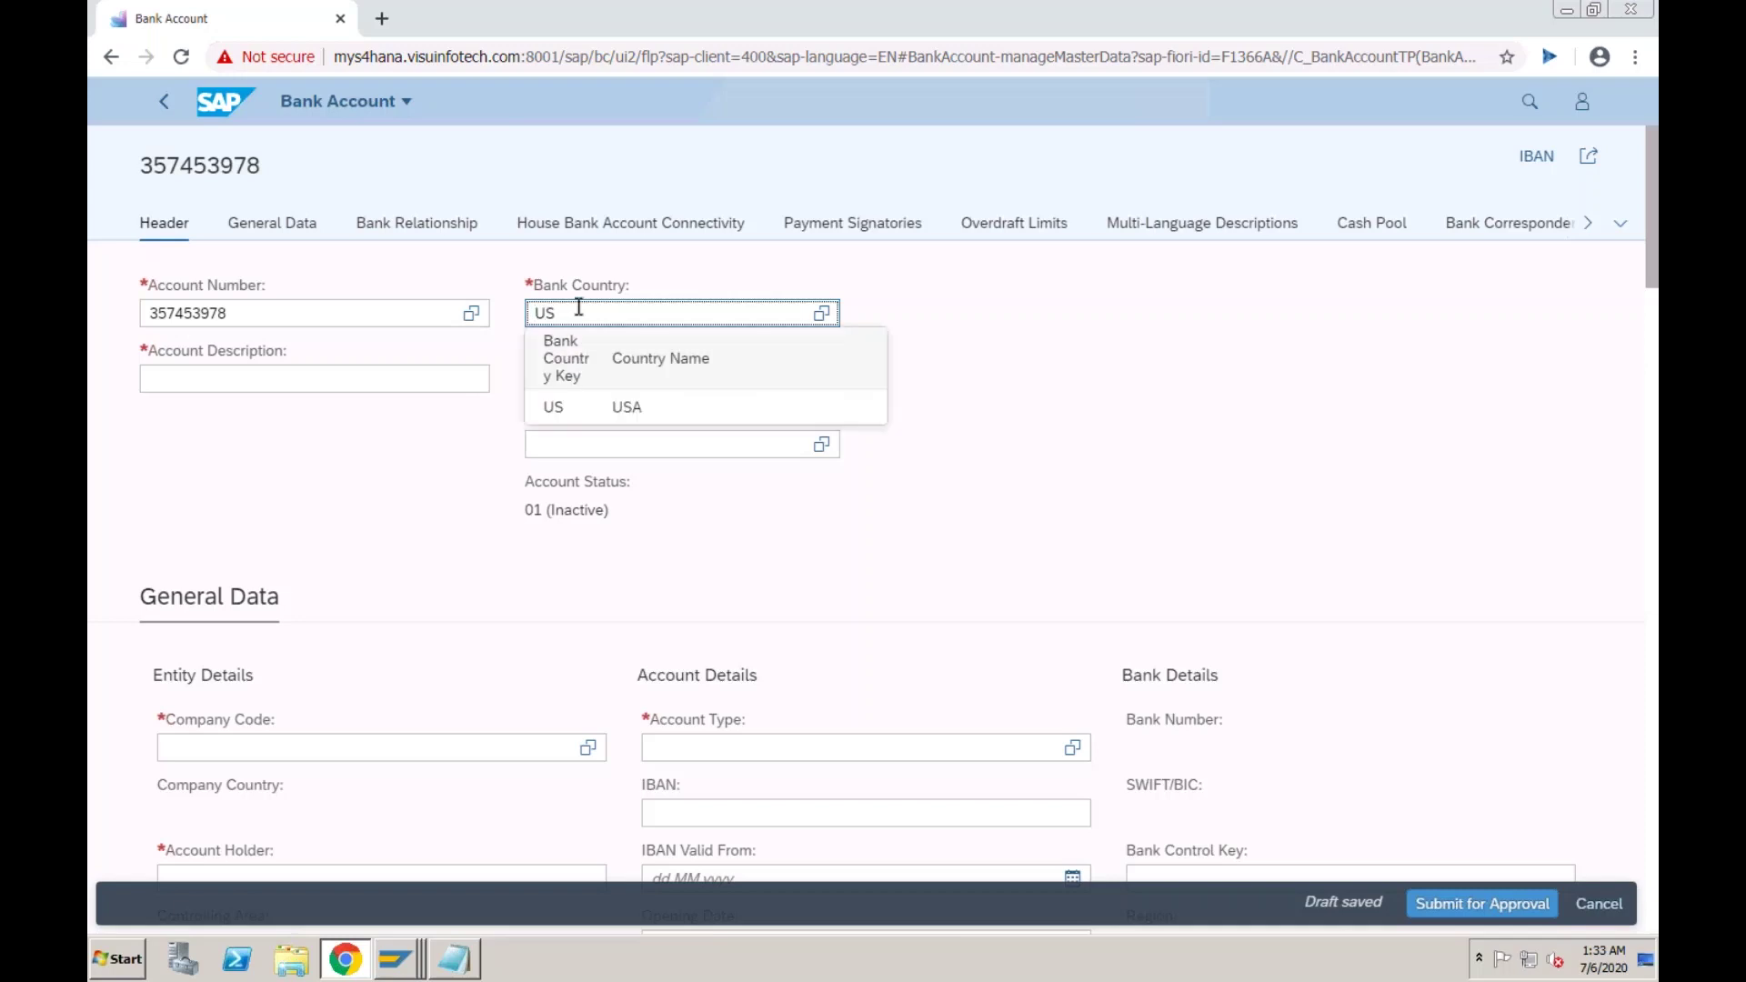
left_click(564, 415)
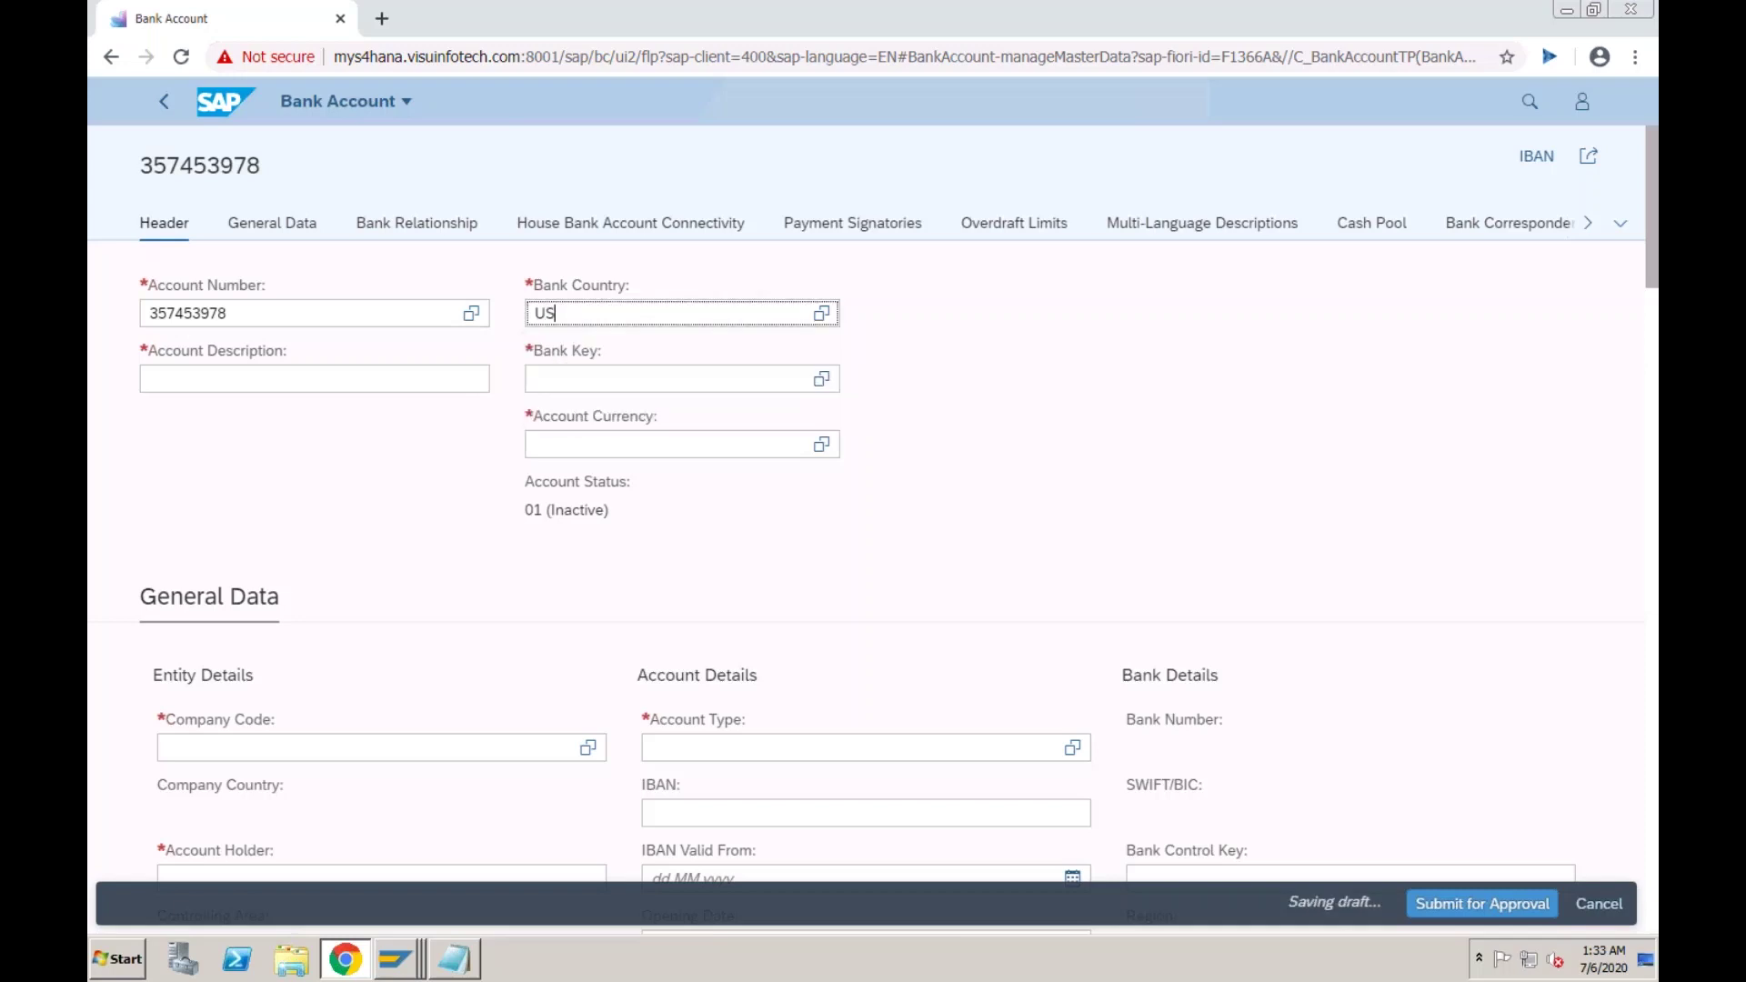
- Enter description 'Test for Approval' and choose bank key CITI0009 from the value help
left_click(389, 376)
type("T")
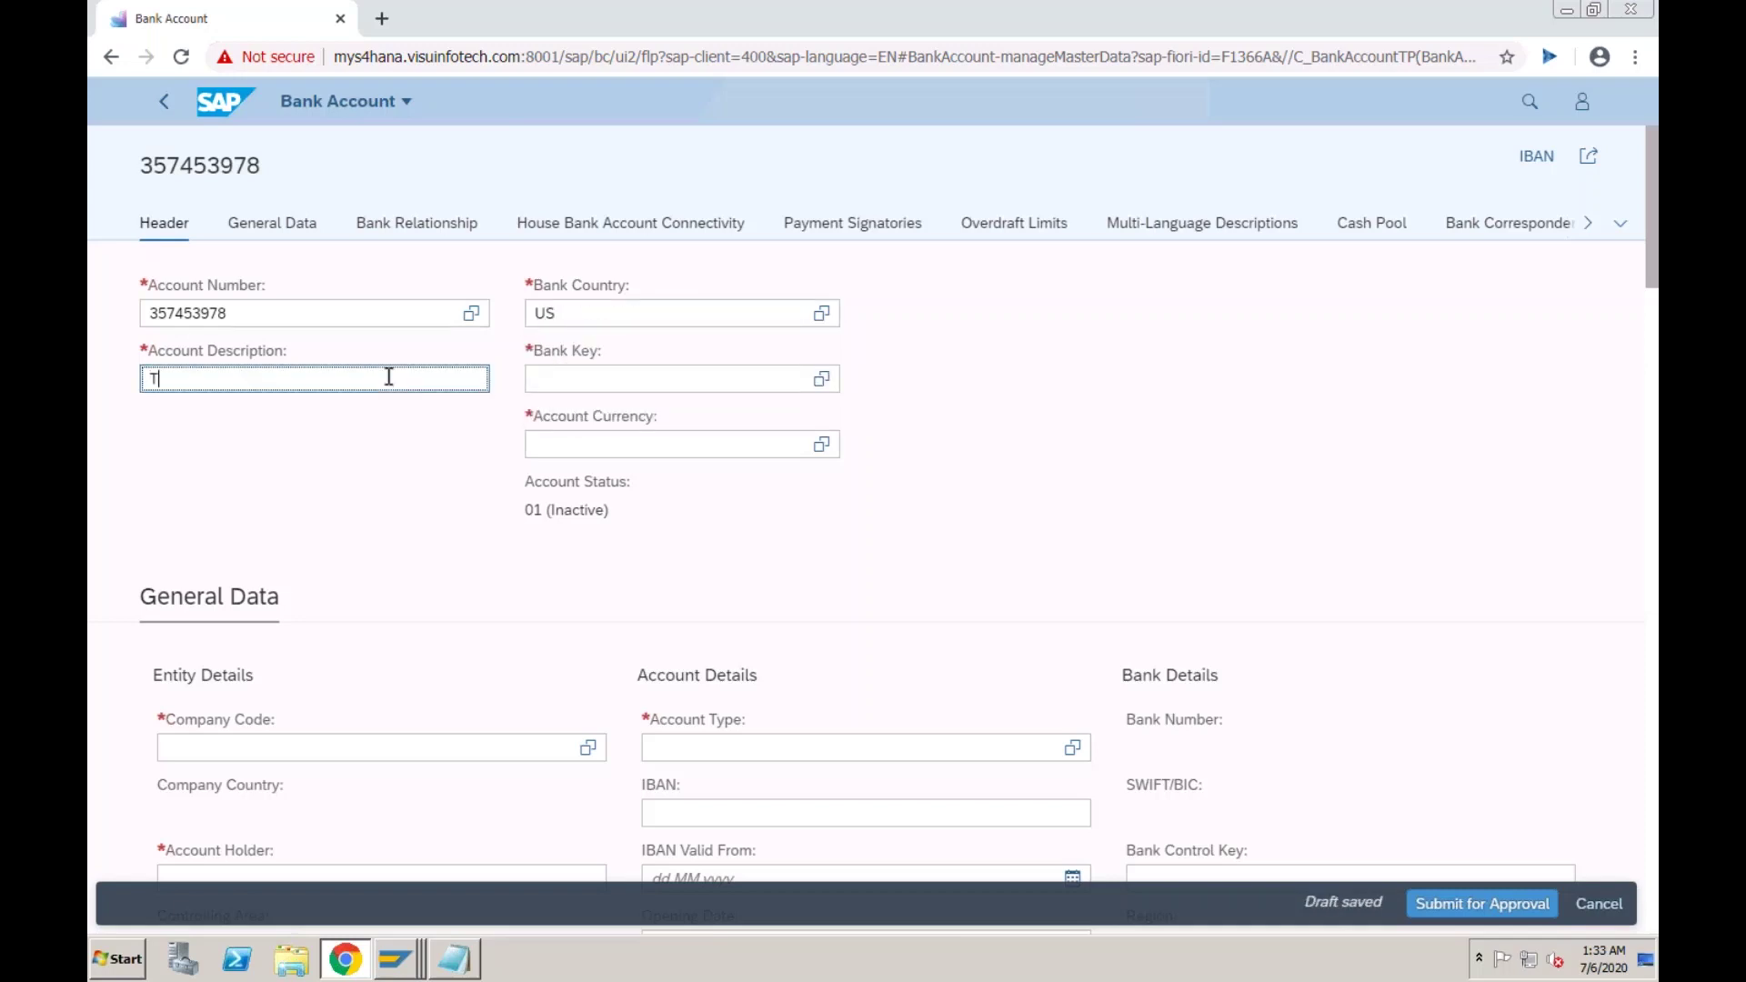
type("est for Approval")
left_click(556, 385)
left_click(555, 385)
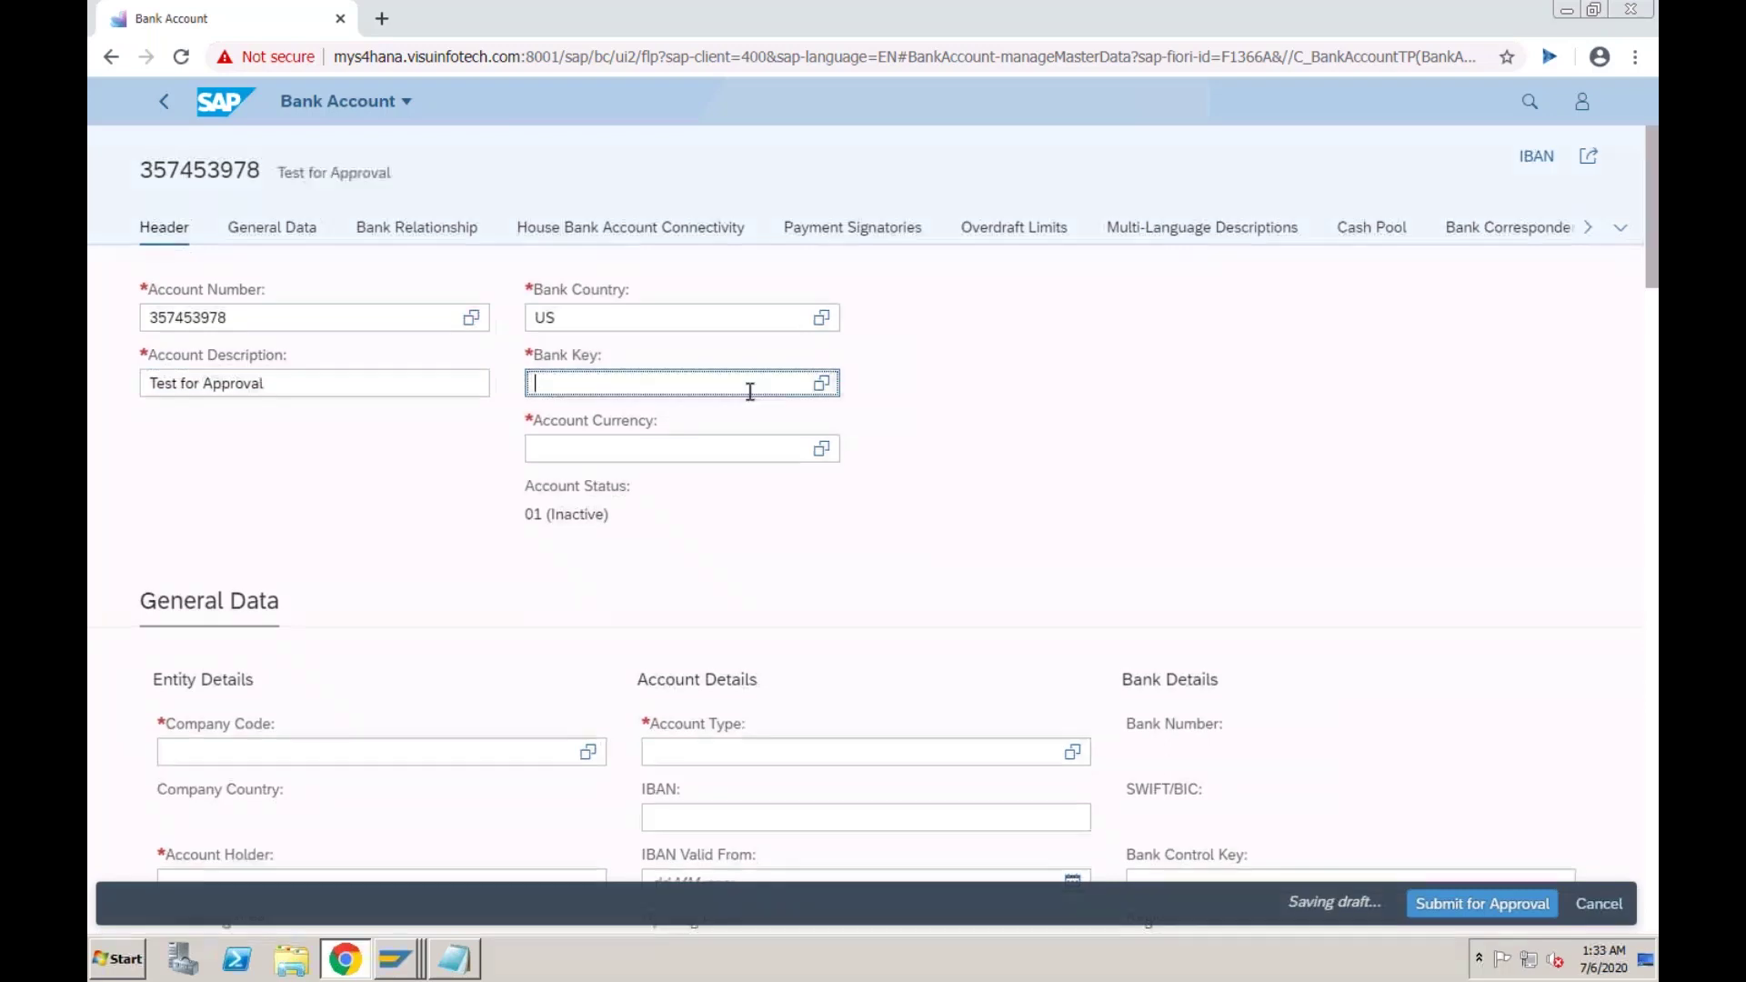
left_click(821, 379)
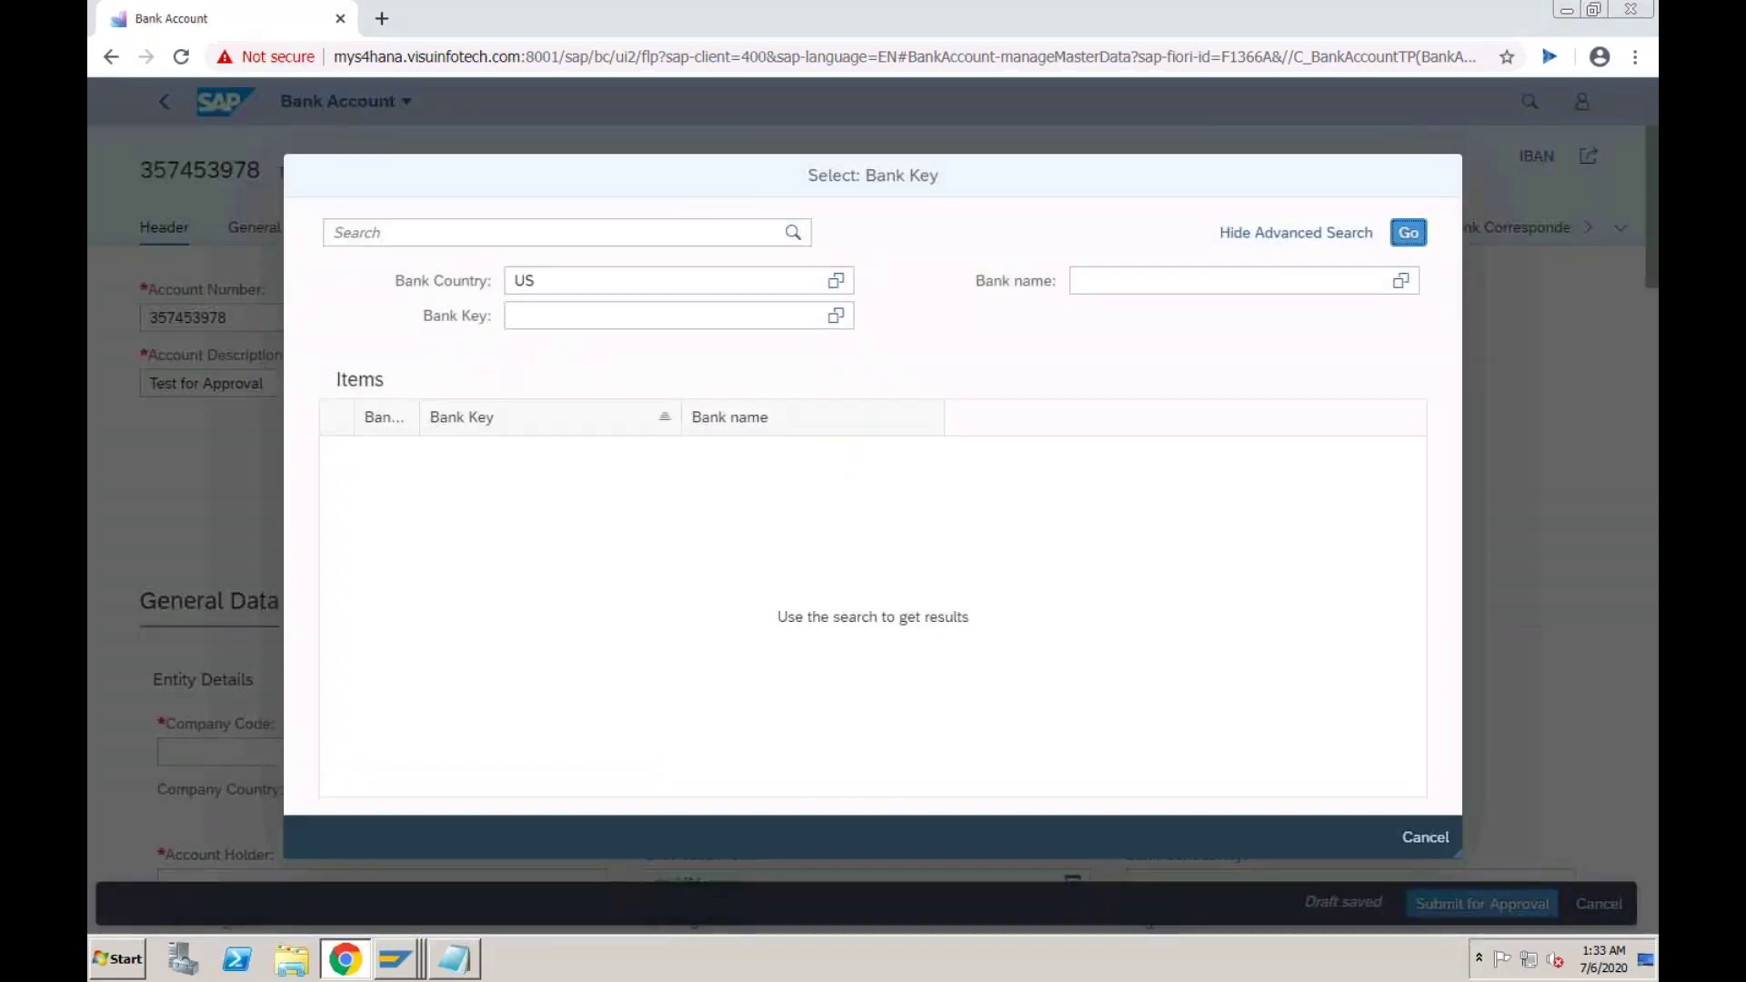
left_click(1407, 233)
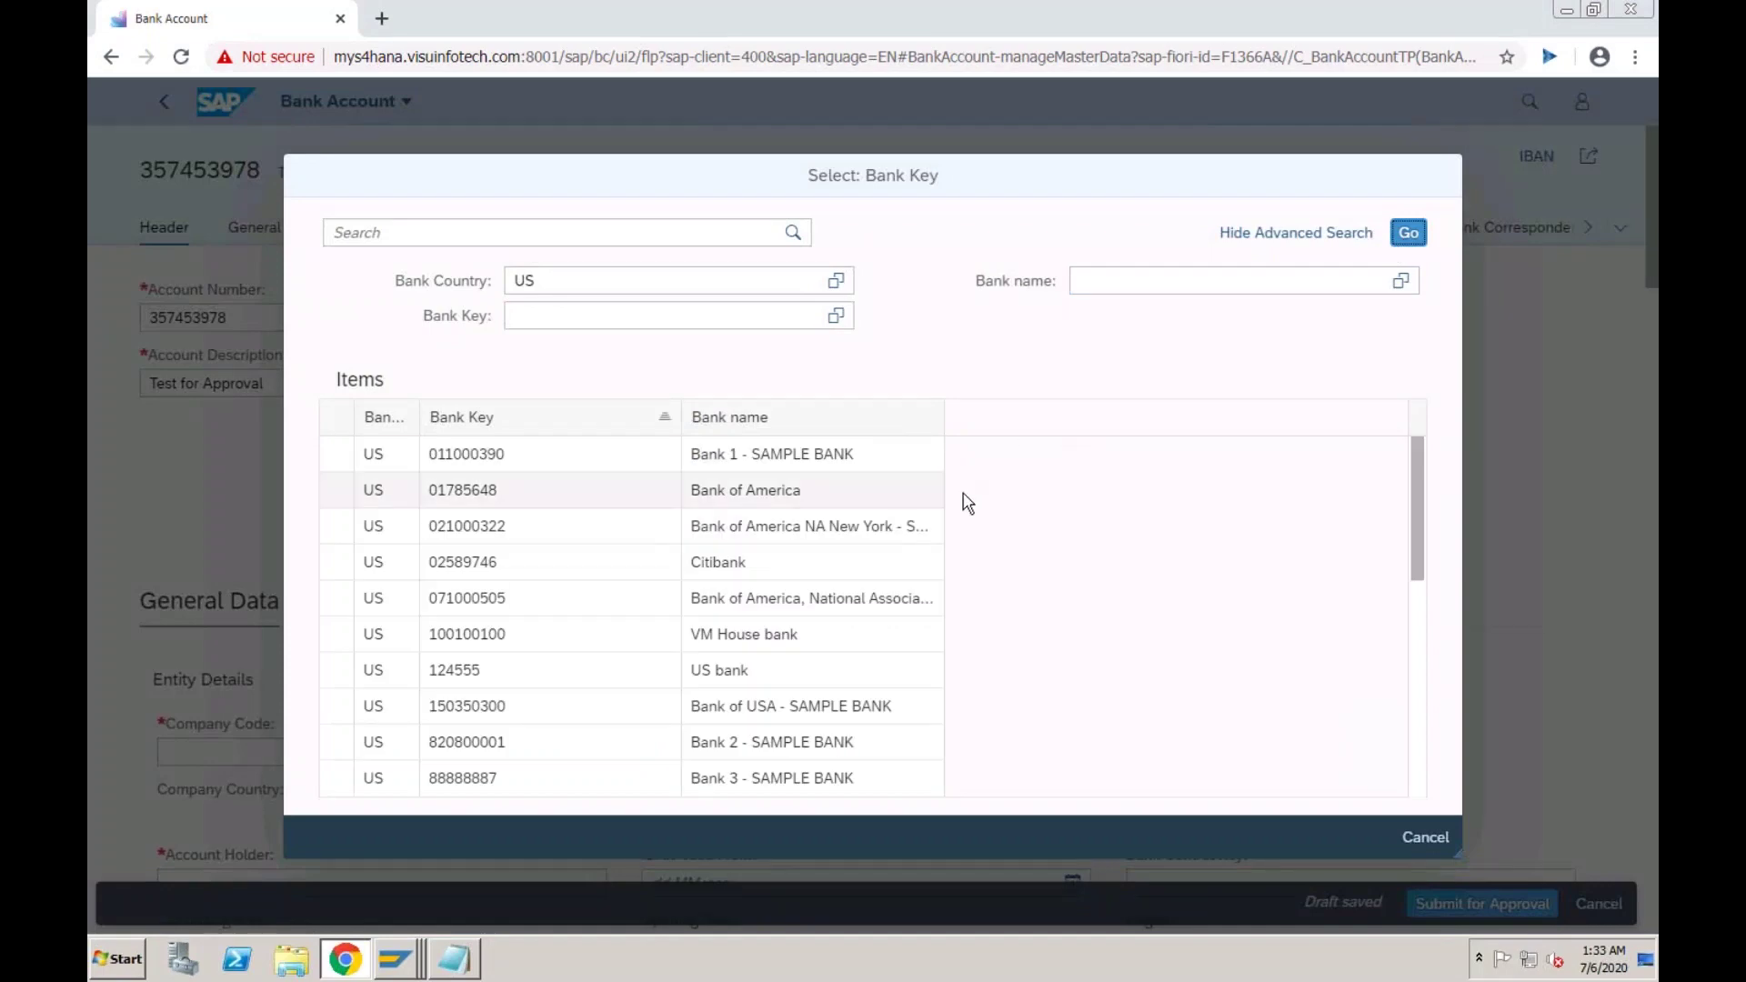
left_click_drag(1424, 488, 1411, 596)
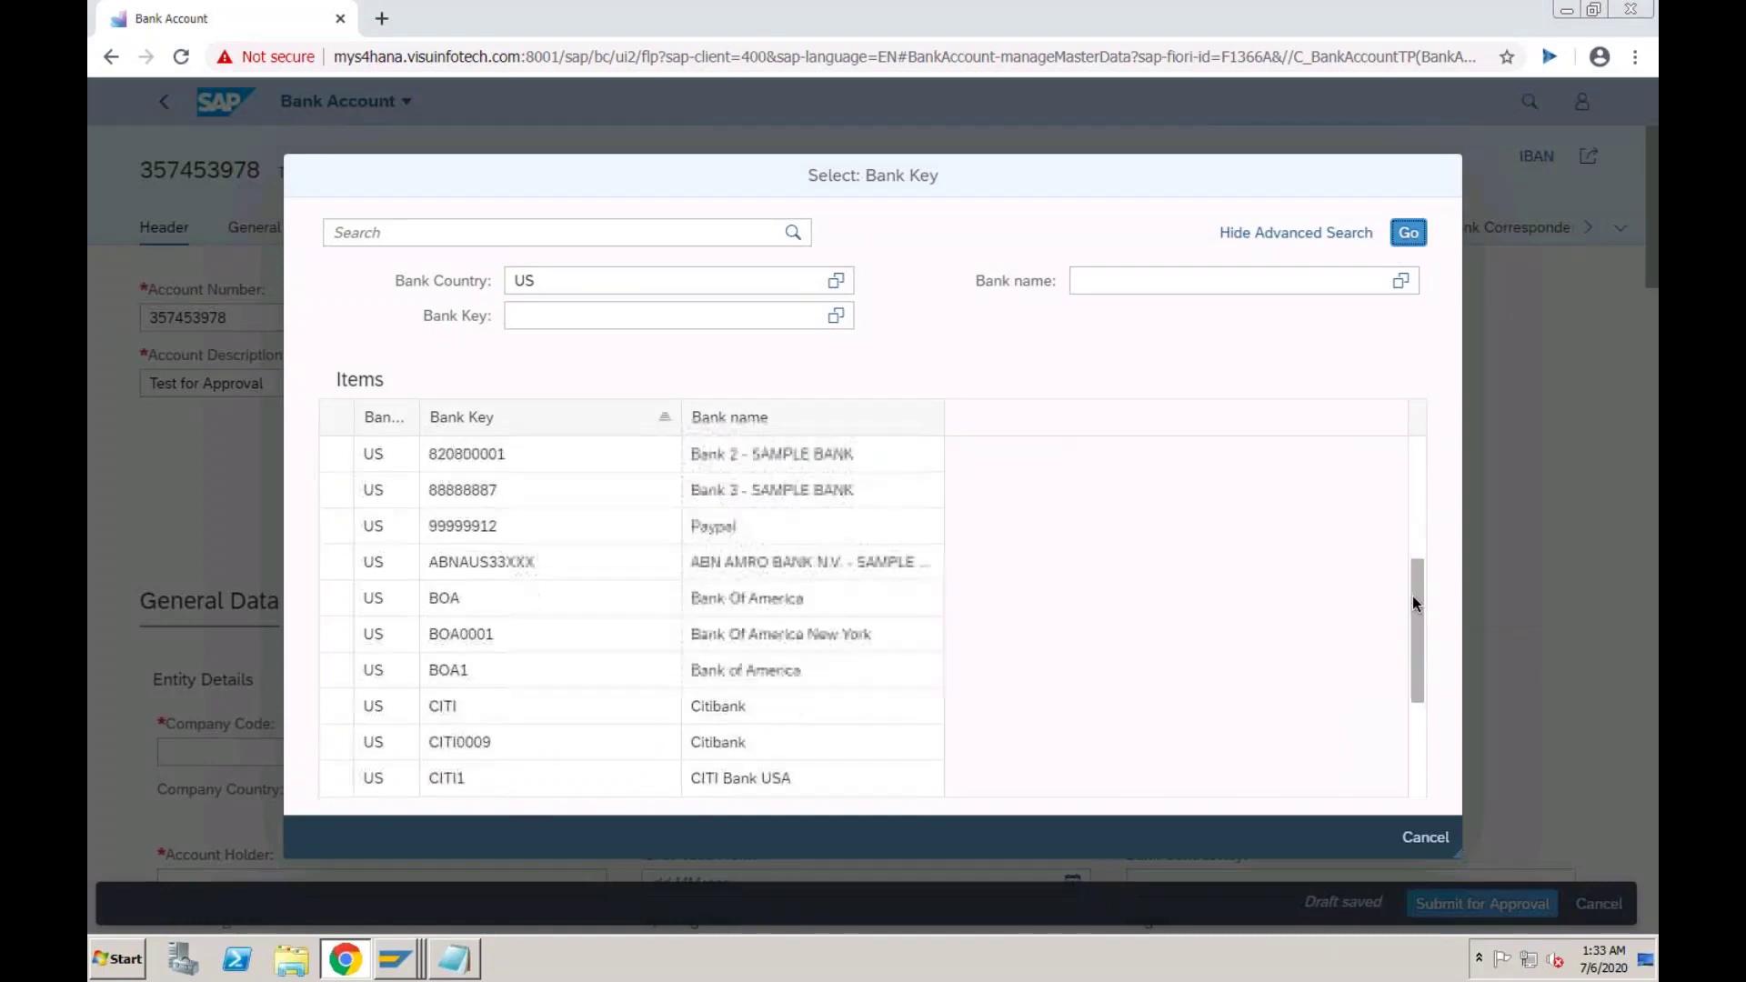
left_click(453, 742)
- Set account currency USD and company code FSCM
left_click(570, 448)
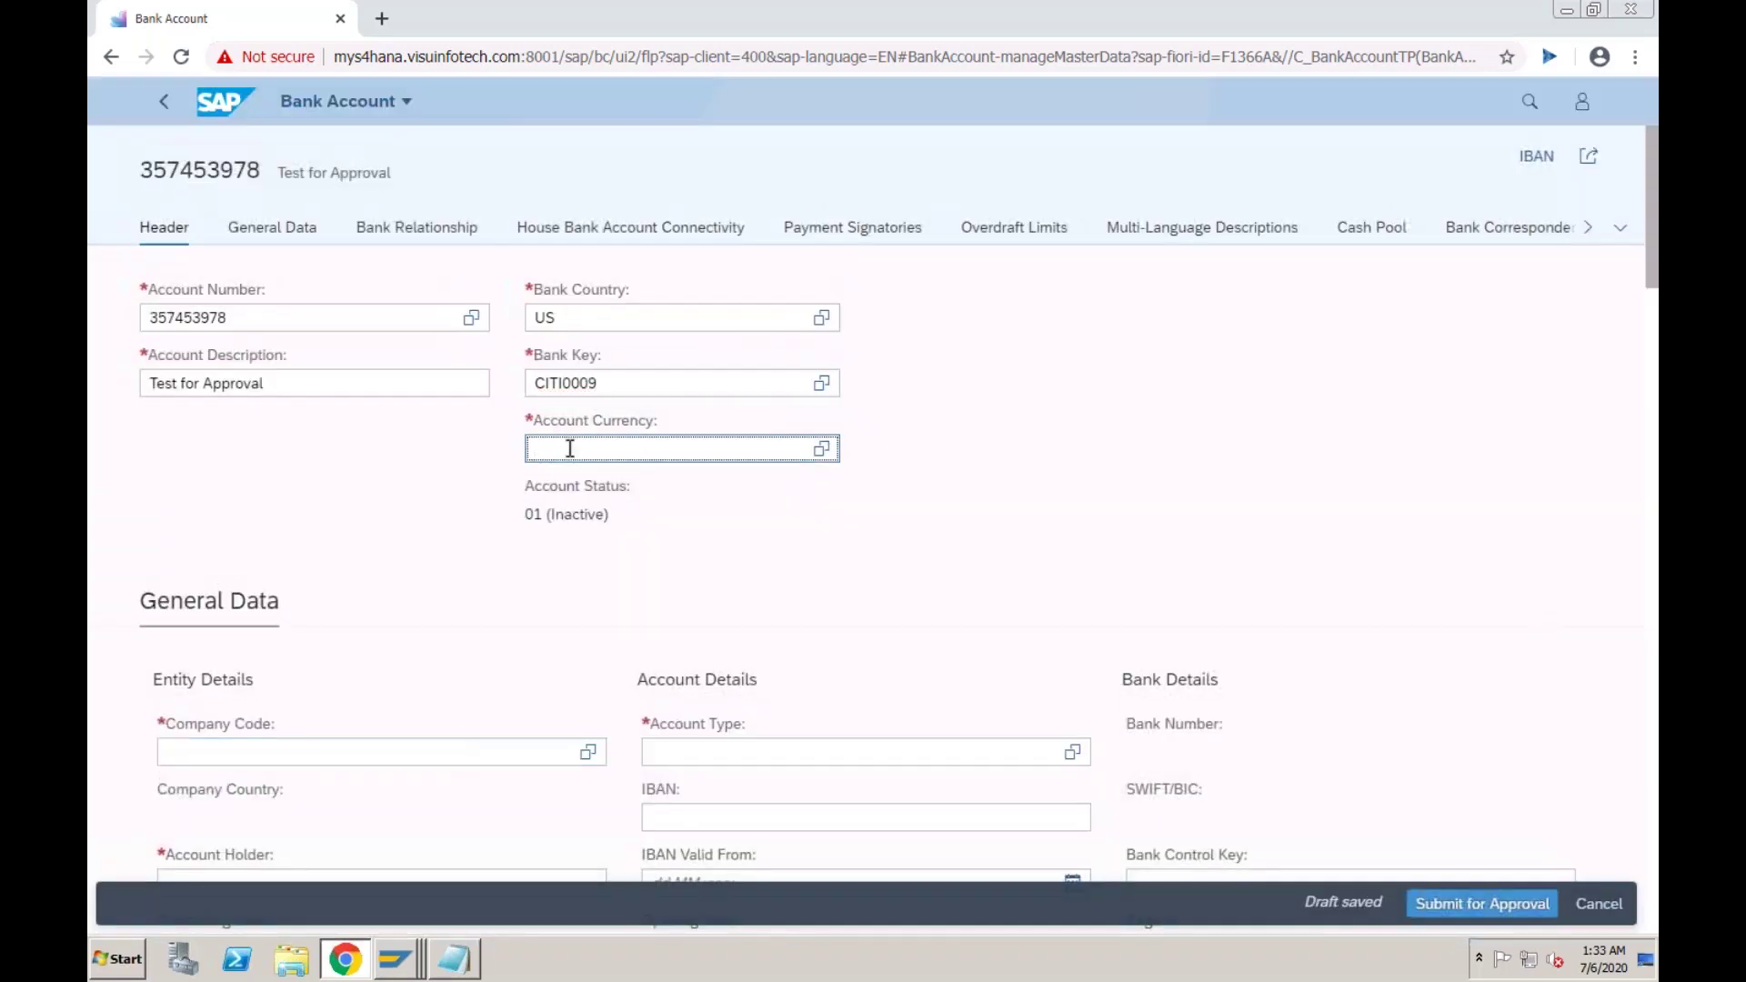
type("USD")
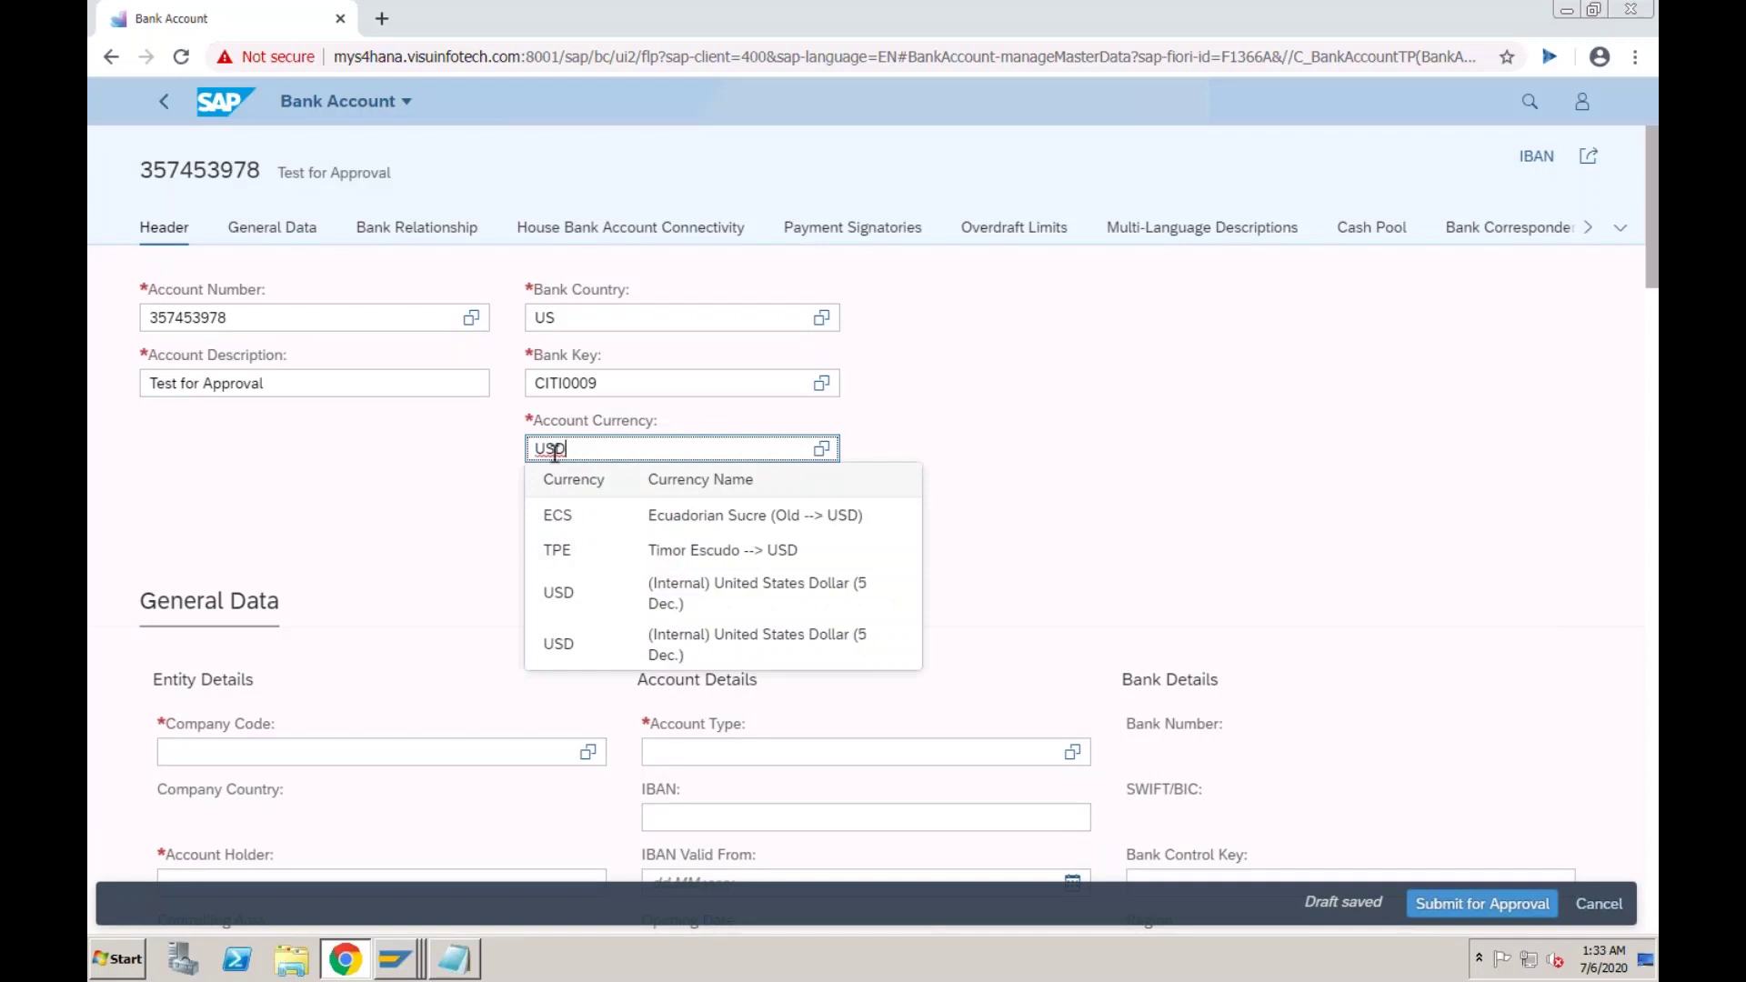
left_click(457, 509)
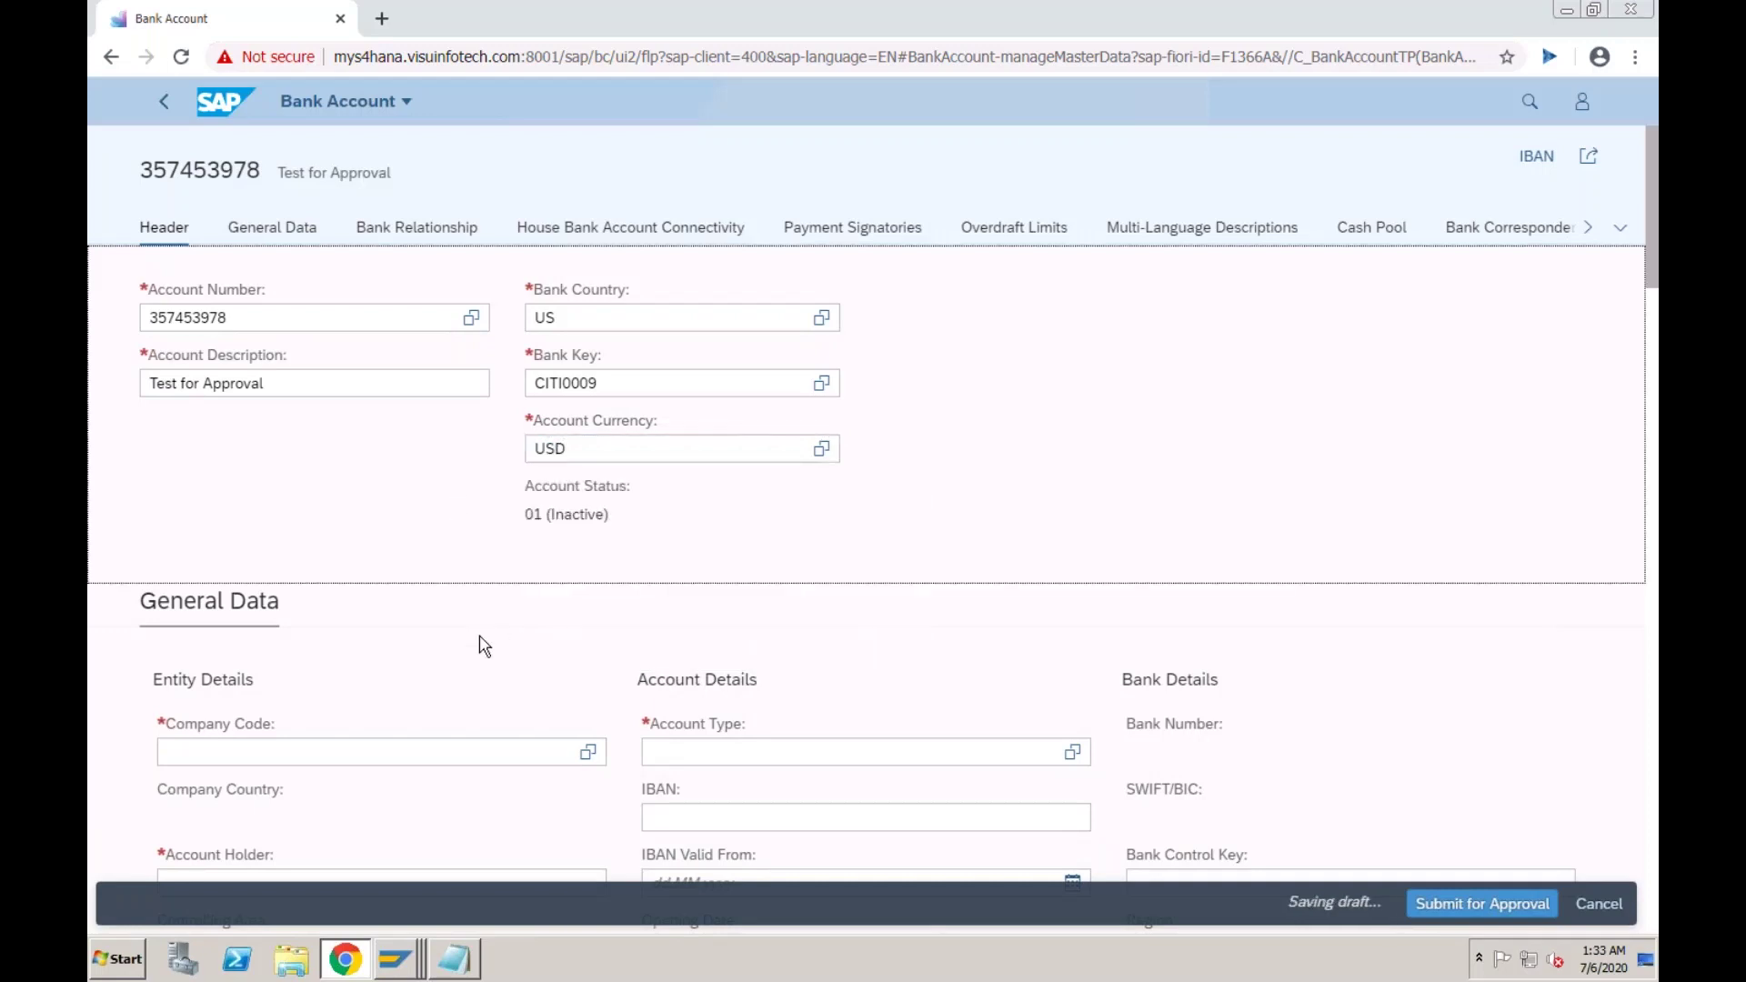
left_click(399, 756)
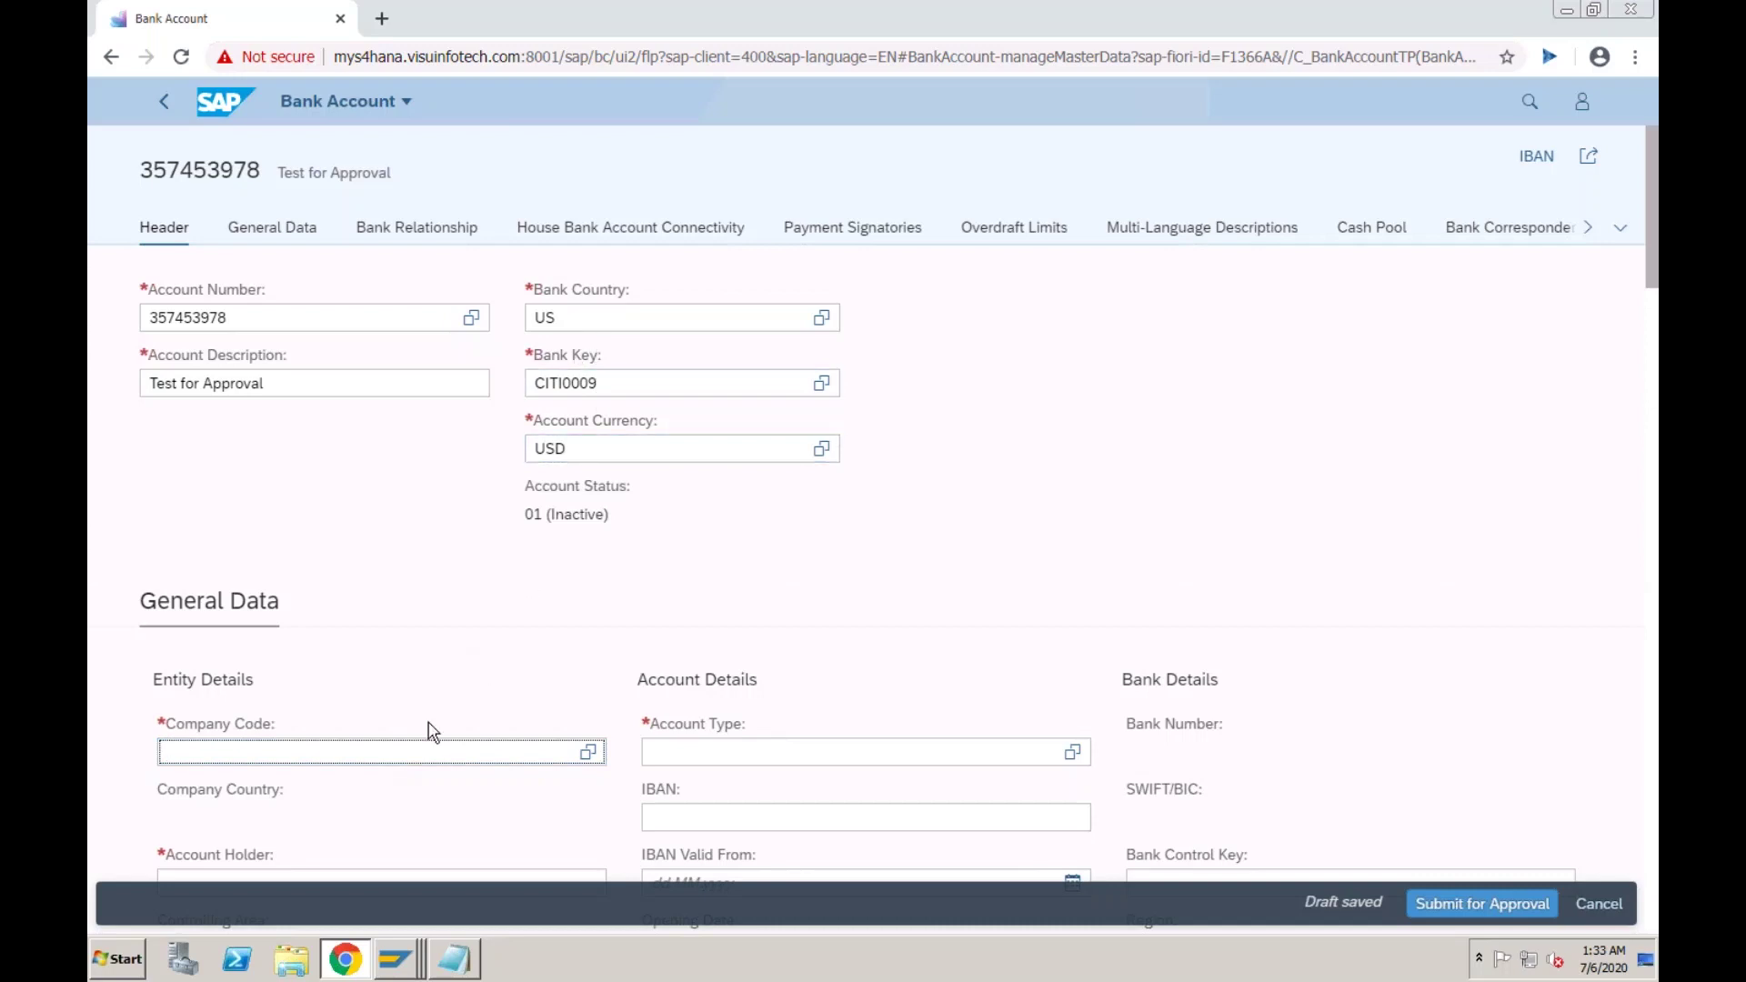
left_click(398, 752)
type("FSCM")
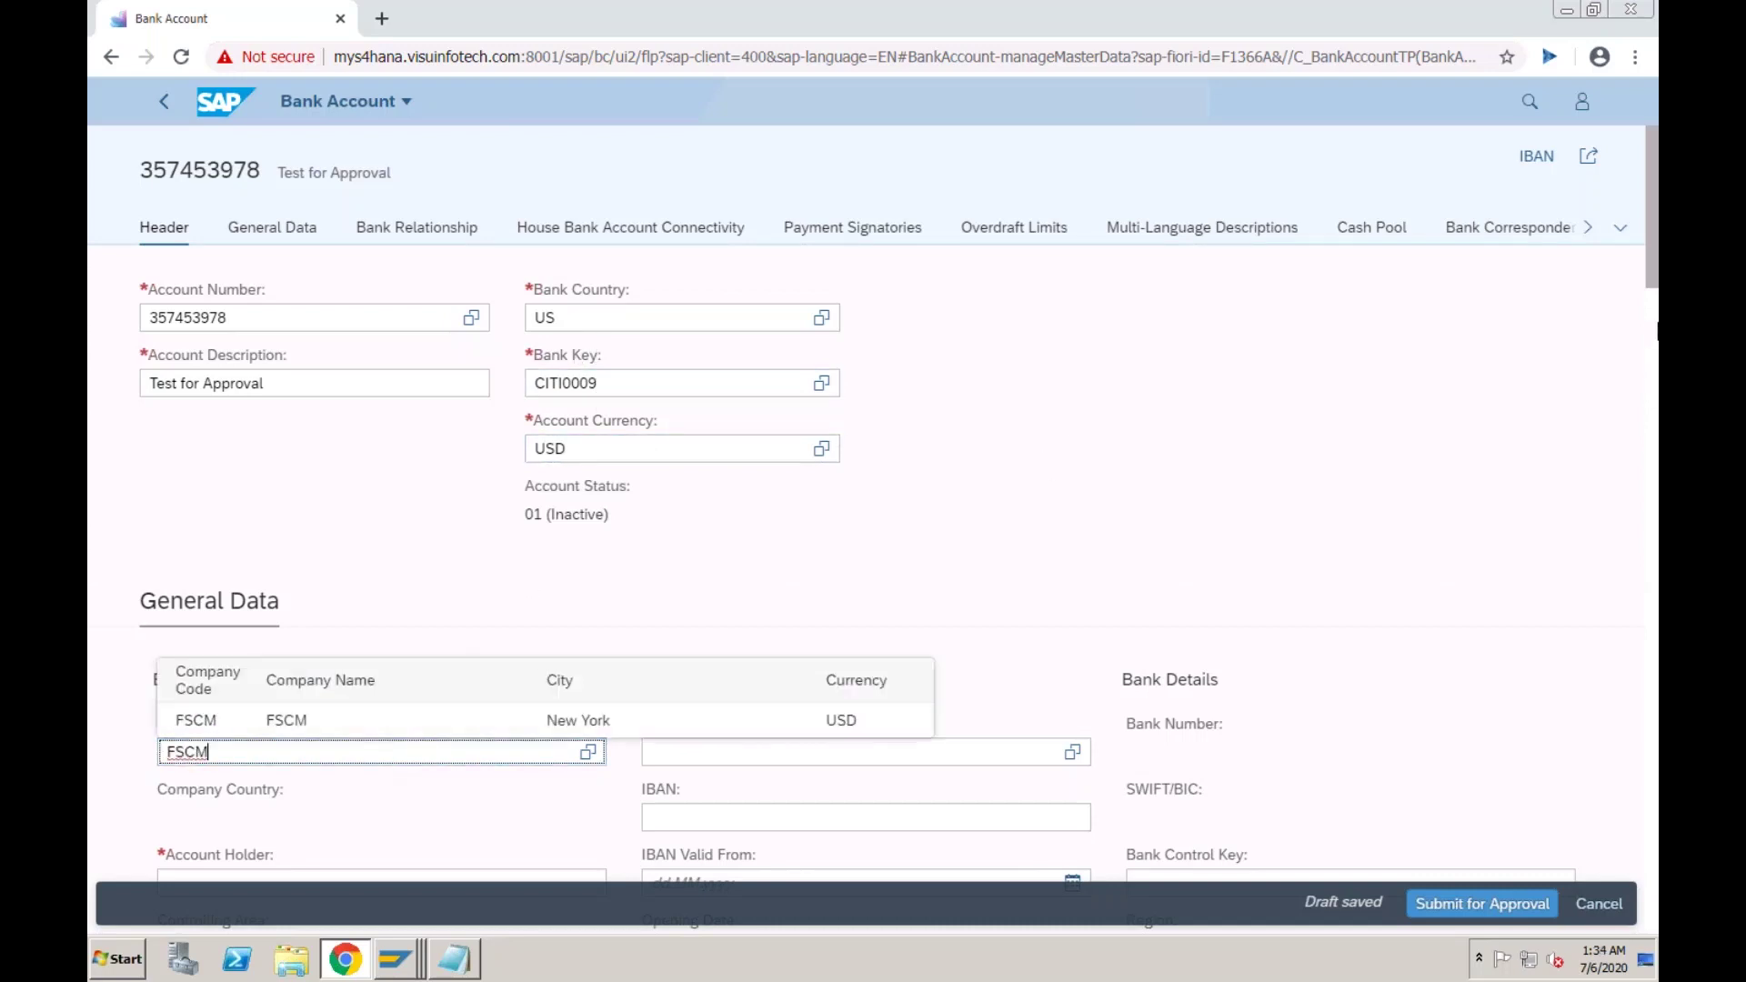
left_click_drag(1646, 188, 1647, 261)
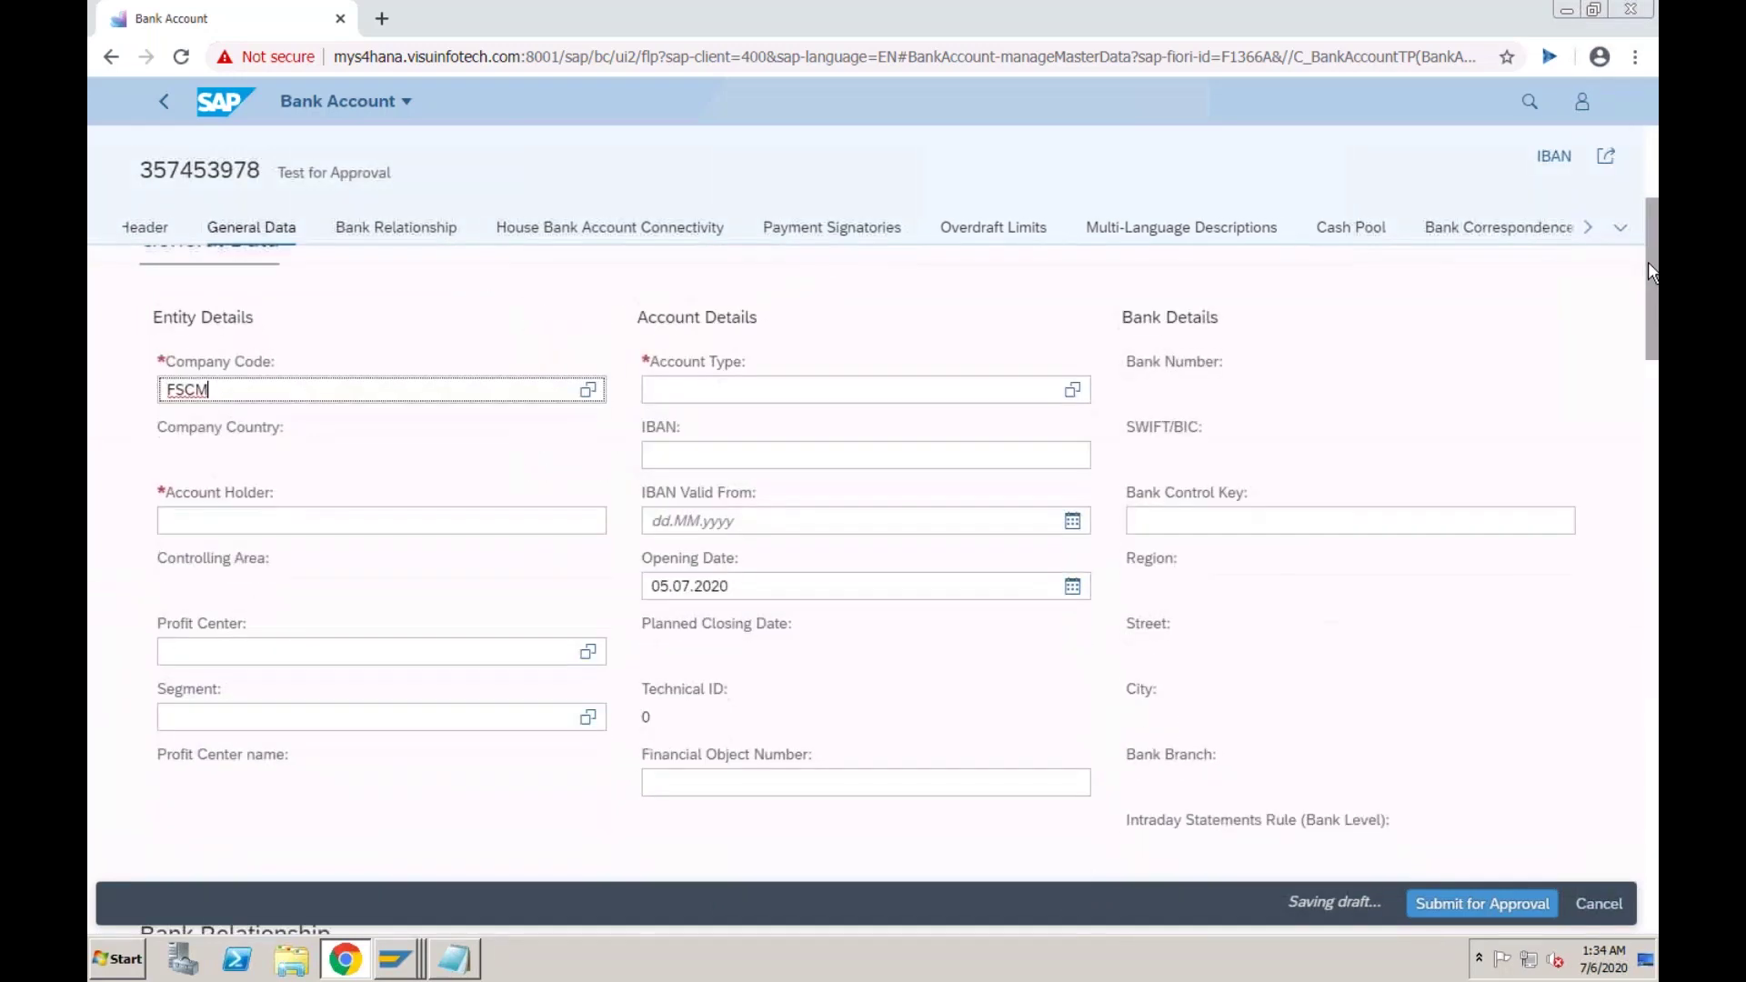
- List all available account types in the Account Type value help
left_click(782, 389)
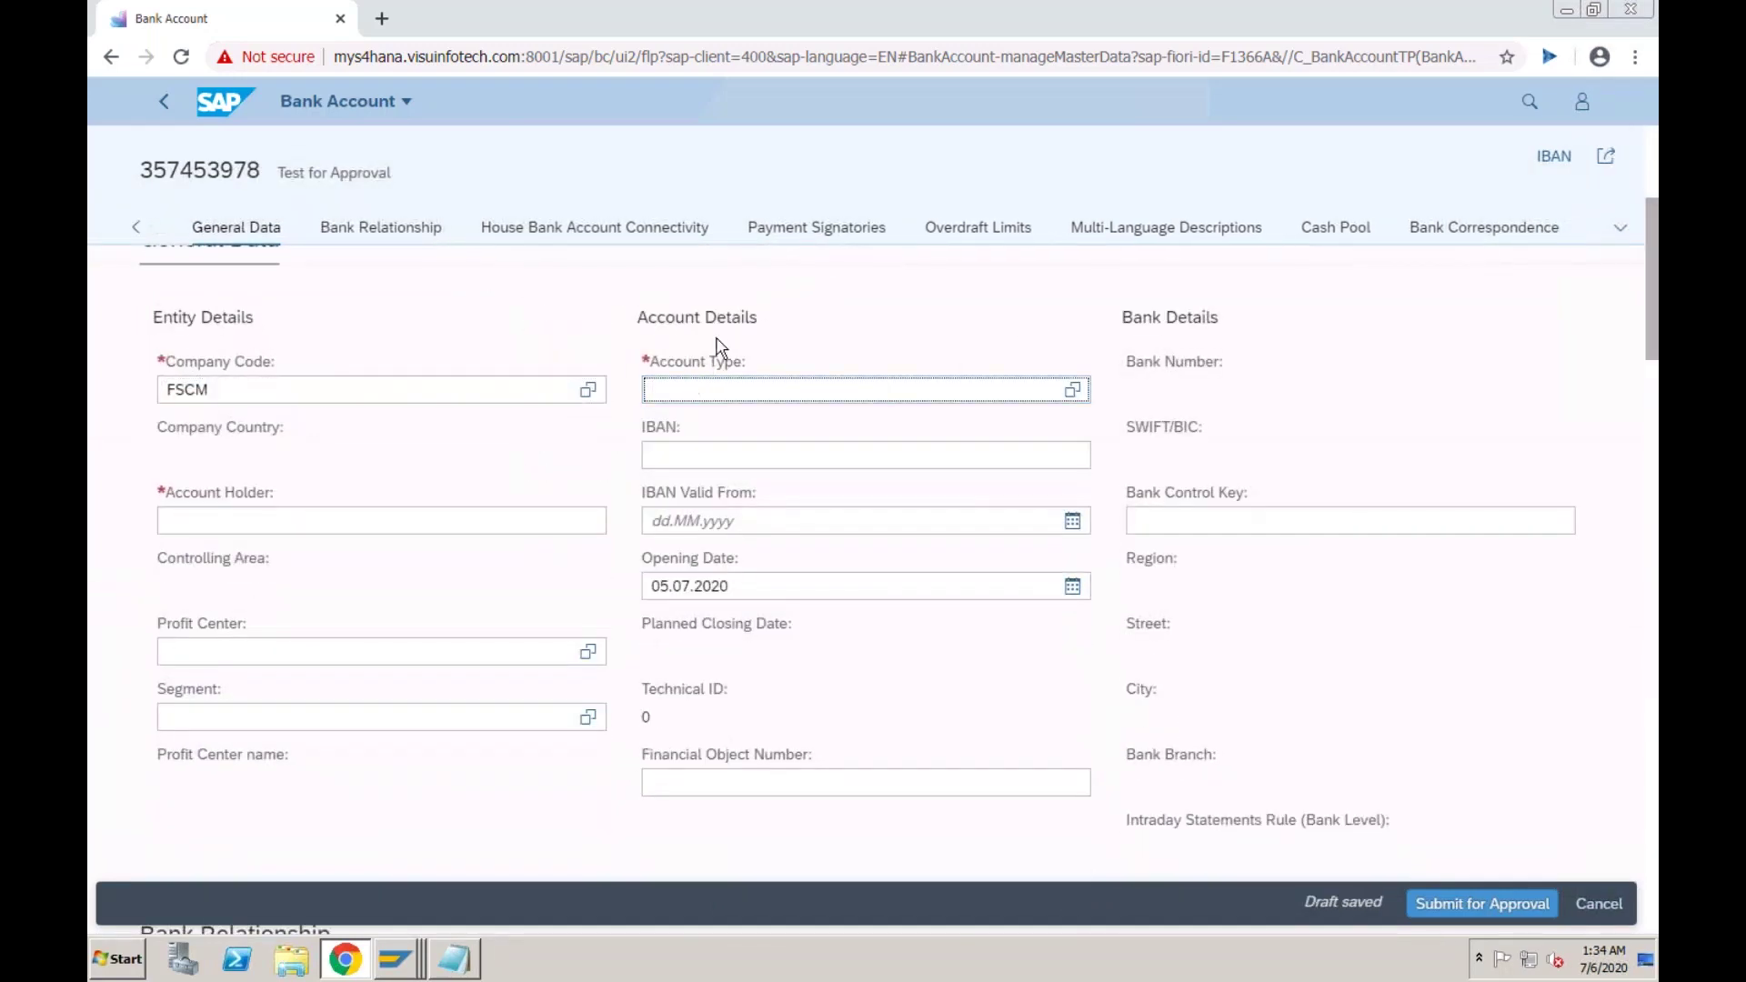
left_click(1072, 389)
left_click(1384, 271)
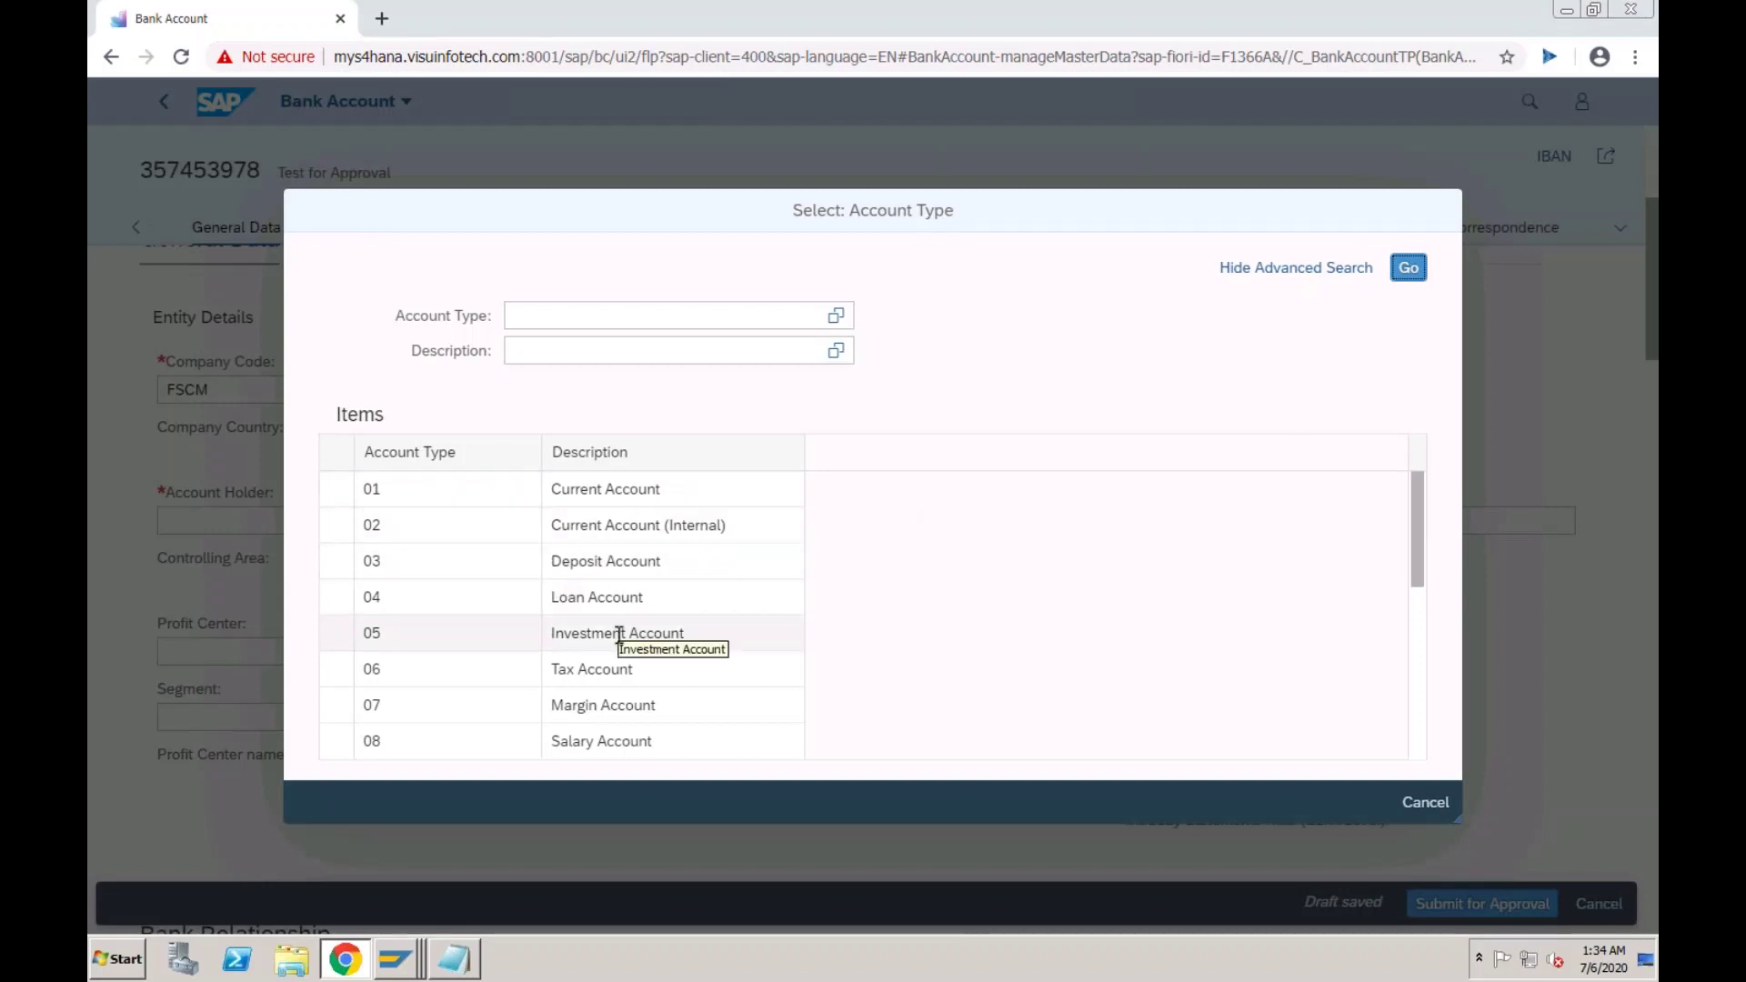
mouse_move(400, 959)
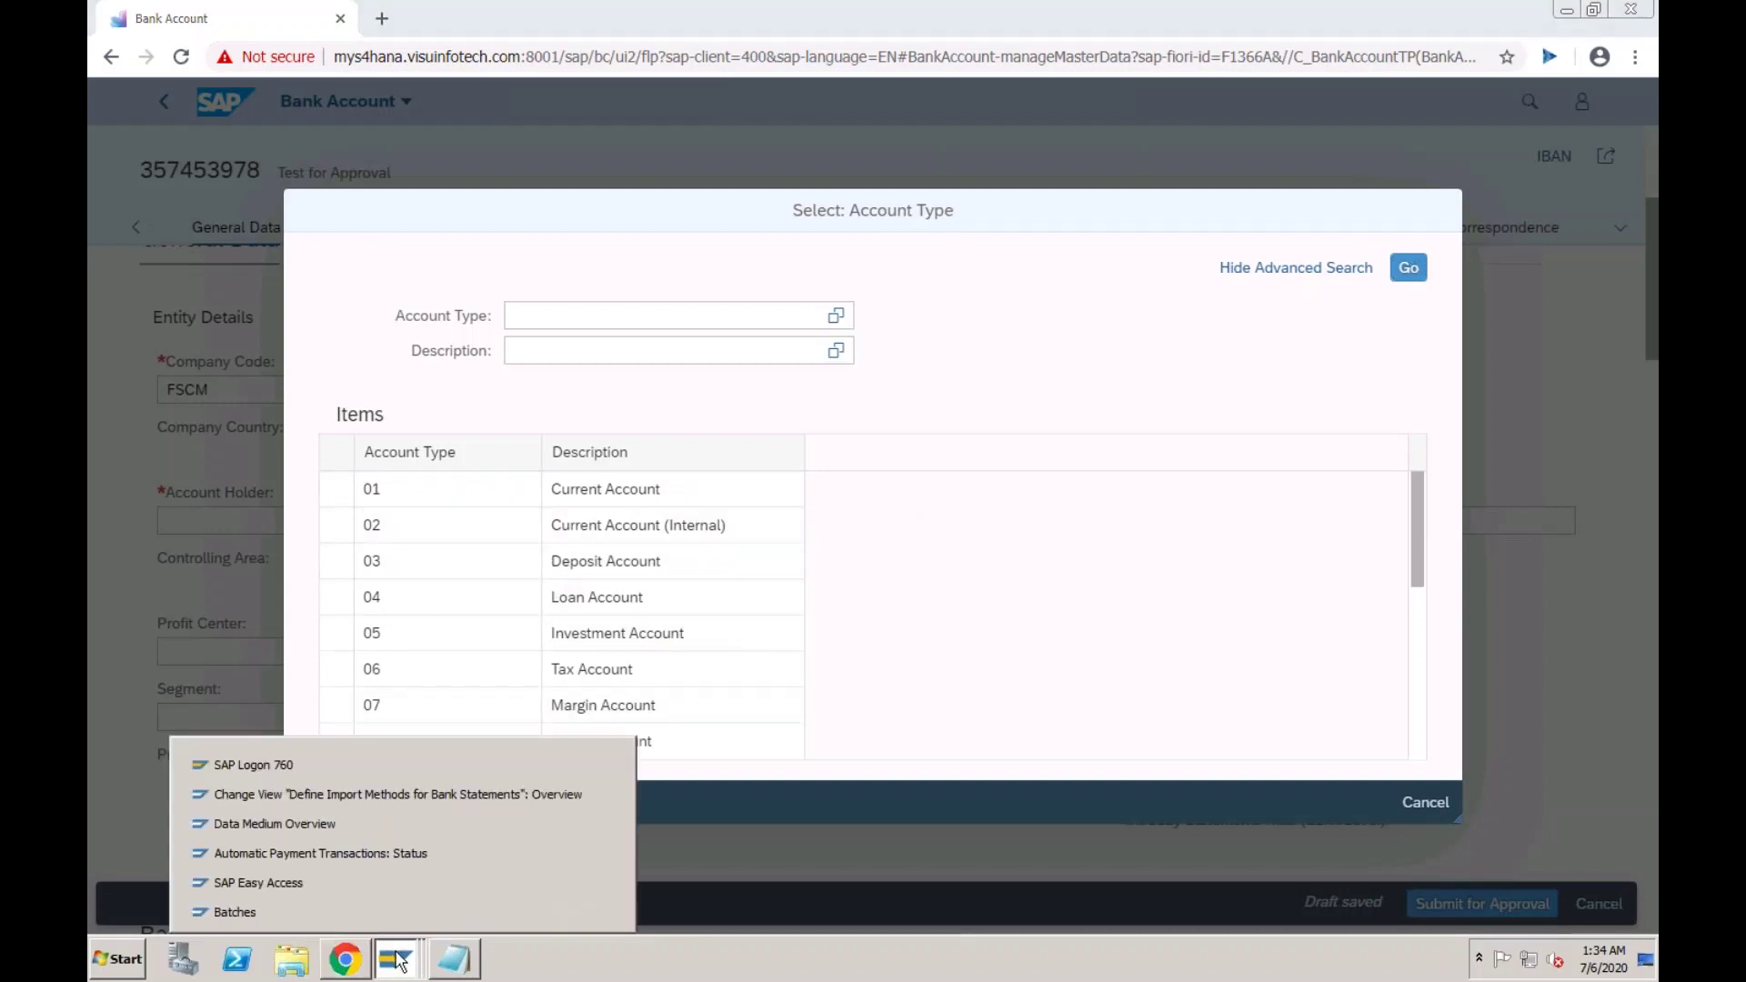
left_click(420, 796)
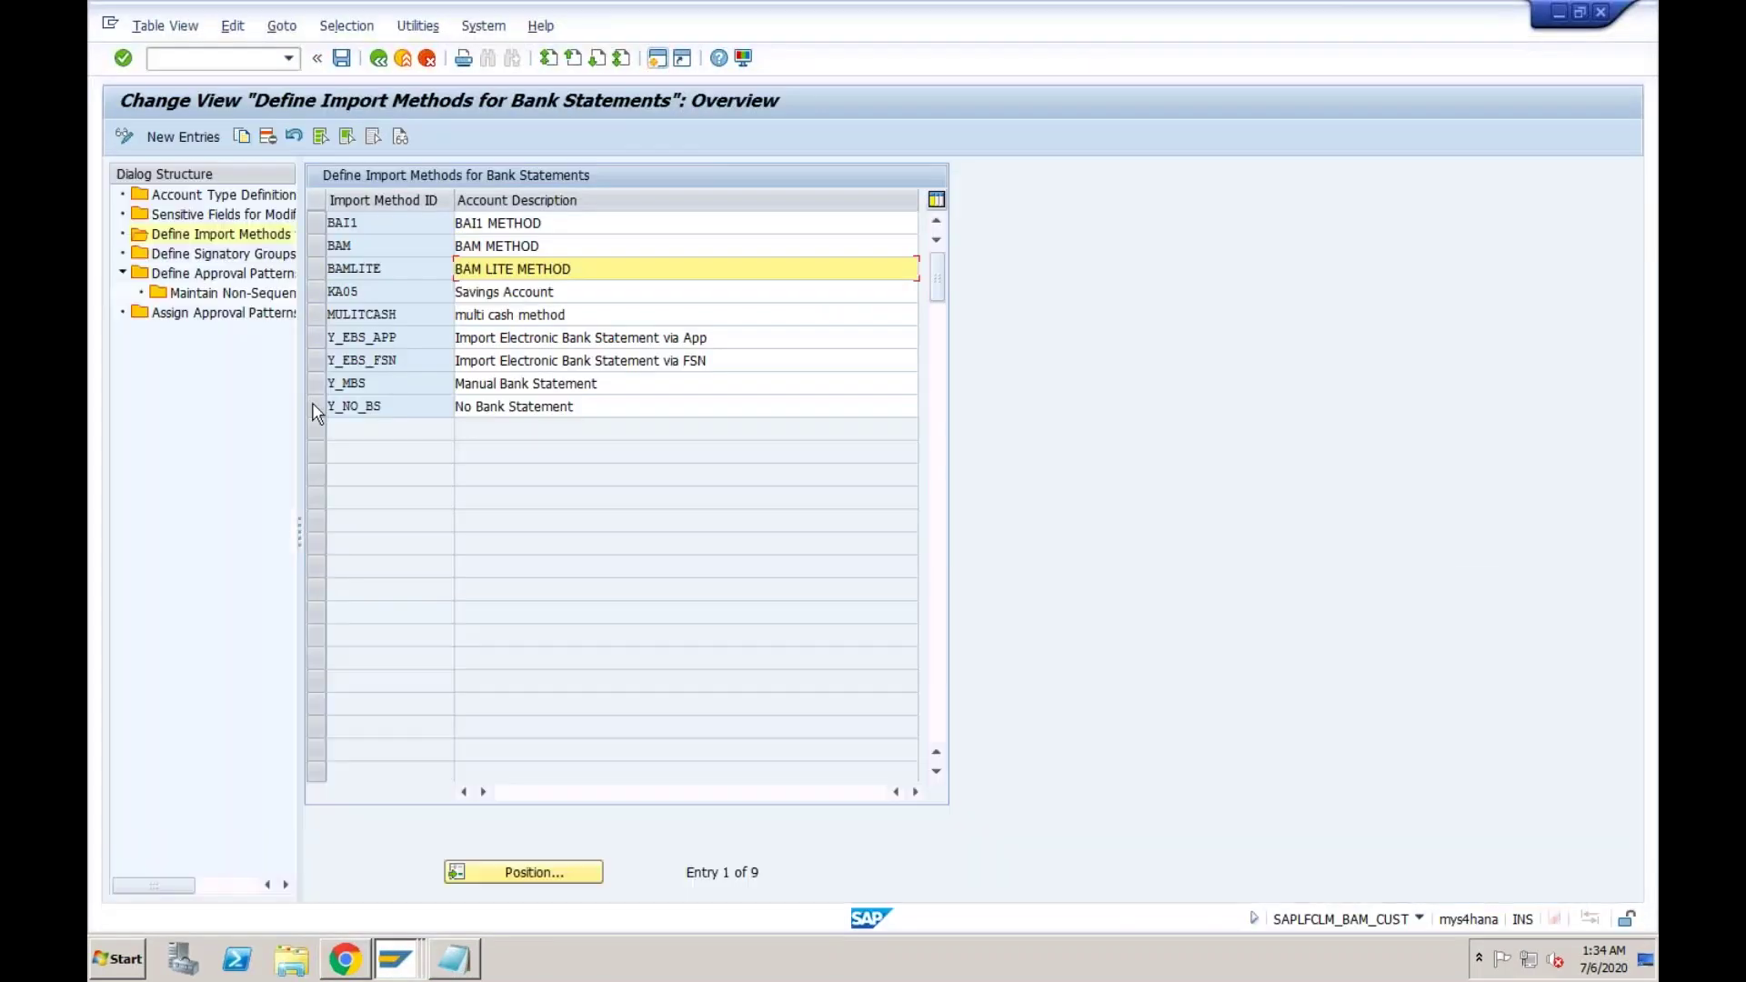
left_click(248, 199)
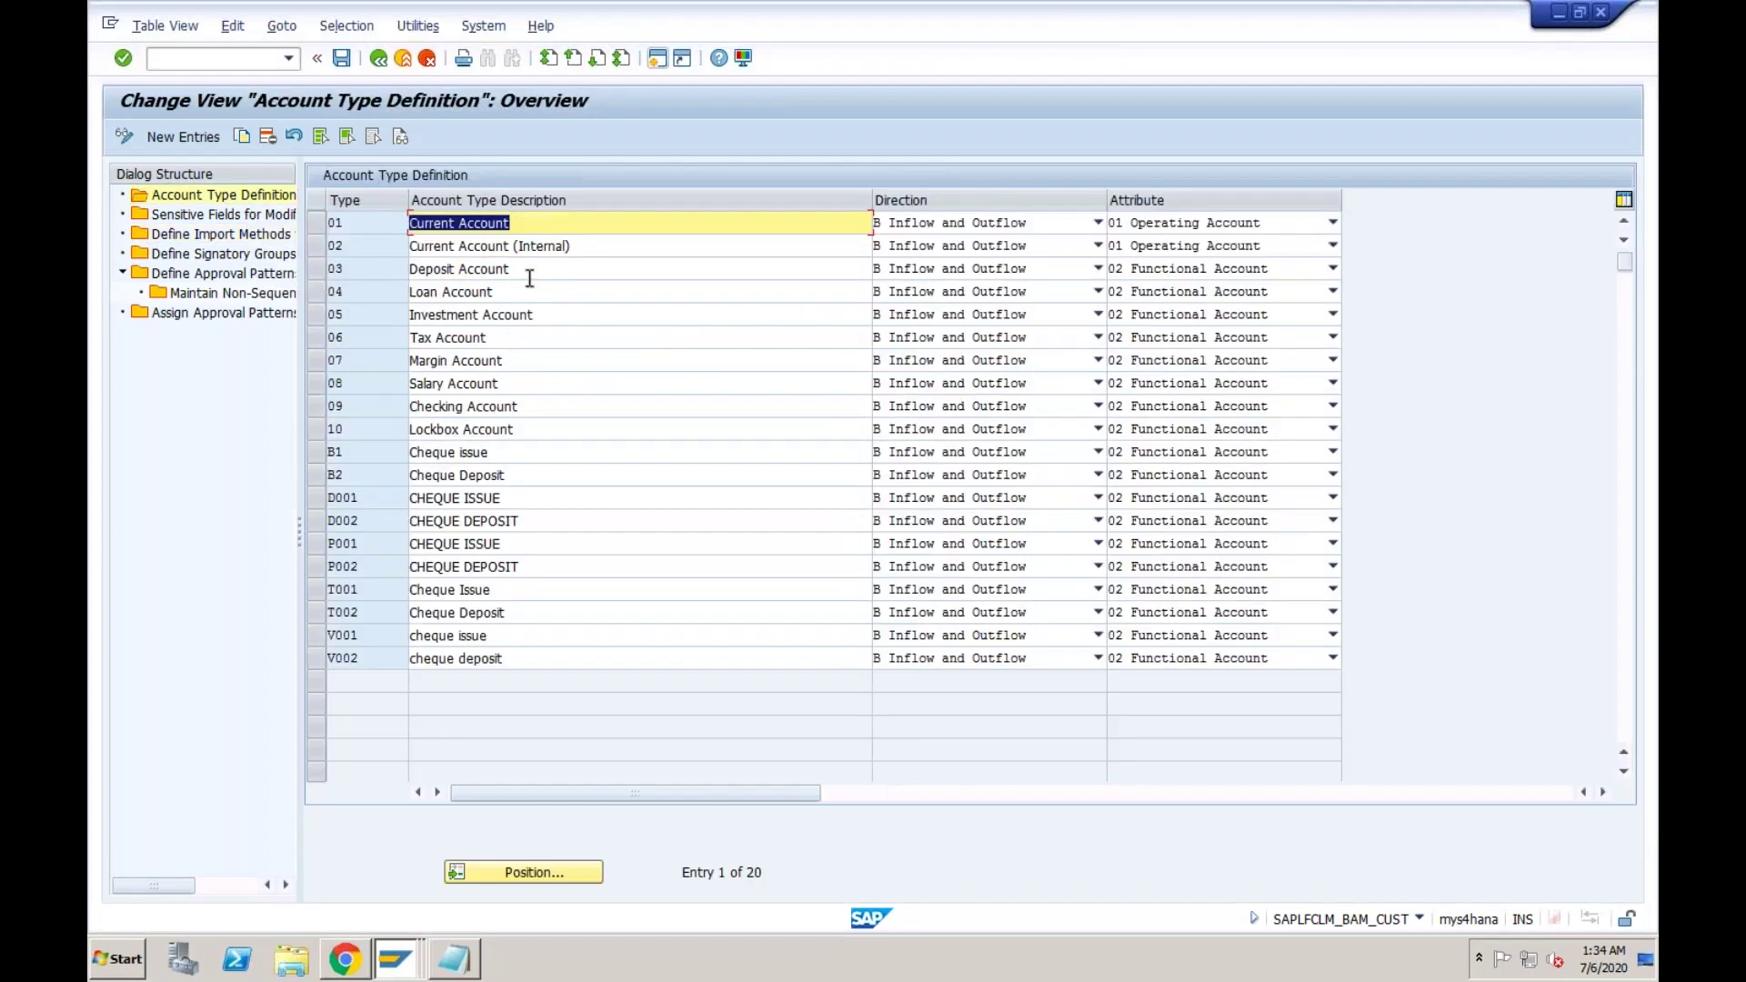
left_click(556, 222)
left_click(577, 243)
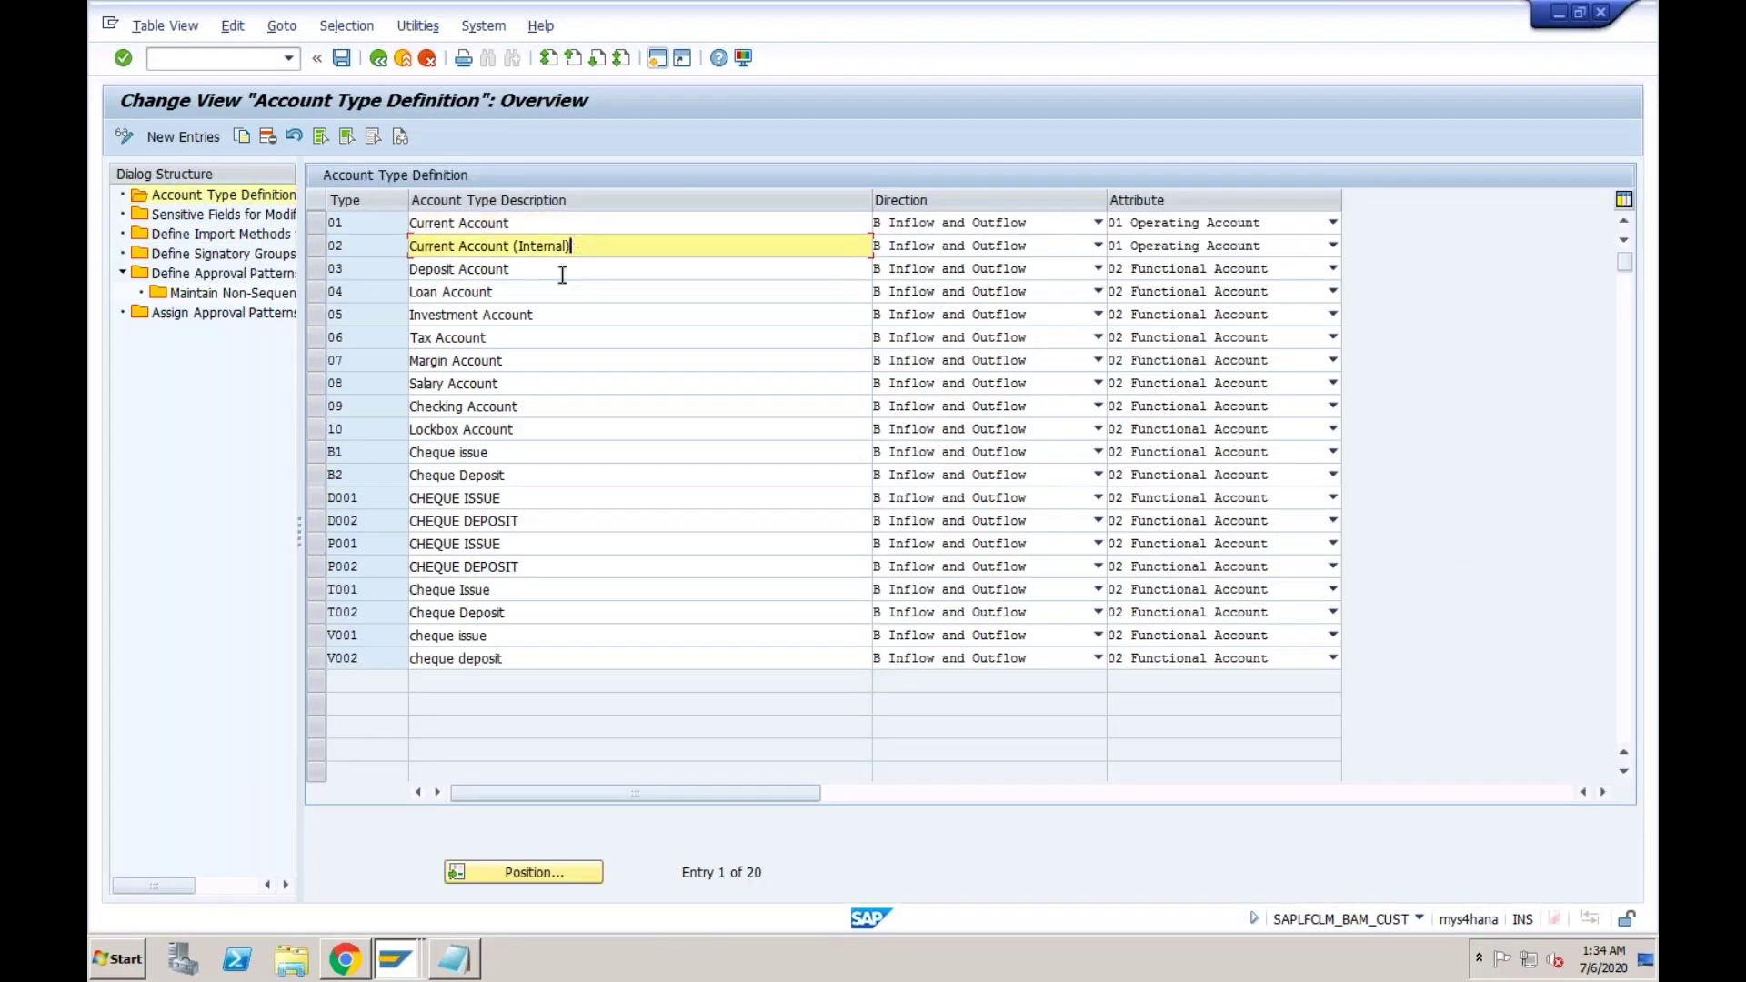
left_click(561, 276)
left_click(557, 298)
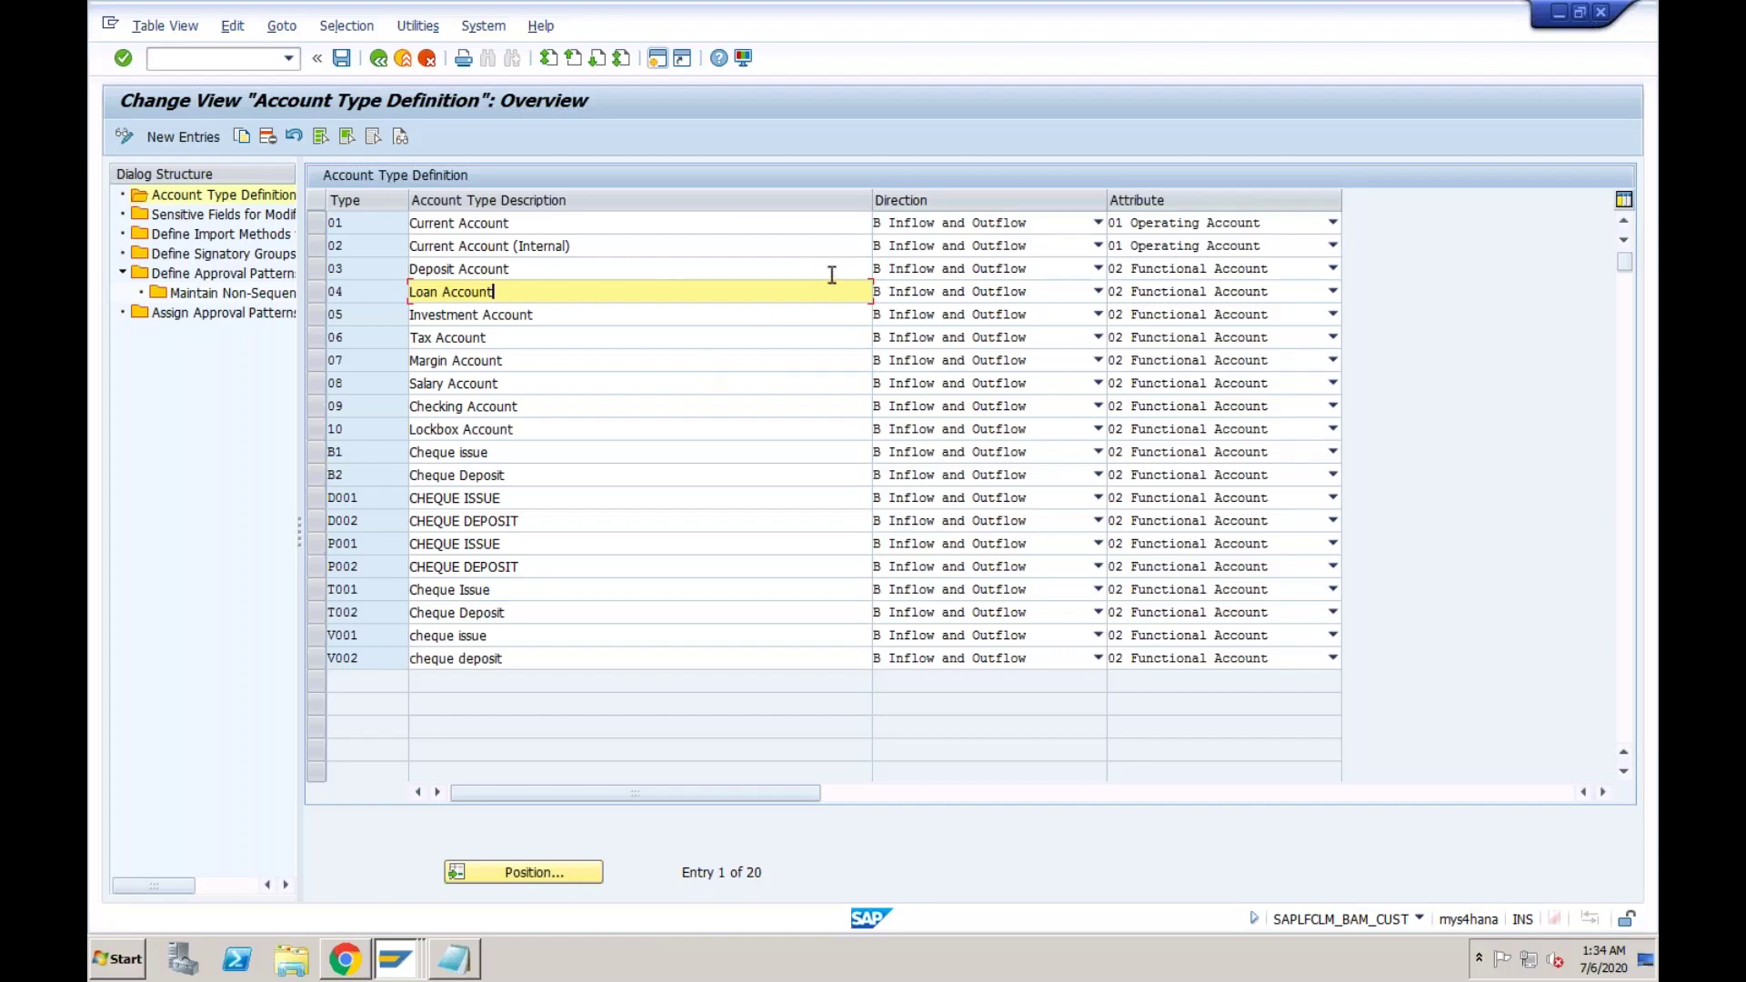
left_click(946, 292)
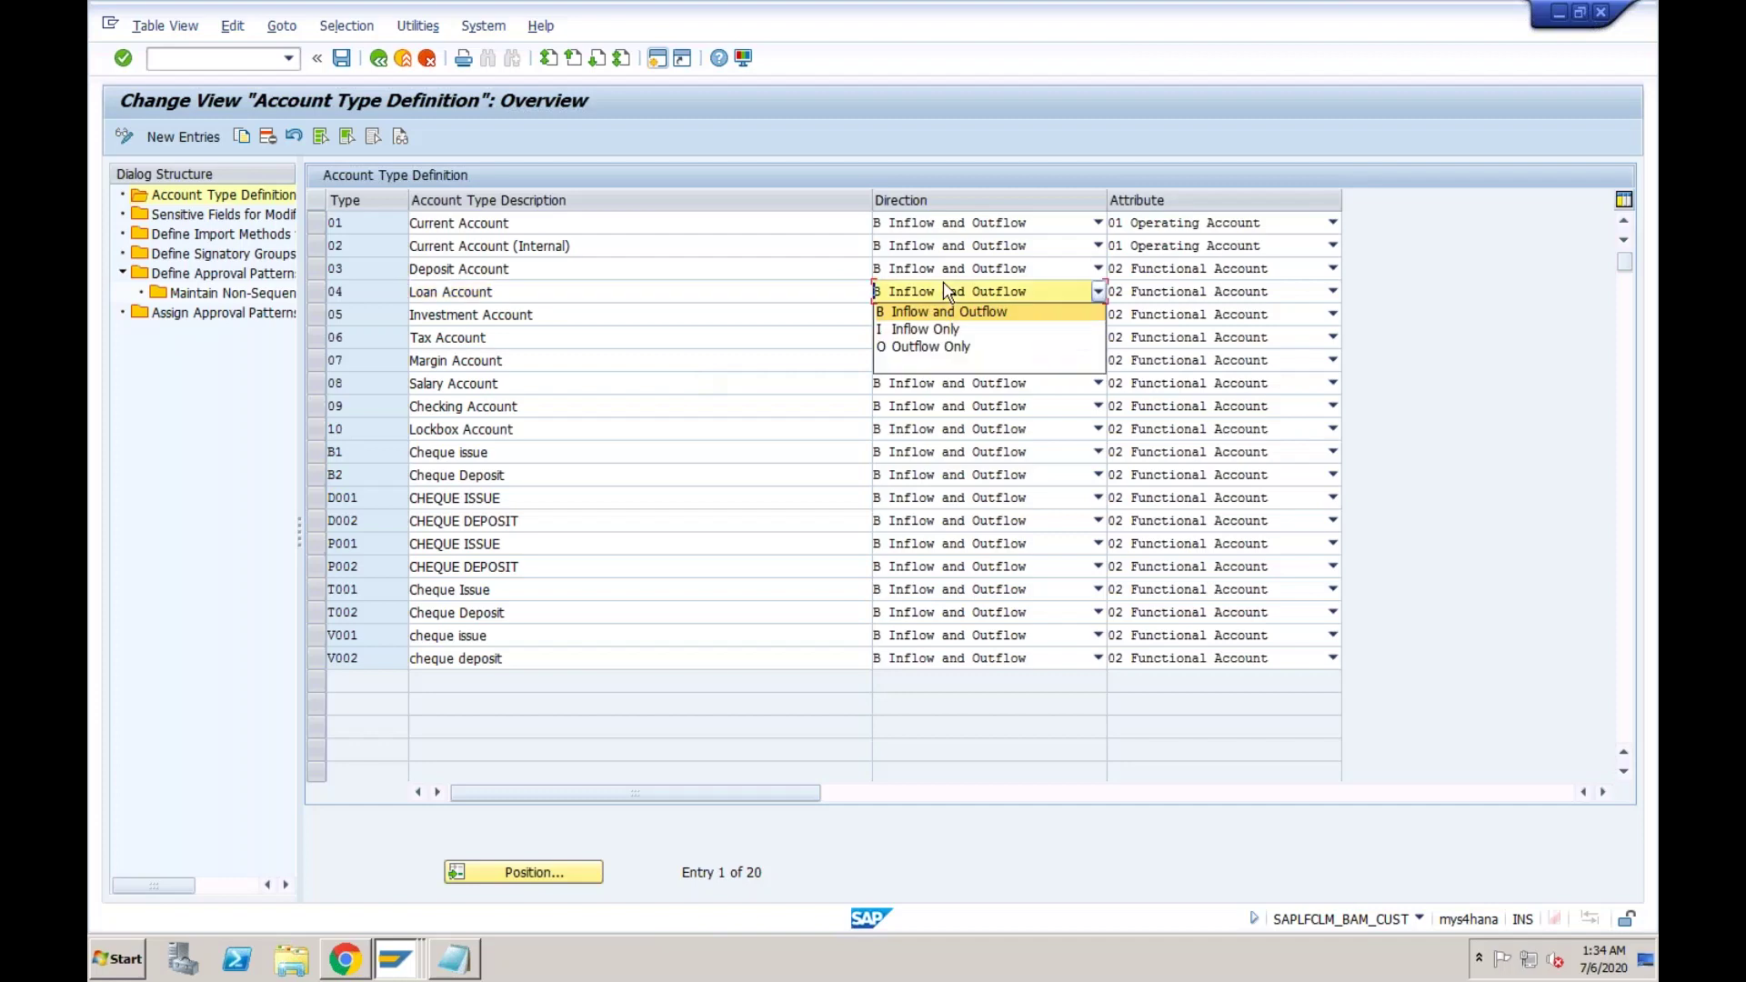
left_click(946, 292)
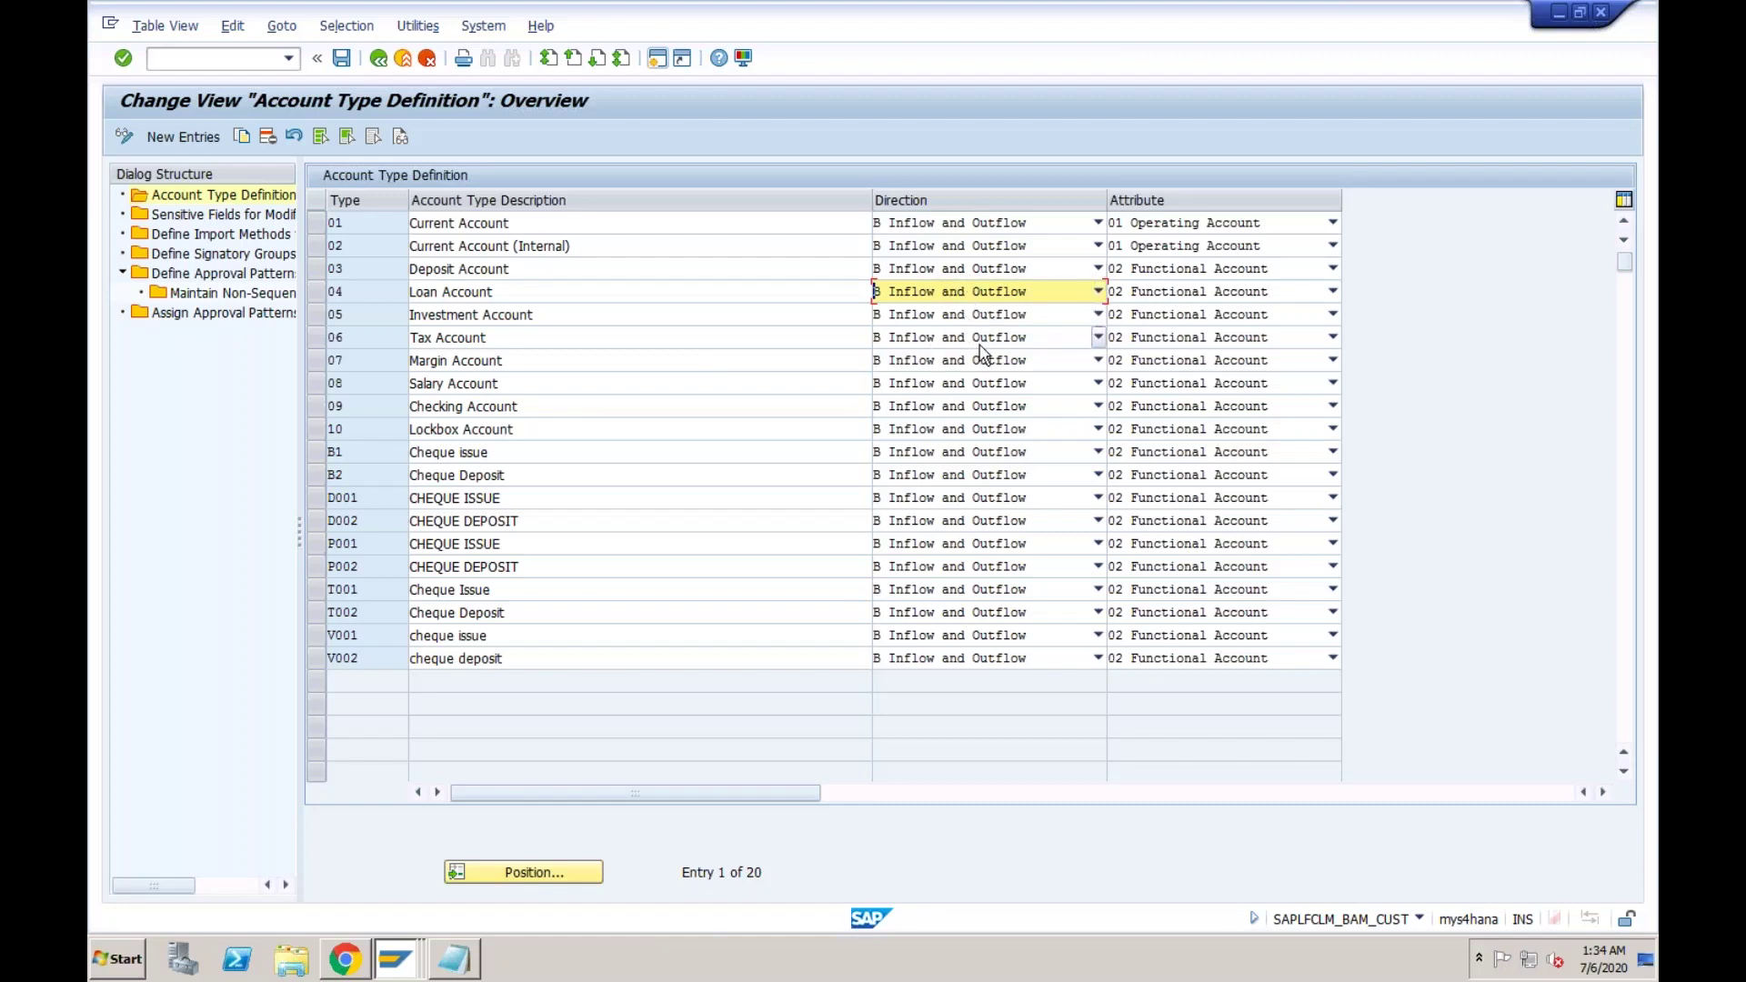
left_click(1207, 245)
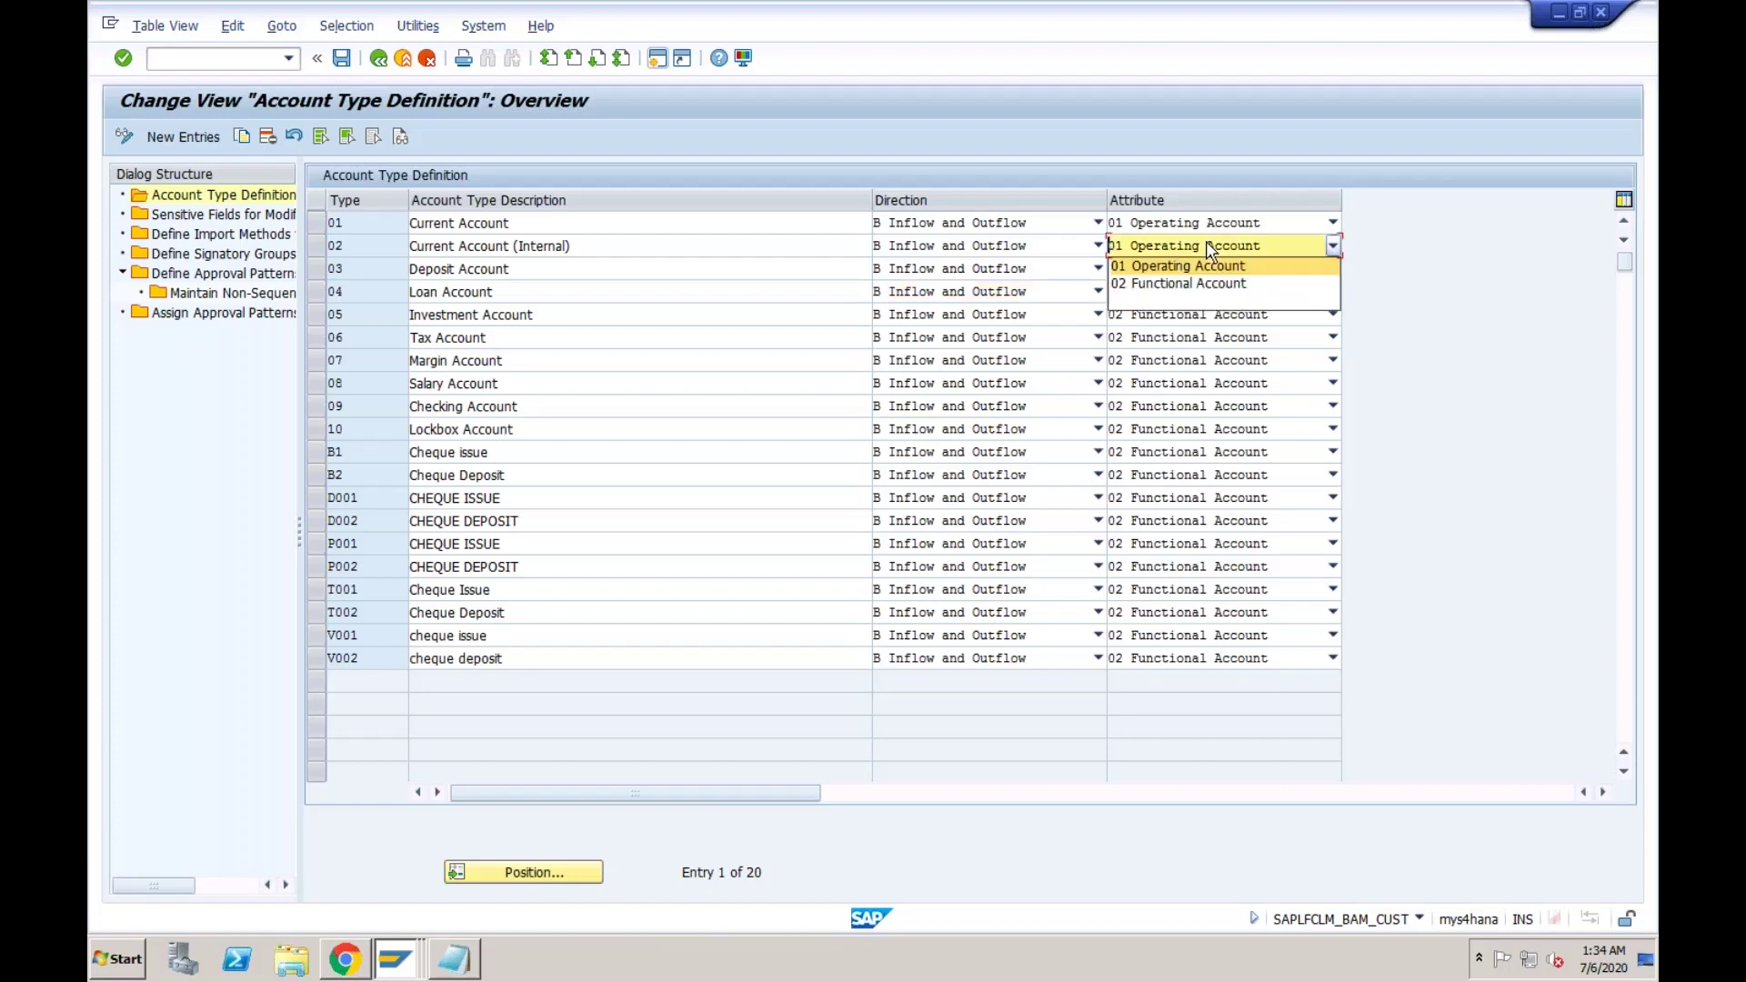
left_click(1247, 136)
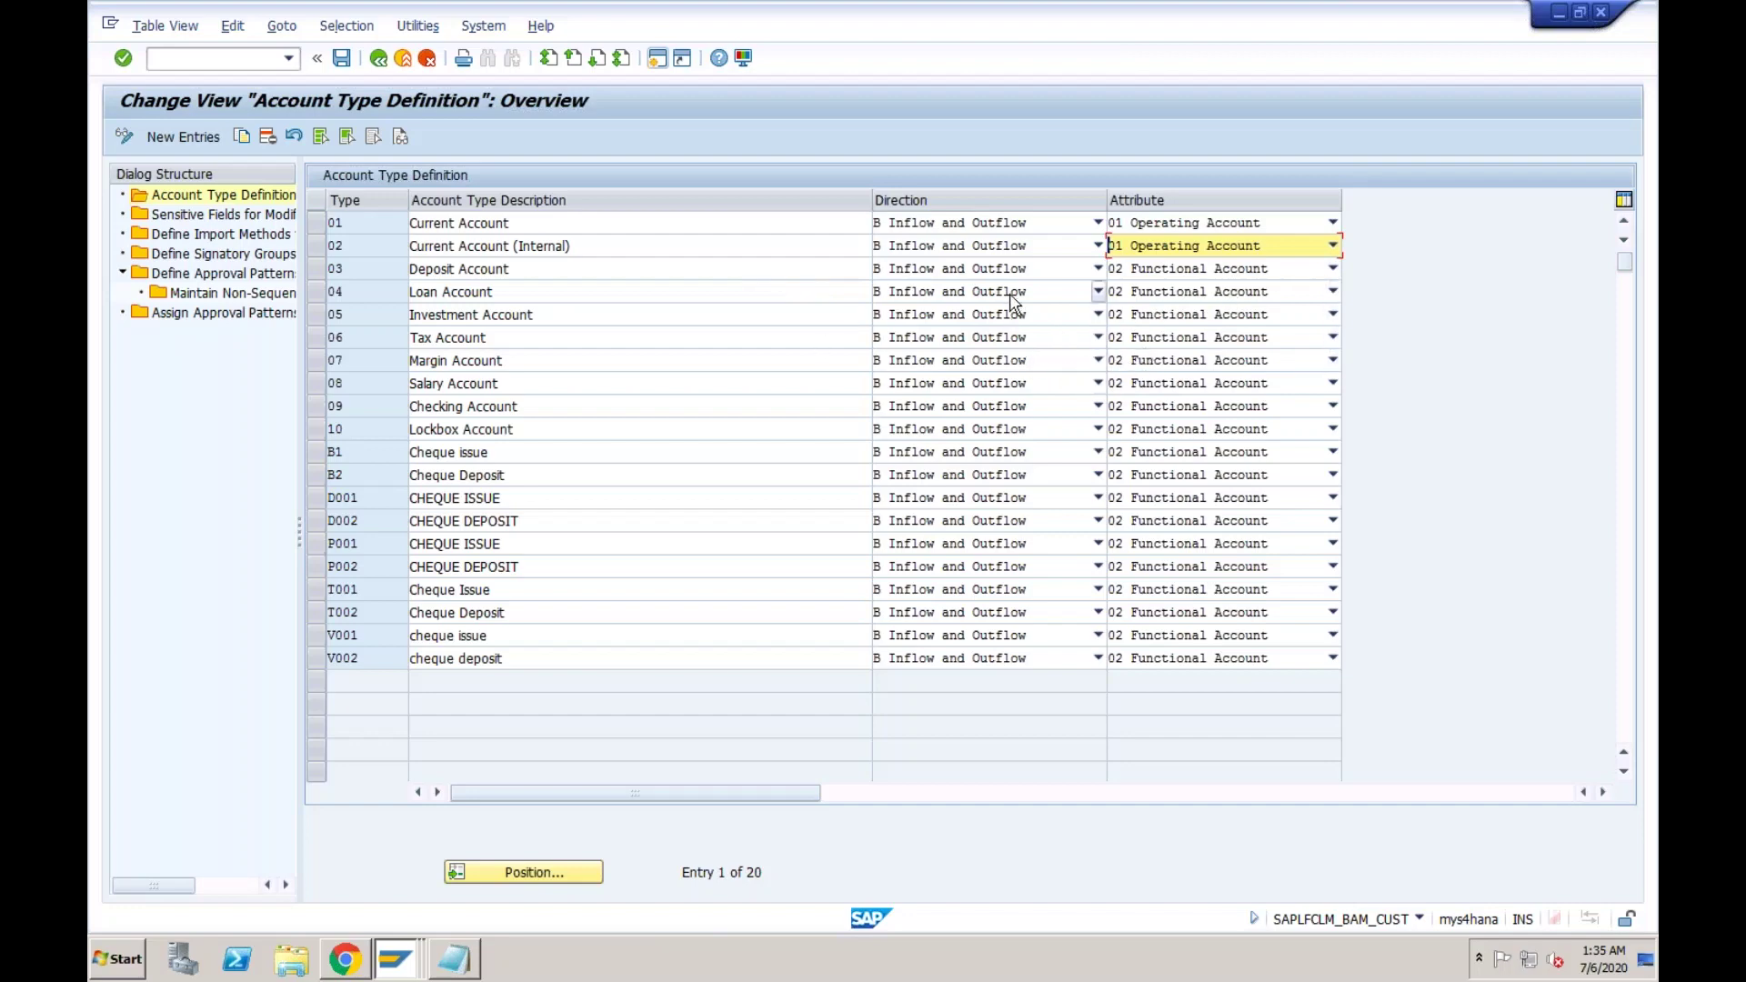
left_click(755, 221)
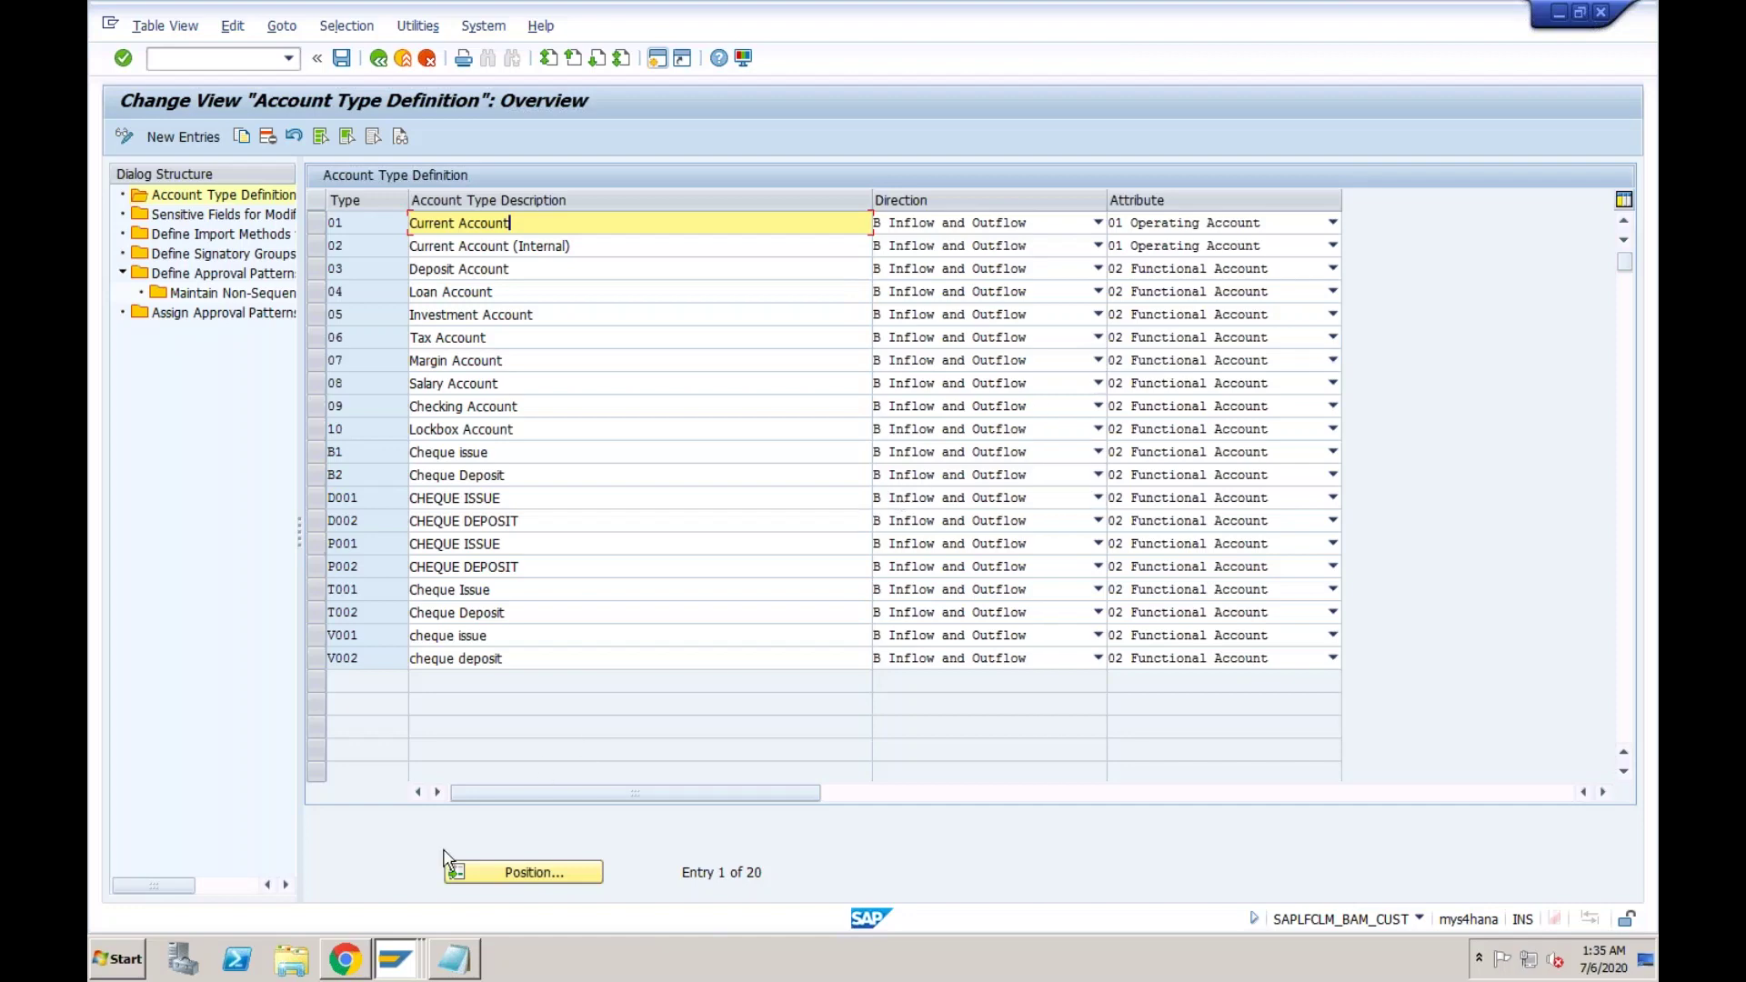
left_click(346, 960)
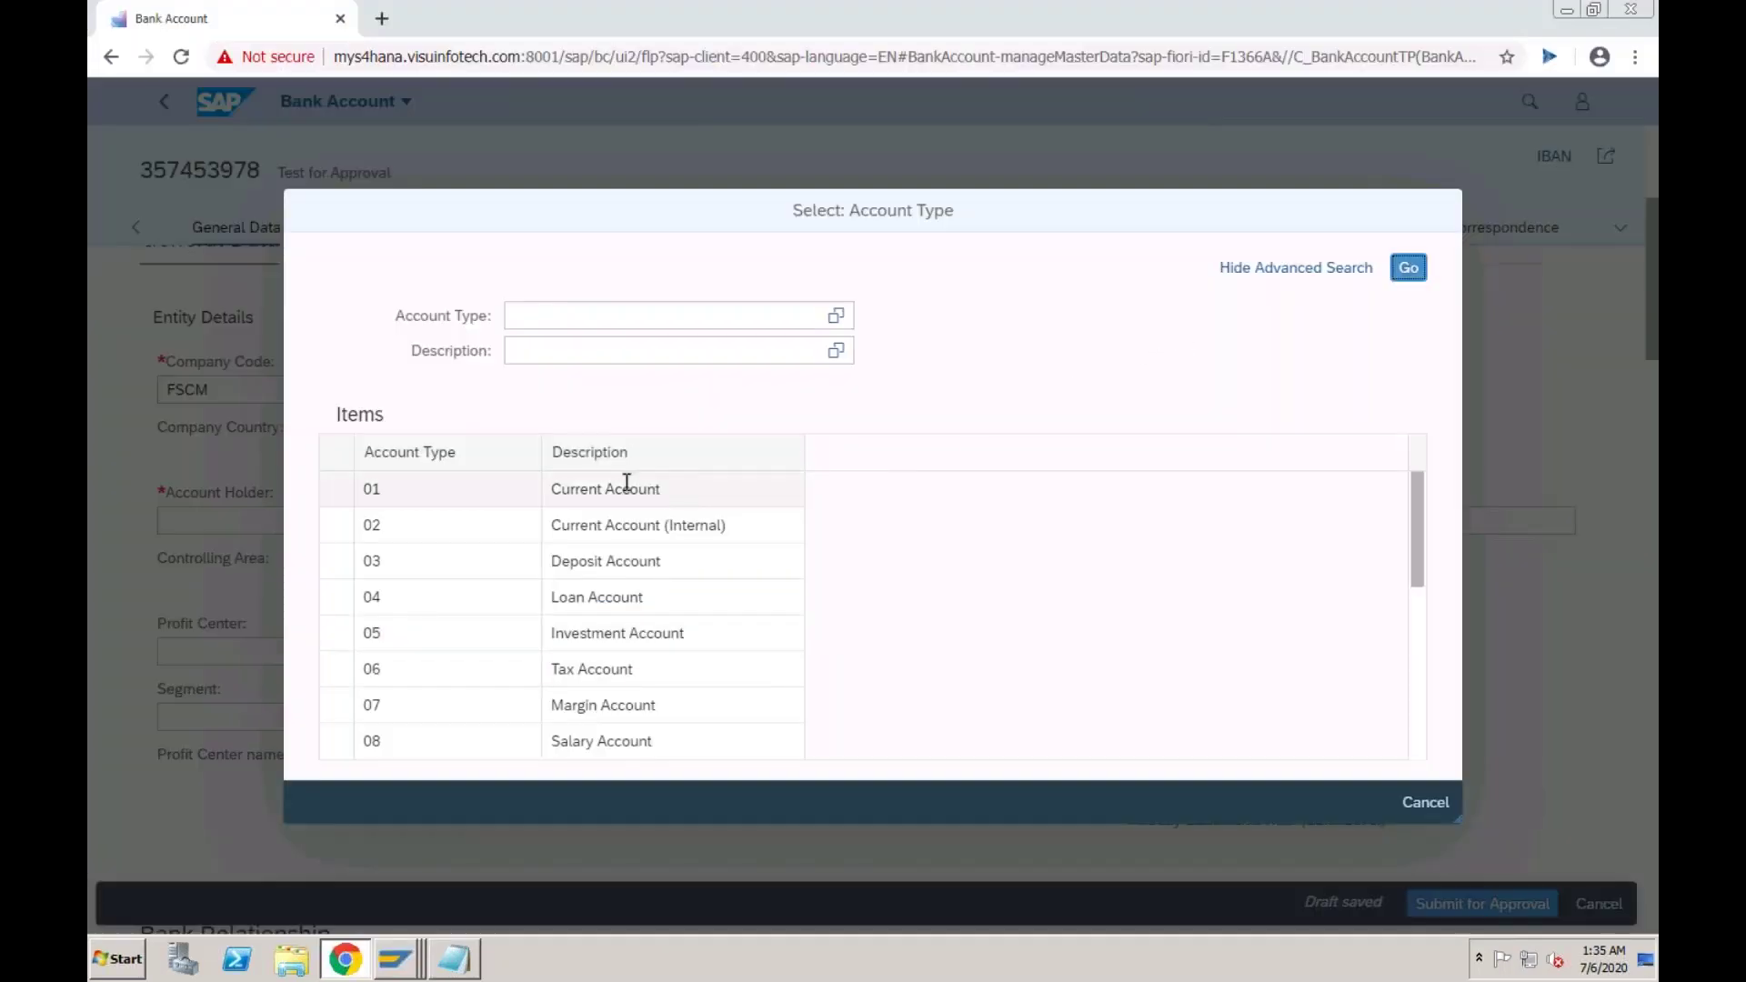
- Choose account type 01 Current Account and enter account holder 'Test for Approval'
left_click(425, 491)
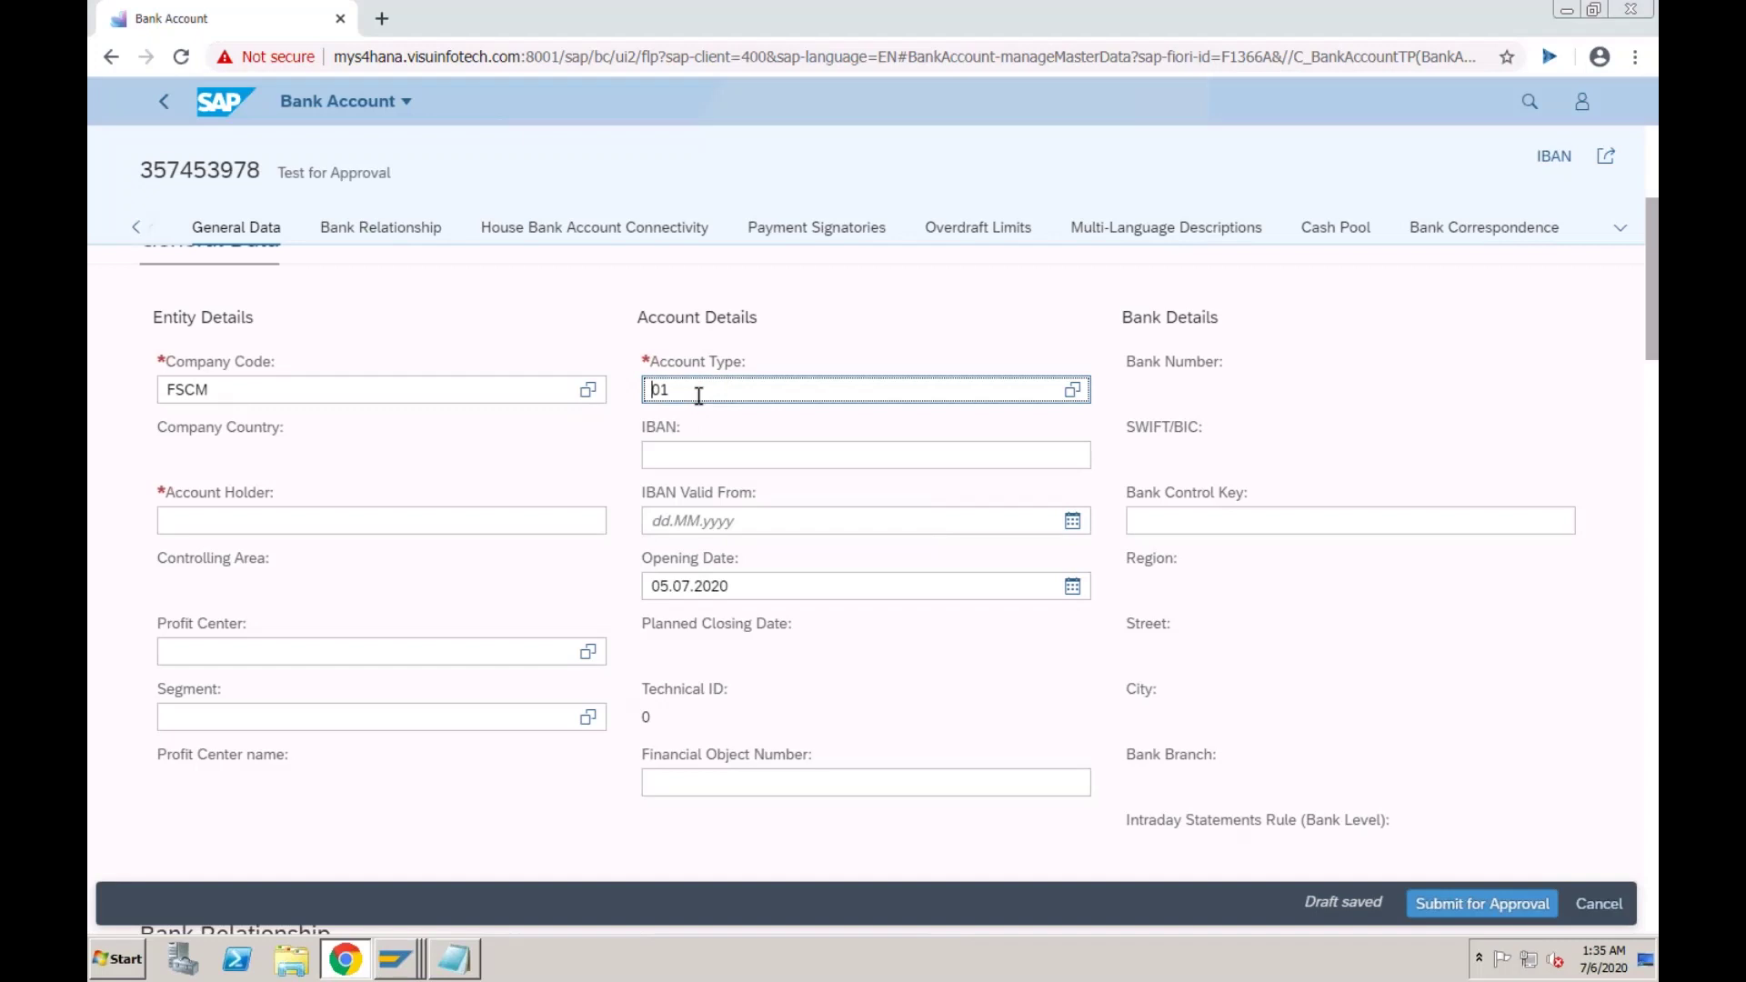
left_click(496, 516)
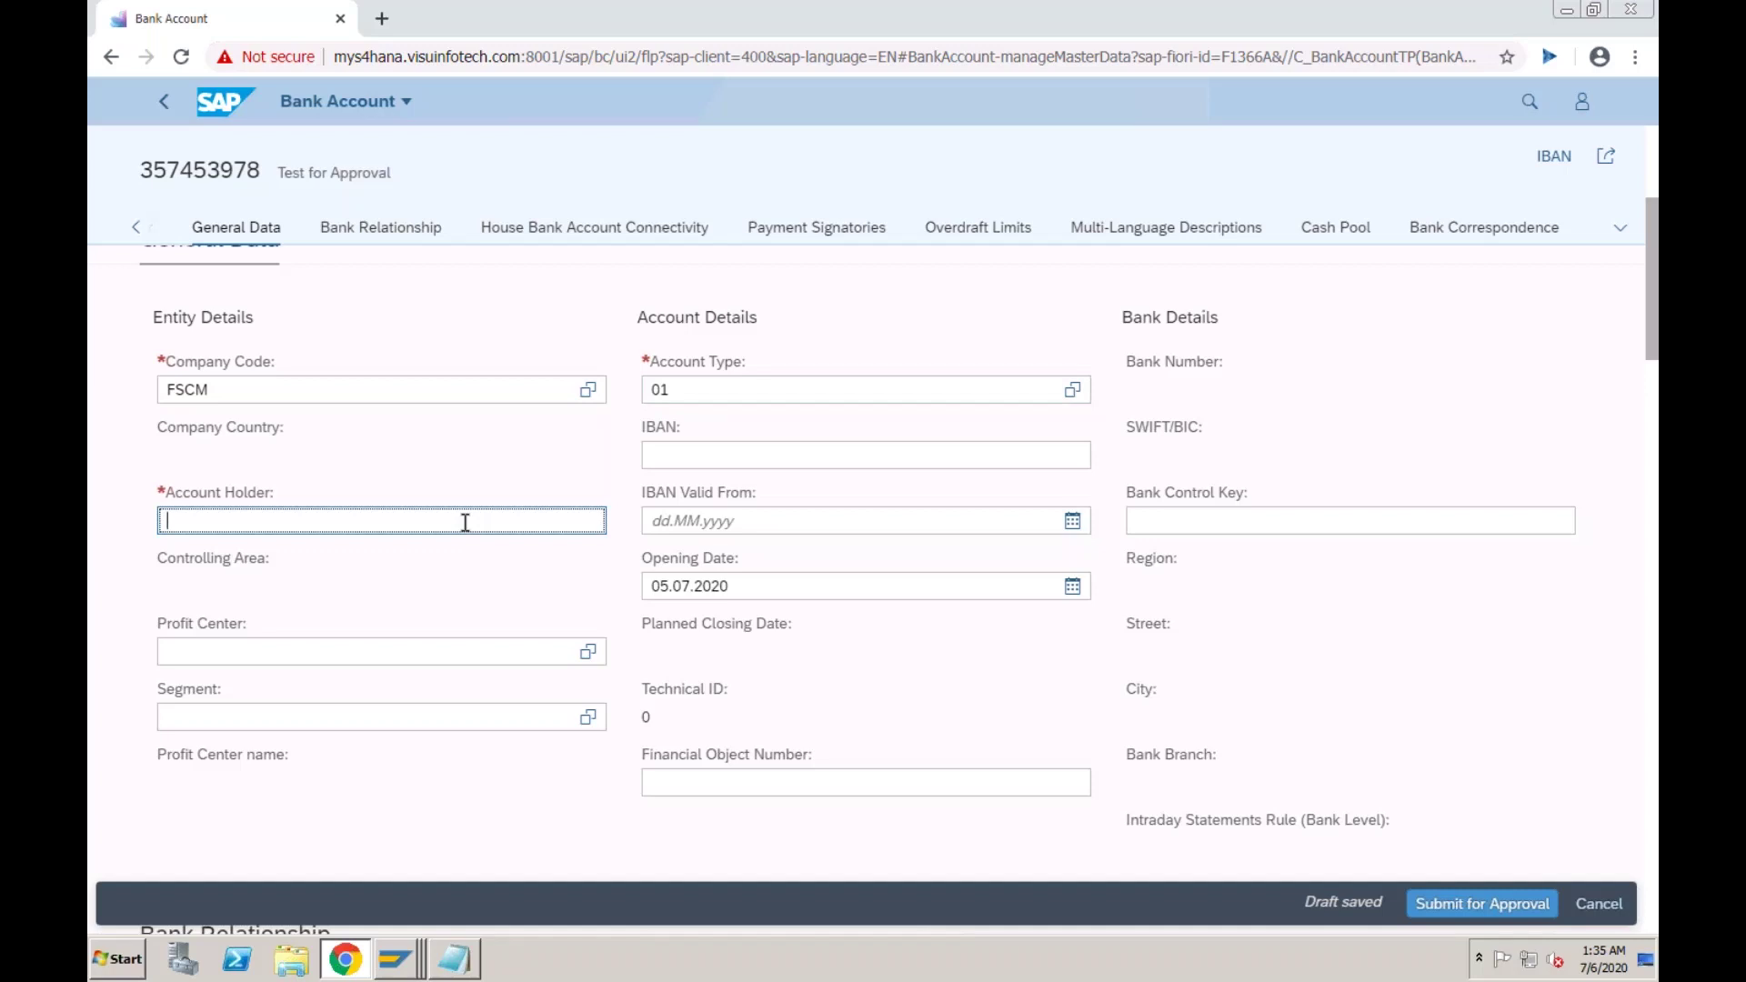
type("Test for Approval")
- List the intraday statement import methods, BAI1 through Y_MBS
left_click(726, 454)
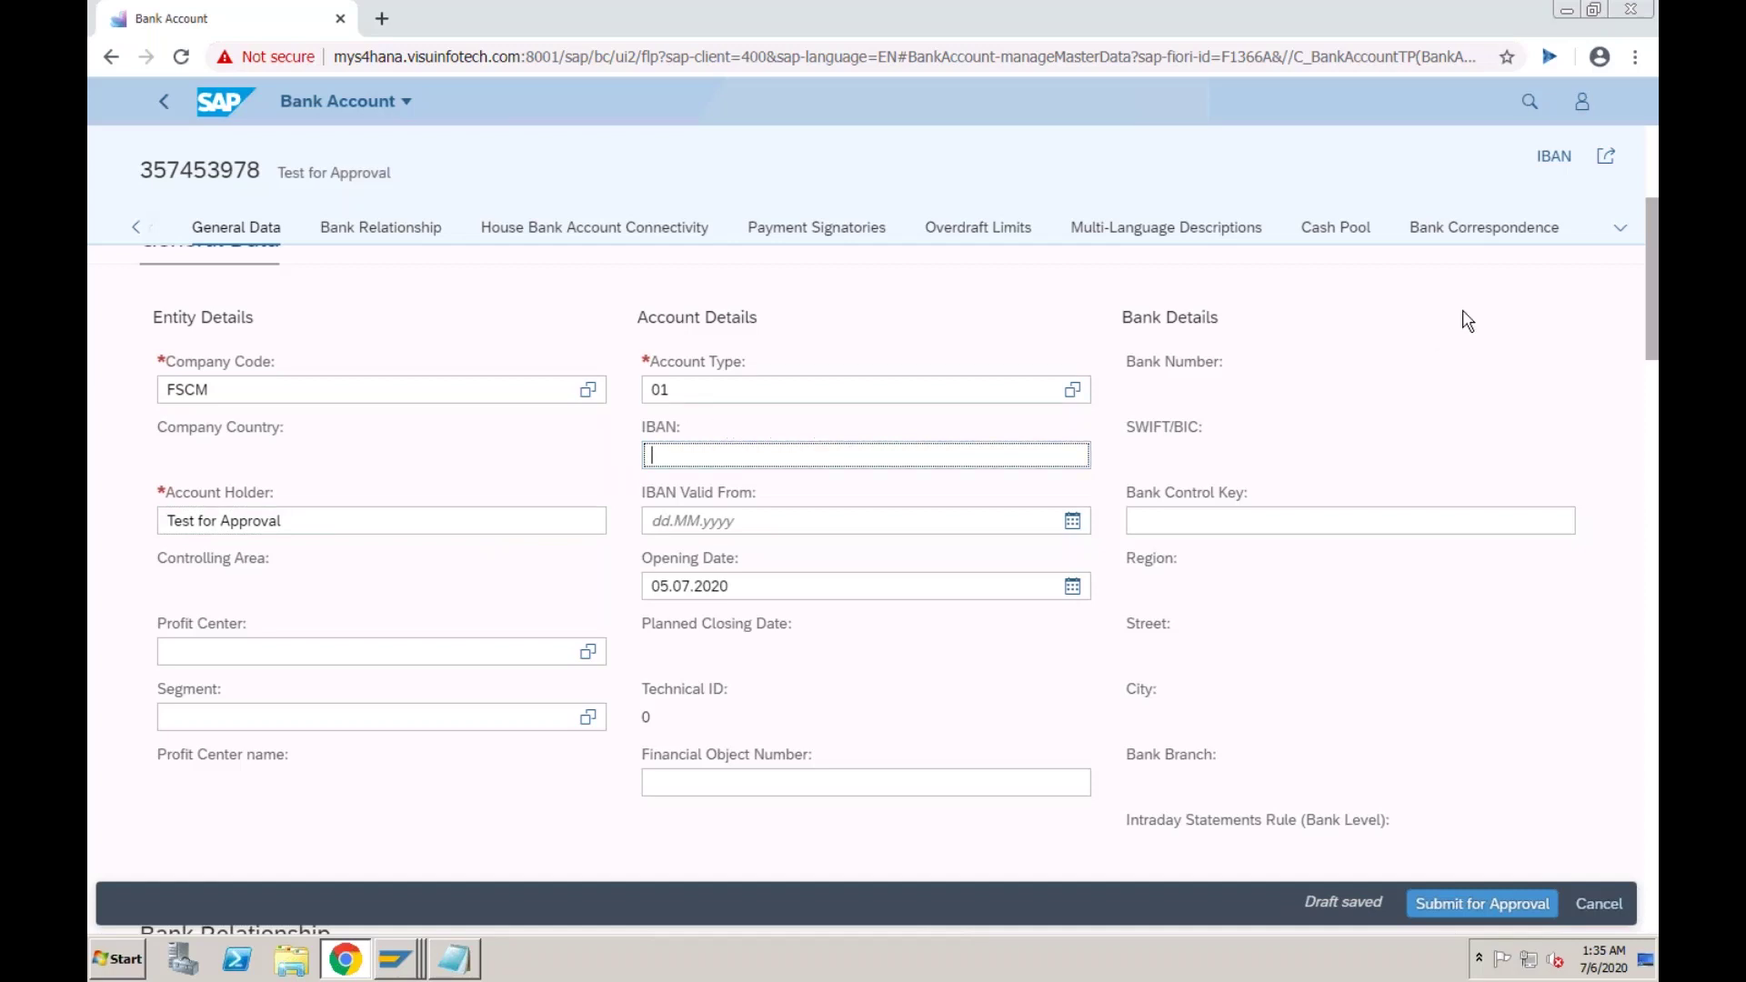
left_click_drag(1650, 248, 1648, 284)
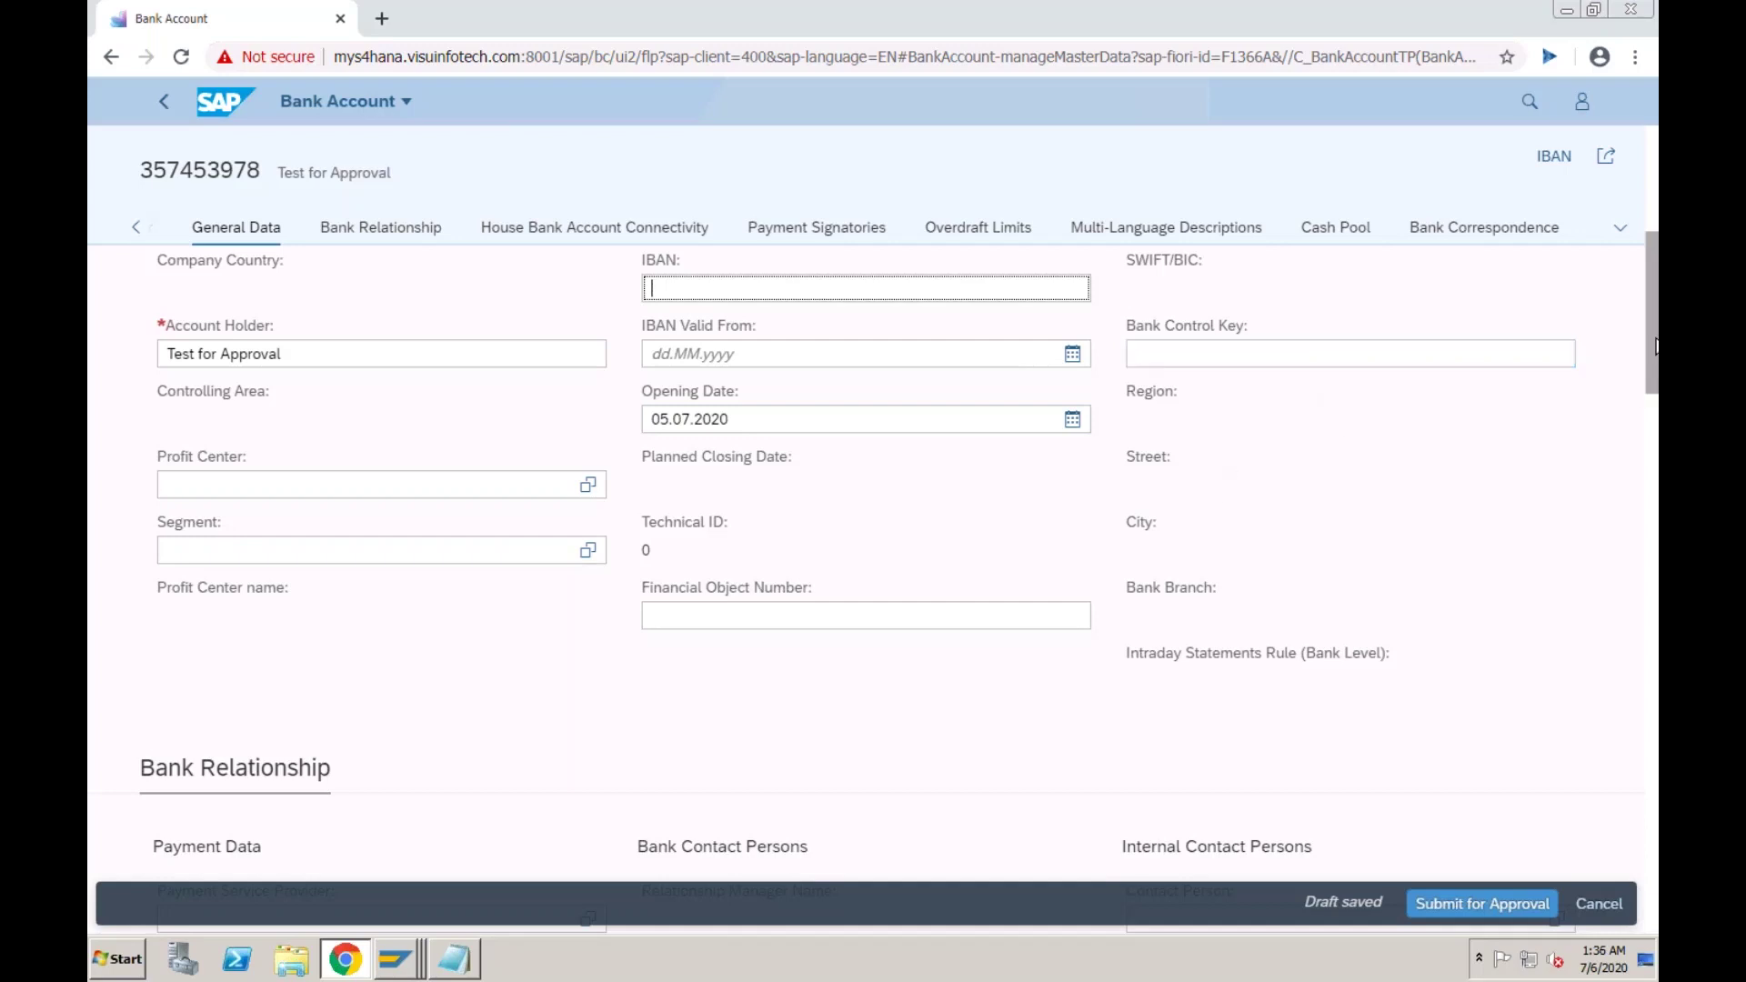
left_click_drag(1655, 346, 1647, 444)
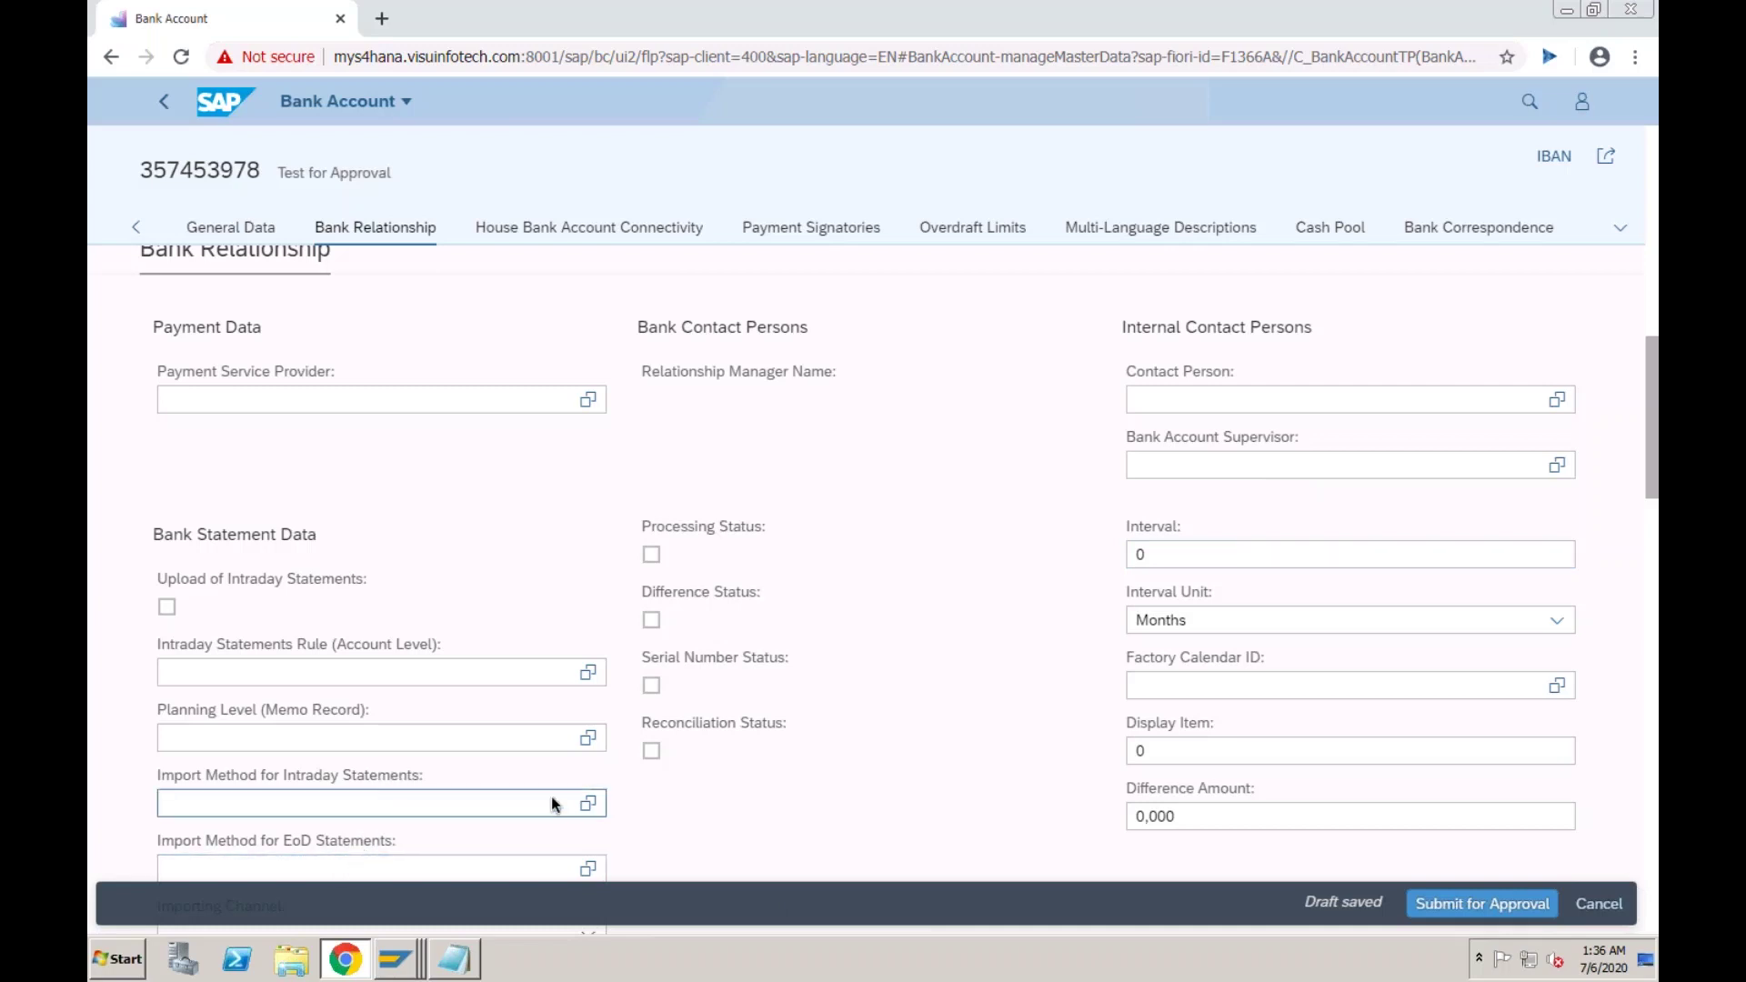
left_click(587, 803)
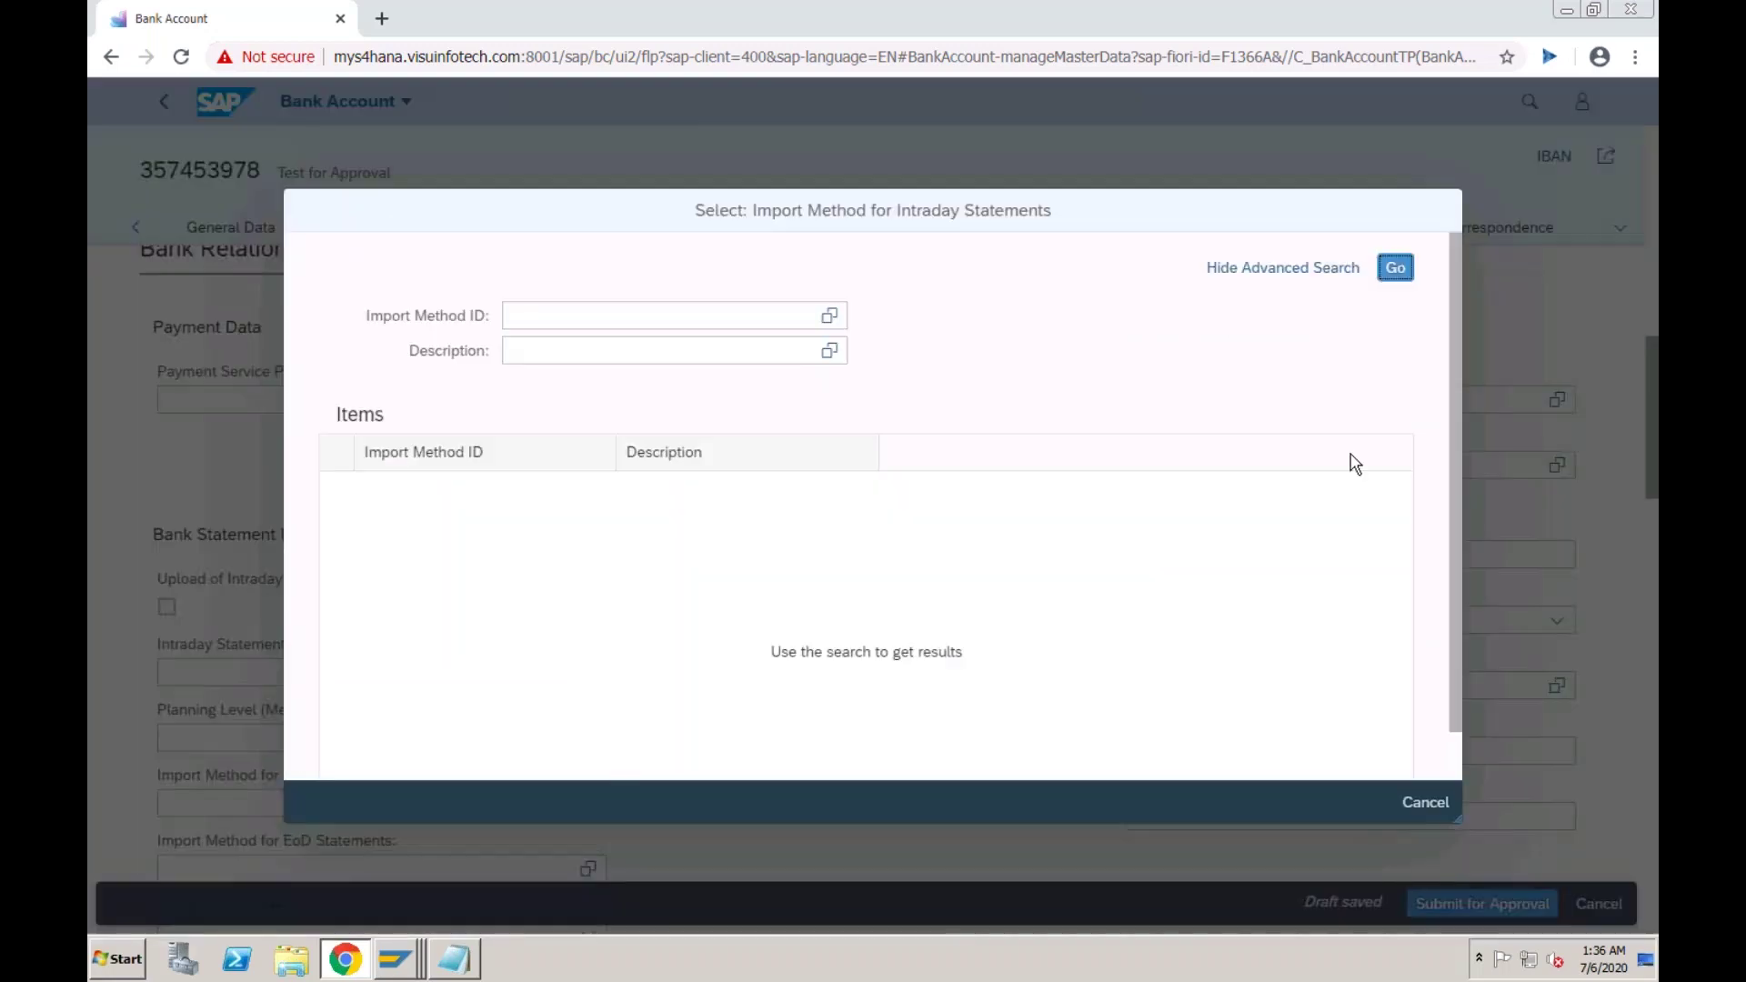
left_click(1404, 271)
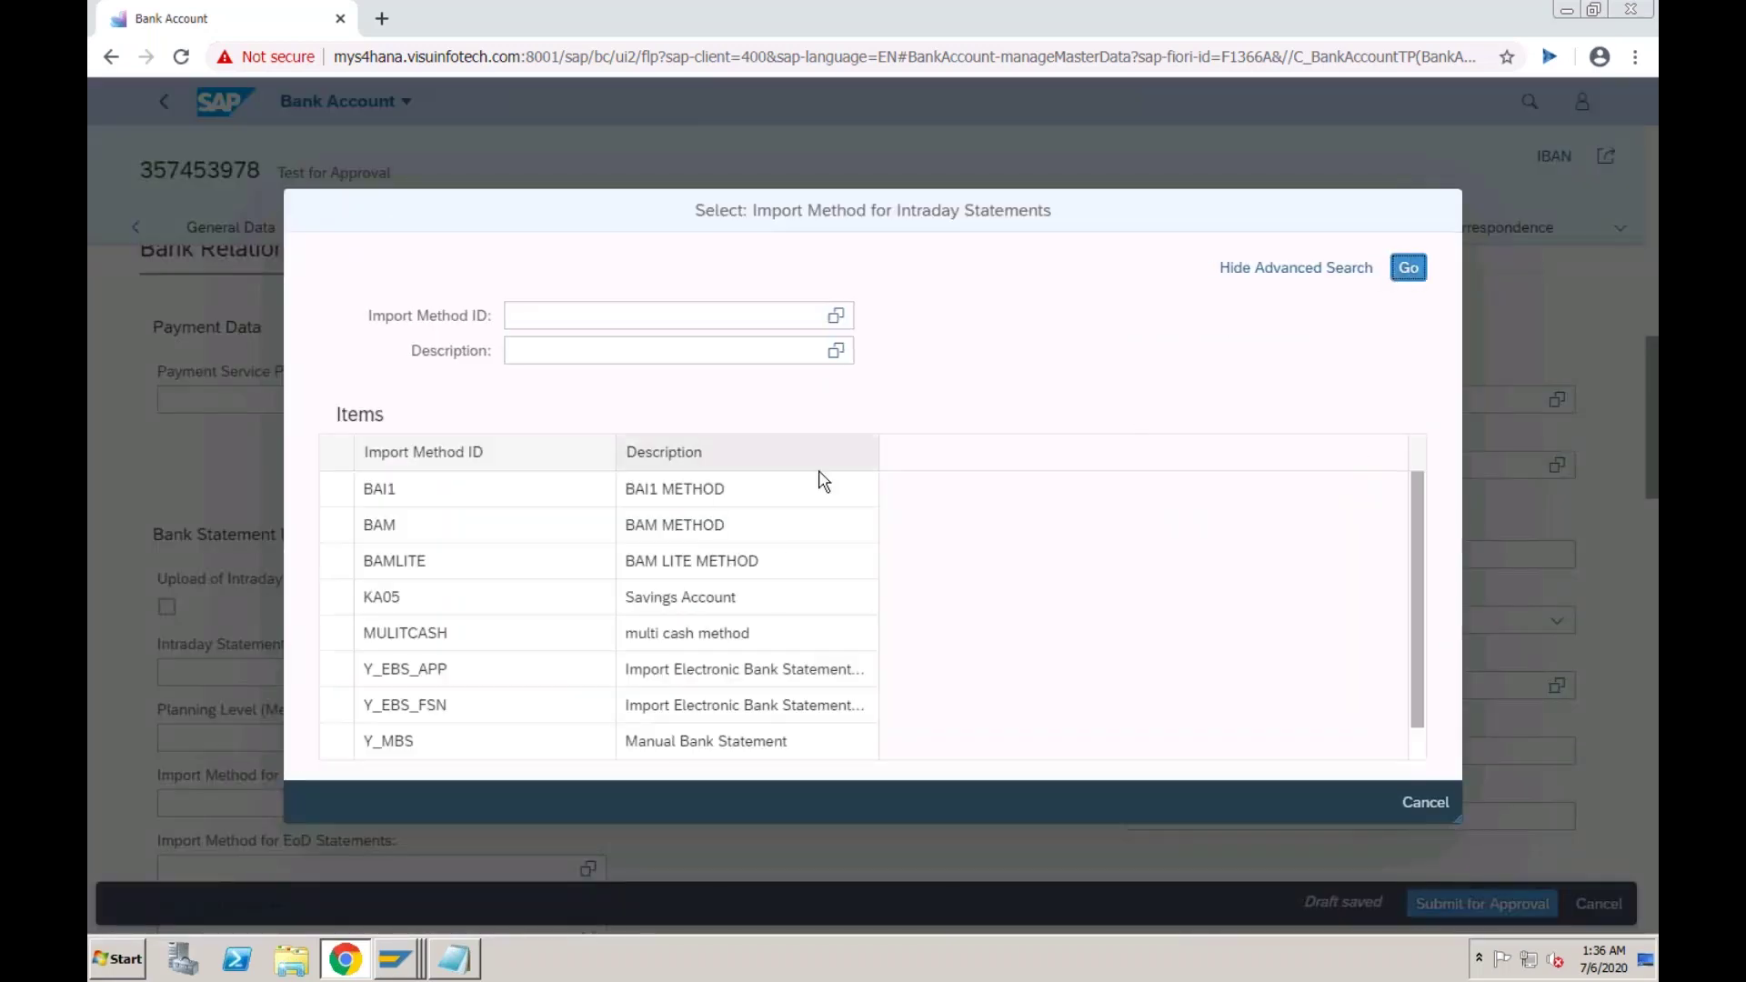
left_click(403, 954)
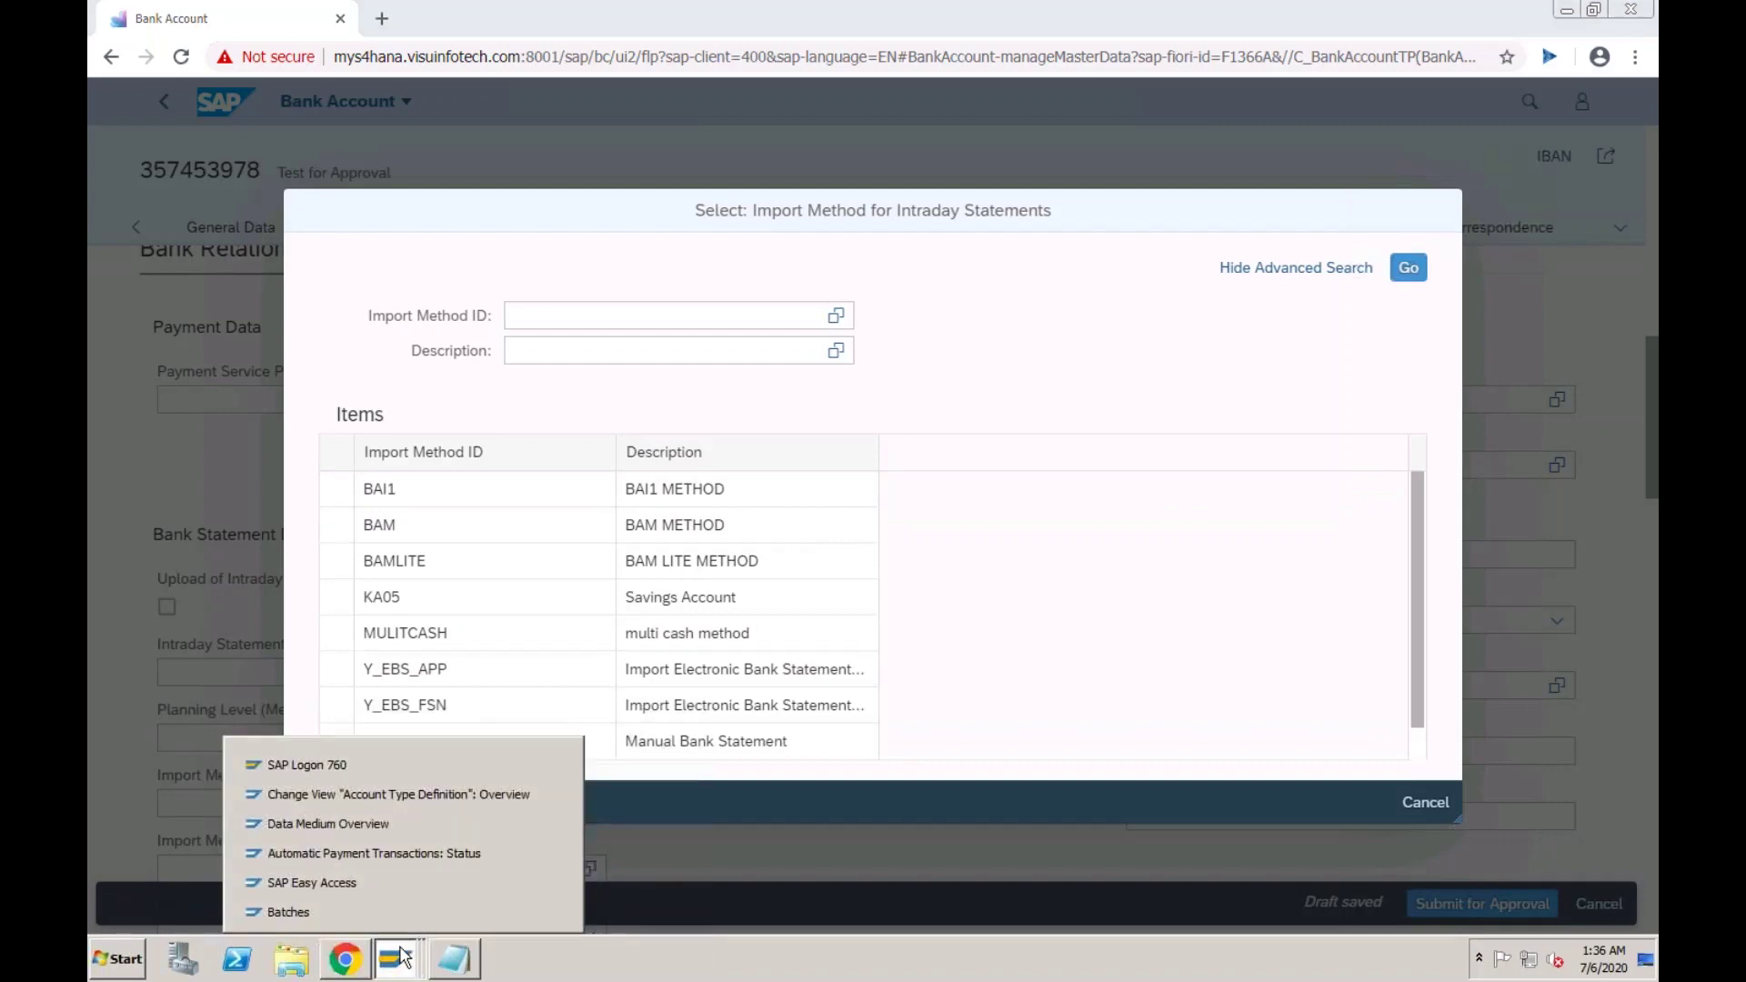
- Compare against the nine bank statement import methods in SAP GUI, ending with Y_NO_BS
left_click(419, 797)
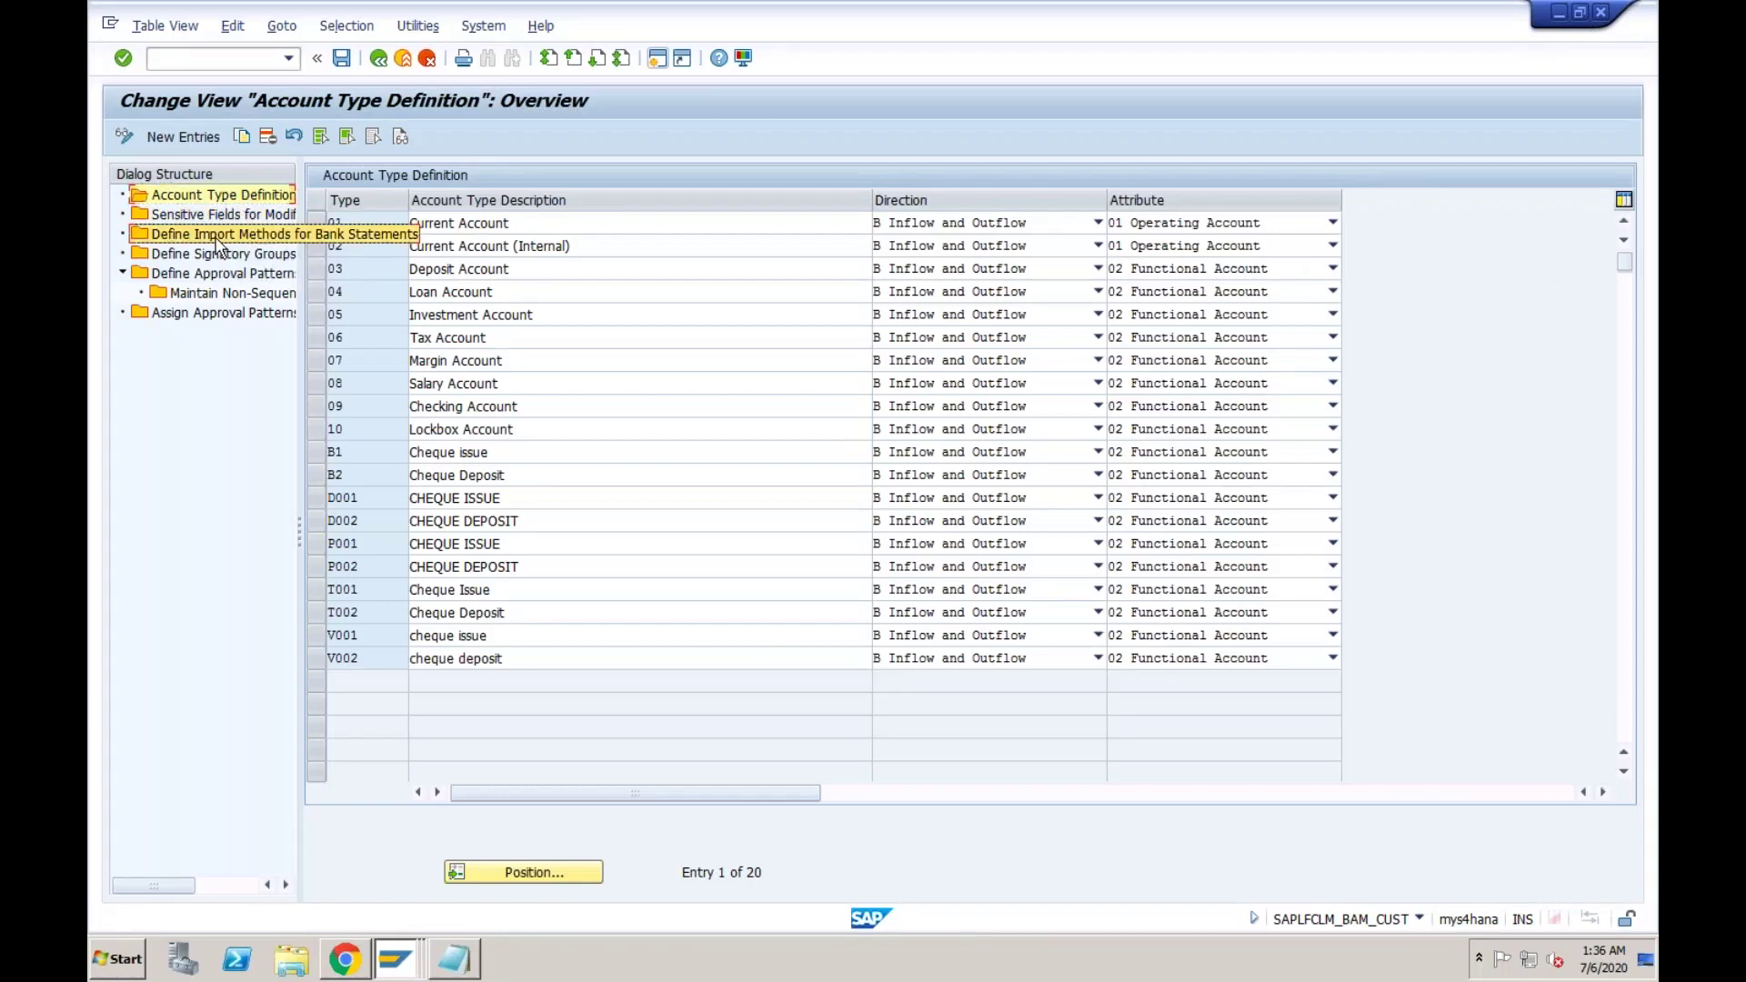
left_click(318, 233)
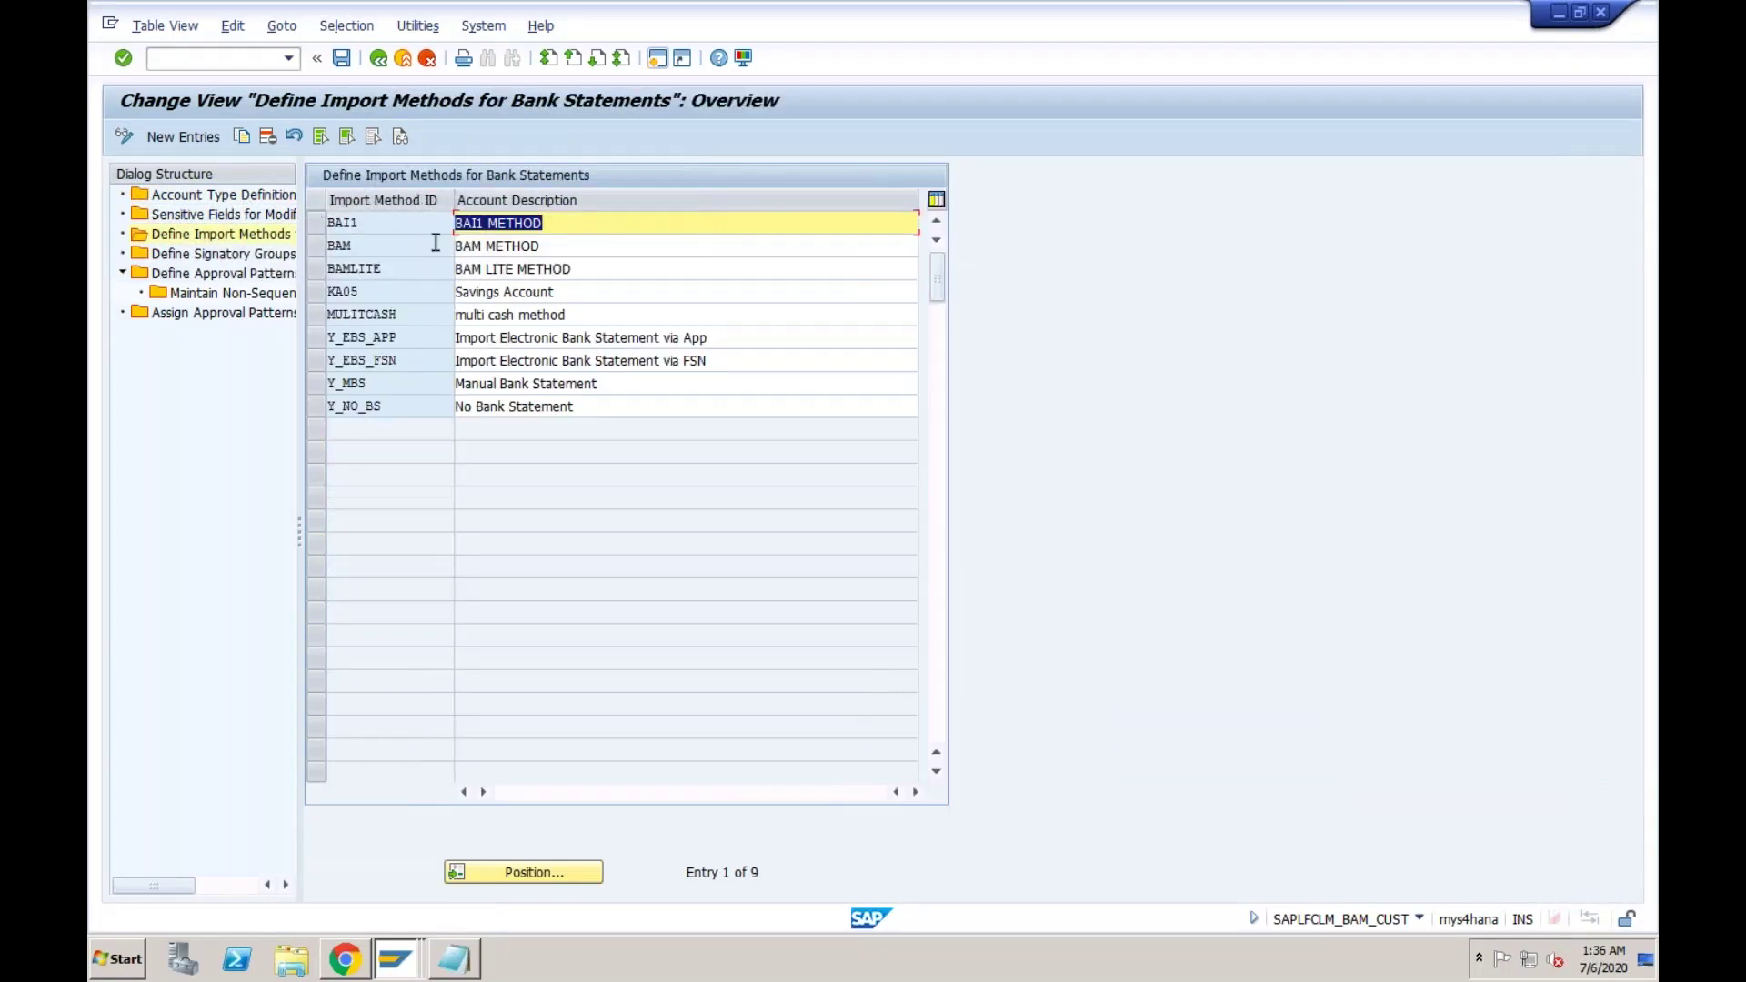
left_click(346, 964)
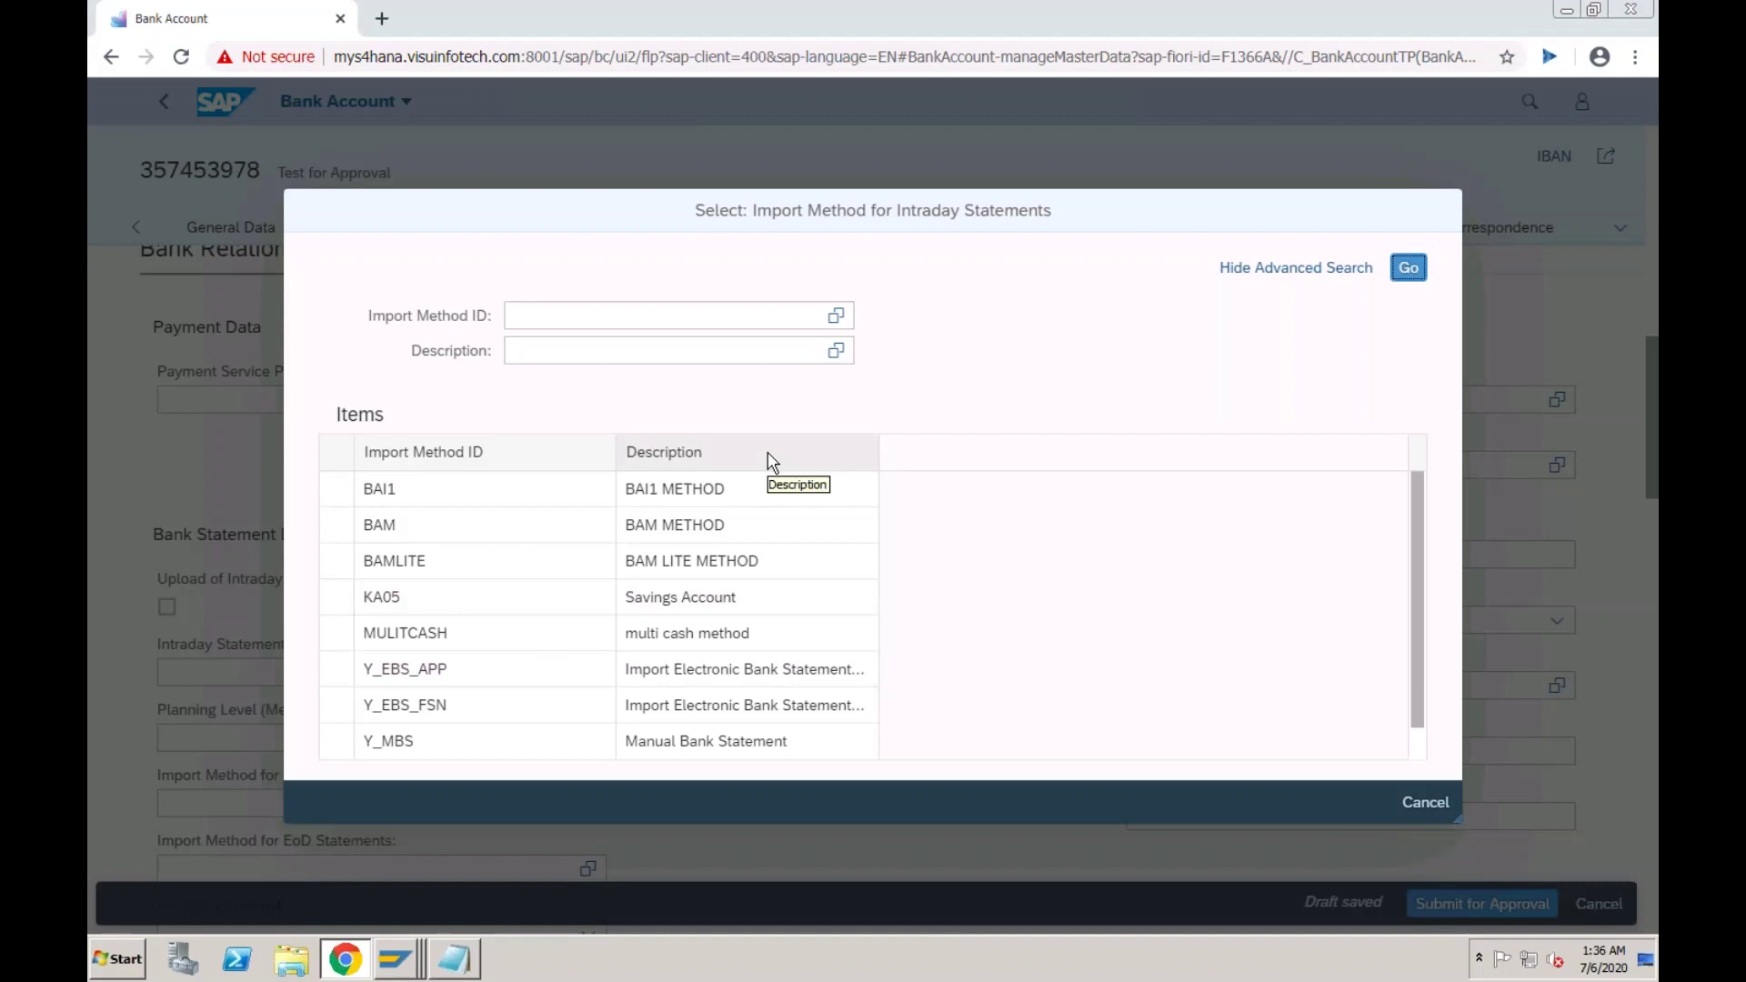
- Cancel the import method help and create a House Bank Account Connectivity entry
left_click(1424, 805)
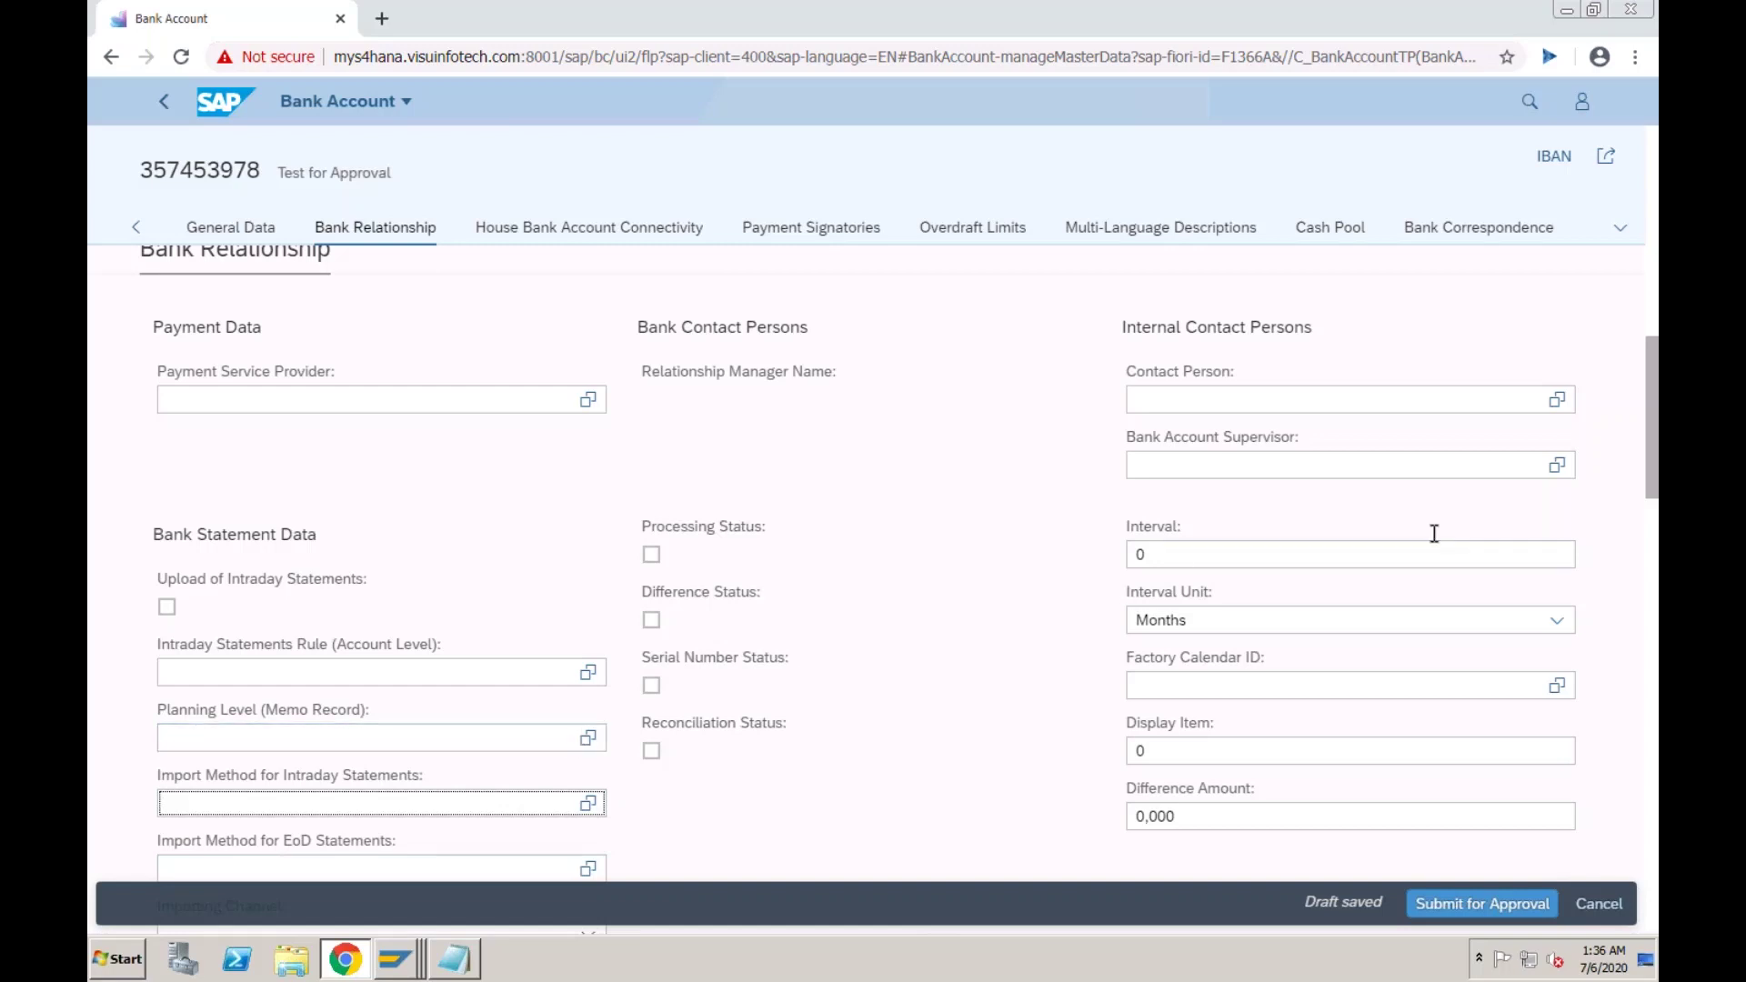
left_click(1652, 534)
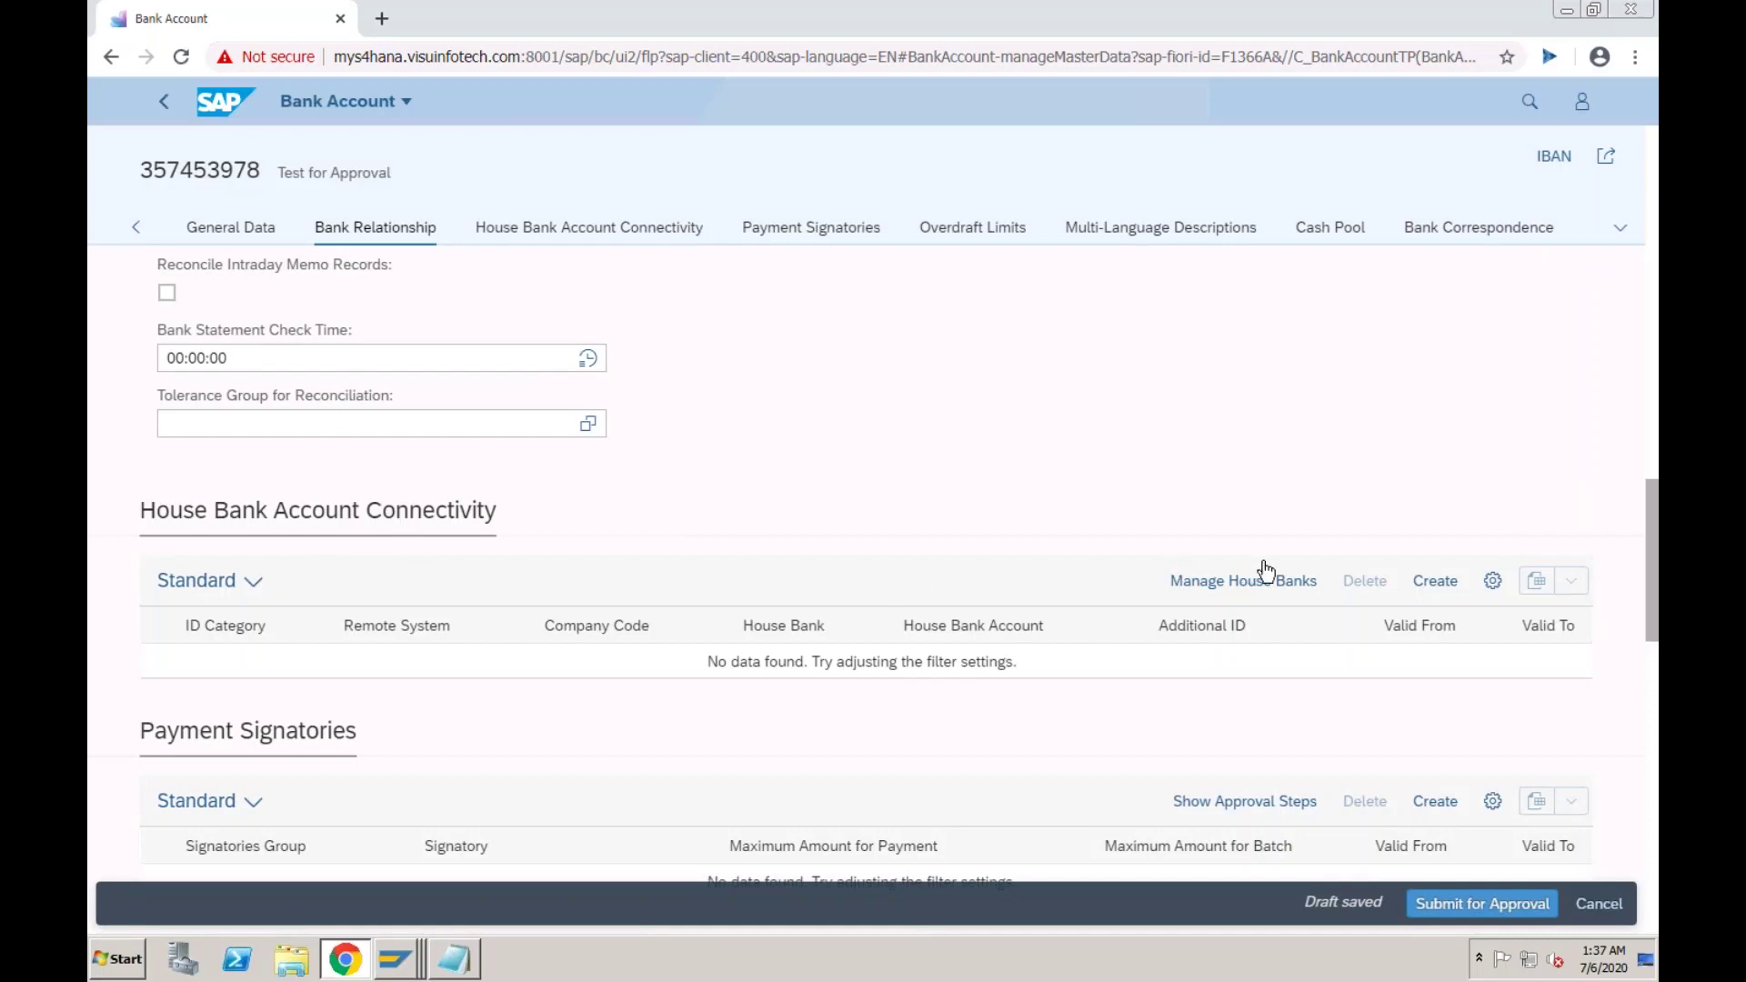
left_click(1453, 593)
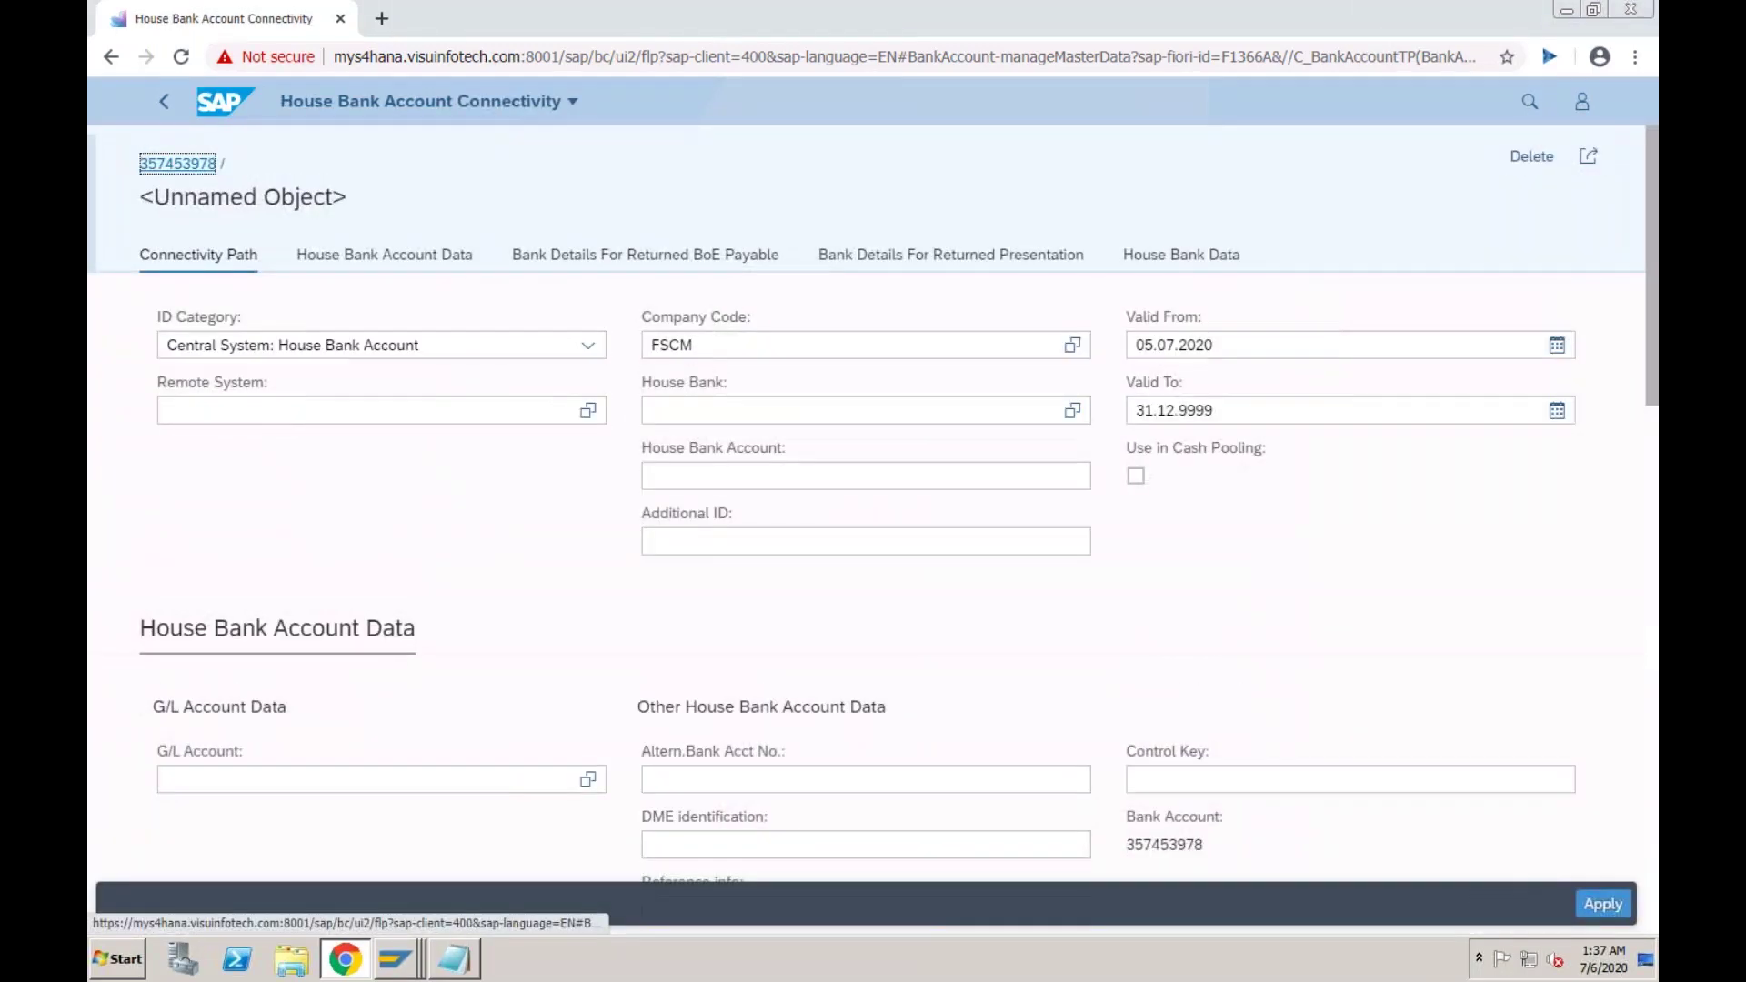
- Choose house bank CITI2 from the banks matching bank key CITI0009
left_click(779, 400)
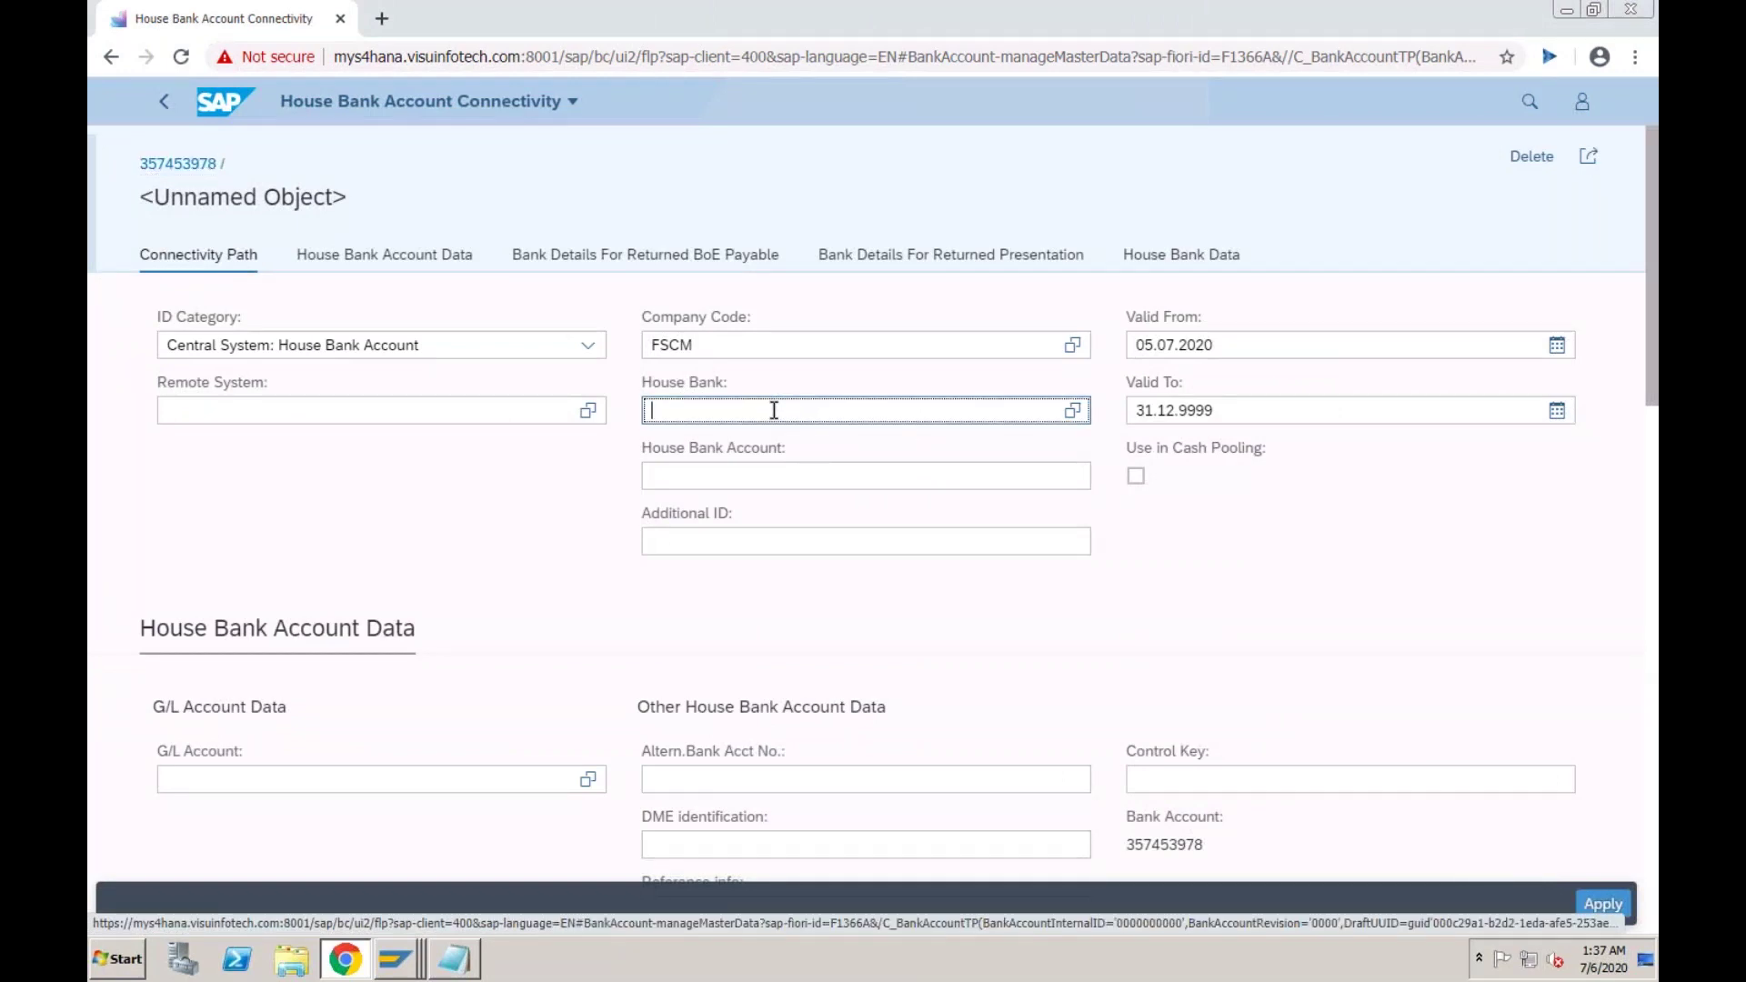
left_click(1072, 410)
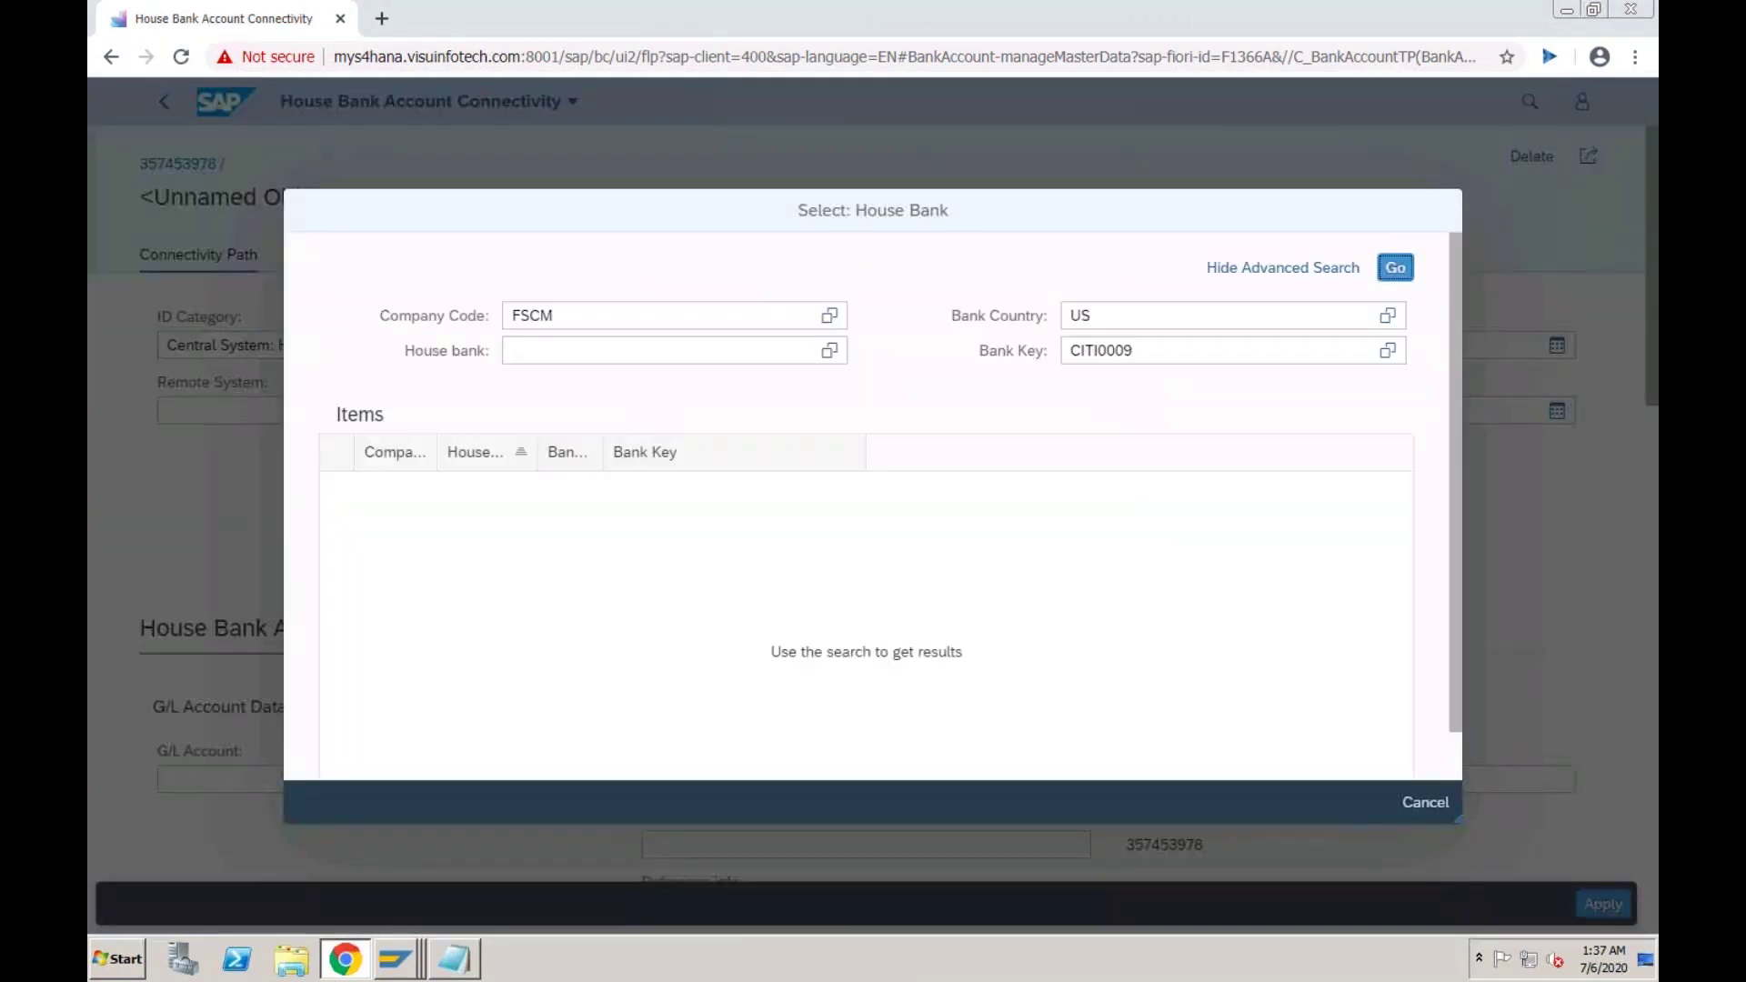
left_click(1408, 267)
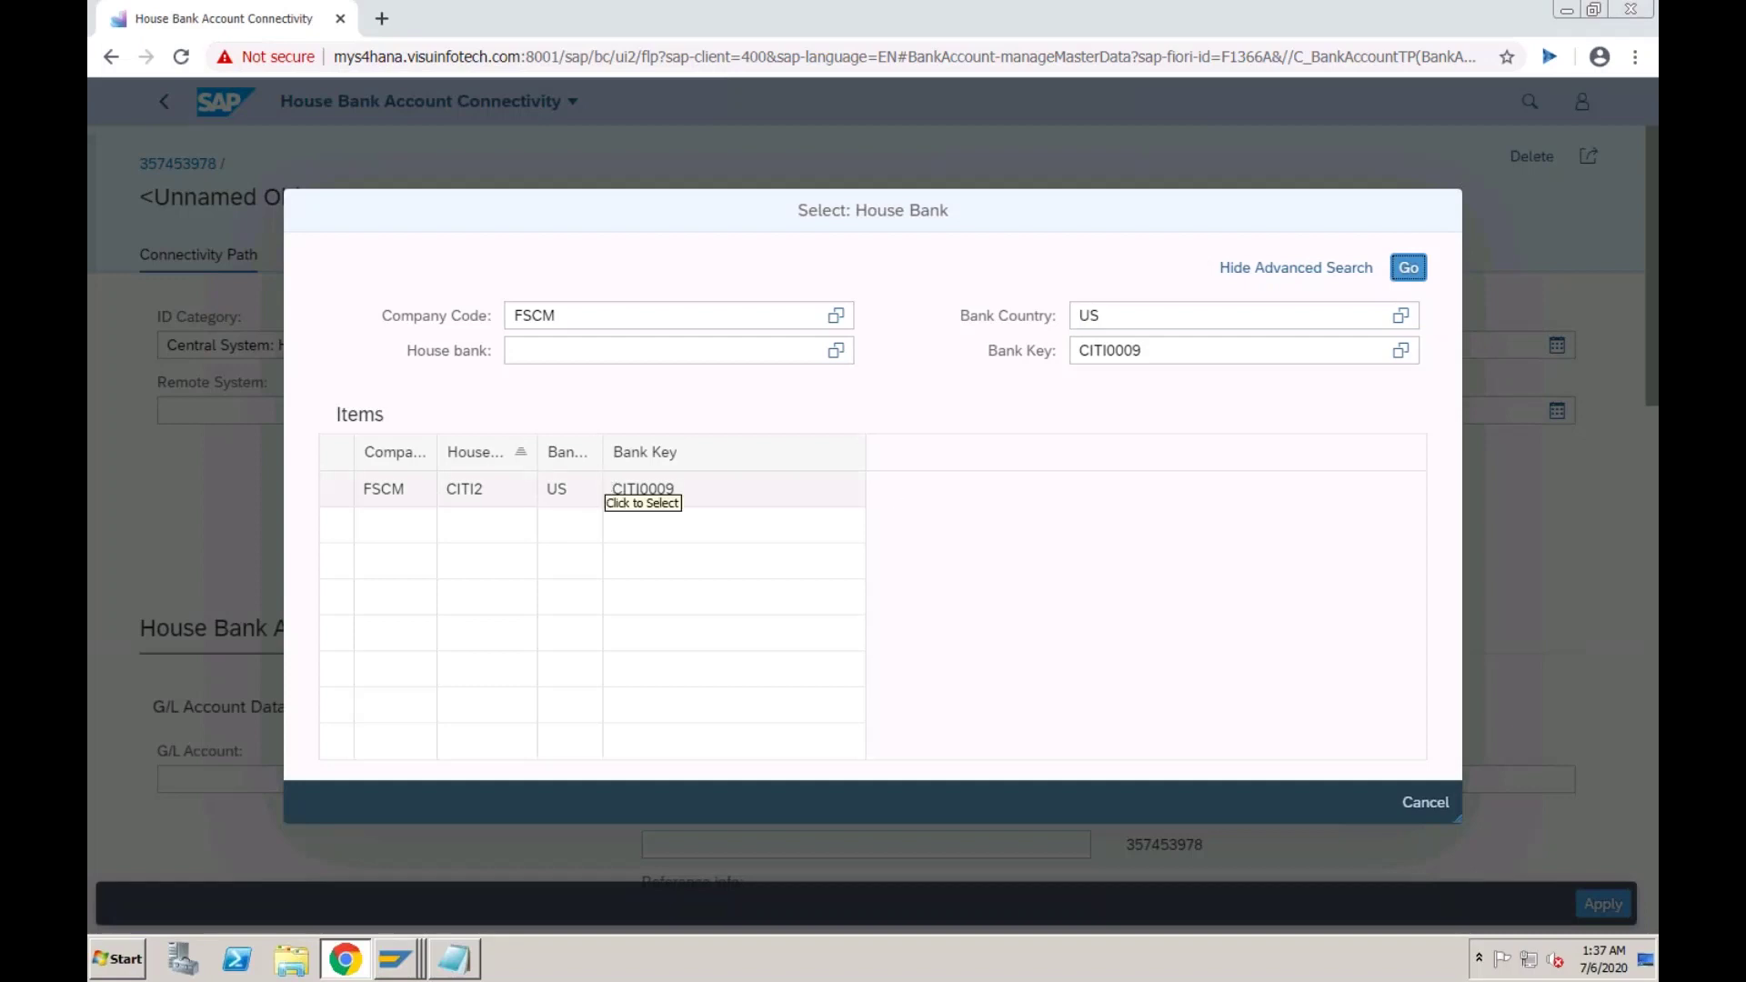
left_click(459, 495)
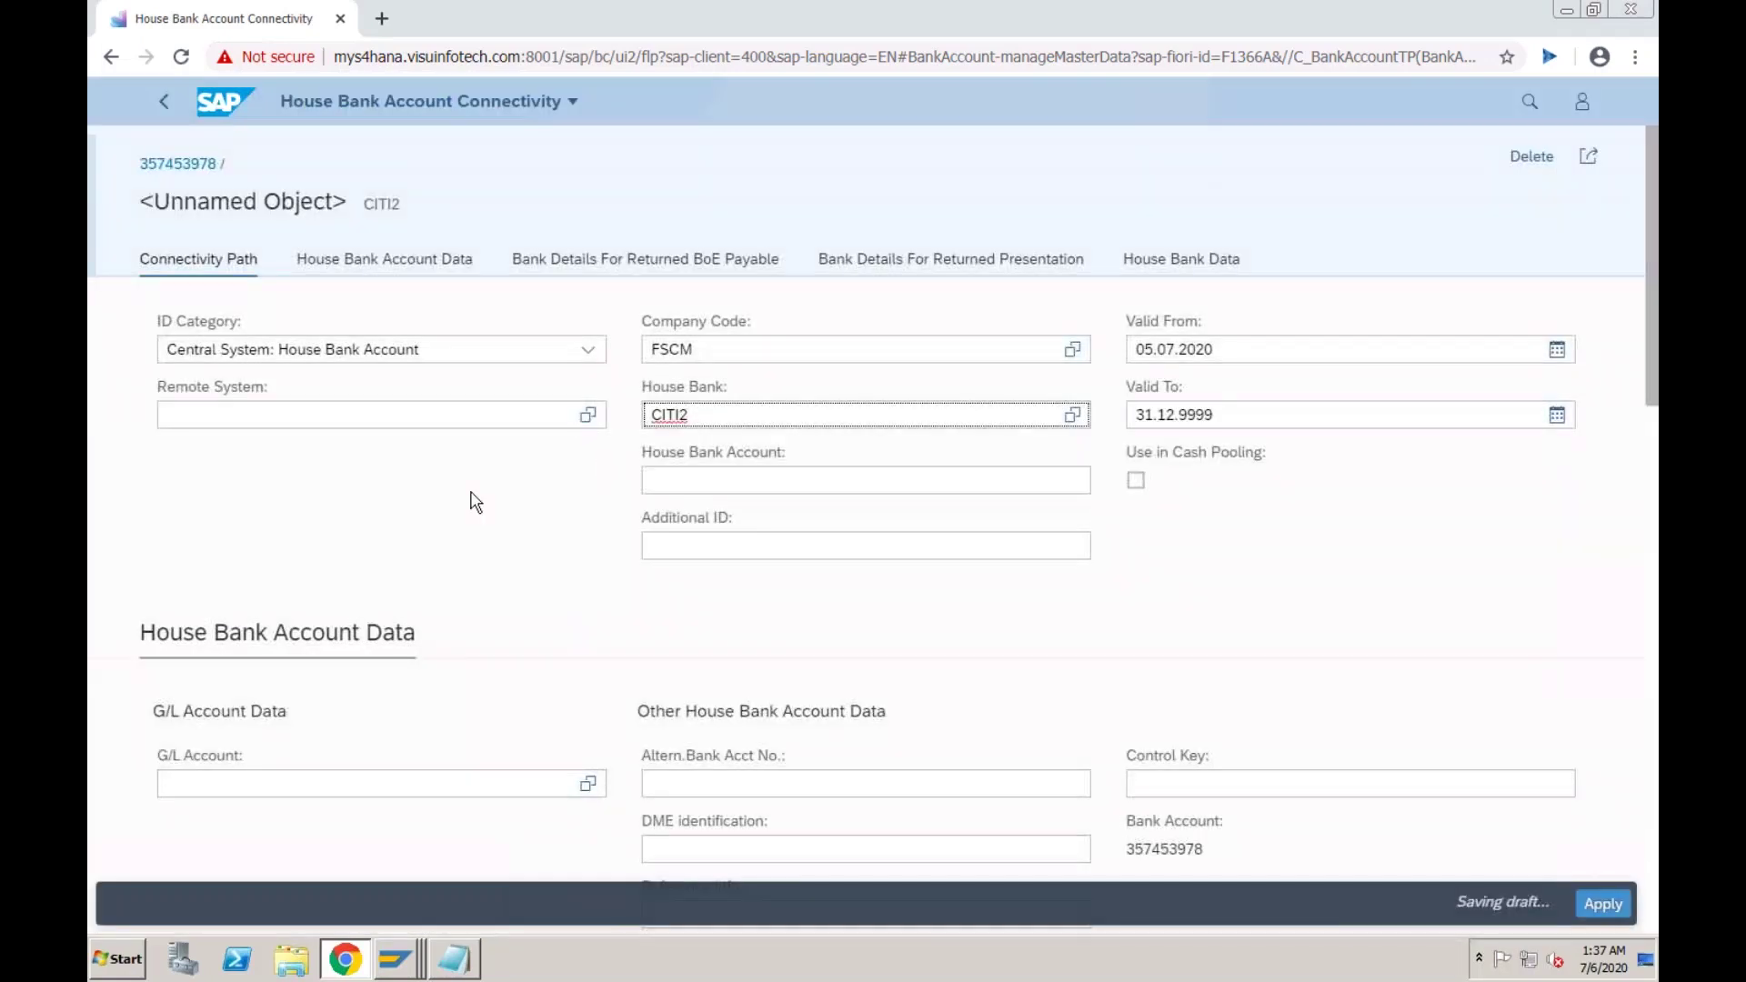
- Enter house bank account CITI8 and G/L account 6123, and apply the entry
left_click(742, 478)
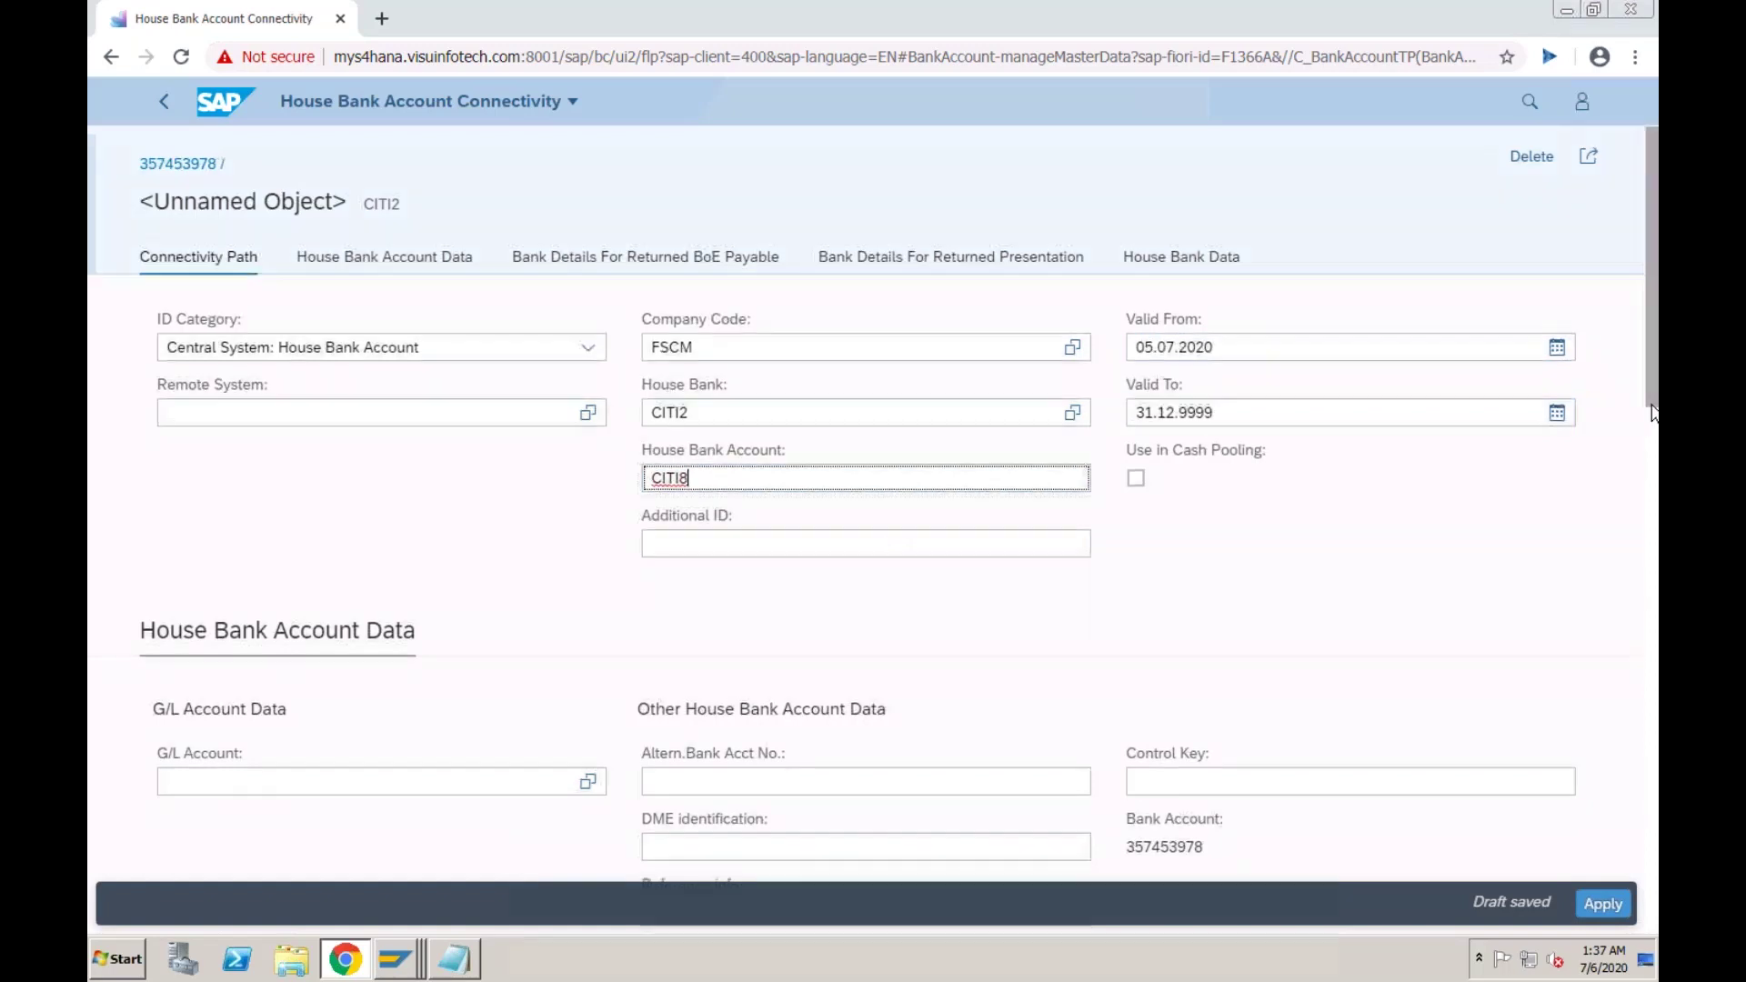
scroll(937, 417, "down", 3)
left_click(429, 546)
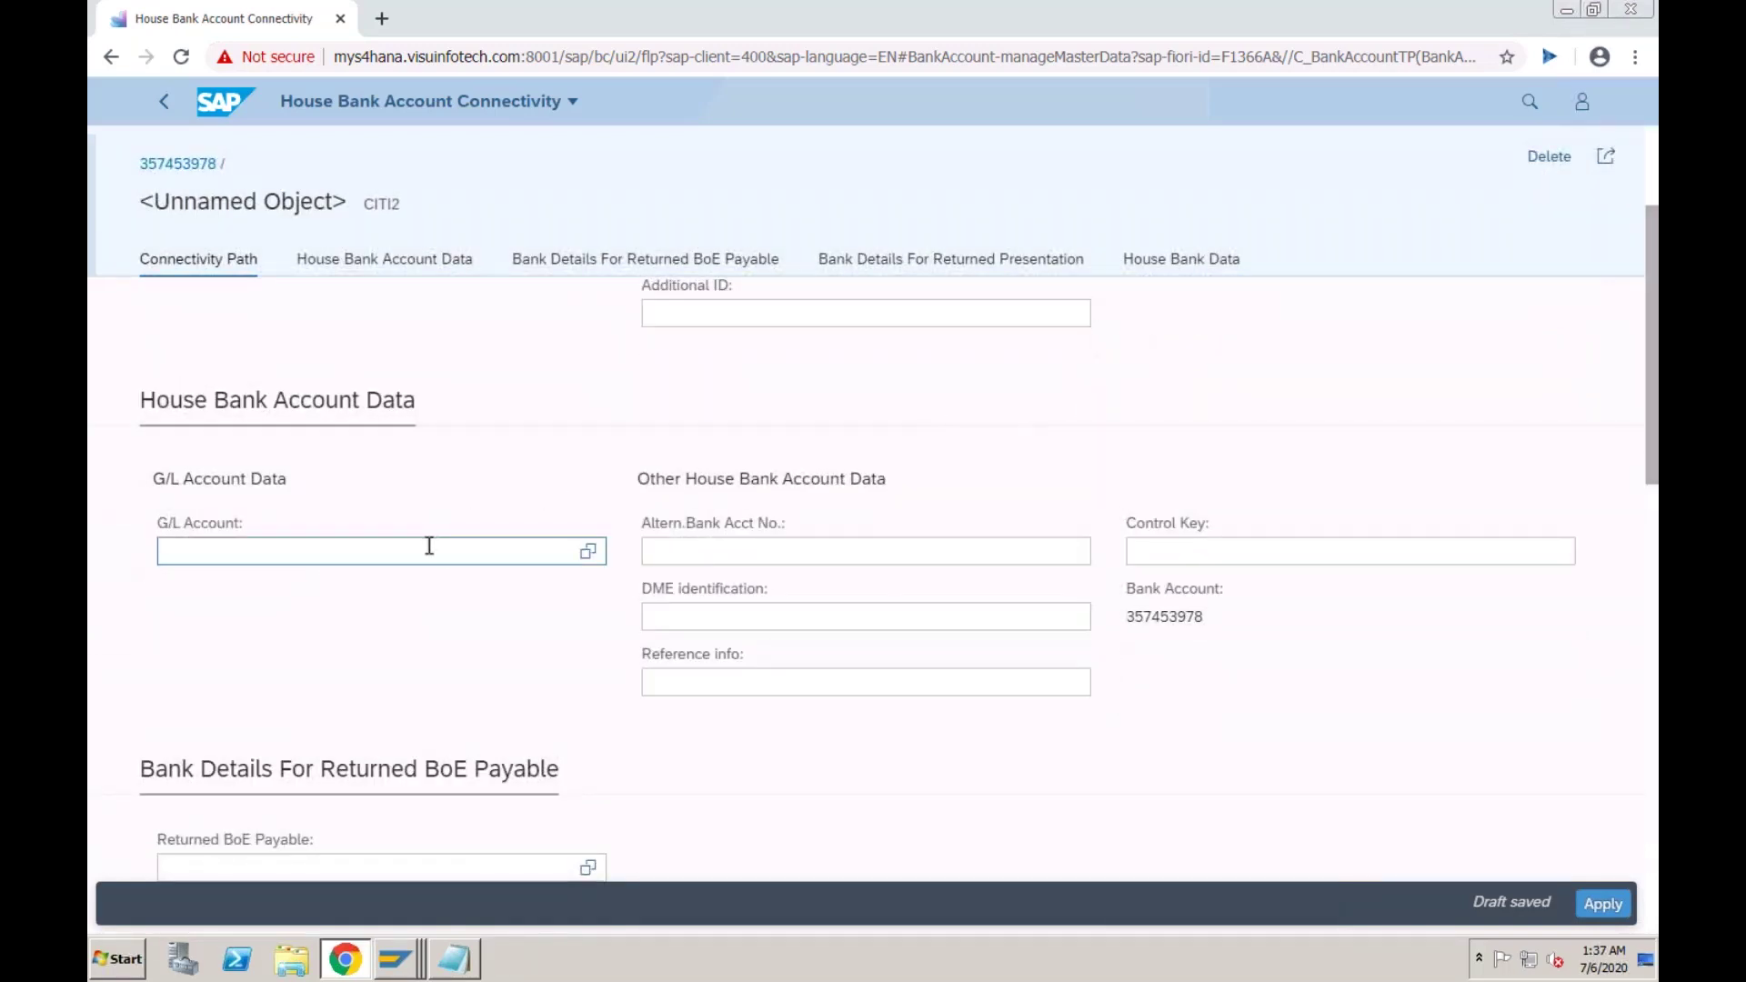
left_click(429, 546)
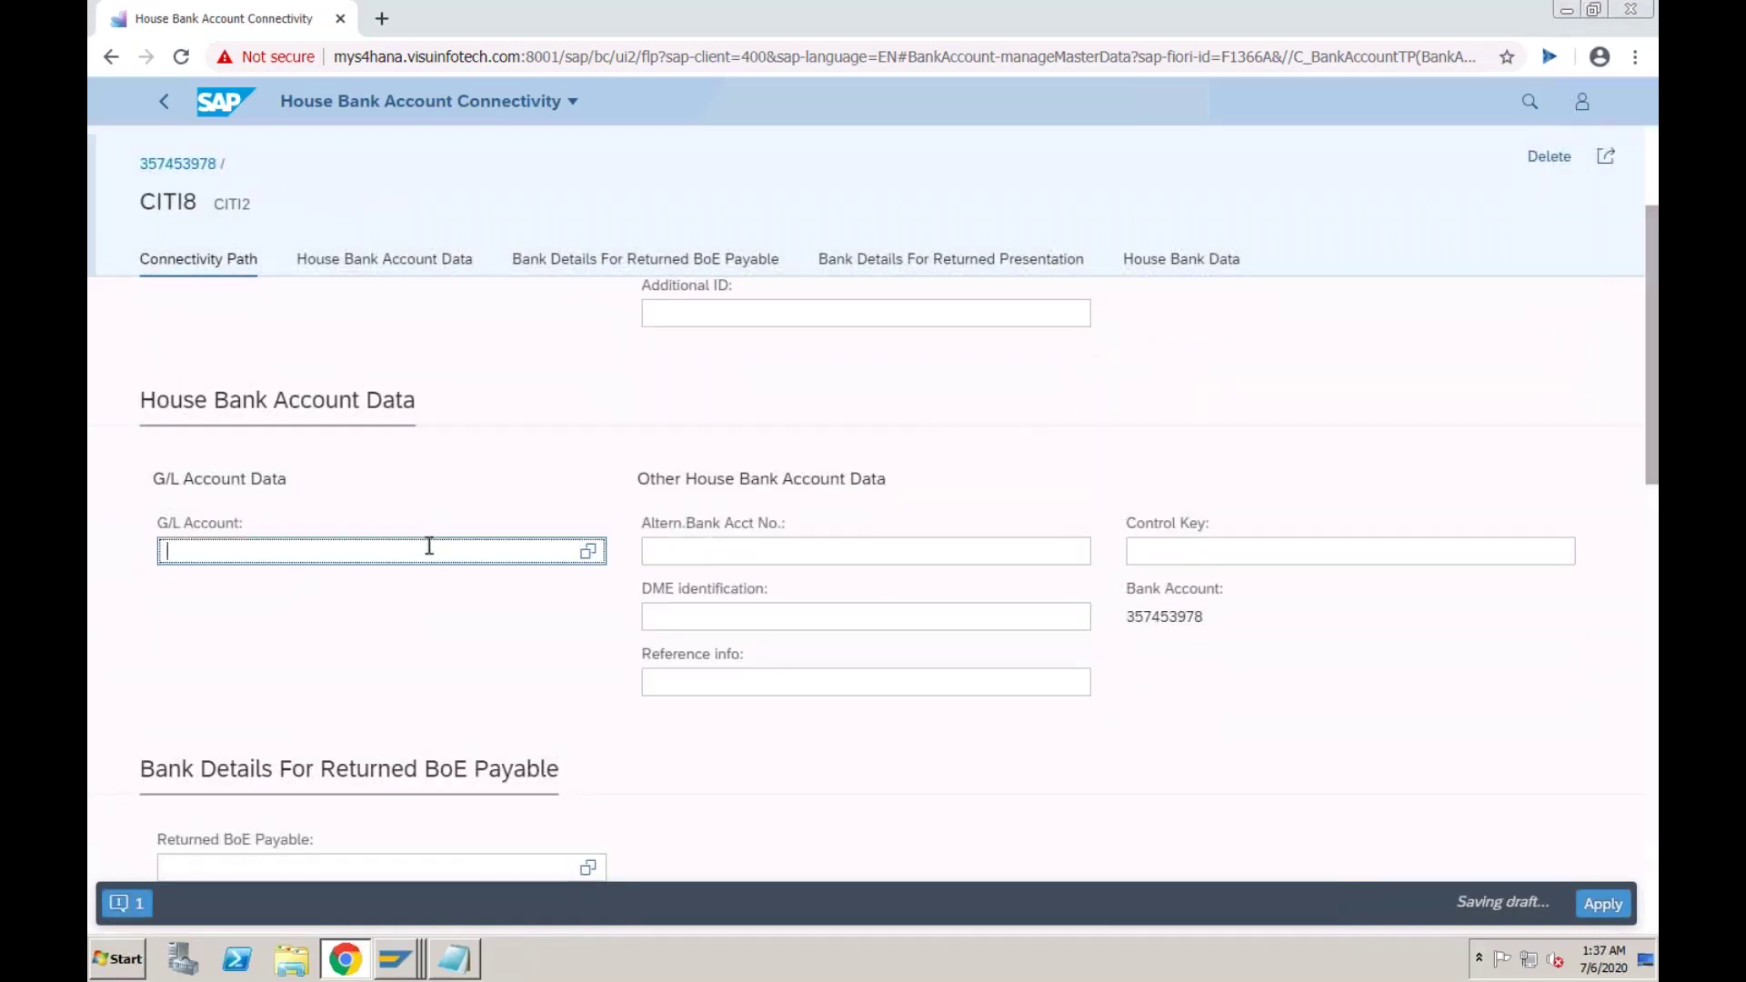
type("6123")
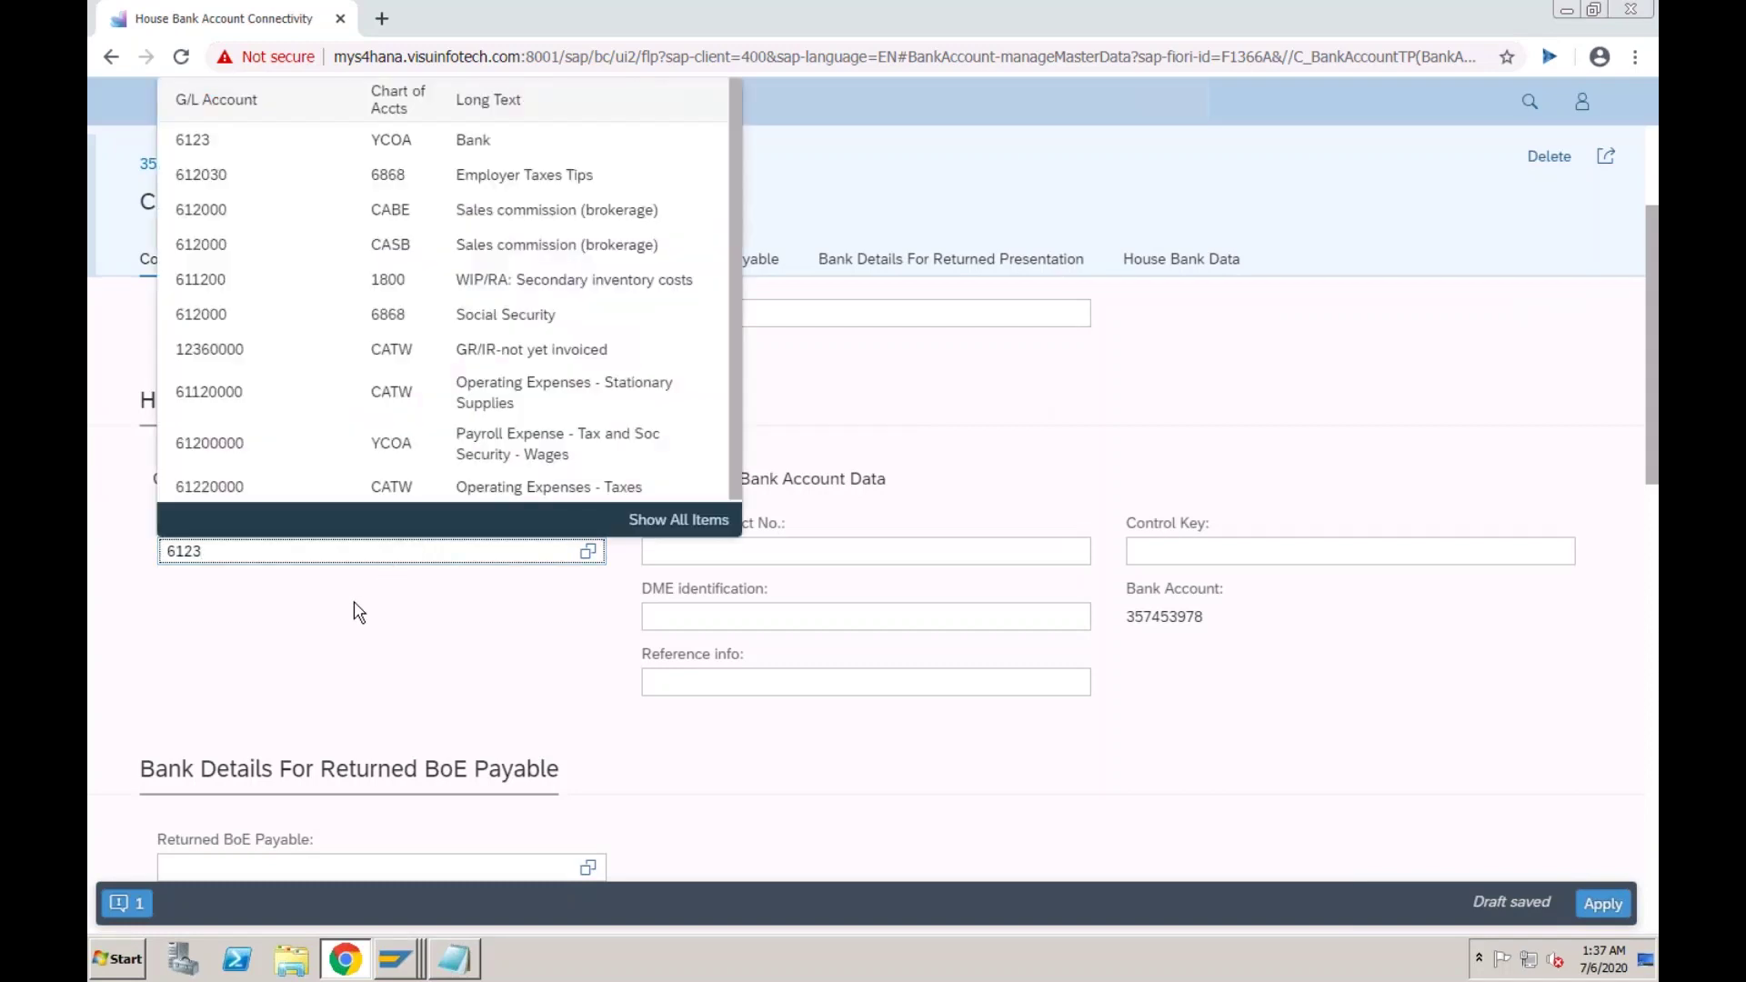
left_click(351, 612)
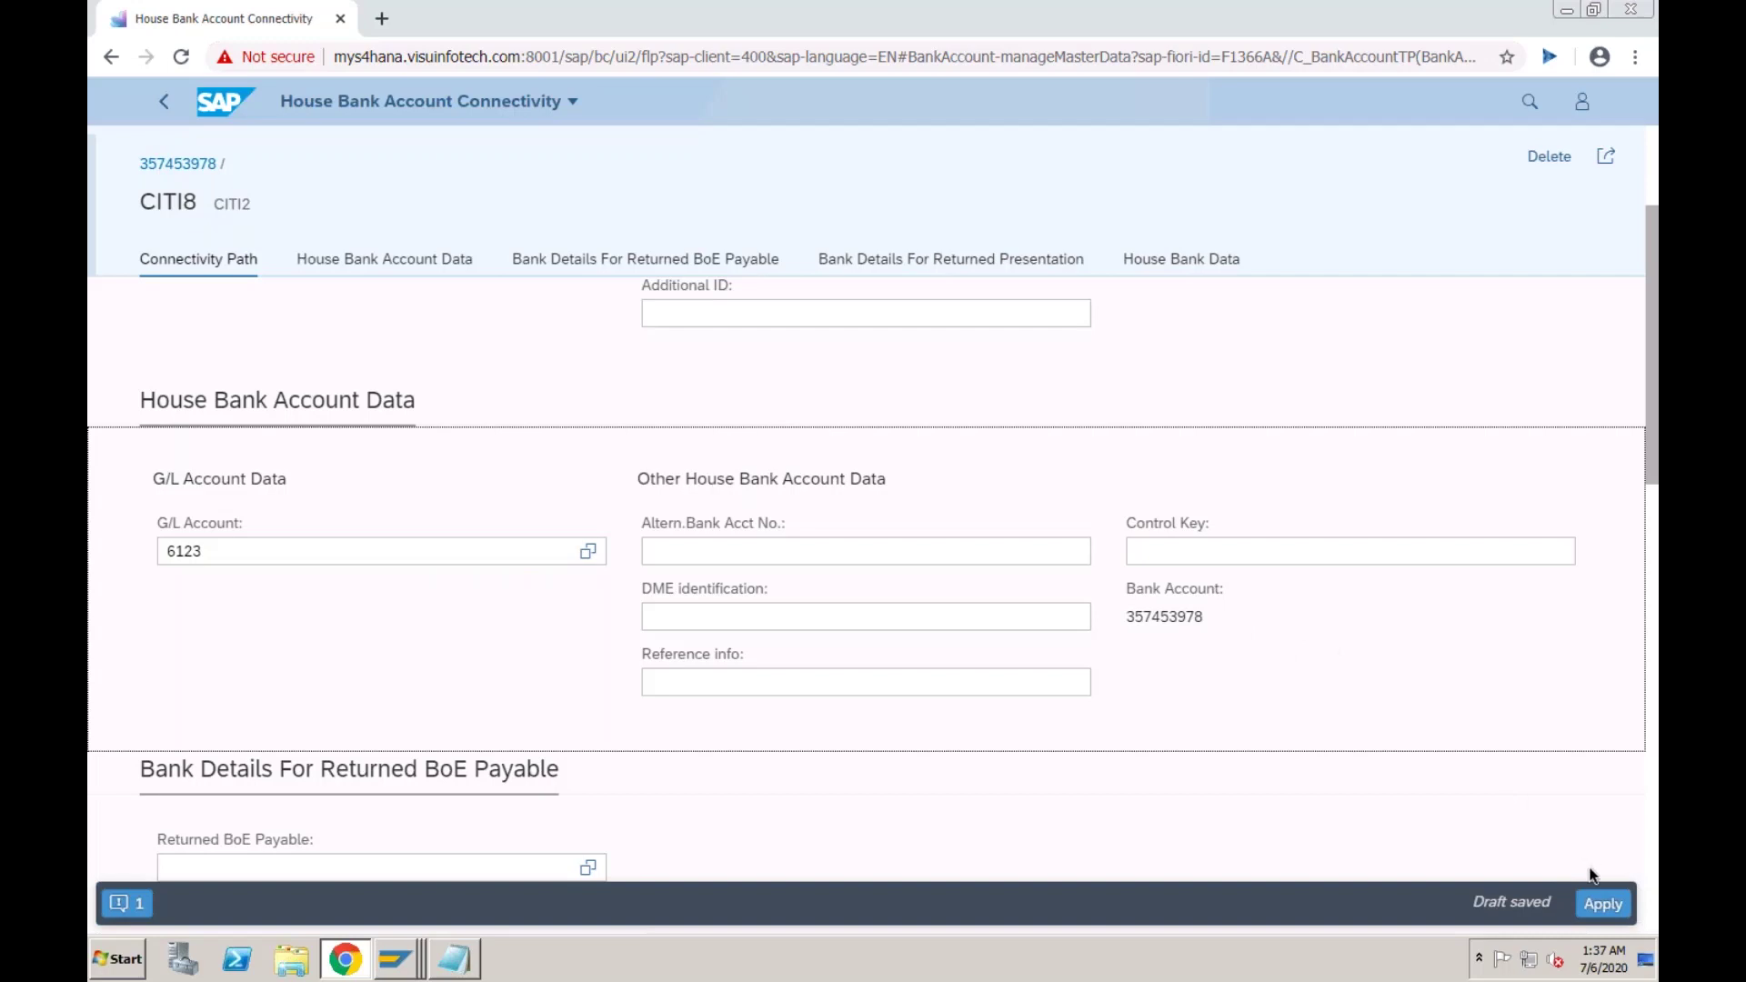
left_click(1591, 907)
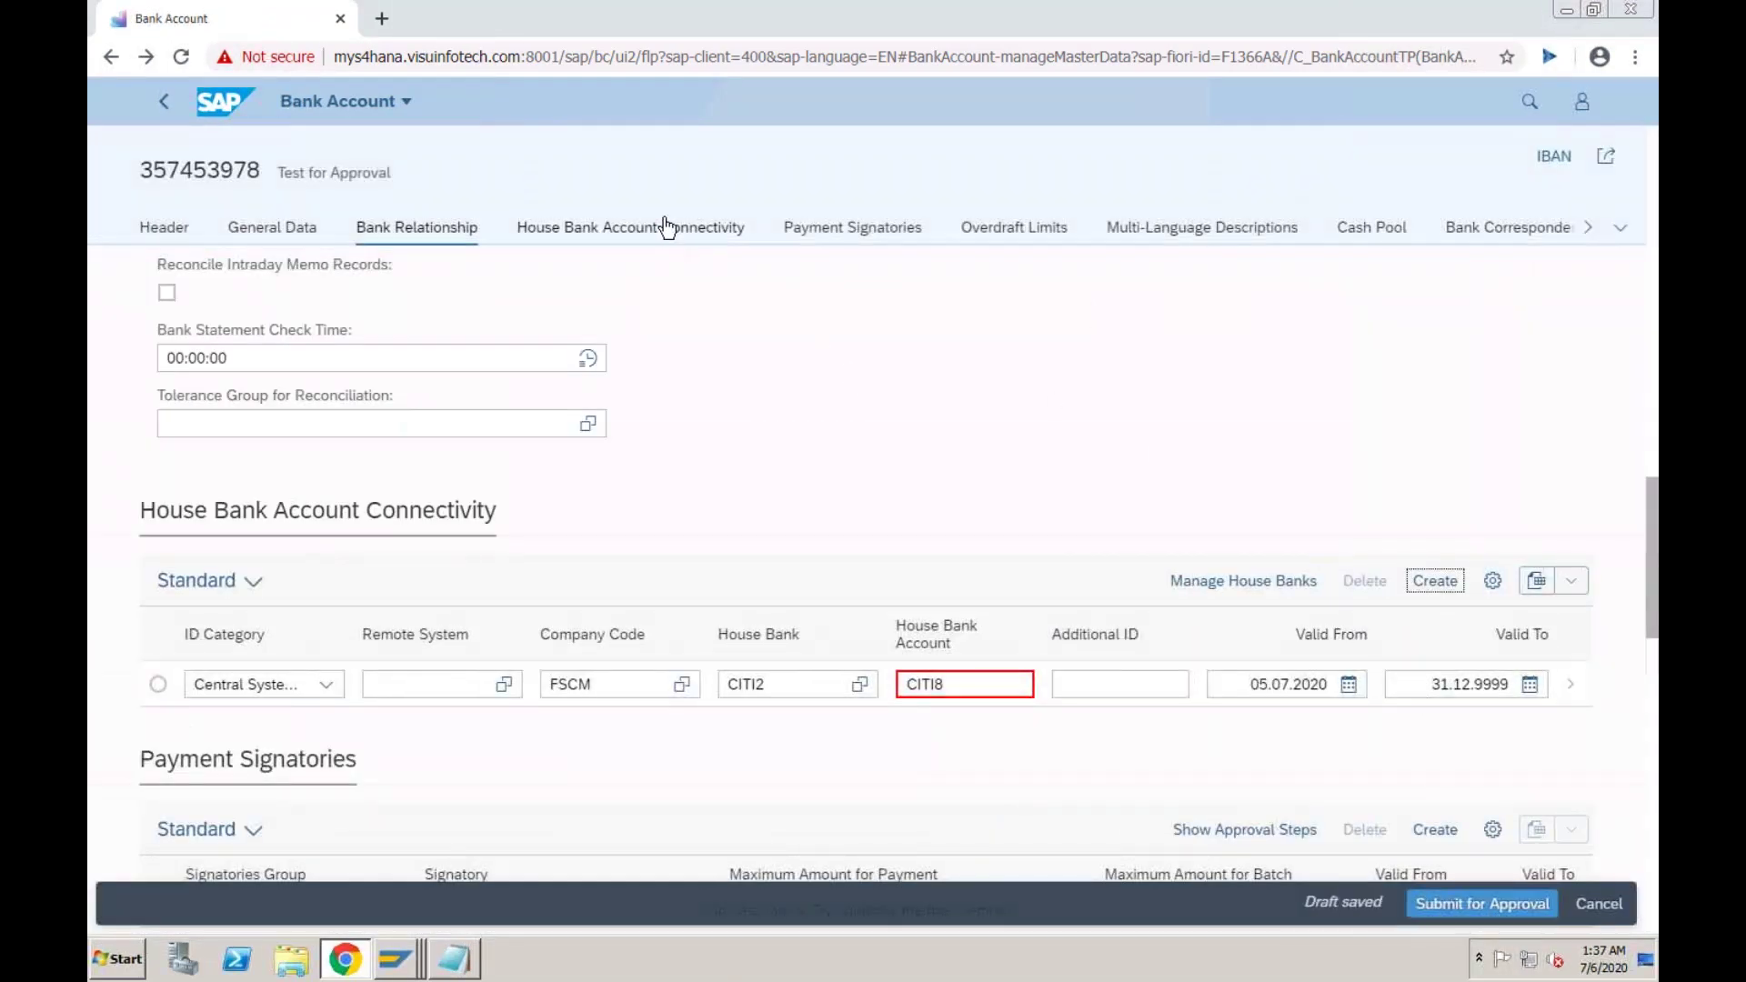
- Change the connectivity row's house bank account to CITI7
left_click(987, 684)
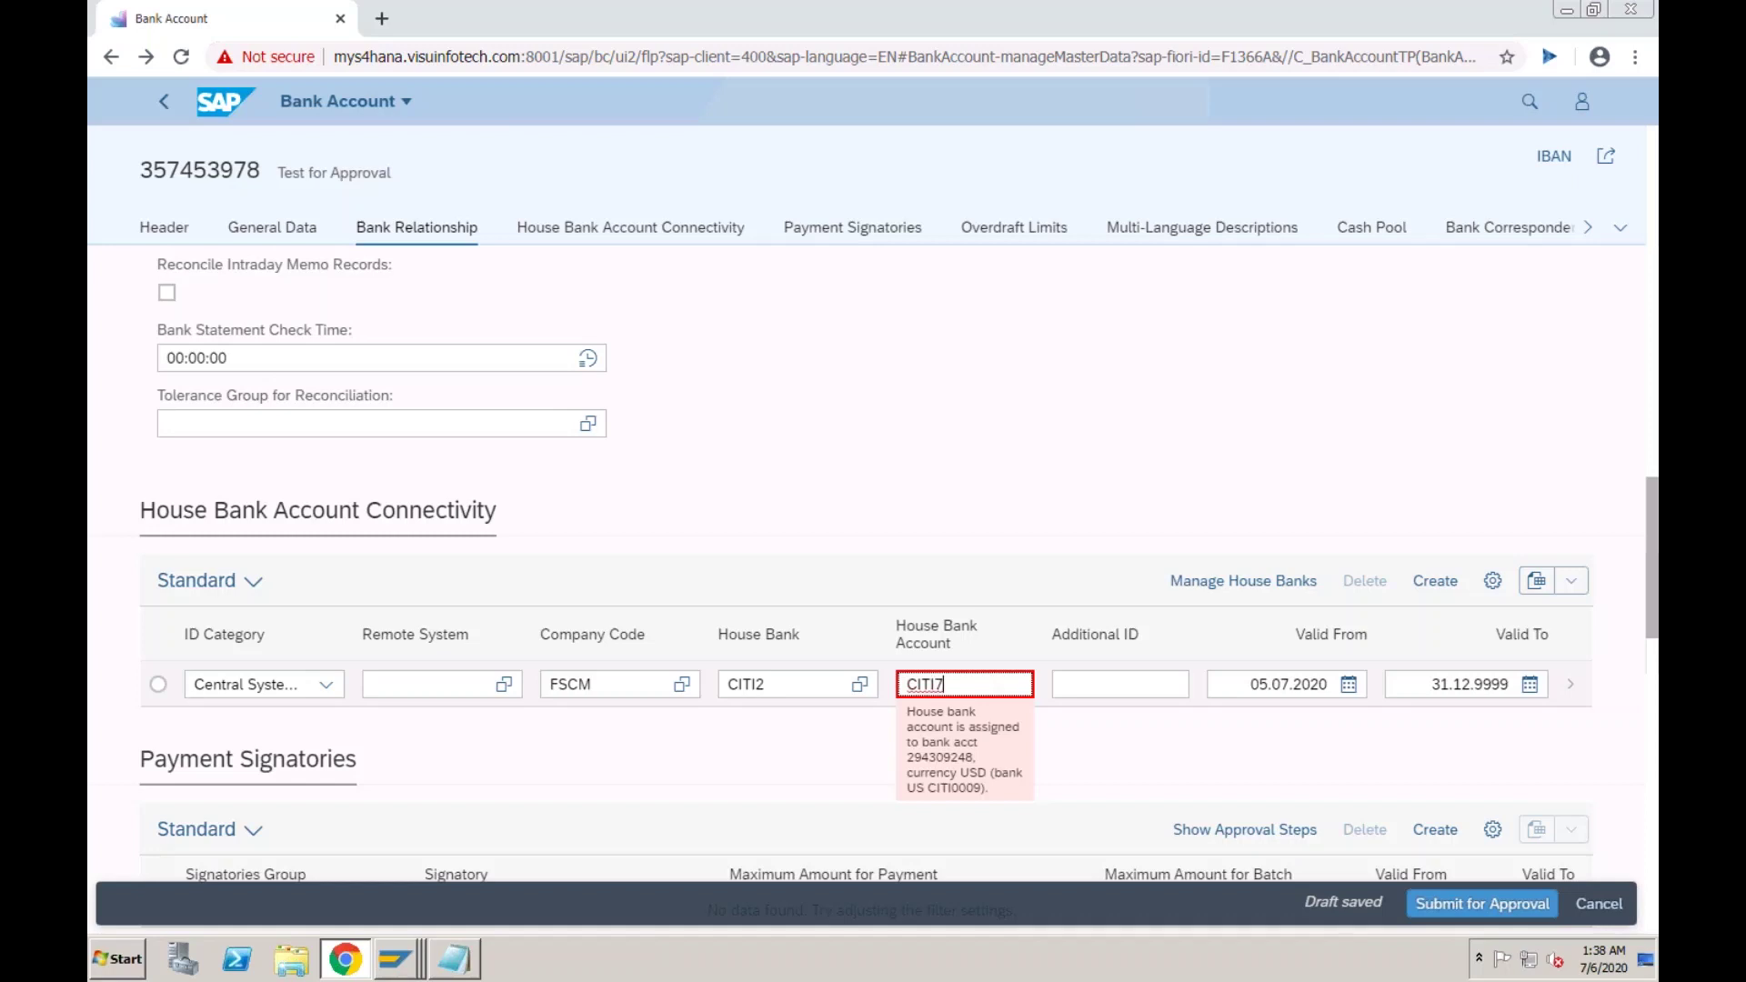
key("Tab")
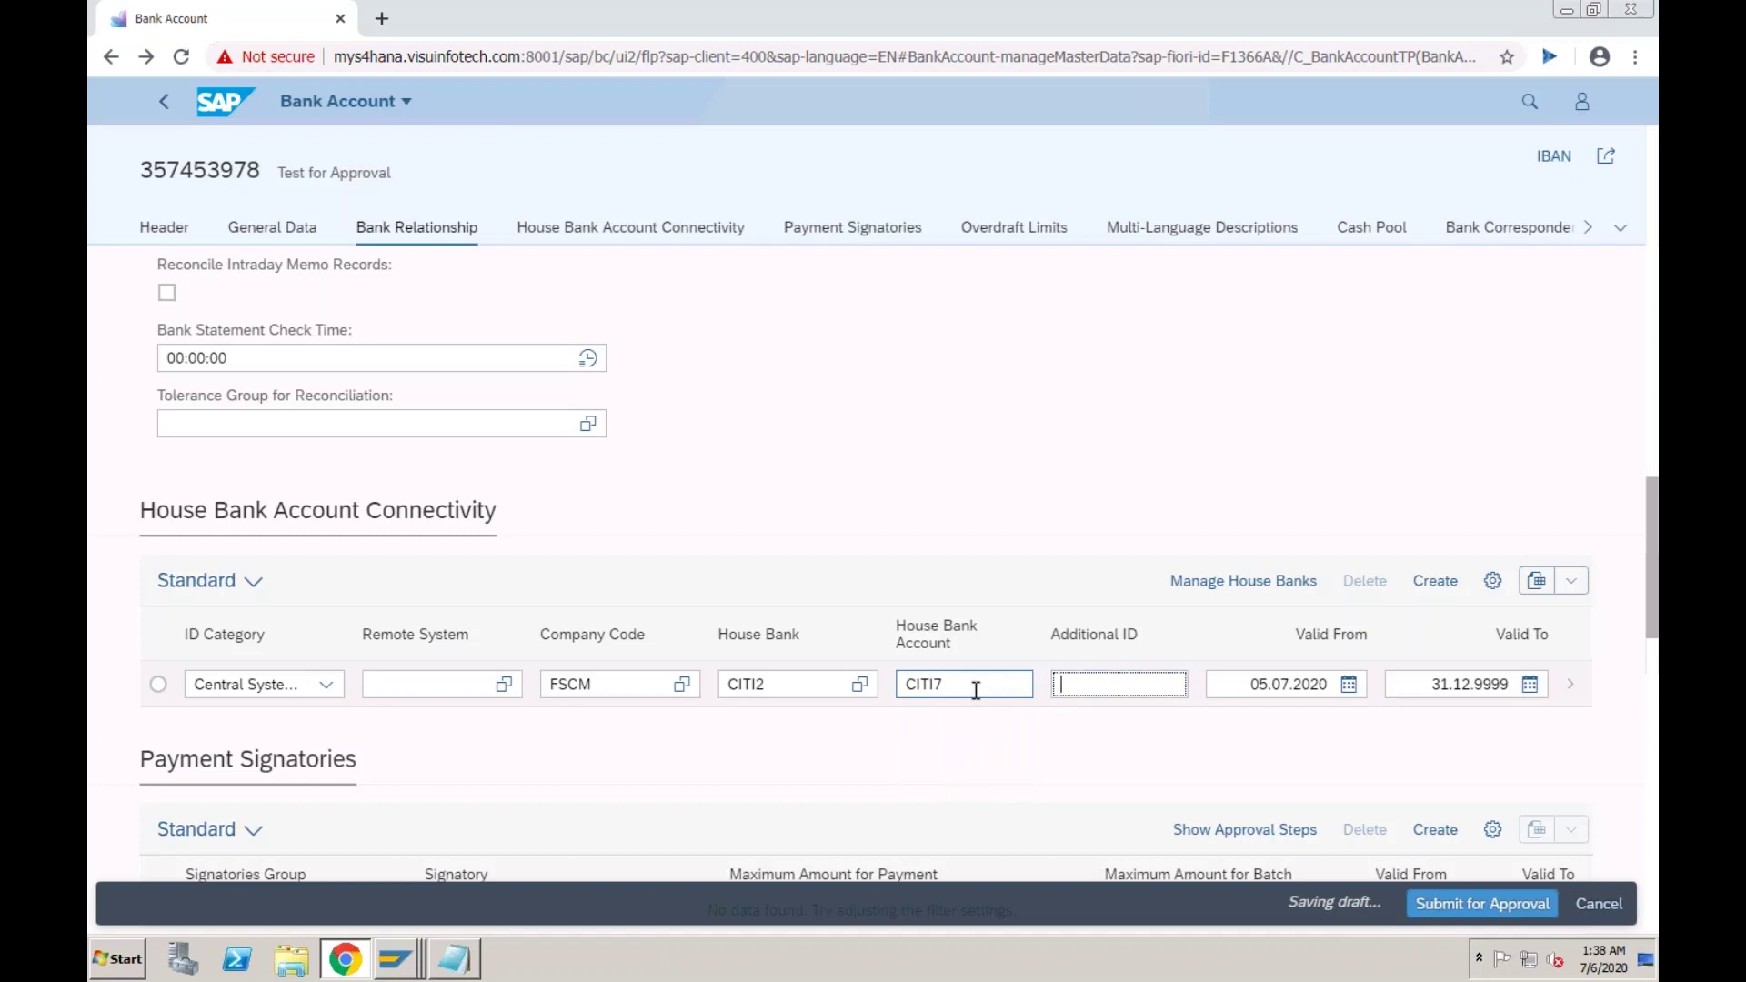
left_click(976, 689)
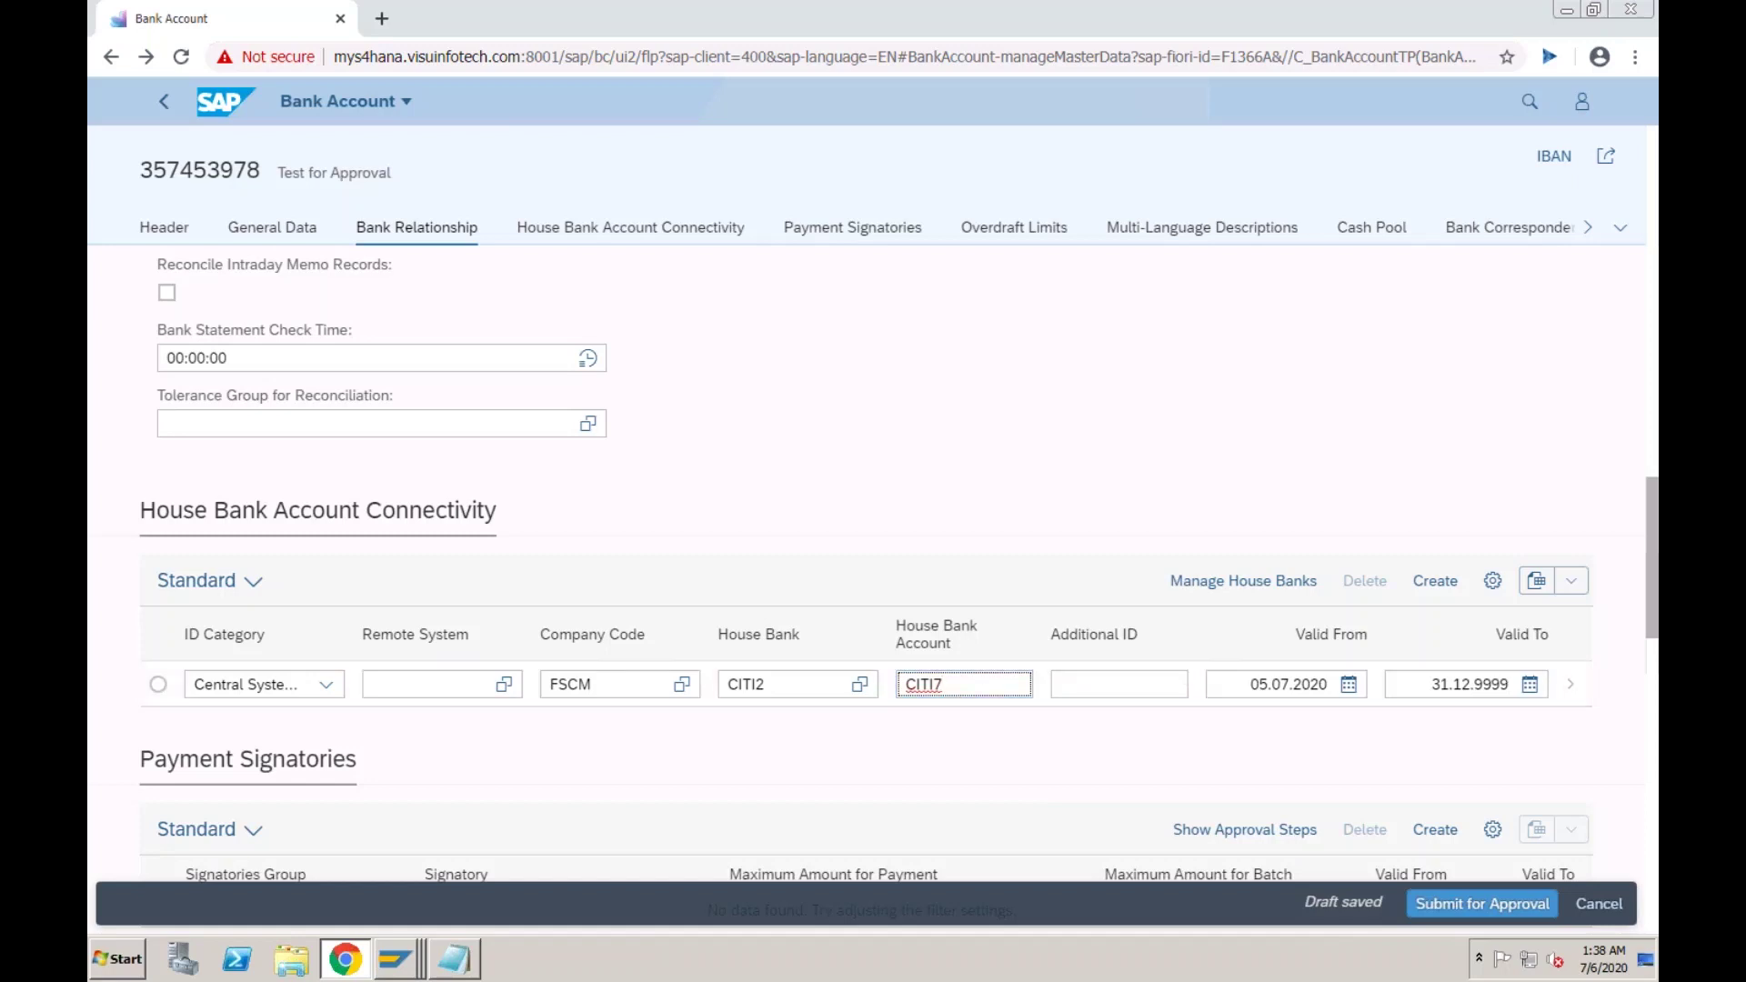
- Return to the header and check bank key CITI0009
left_click_drag(1651, 549, 1649, 574)
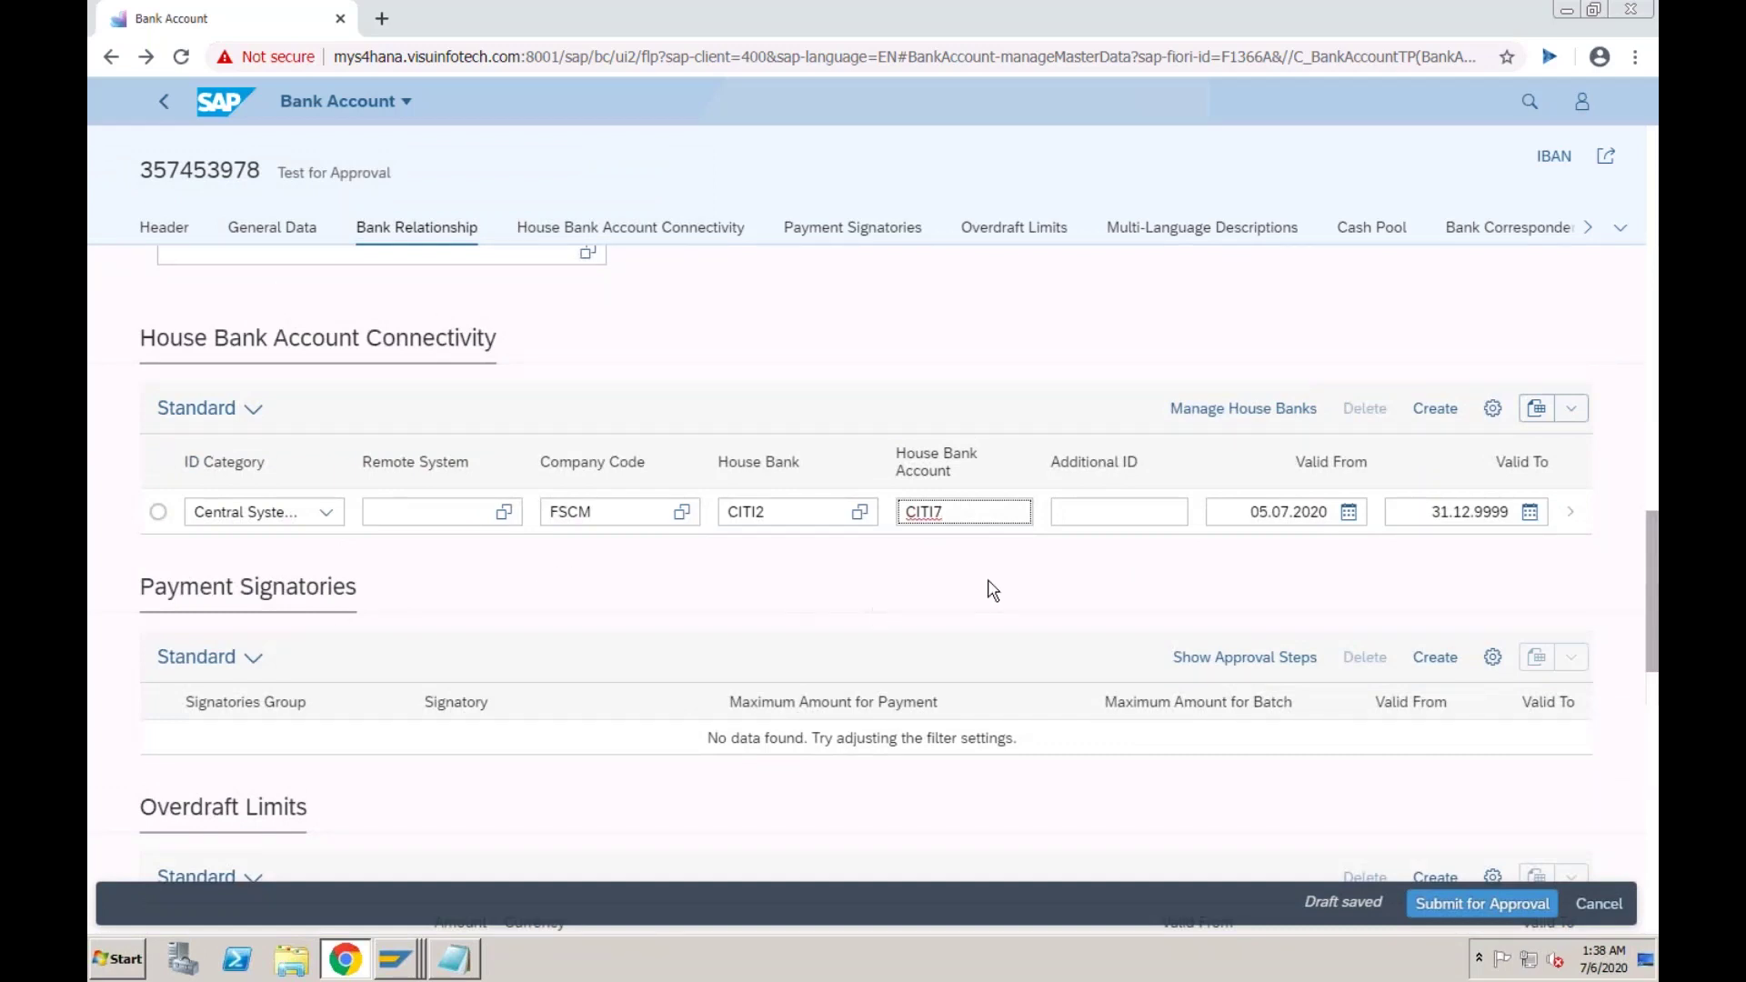
left_click(1653, 493)
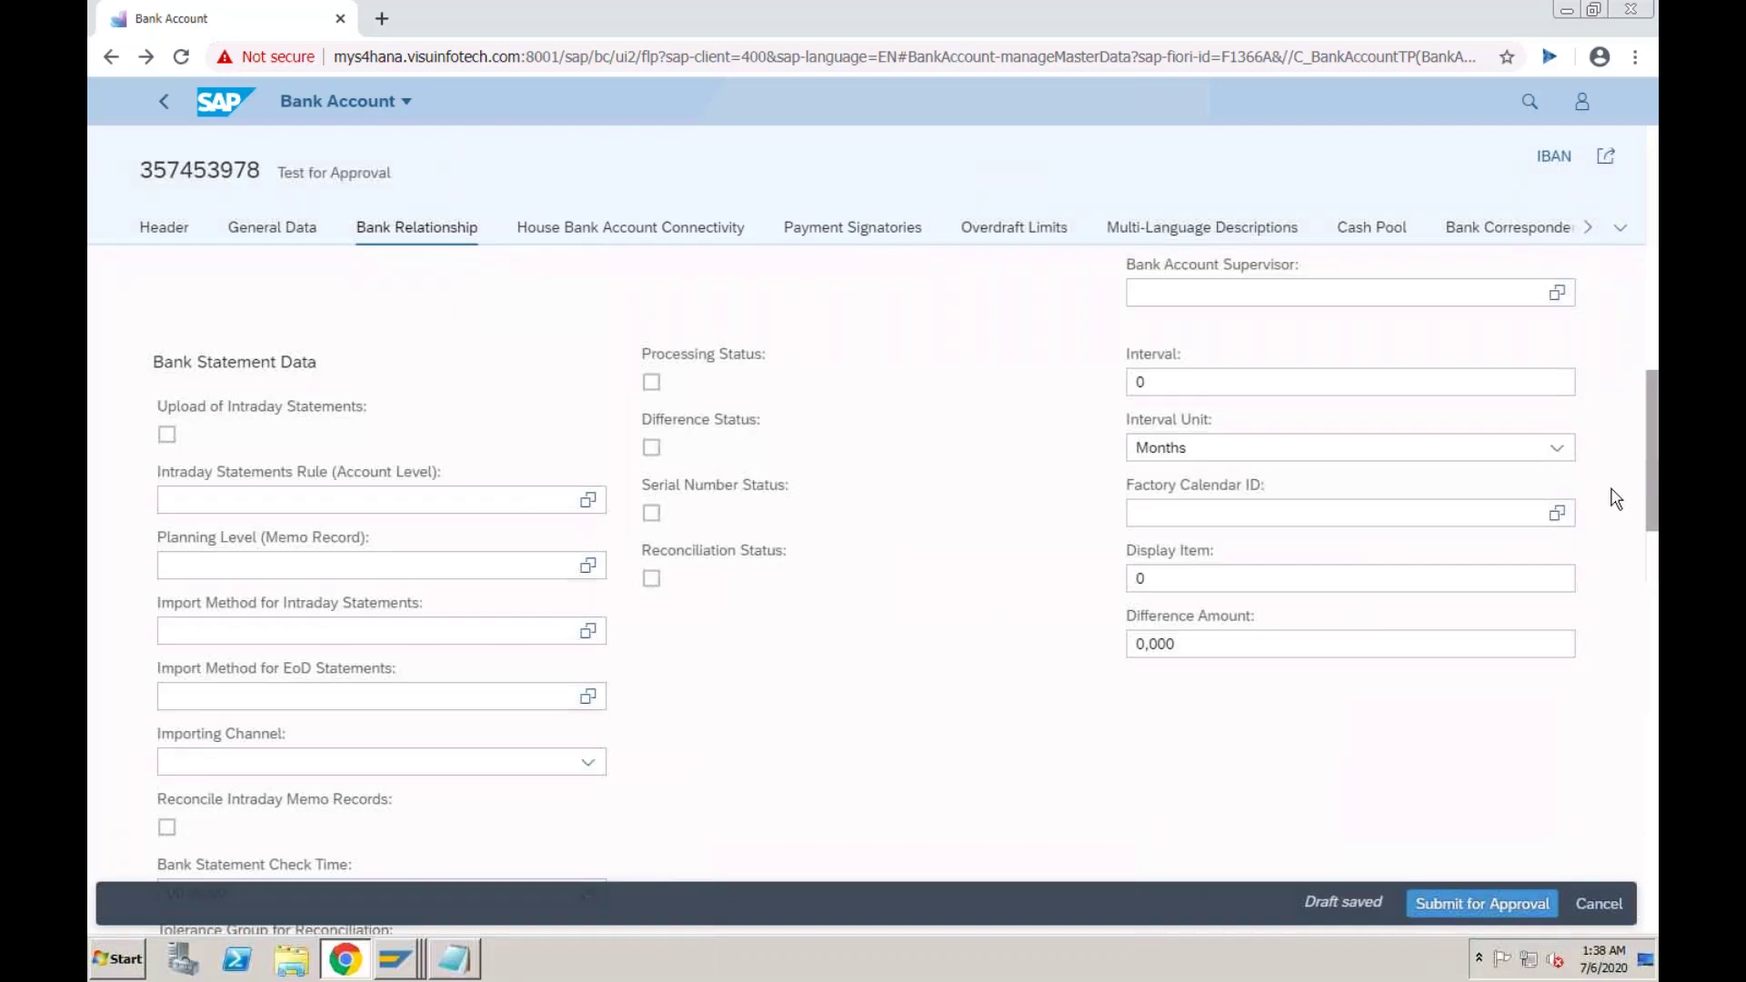
left_click(1653, 283)
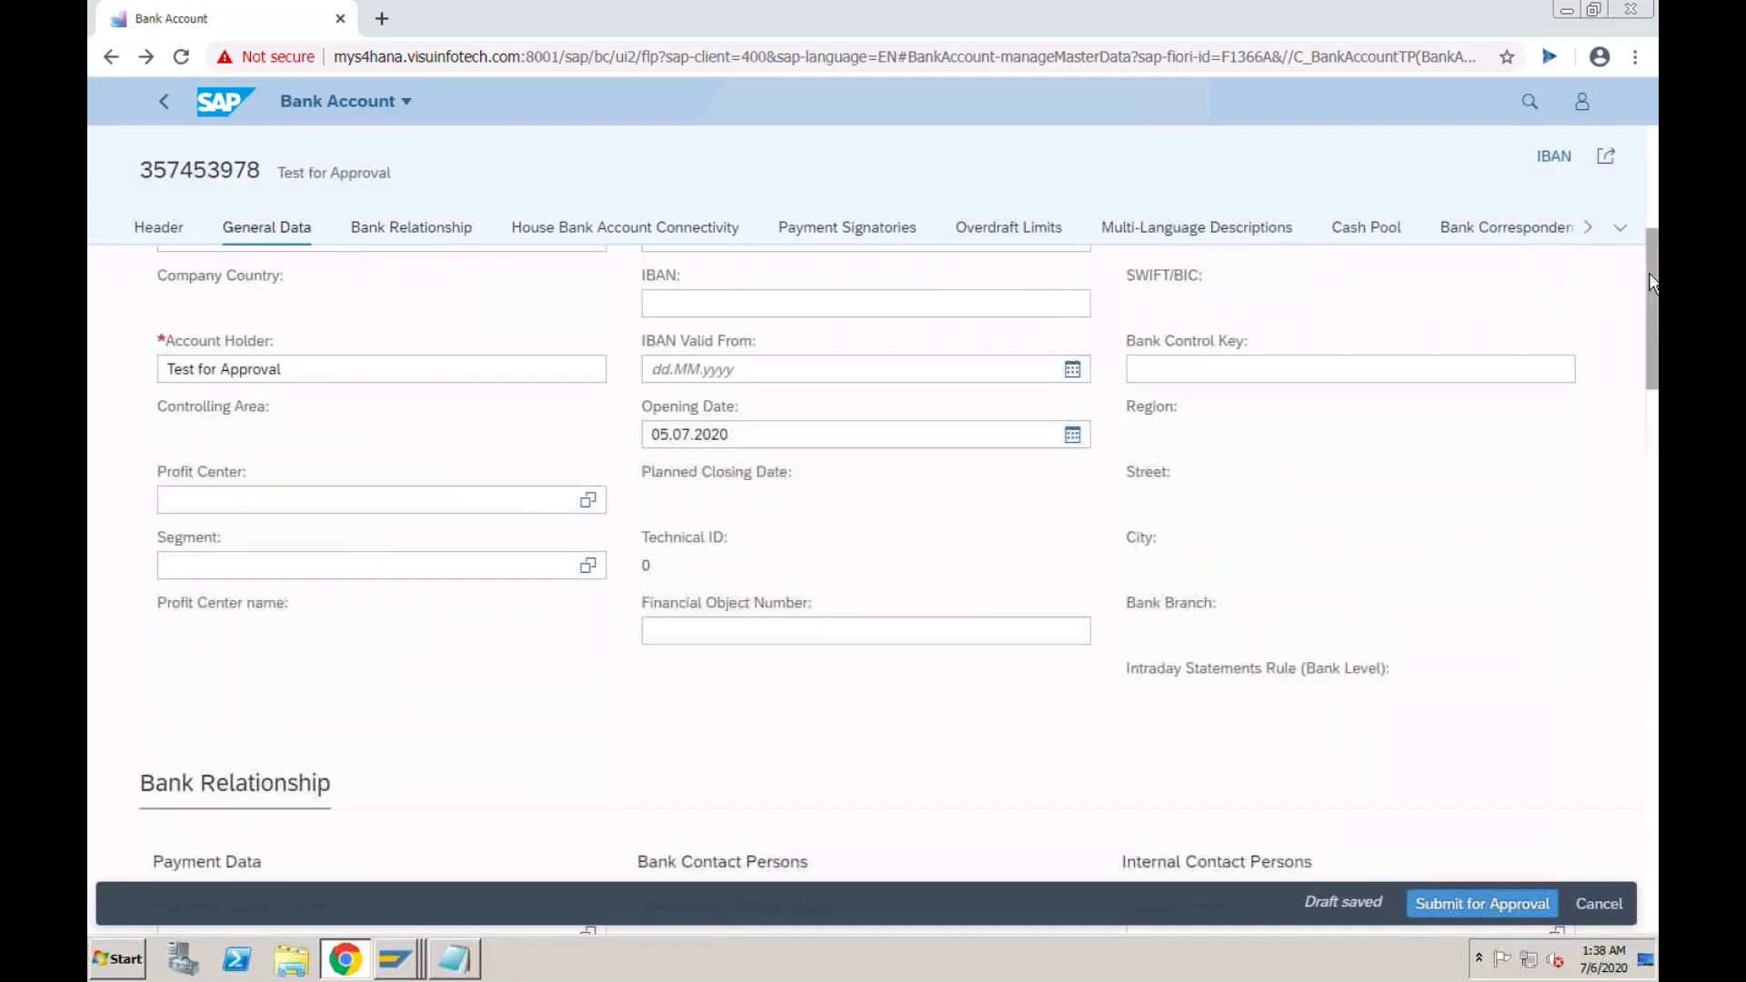
left_click(1653, 227)
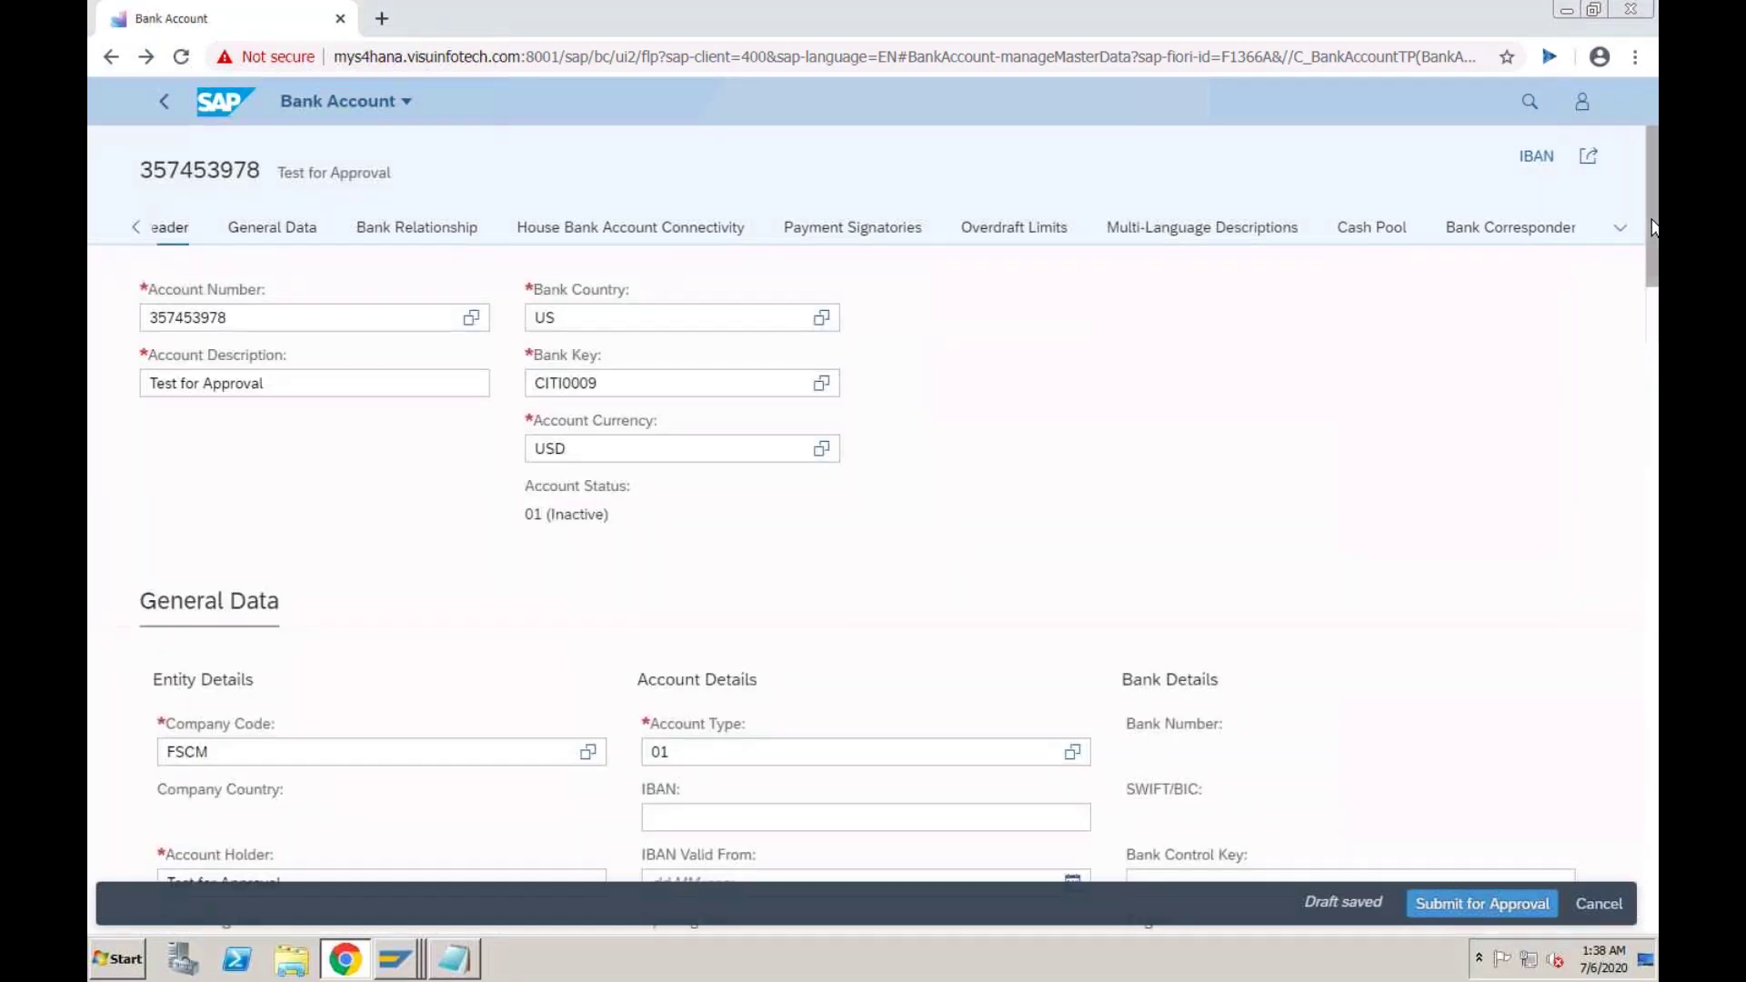
left_click(638, 386)
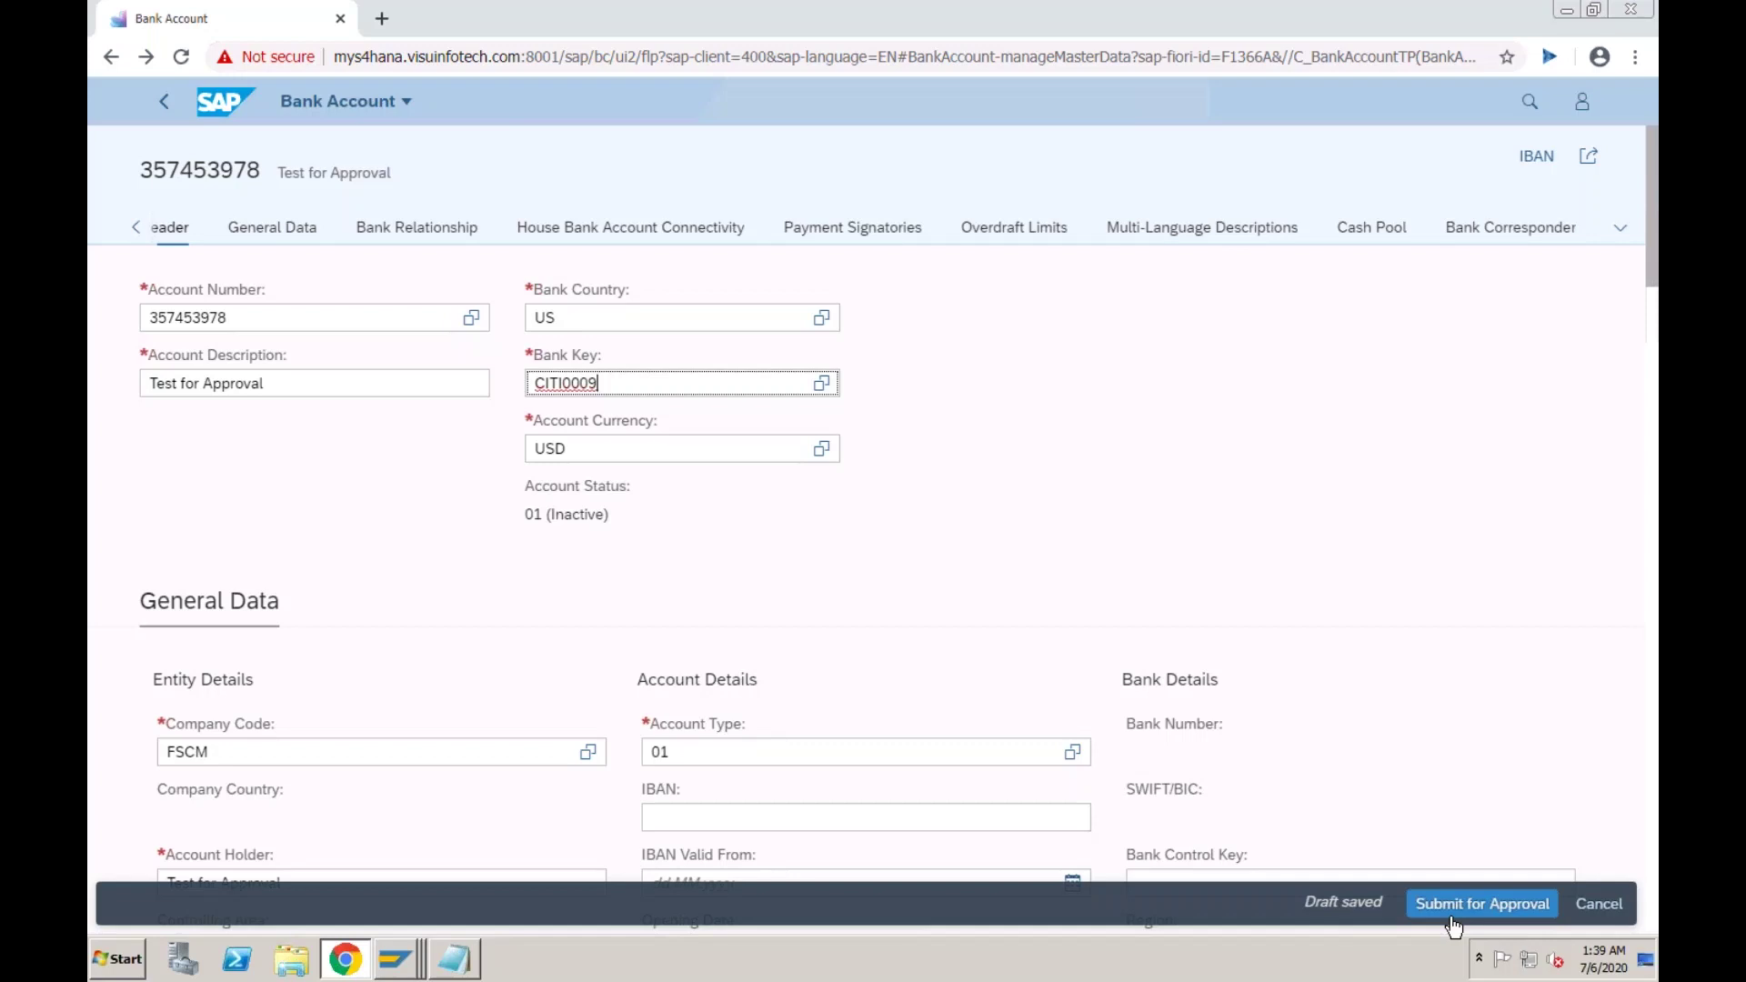
left_click(1461, 921)
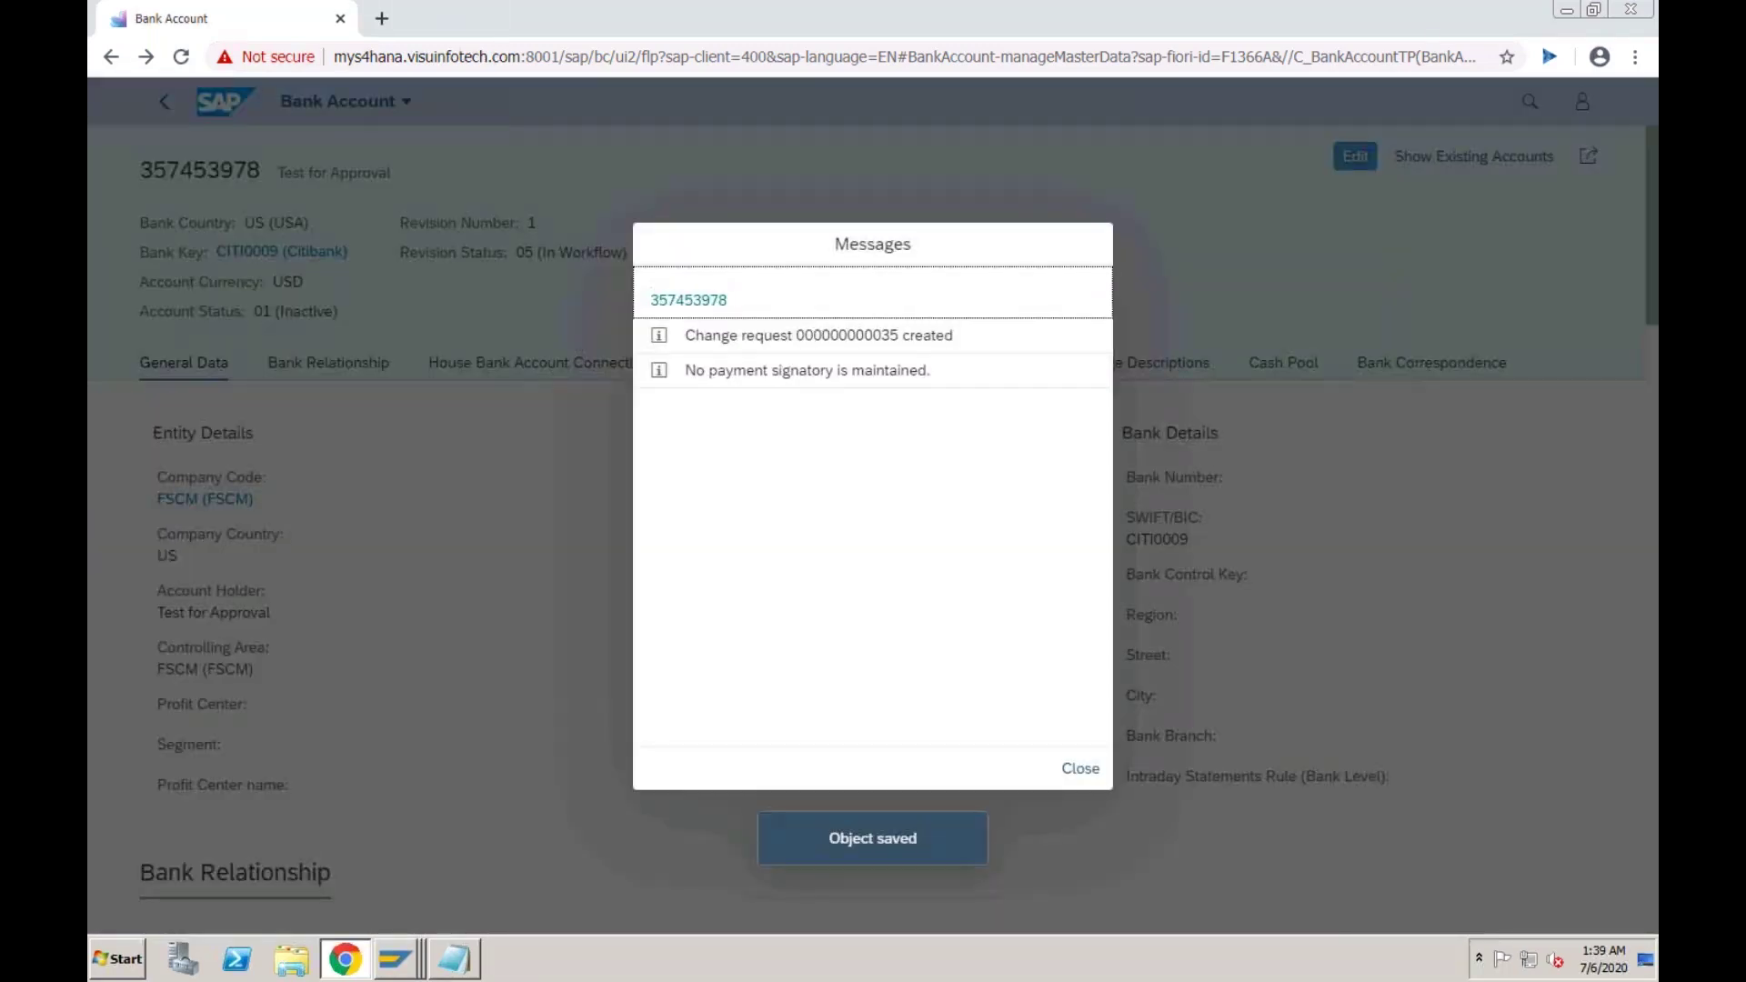
left_click(880, 336)
left_click_drag(899, 336, 798, 334)
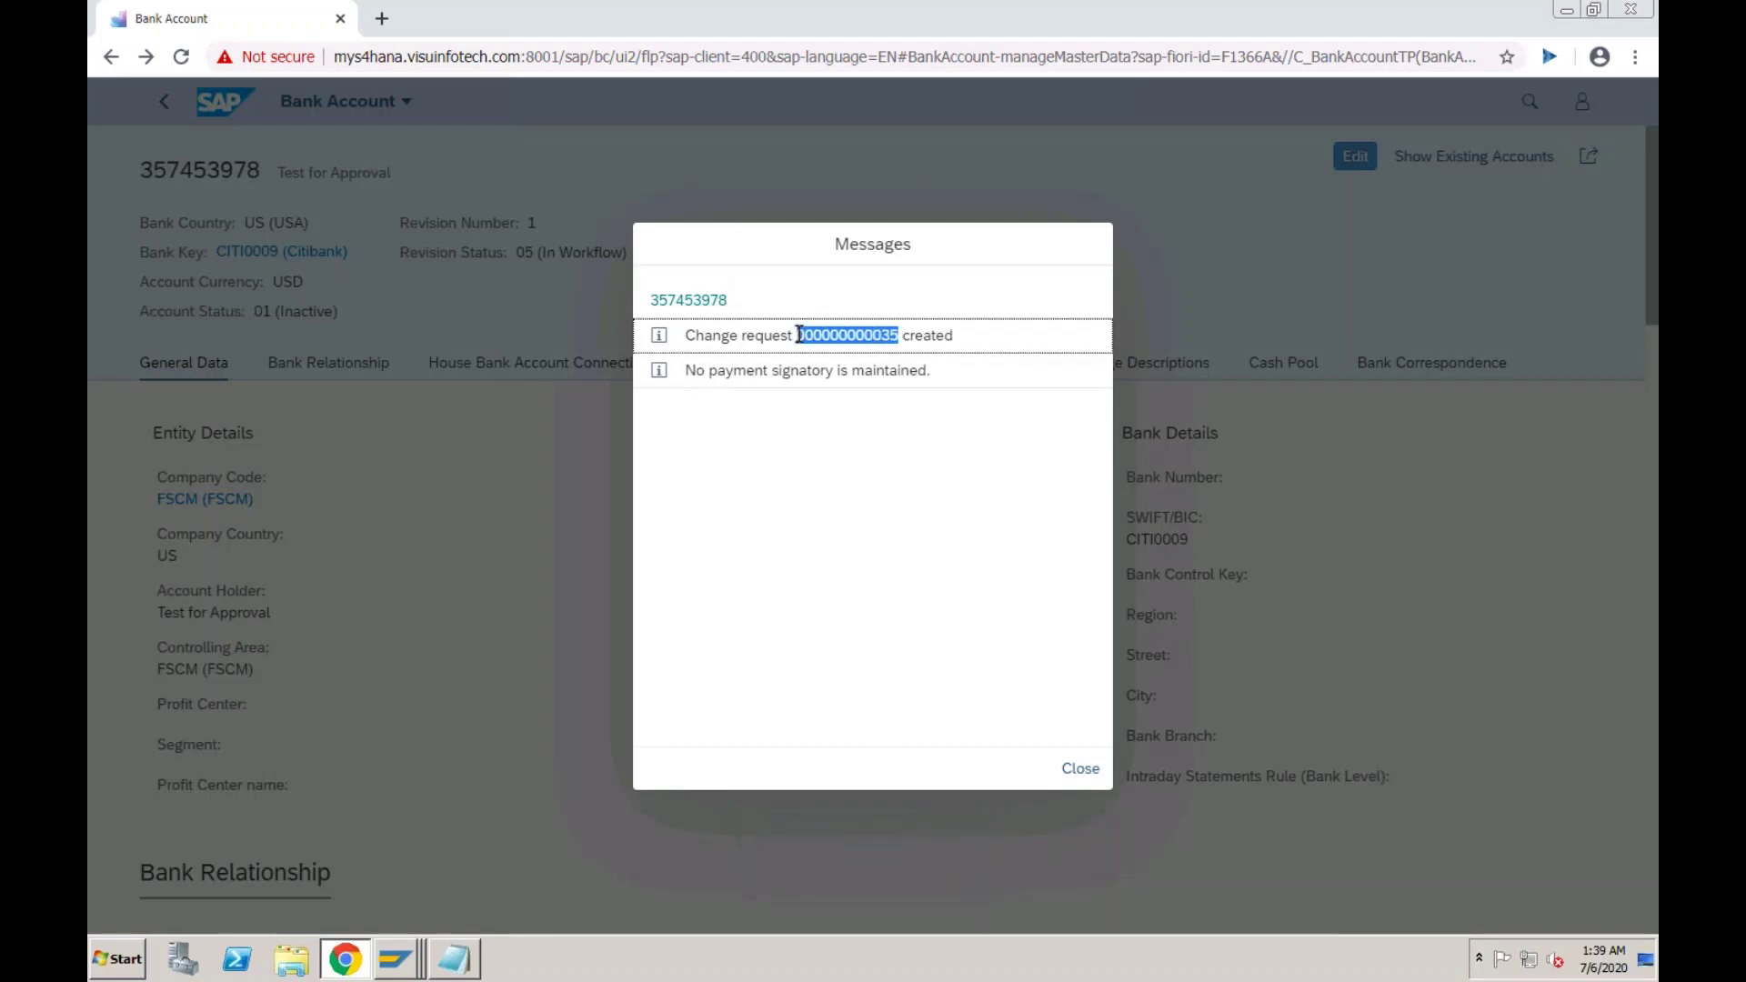
left_click(397, 960)
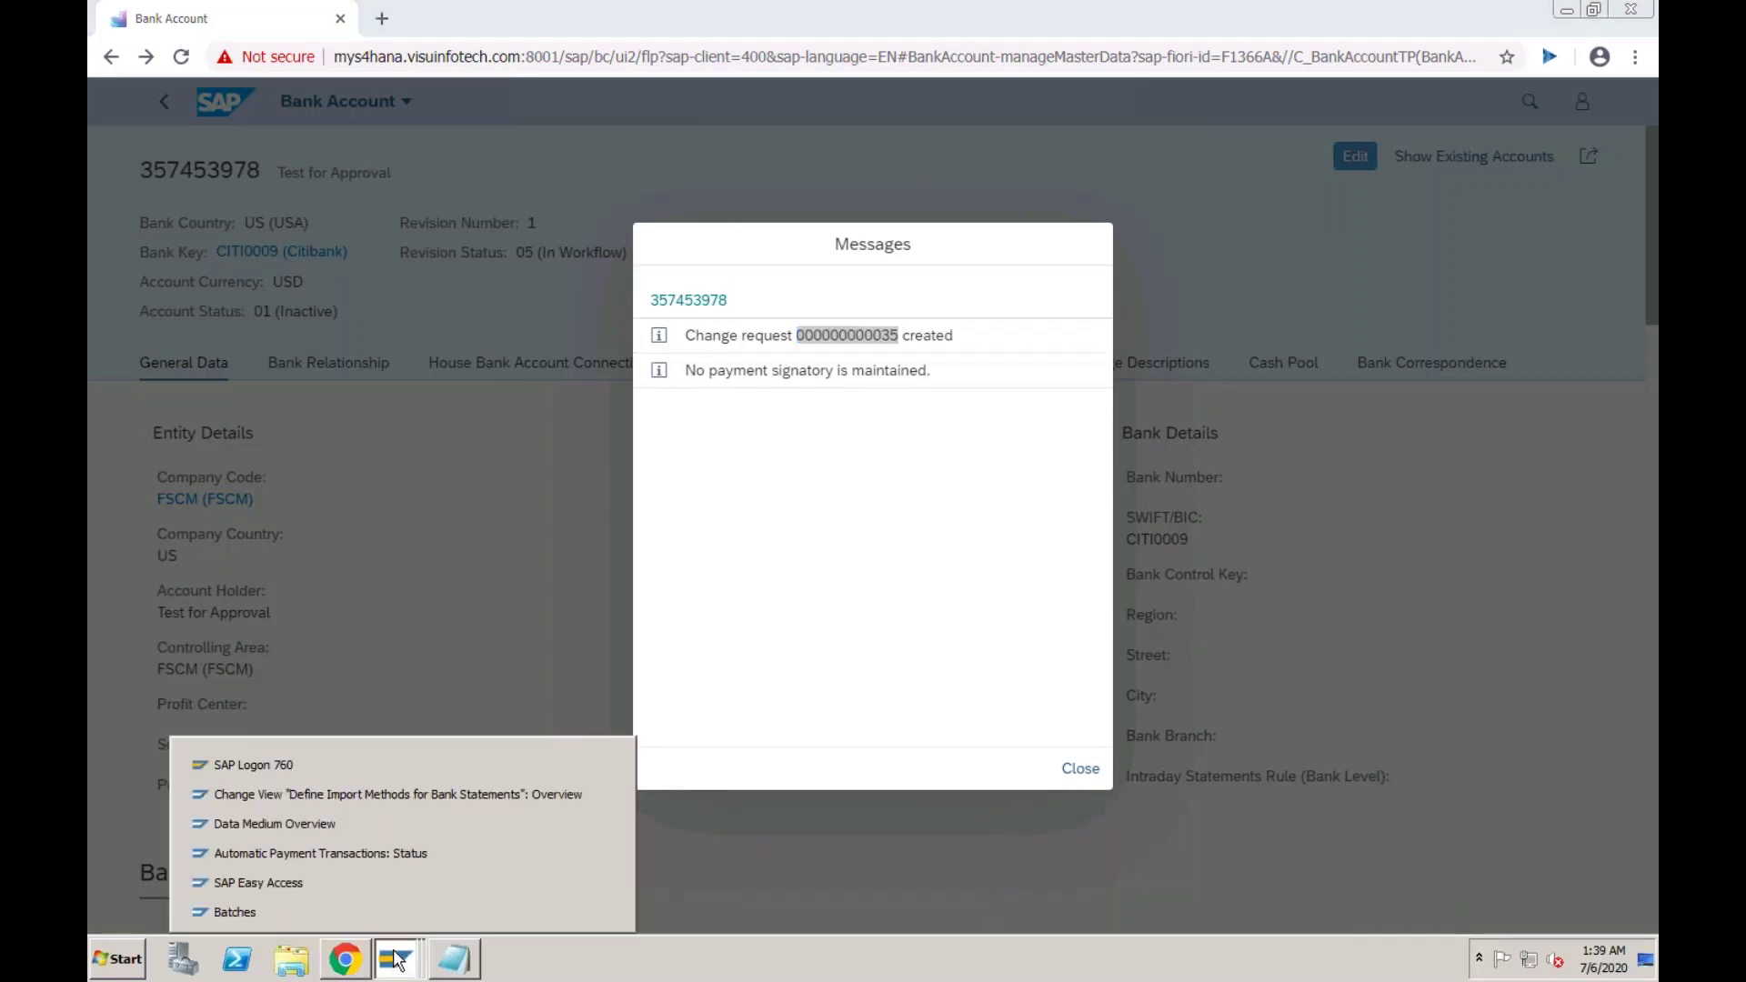
- Return from the import methods settings to the Display IMG customizing tree
left_click(423, 794)
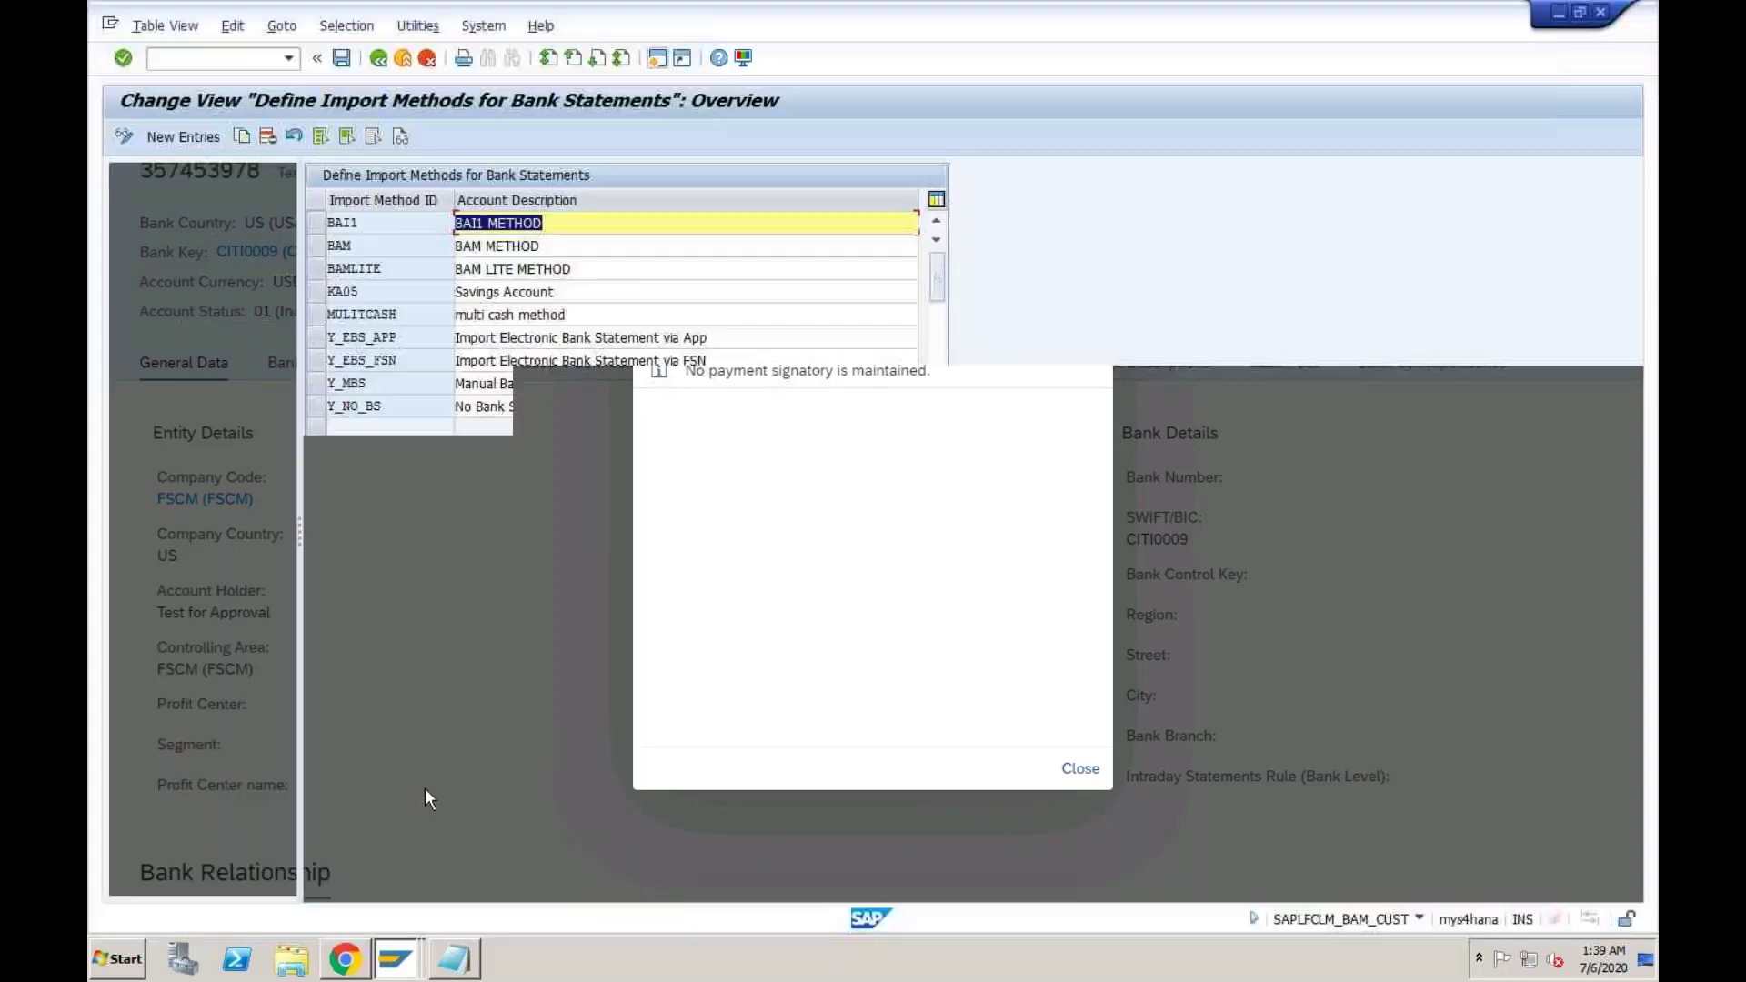
left_click(378, 58)
left_click(378, 58)
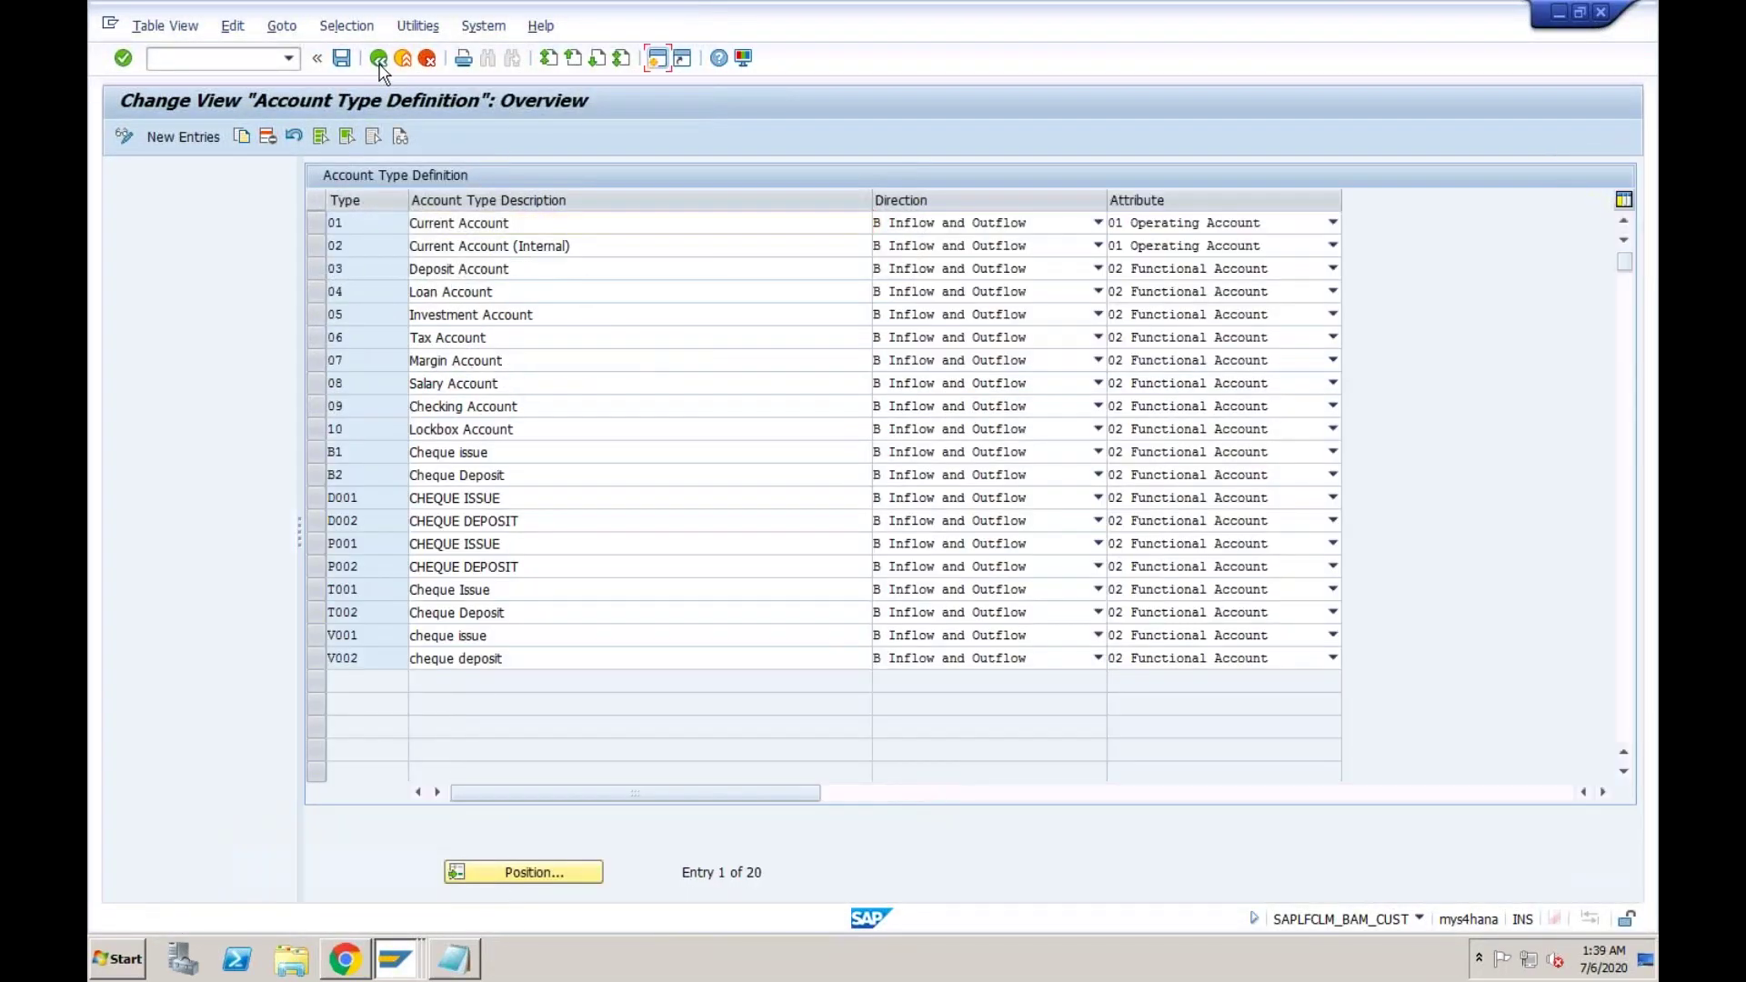
- Confirm Assign Number Ranges shows 01 for change requests and technical IDs, then return to the browser
left_click(287, 570)
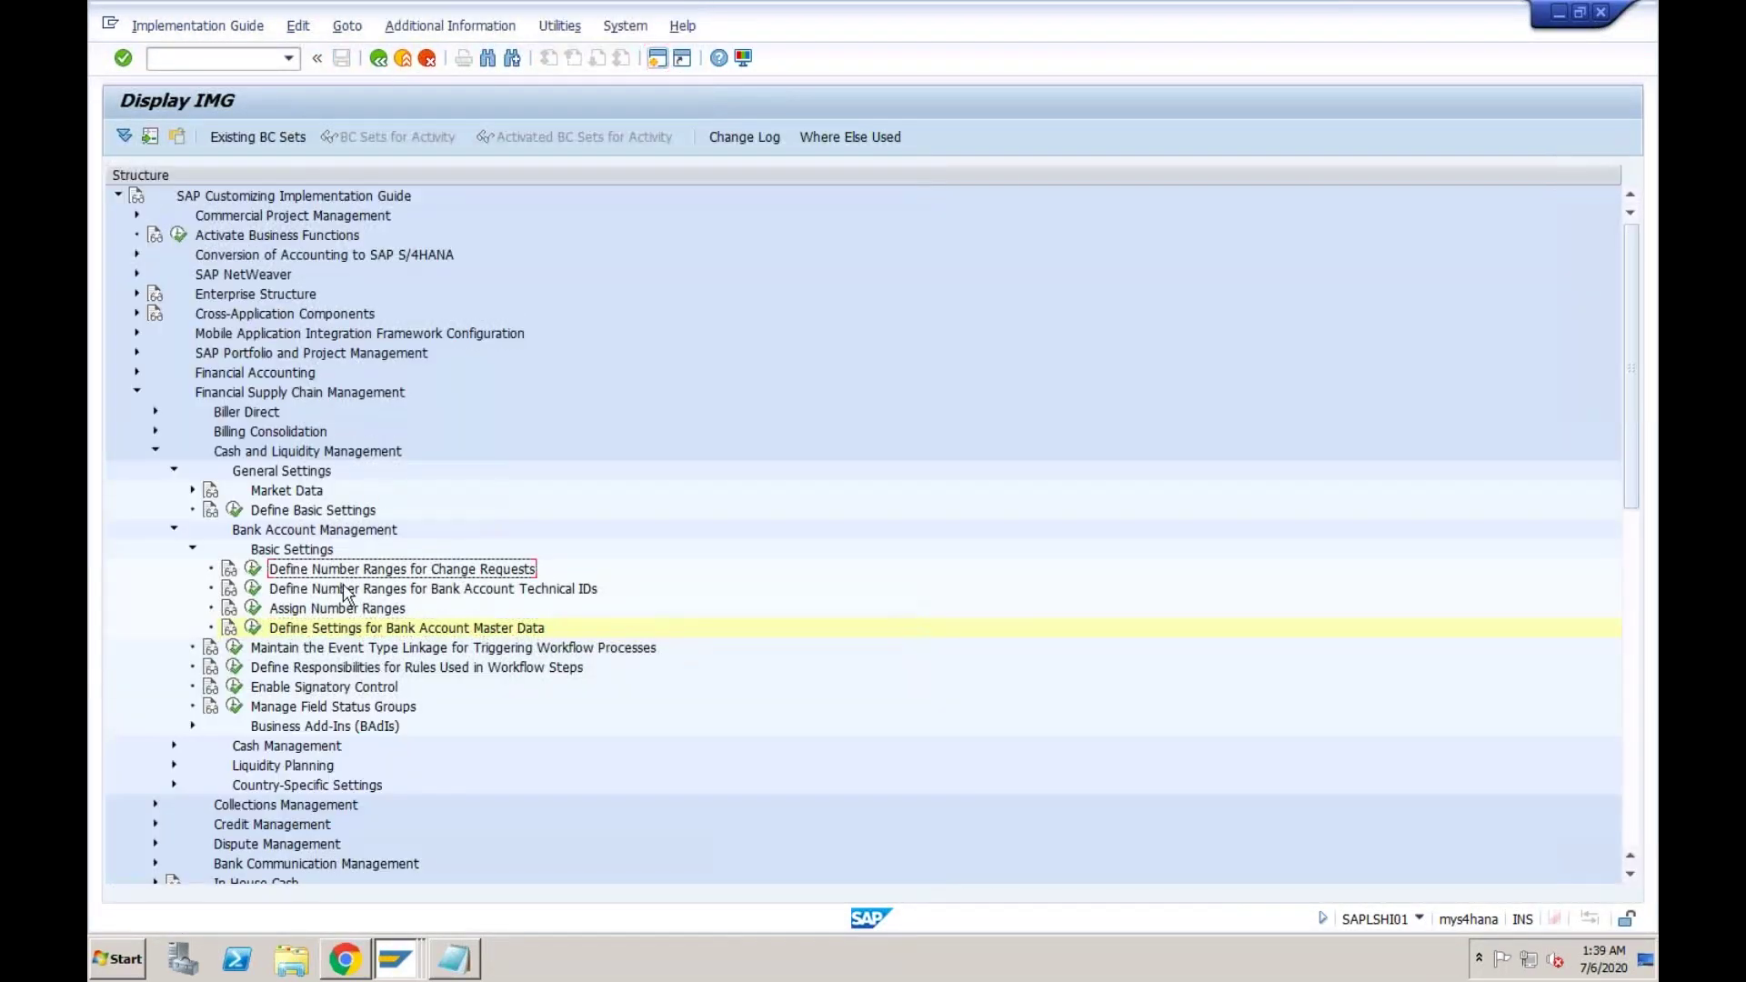
left_click(286, 590)
left_click(253, 607)
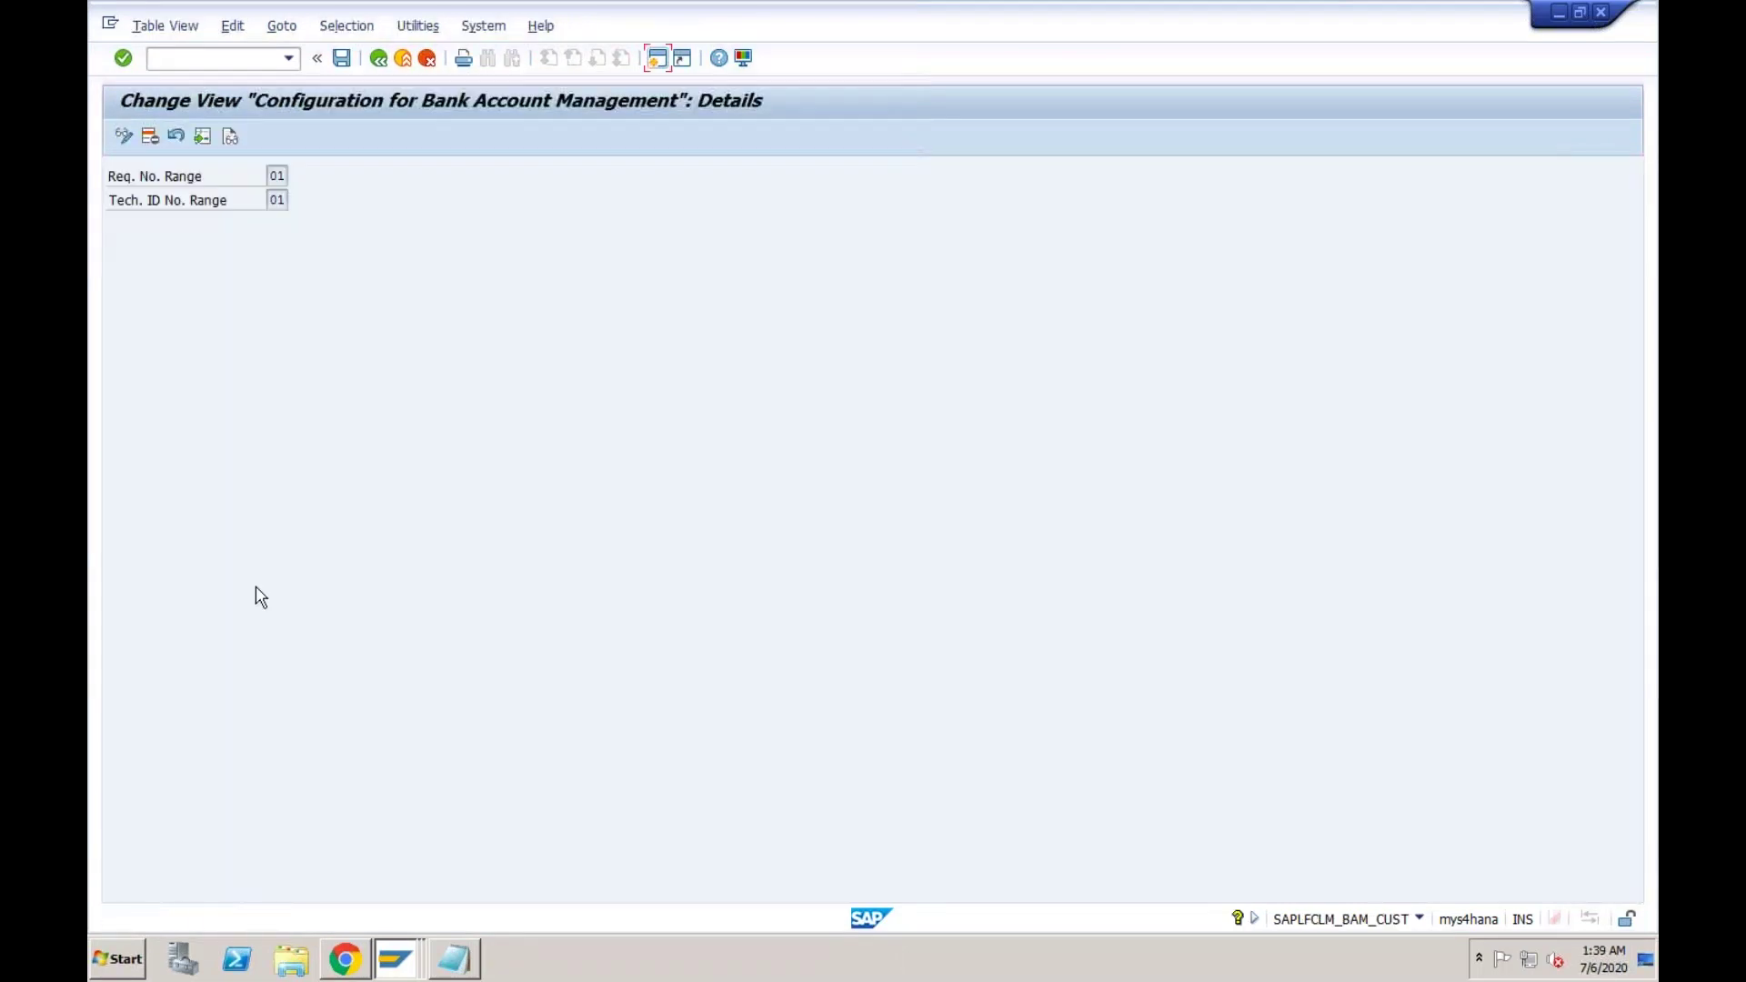
left_click(379, 60)
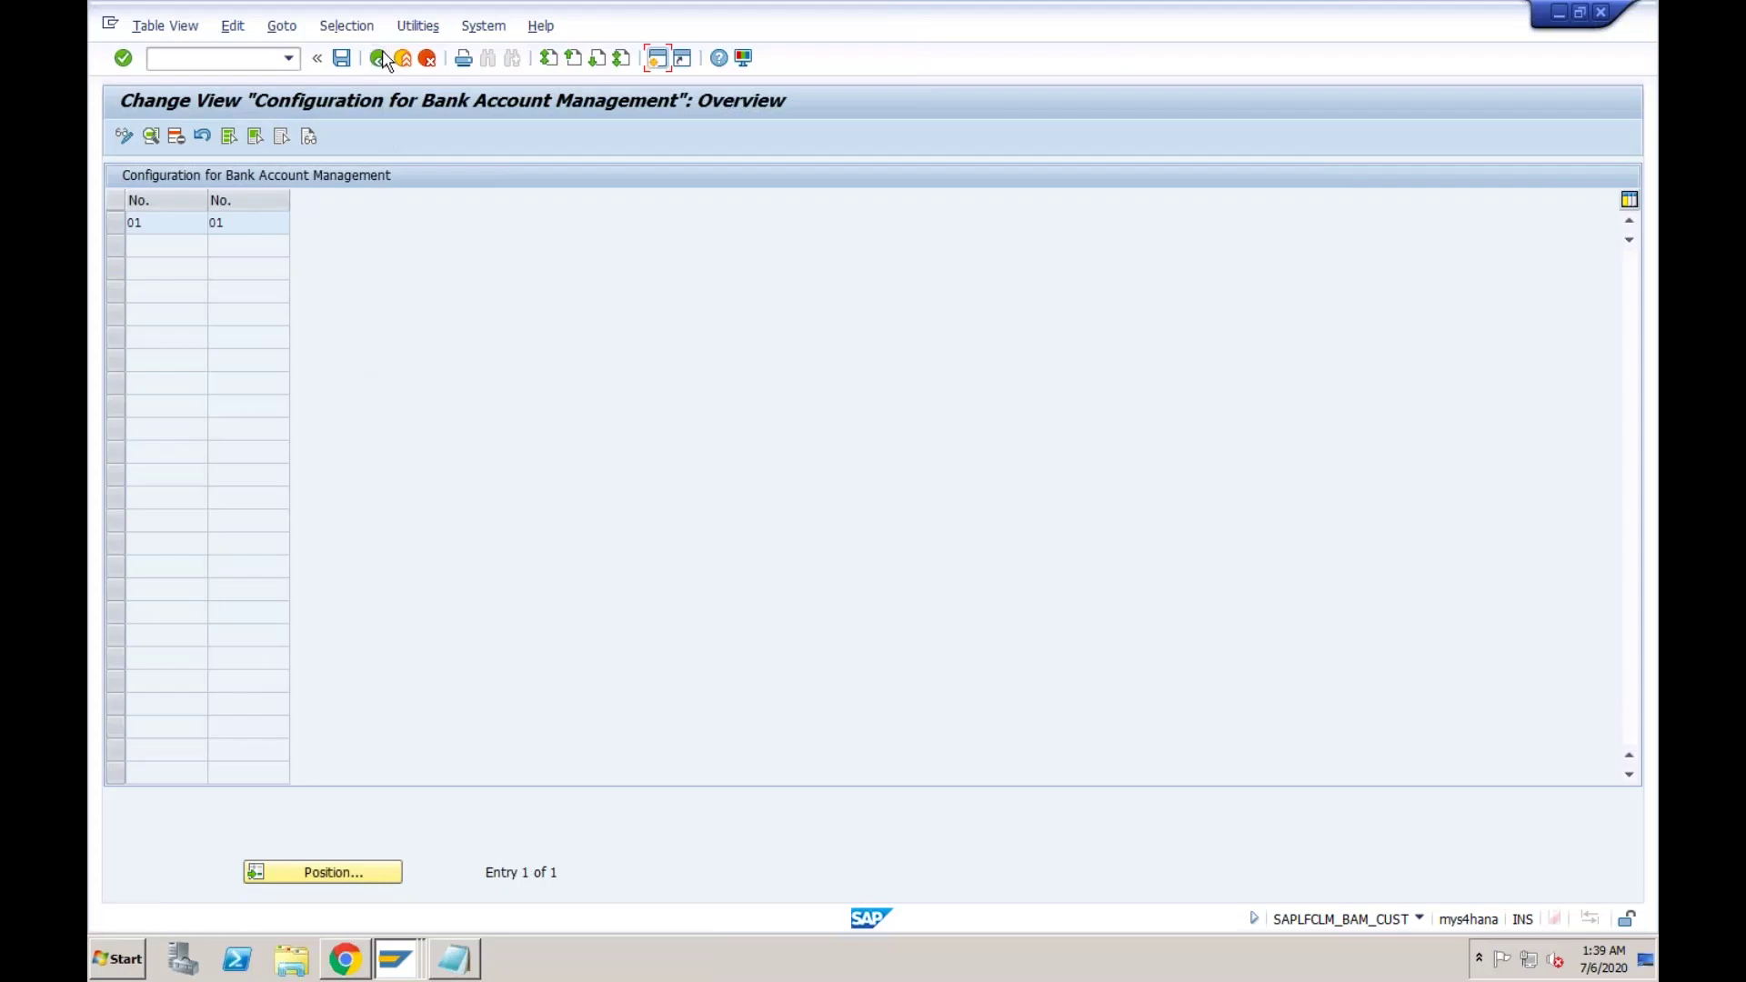
left_click(381, 60)
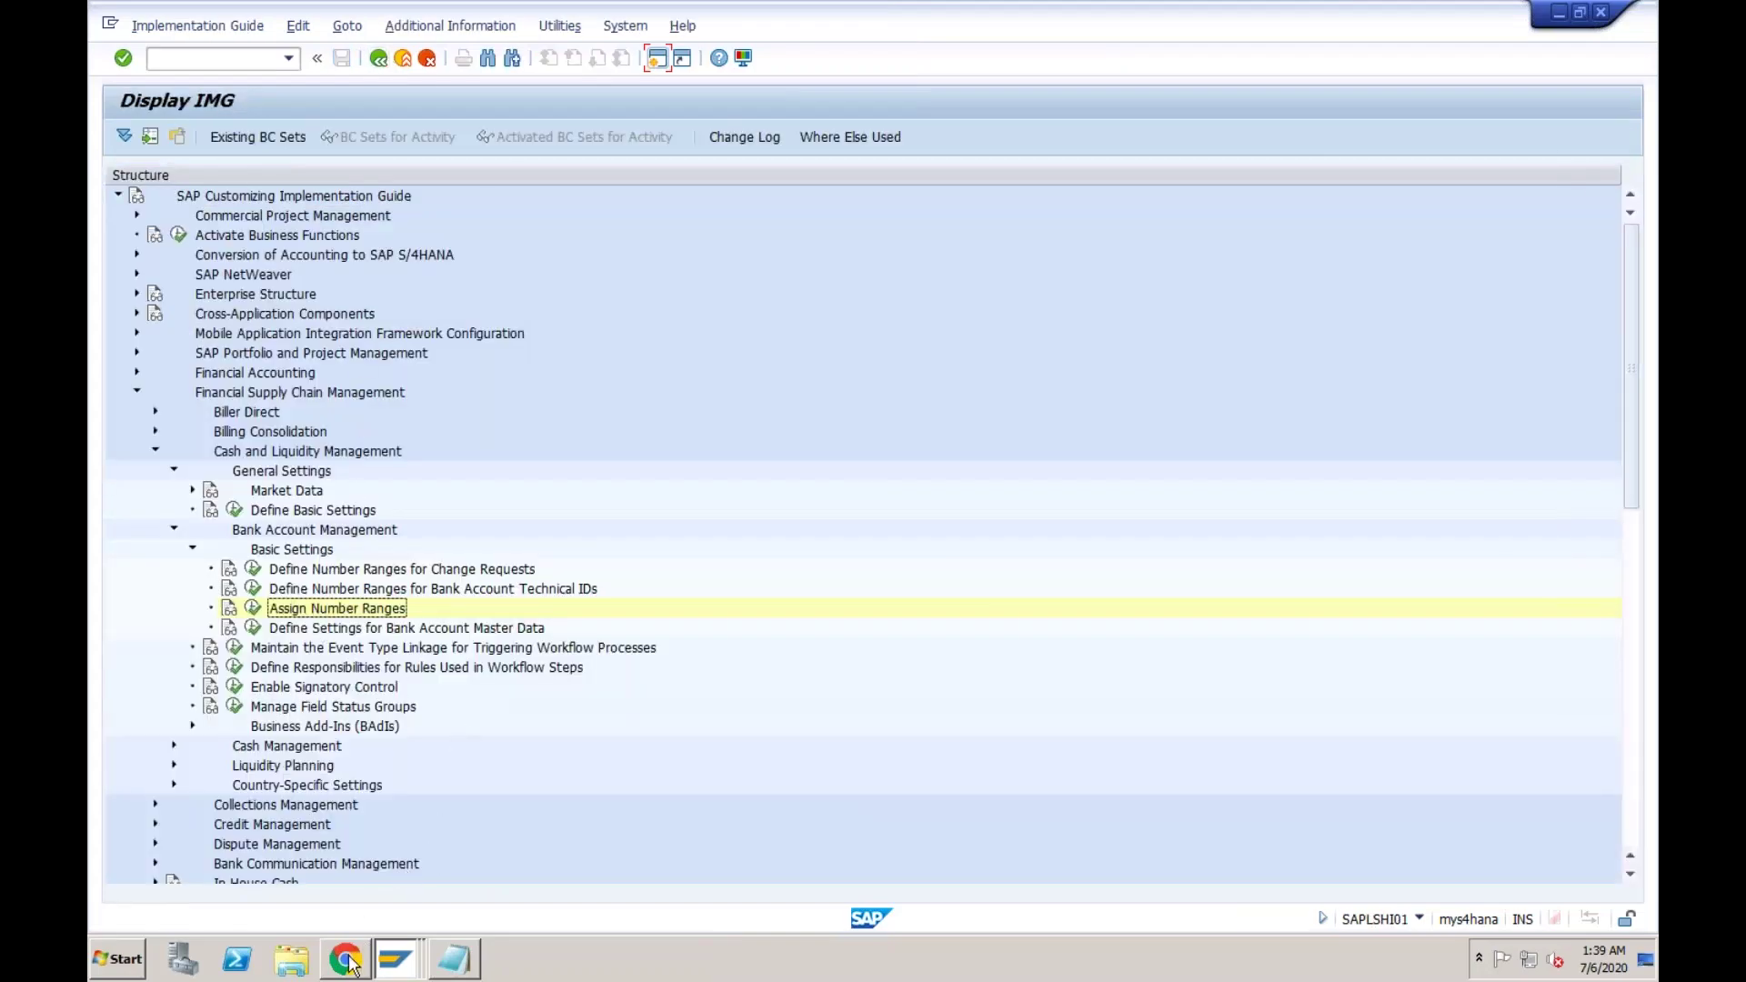
left_click(350, 962)
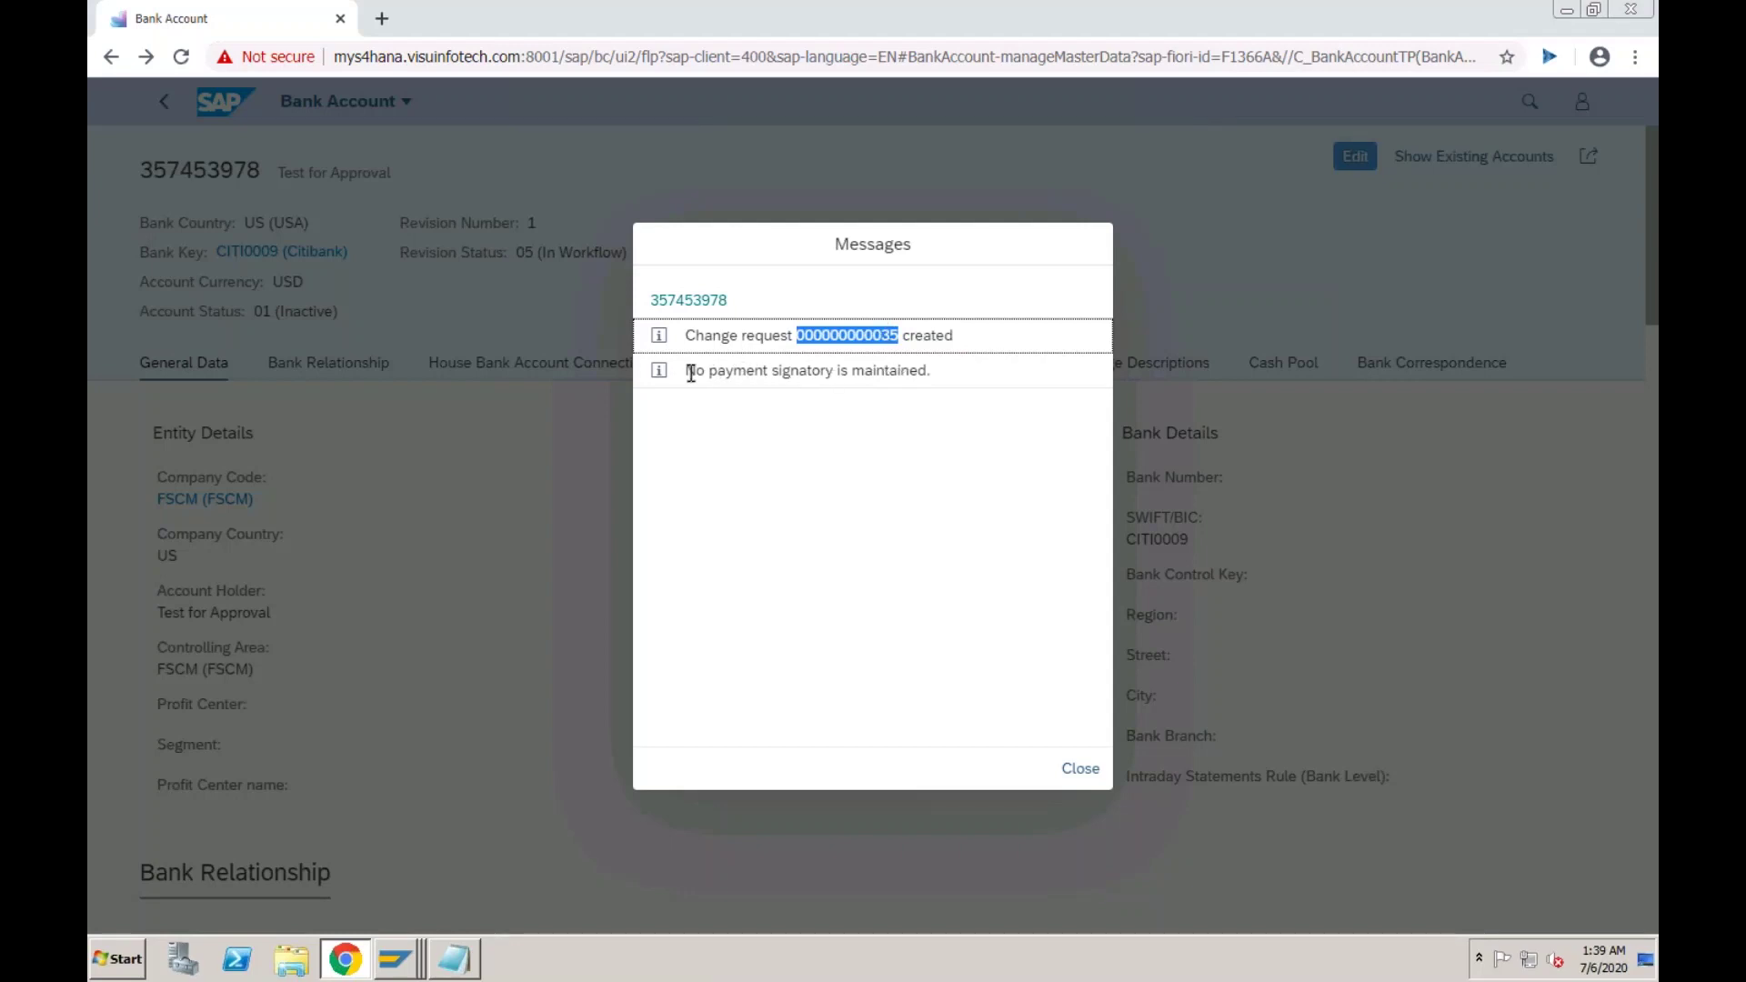
left_click_drag(685, 372, 935, 380)
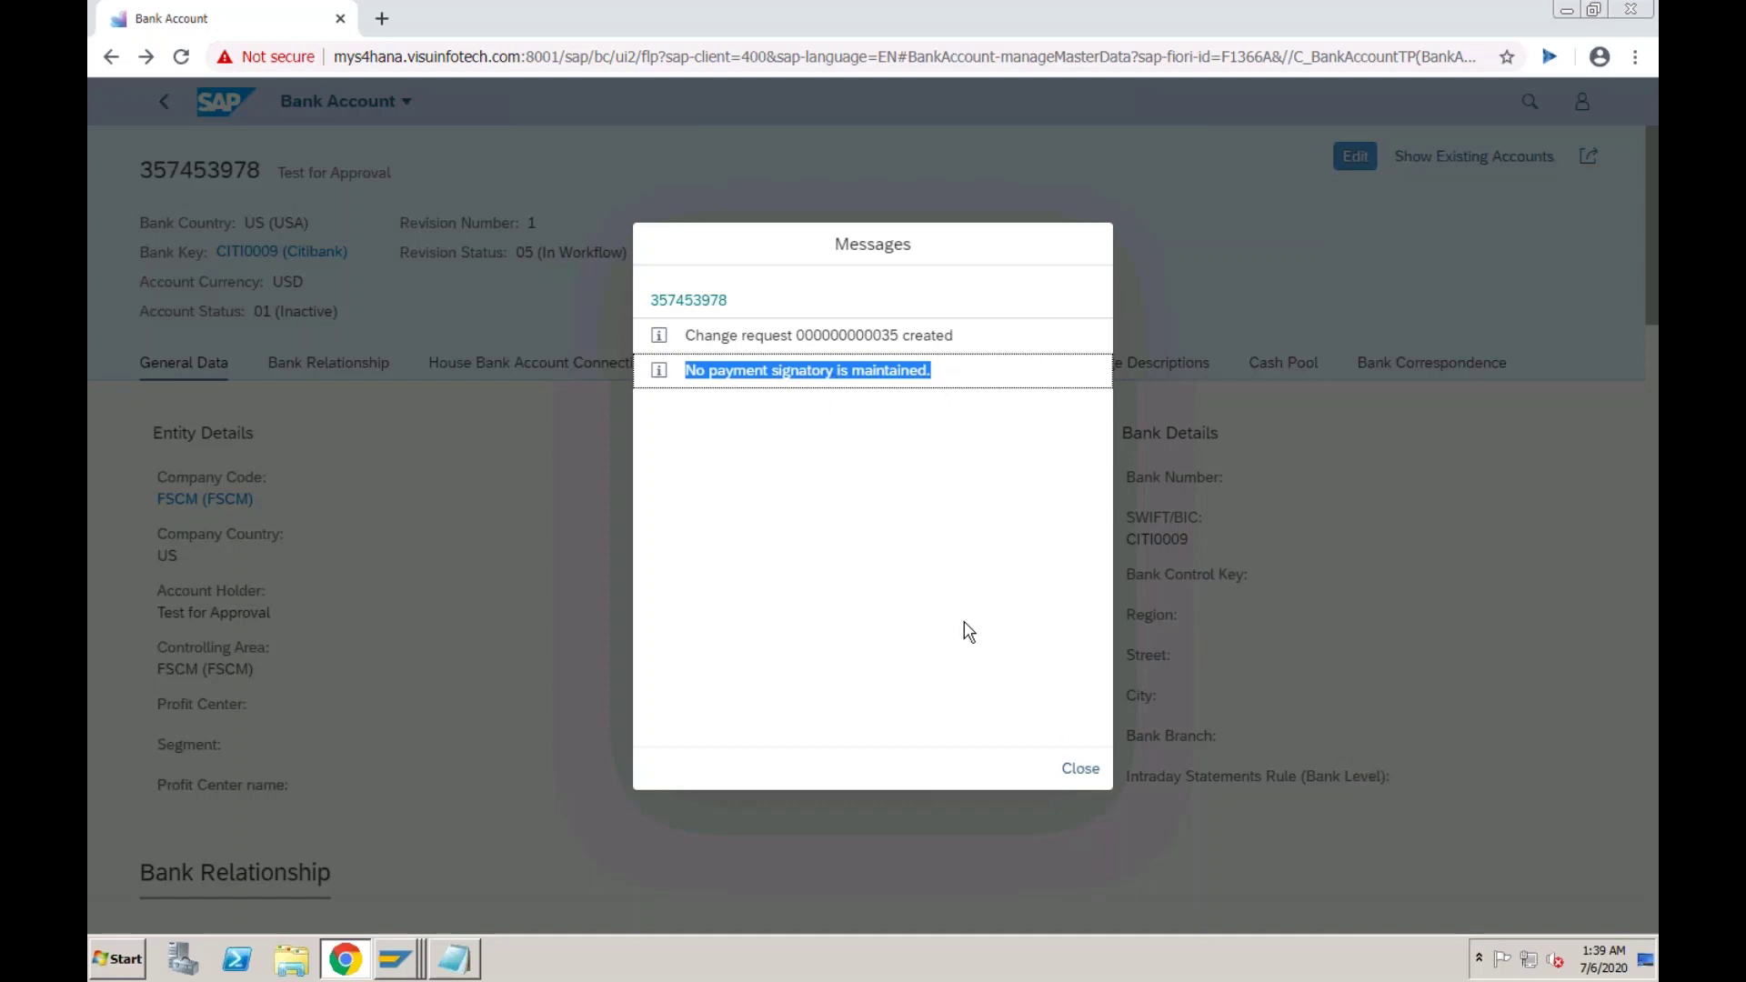
left_click(1081, 771)
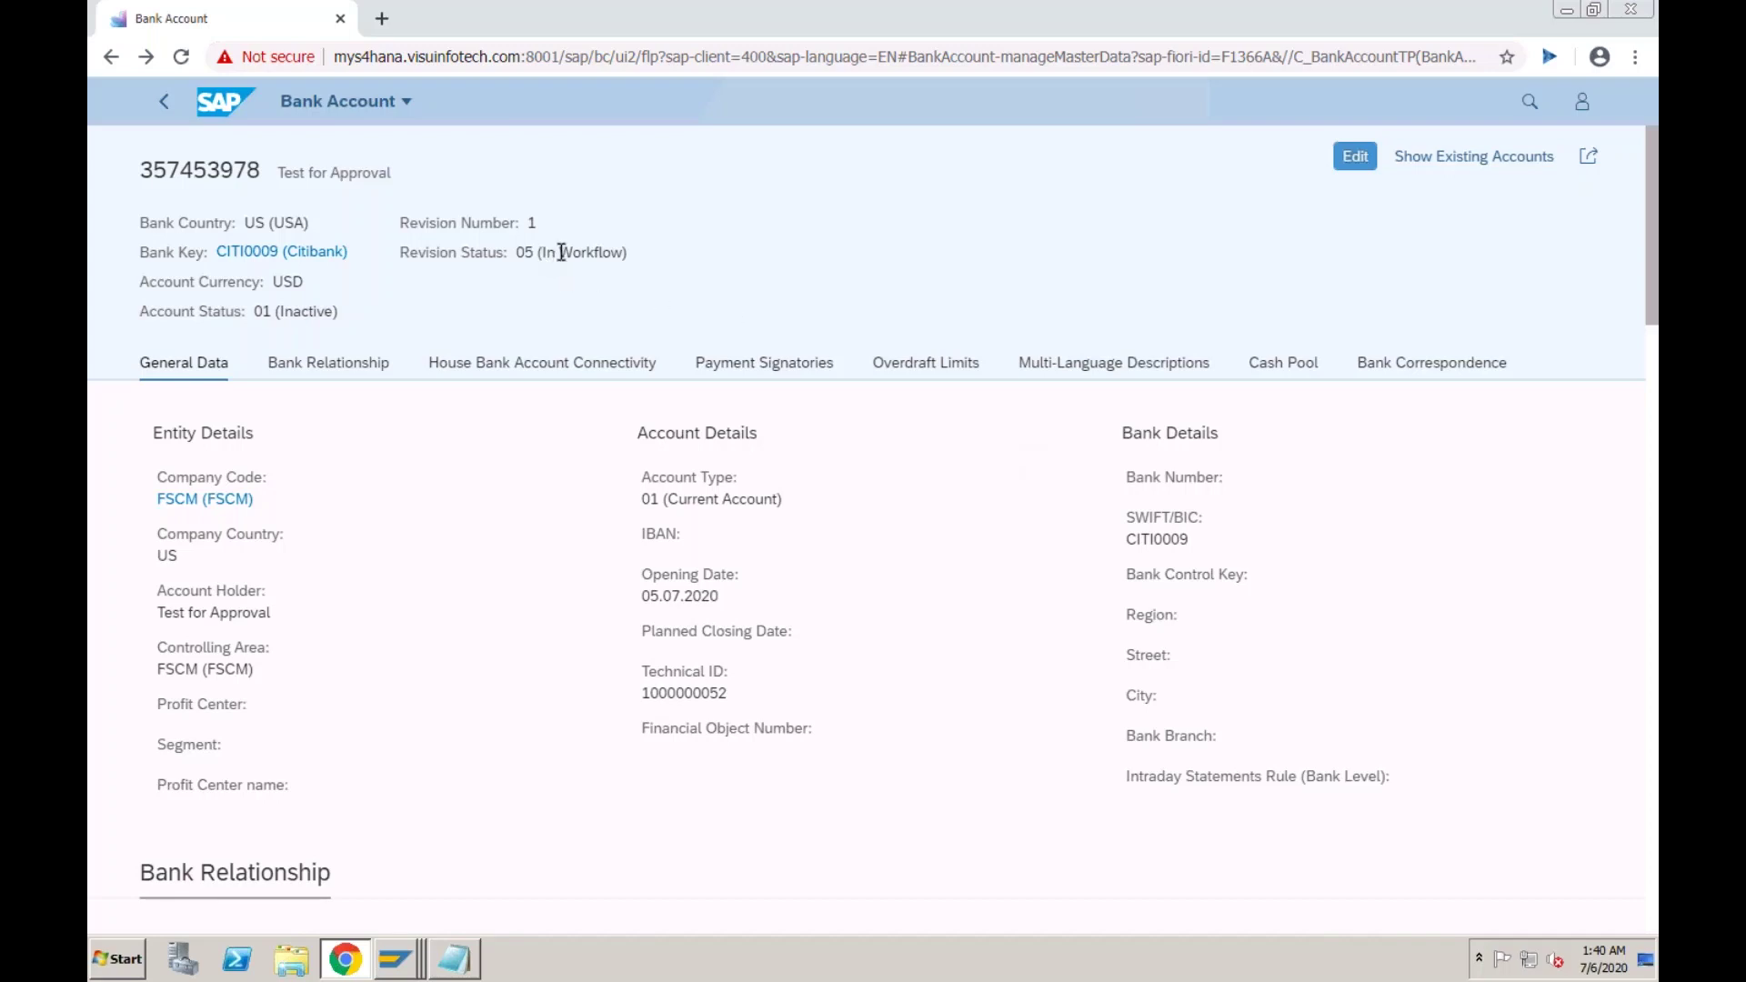
left_click_drag(543, 253, 620, 259)
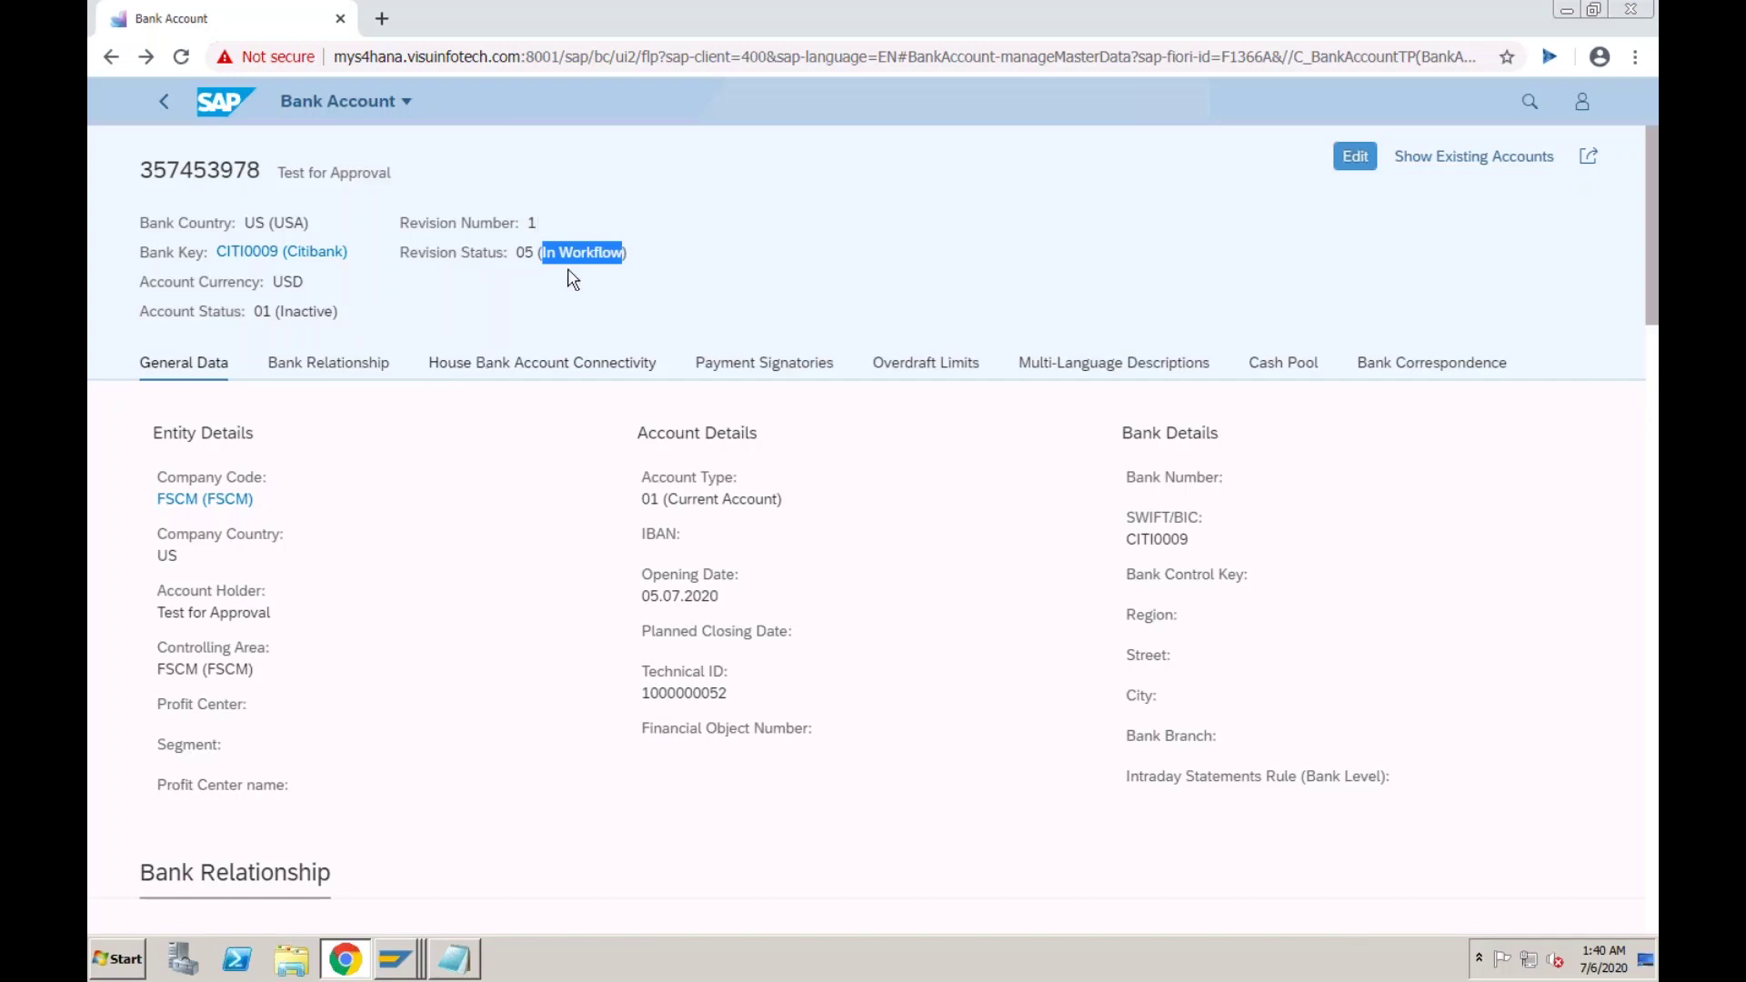
left_click(163, 101)
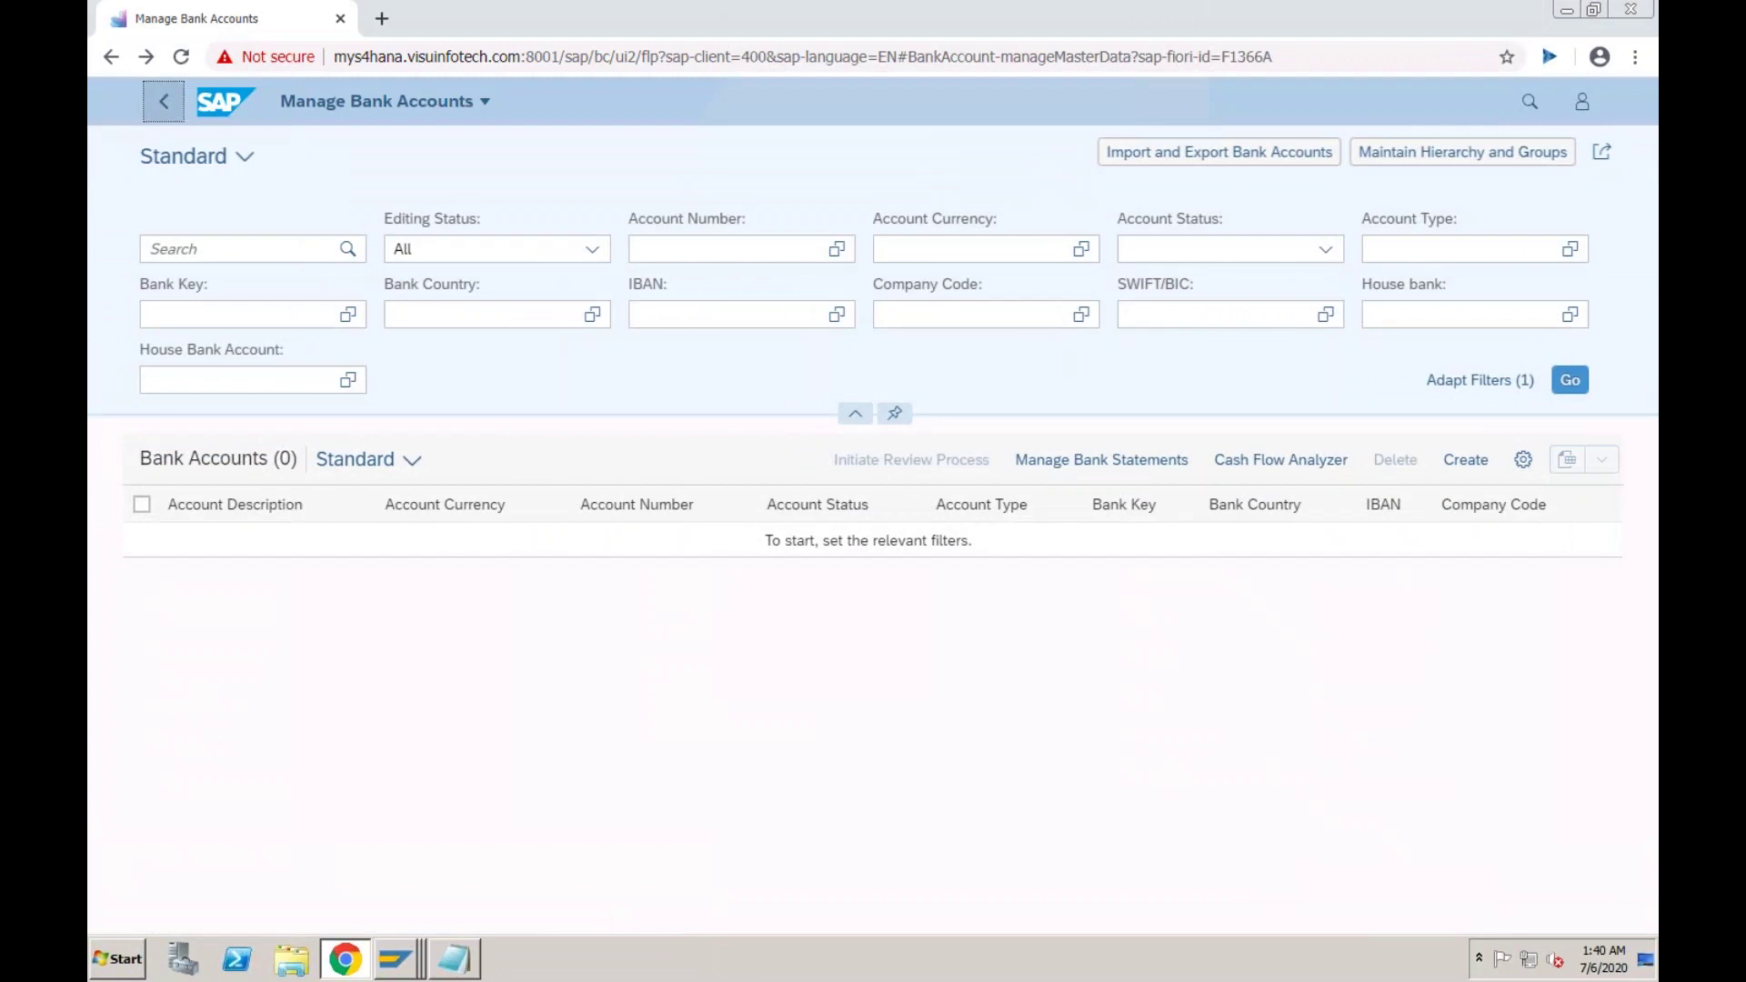
- Go Home and open My Sent Requests, showing requests 31 and 35 at status 05 (In Process)
left_click(163, 101)
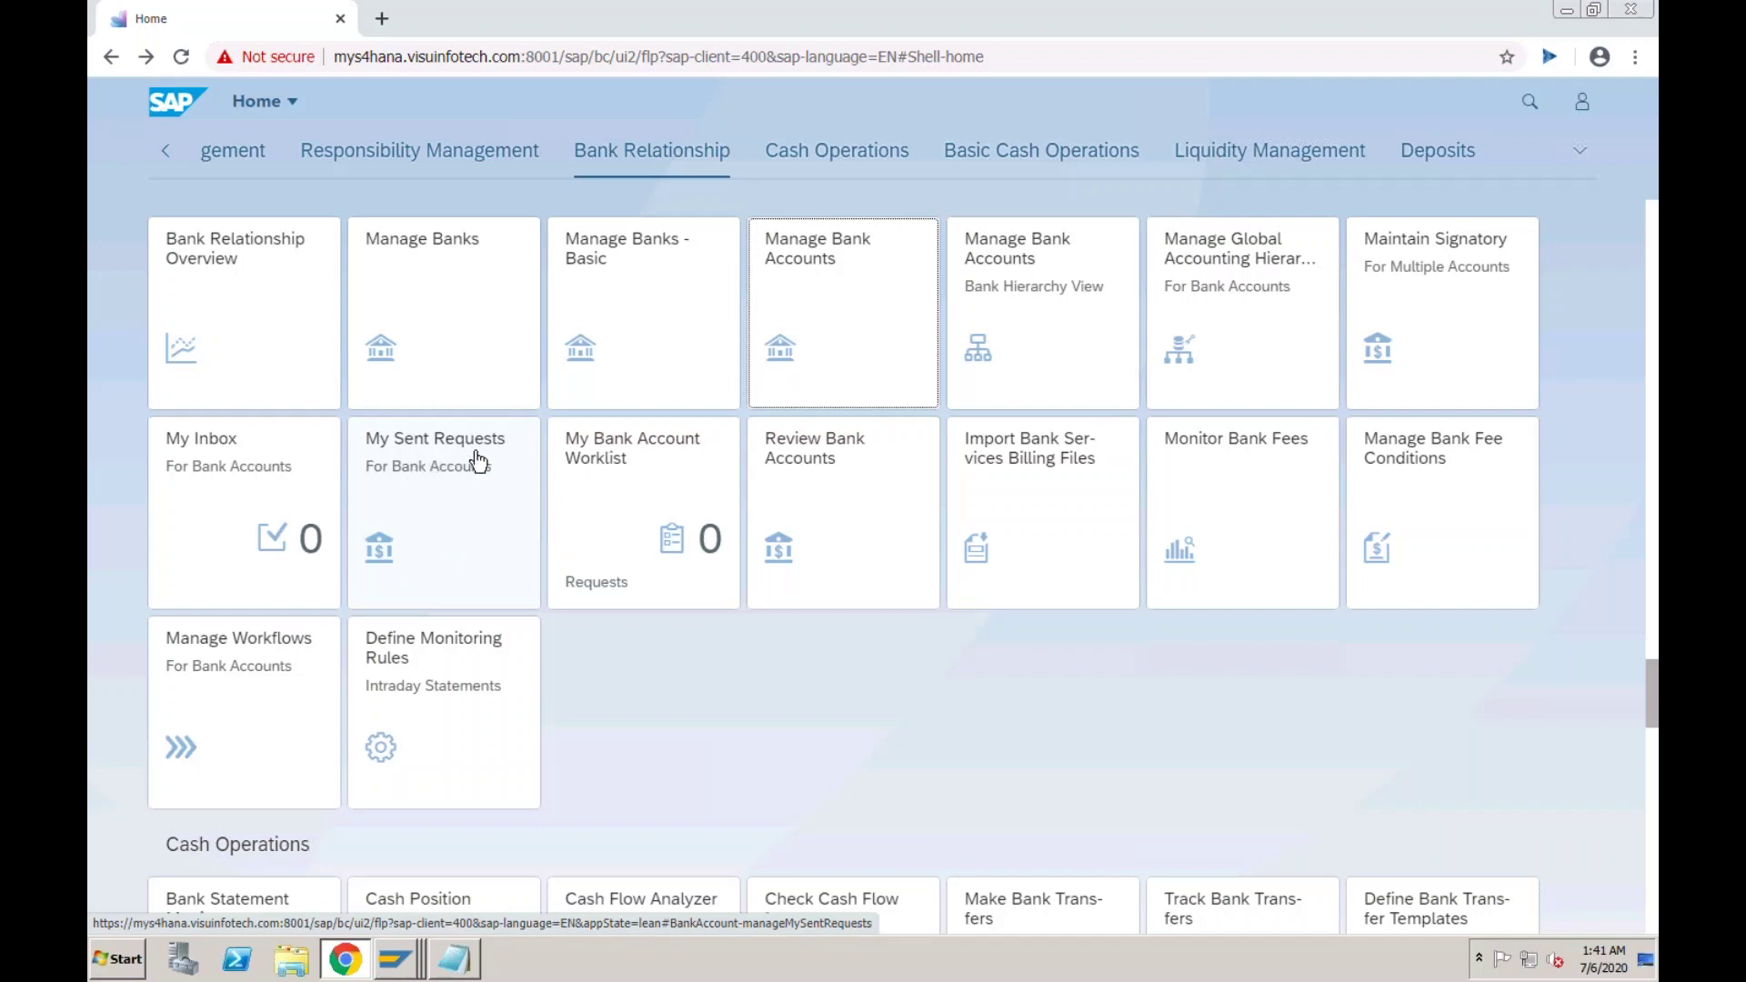
left_click(472, 511)
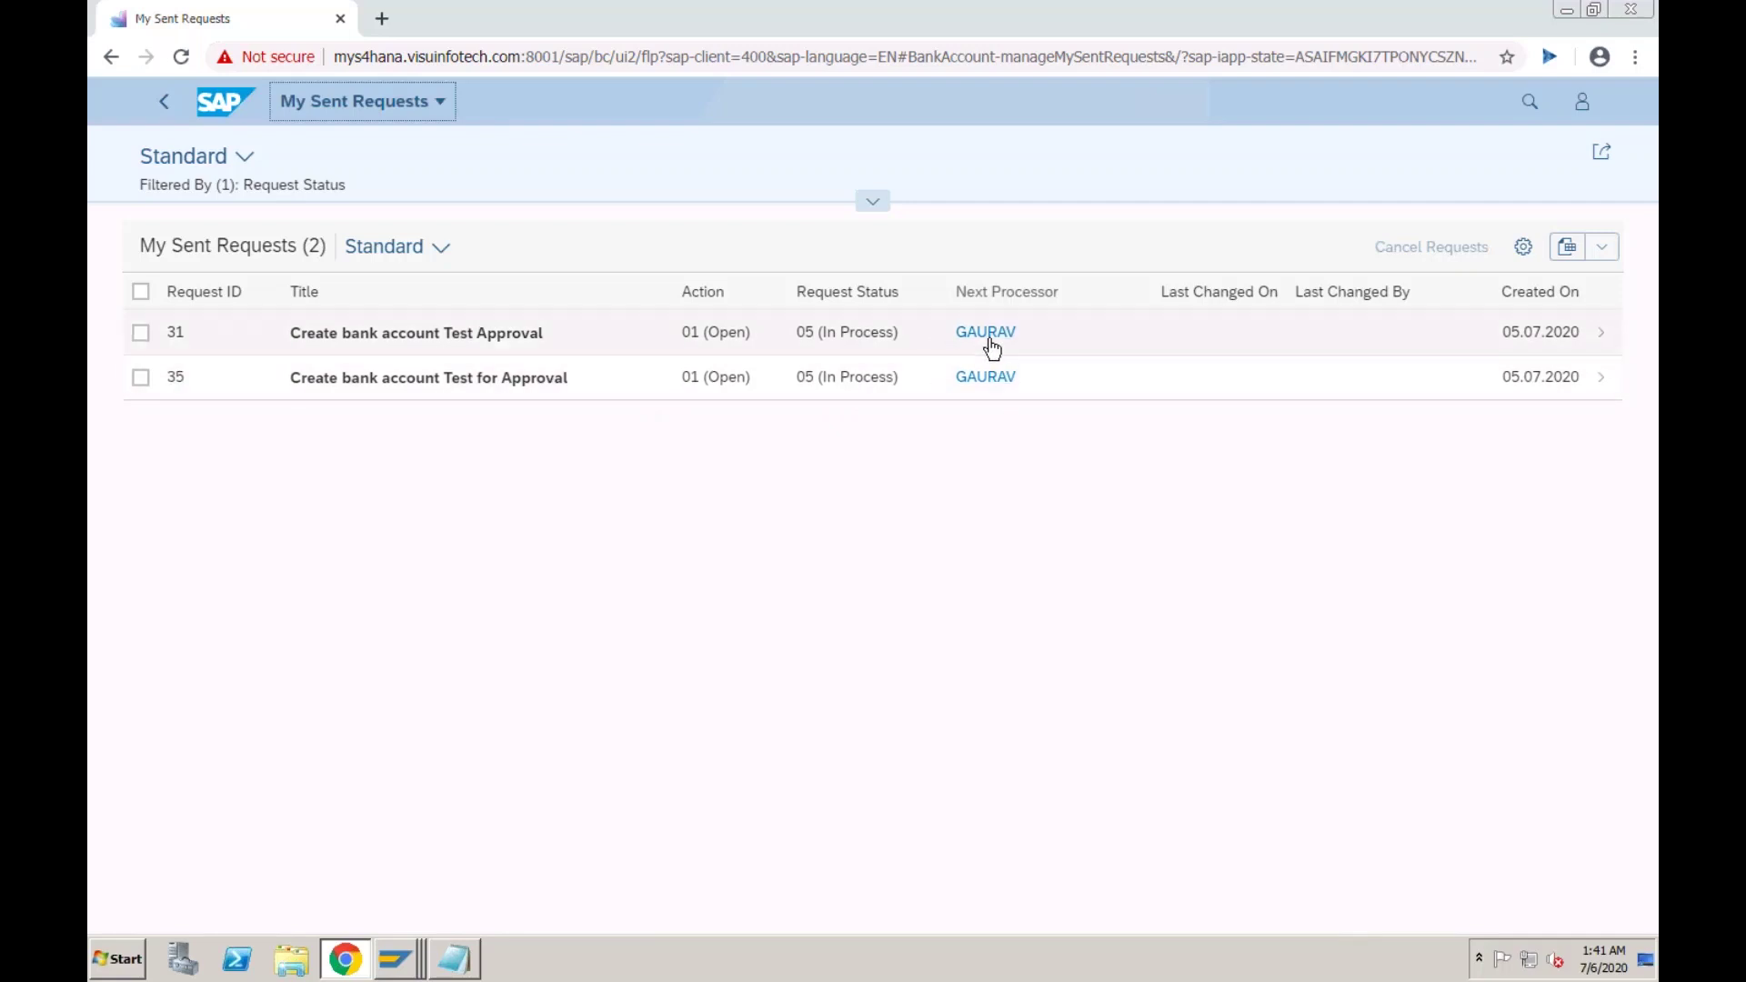
left_click(1583, 107)
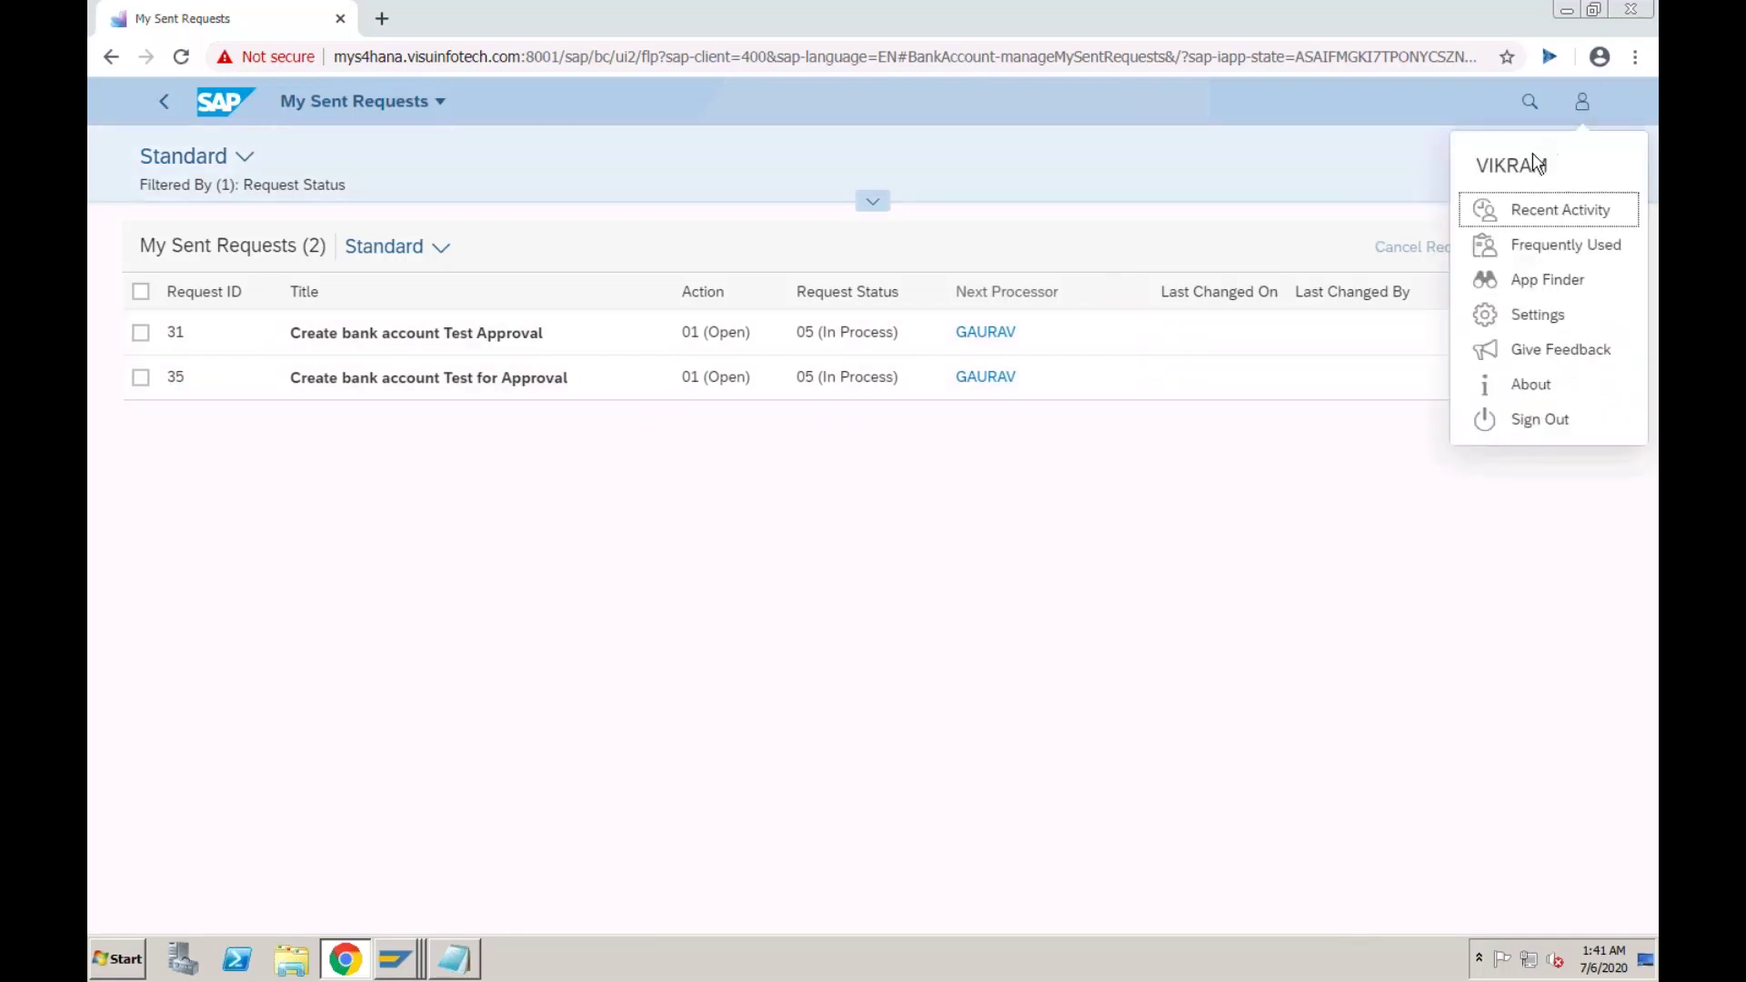
left_click(1369, 156)
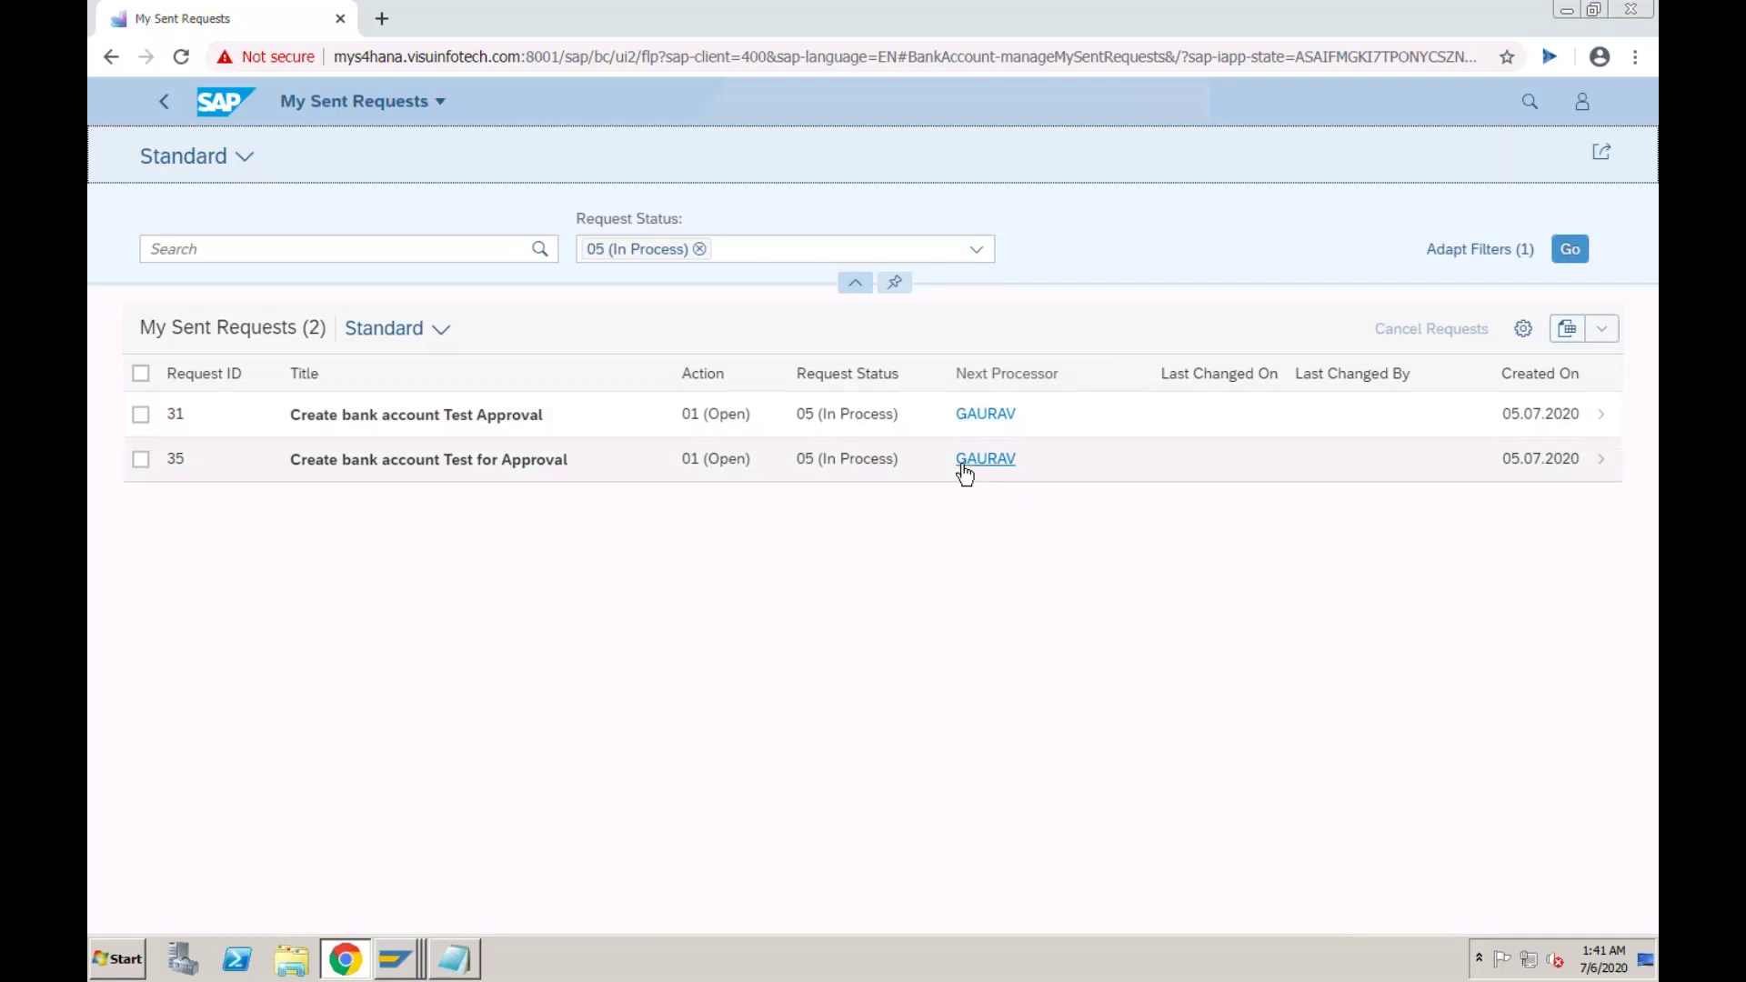
left_click(395, 952)
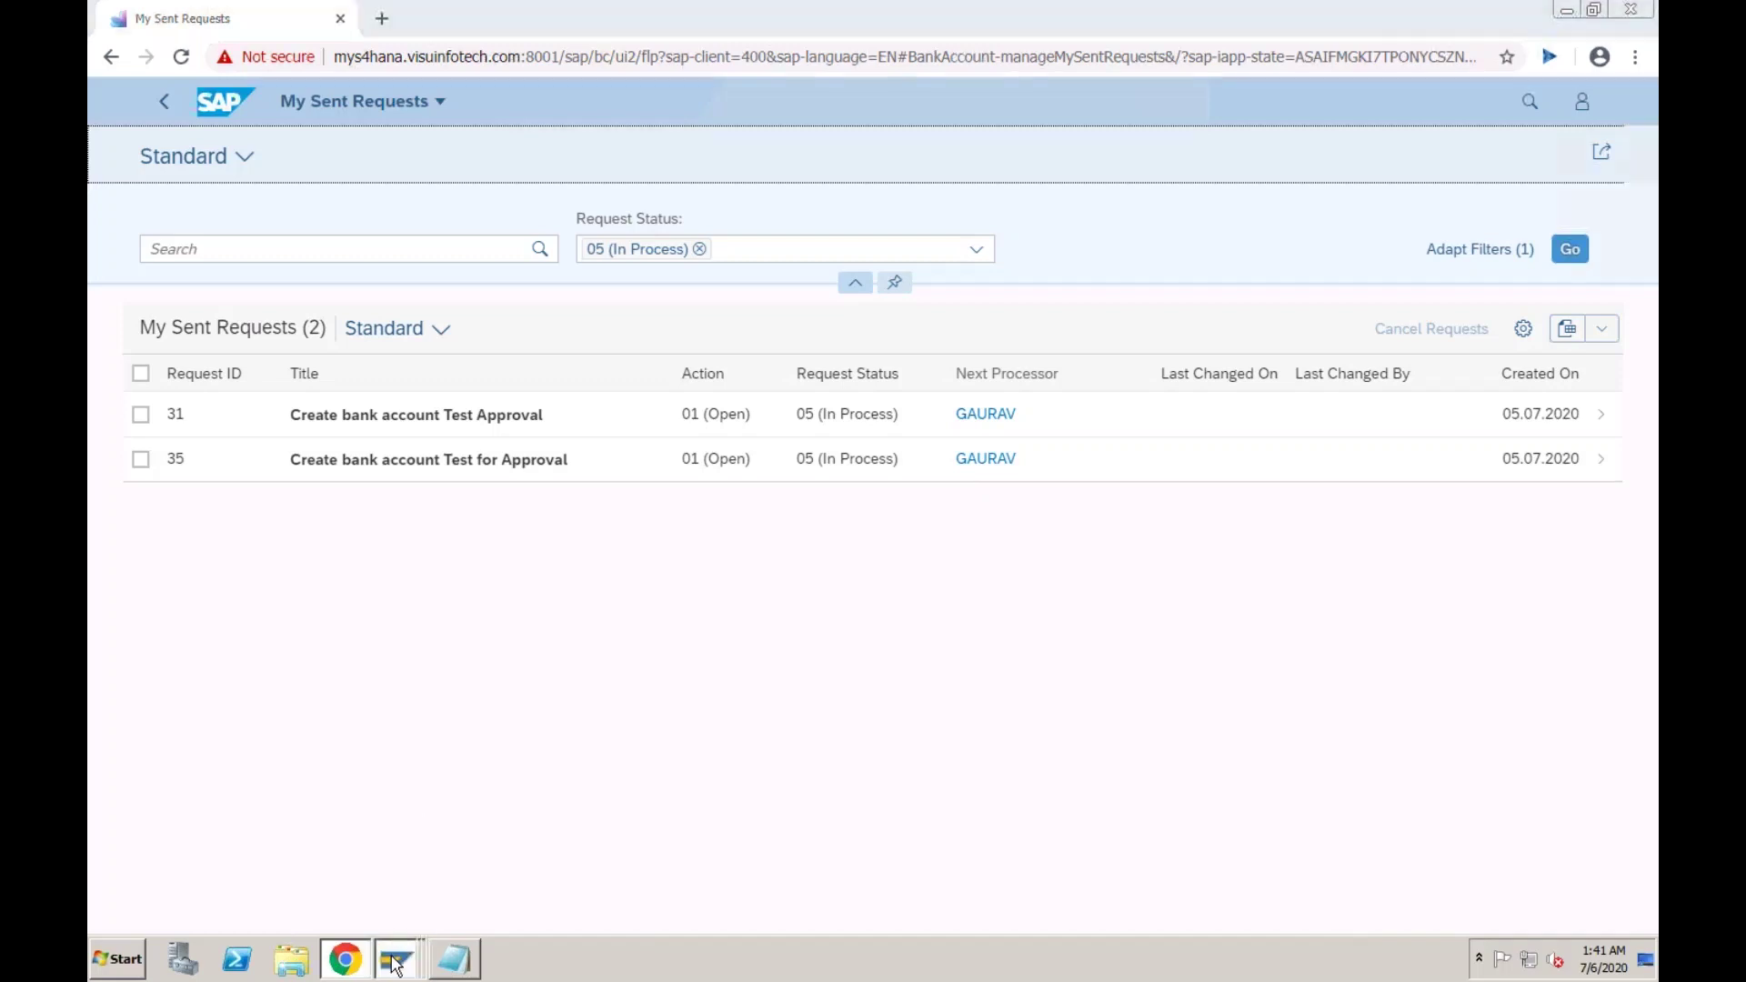
- In Bank Account Master Data settings, review the signatory groups and approval pattern entries
left_click(402, 794)
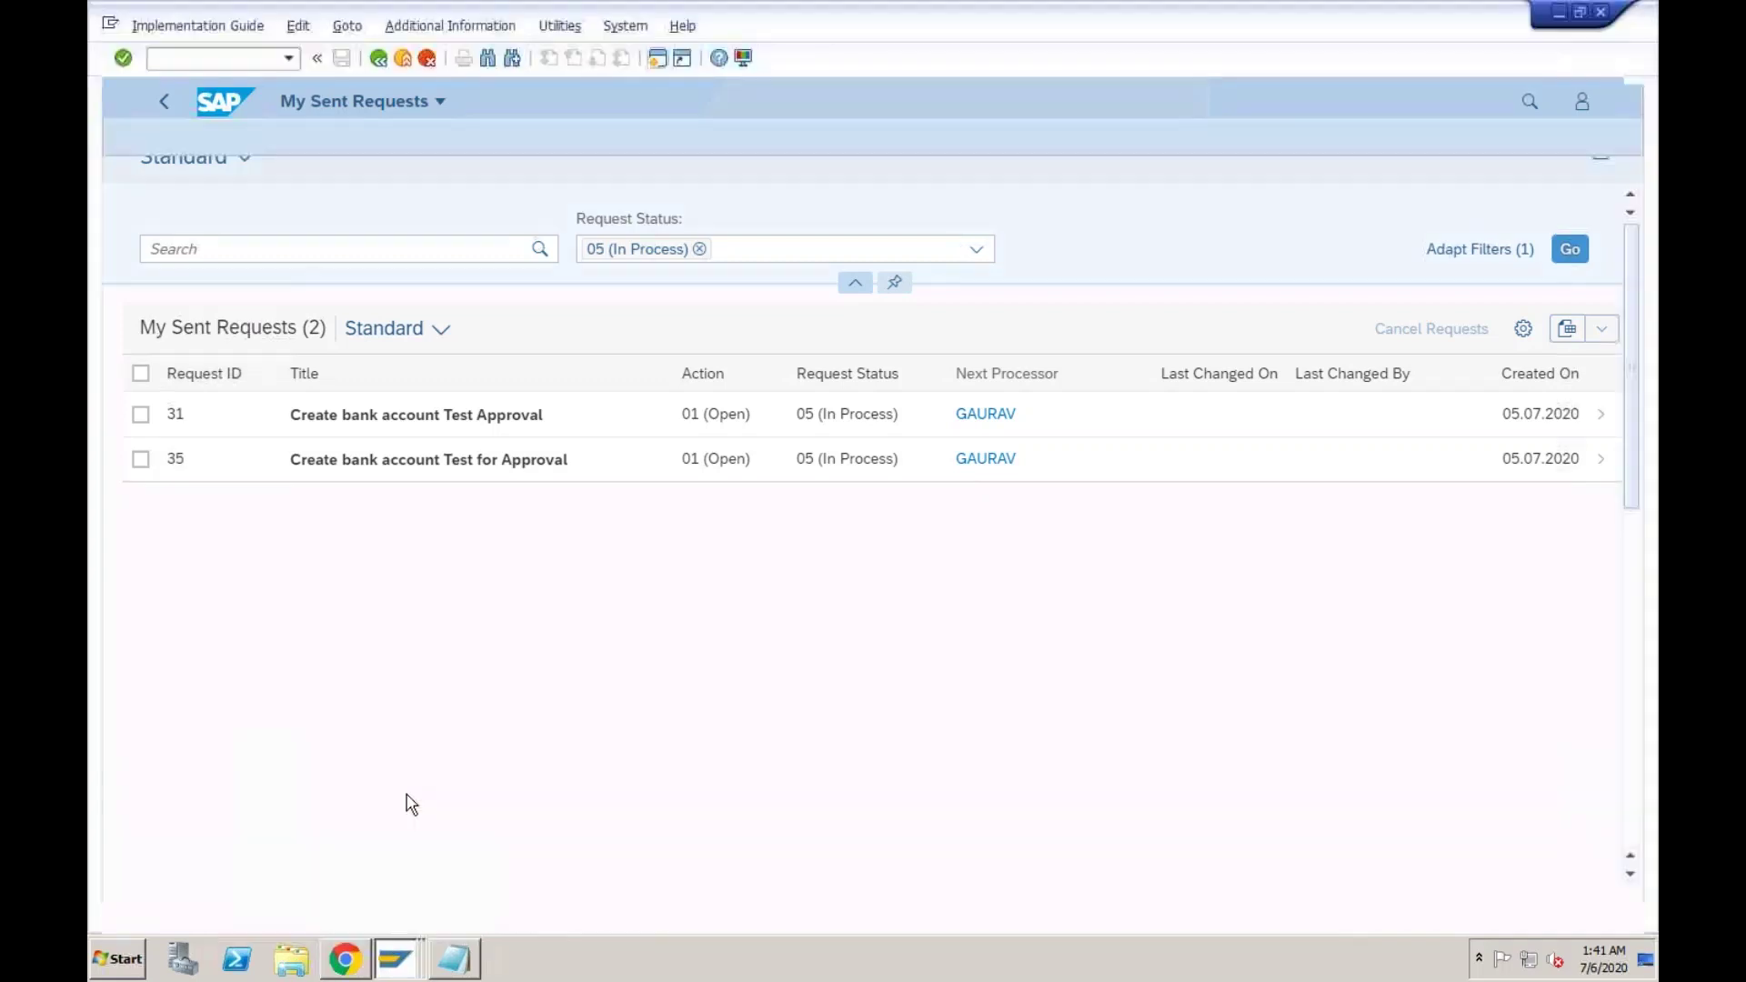
left_click(254, 628)
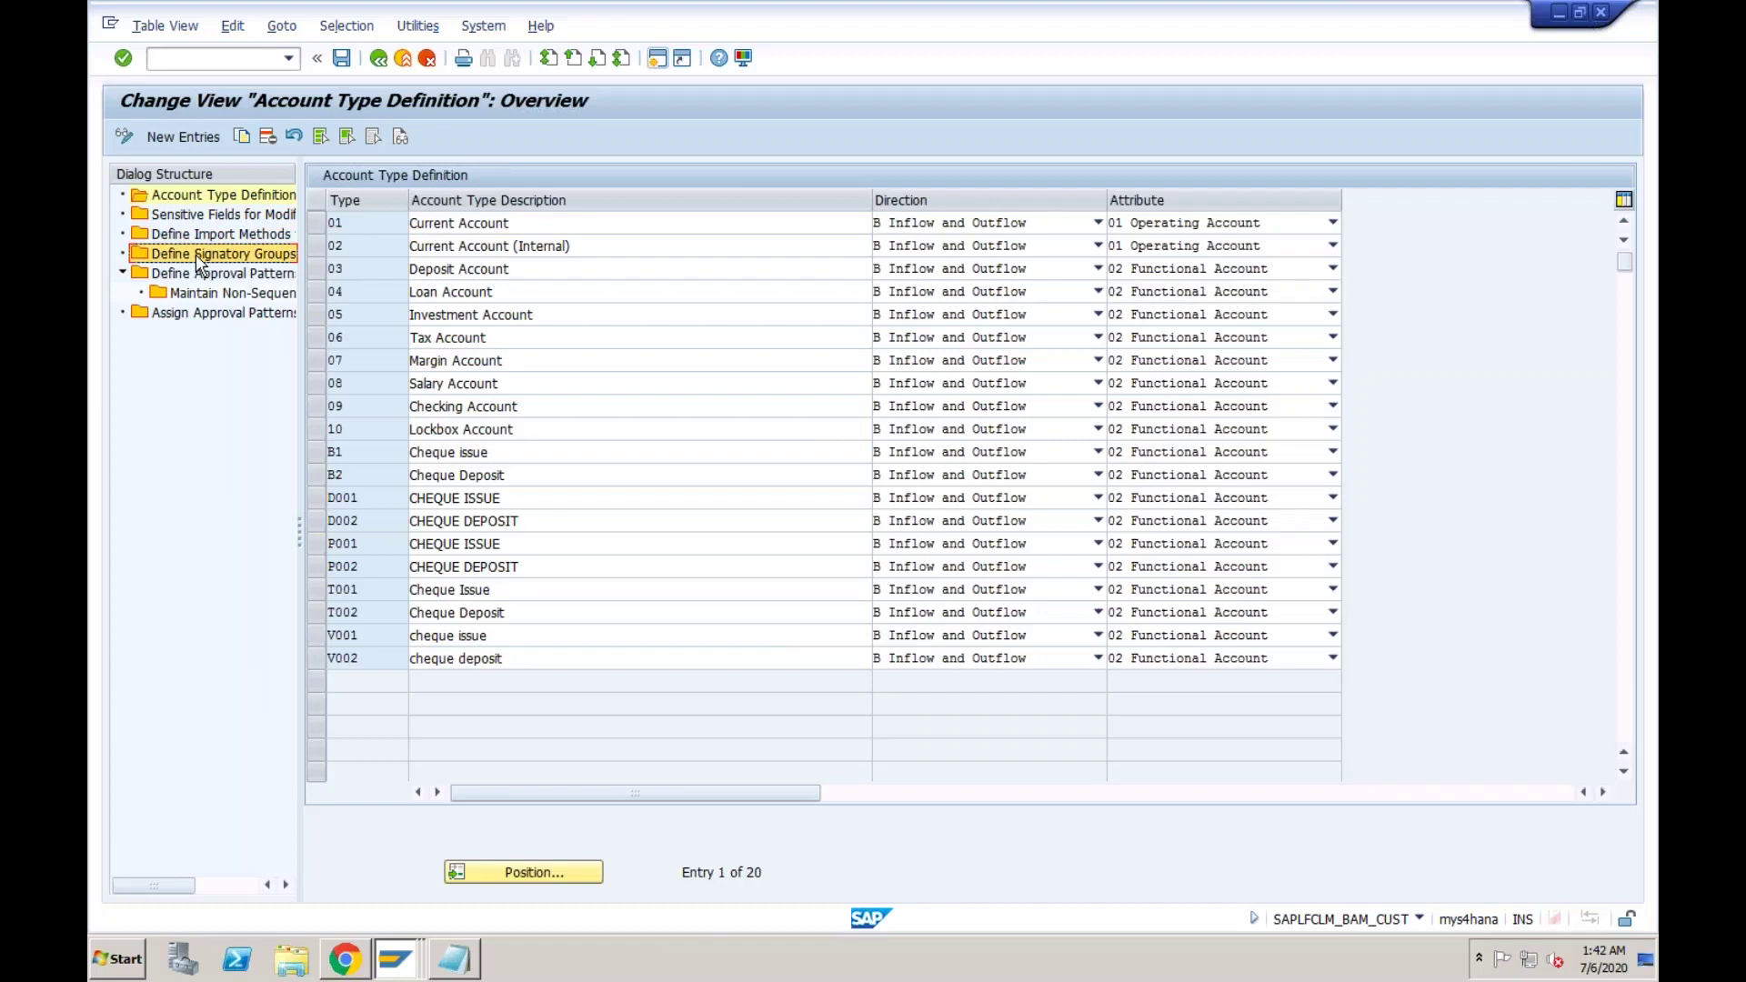
double_click(198, 255)
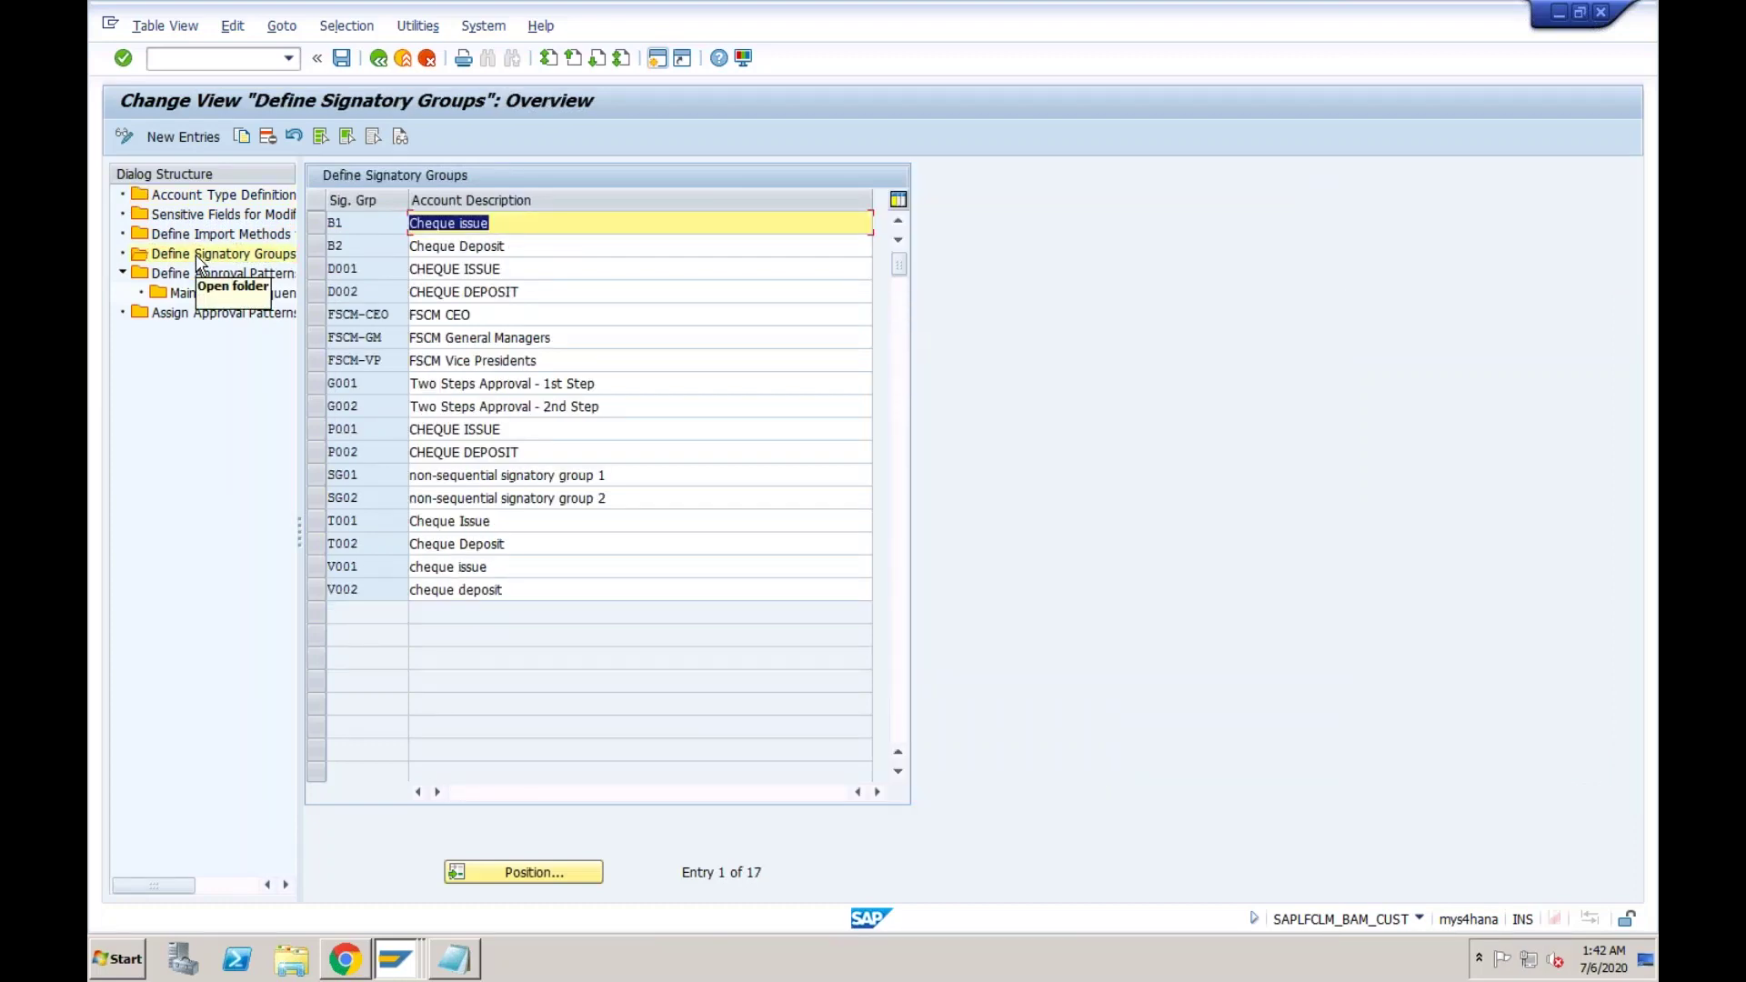
left_click(214, 274)
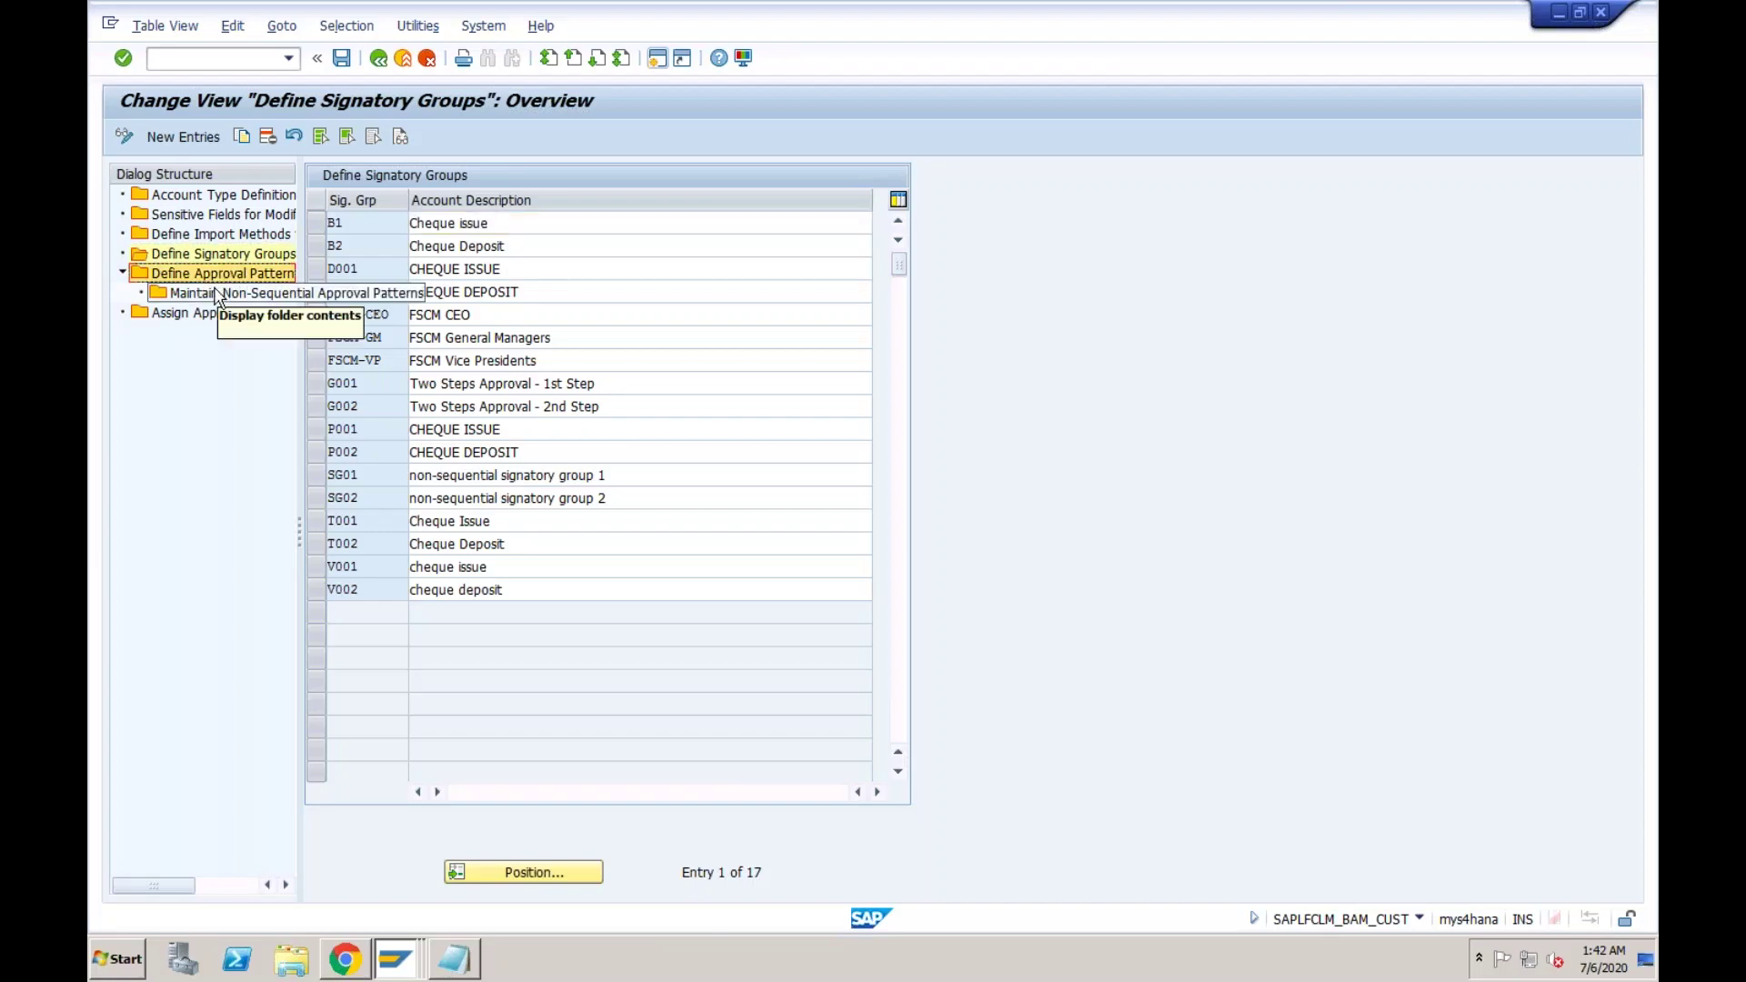
left_click(215, 294)
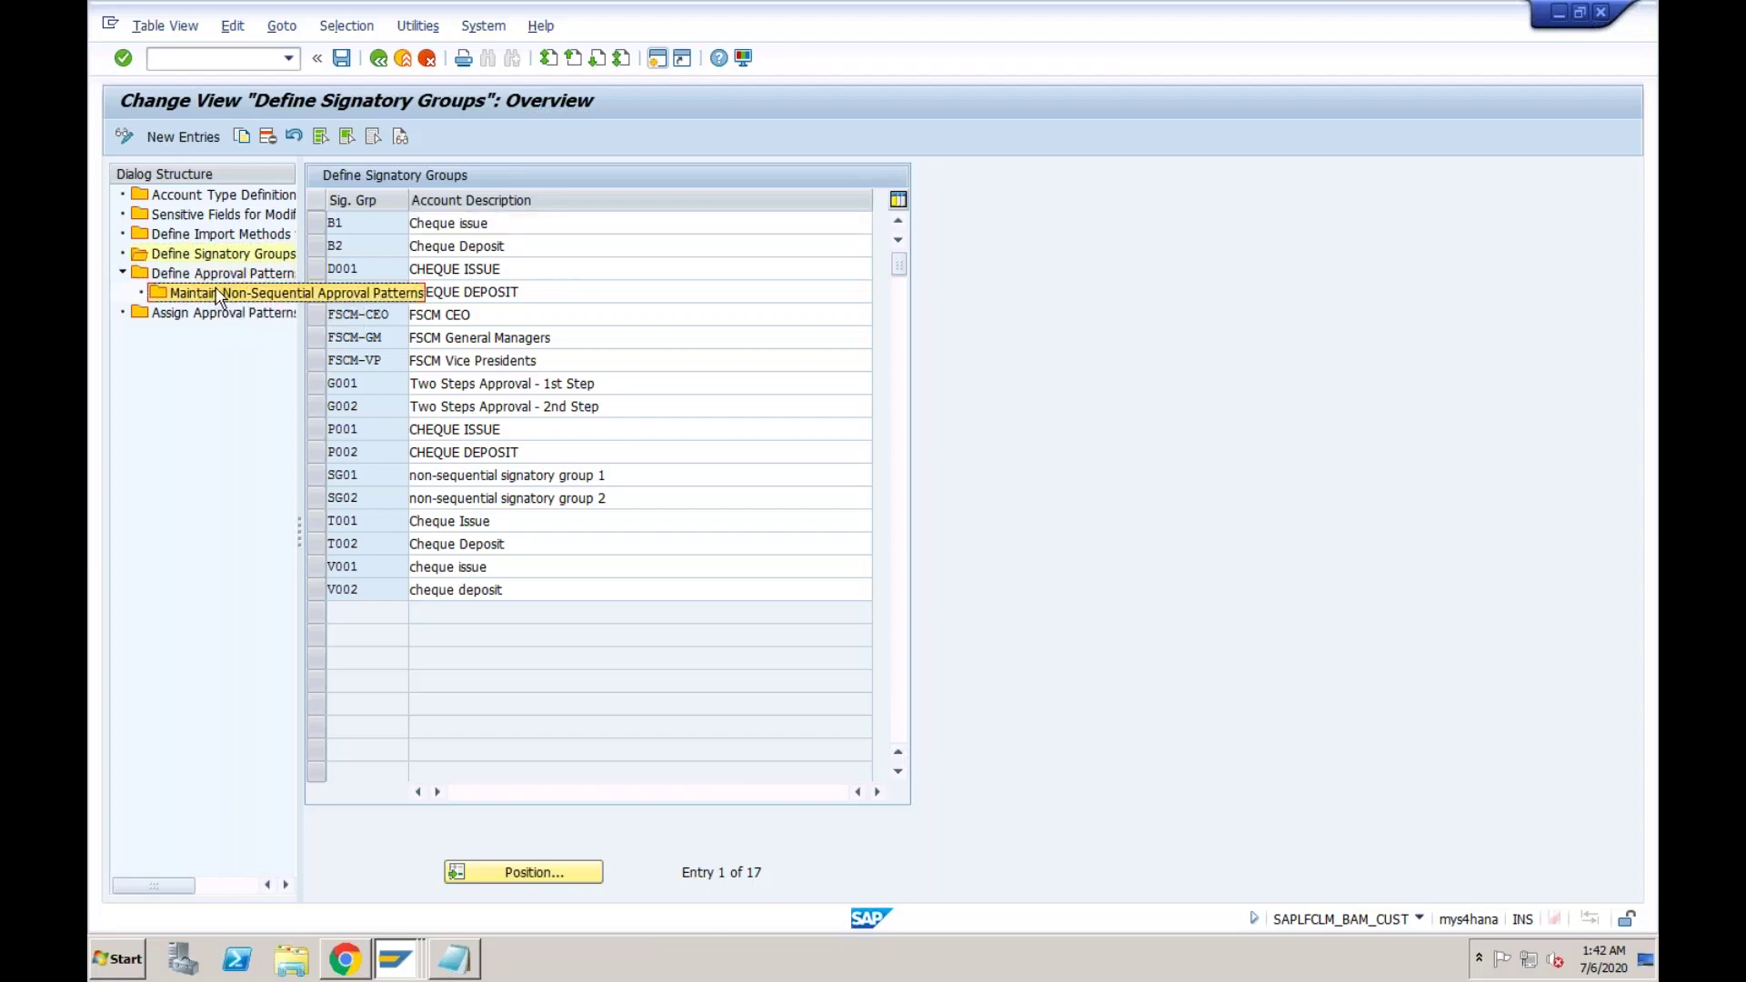
left_click(222, 254)
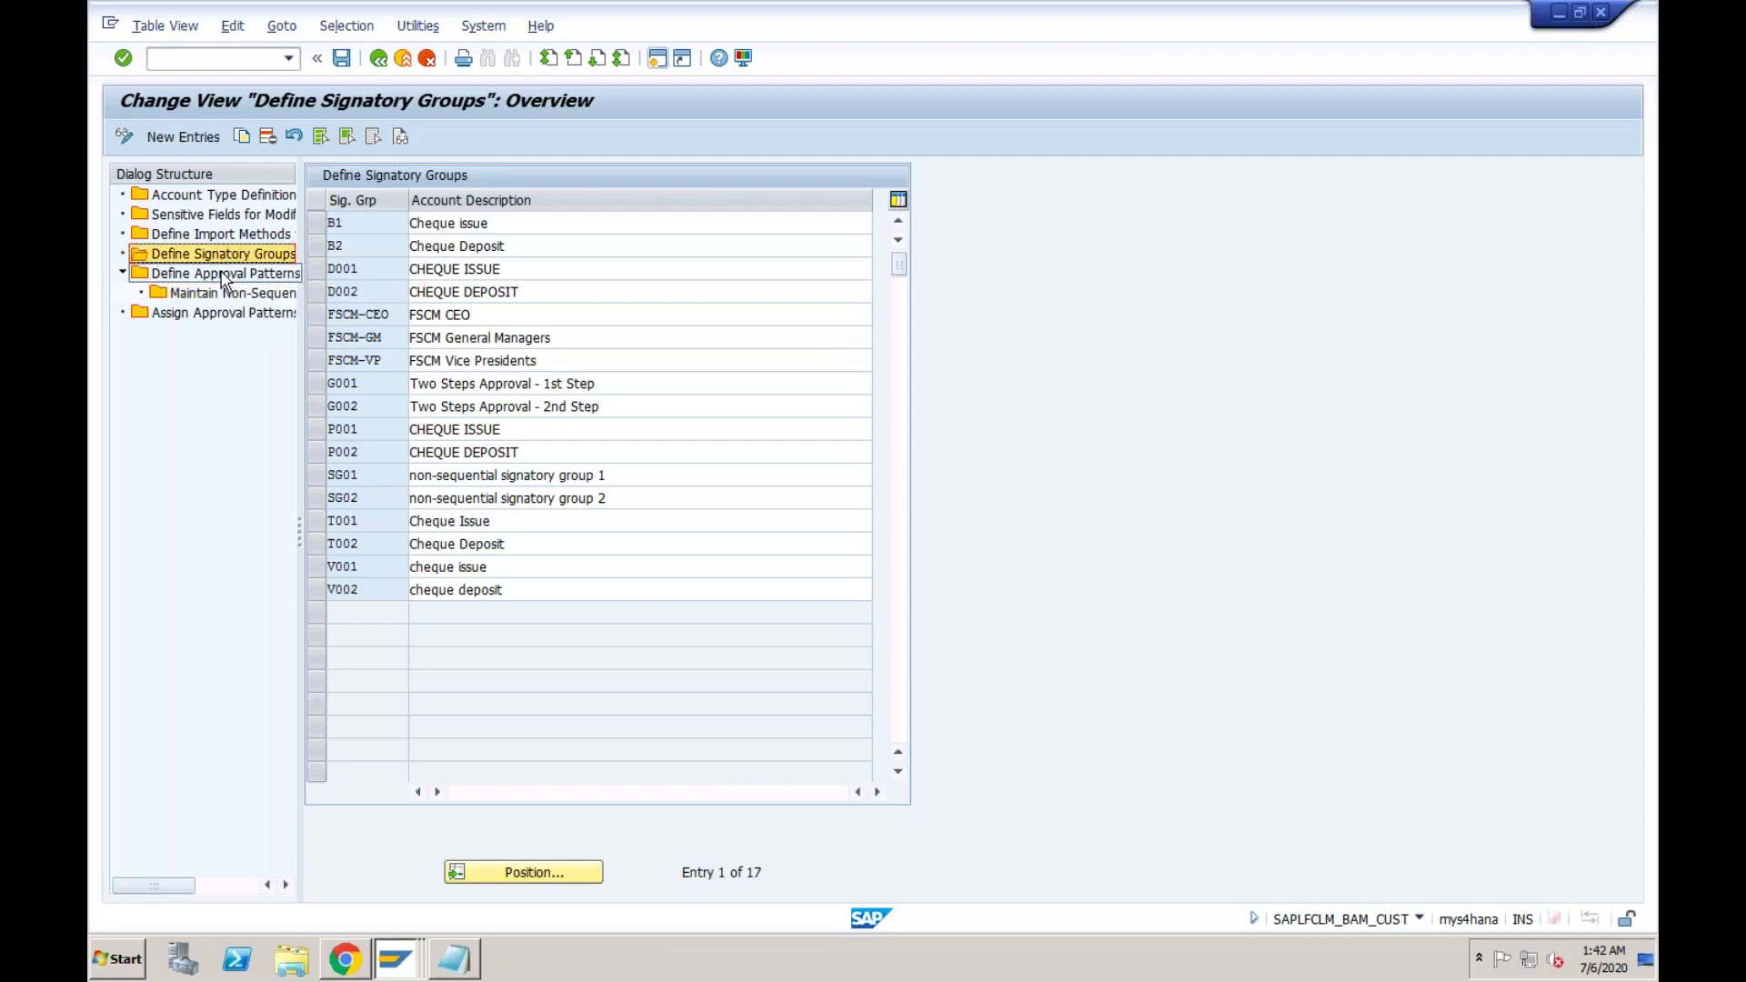
left_click(221, 314)
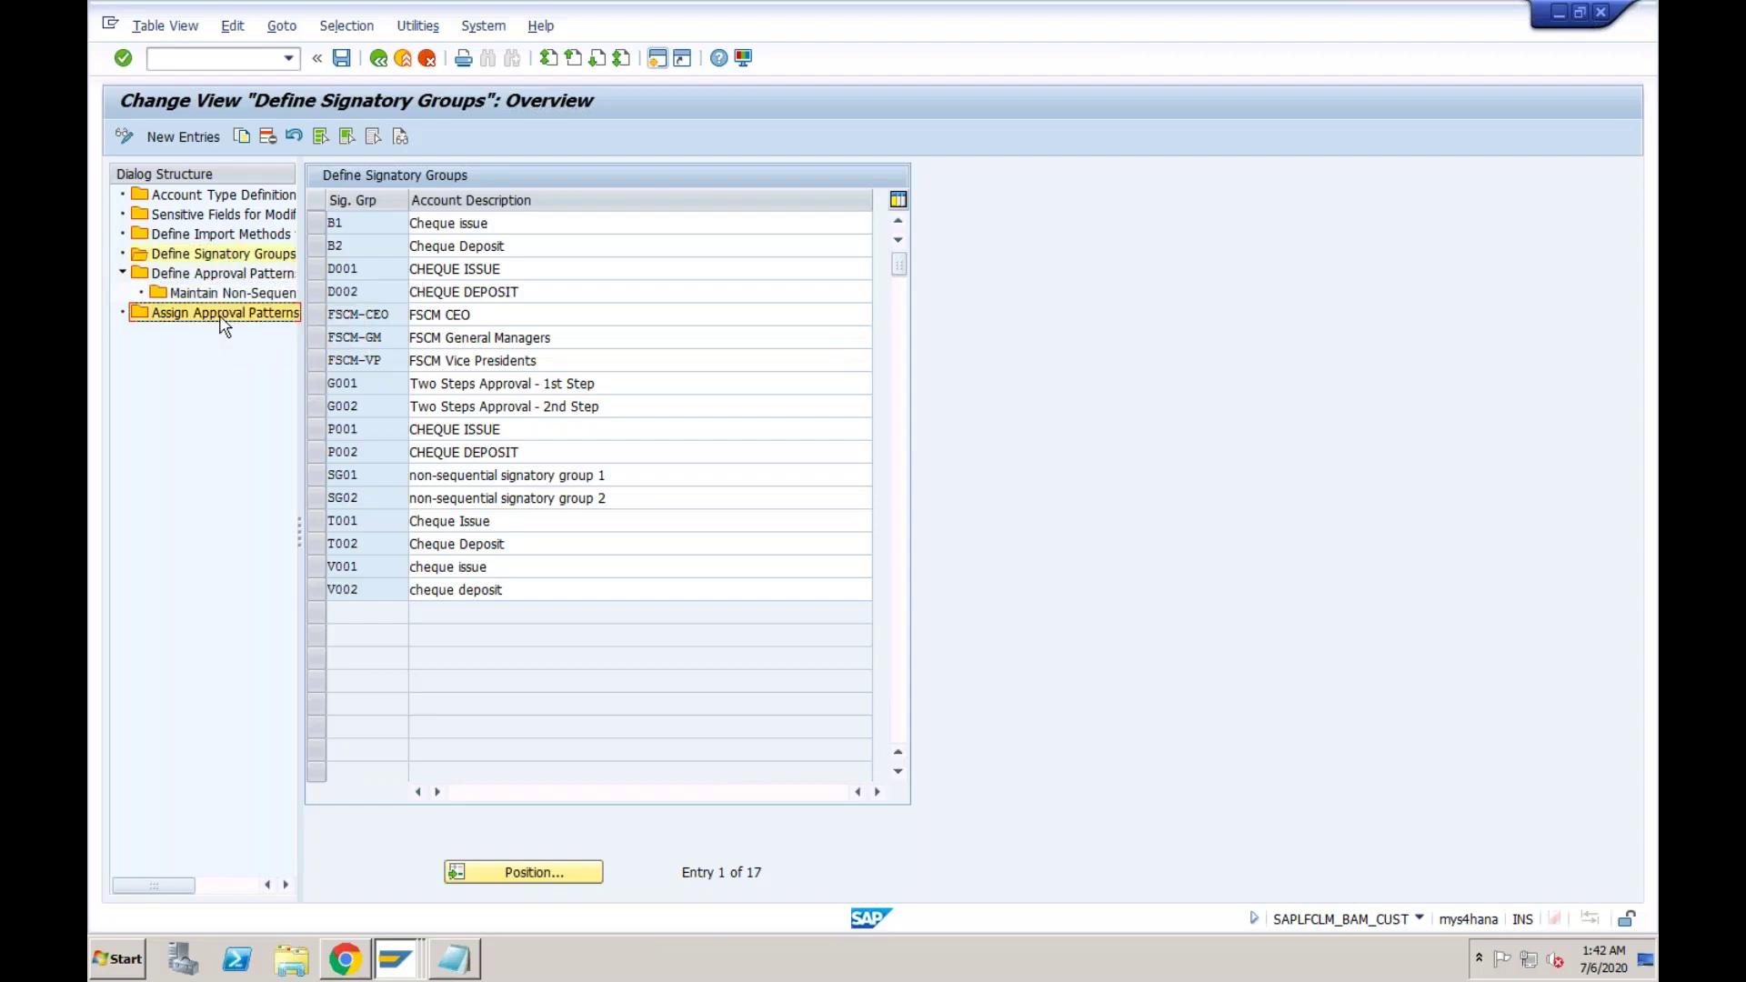
left_click(380, 60)
left_click(380, 60)
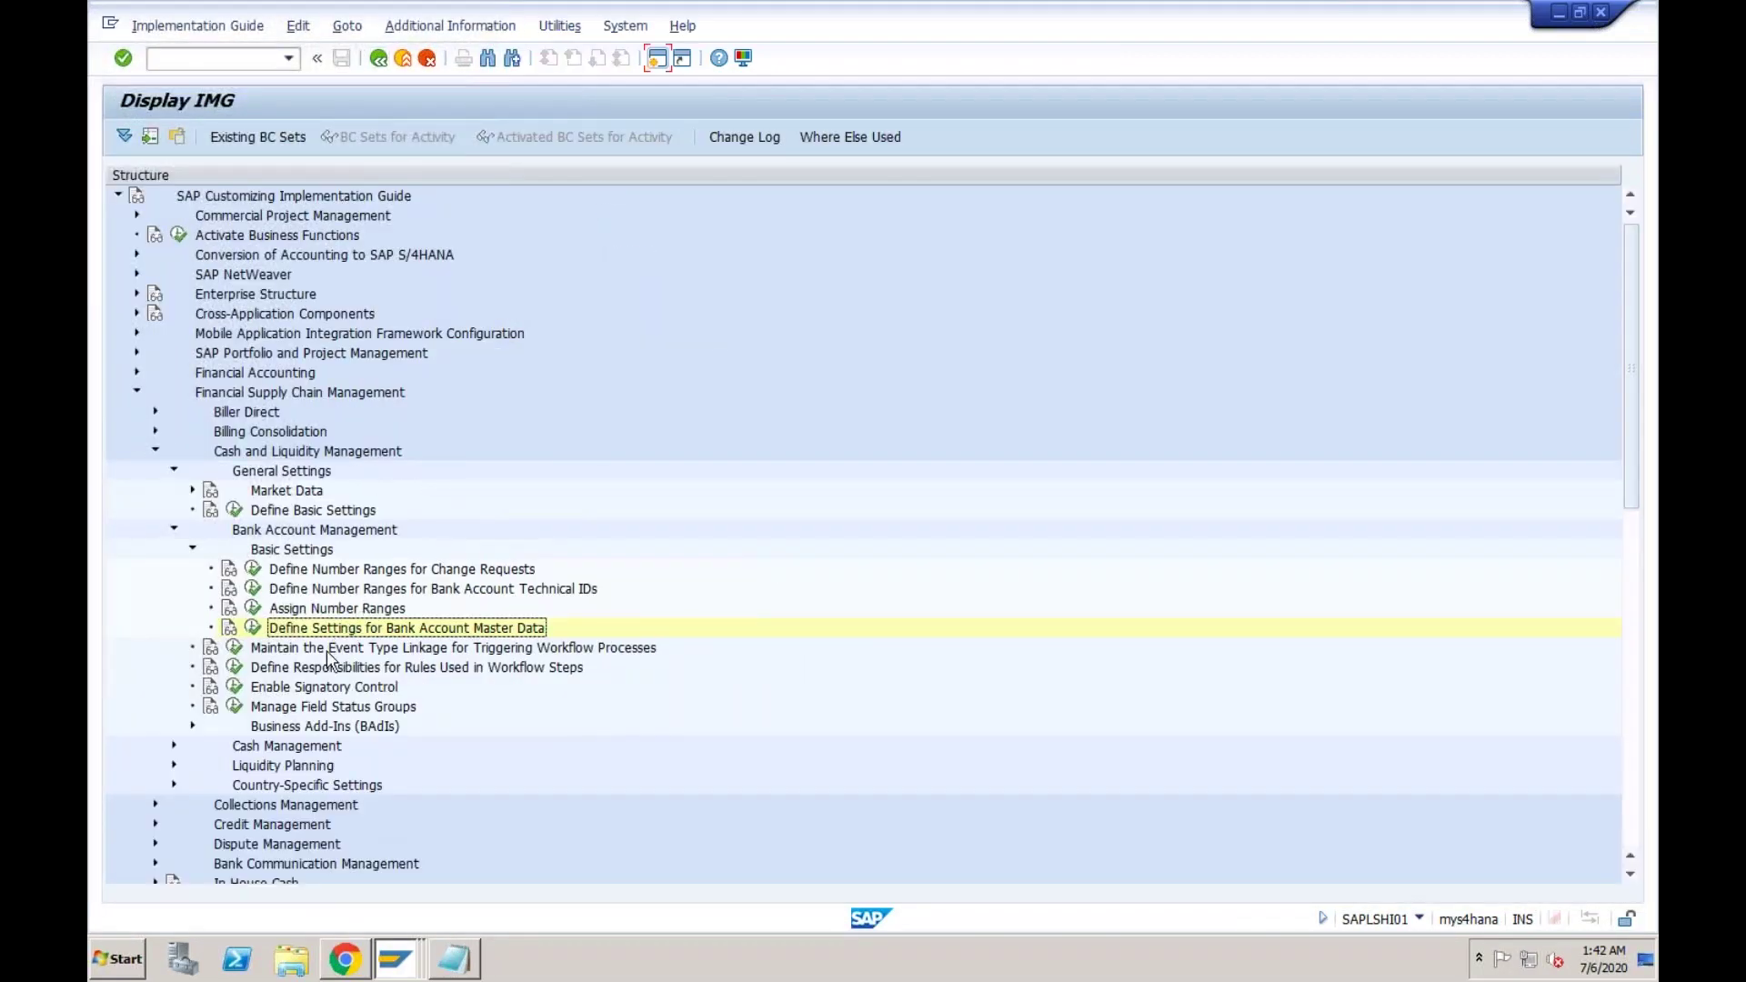
- Open Maintain the Event Type Linkage, listing BUS1SB001 INITIATED and FCLM_CR CREATED
left_click(328, 651)
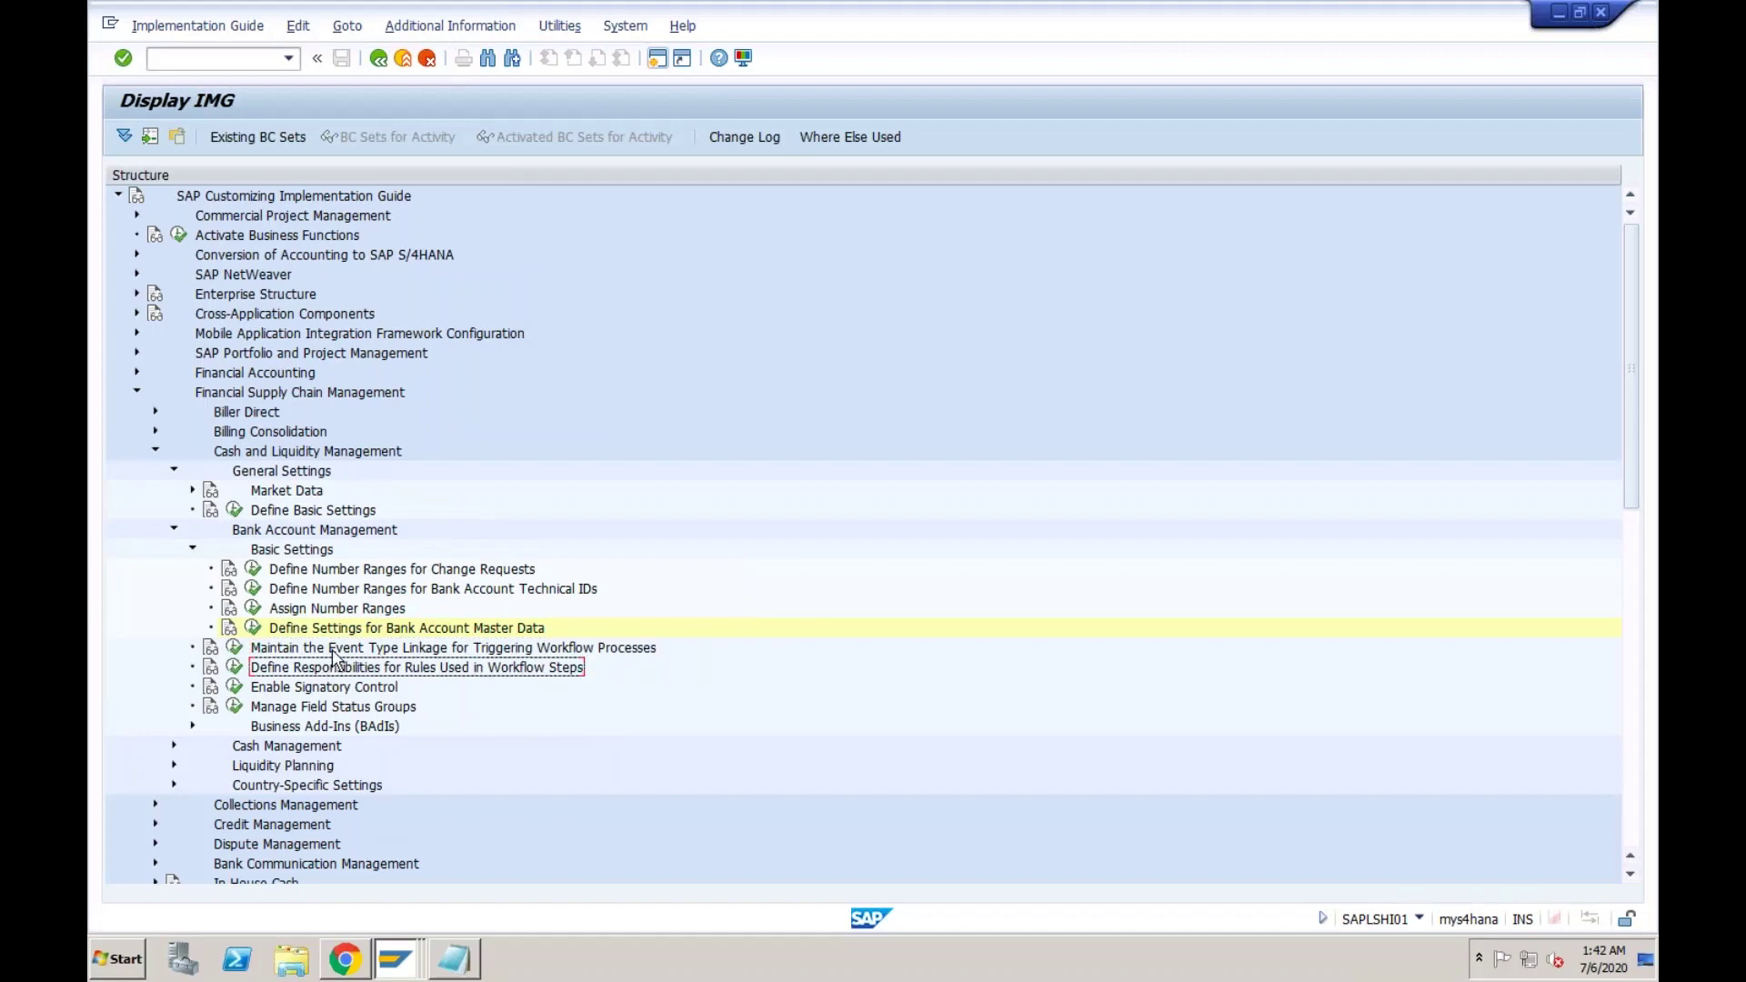
left_click(332, 673)
left_click(333, 653)
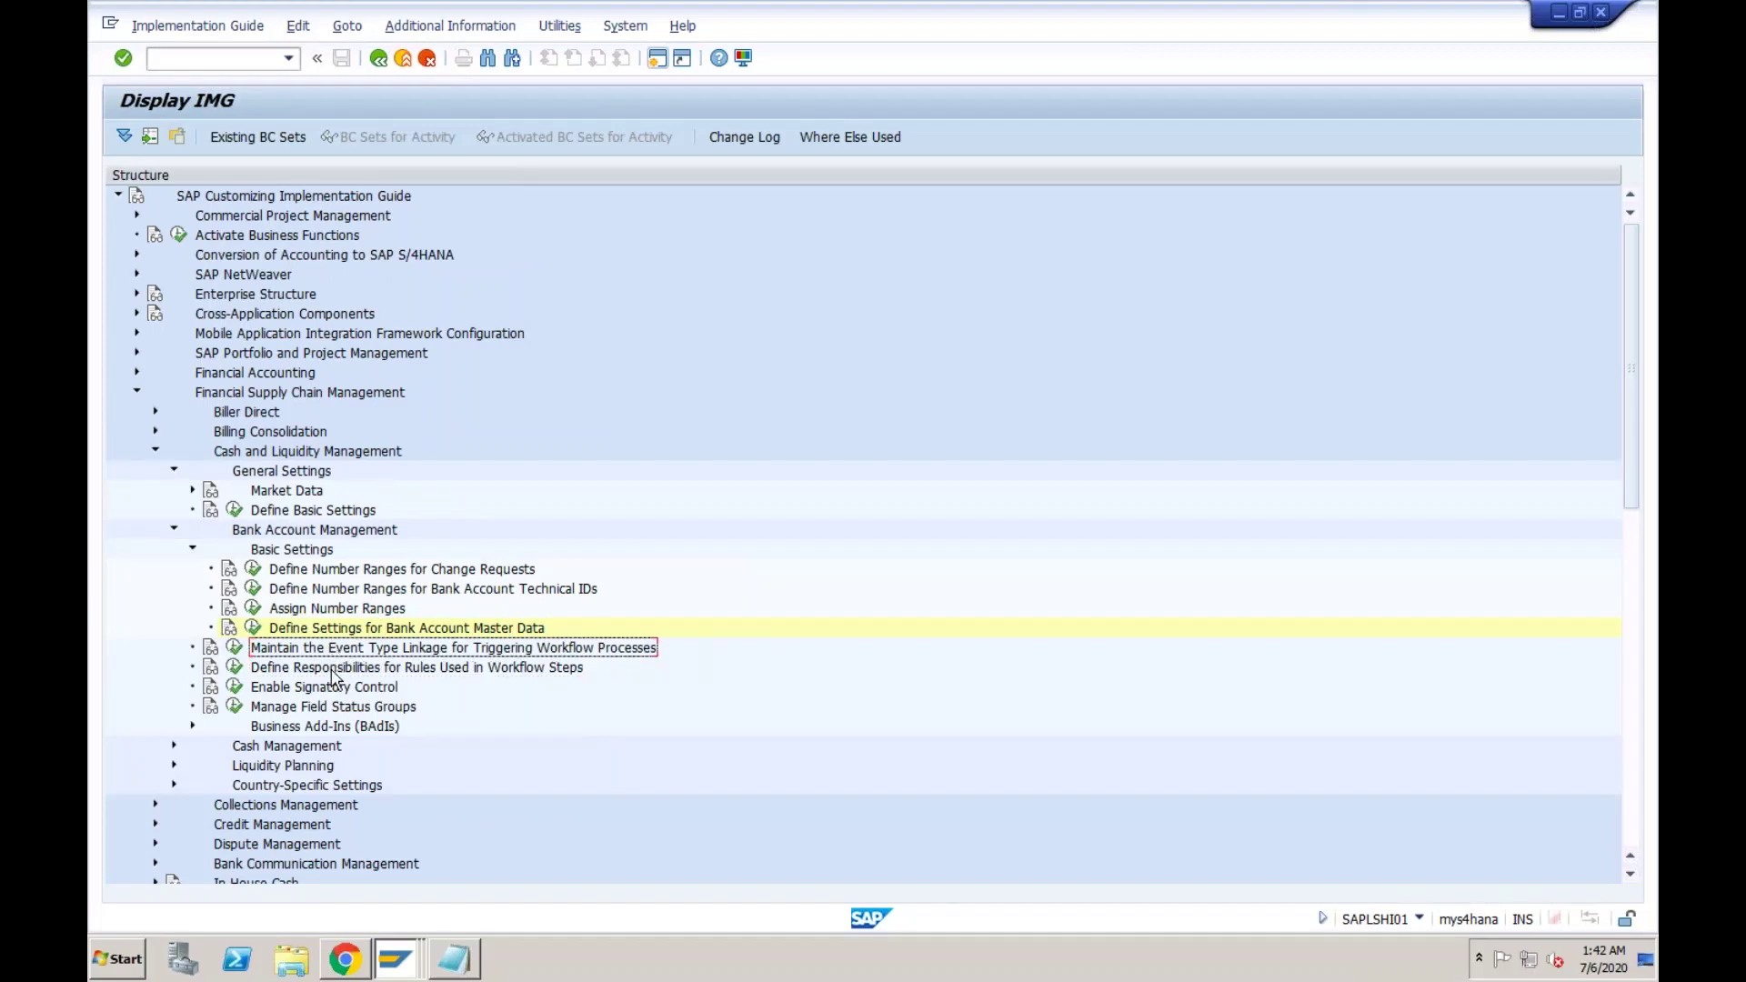
left_click(335, 677)
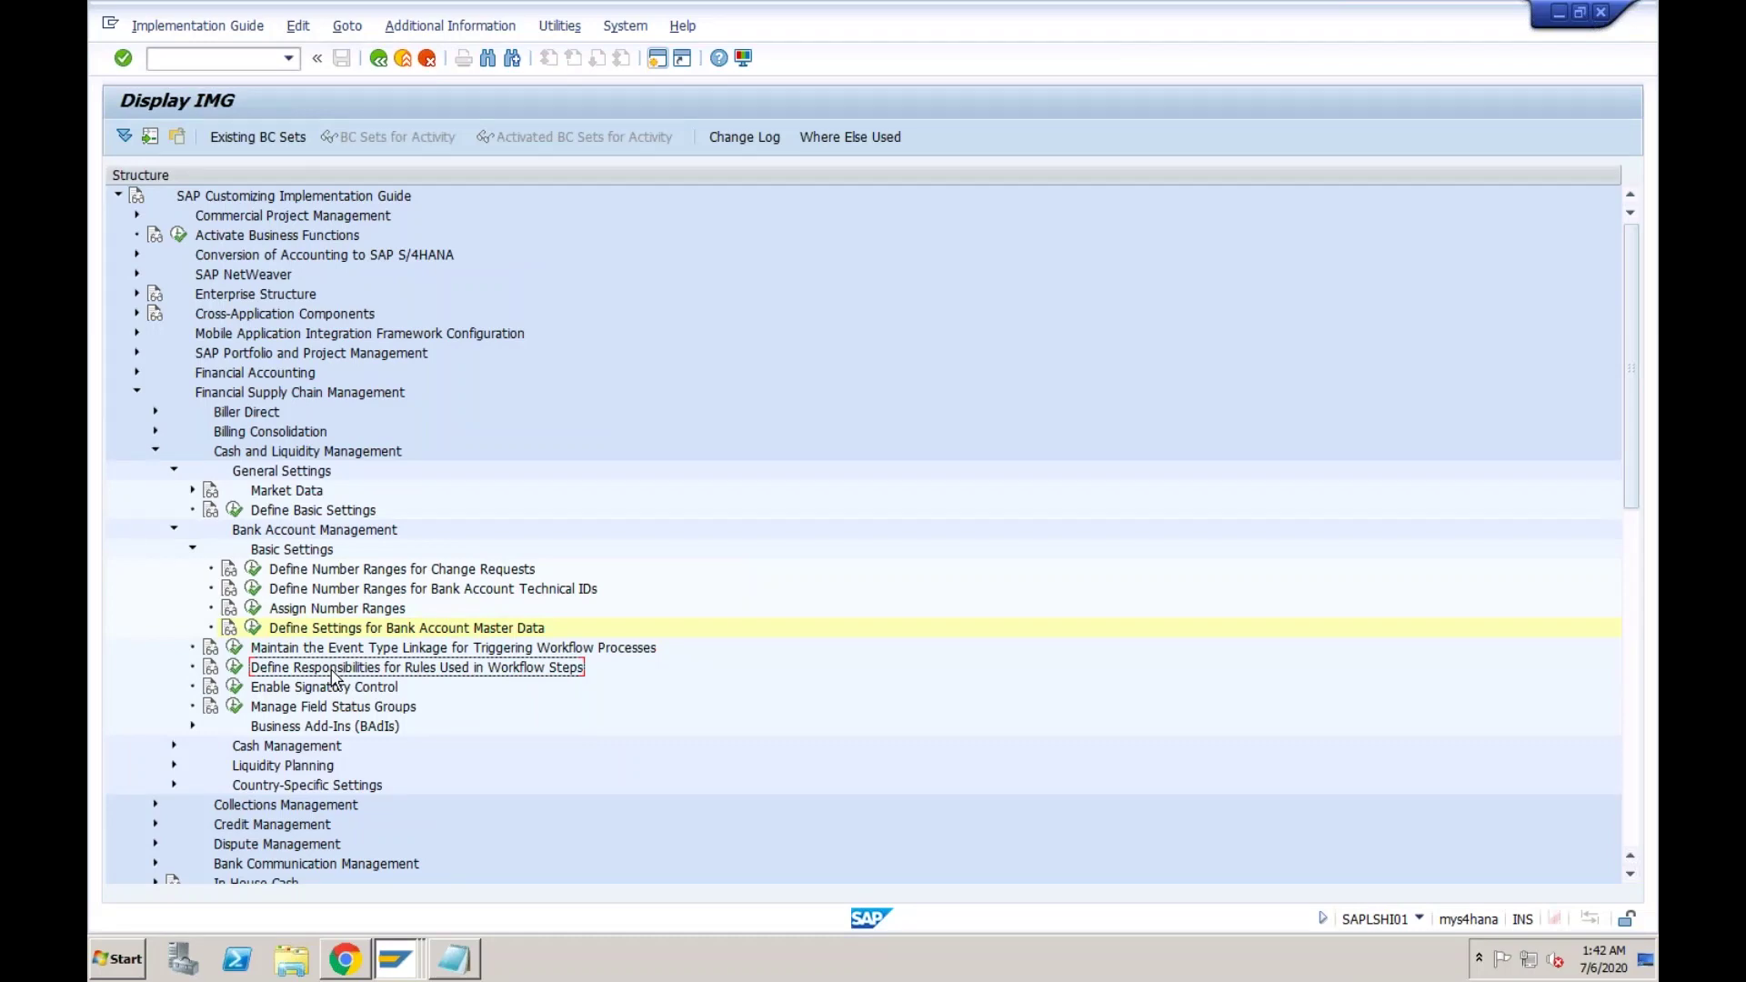
left_click(325, 651)
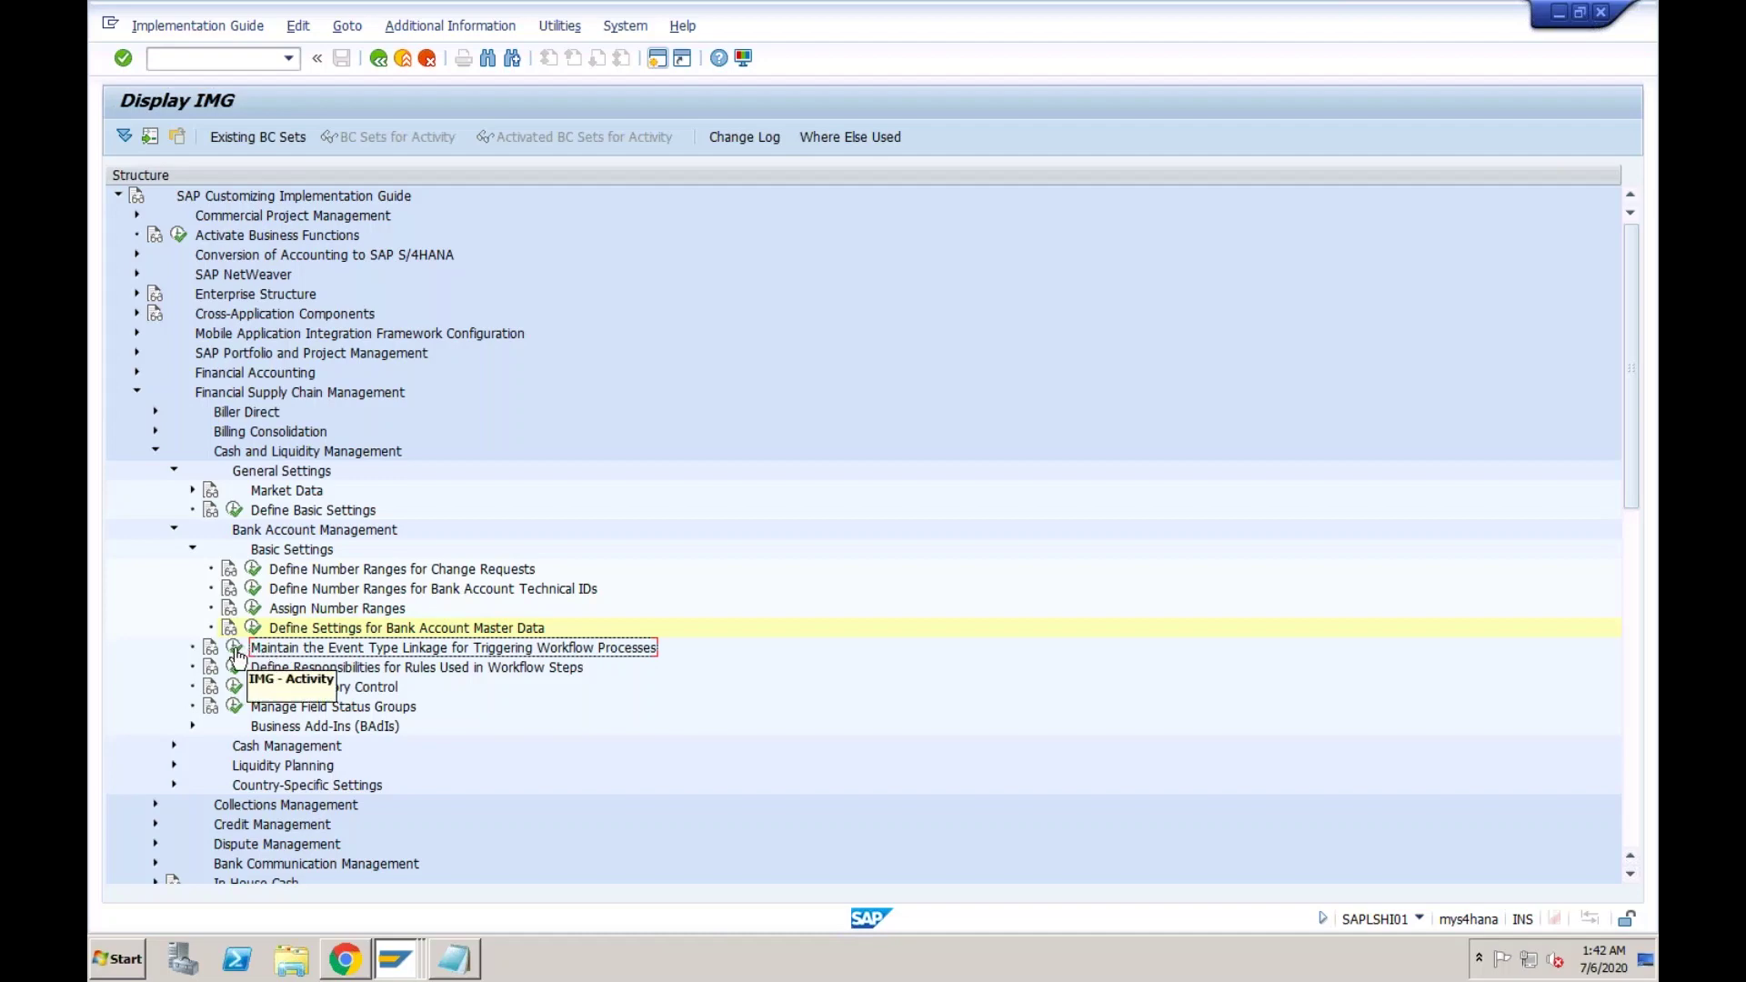
left_click(234, 650)
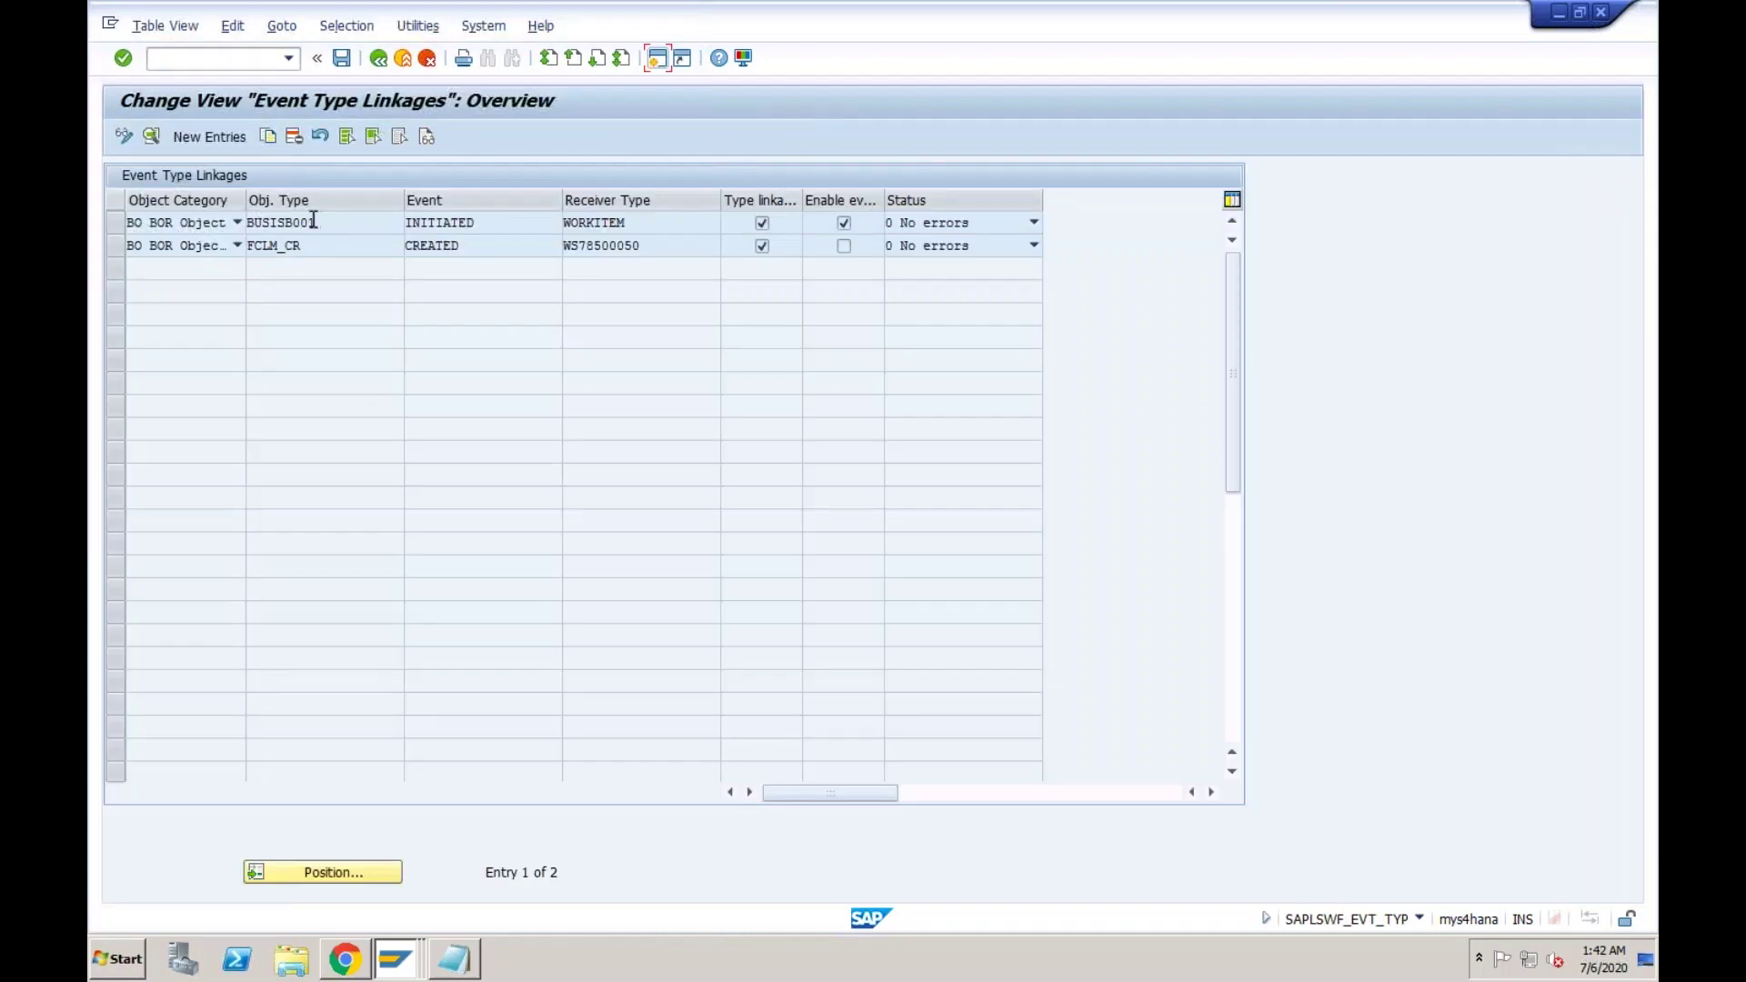
- Inspect the BUS1SB001 INITIATED and FCLM_CR CREATED event linkage rows
left_click_drag(313, 220, 248, 221)
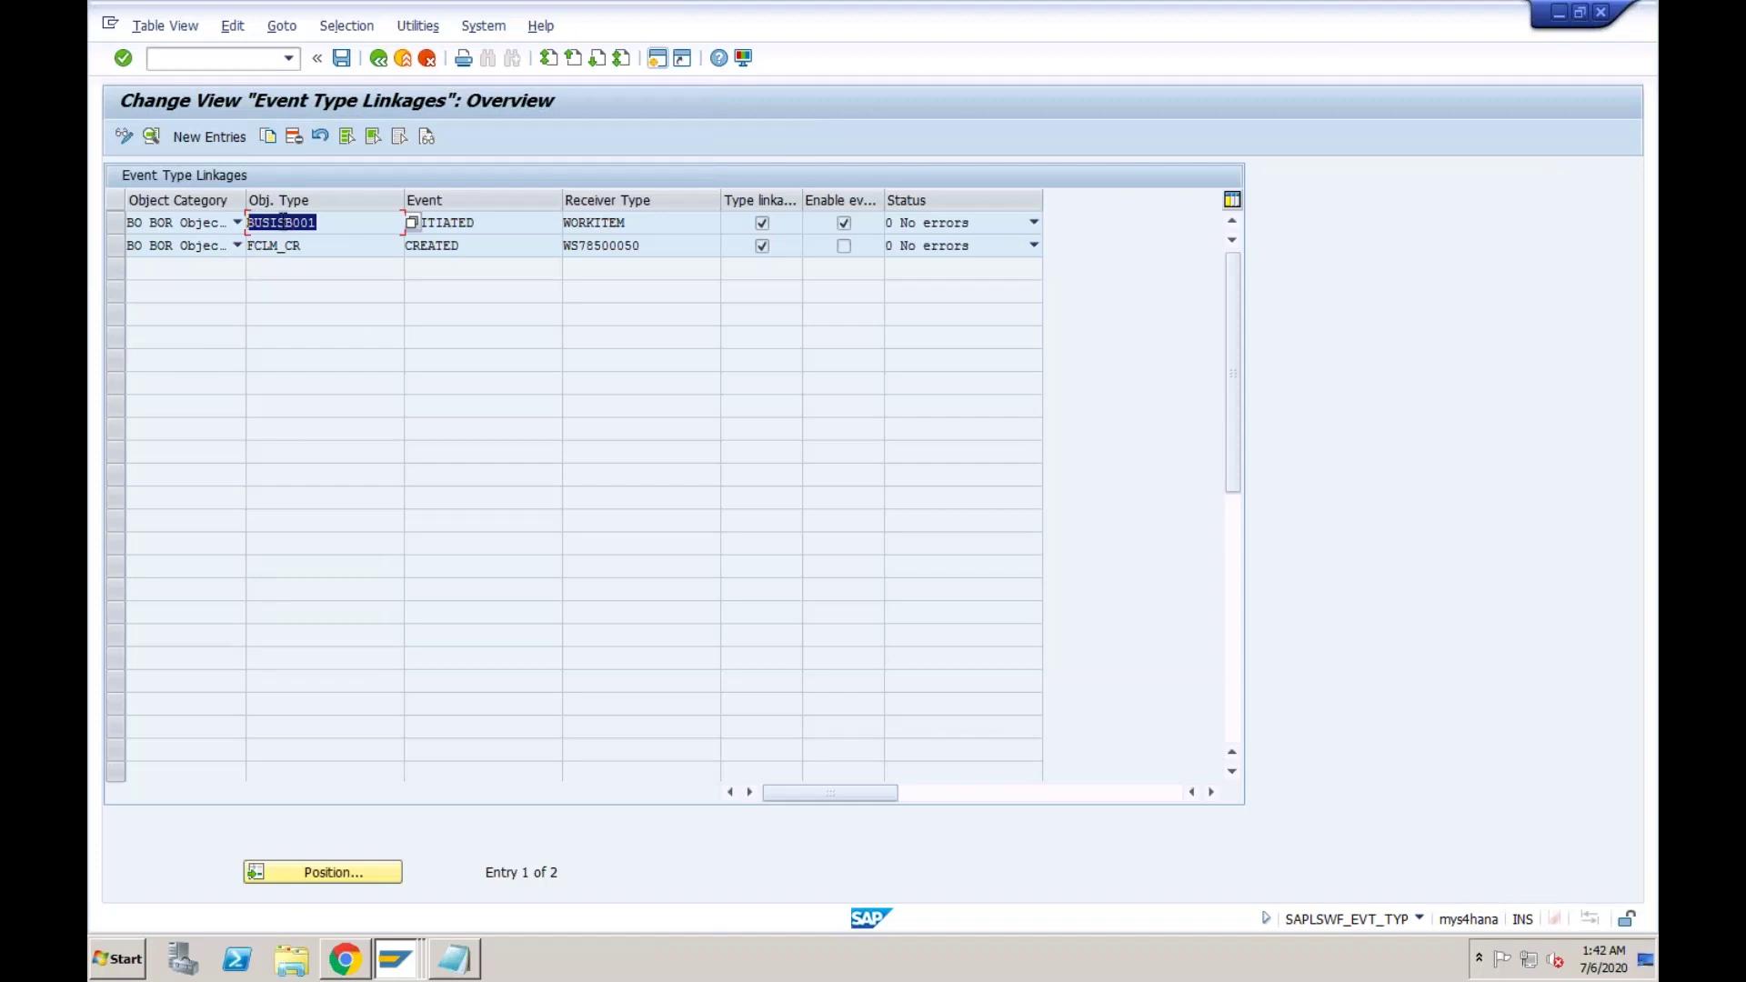
left_click(322, 220)
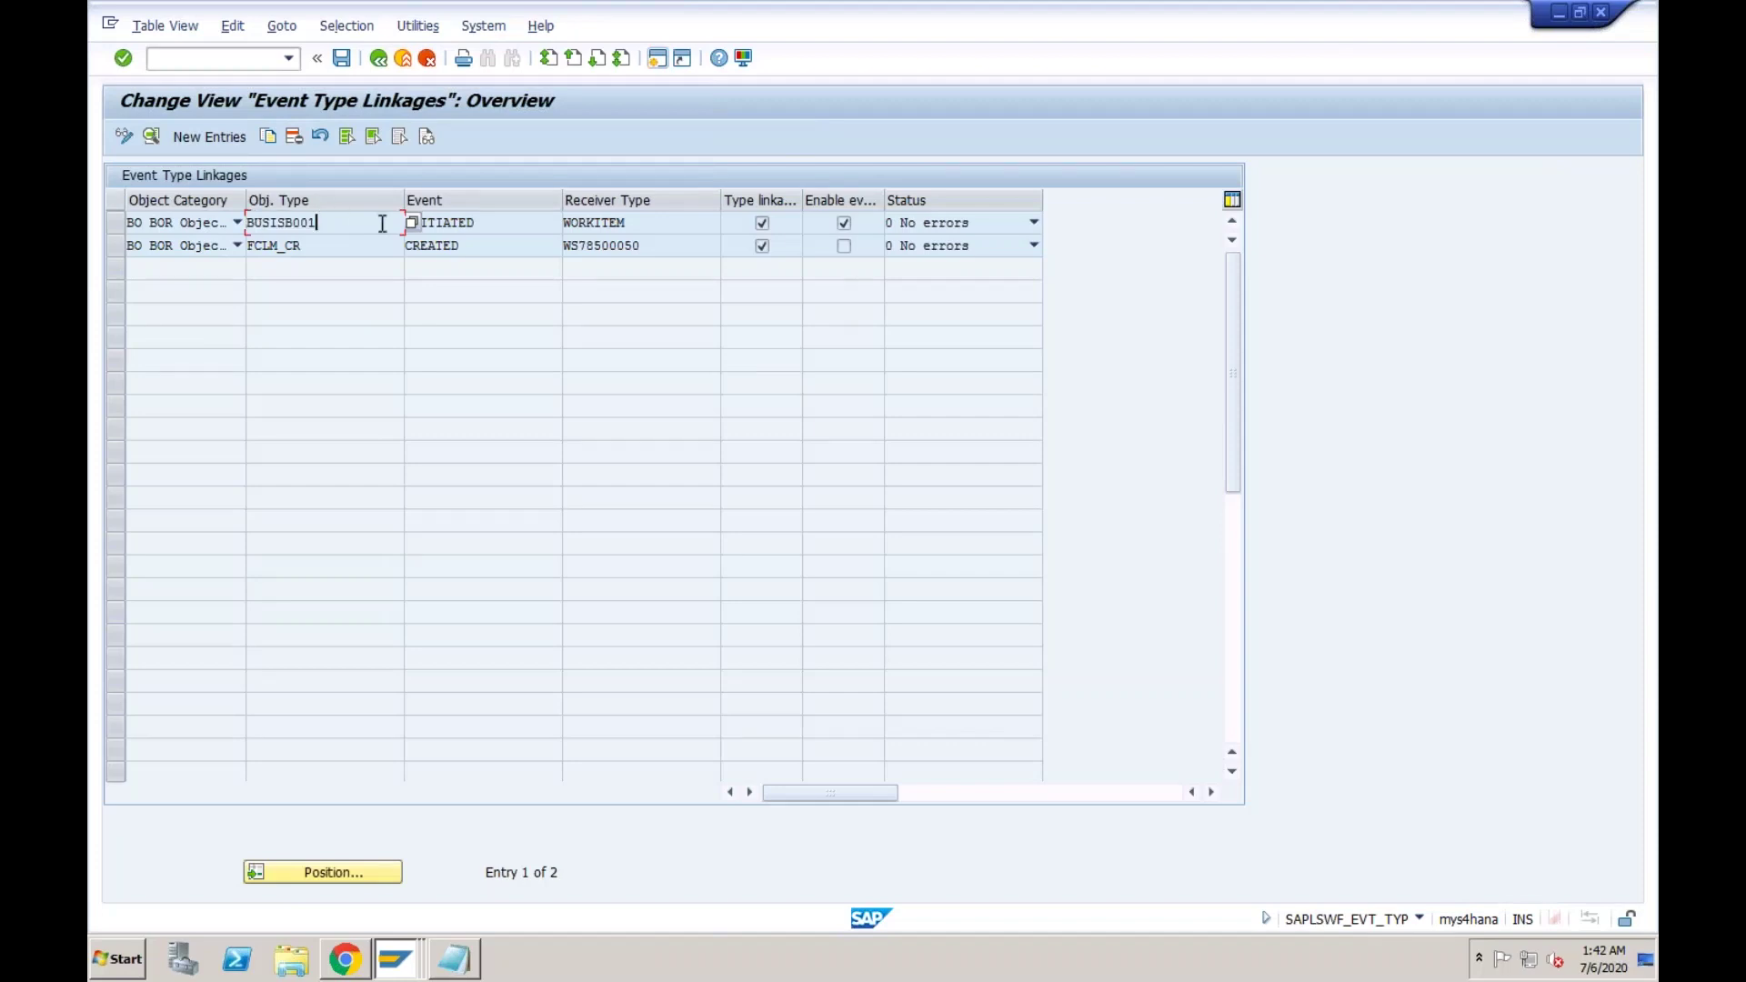
left_click(486, 224)
left_click(216, 224)
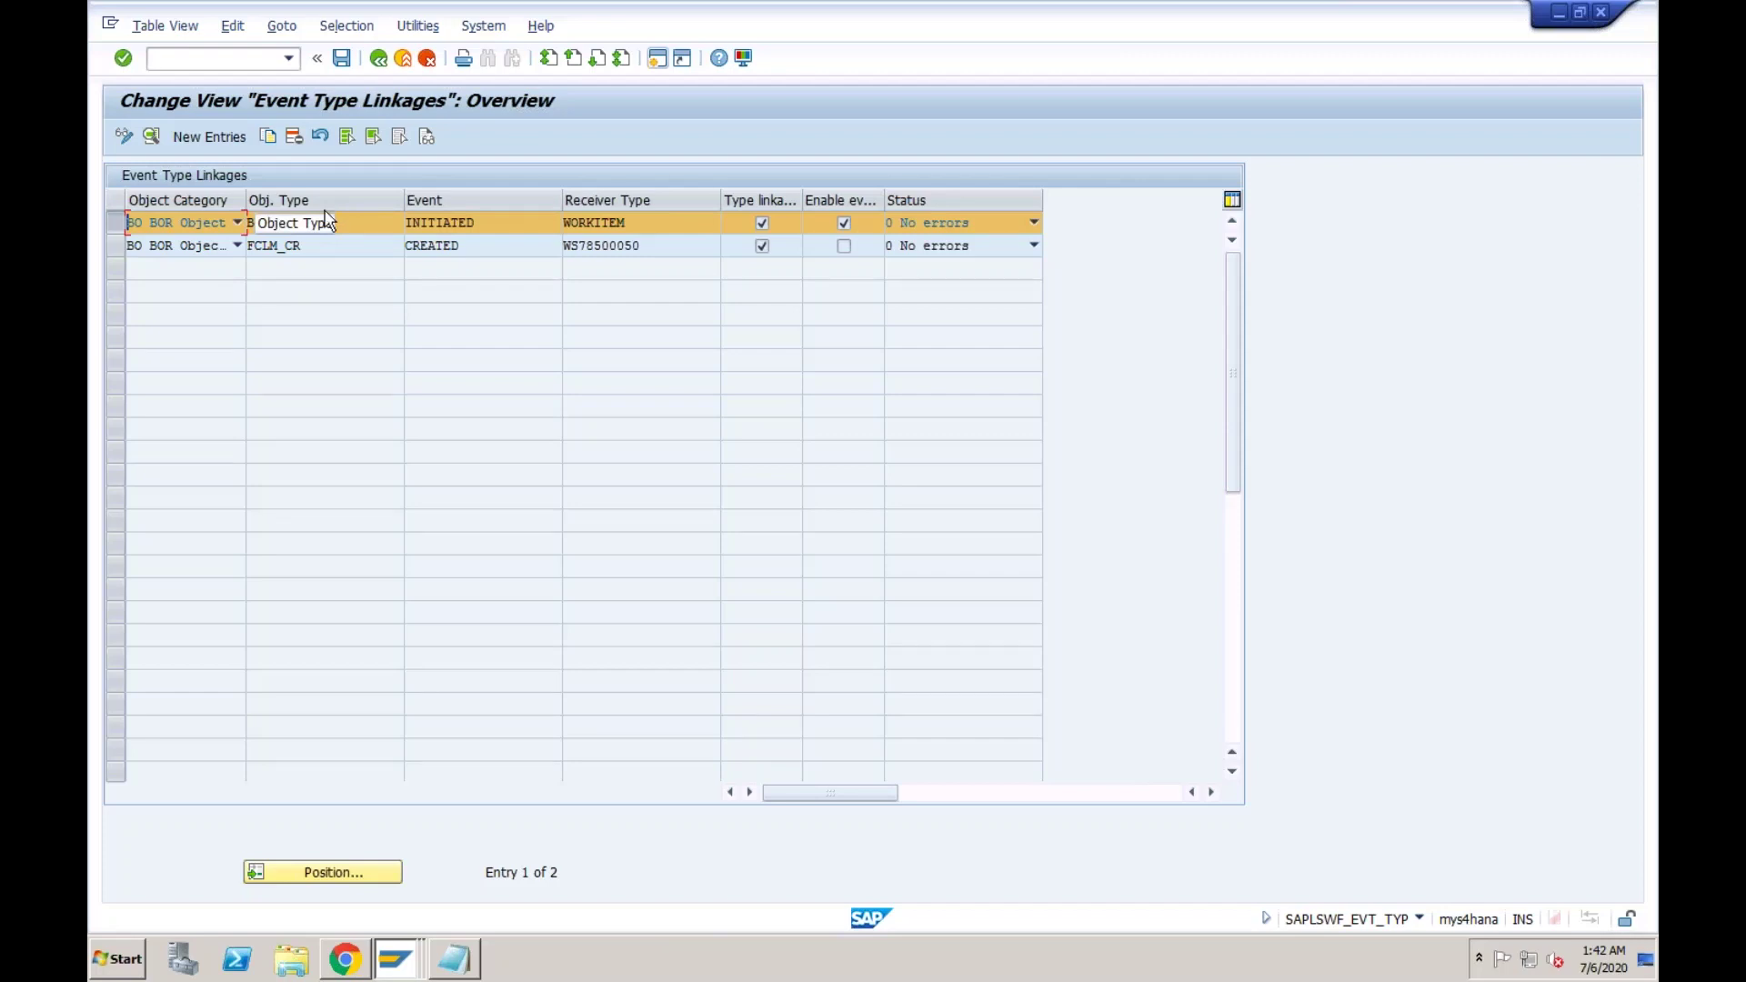
left_click(310, 247)
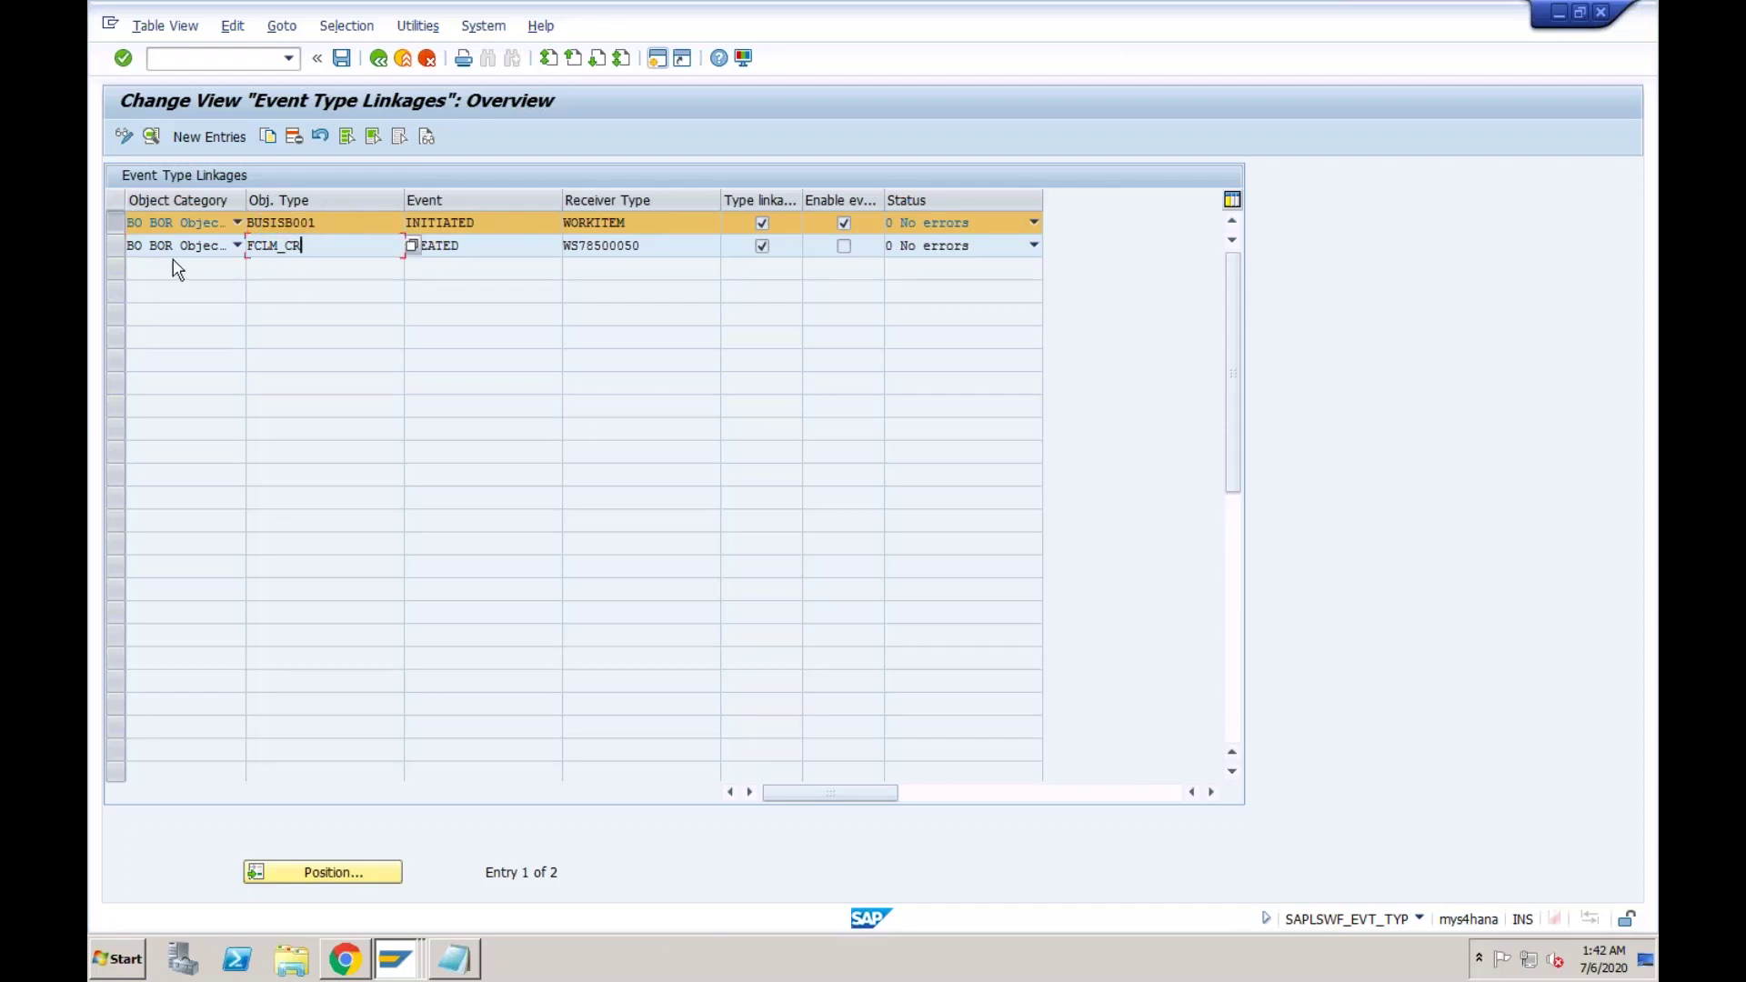
left_click(113, 240)
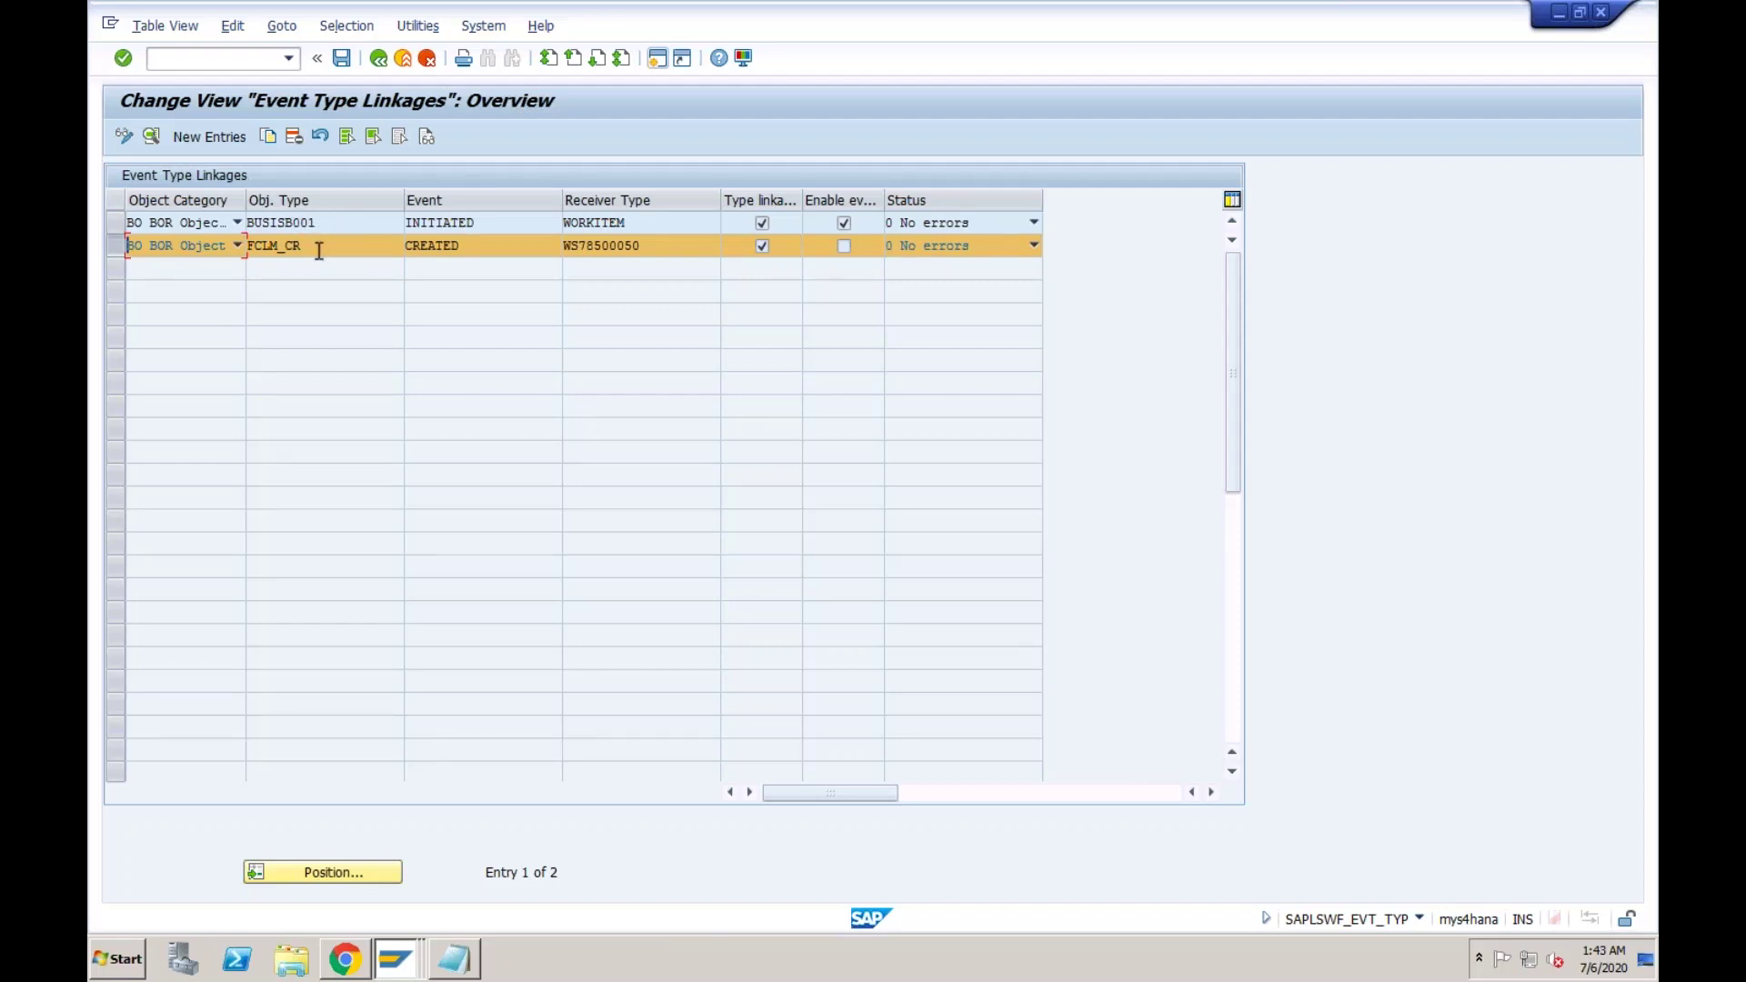
left_click(319, 250)
- Recheck the FCLM_CR linkage, then open the Maintain Event Type Linkage activity's documentation
left_click(378, 59)
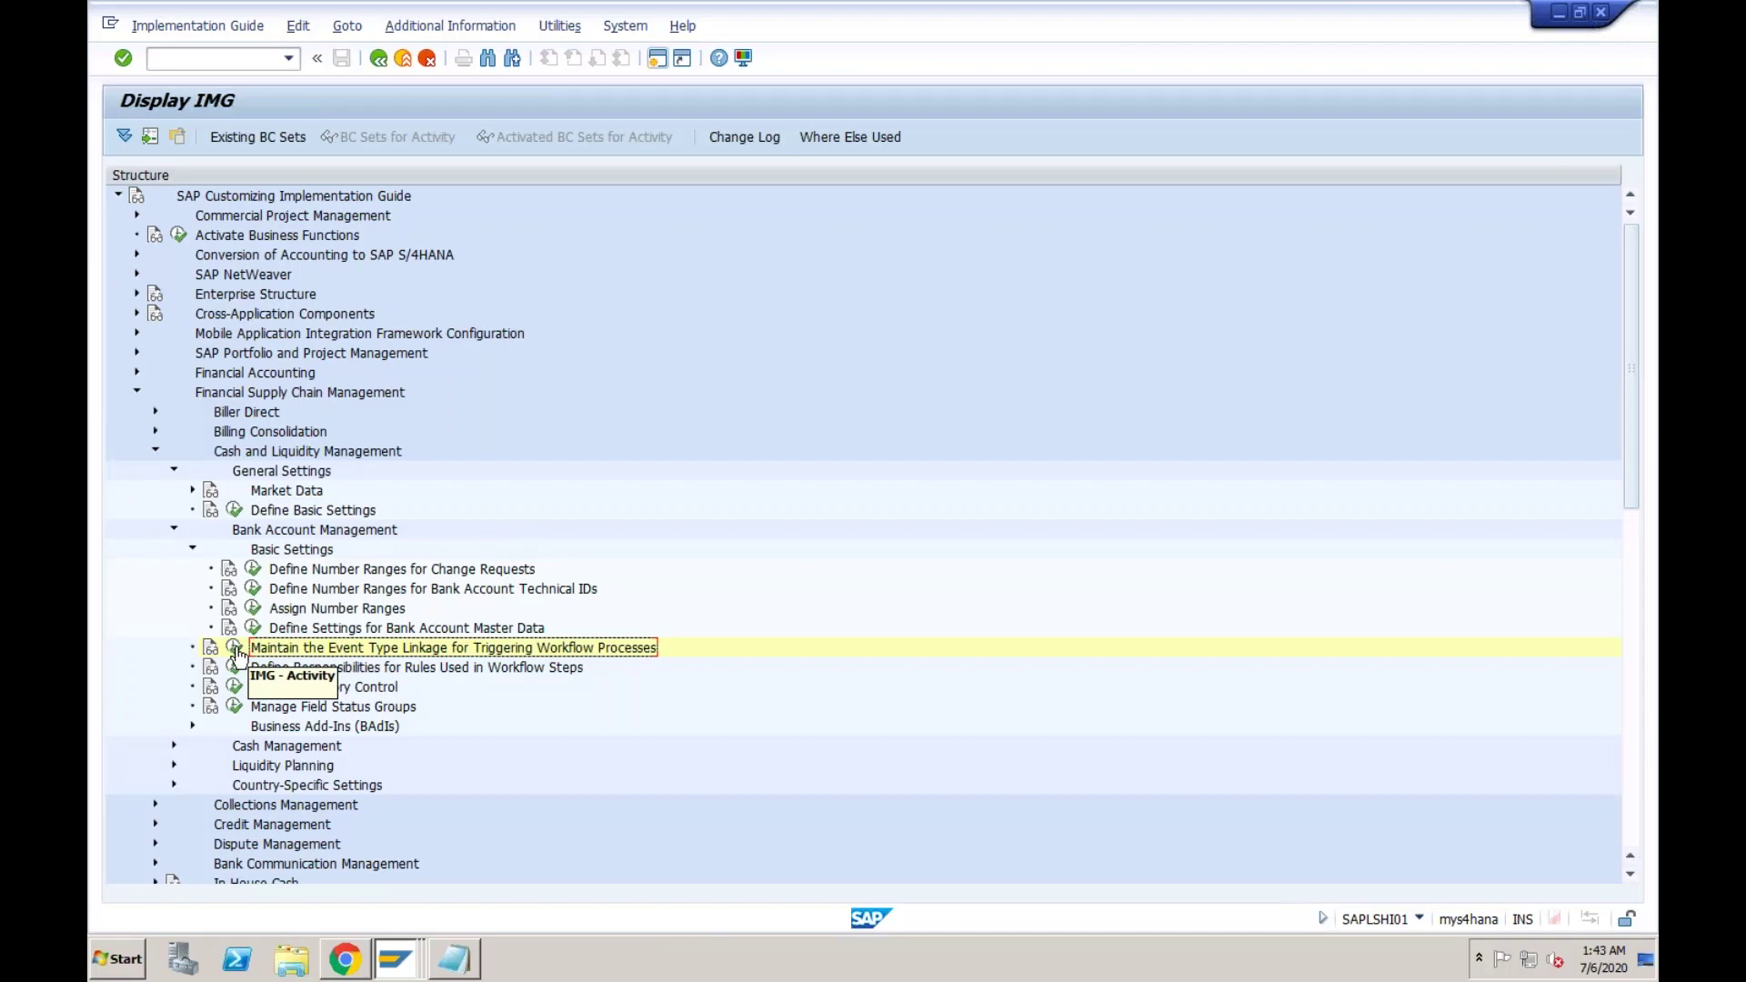
left_click(235, 649)
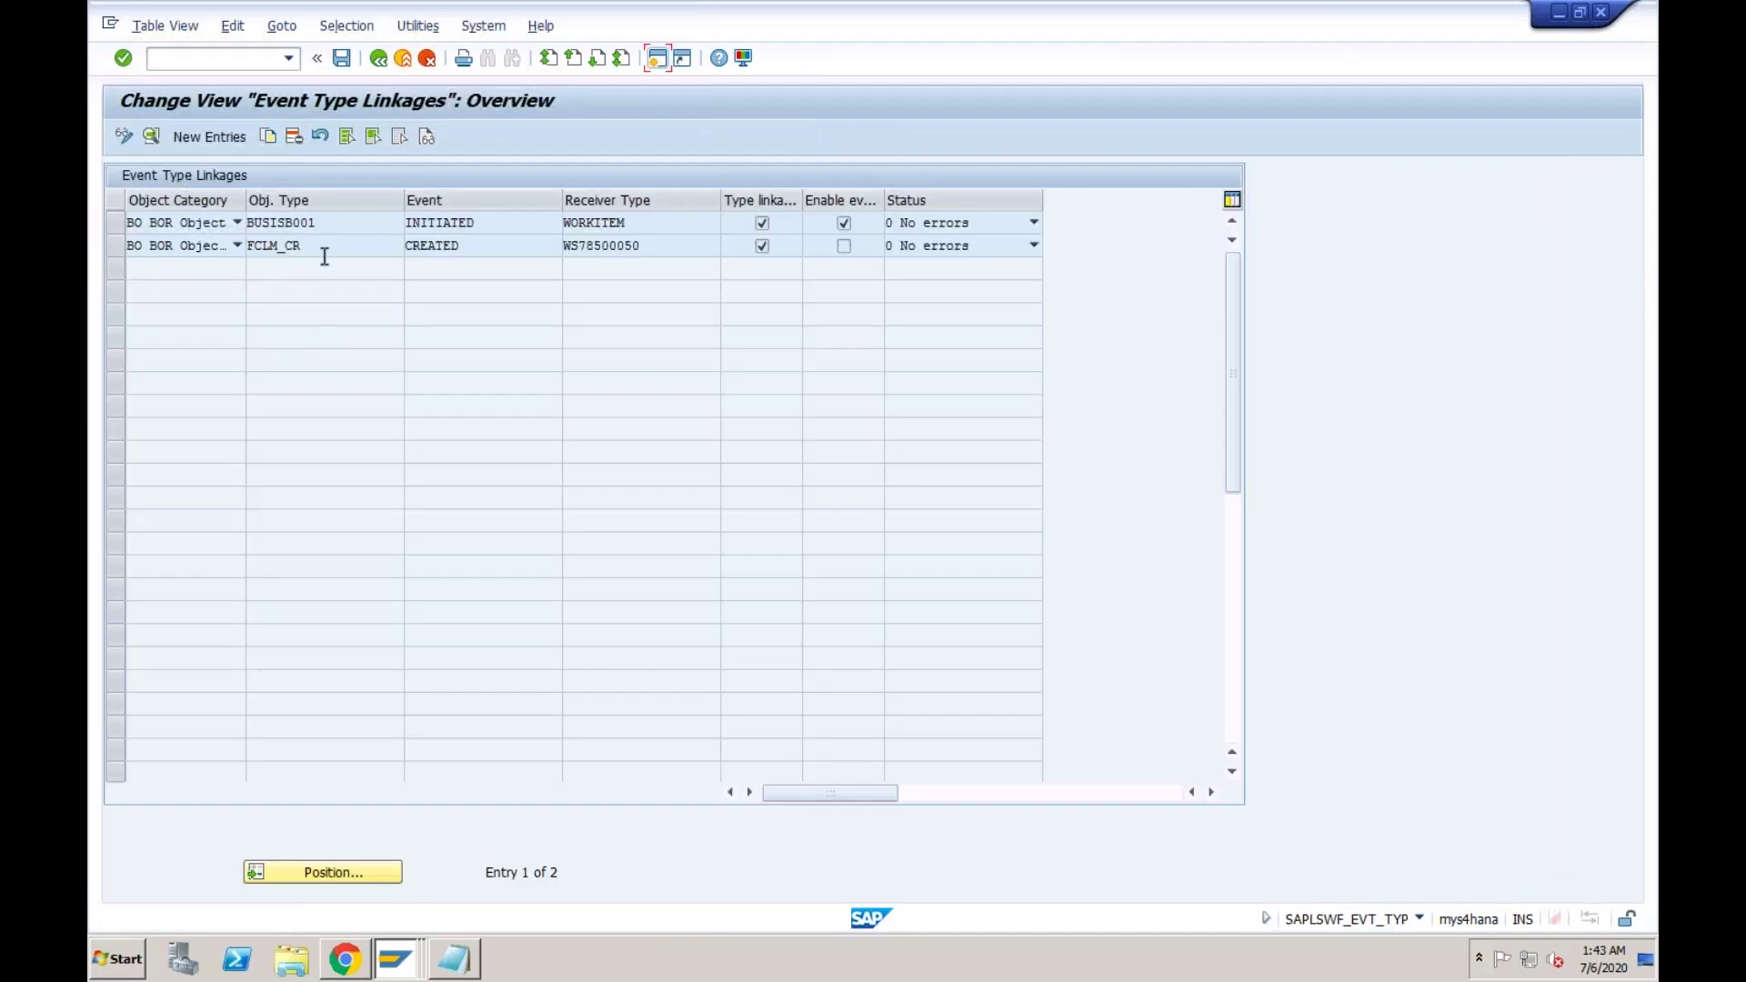
left_click(324, 253)
left_click(378, 59)
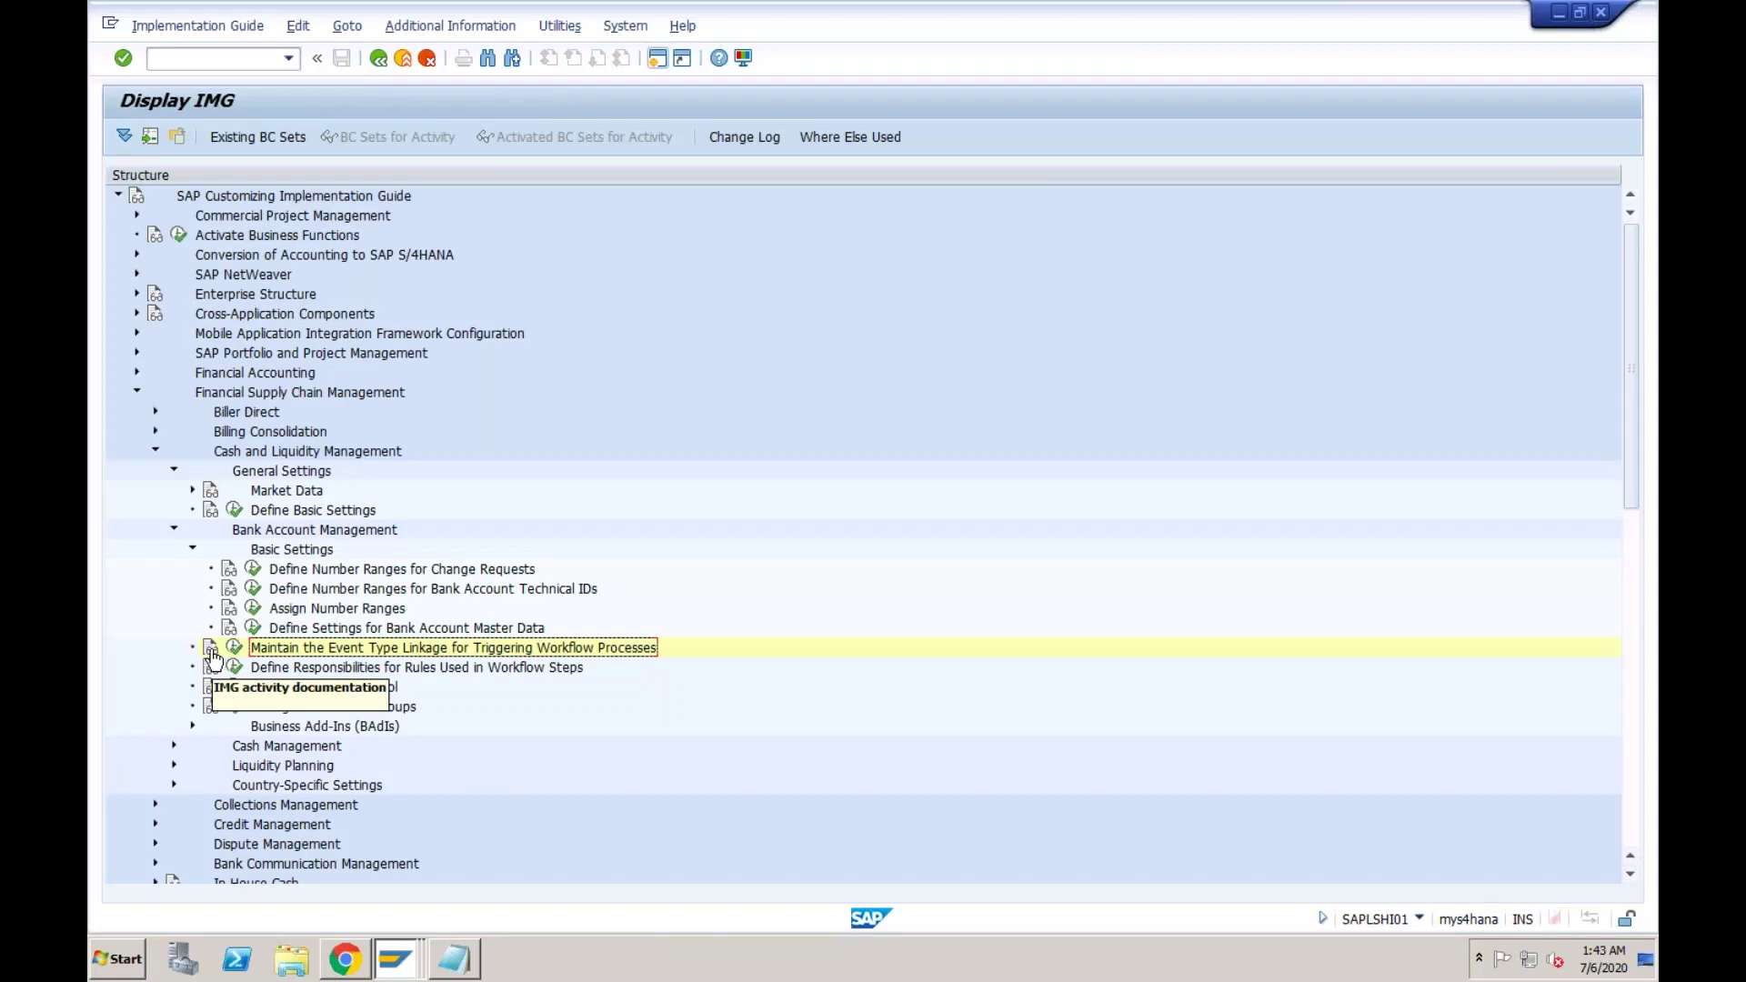
left_click(215, 654)
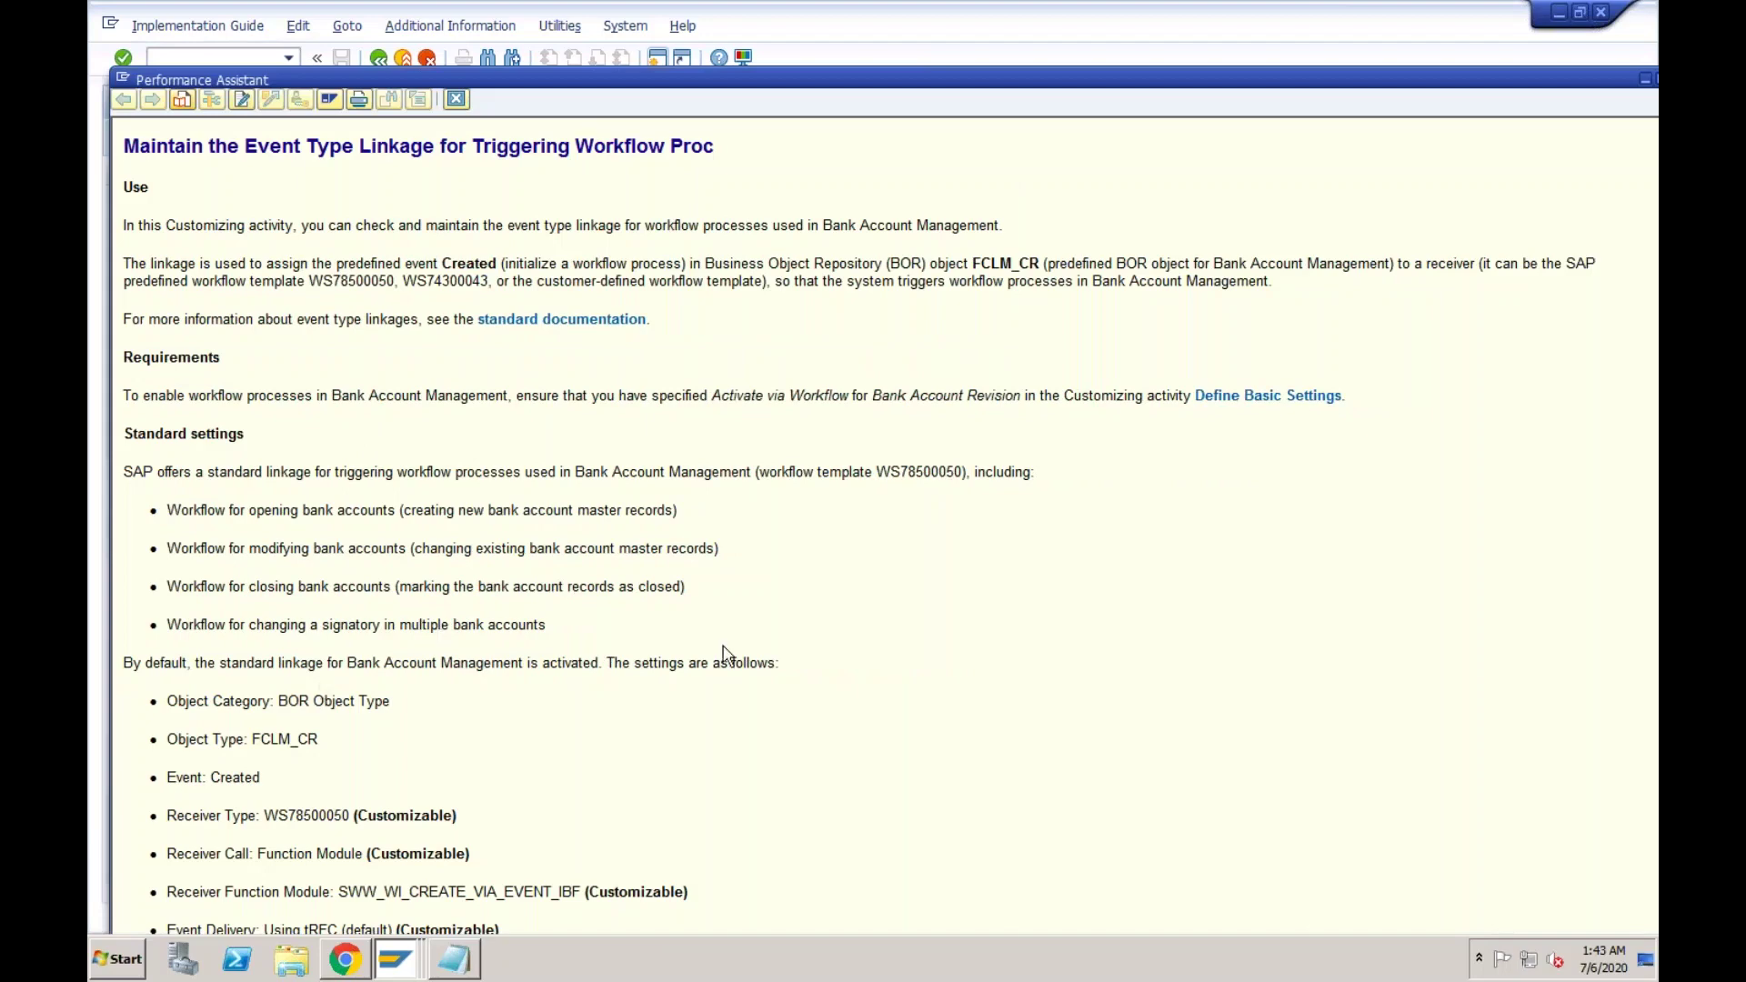
- Maximize the event type linkage documentation and read the BOR object type FCLM_CR notes
double_click(1309, 89)
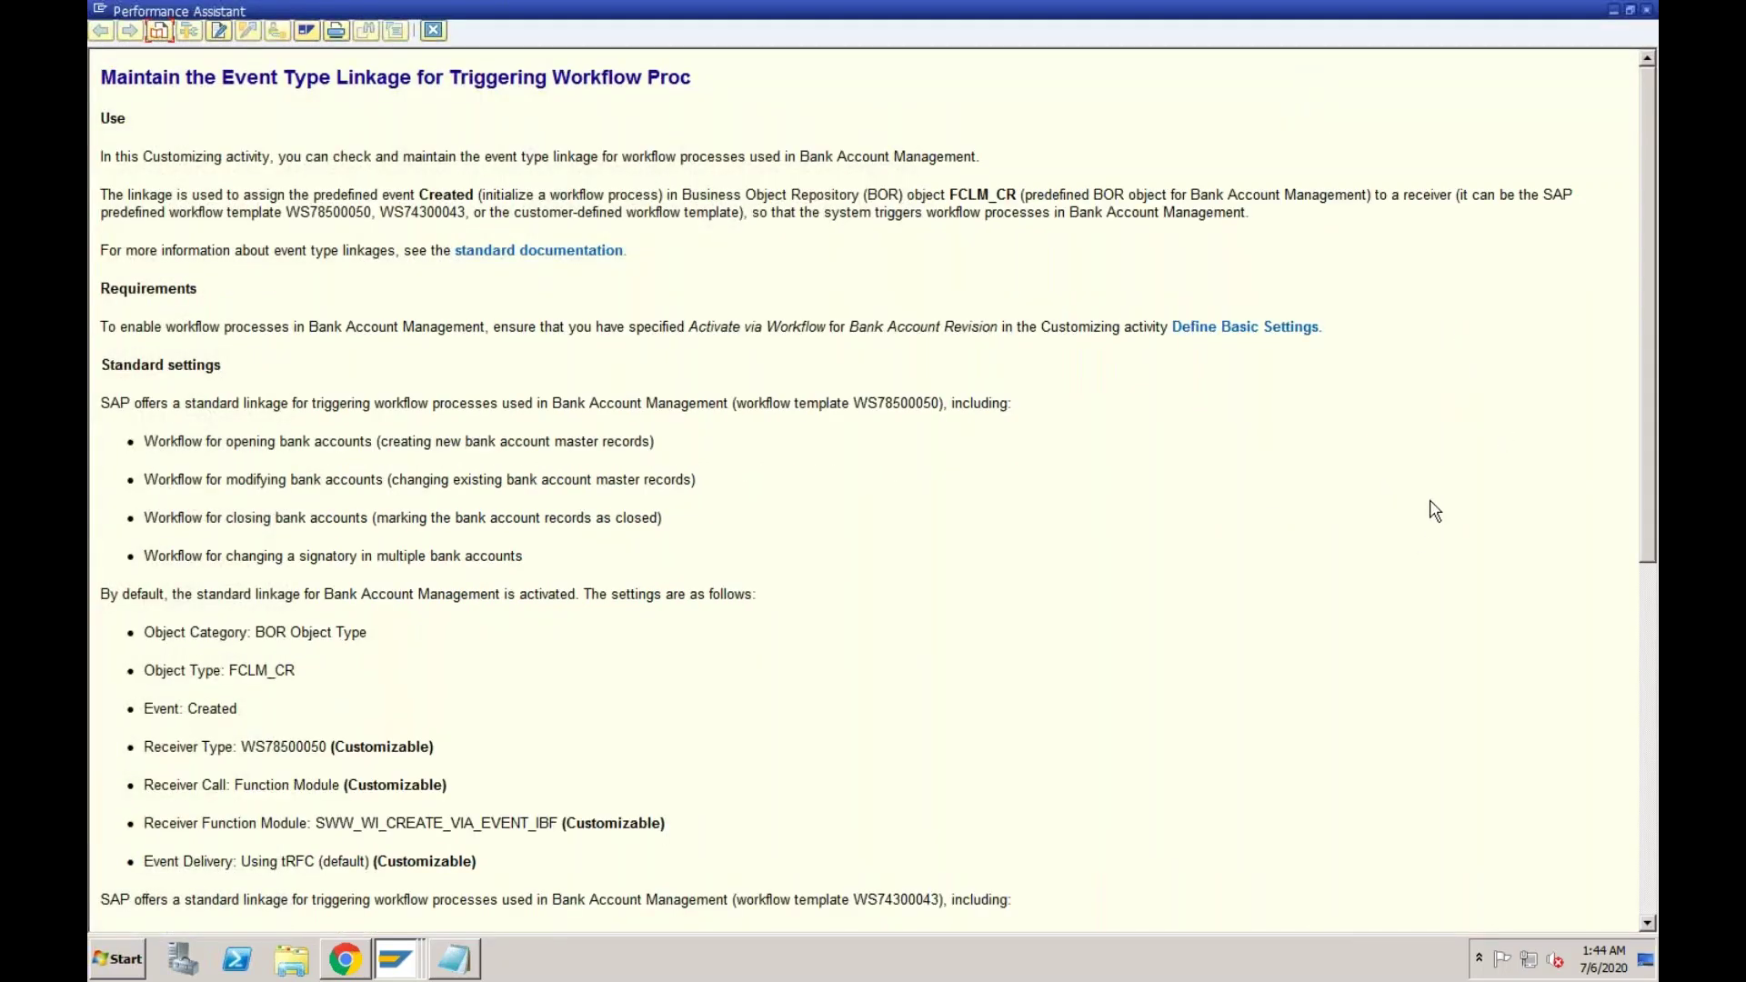
left_click(1648, 616)
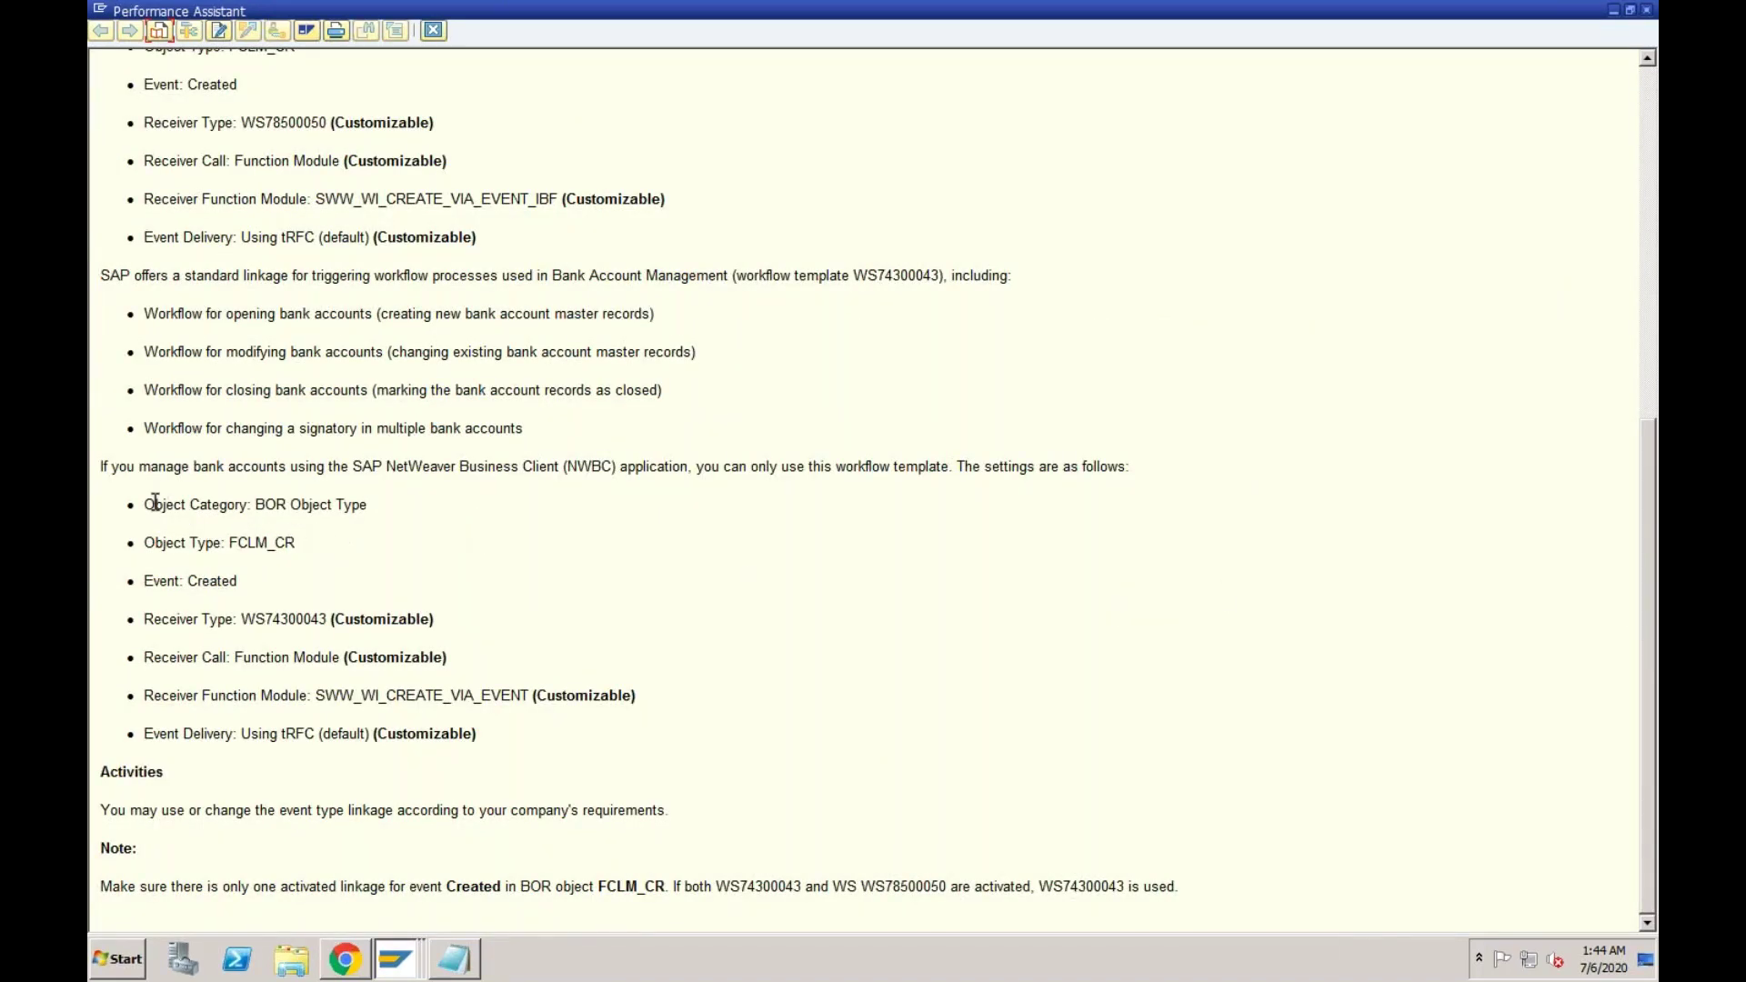
left_click_drag(177, 508, 368, 505)
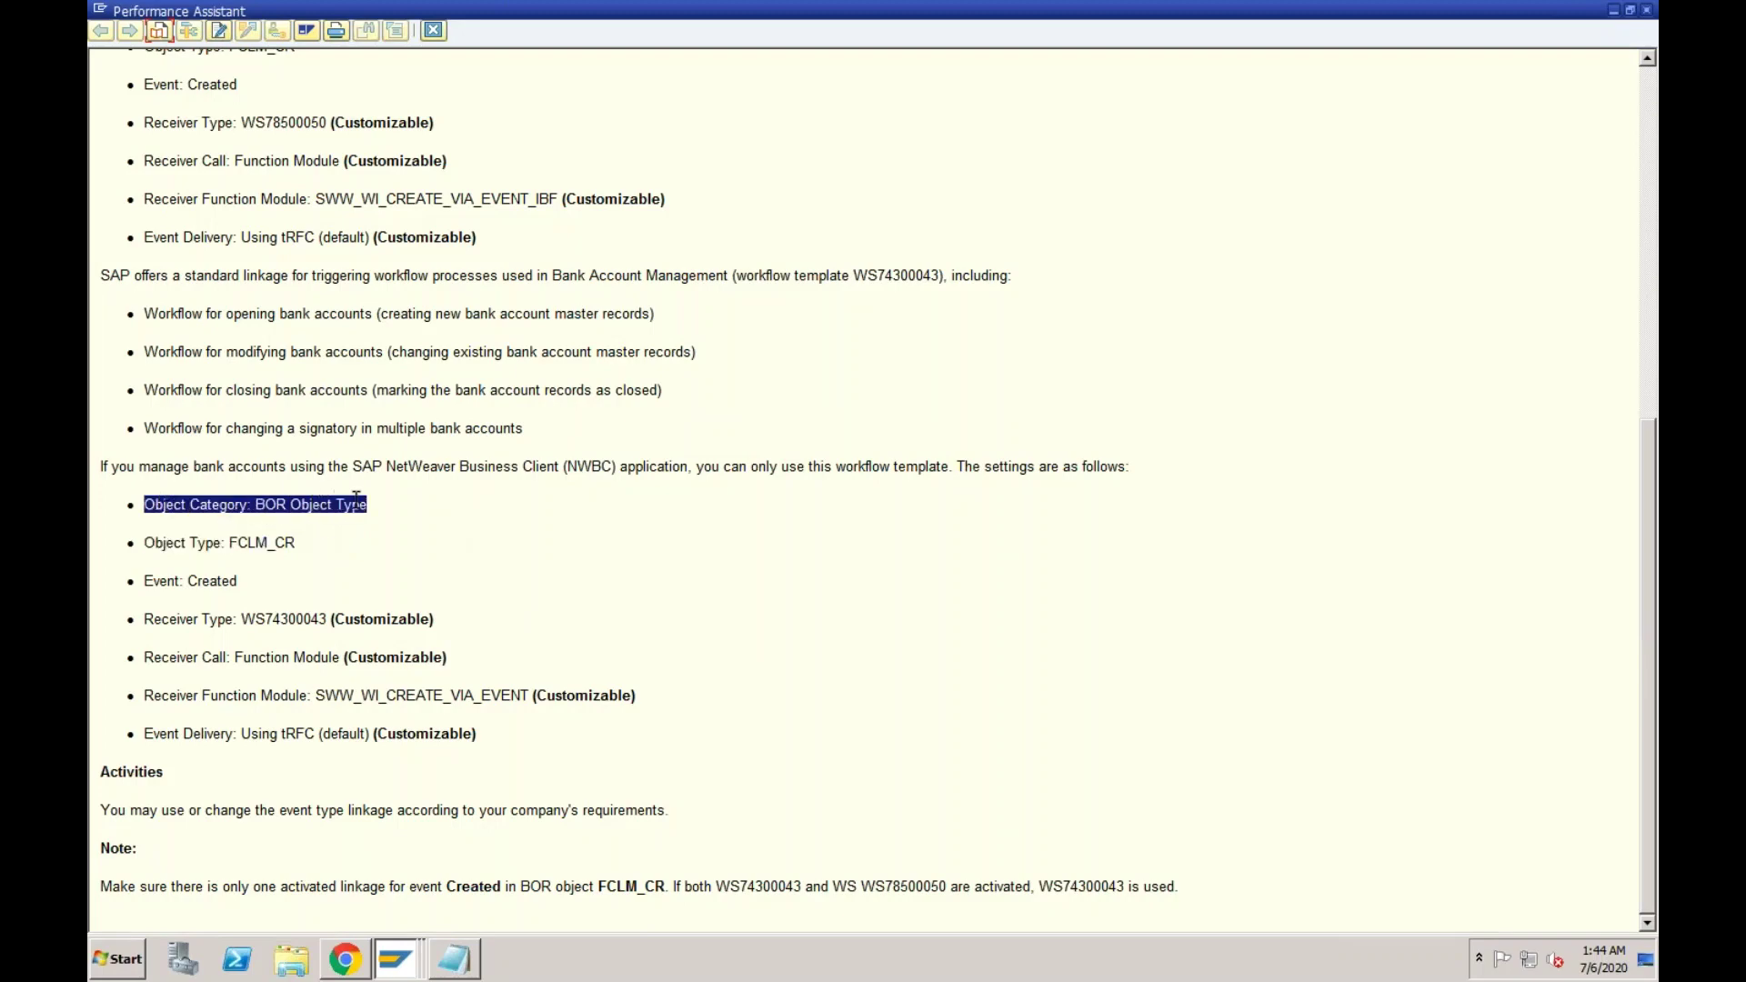
left_click(293, 511)
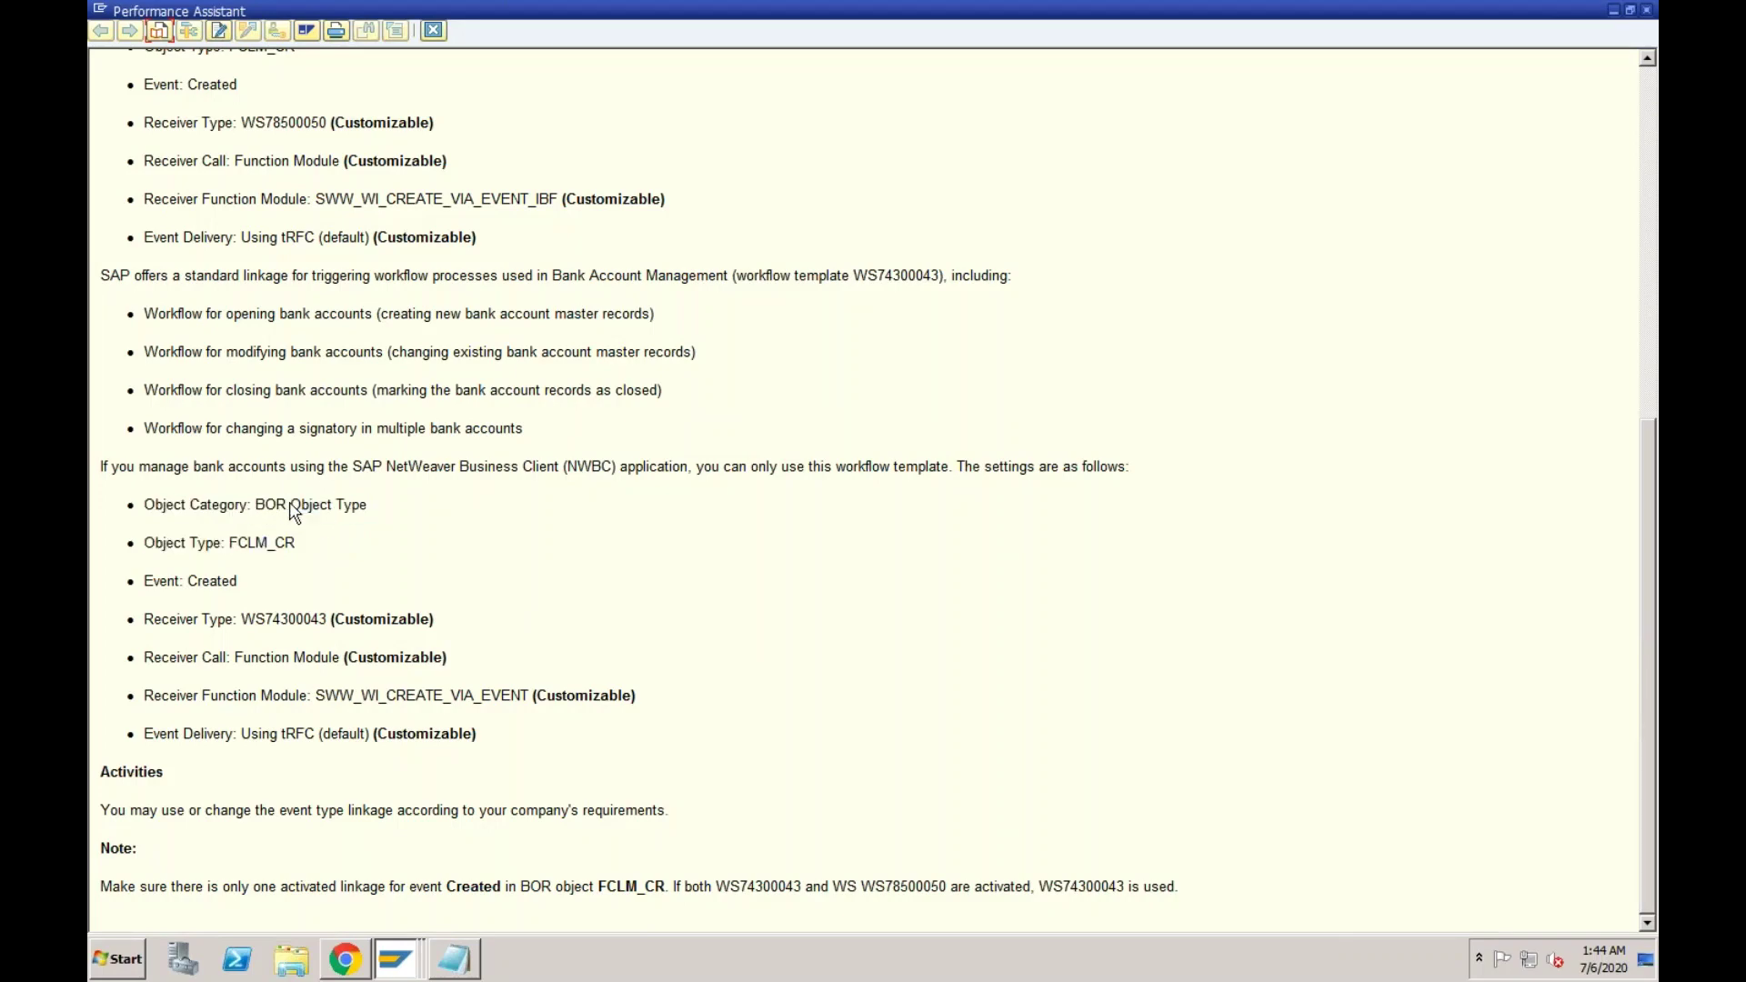
left_click_drag(233, 543, 293, 544)
left_click(234, 546)
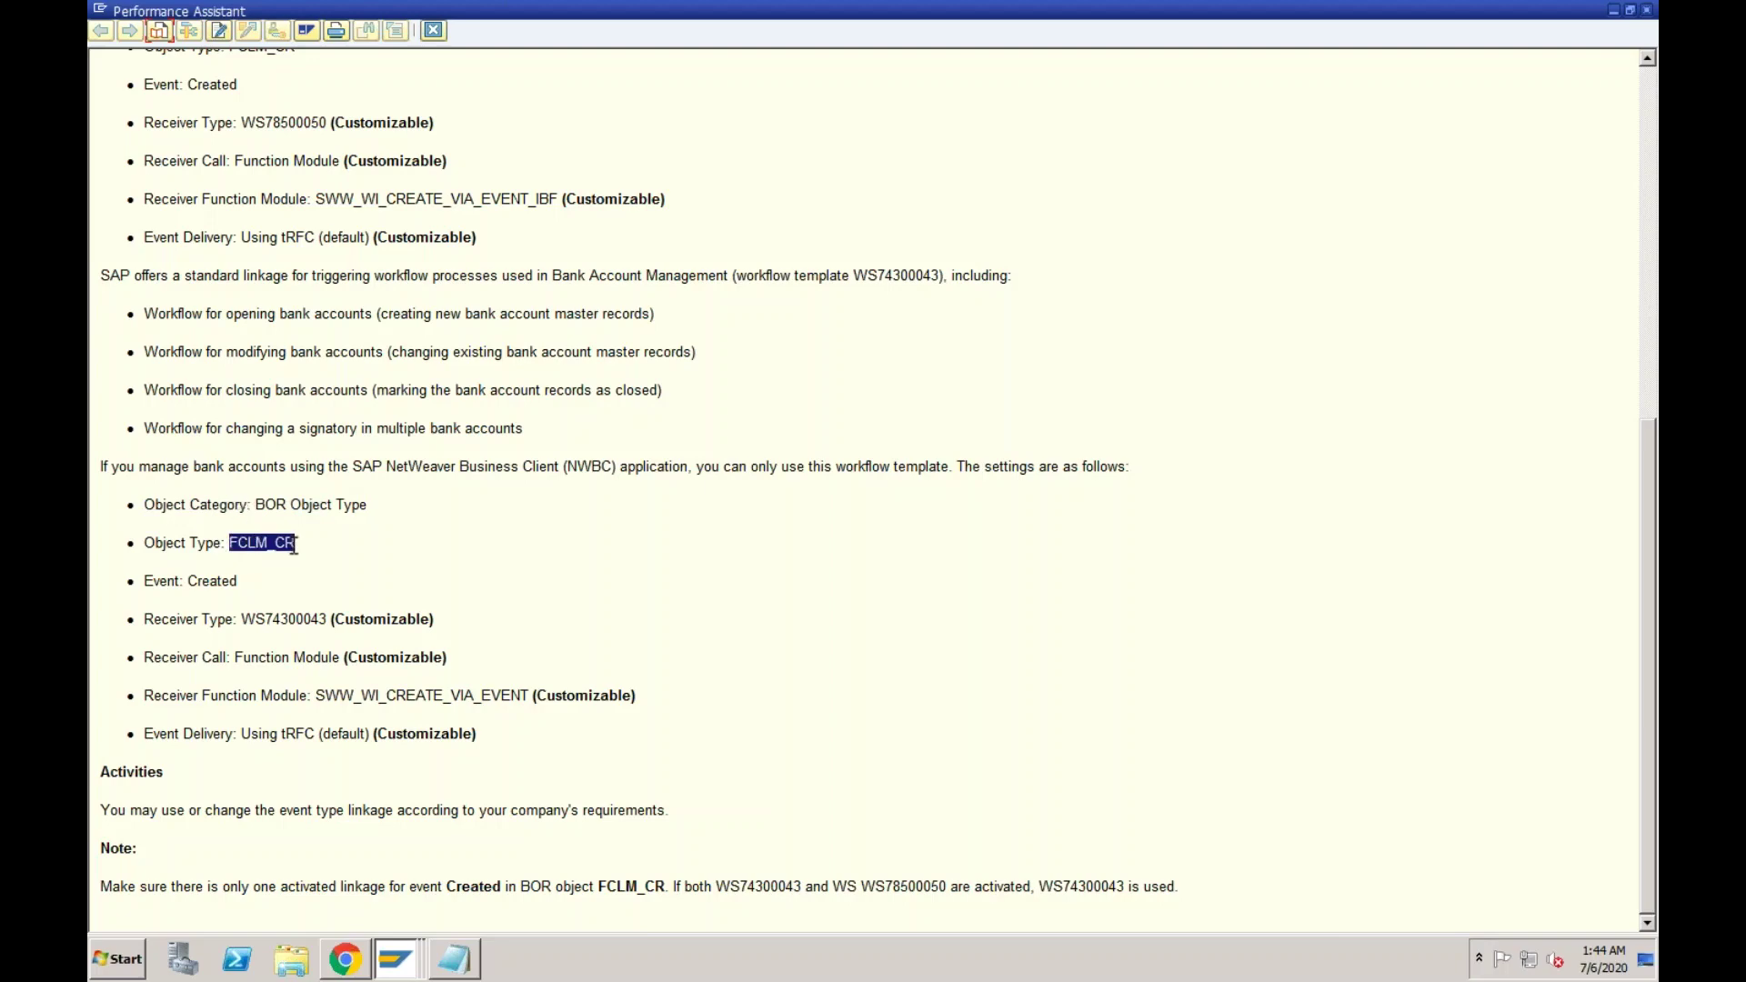
left_click(222, 578)
- Read the WS74300043 and WS78500050 receiver type notes, then close the documentation
left_click_drag(241, 620, 328, 620)
left_click(332, 627)
left_click_drag(327, 122, 243, 118)
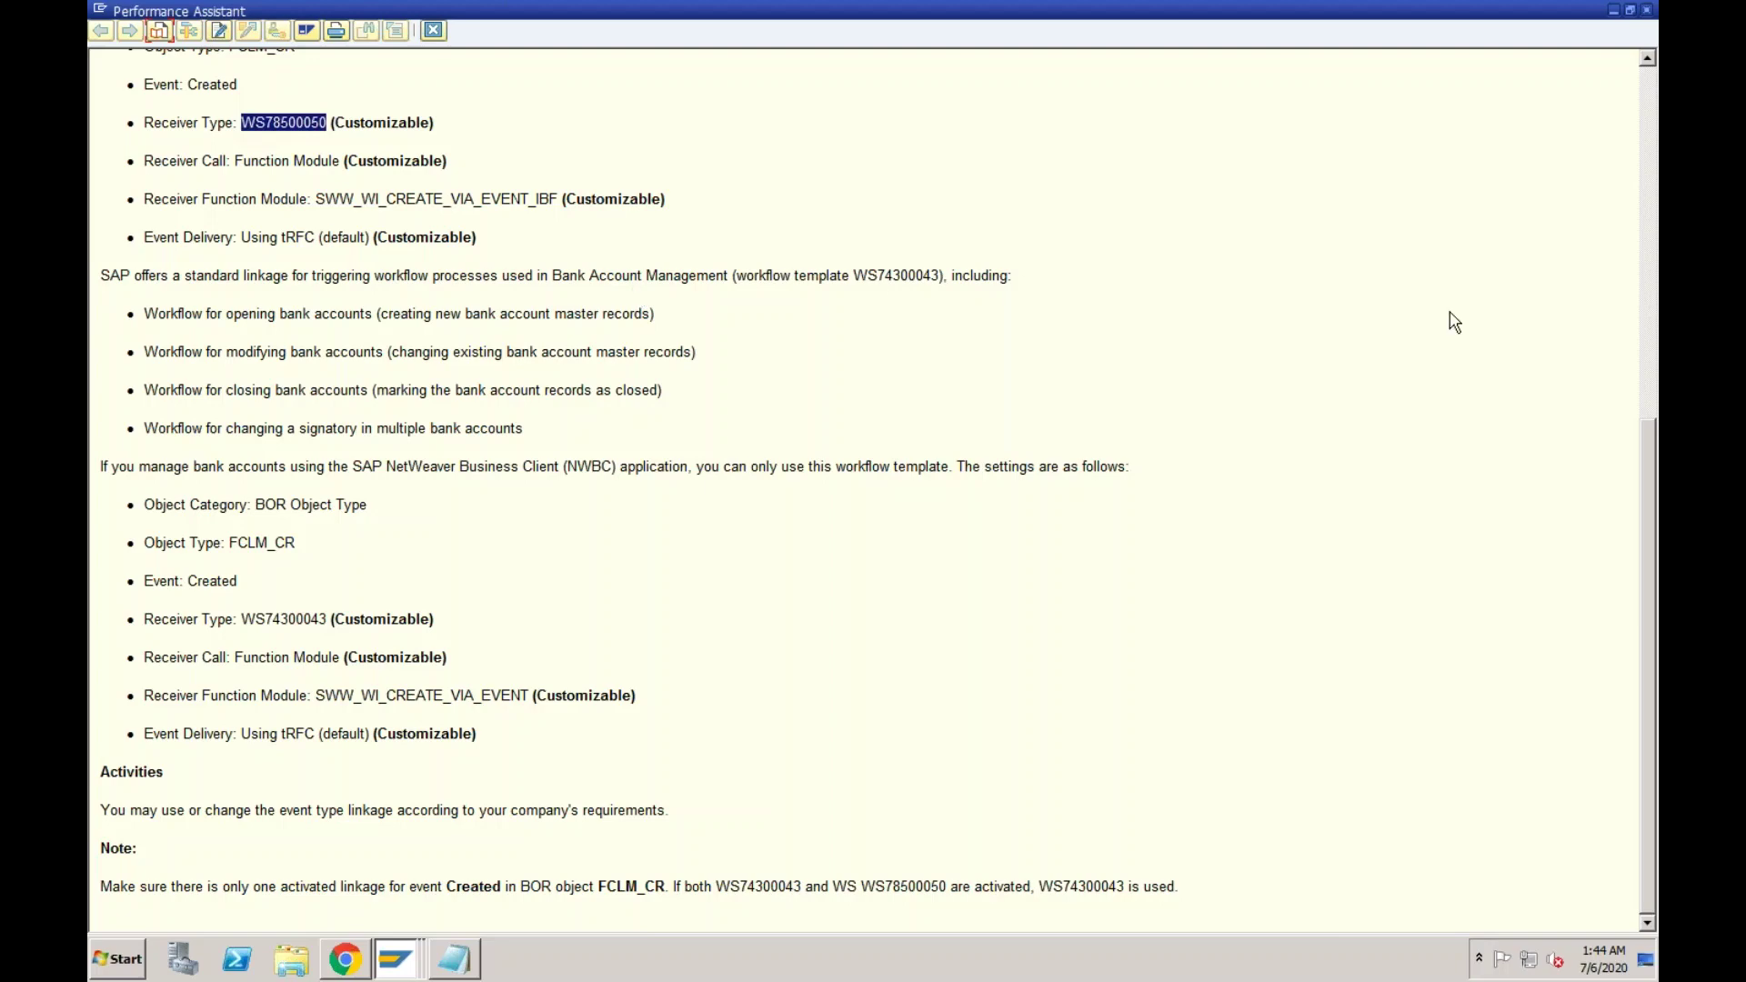
left_click(1646, 141)
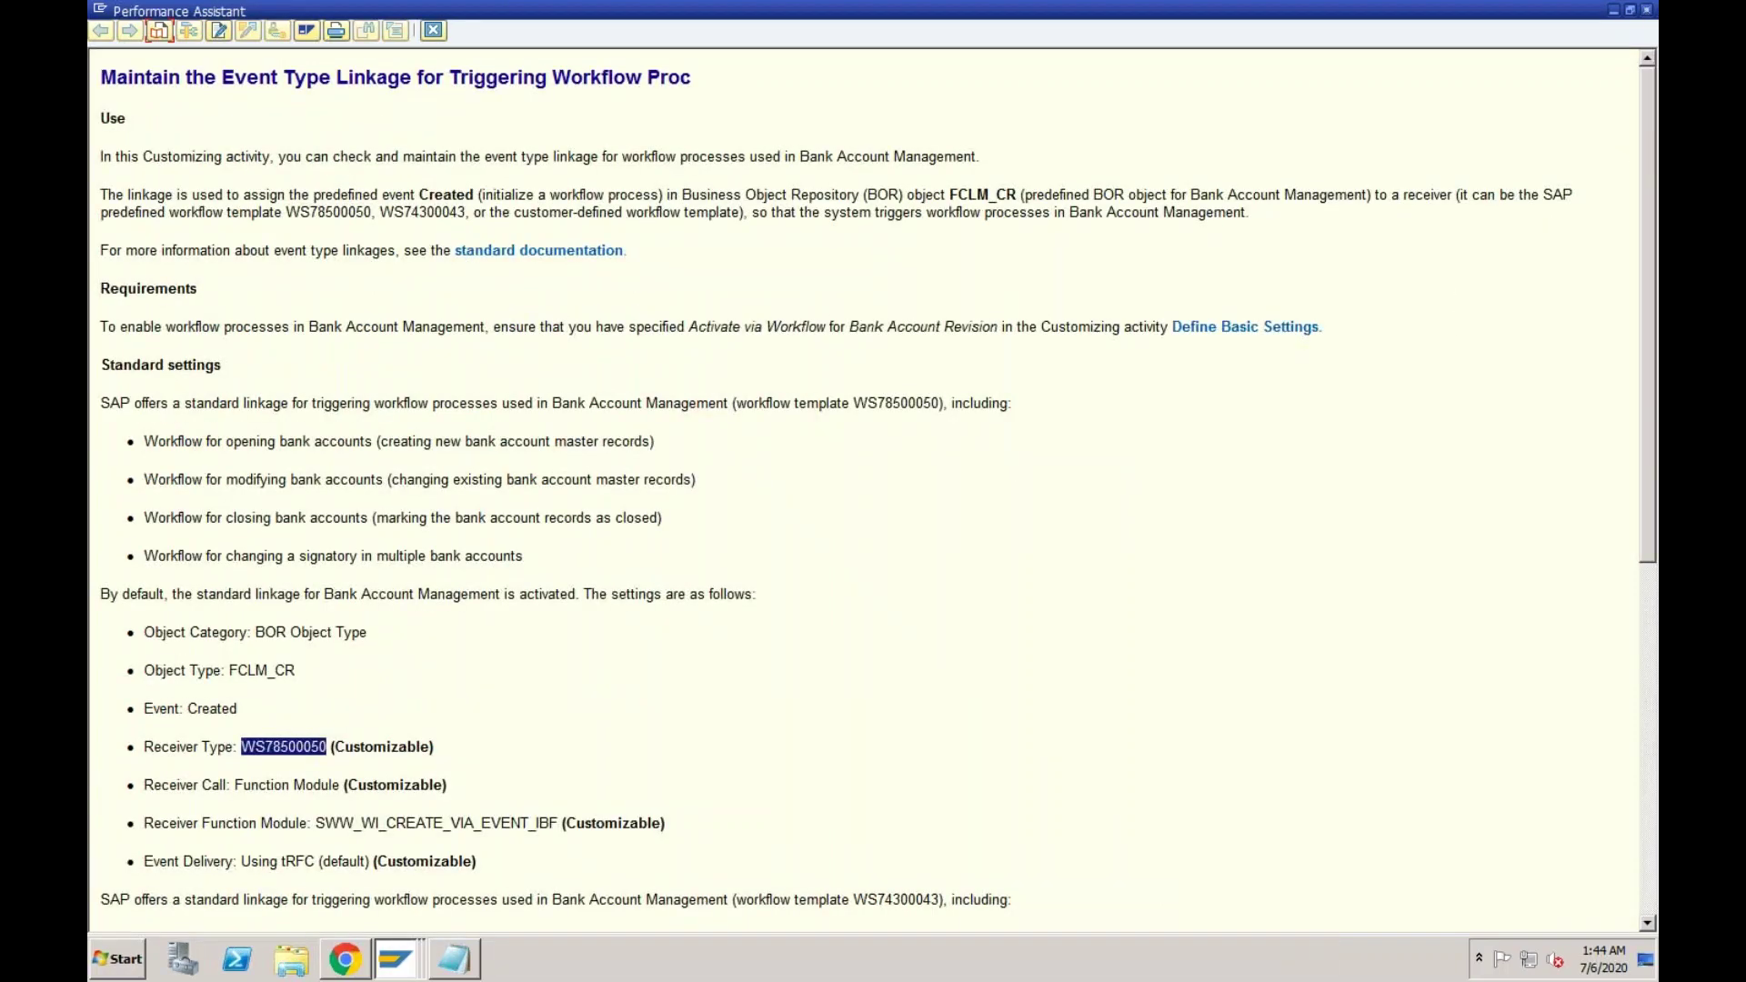
left_click(1645, 10)
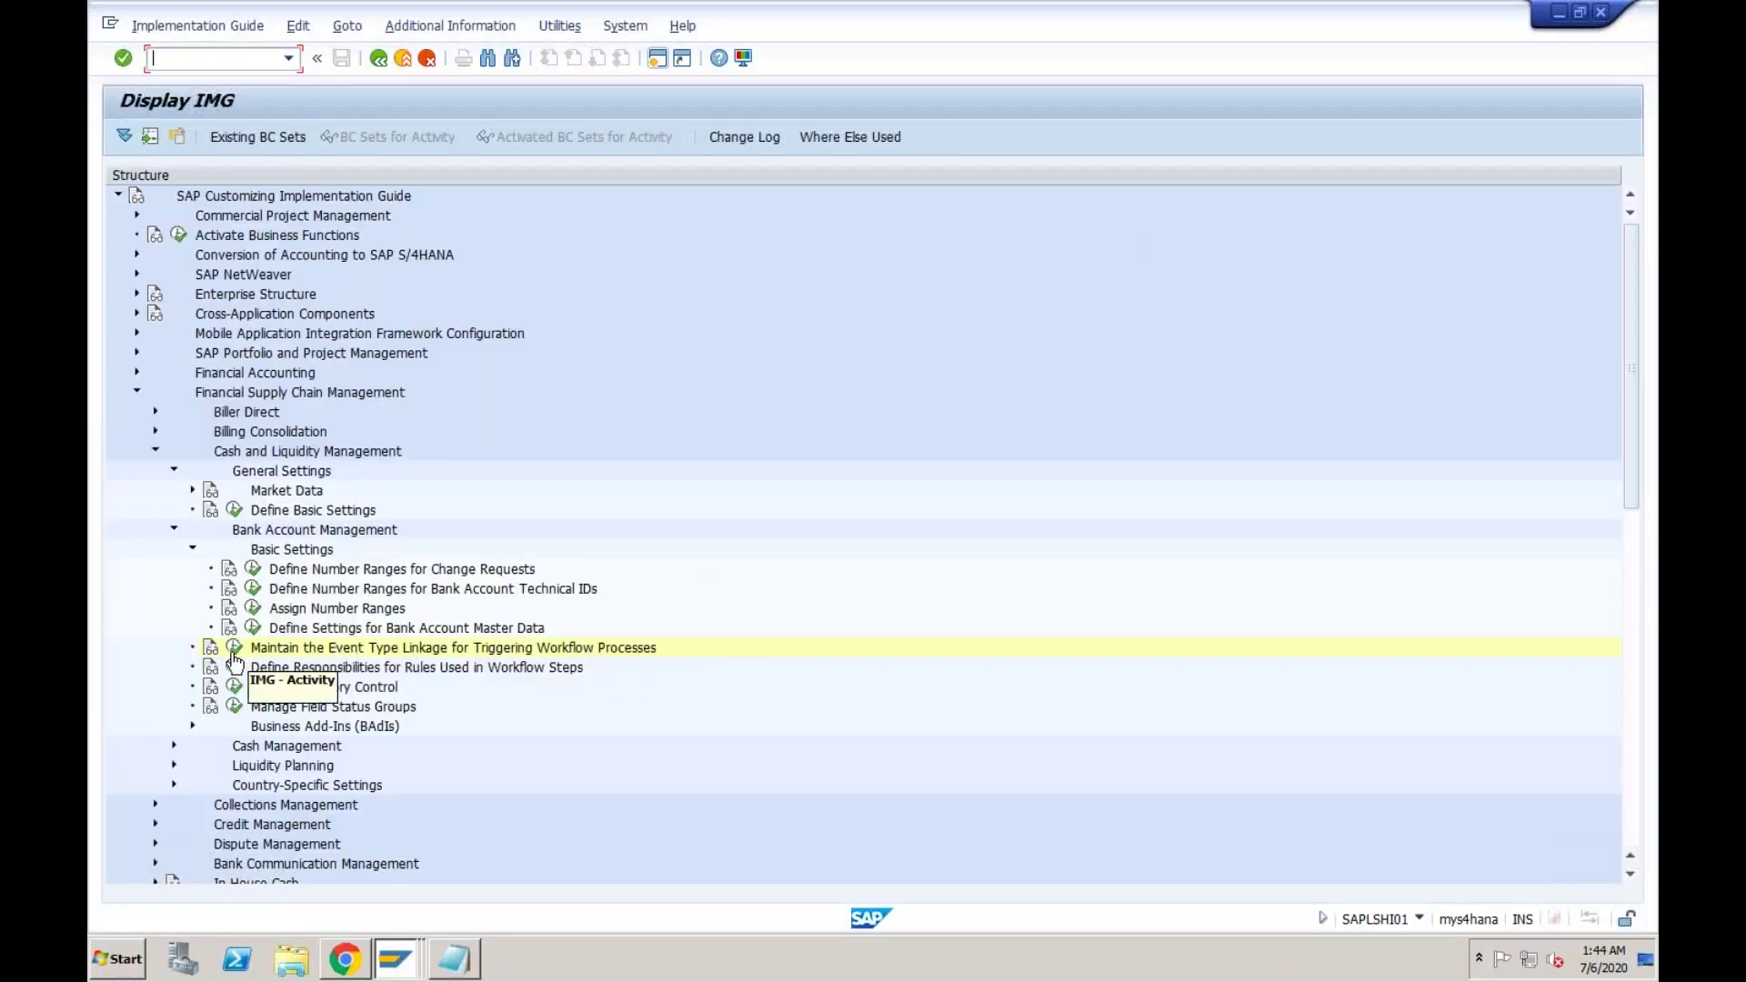
left_click(237, 647)
double_click(643, 245)
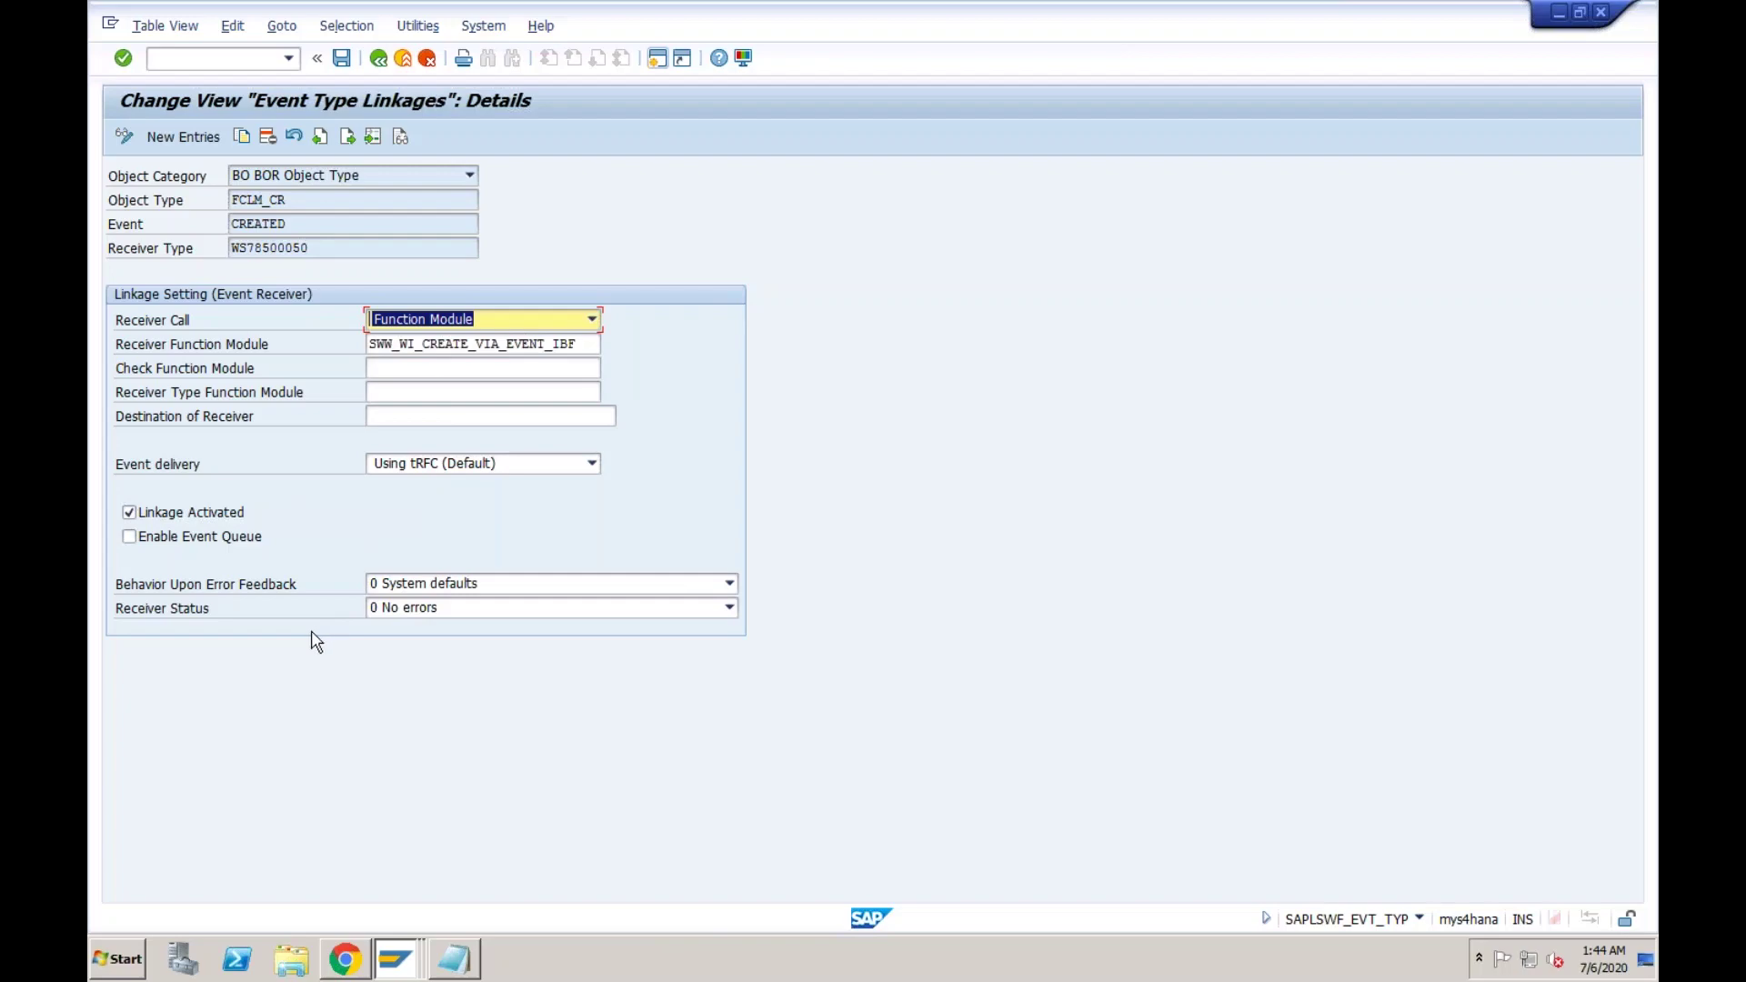
left_click(376, 67)
left_click(377, 67)
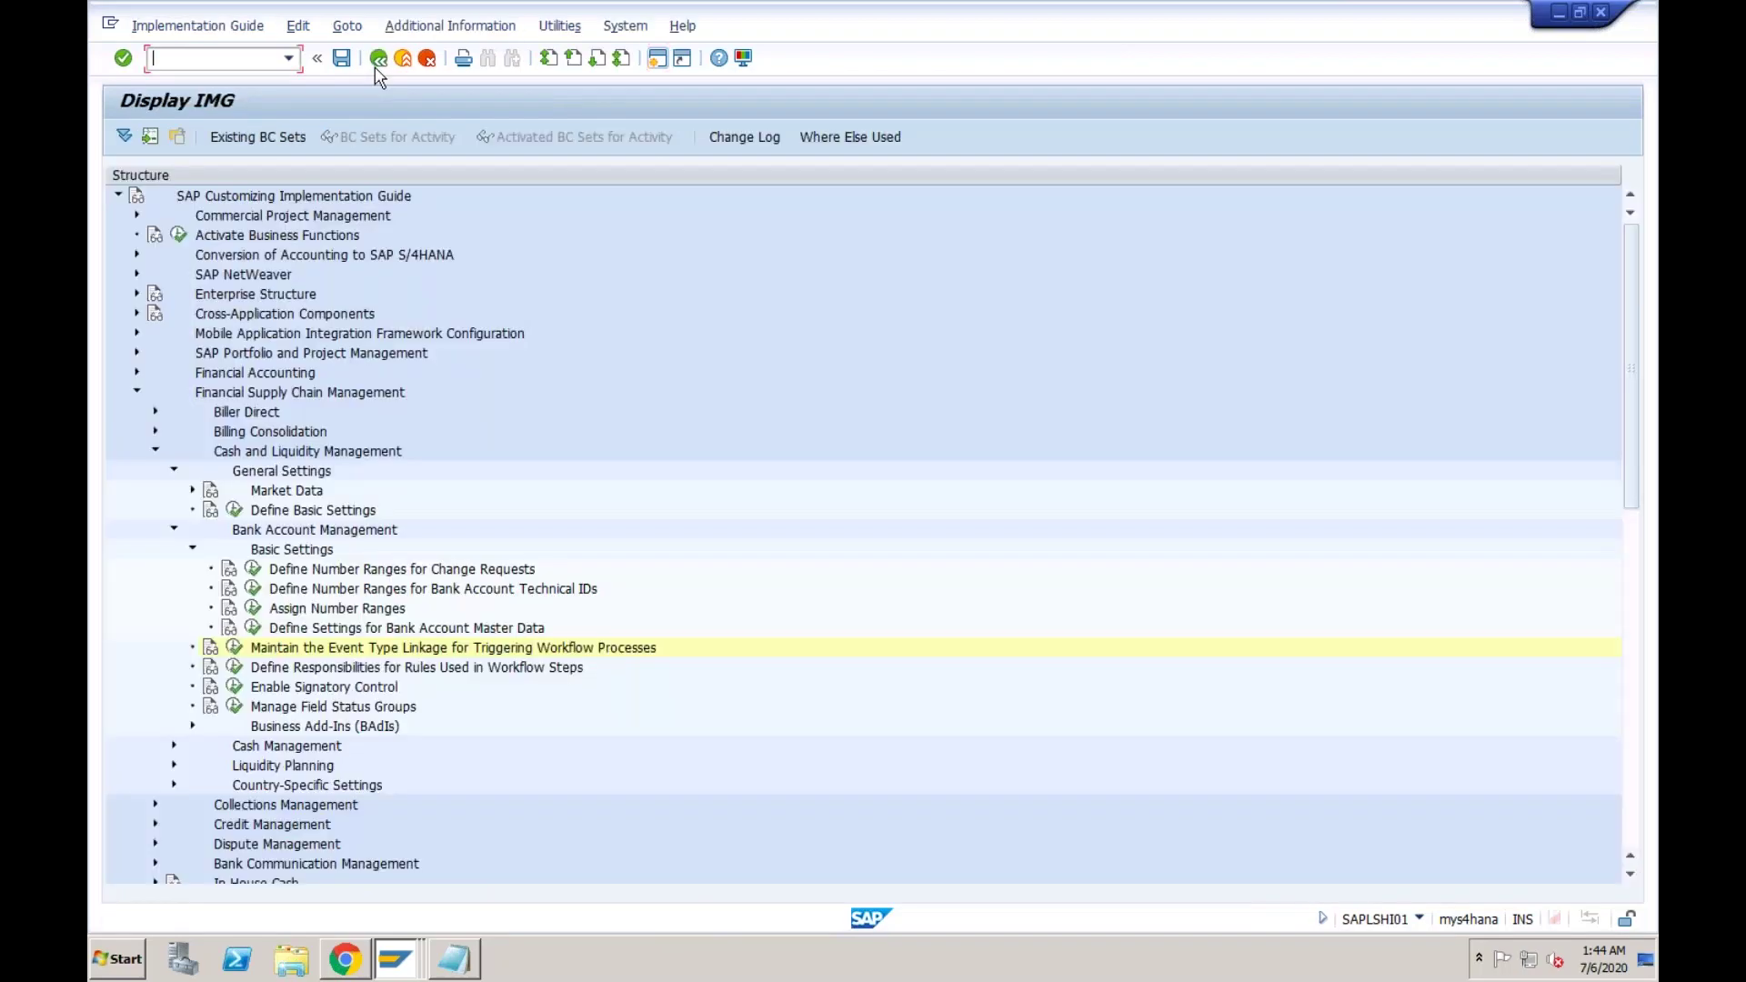
left_click(308, 653)
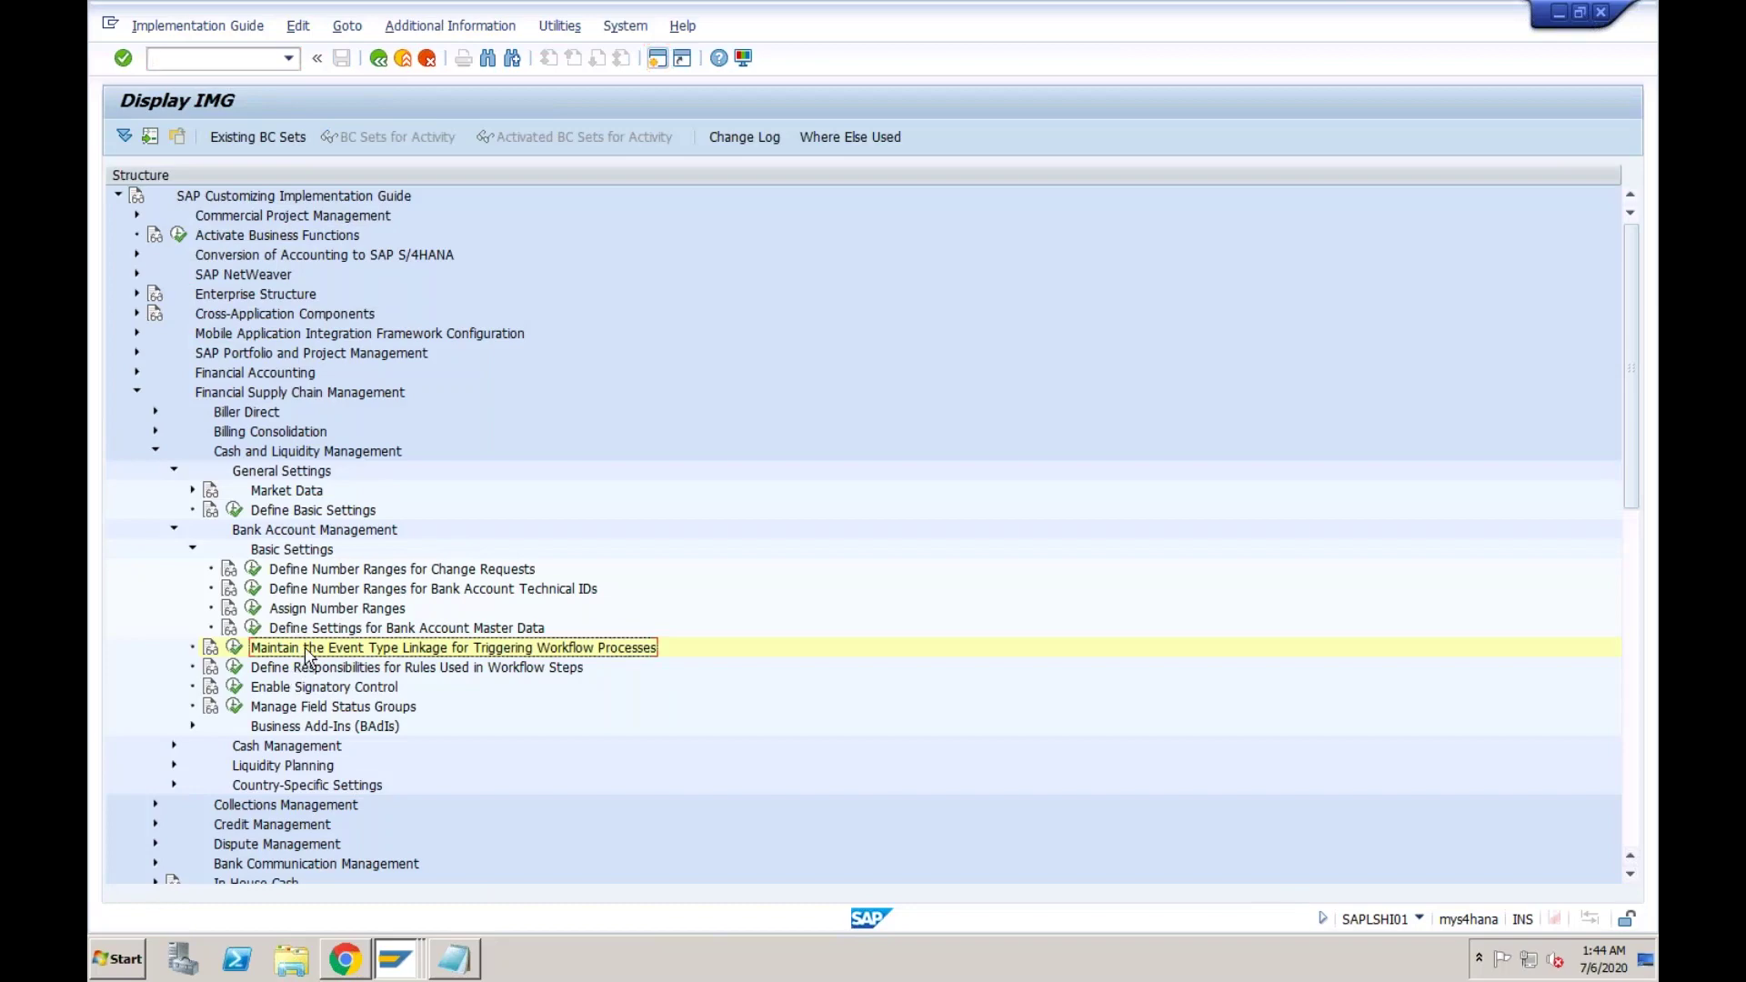
left_click(233, 647)
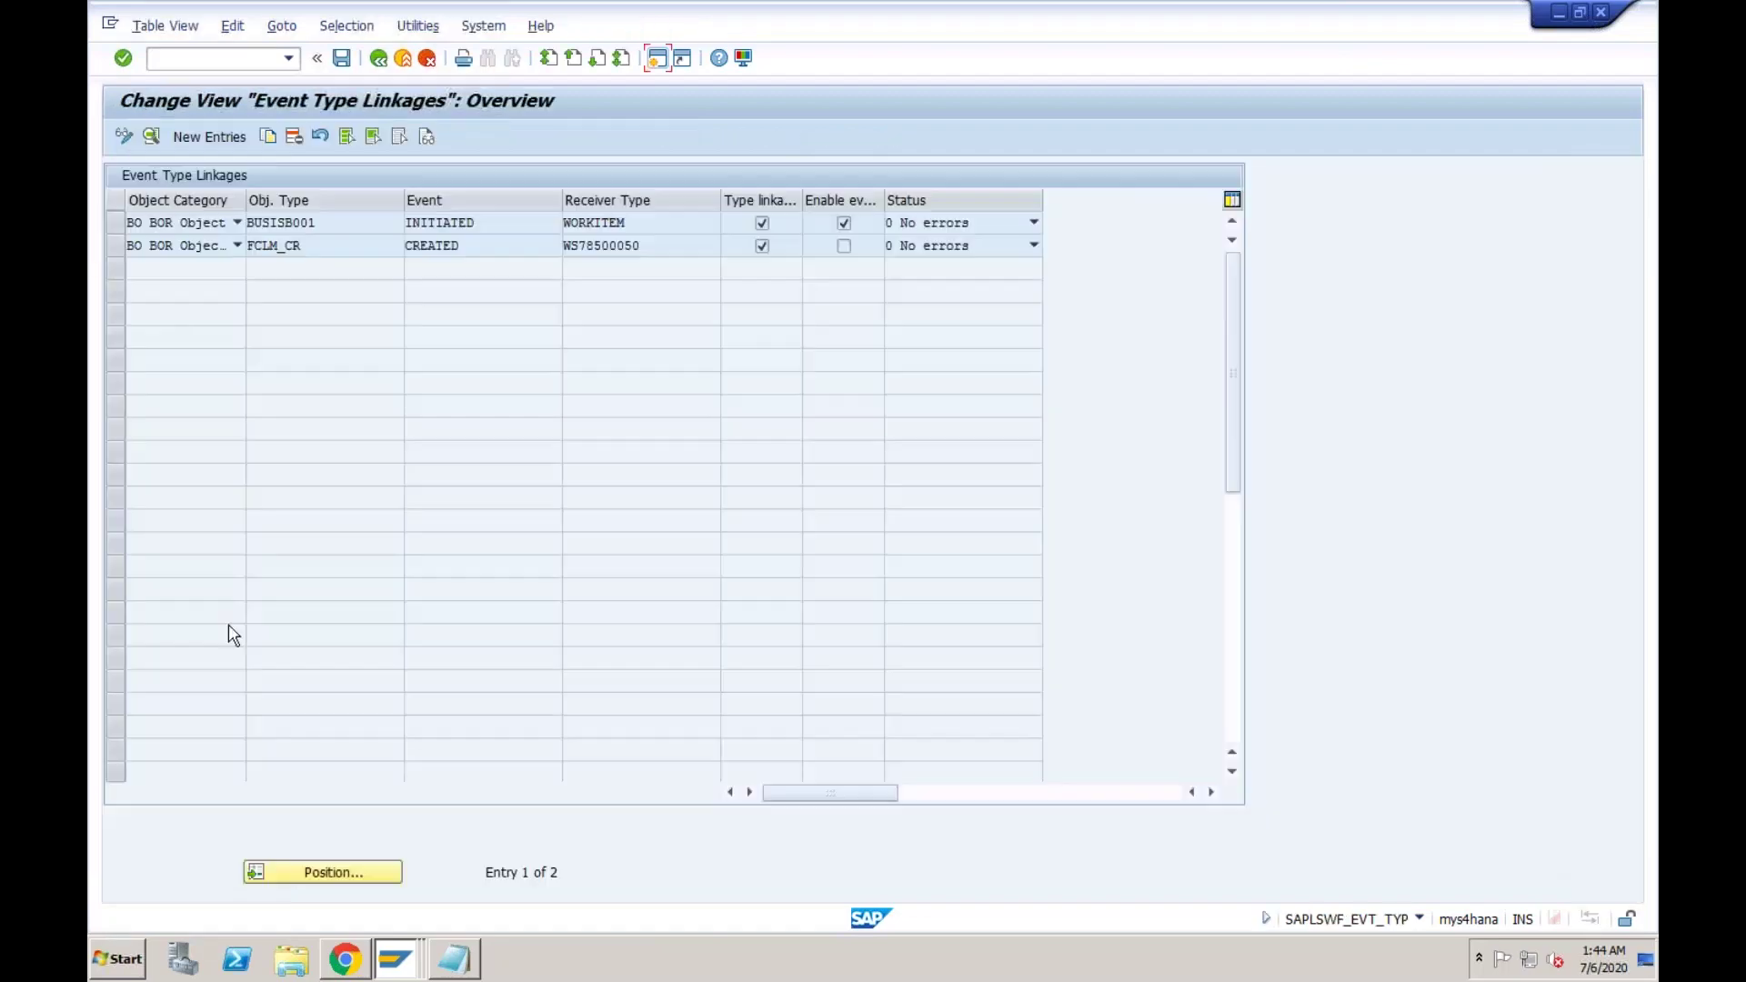
left_click(116, 245)
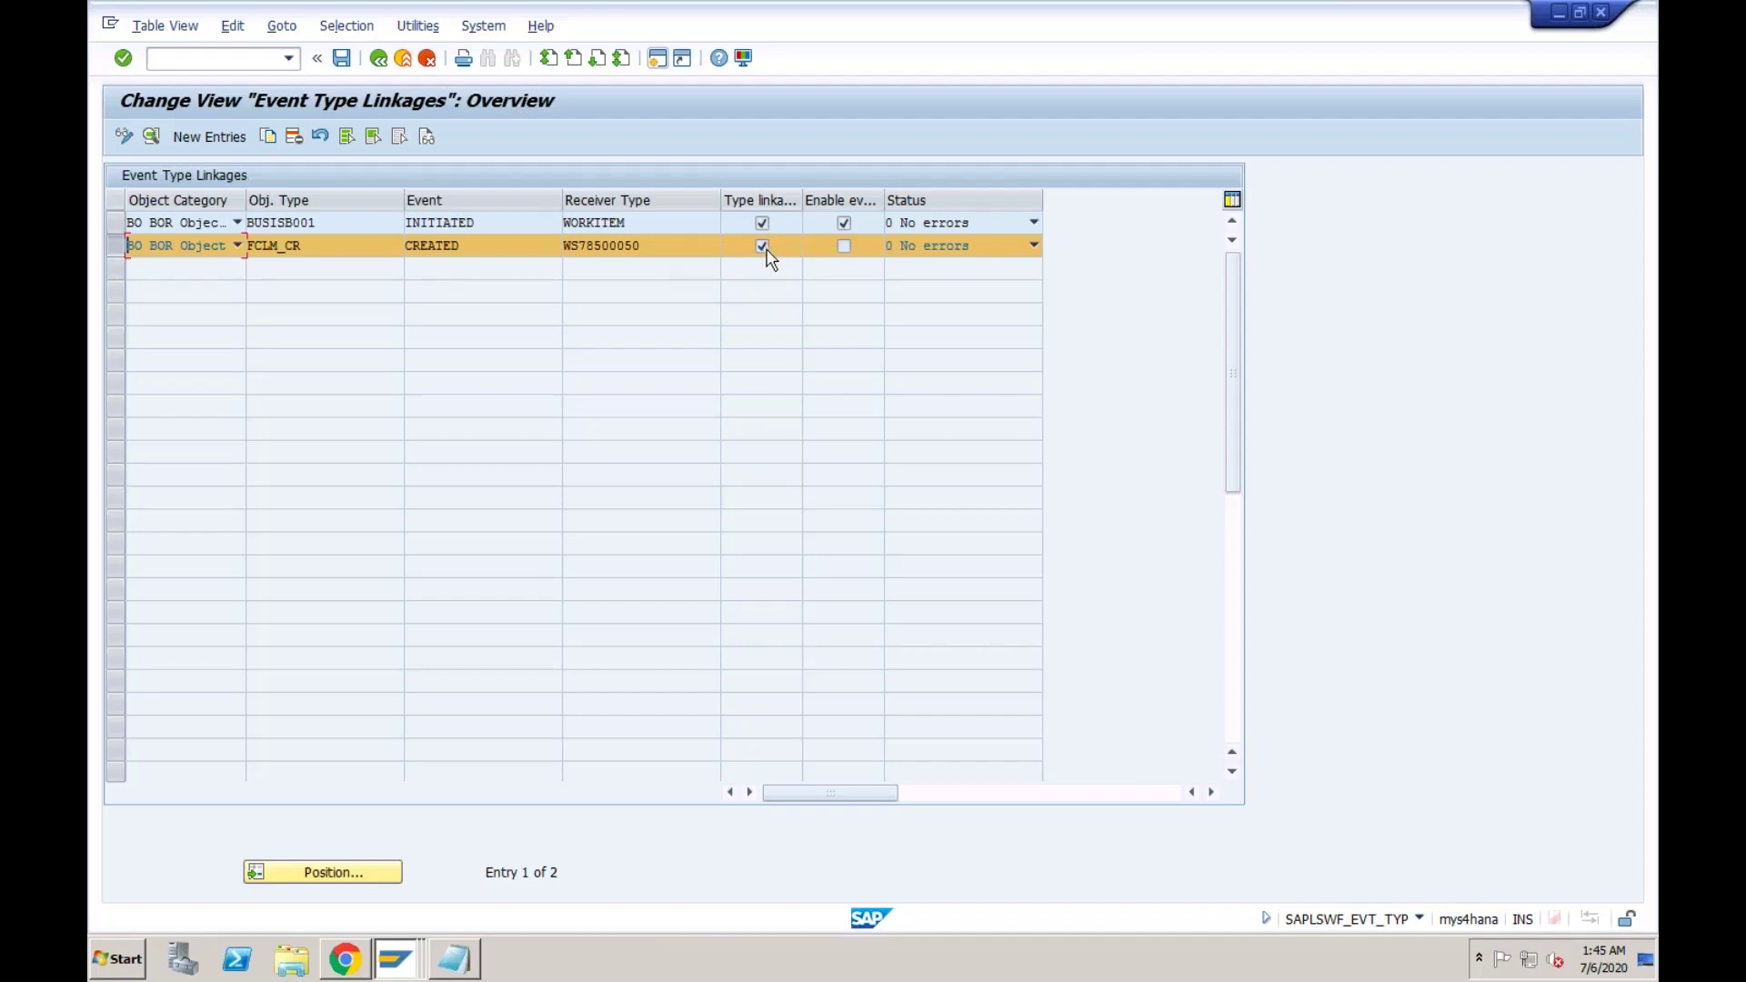
left_click(379, 60)
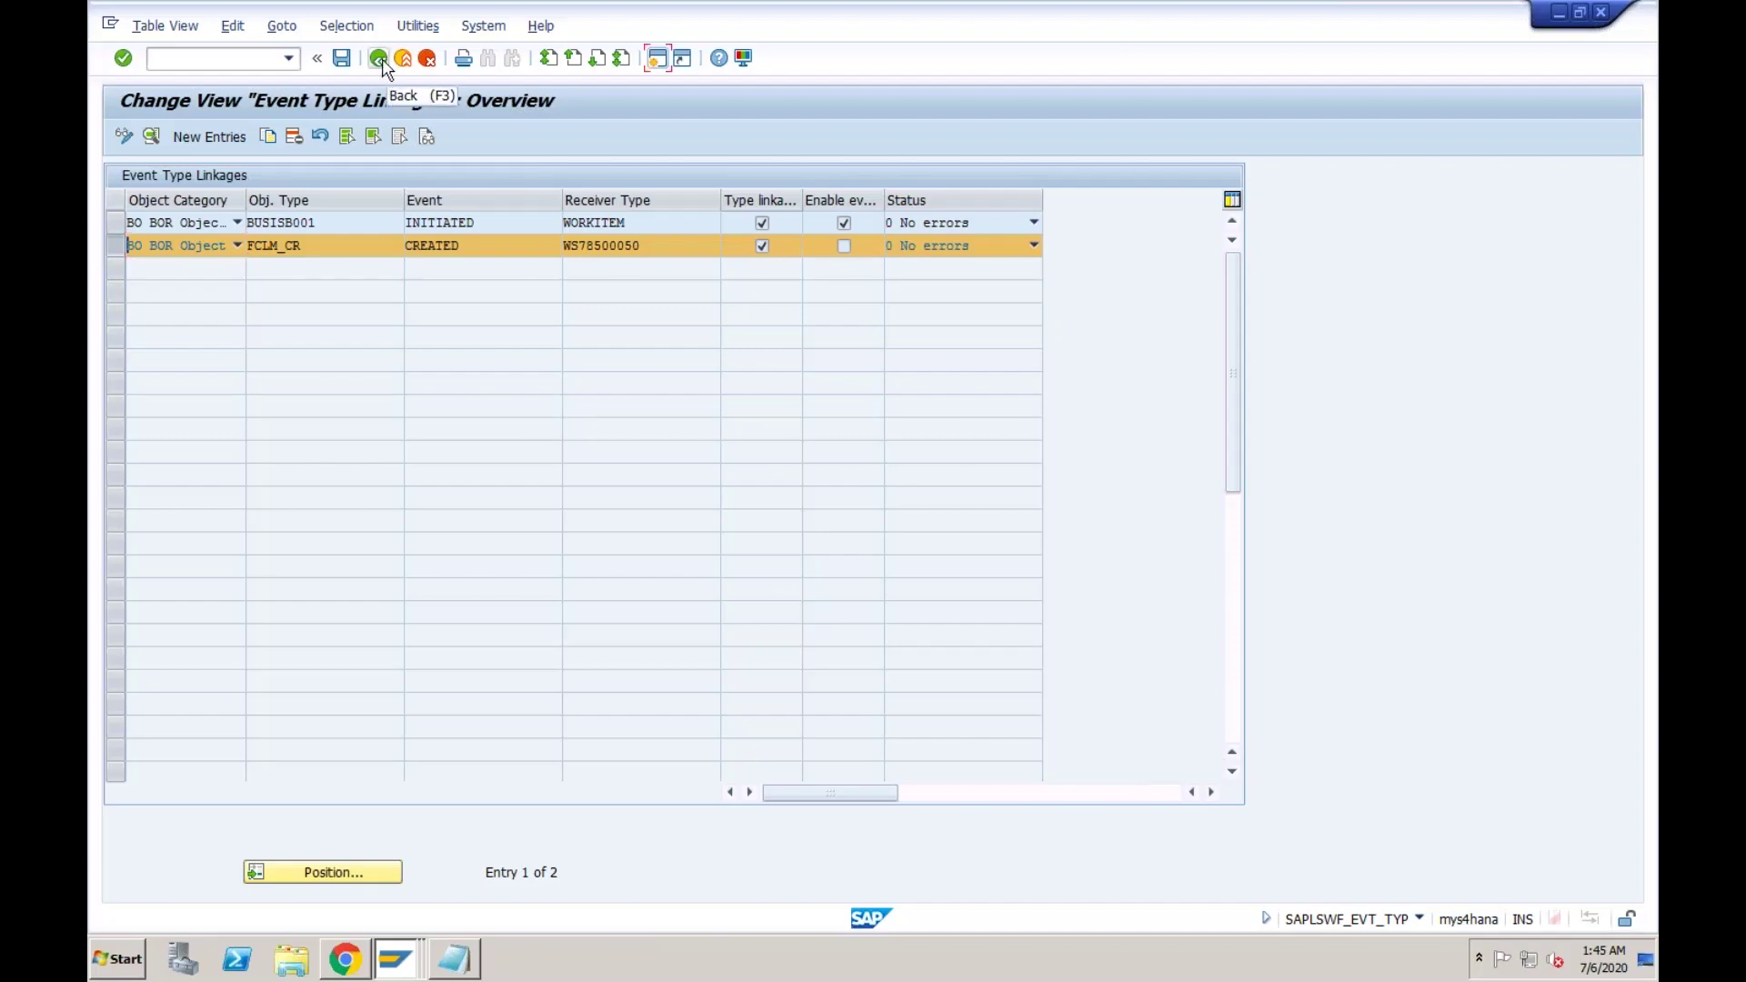
left_click(383, 64)
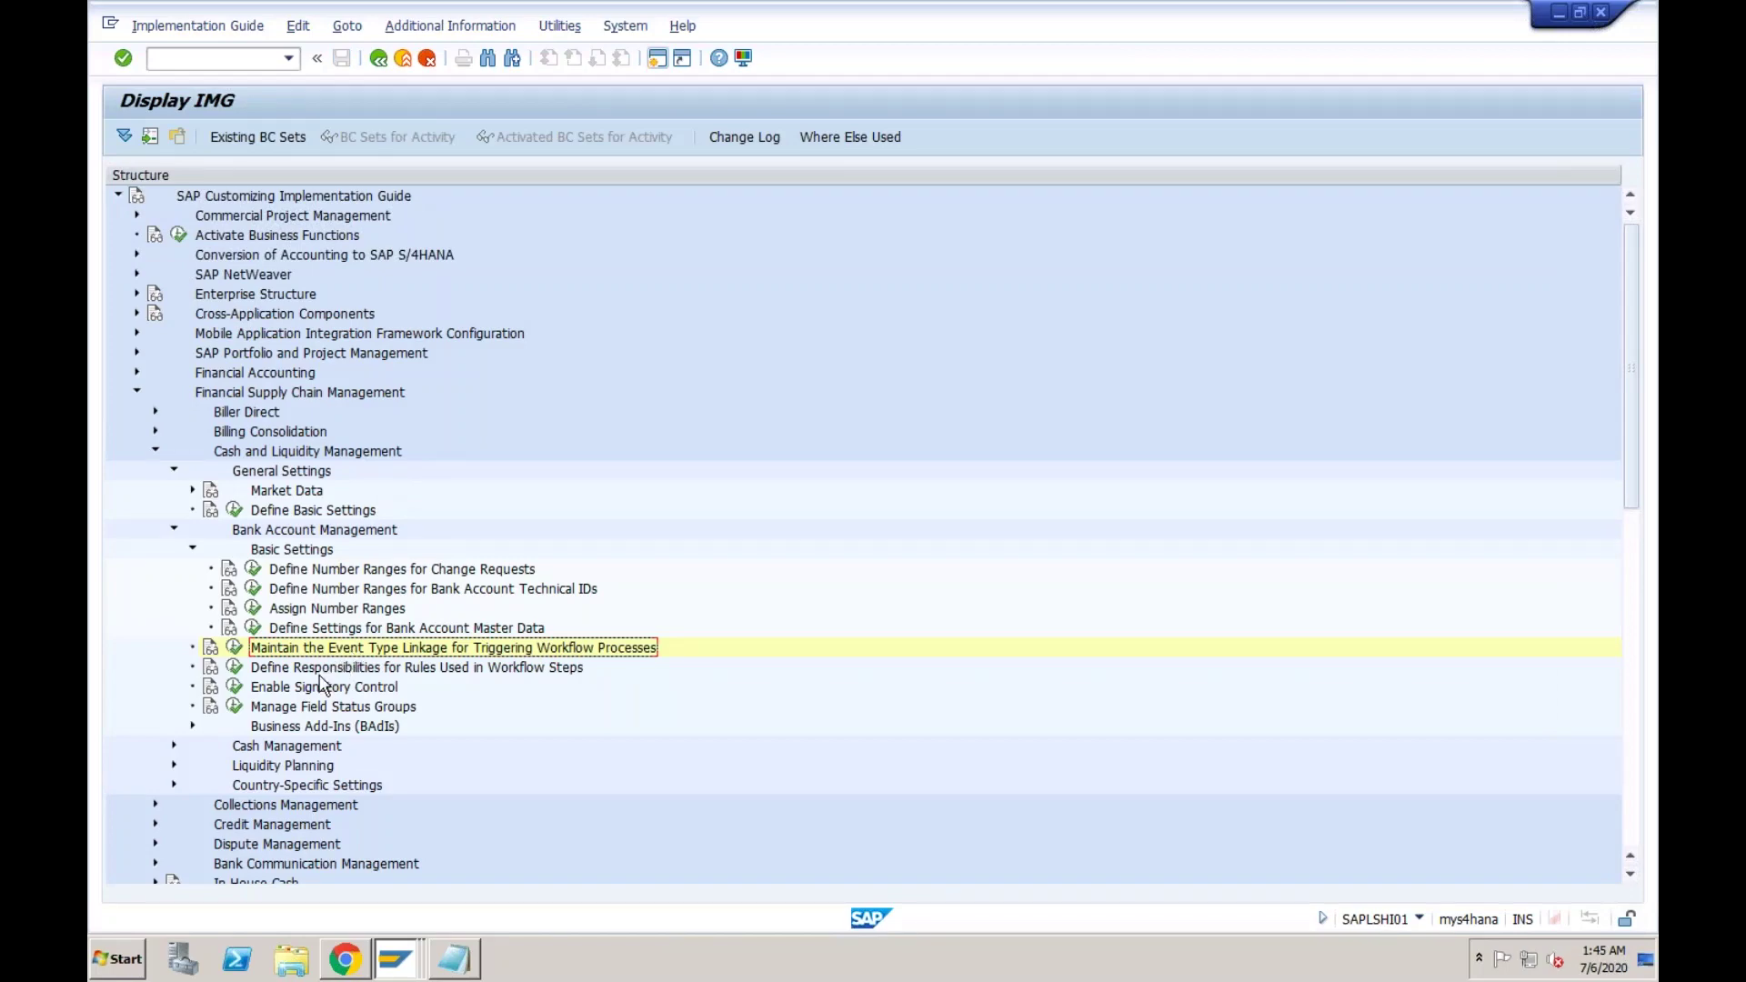
left_click(318, 670)
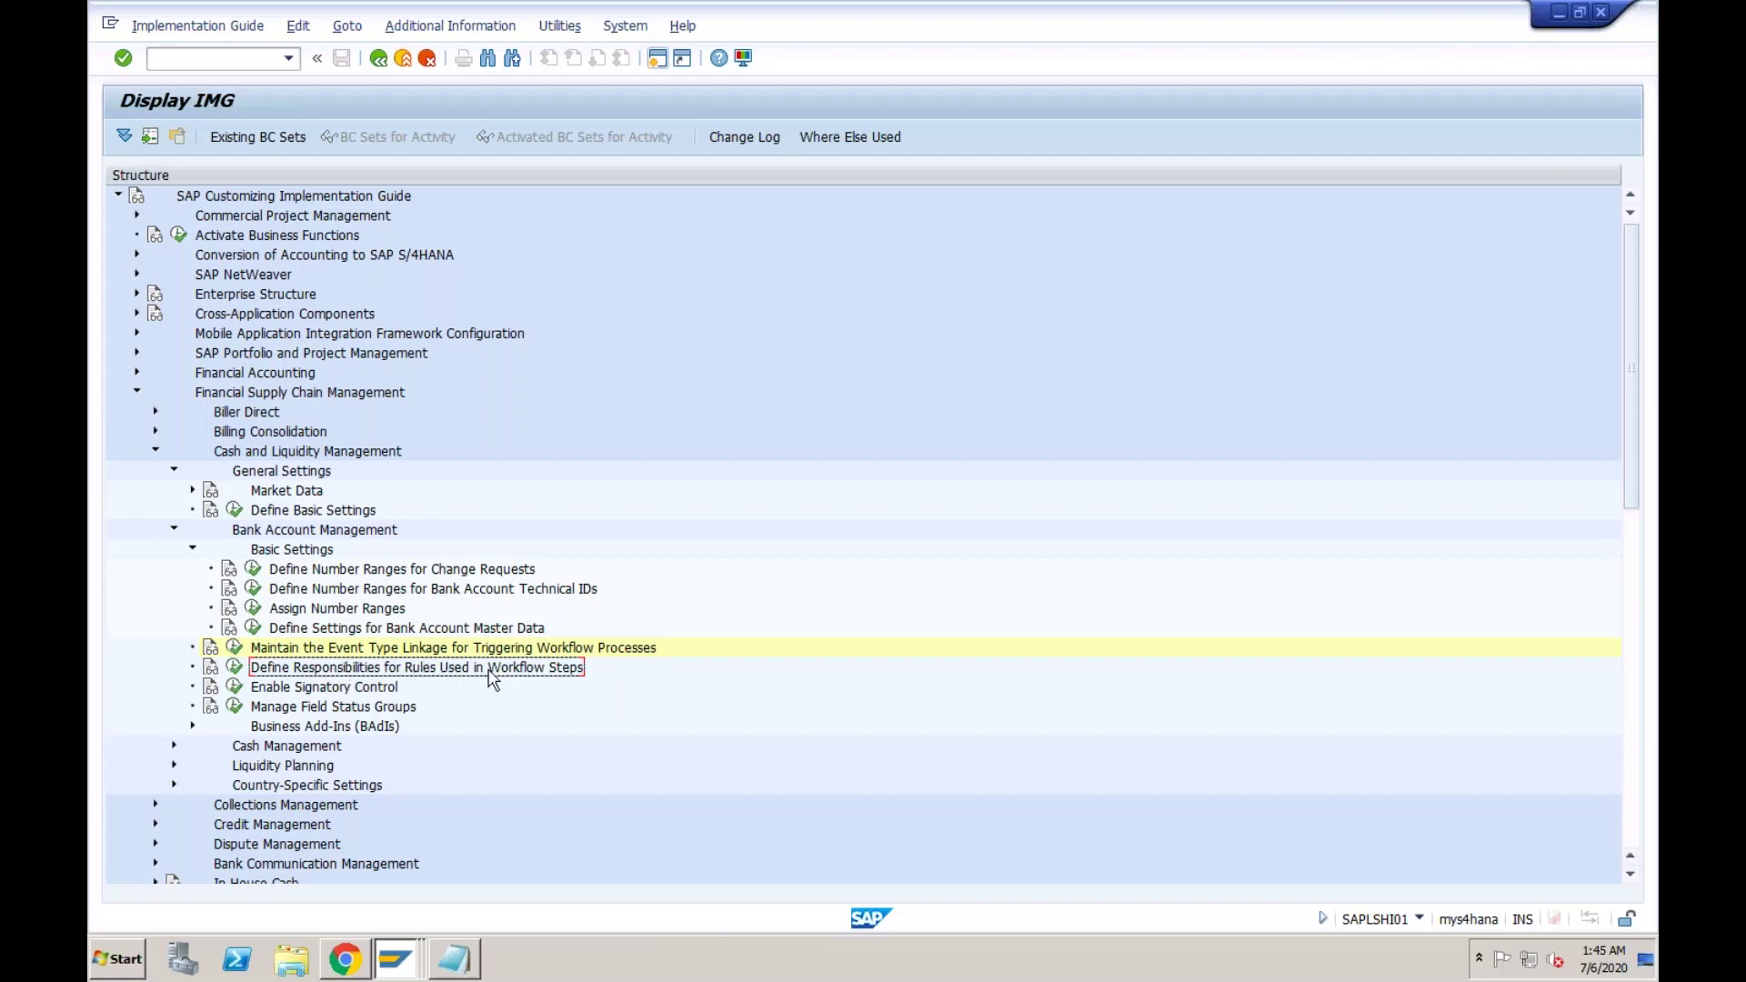
left_click(235, 669)
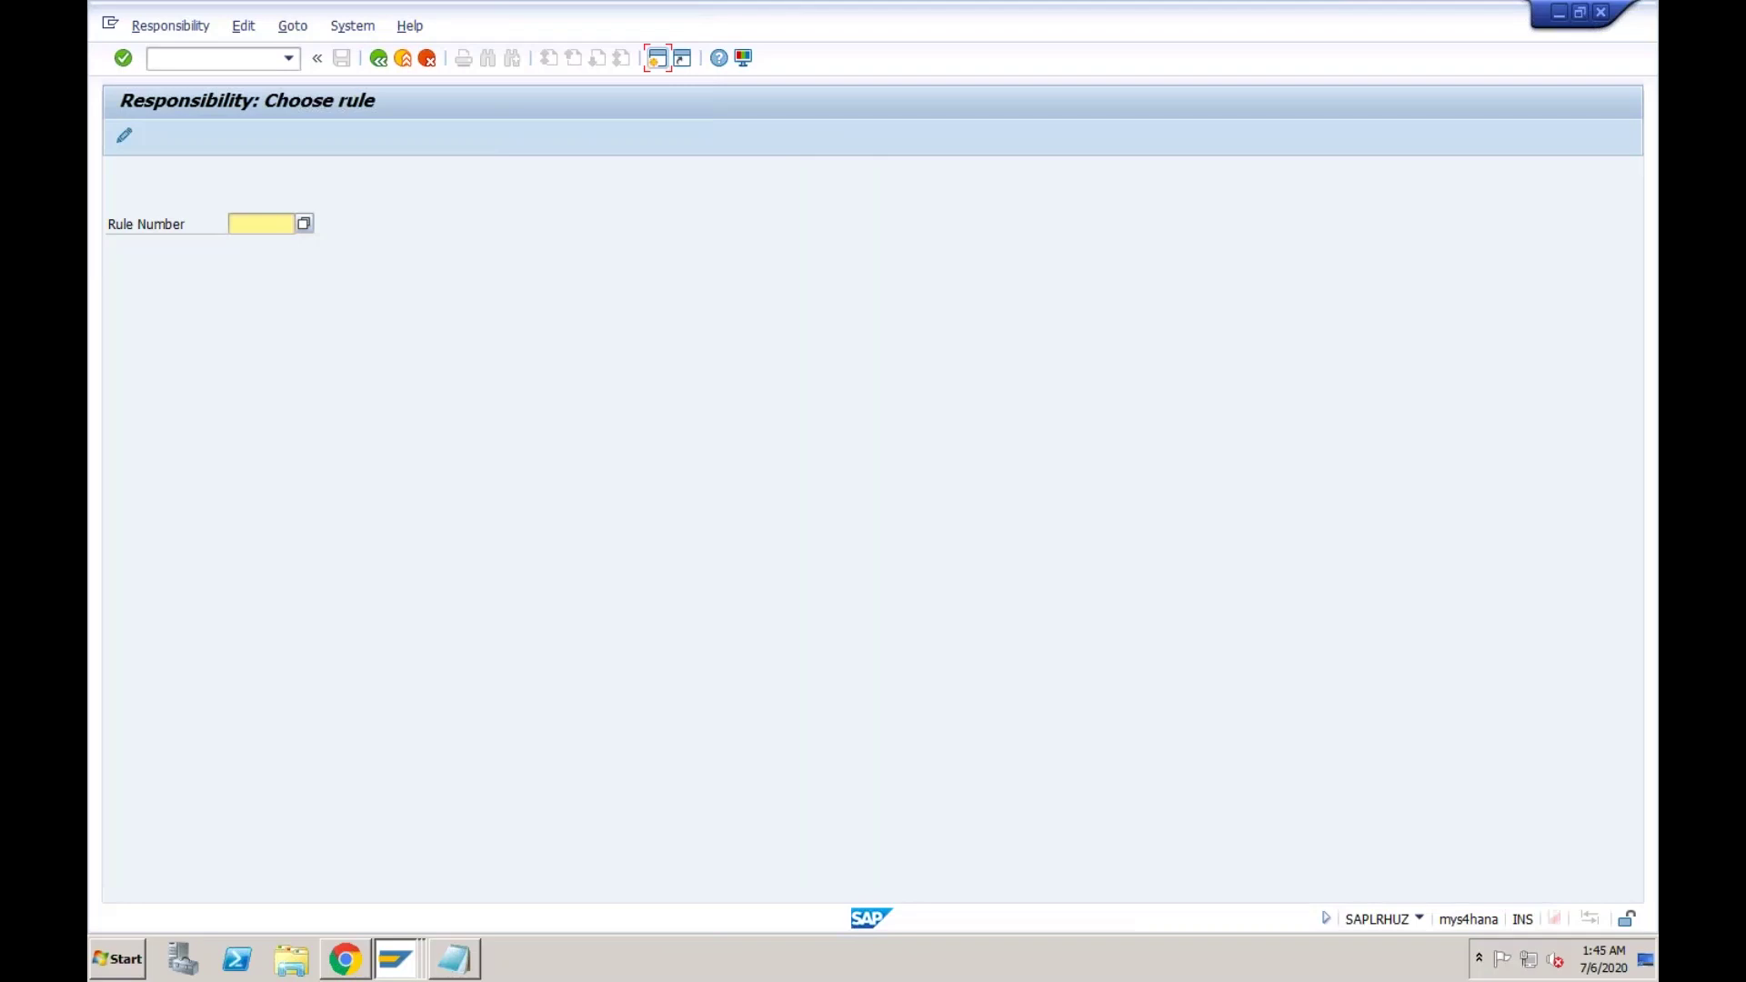
left_click(378, 58)
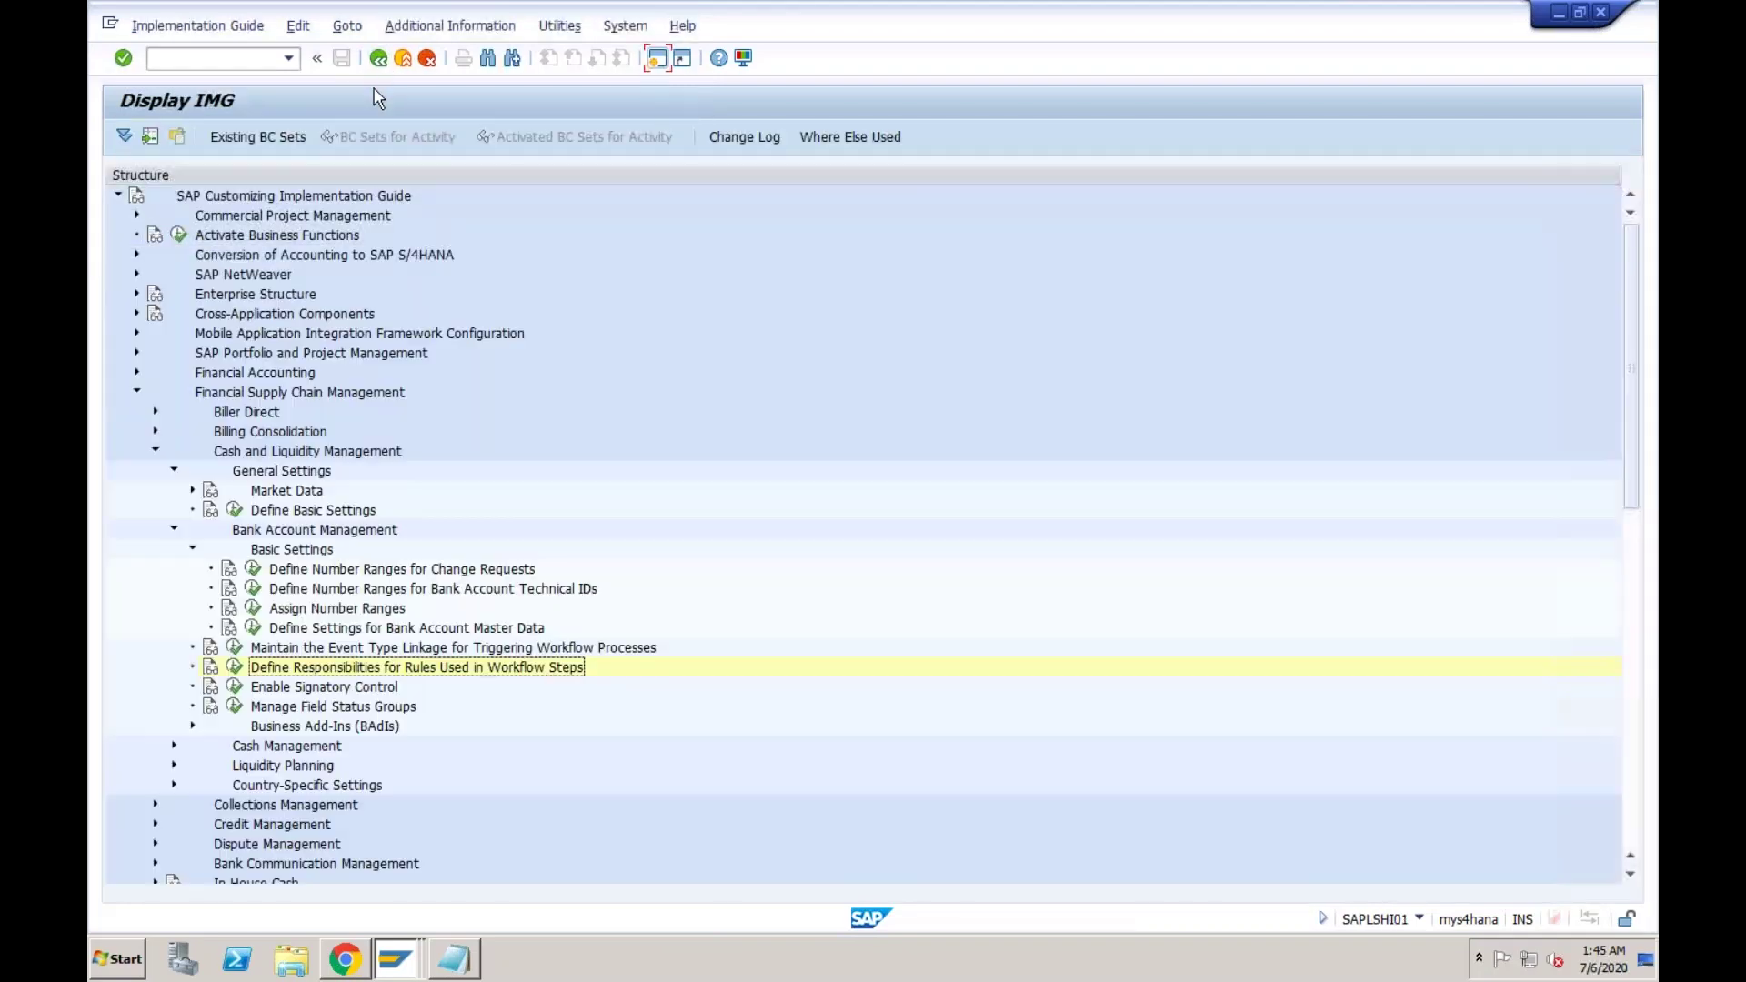
left_click(210, 668)
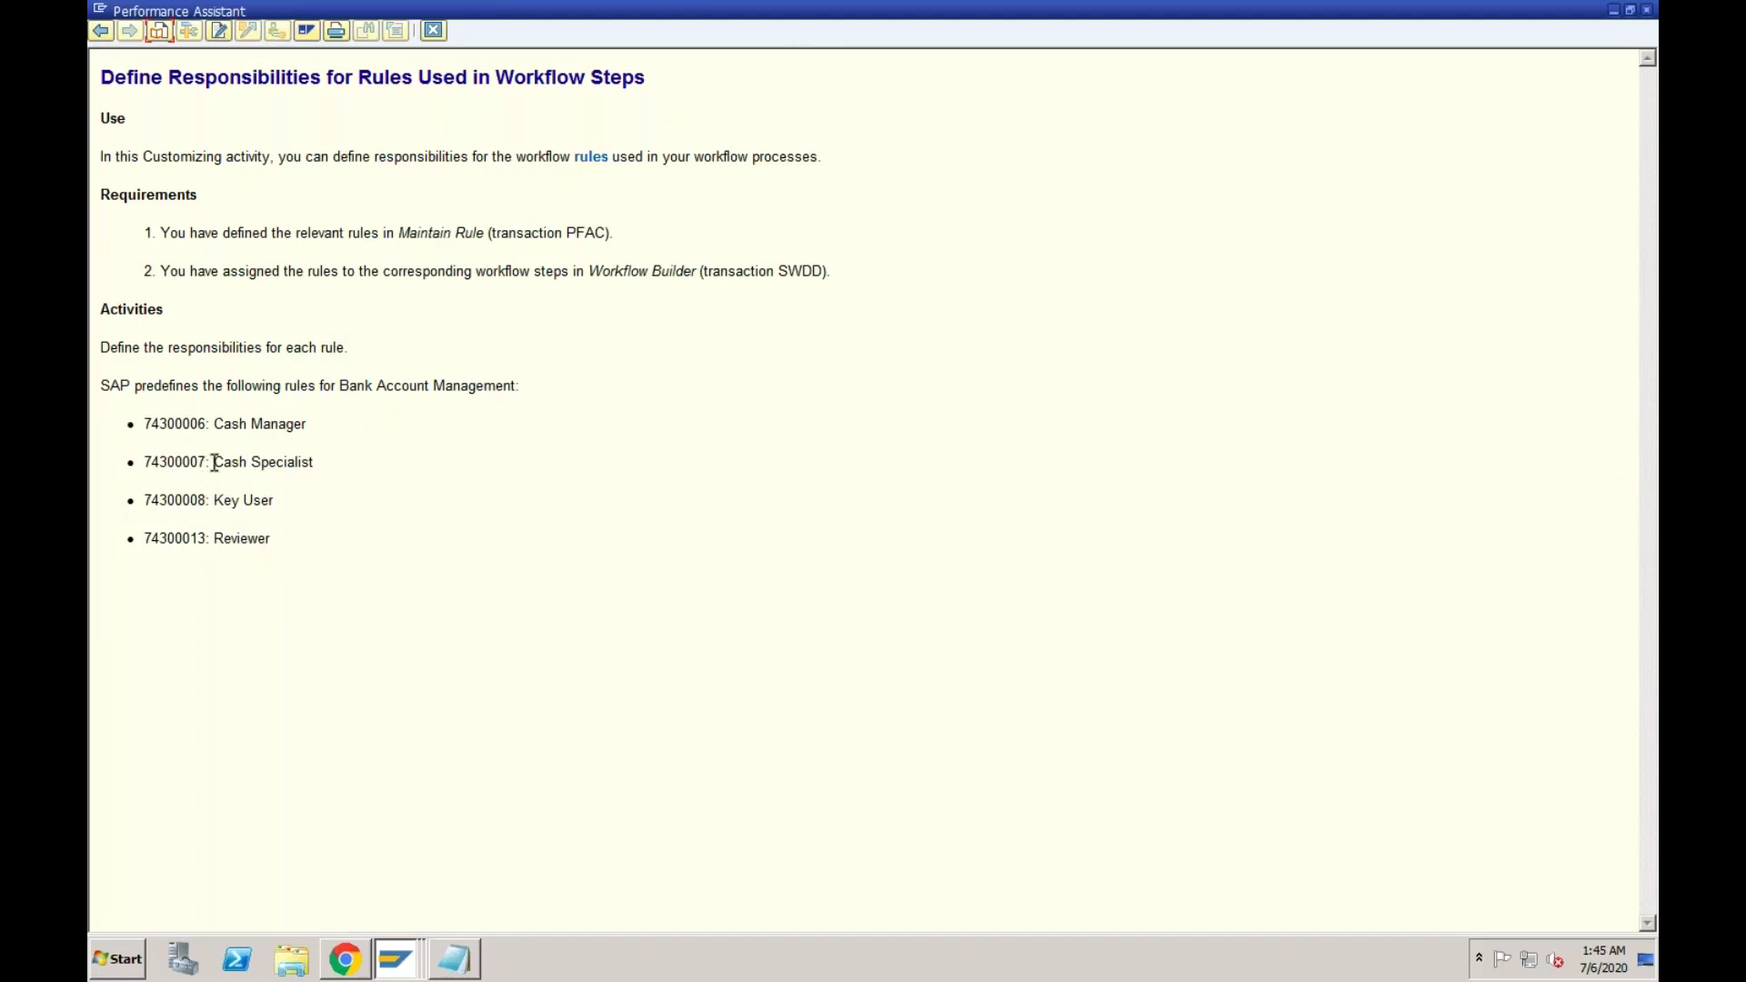
left_click_drag(206, 424, 143, 426)
left_click_drag(216, 423, 308, 420)
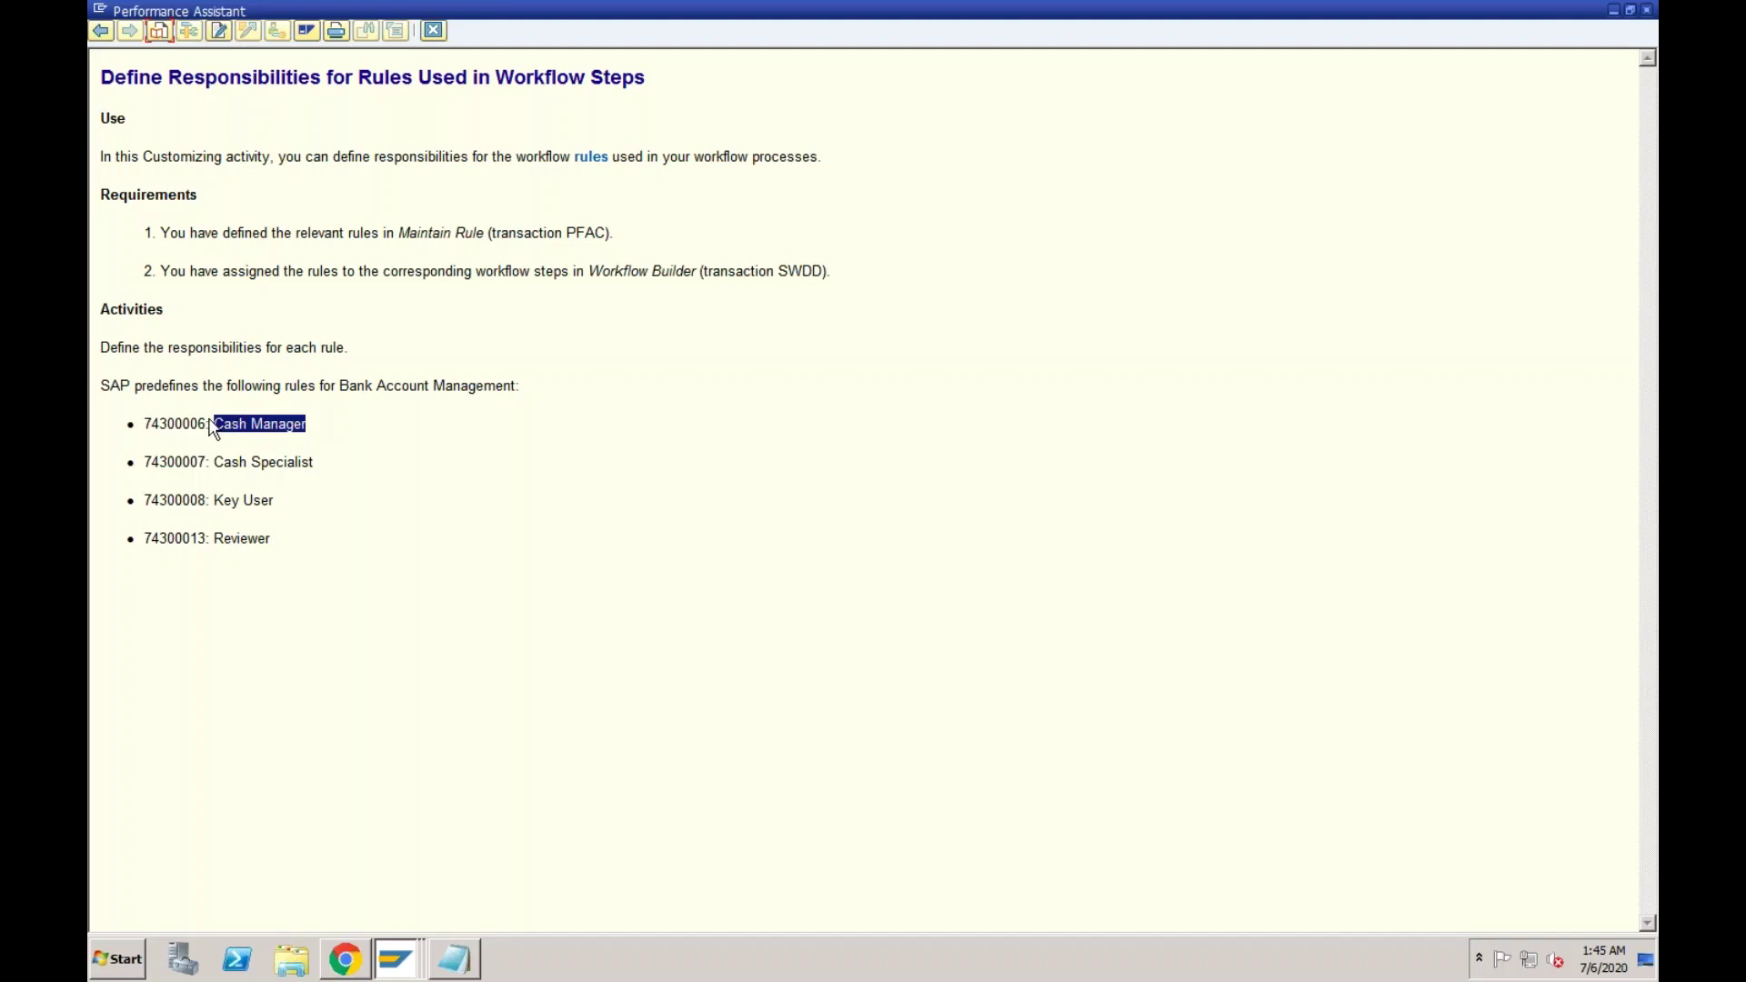
left_click_drag(206, 424, 140, 428)
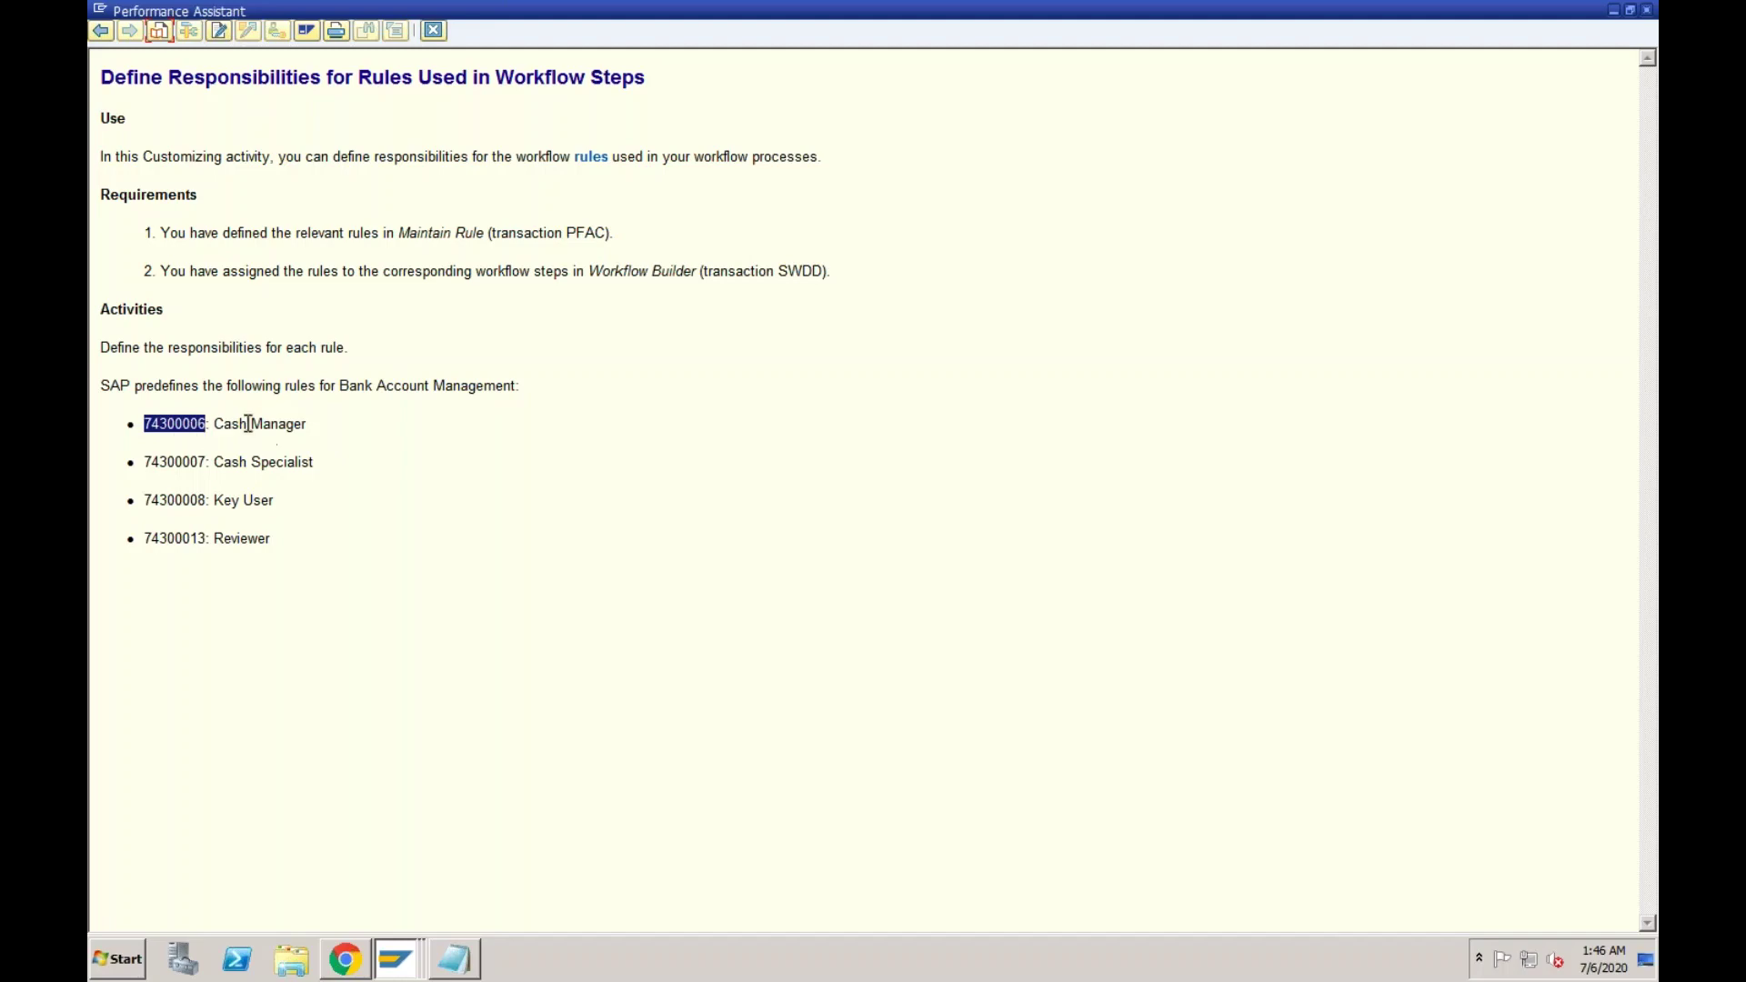
left_click(433, 34)
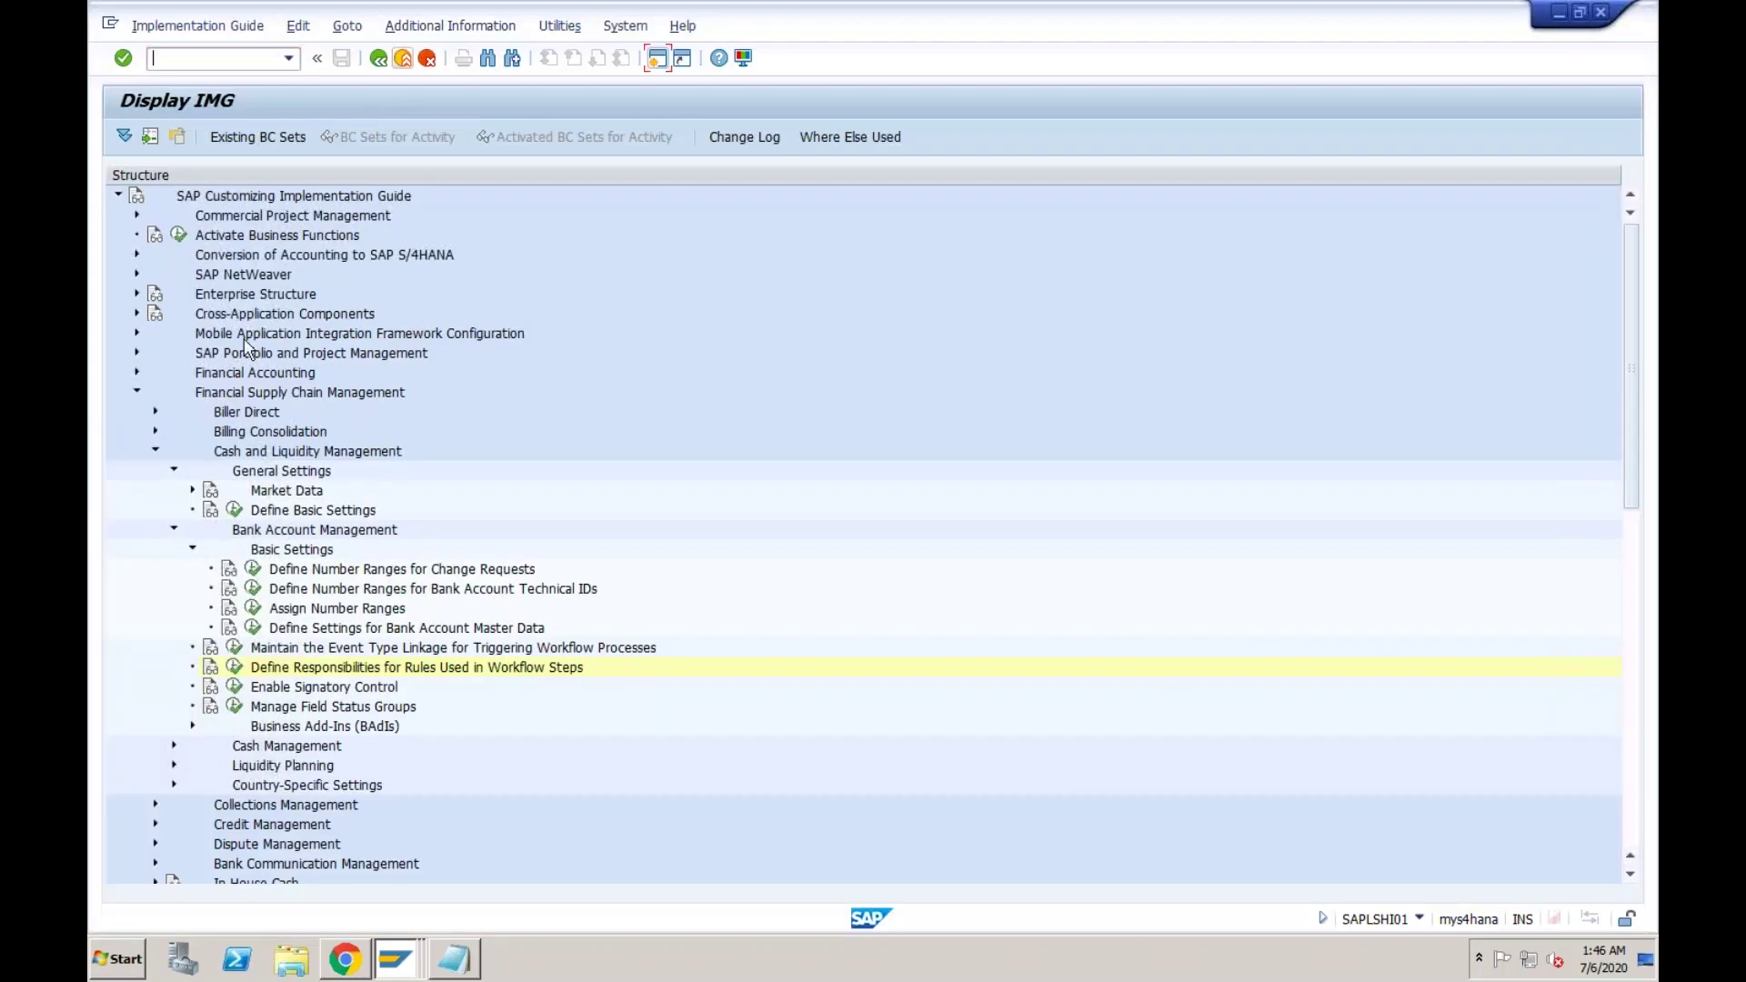
- Open the responsibilities of rule 74300006 for changing
left_click(236, 667)
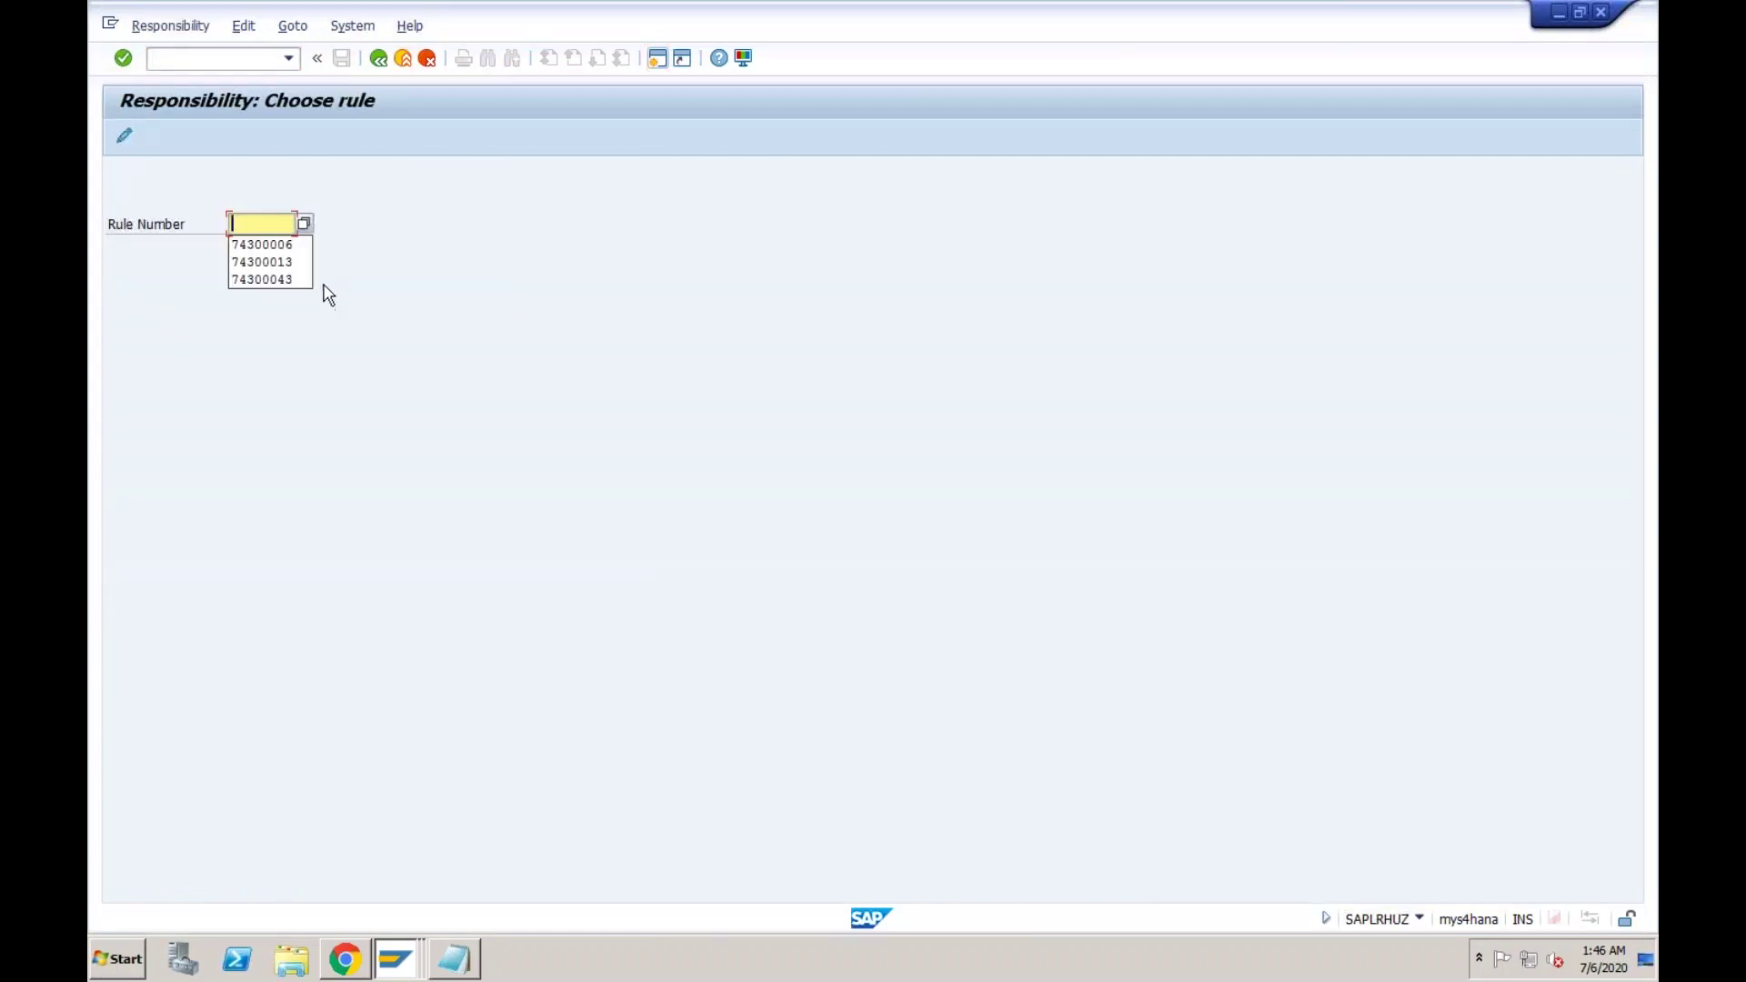
left_click(290, 246)
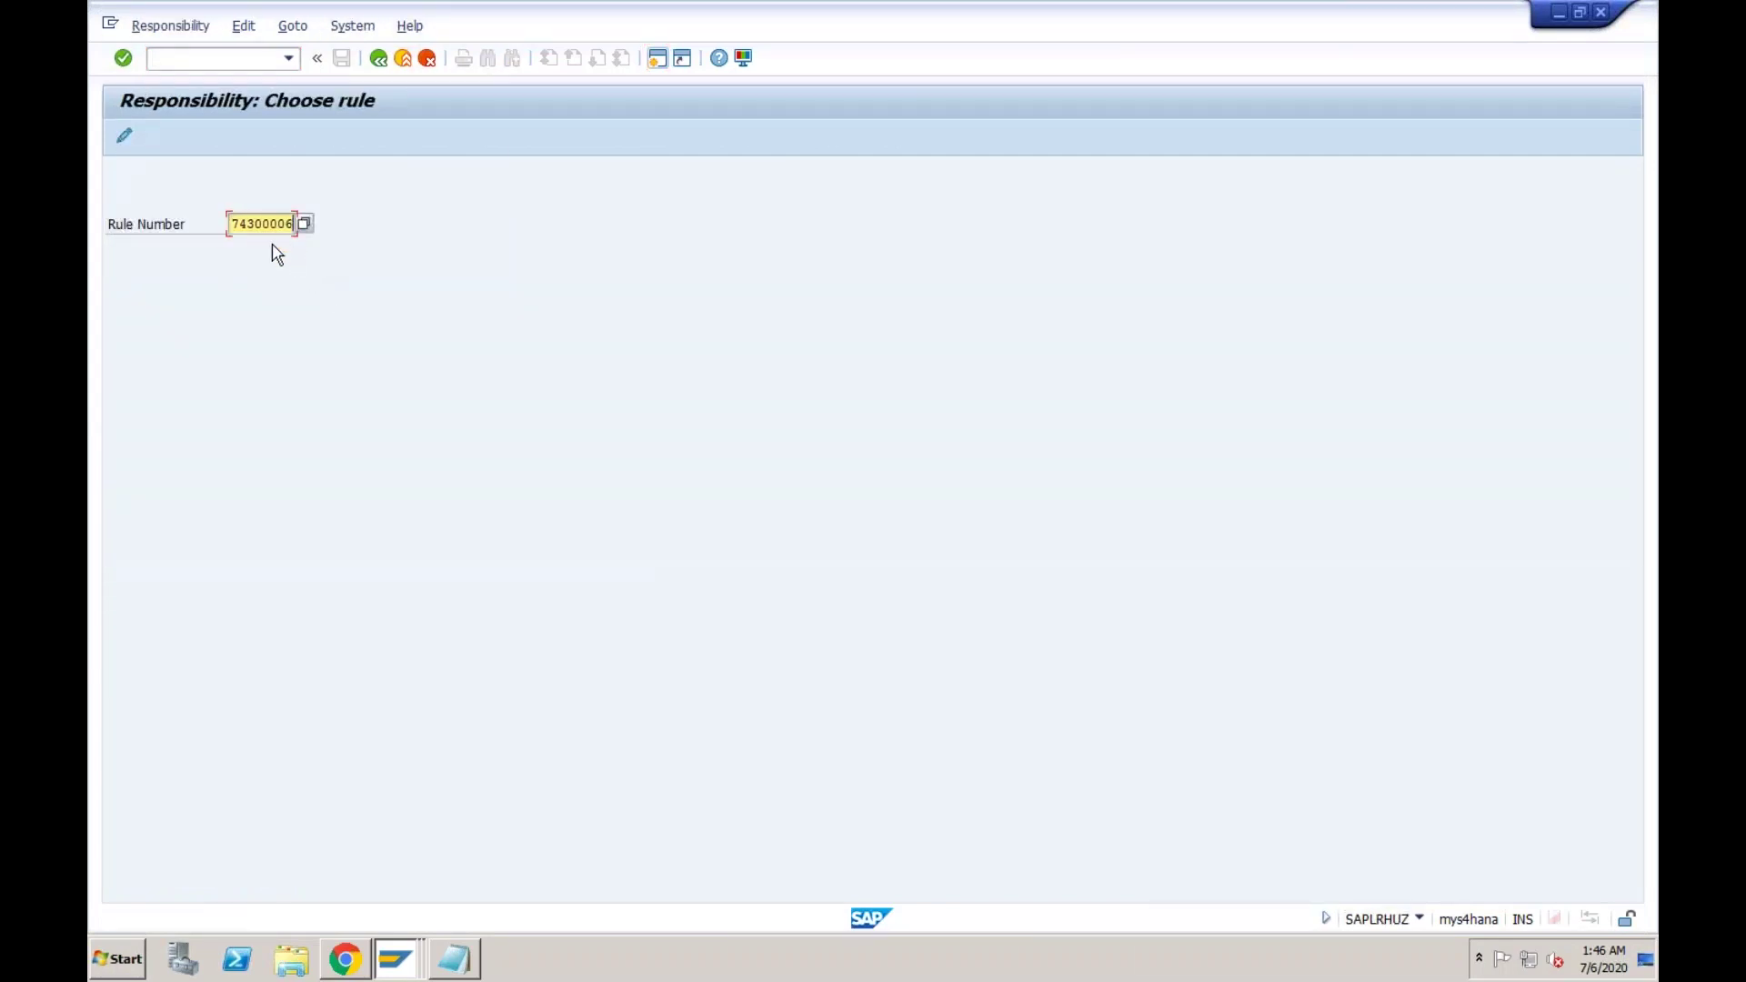
left_click(126, 134)
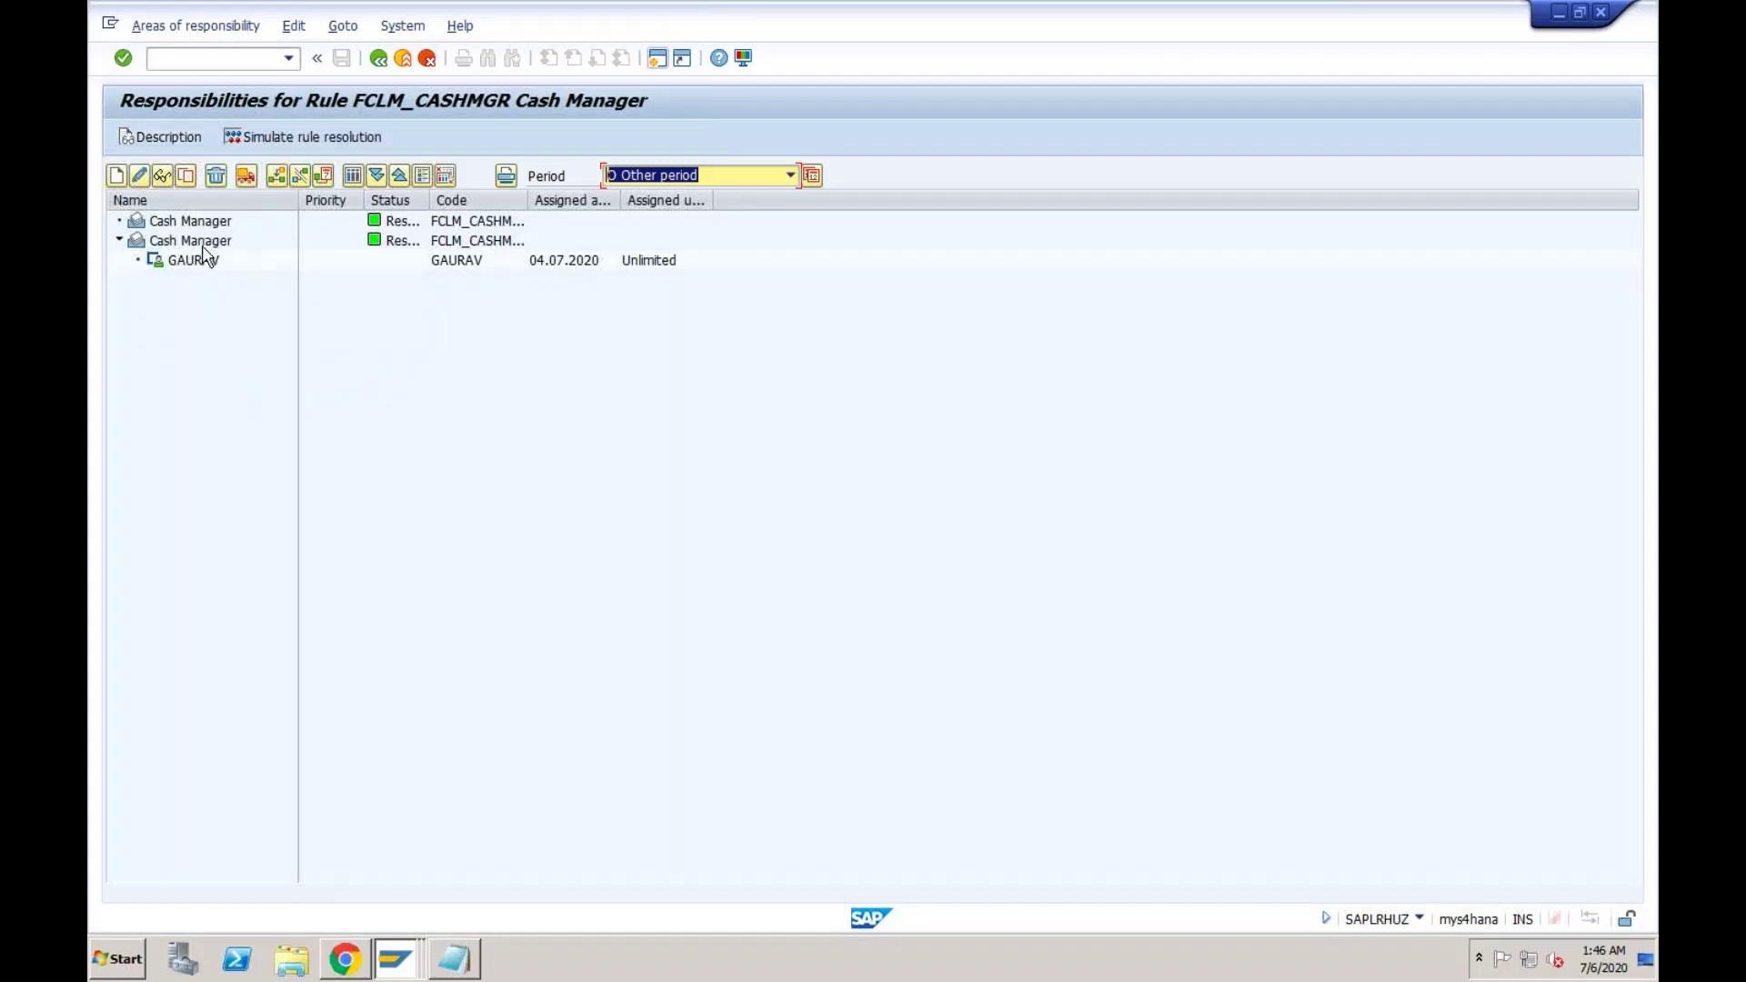
- Edit the second Cash Manager responsibility, showing account type 01 and company codes FSCM–SFIN
left_click(205, 242)
left_click(205, 262)
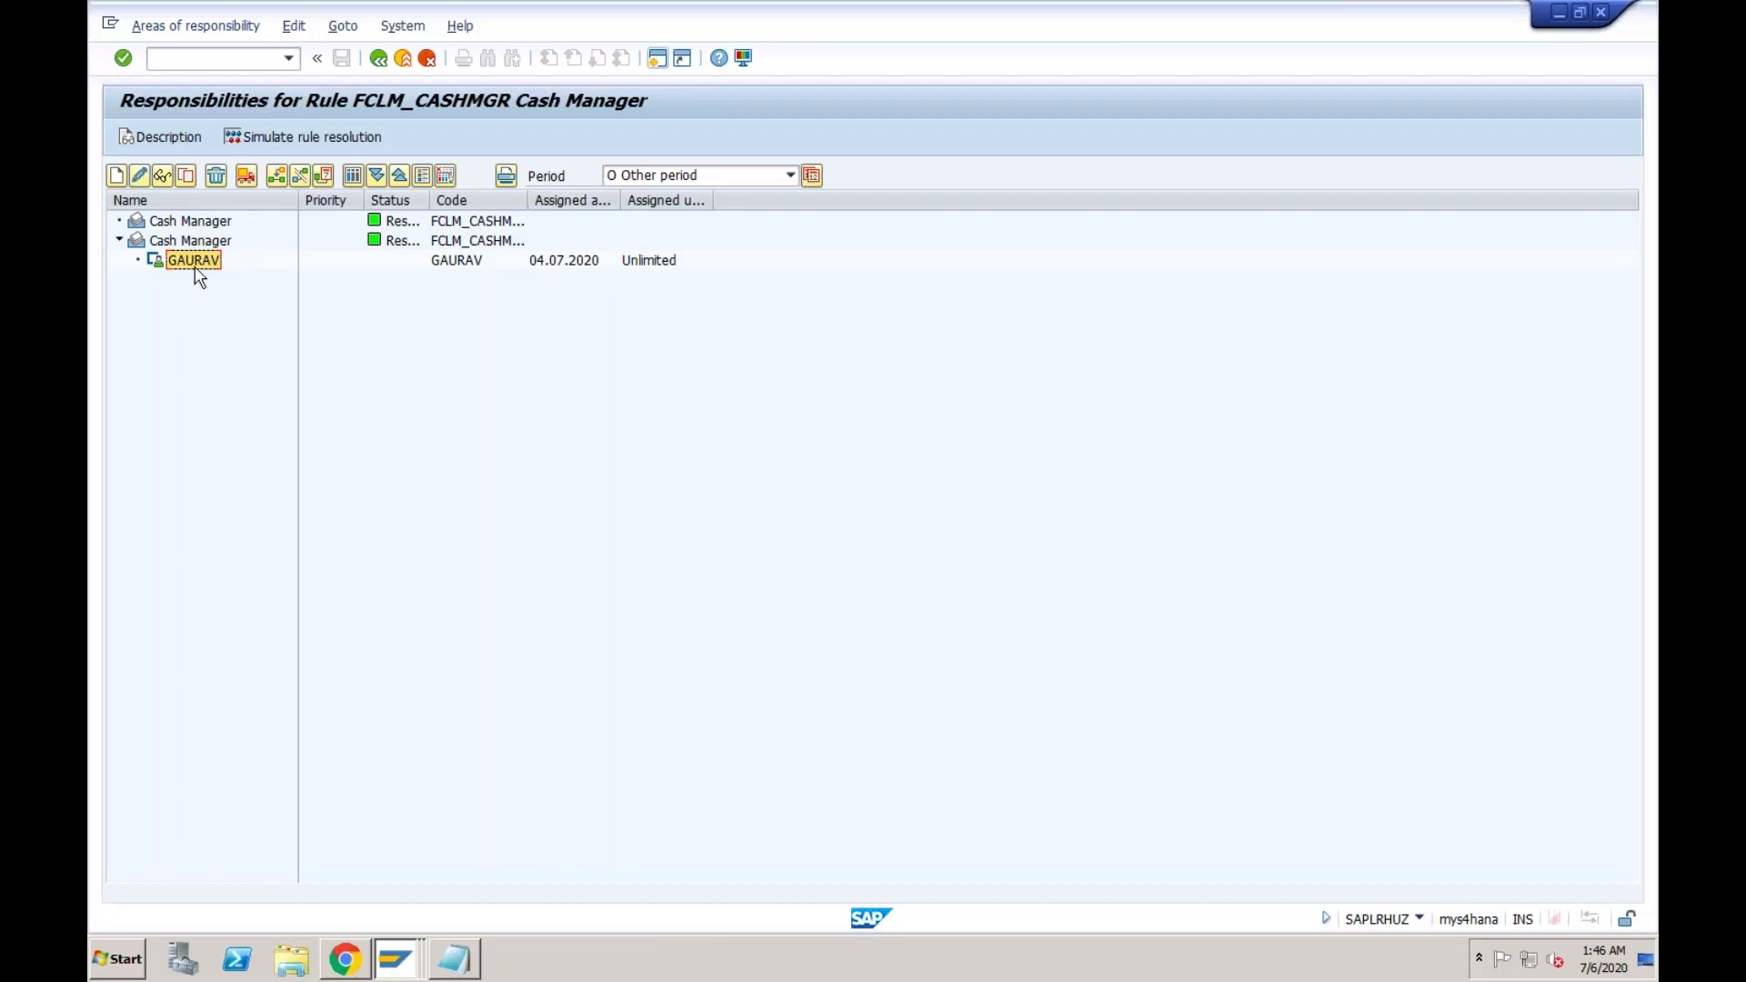
left_click(197, 241)
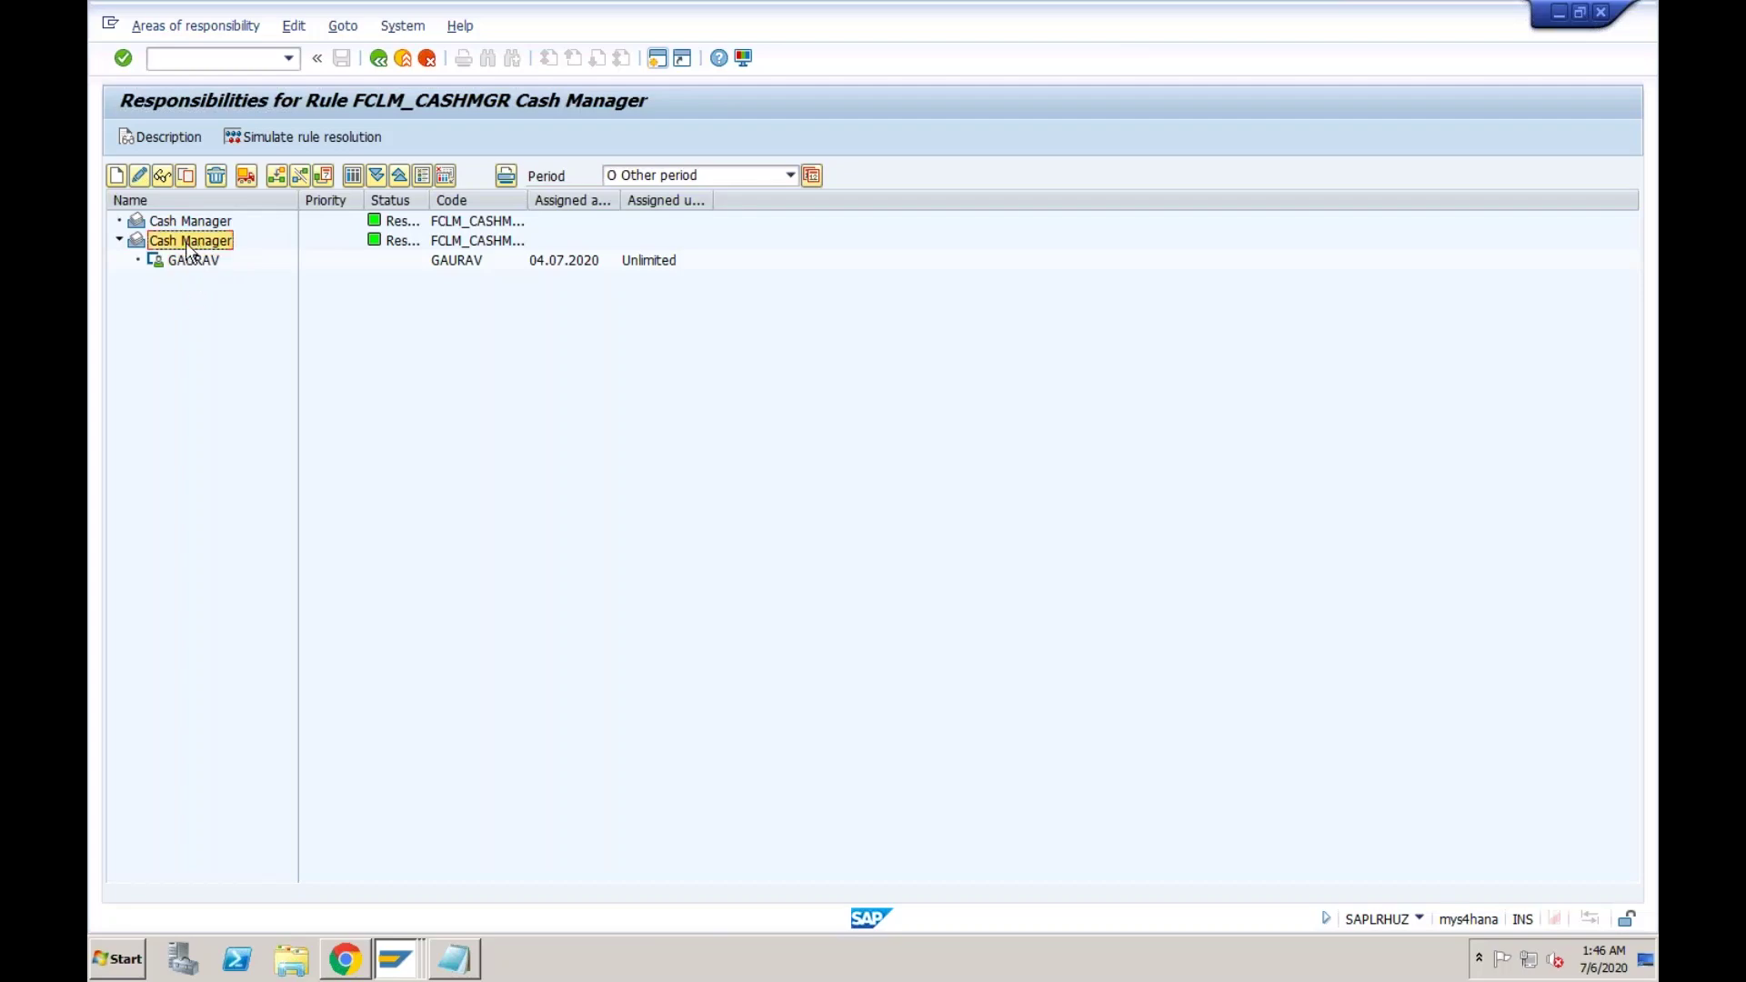
left_click(140, 175)
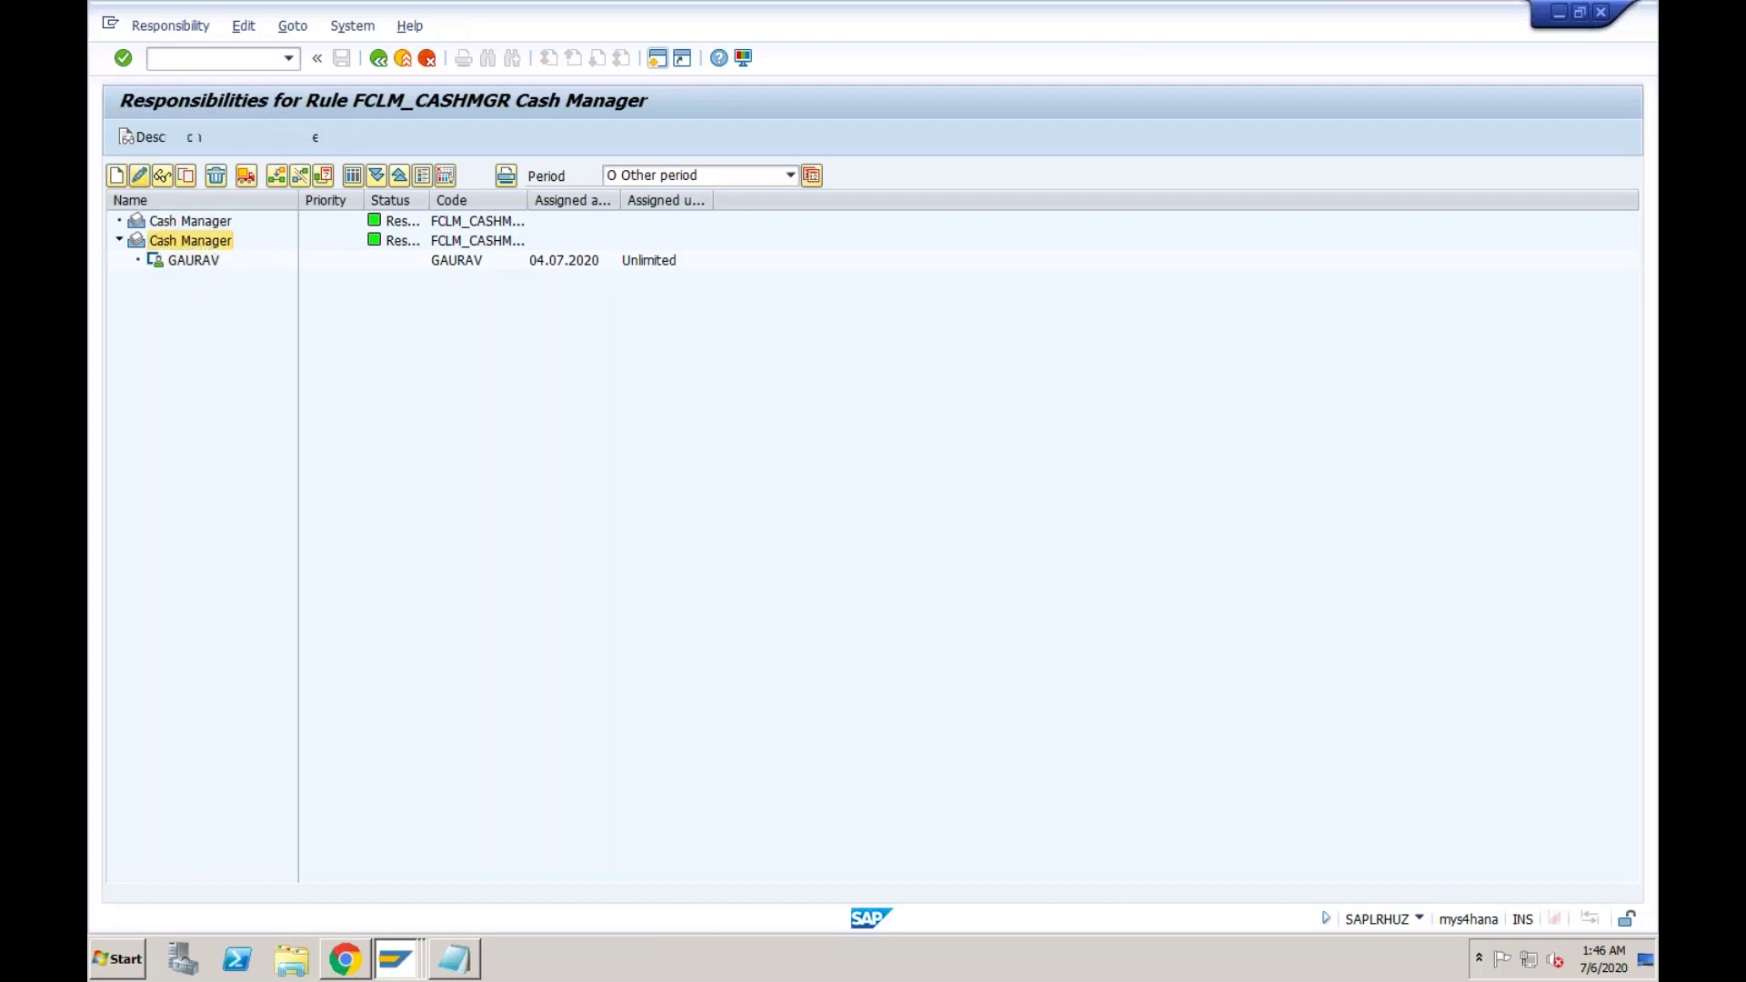
left_click(336, 438)
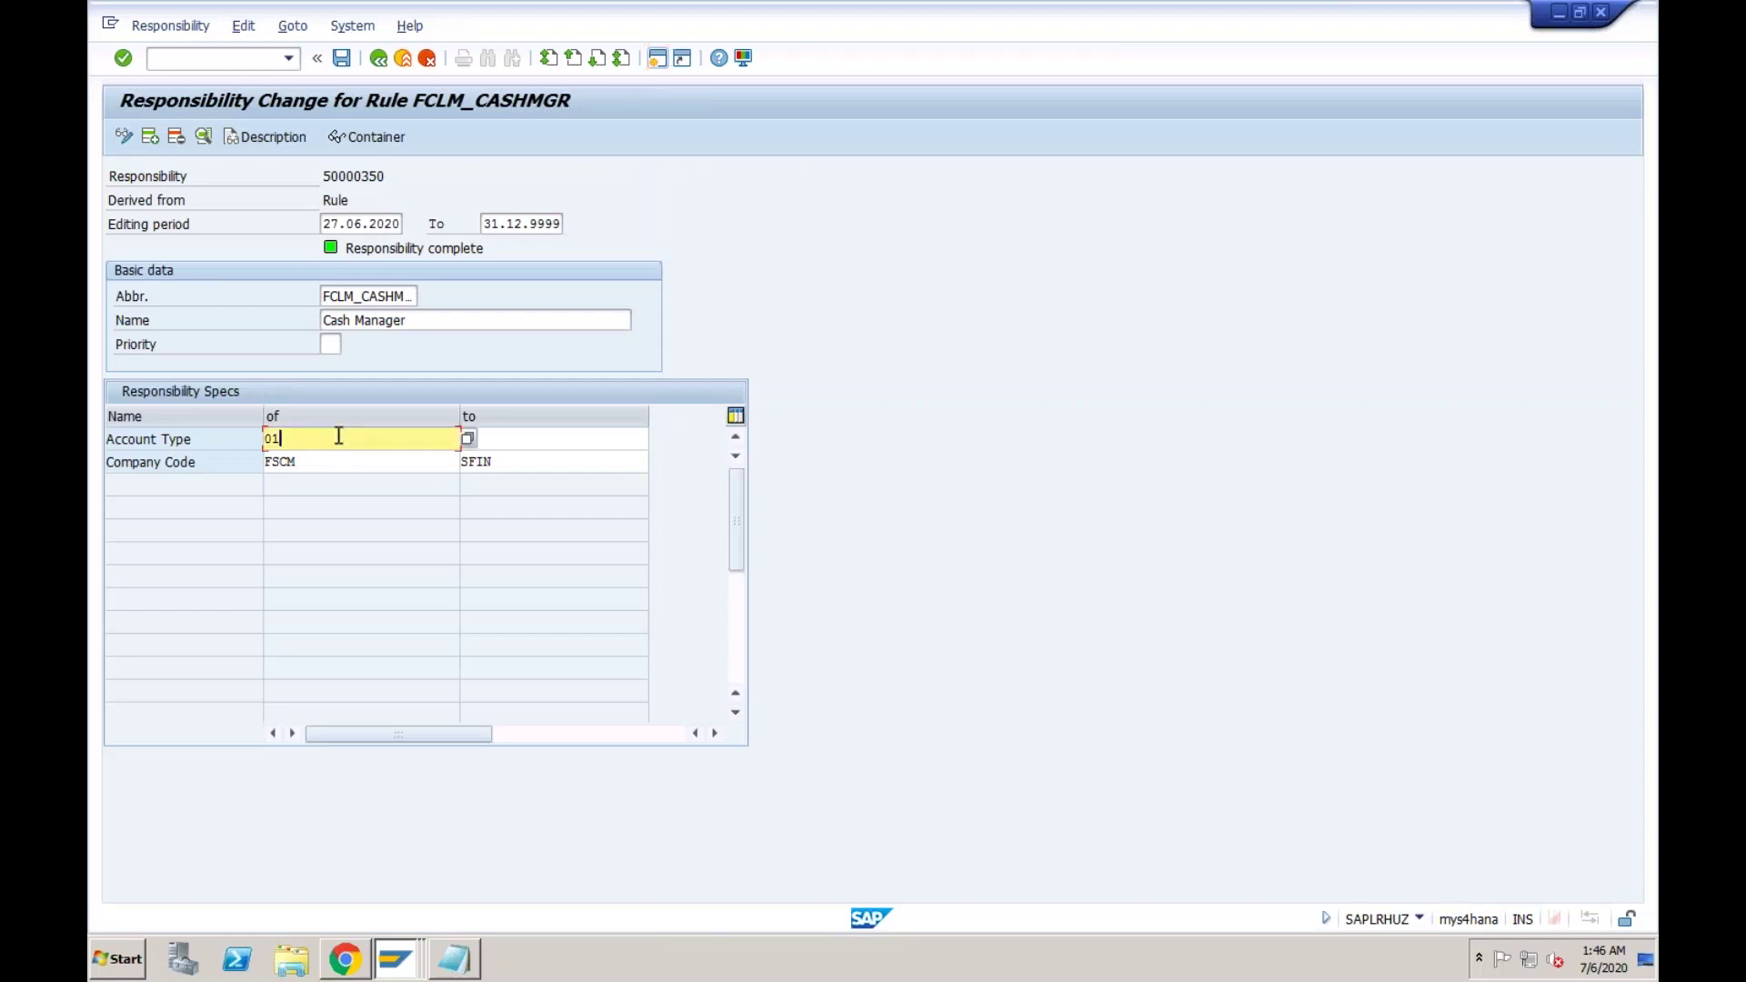
- Inspect the Account Type 01 and Company Code FSCM cells, exit without saving, and show My Sent Requests
left_click(329, 462)
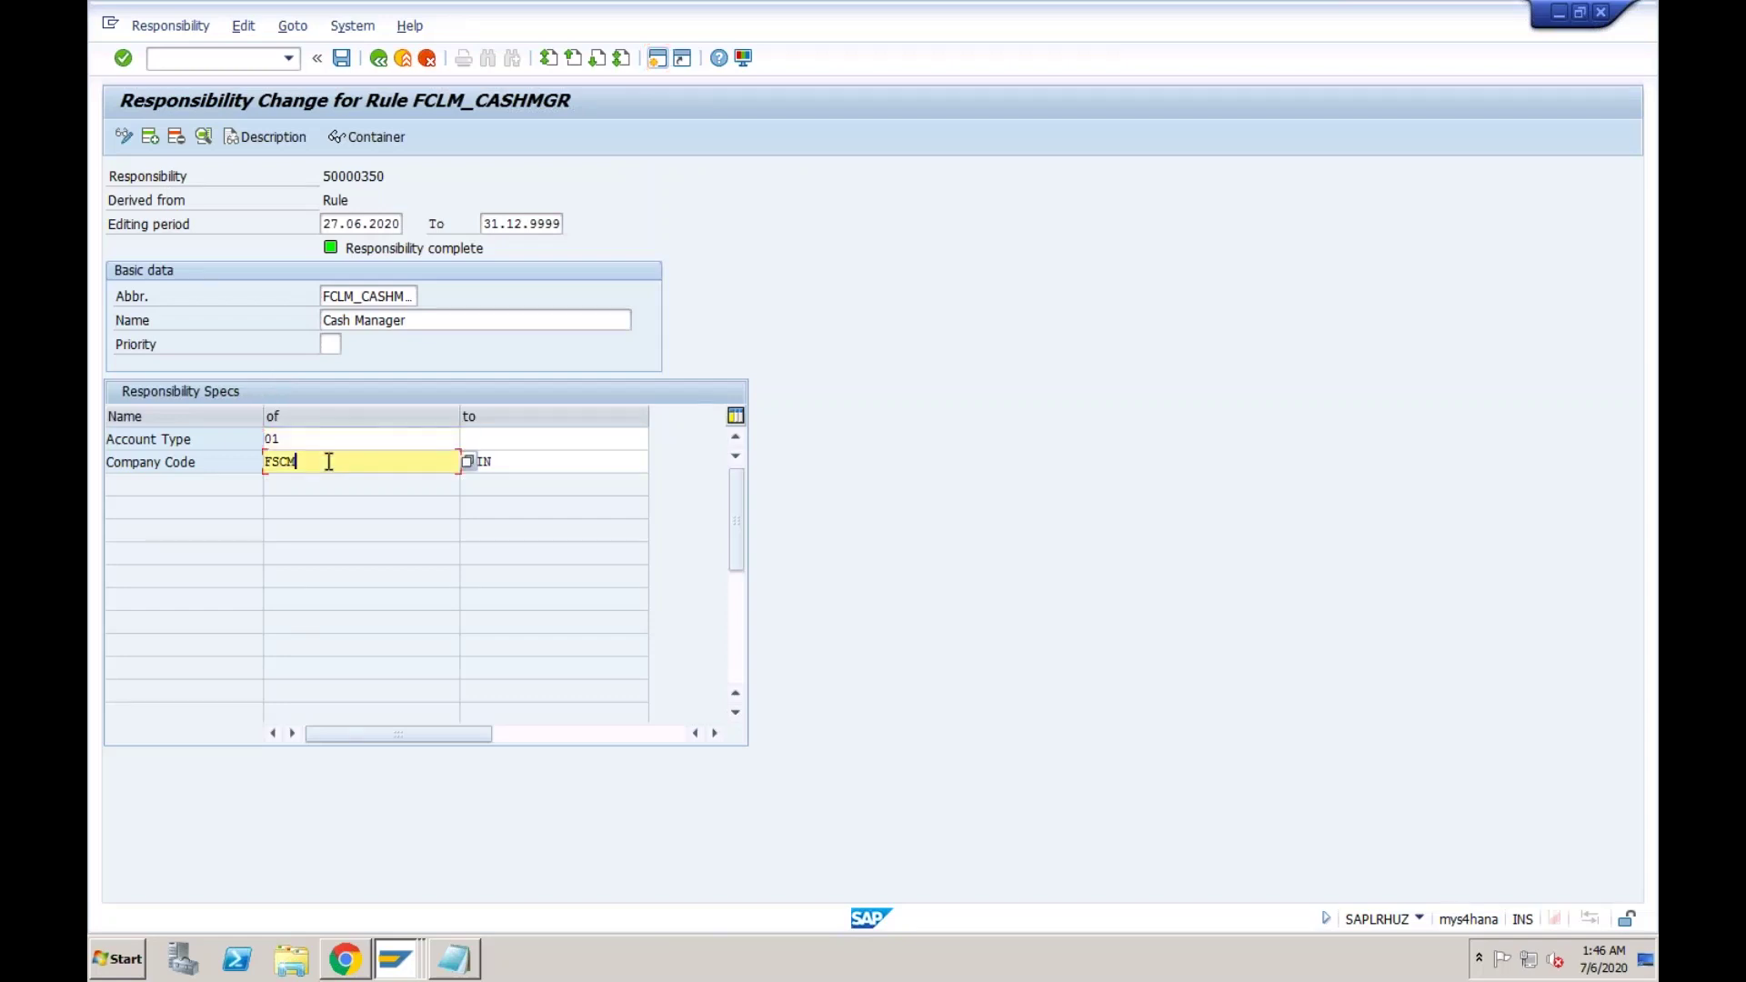
left_click(307, 439)
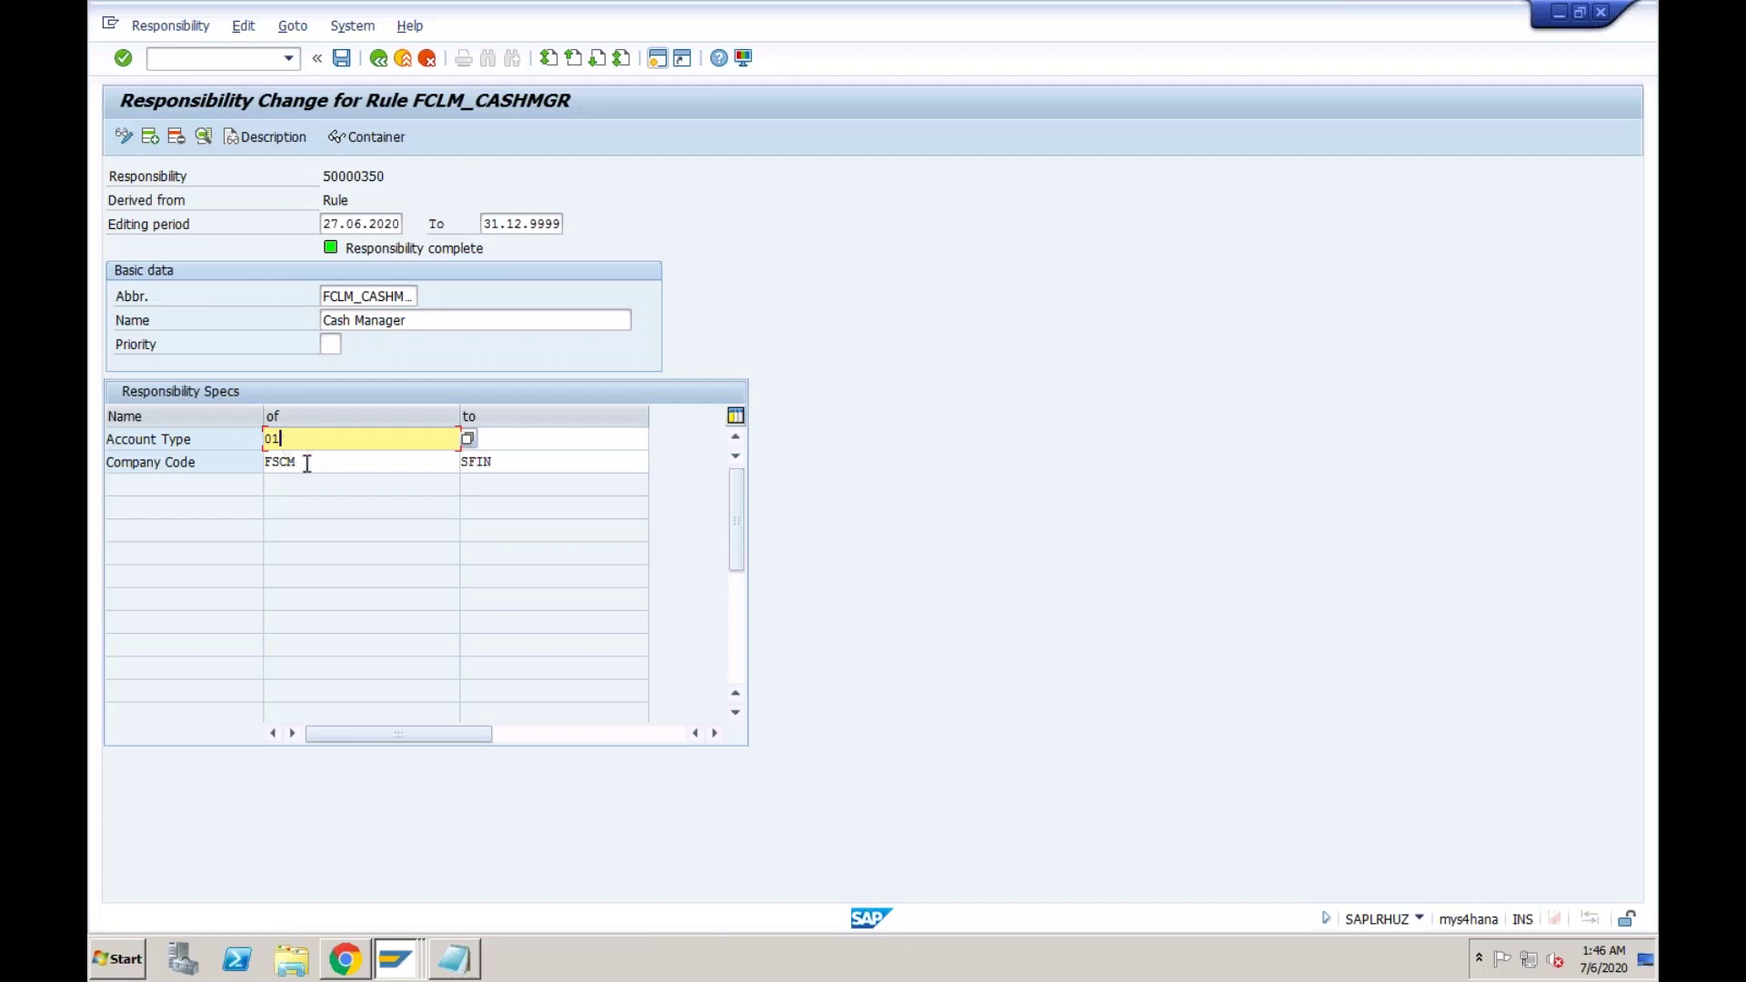
left_click(306, 462)
left_click(378, 58)
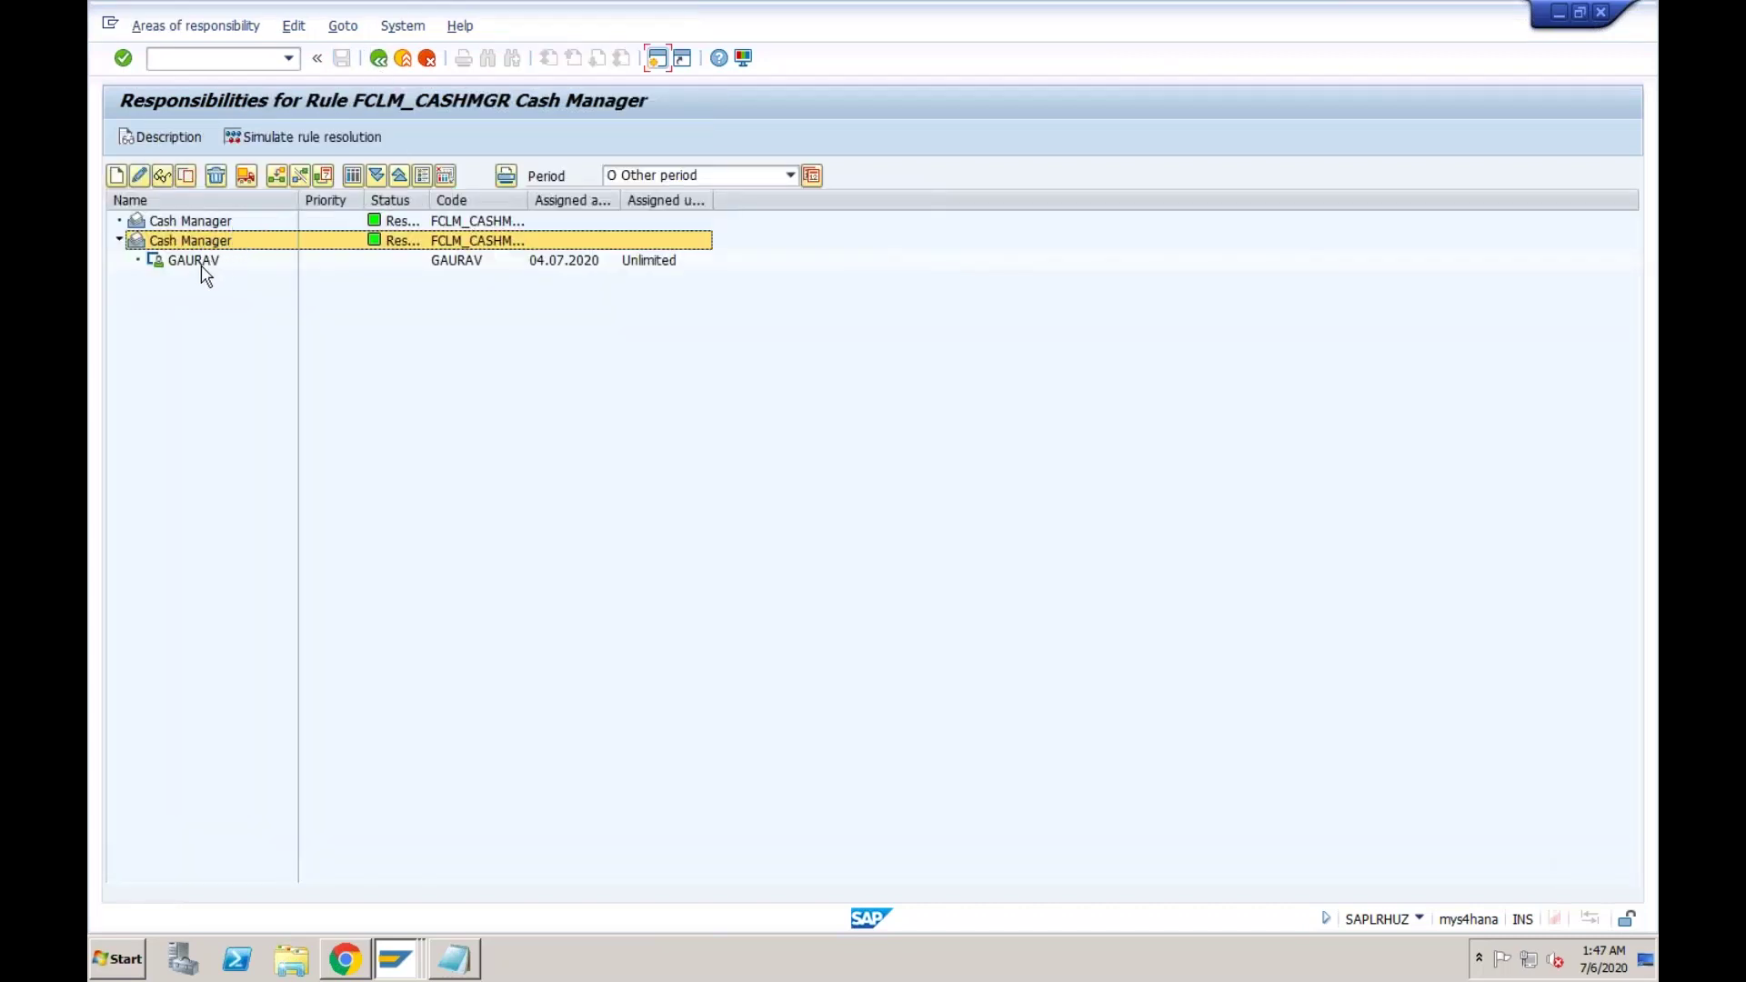
left_click(202, 262)
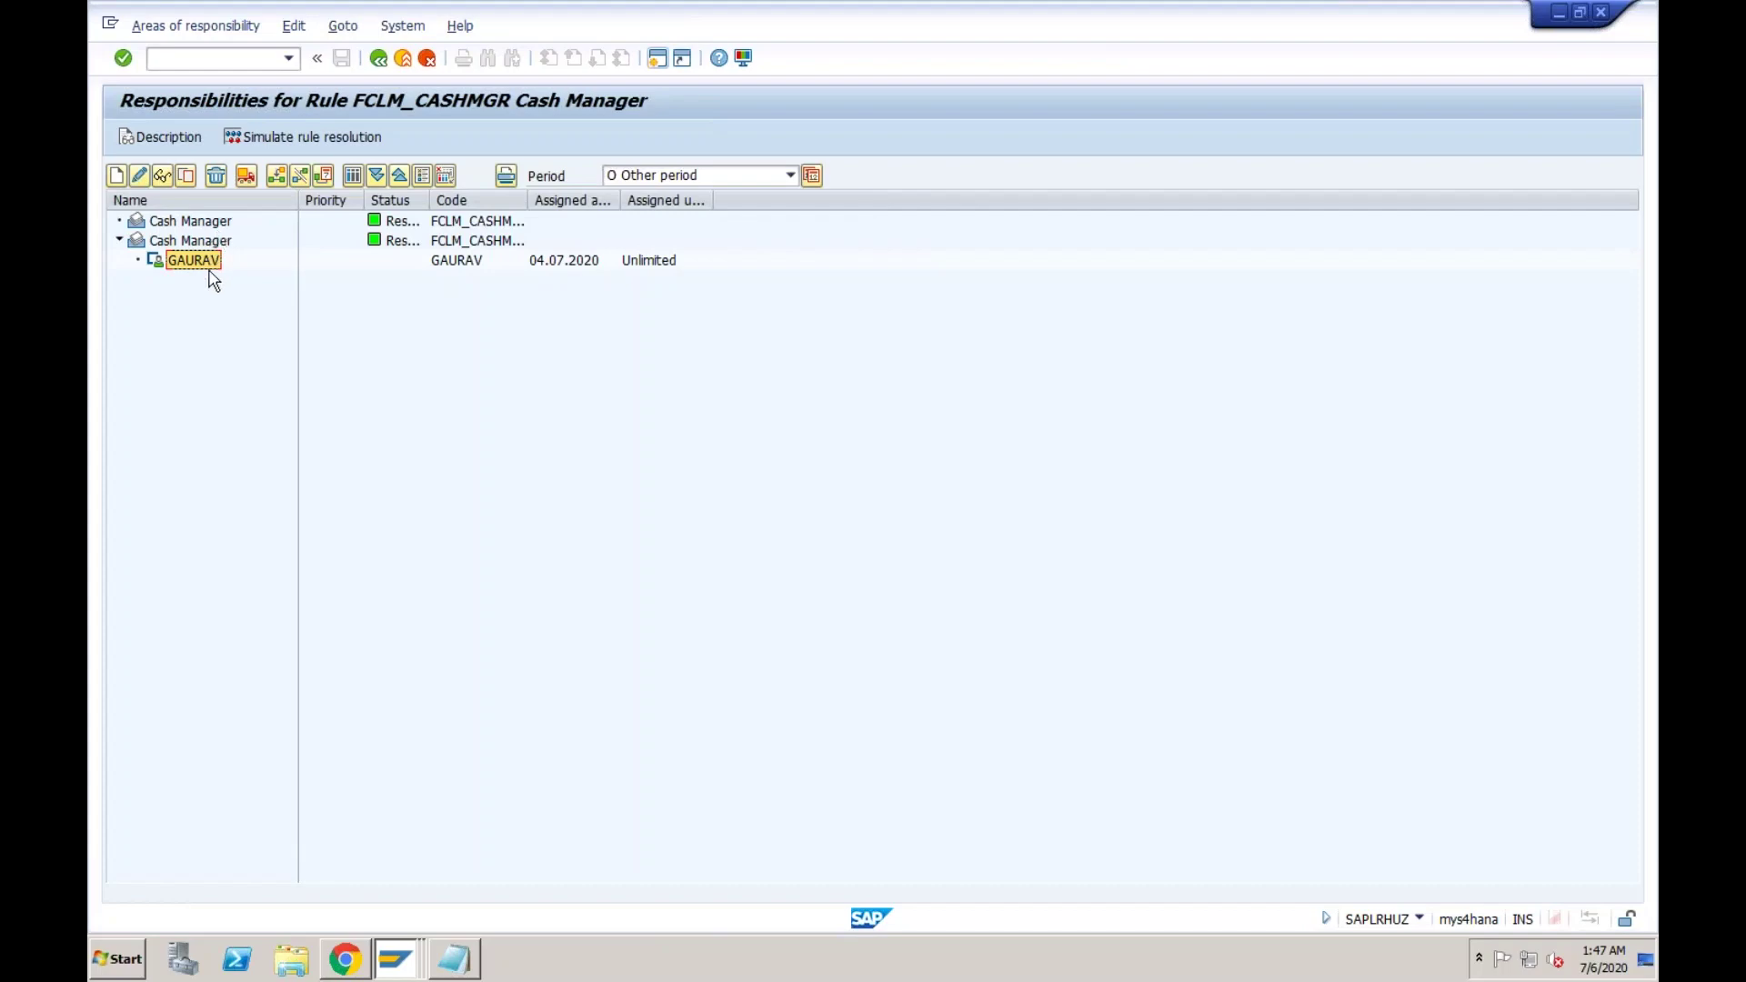
left_click(351, 966)
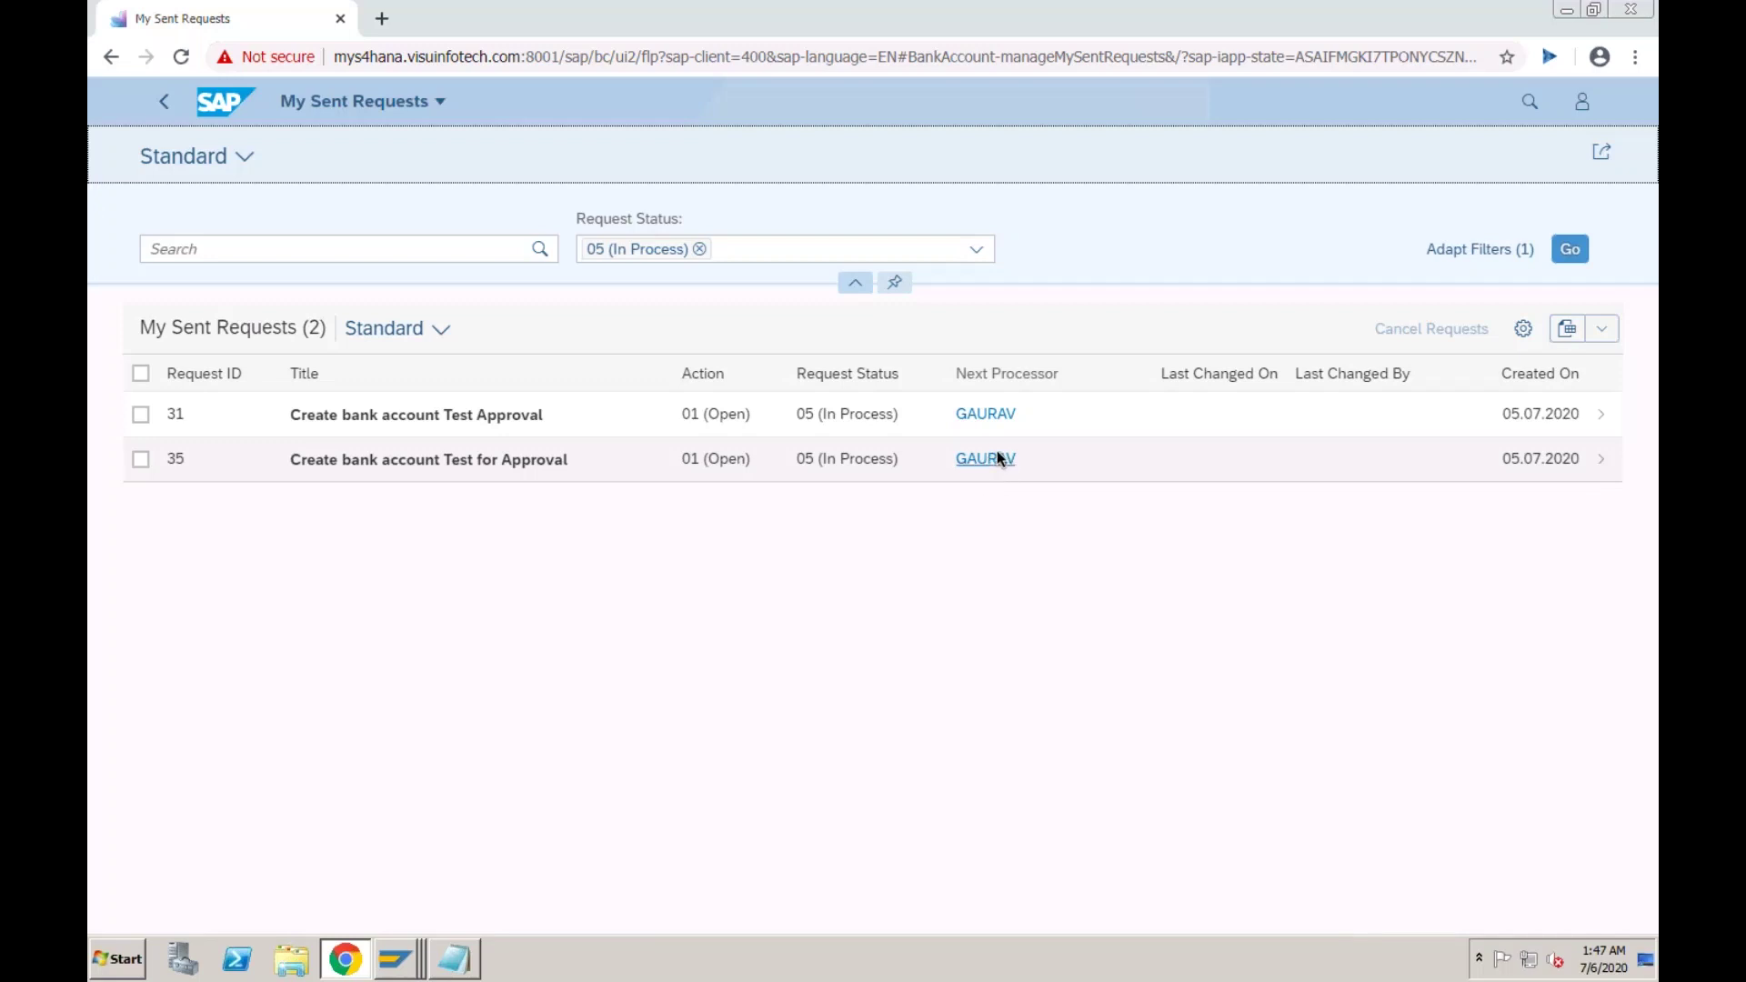
- Sign out of the requester's Fiori session
left_click(1582, 105)
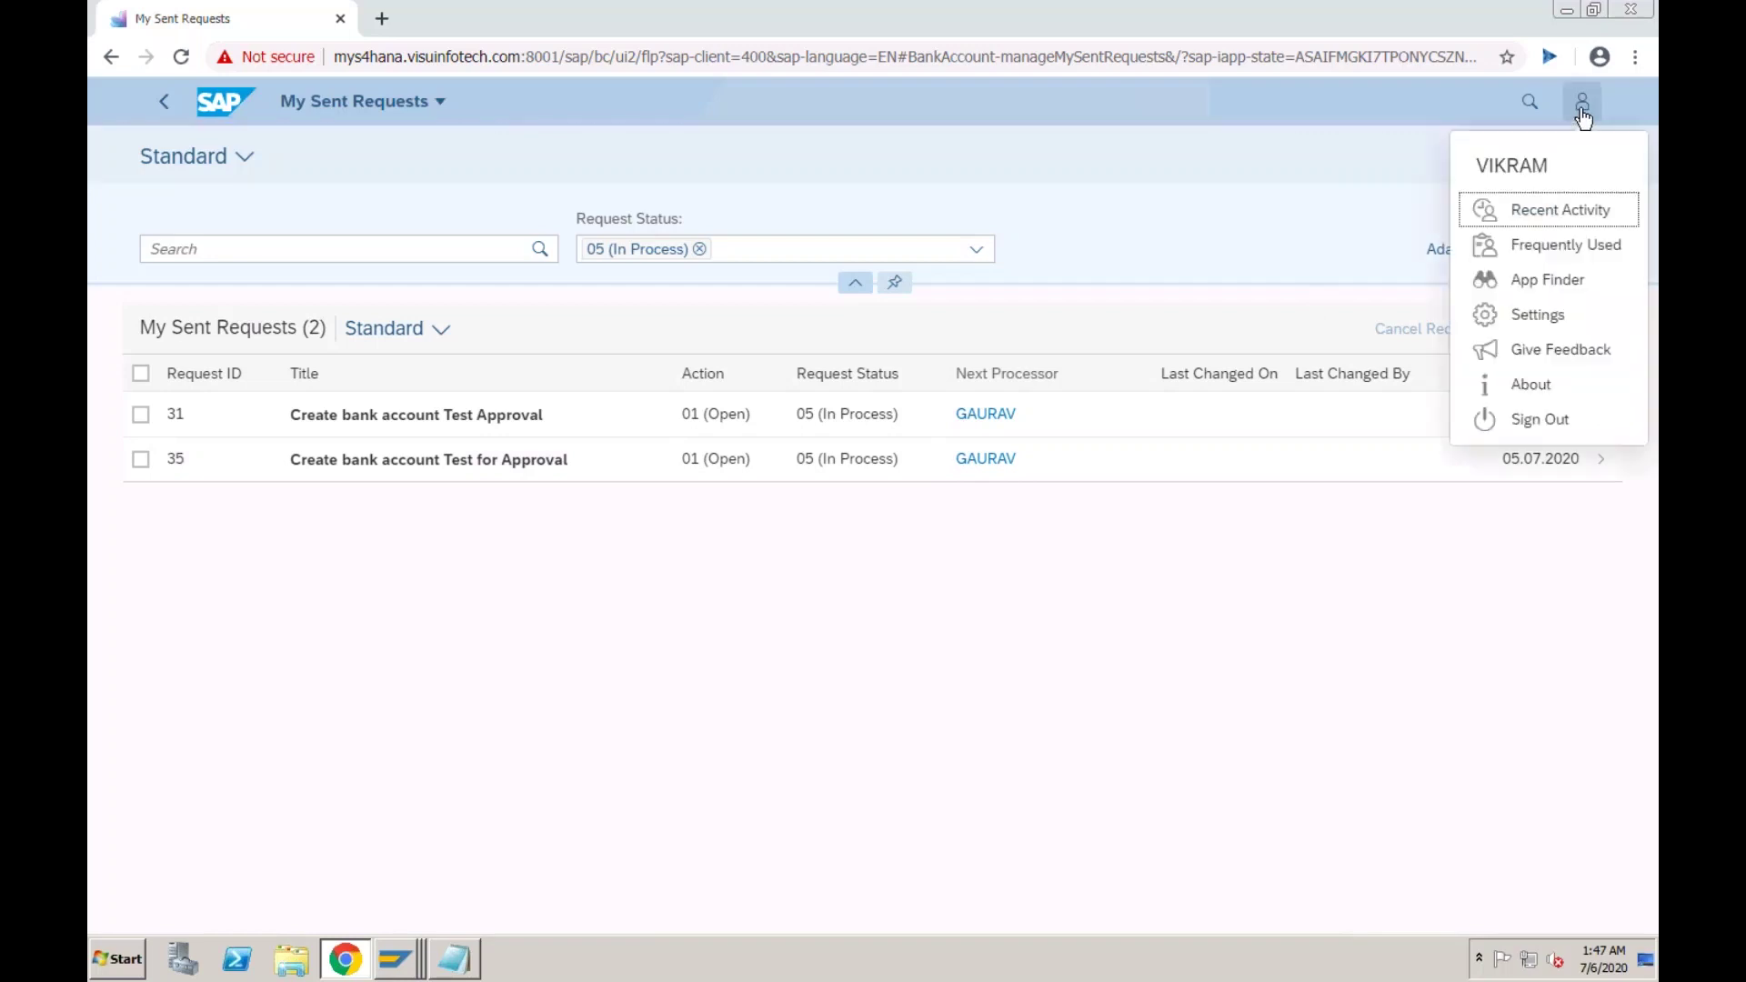
left_click(1539, 418)
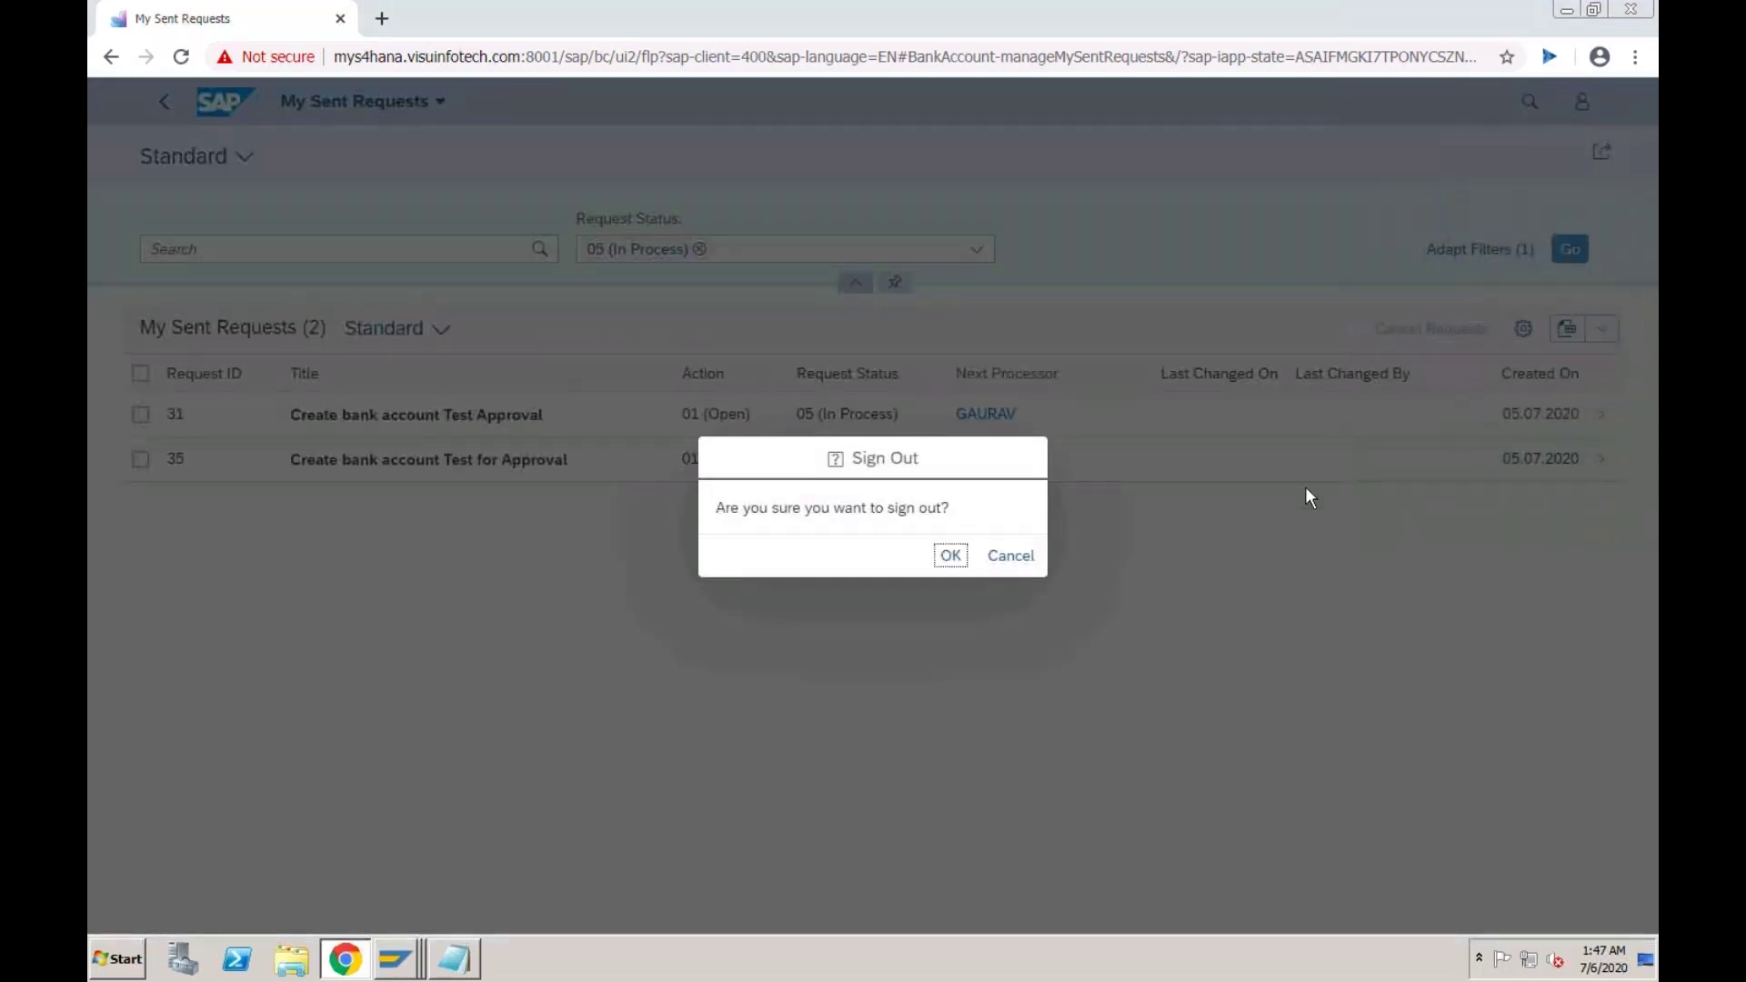
left_click(951, 555)
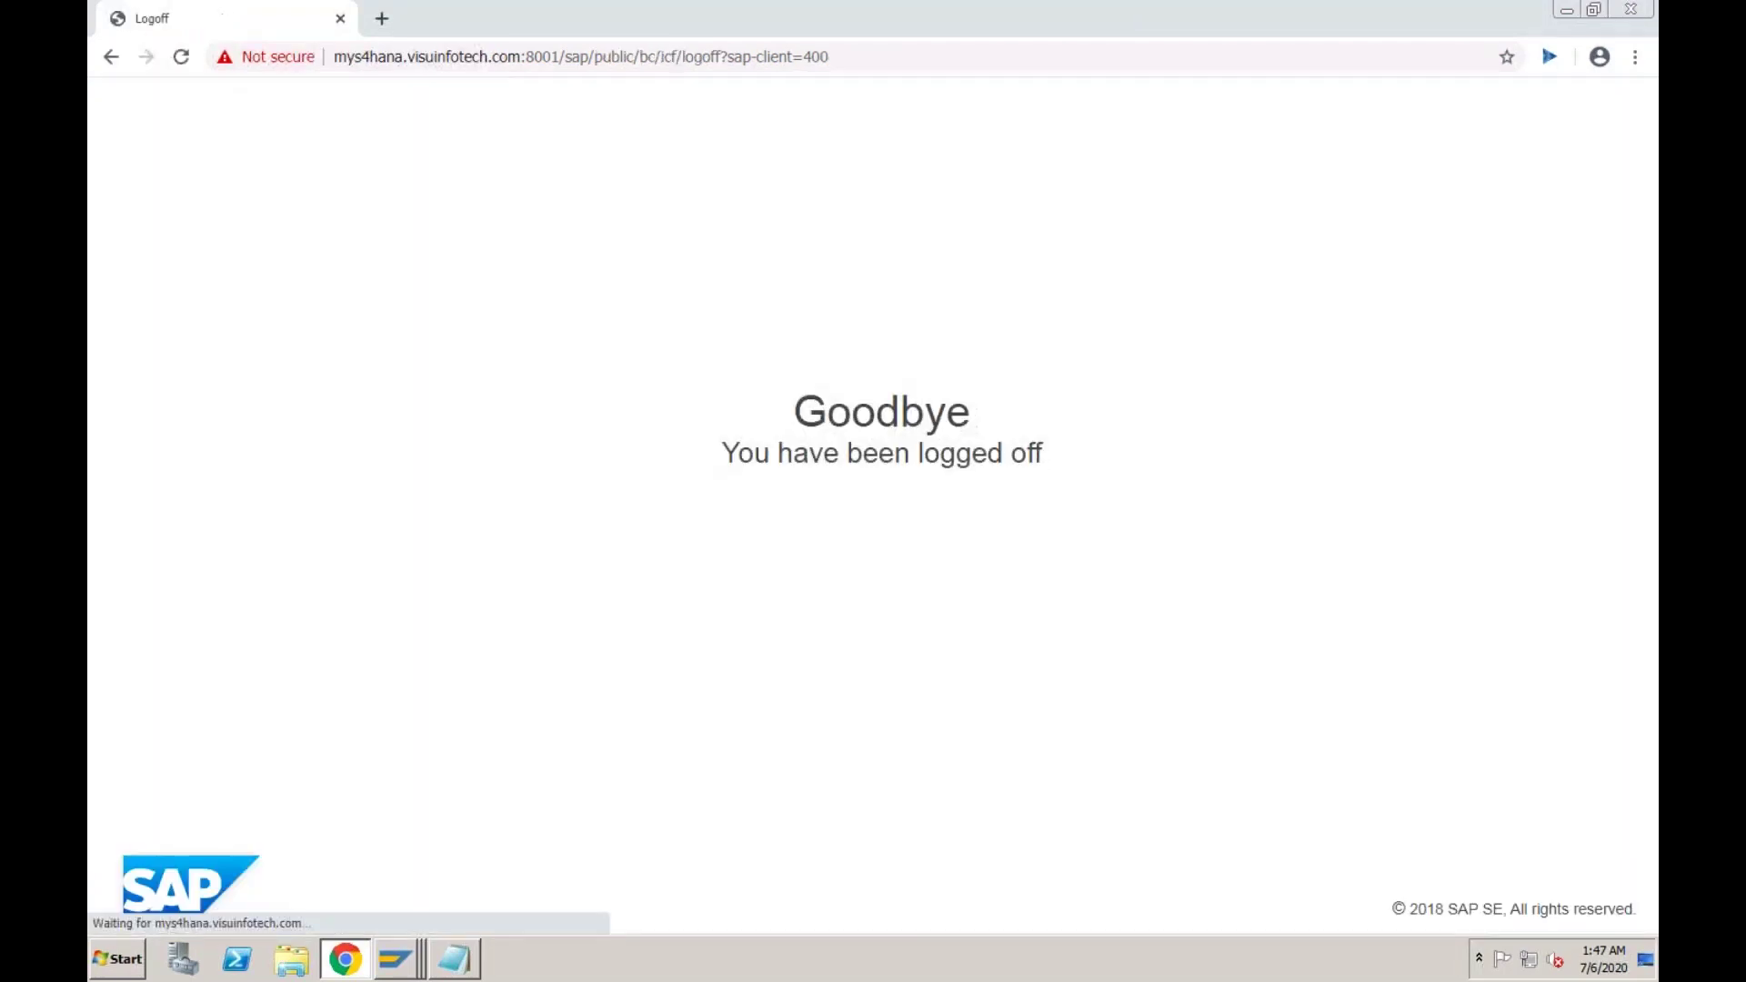
- Log on through the Logon bookmark with the approver's user ID and password
left_click(382, 18)
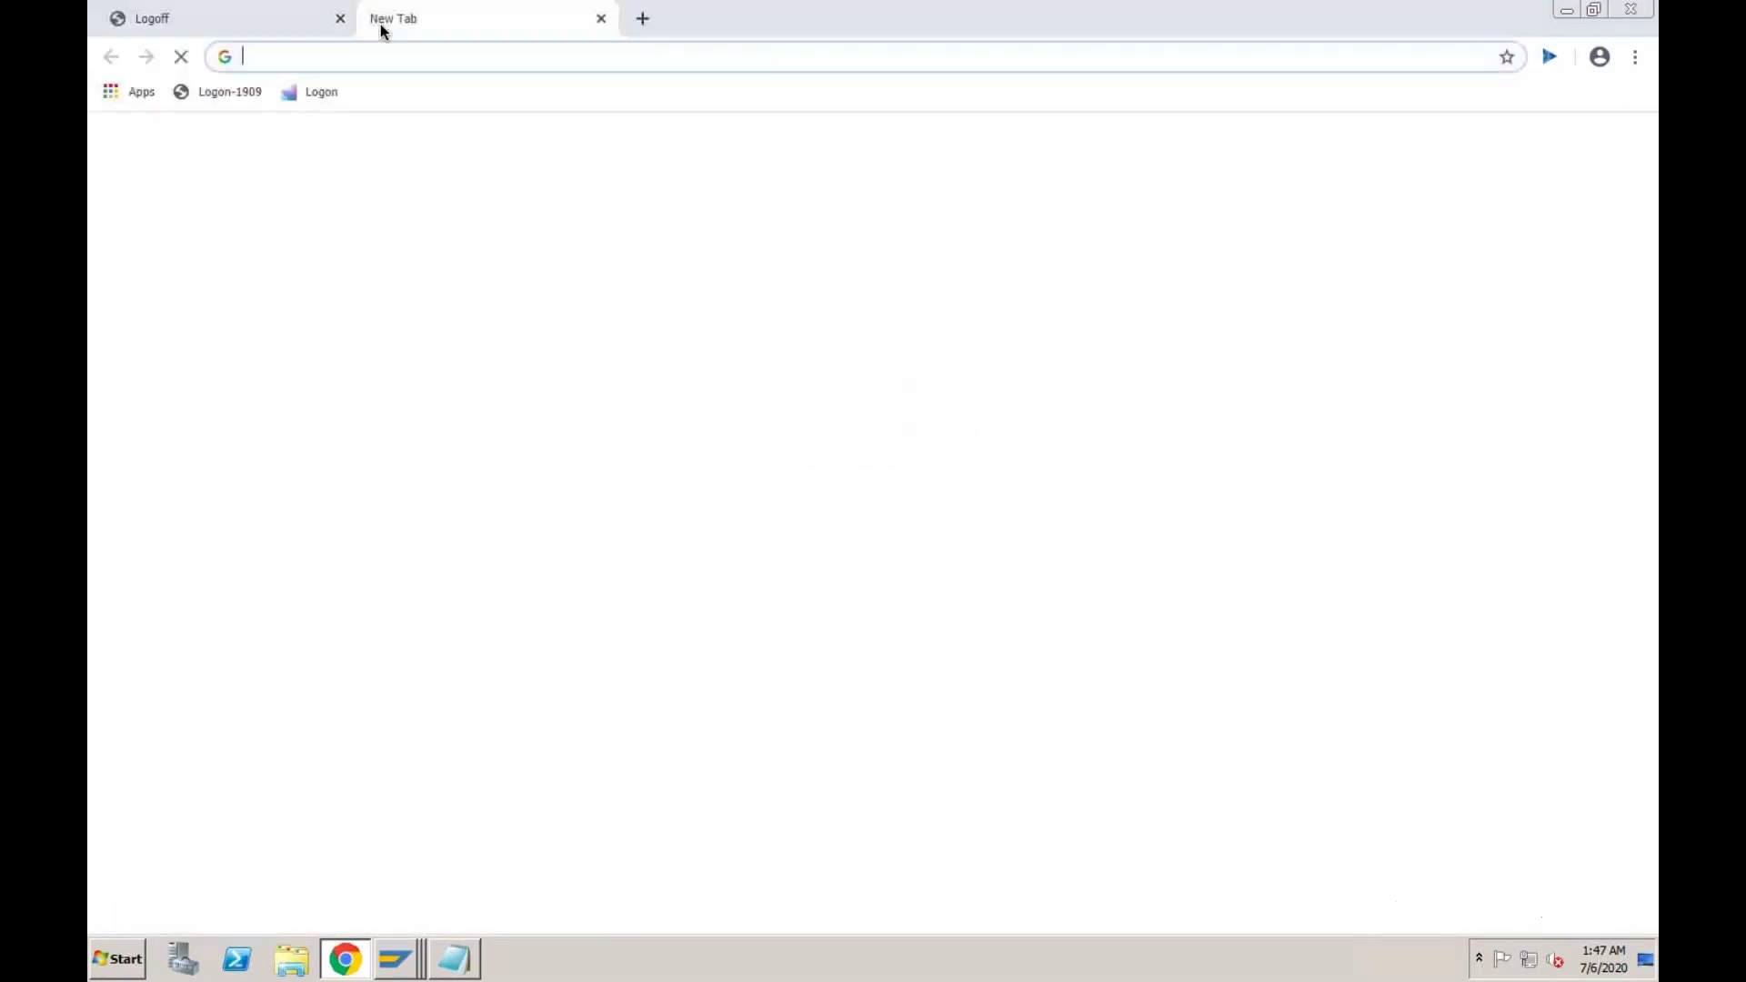
left_click(317, 95)
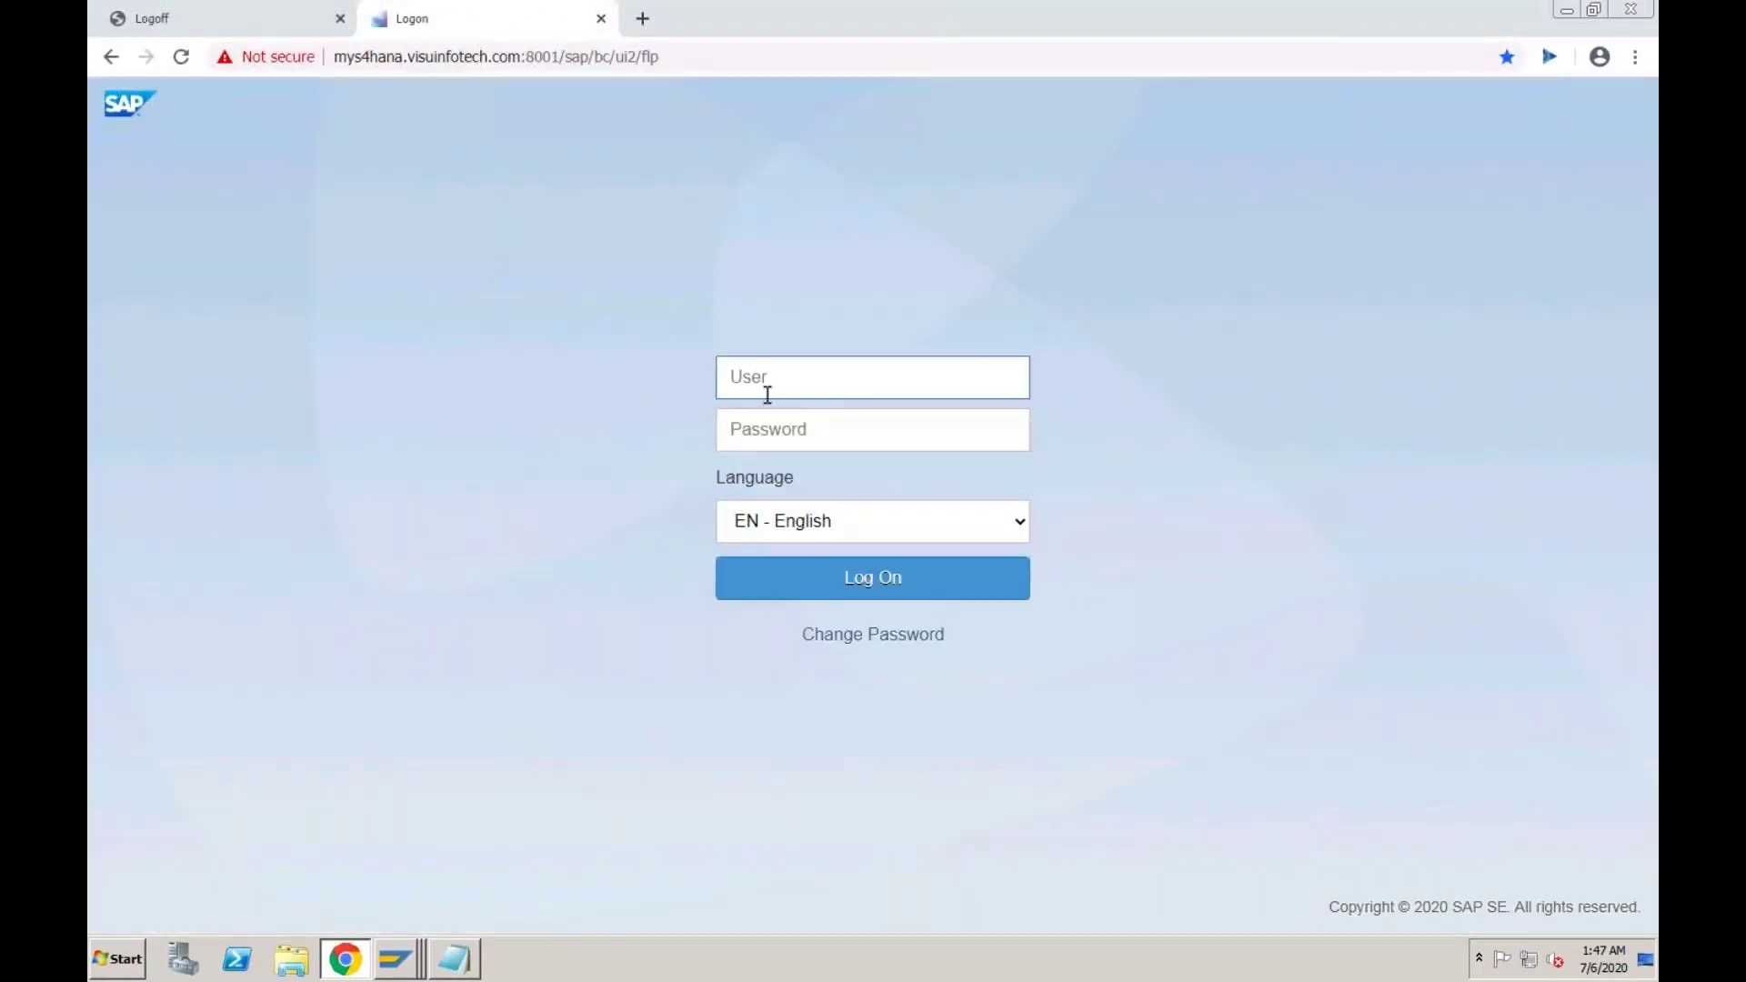
left_click(768, 383)
type("gaurav")
key("Tab")
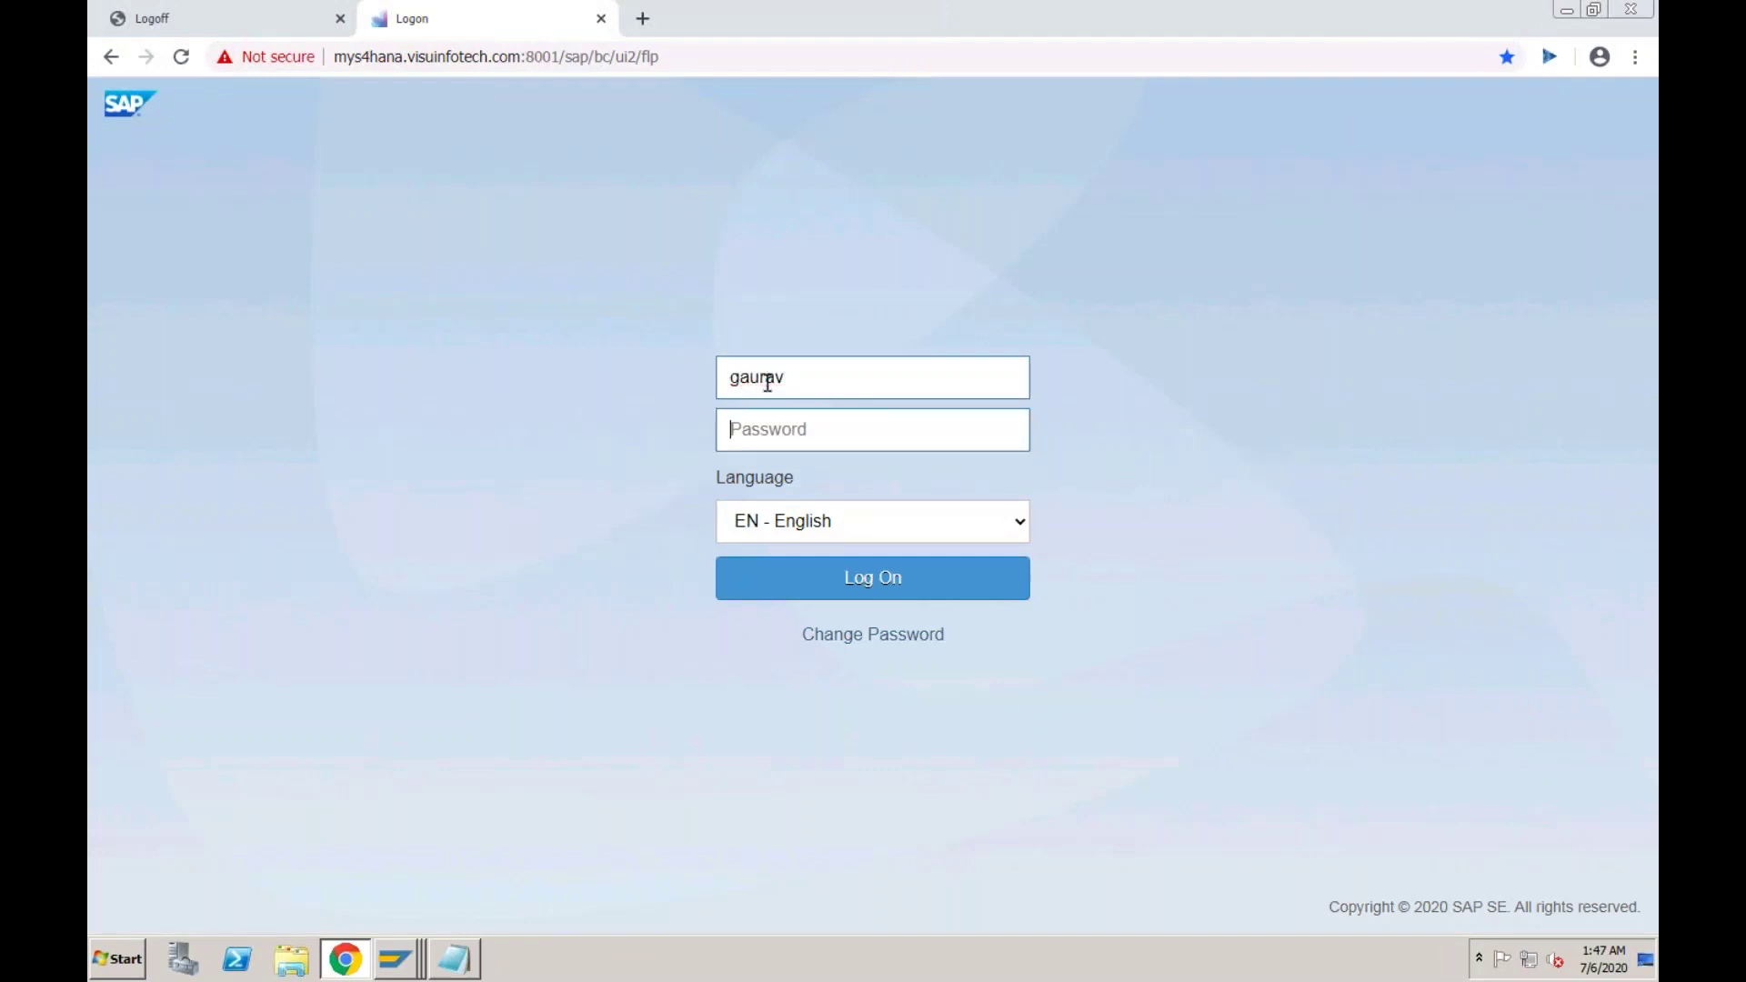
type("***********")
key("Return")
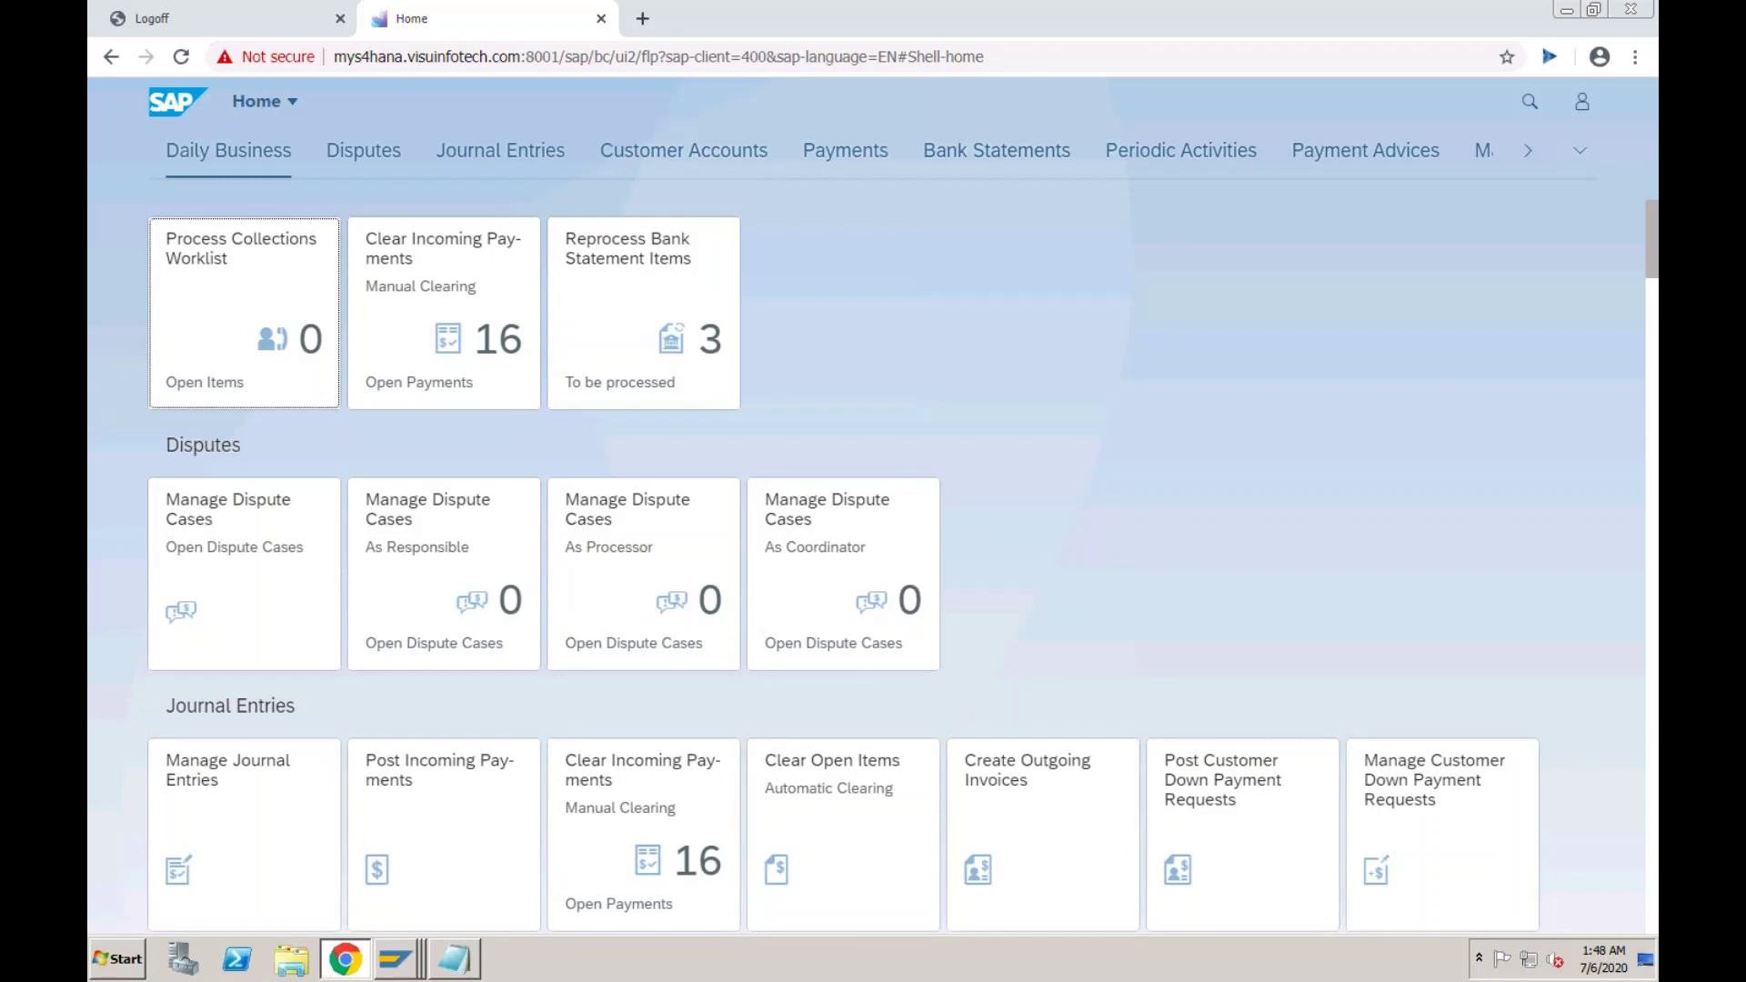
- Jump to Bank Relationship and open My Inbox (For Bank Accounts), showing change request 35
left_click(1575, 153)
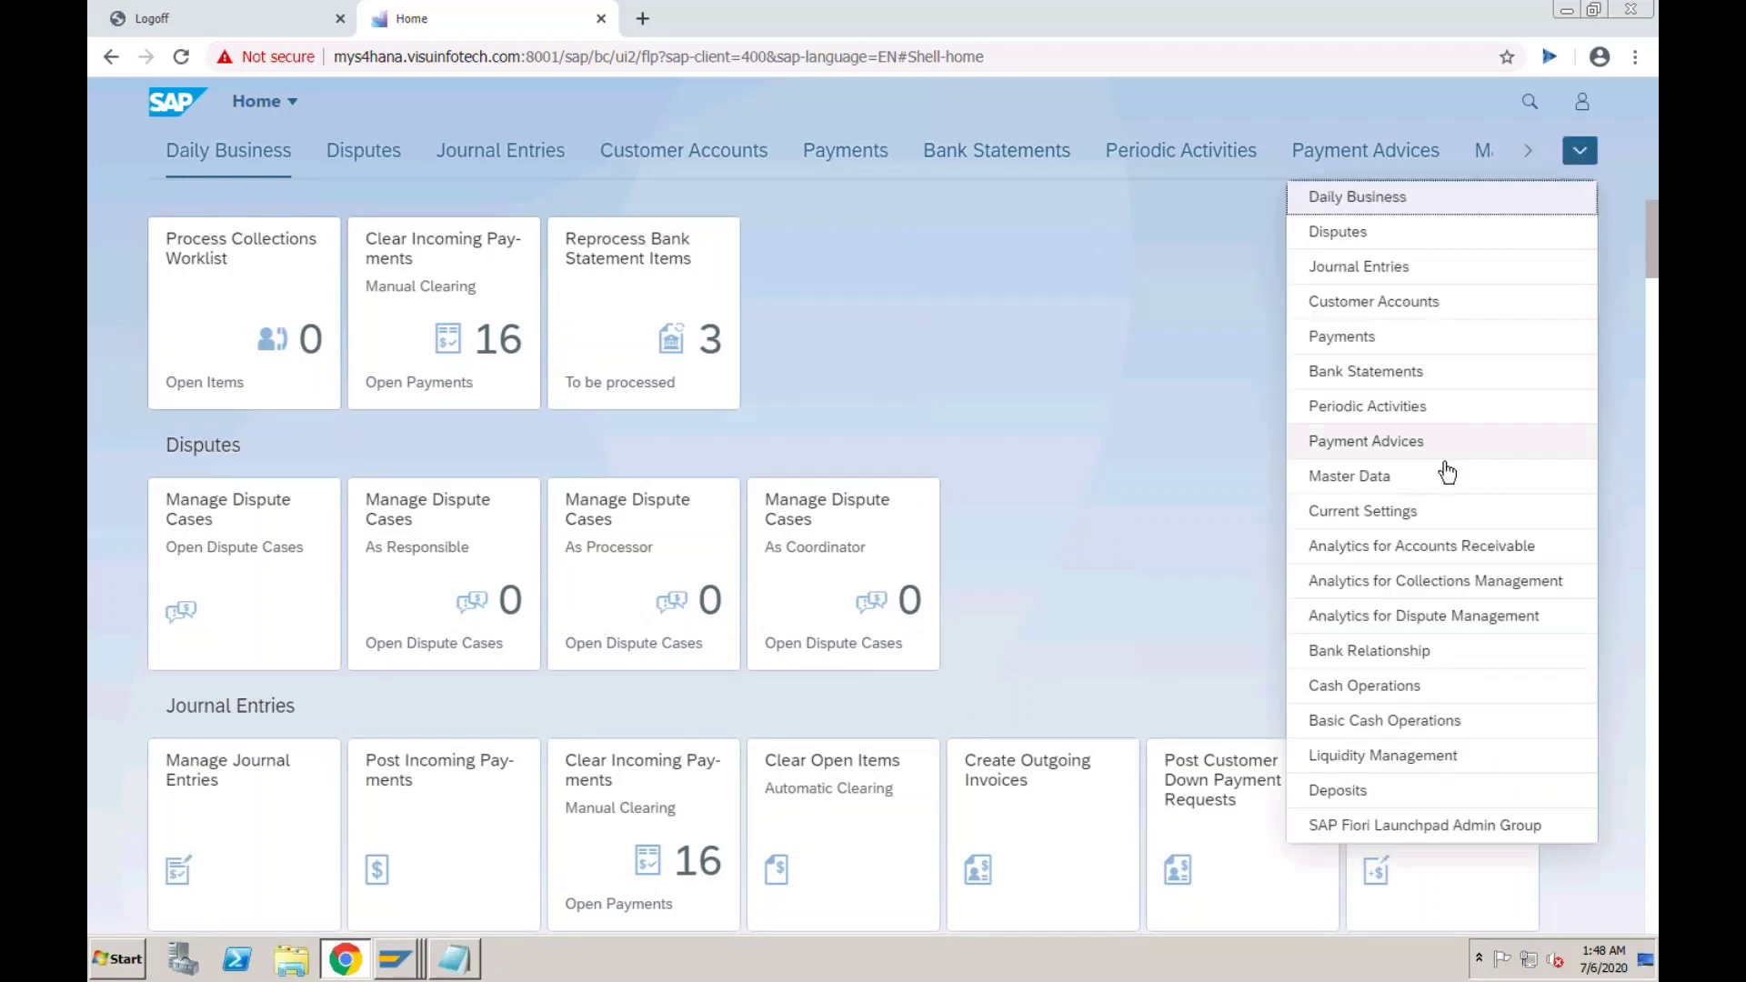
left_click(1382, 653)
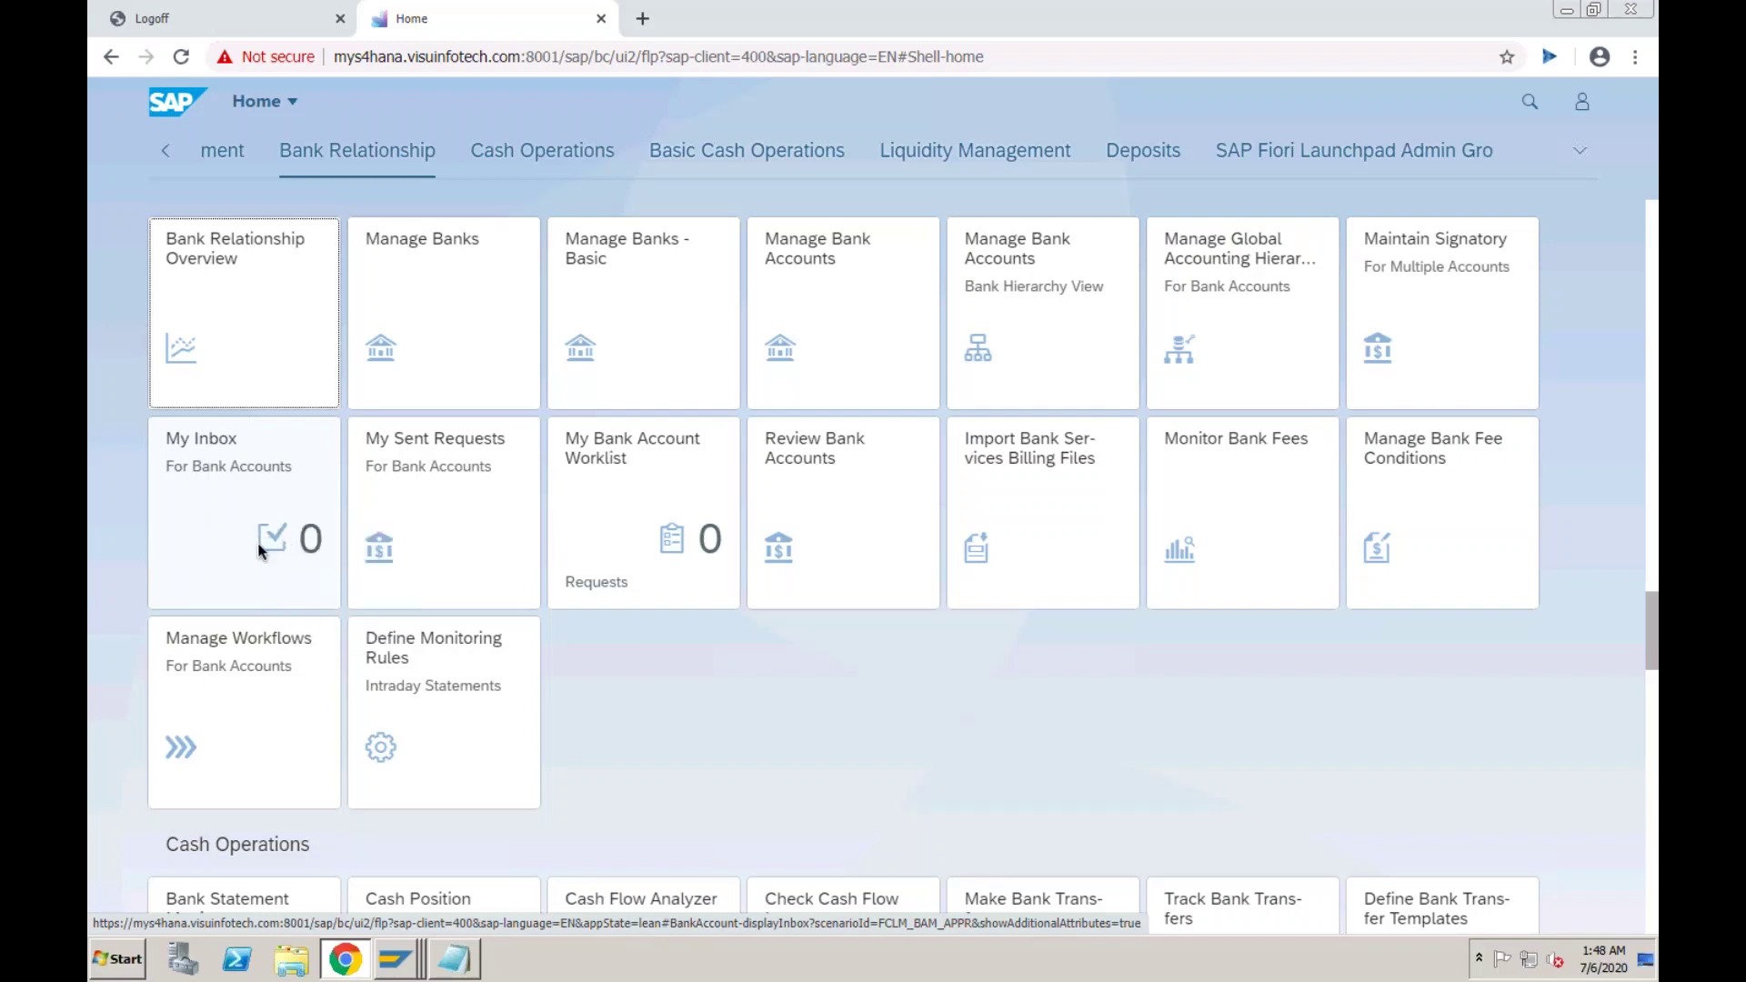
left_click(238, 491)
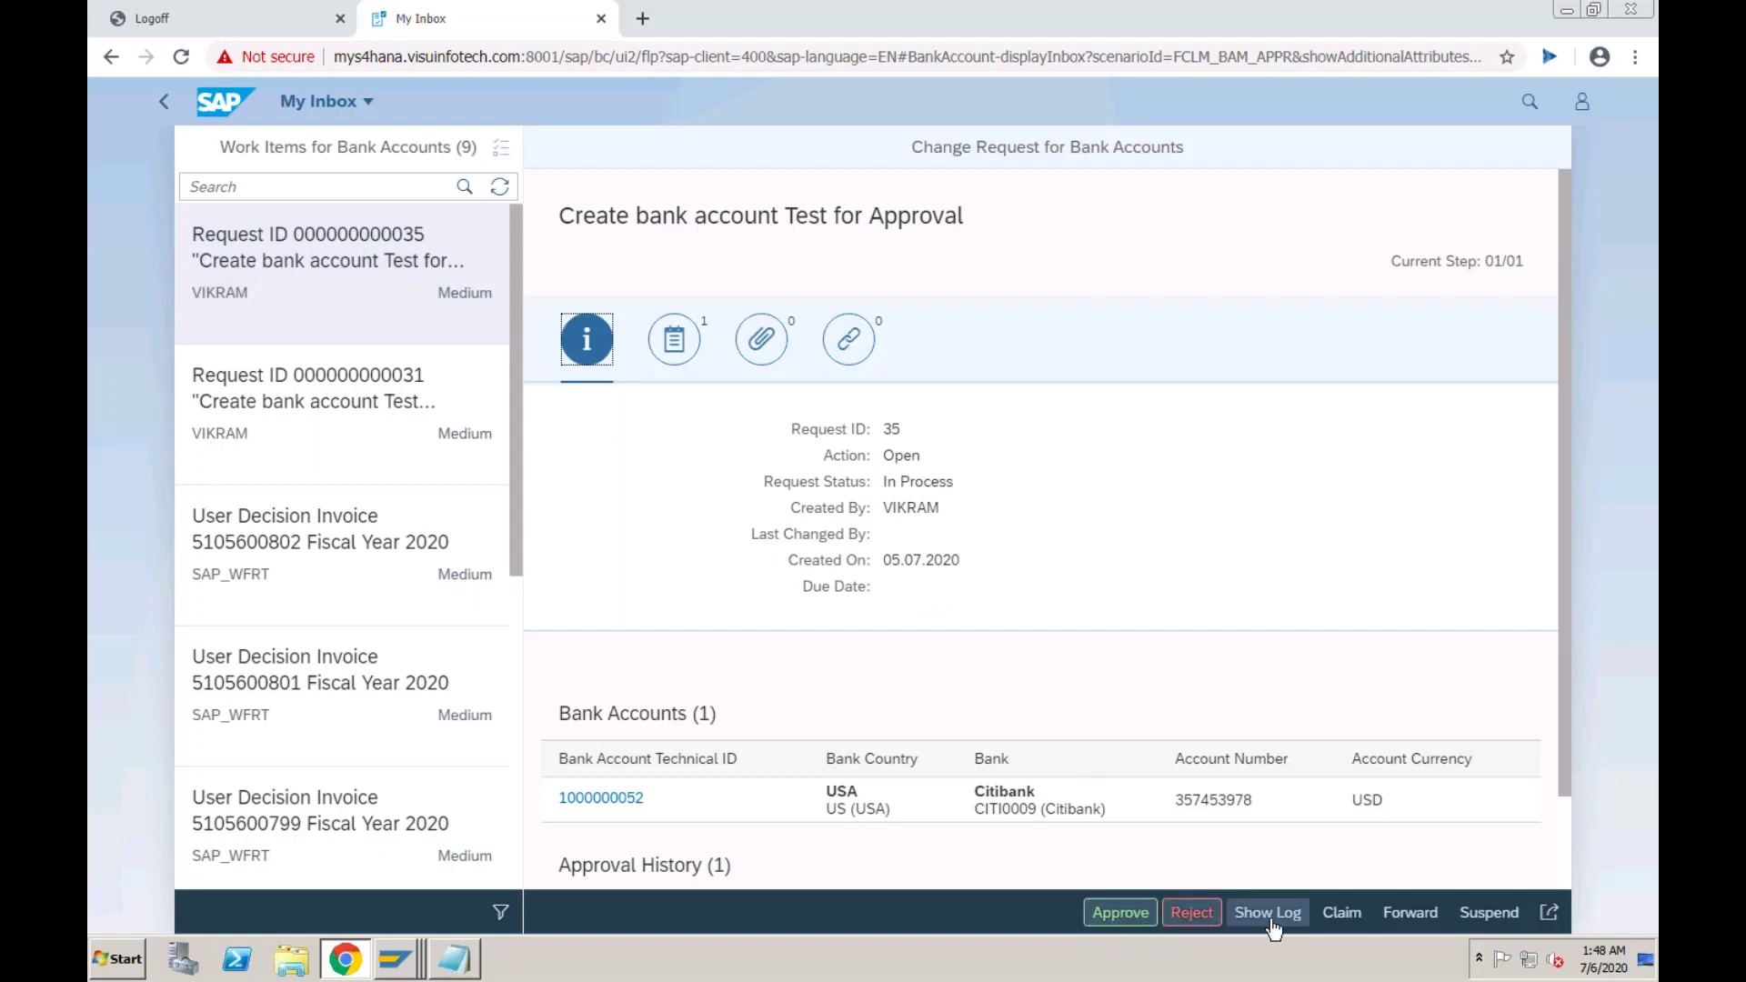
left_click(1415, 915)
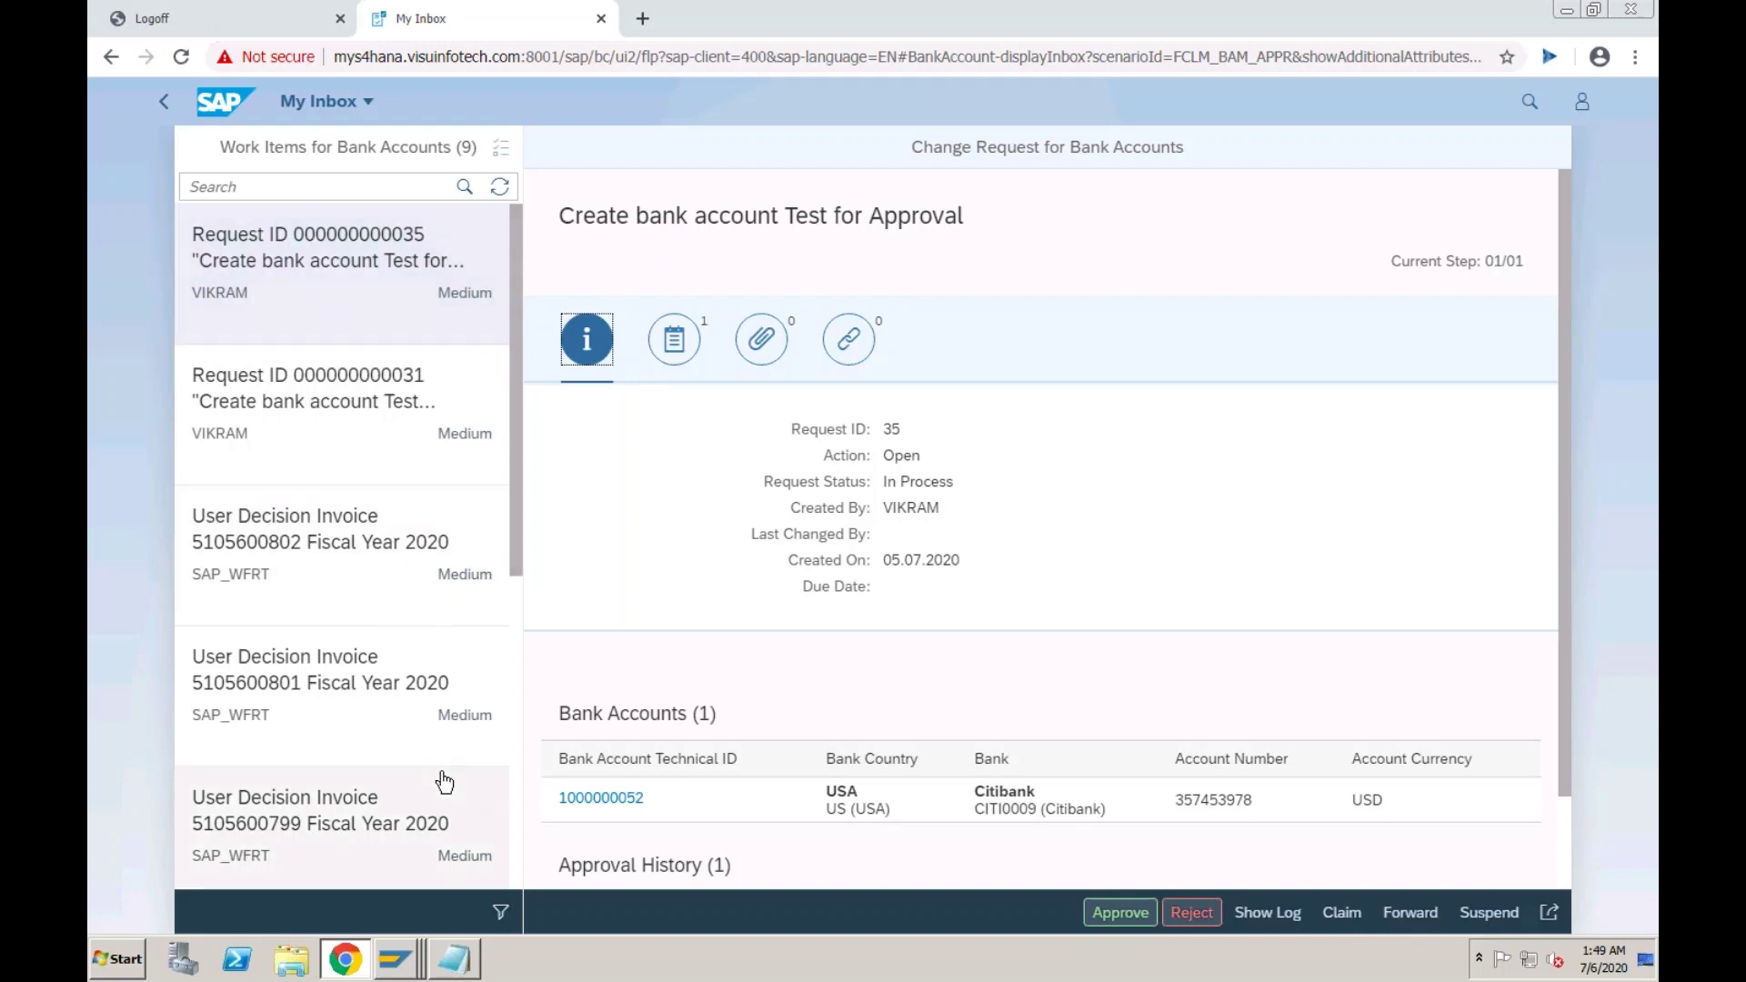
left_click(391, 962)
left_click(382, 834)
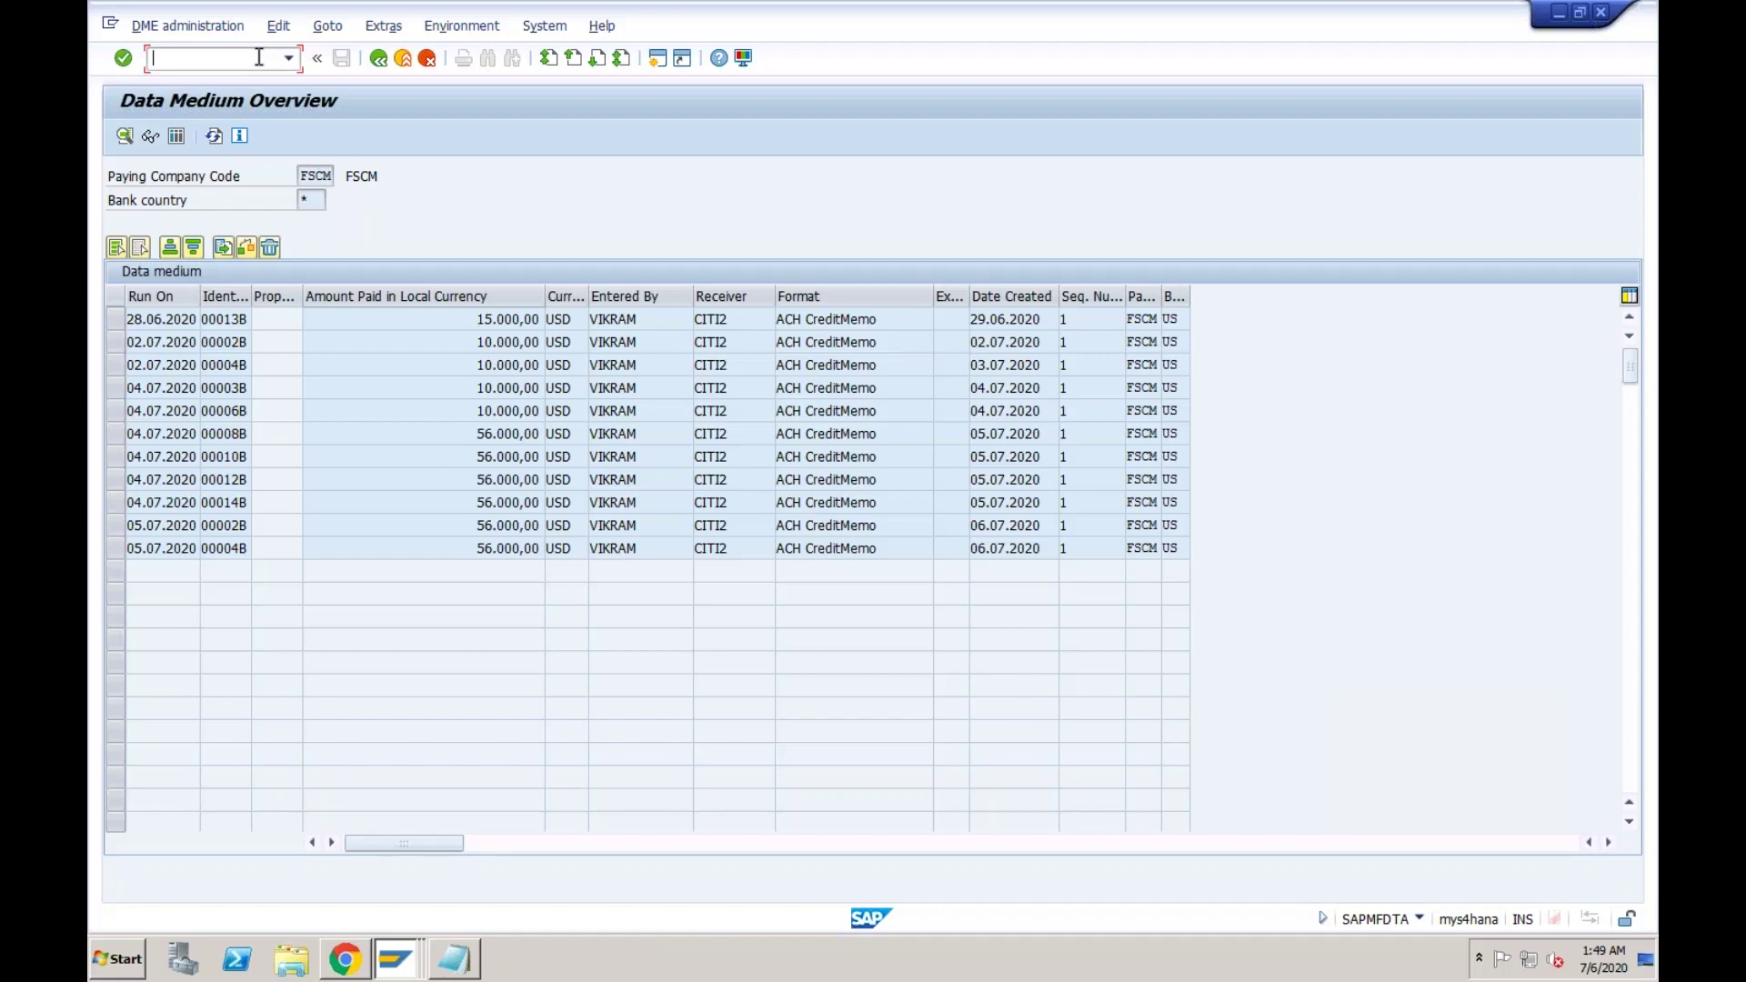
left_click(337, 966)
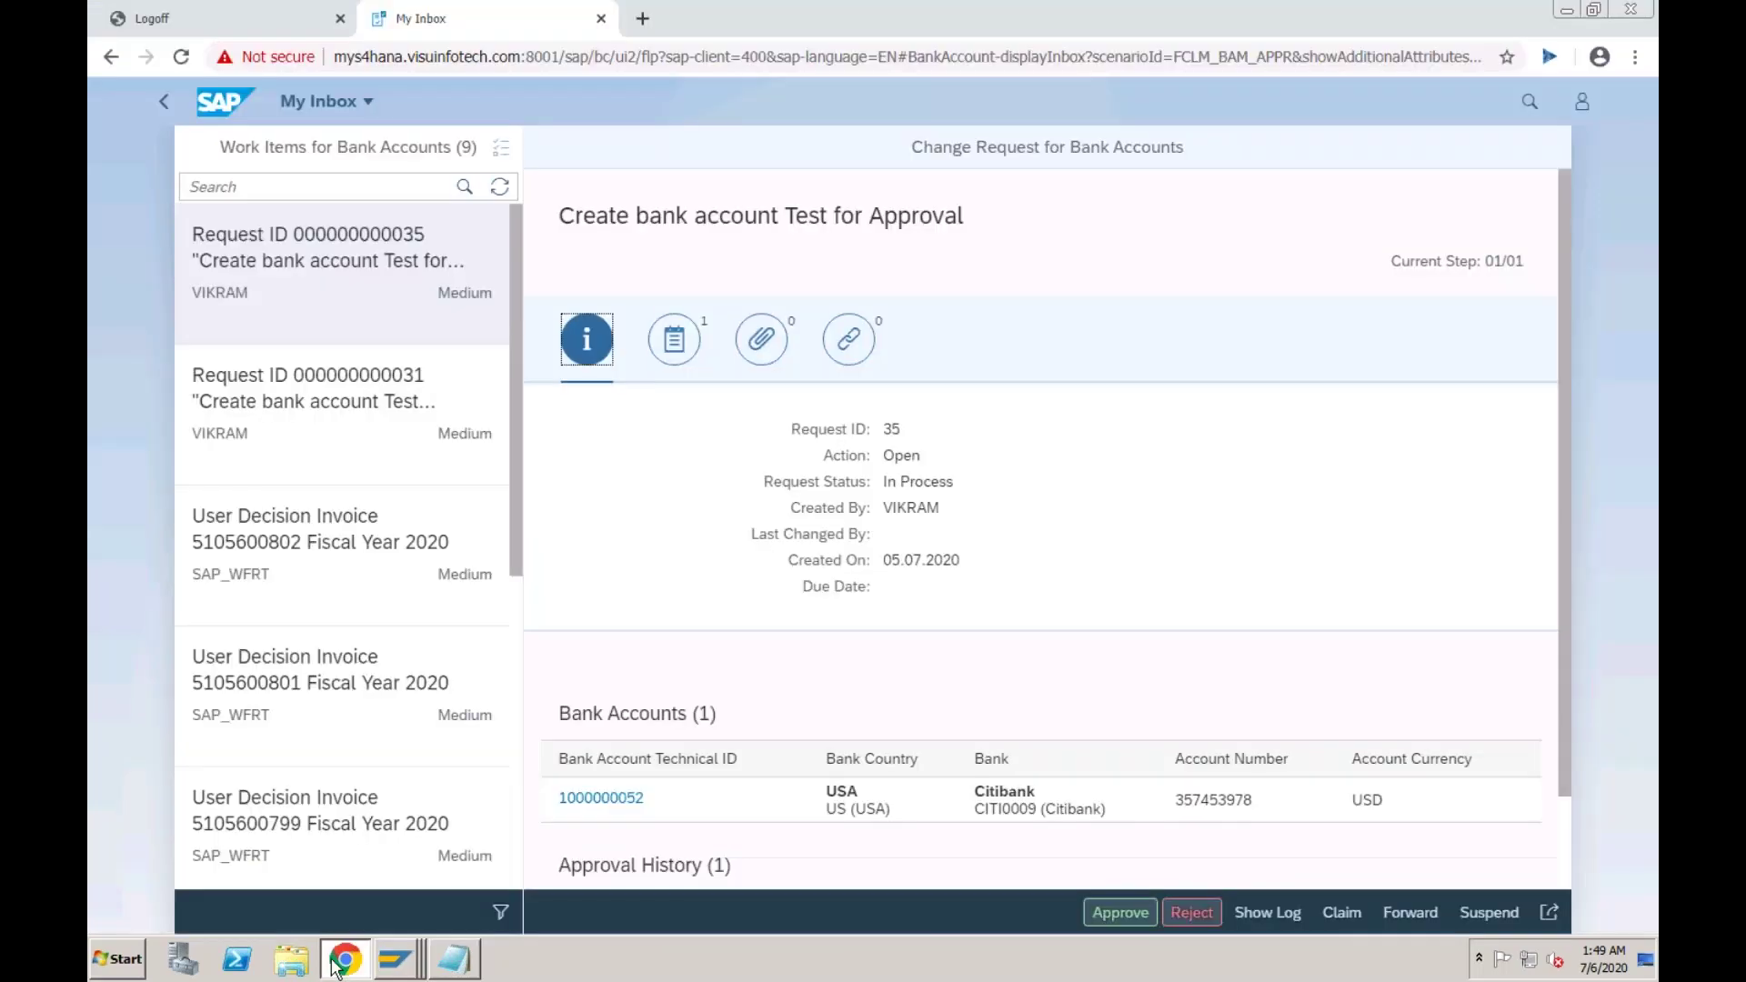
left_click(684, 357)
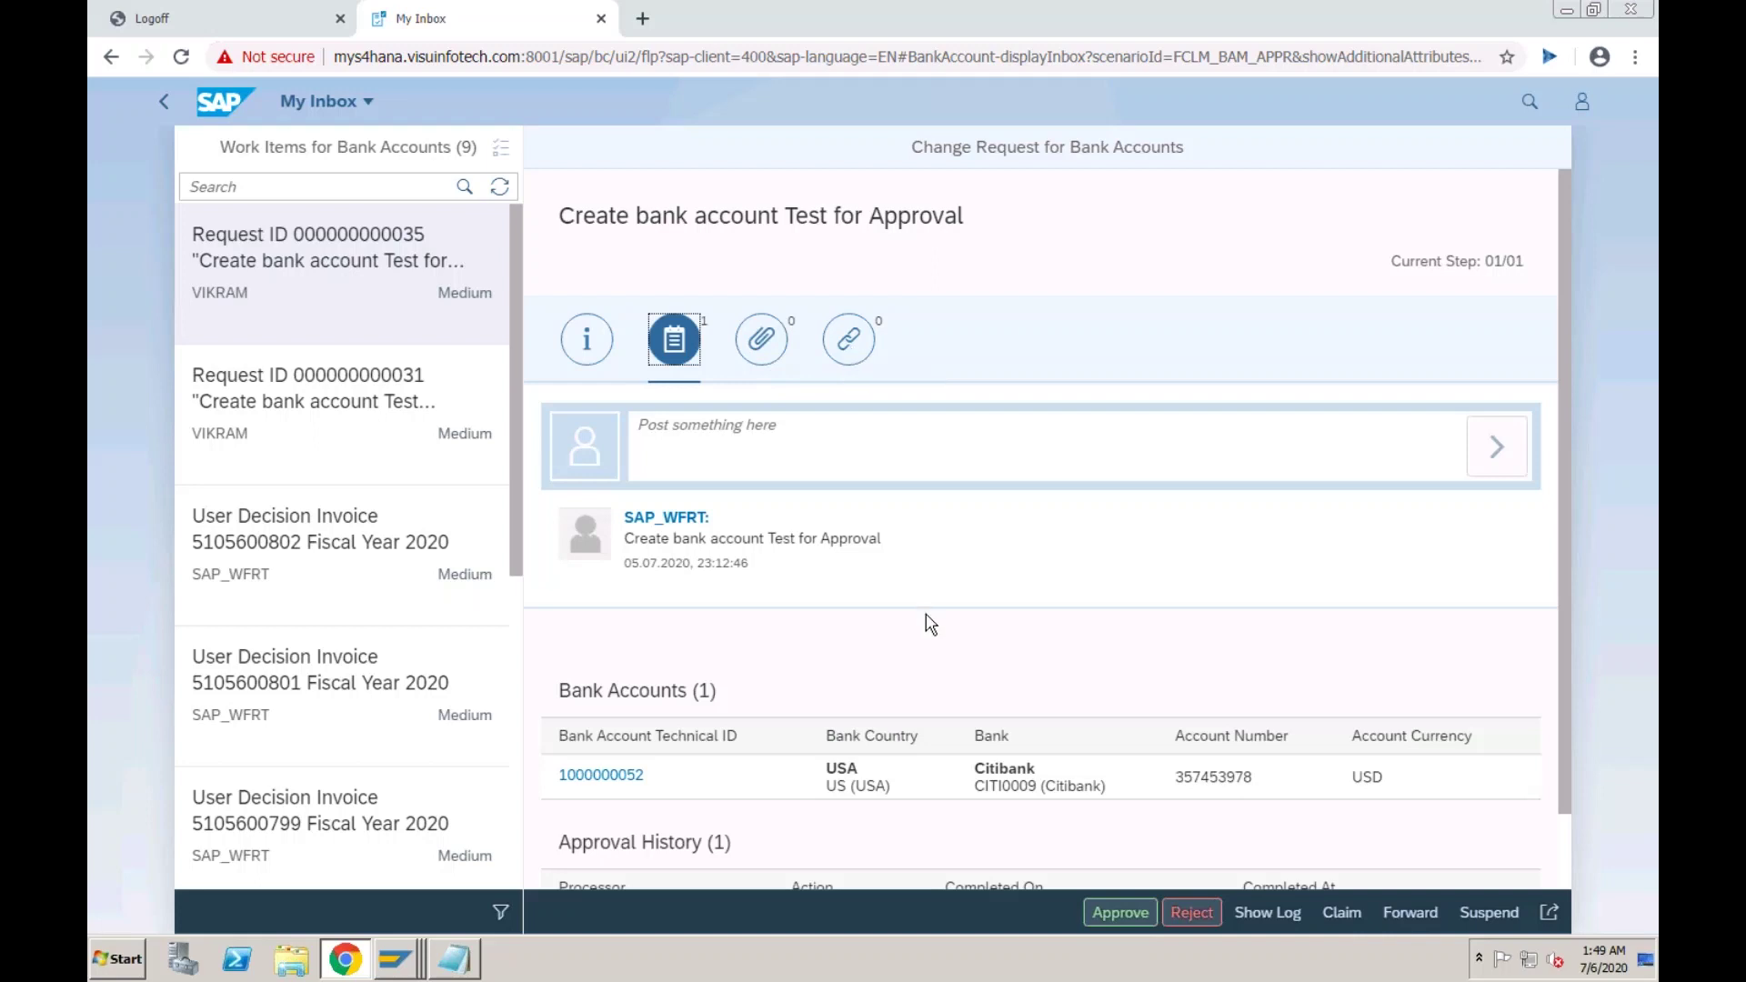
scroll(1564, 822, "down", 1)
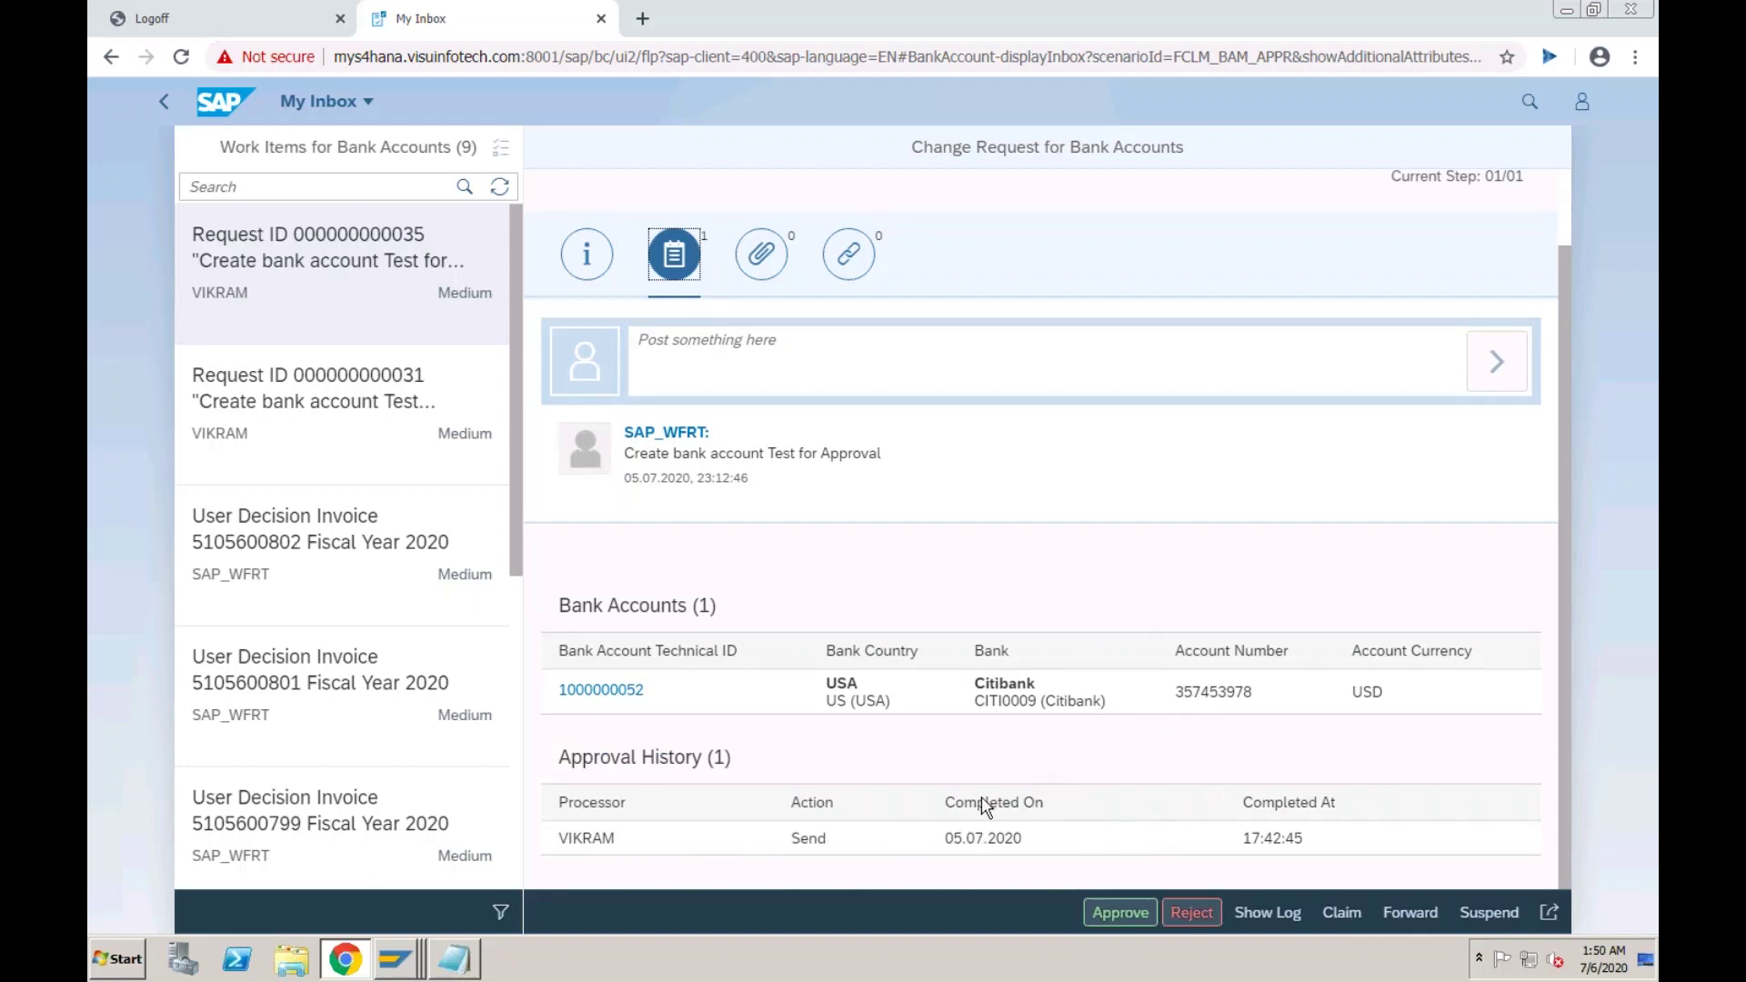
left_click(602, 690)
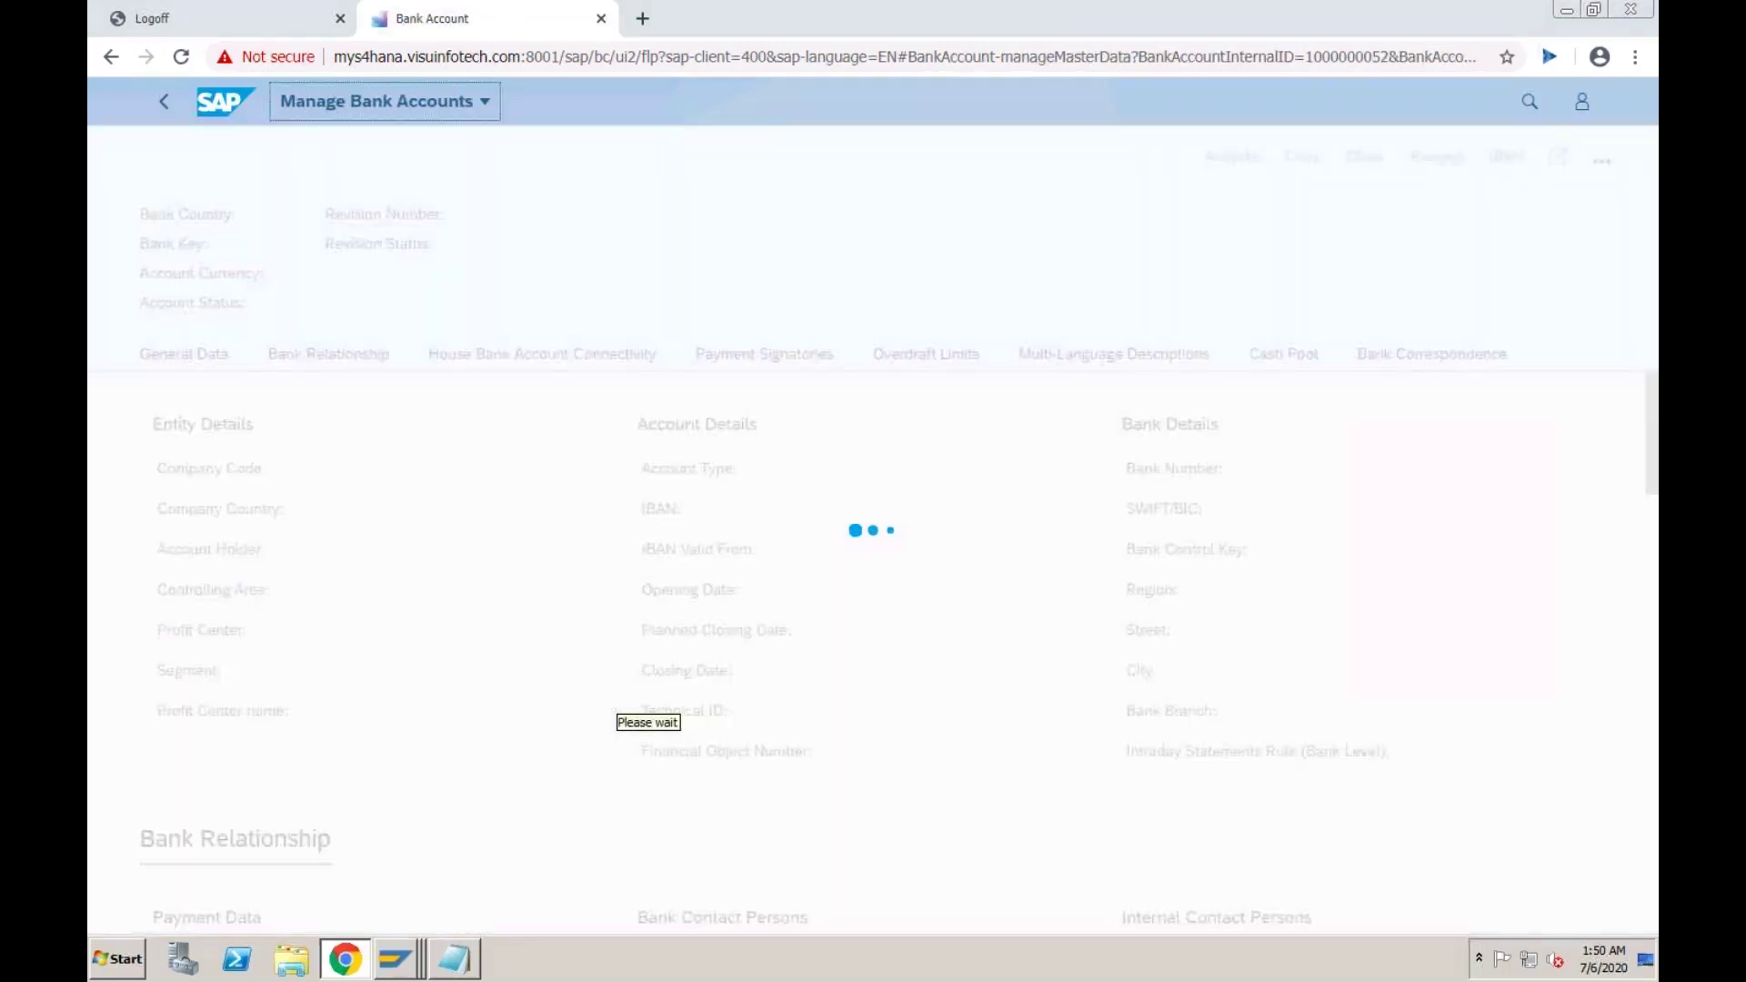
left_click(164, 101)
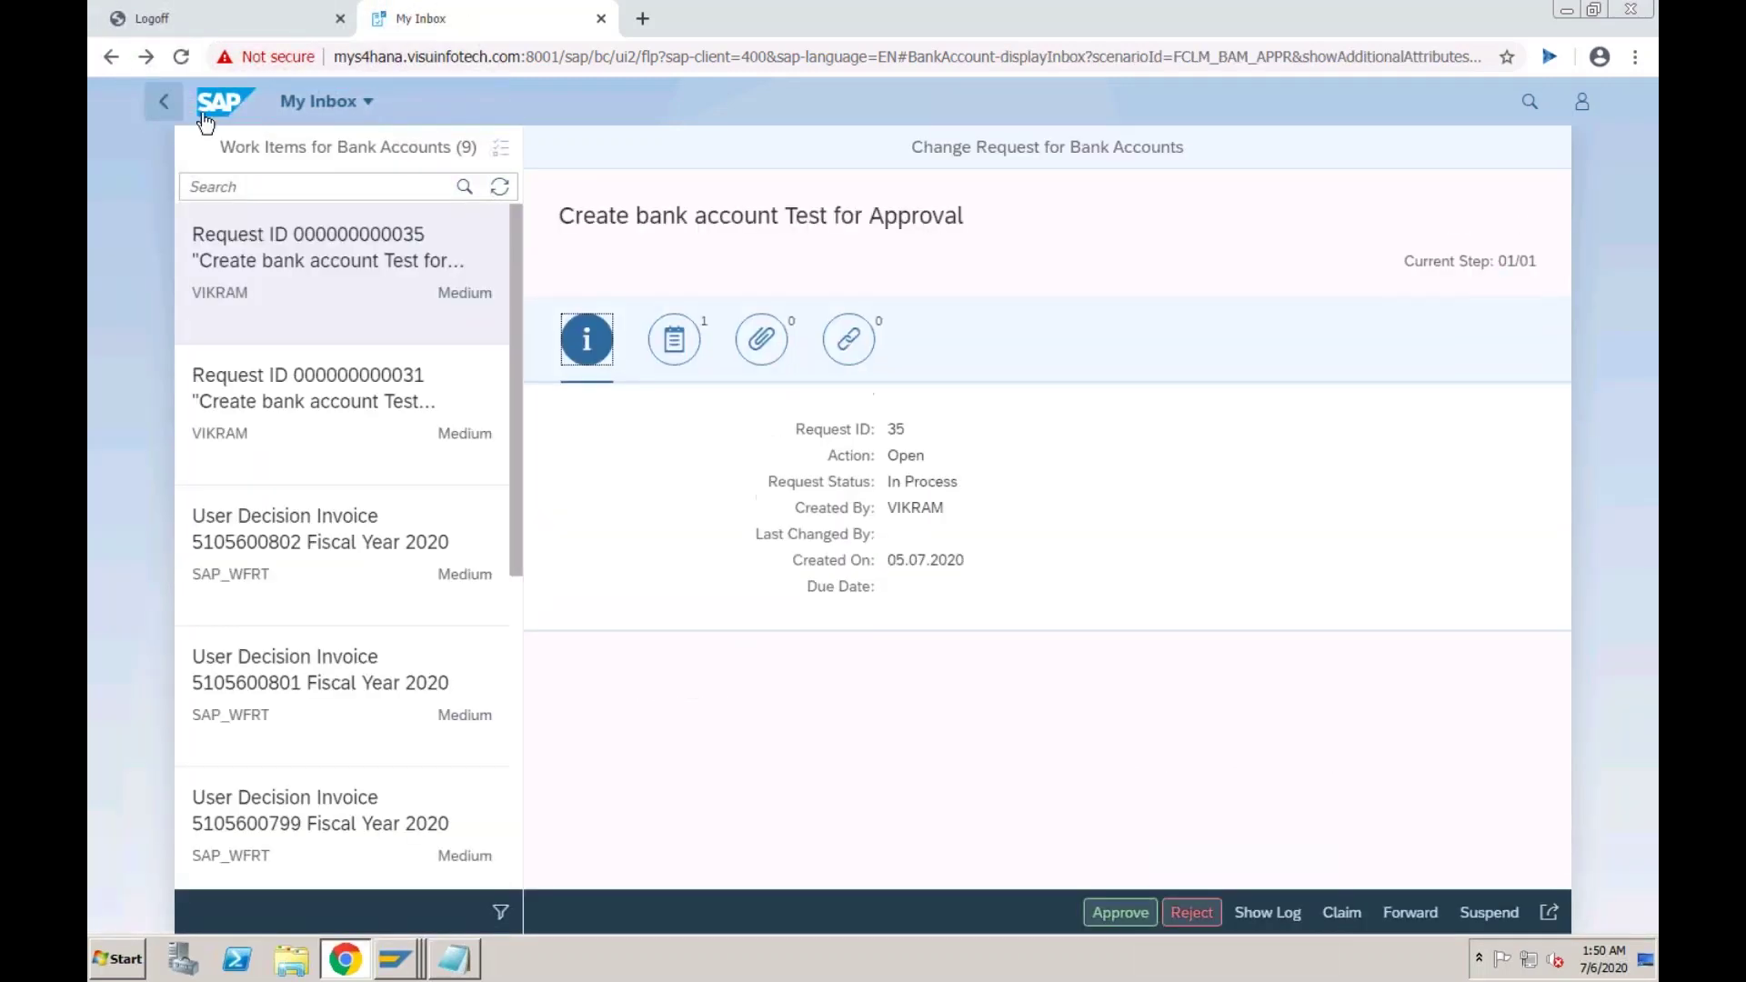
- Reject request 35 with the decision note 'Similar bank account alreadyexist. Please check'
left_click(1111, 914)
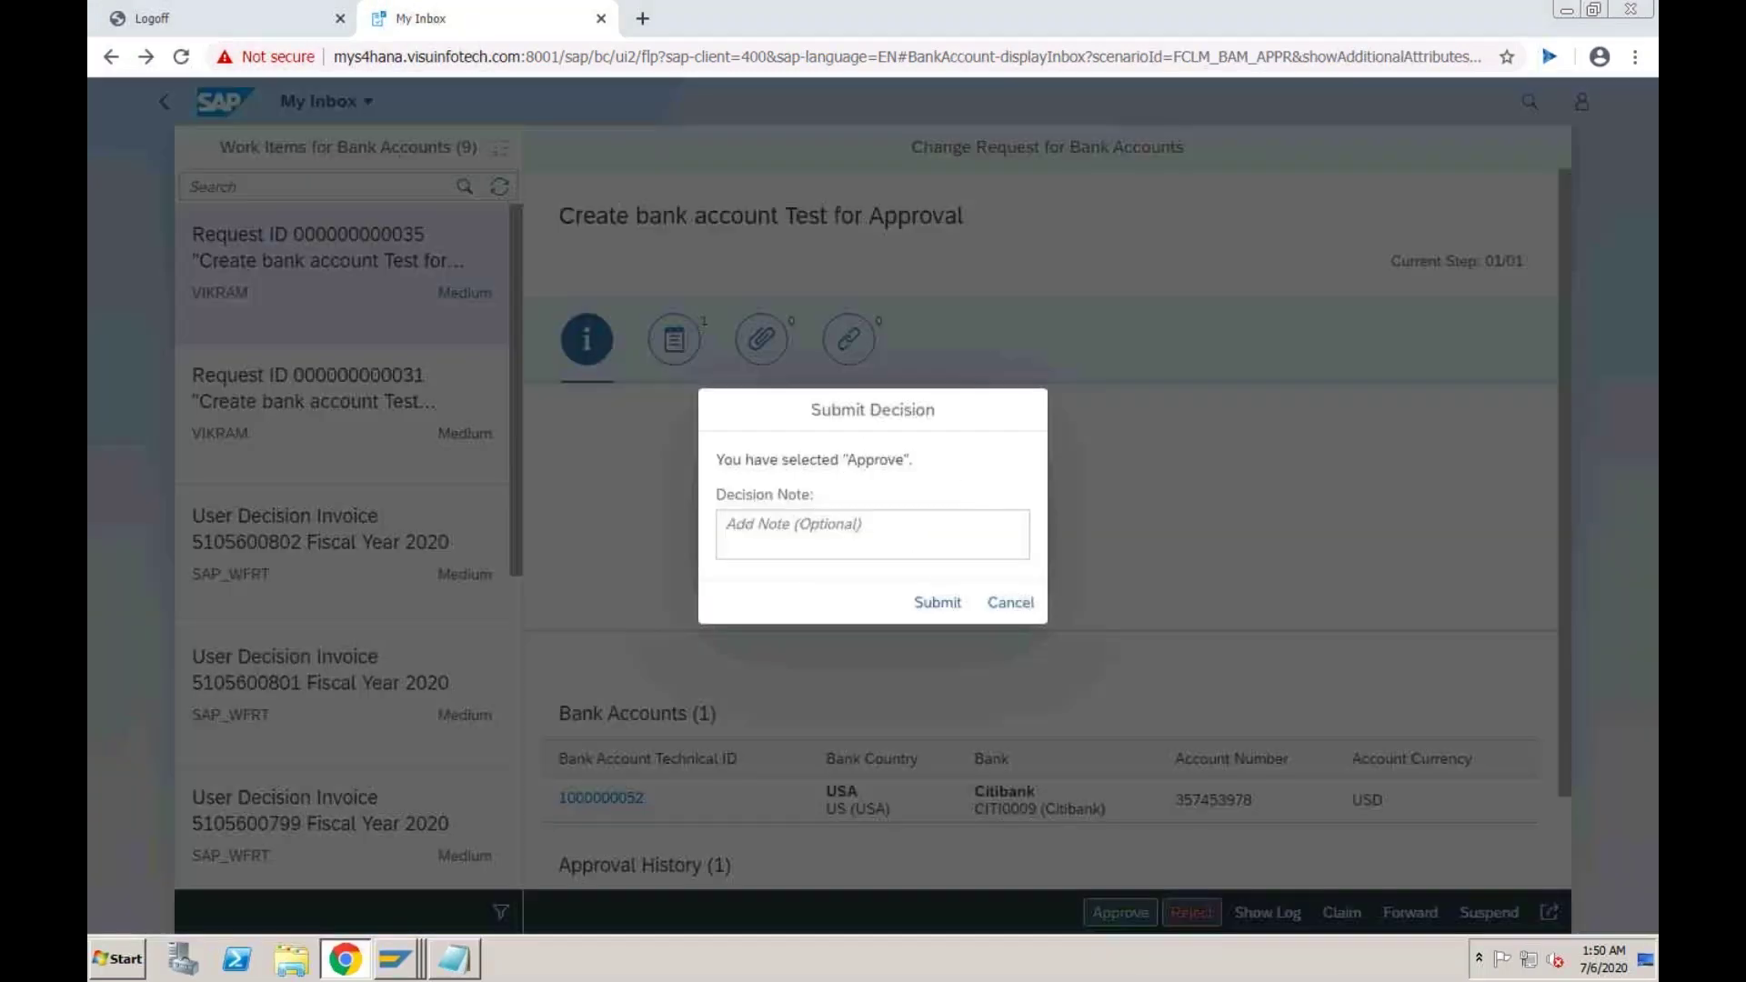
left_click(1022, 616)
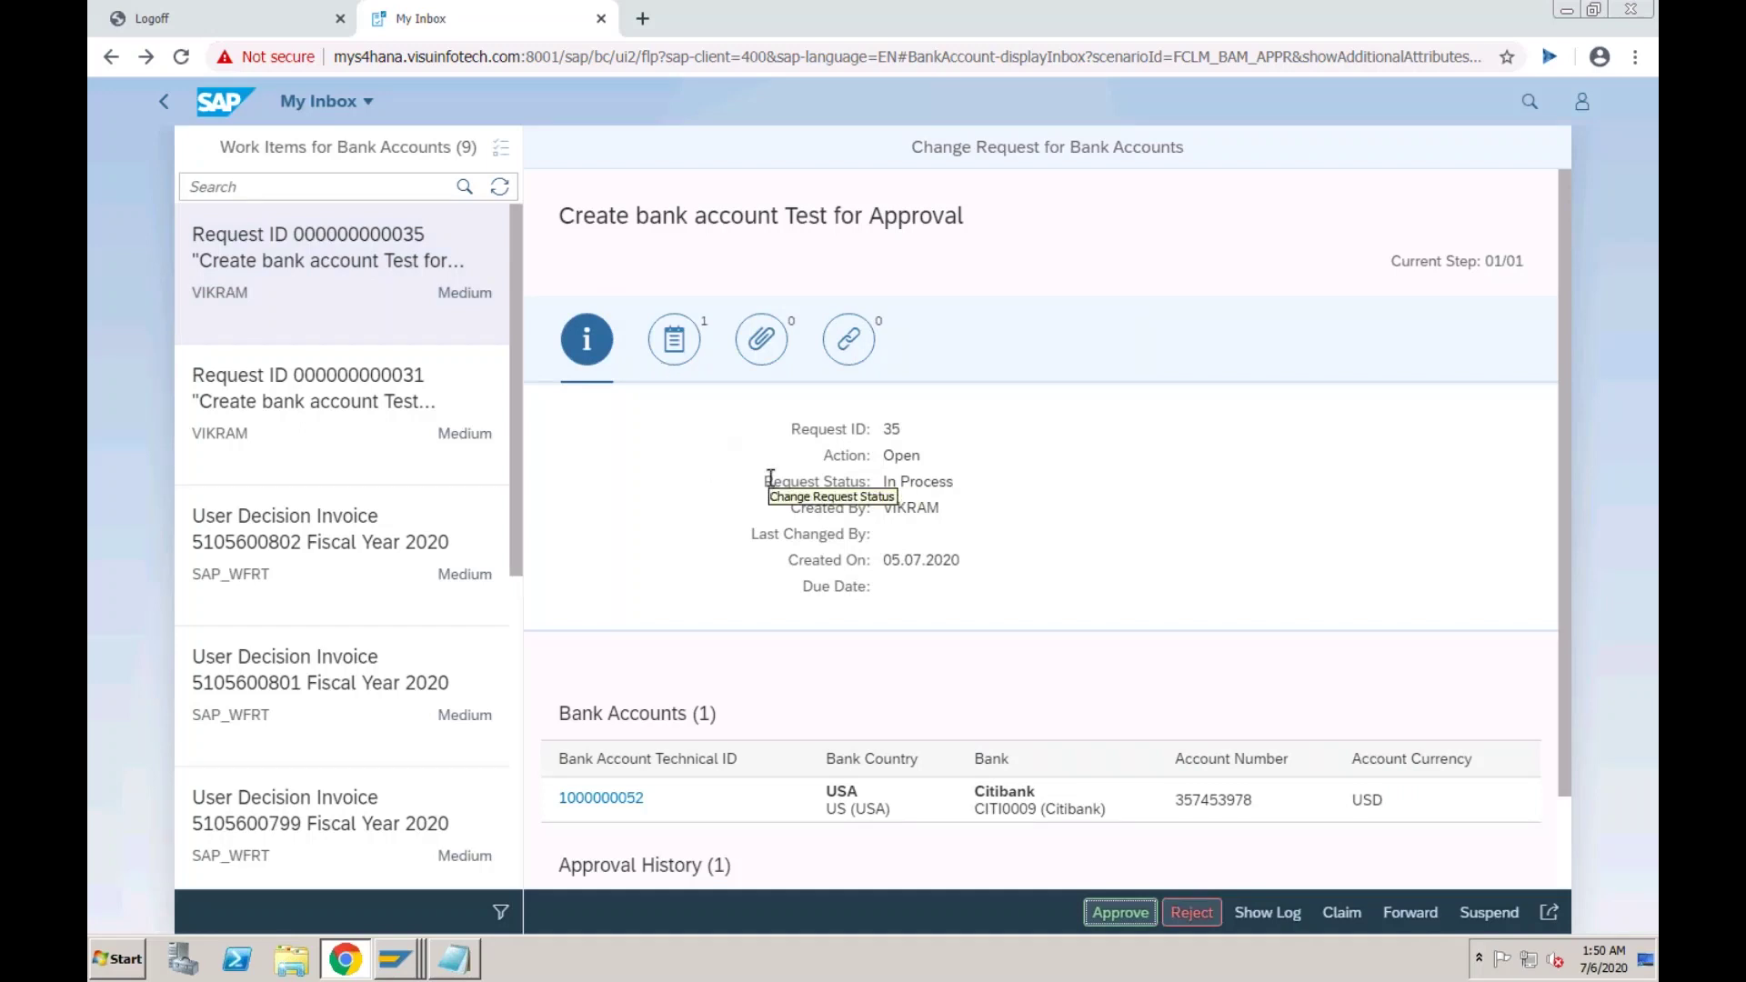
left_click(1193, 913)
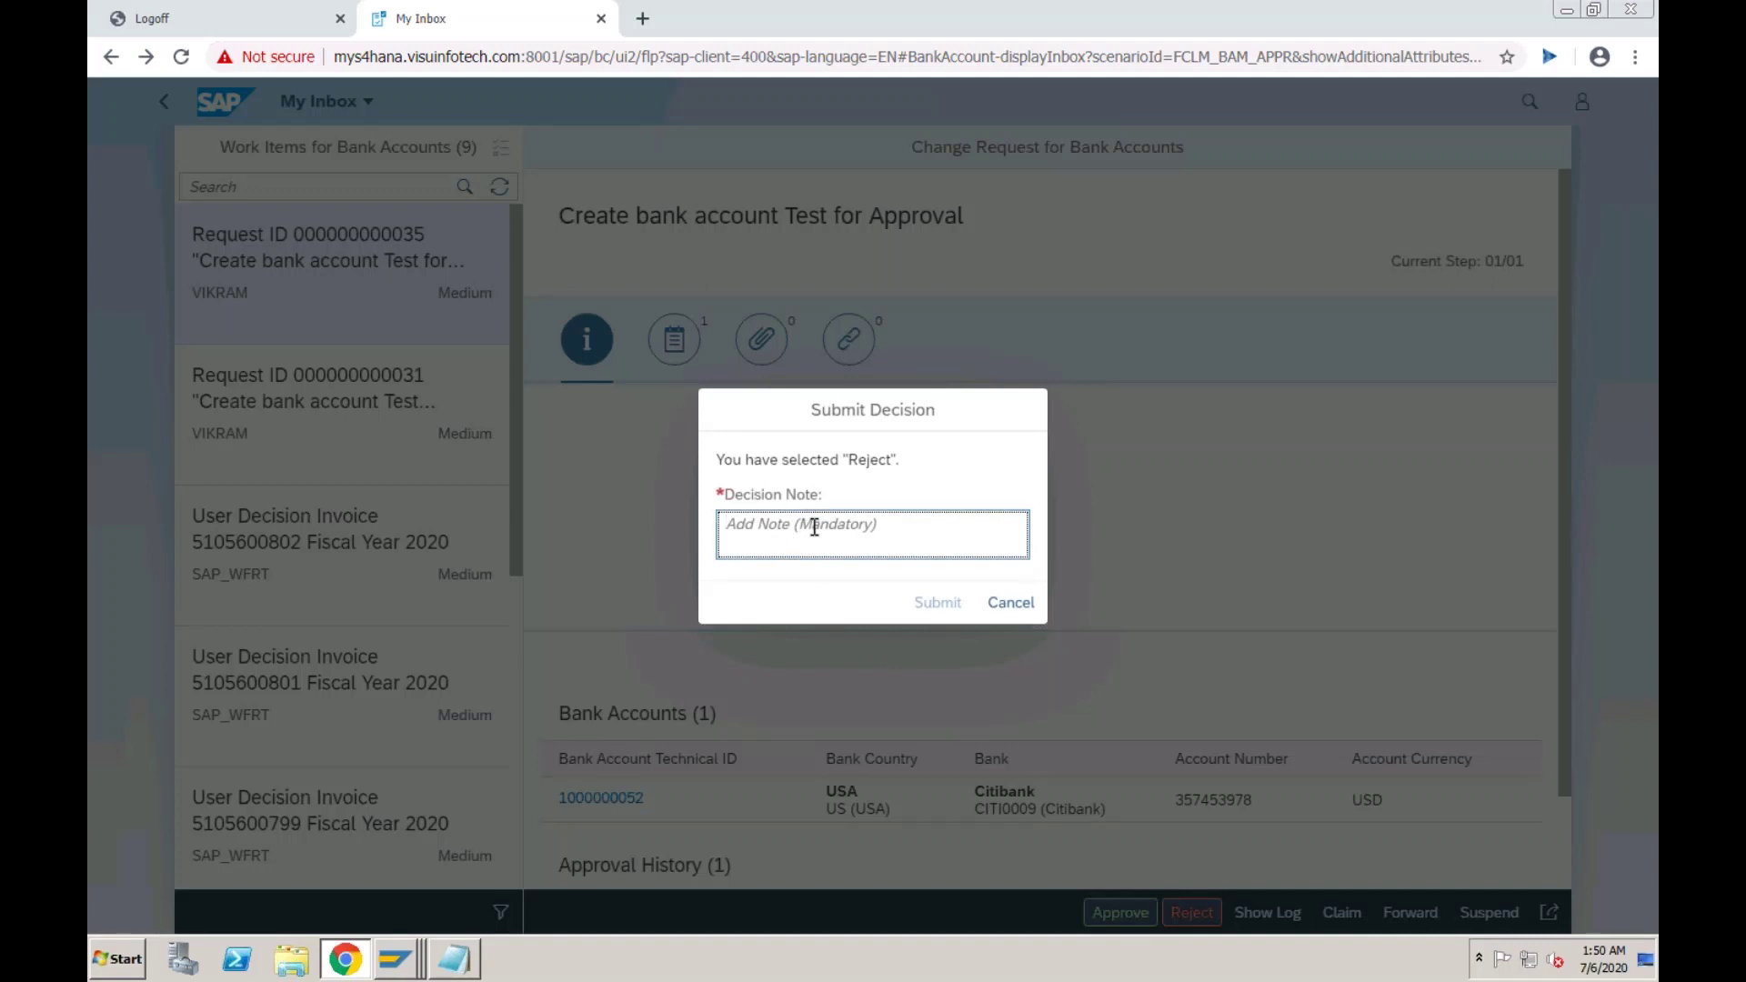
type("A")
key("BackSpace")
key("BackSpace")
type("Th")
key("BackSpace")
key("BackSpace")
type("Similar ba")
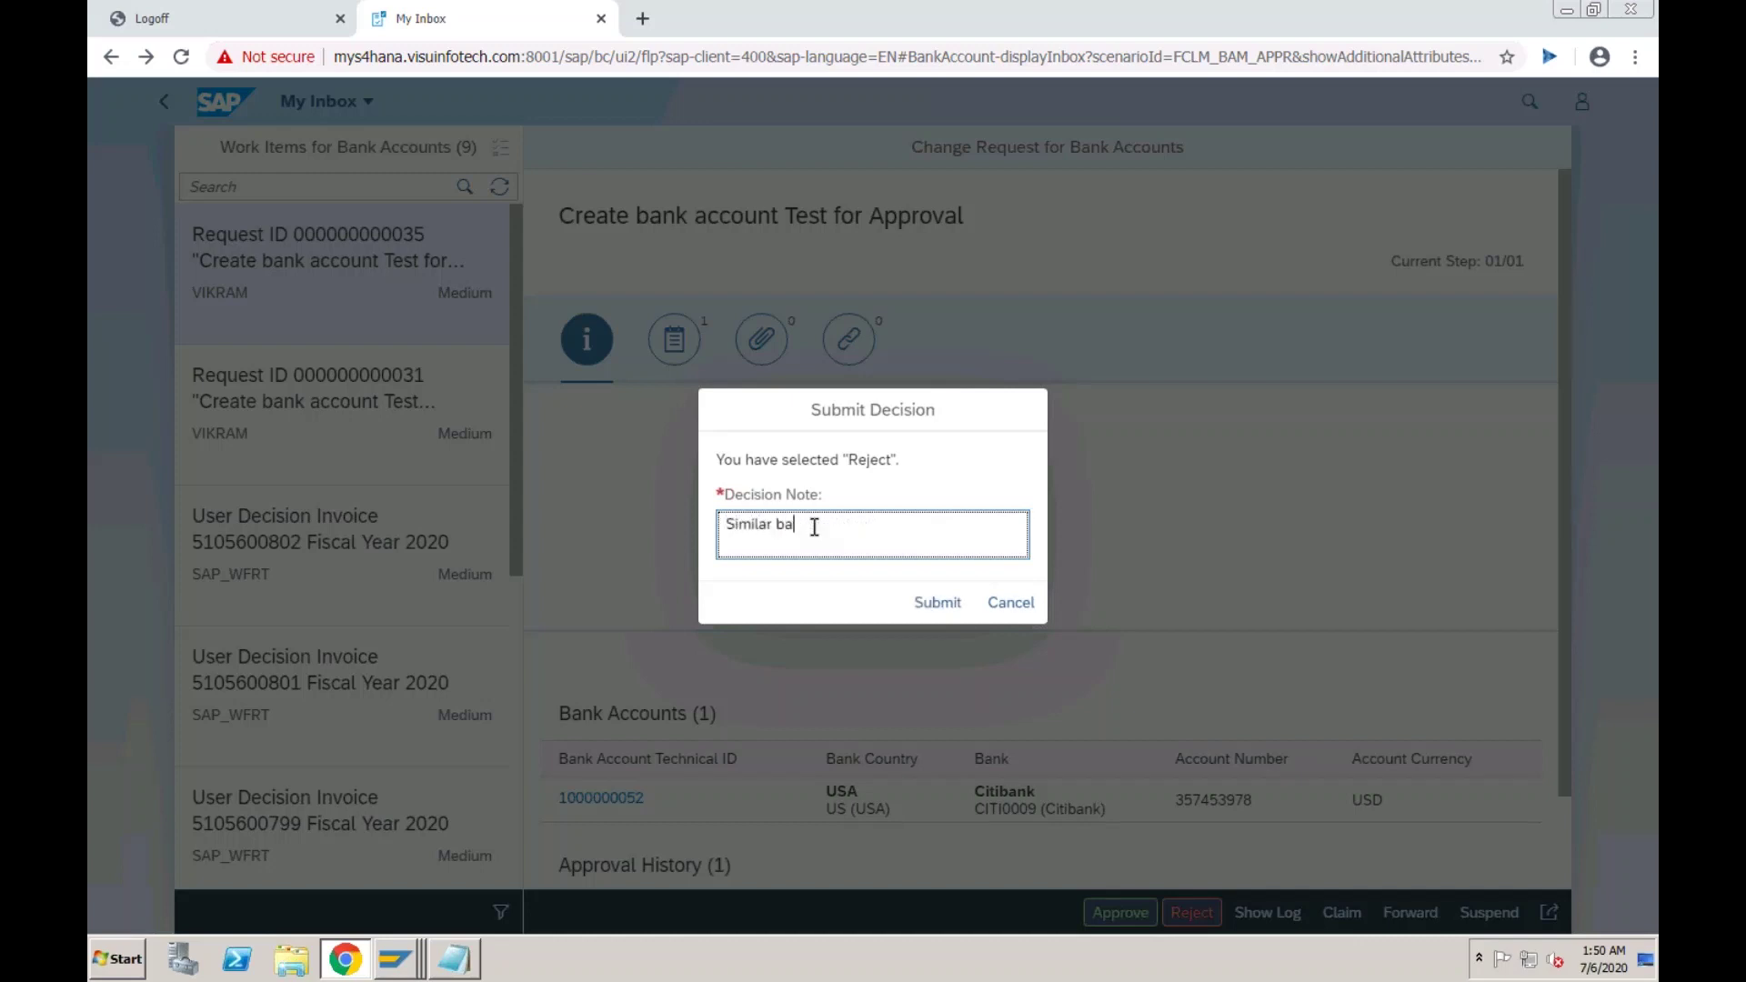
type("nk account alreadyexist. P")
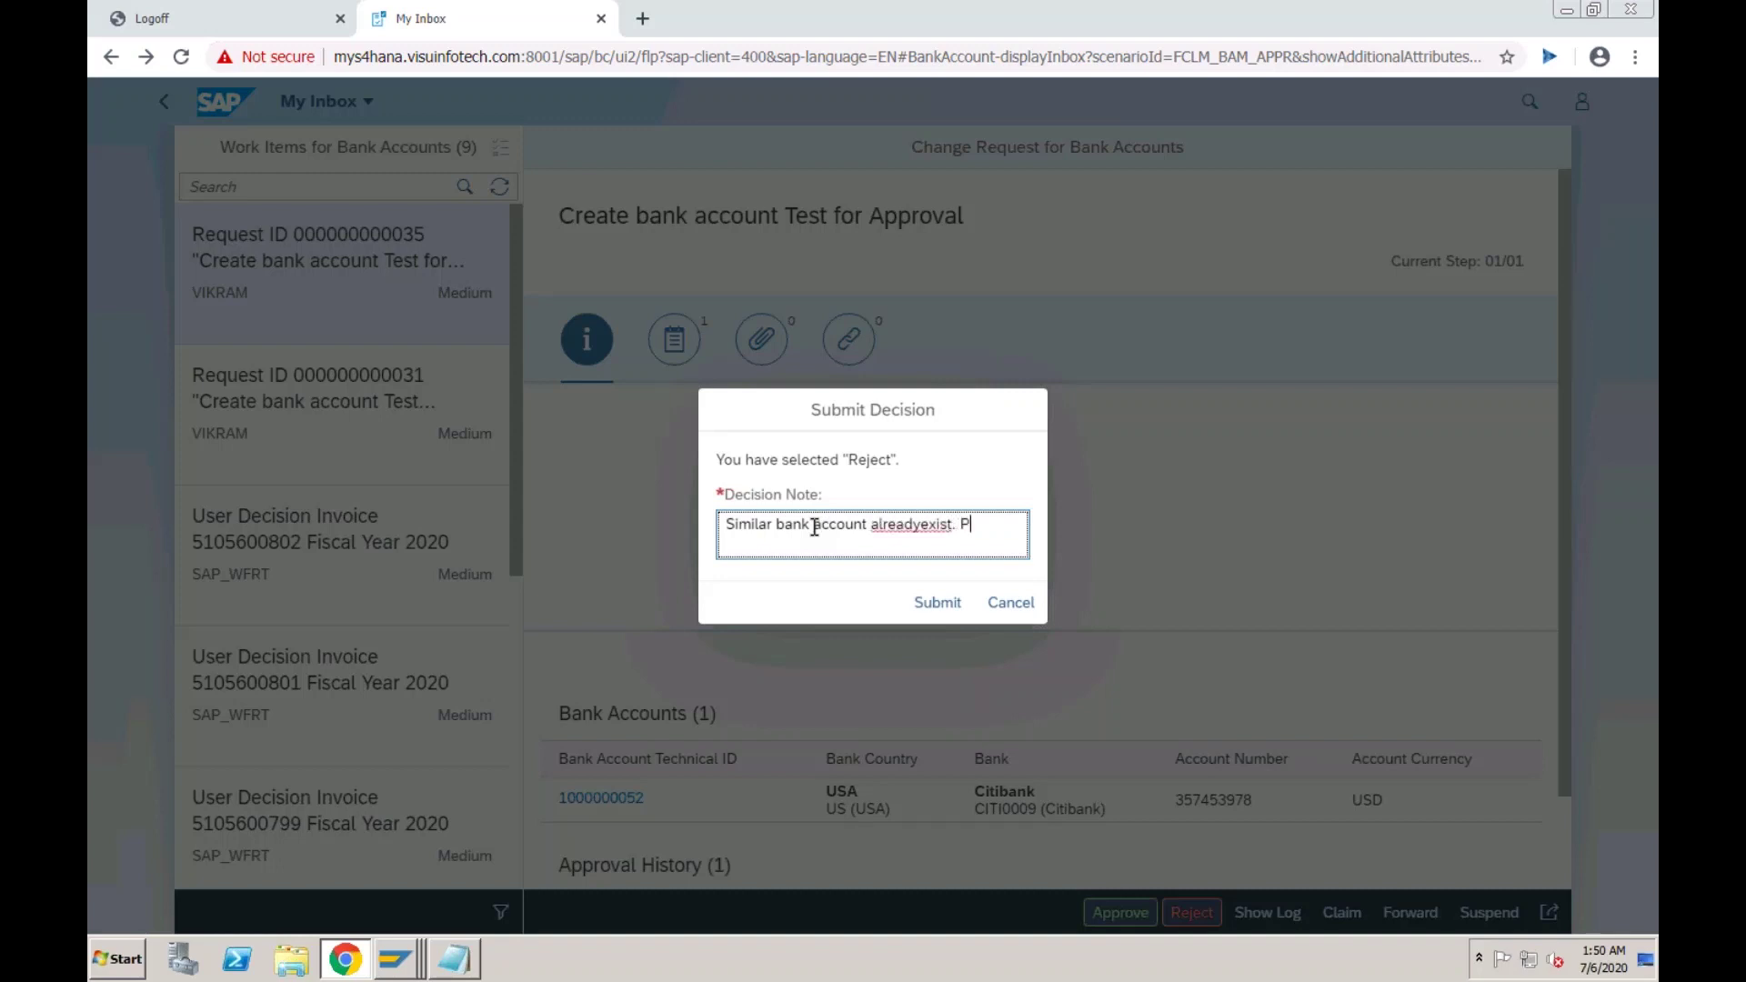
type("lease check")
left_click(922, 609)
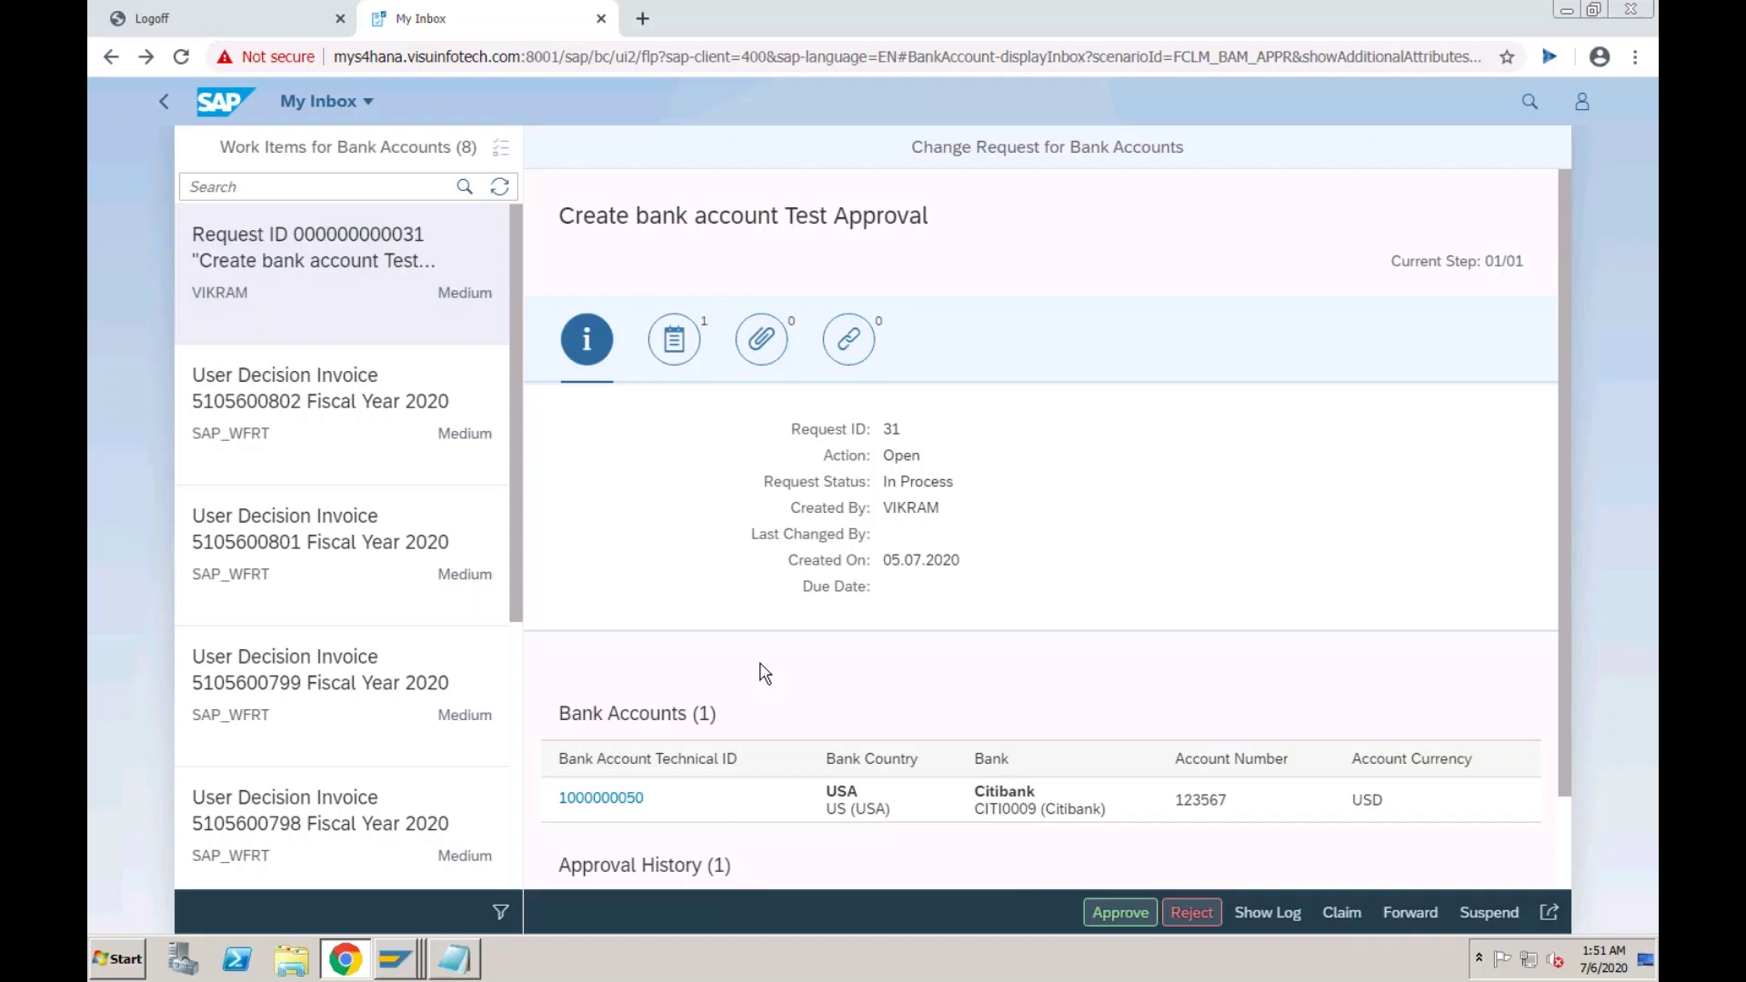
- Sign out of the approver's Fiori session and close the logoff tab
left_click(1584, 108)
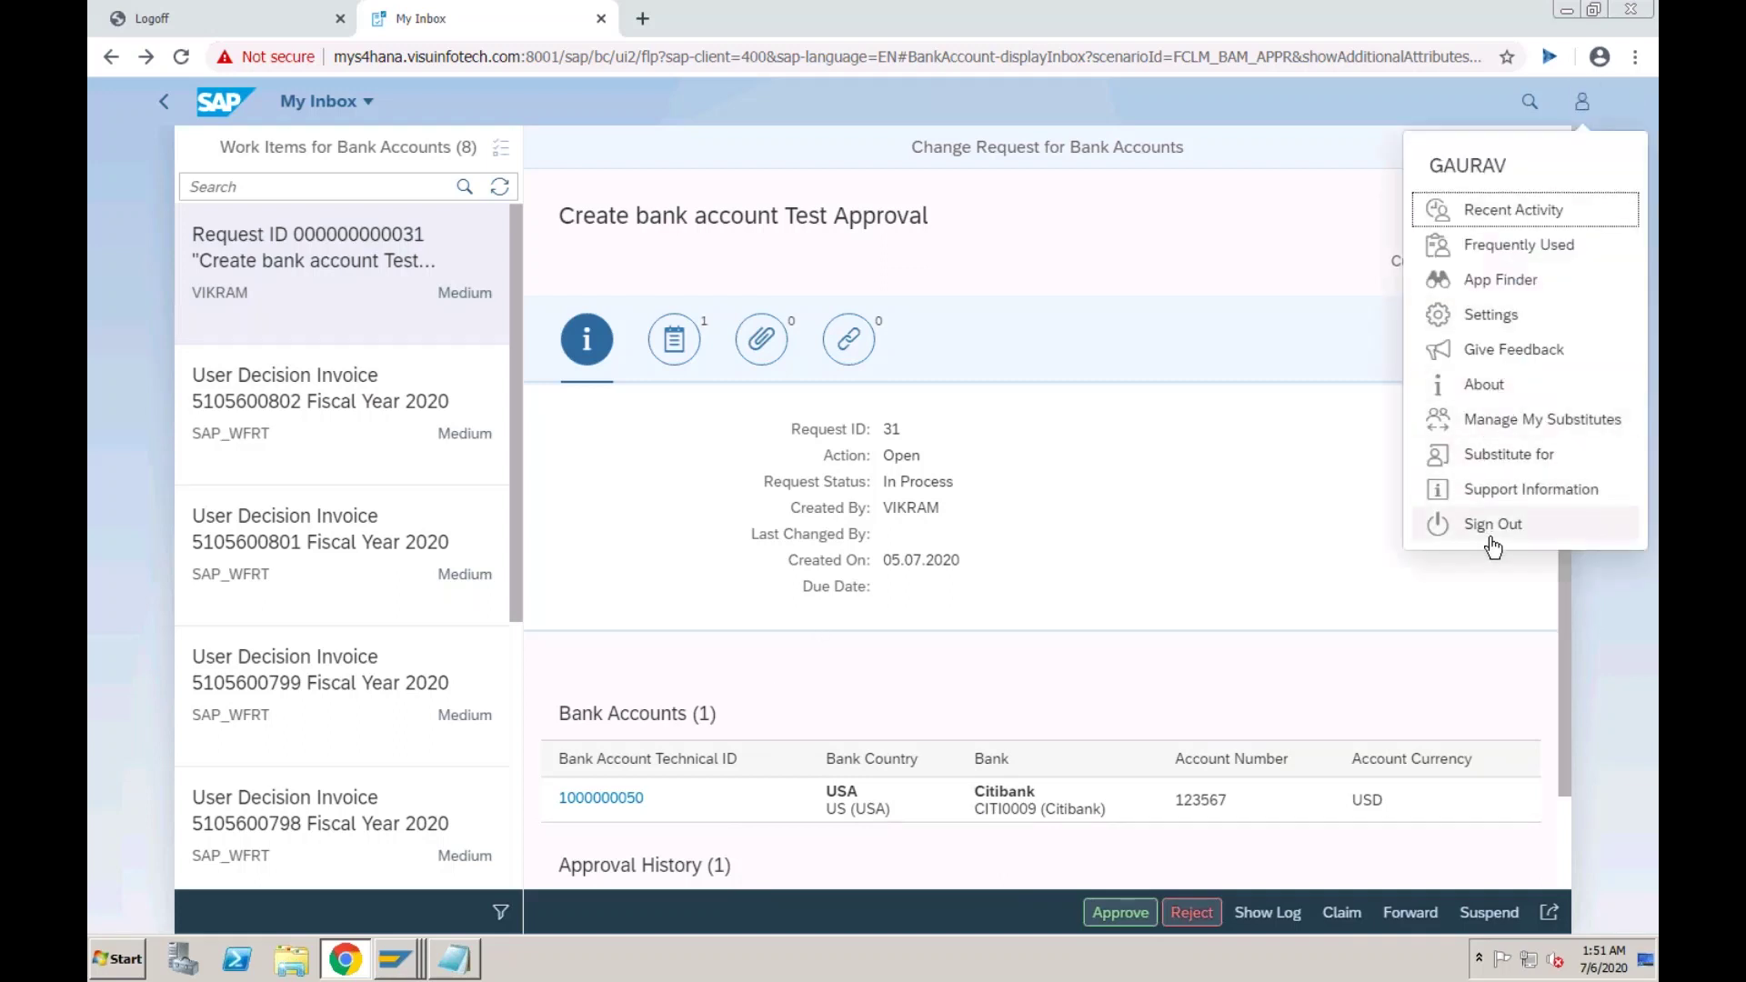
left_click(1491, 524)
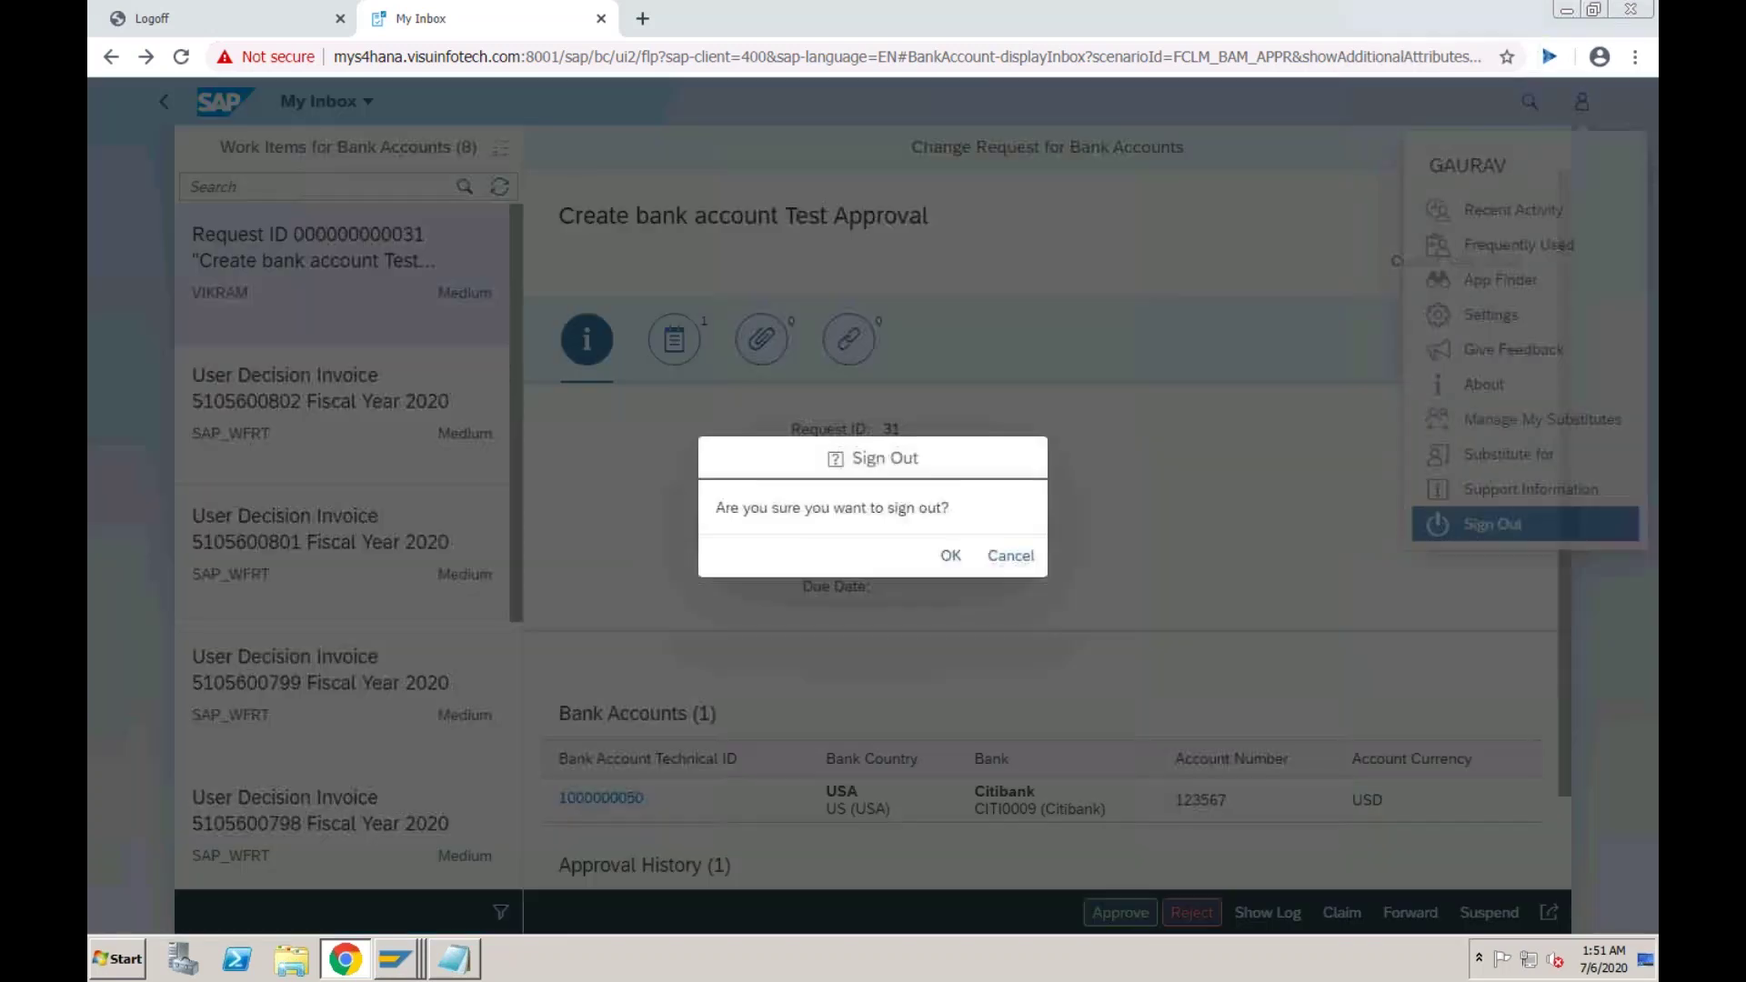
left_click(950, 557)
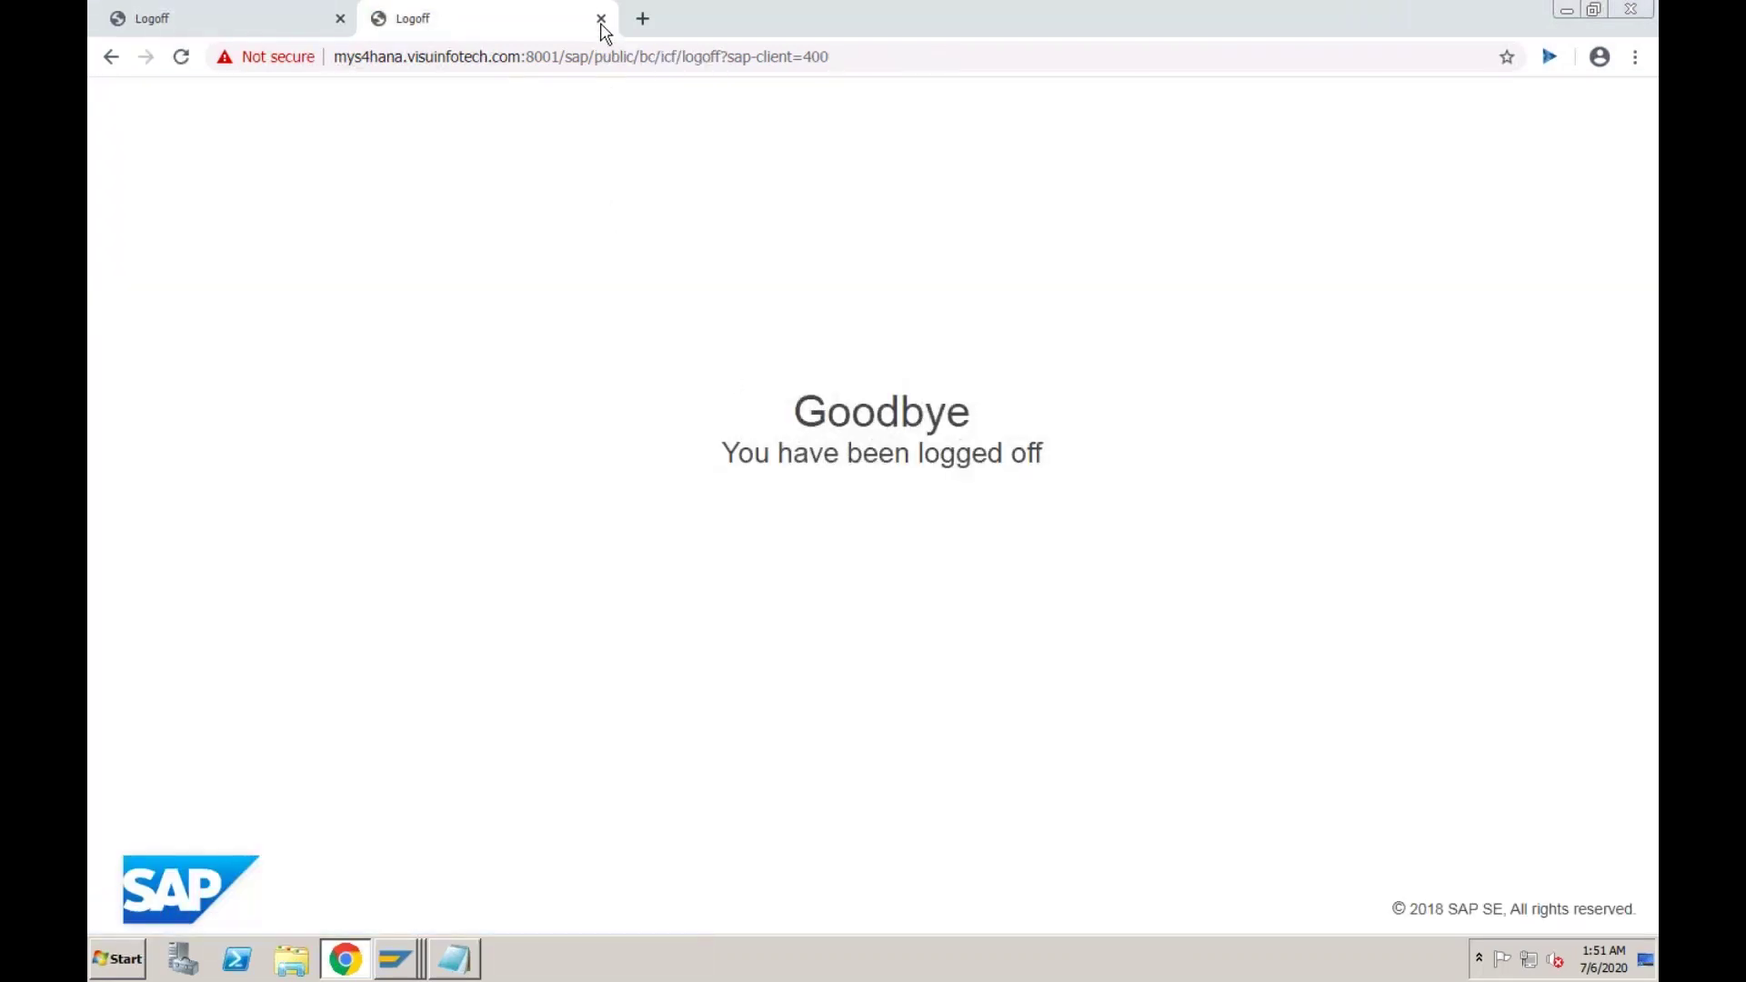
left_click(601, 19)
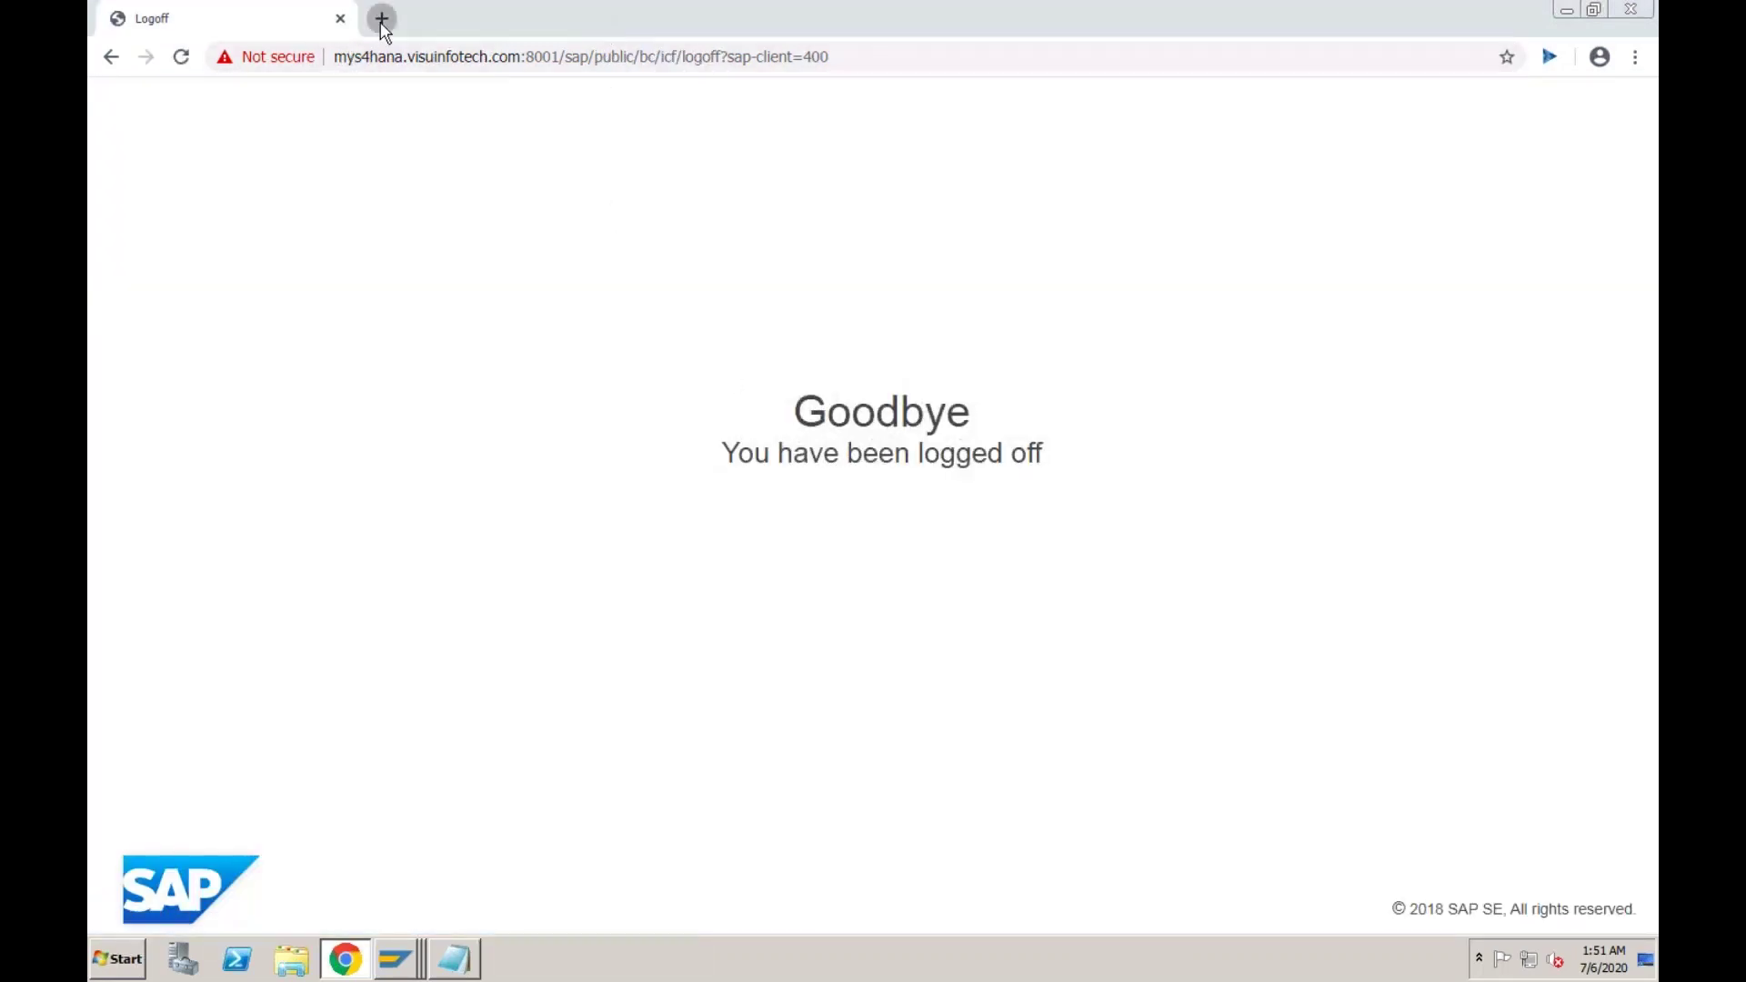
- Log back in from the Logon bookmark with the requester's user name and password
left_click(382, 22)
left_click(325, 89)
left_click(798, 370)
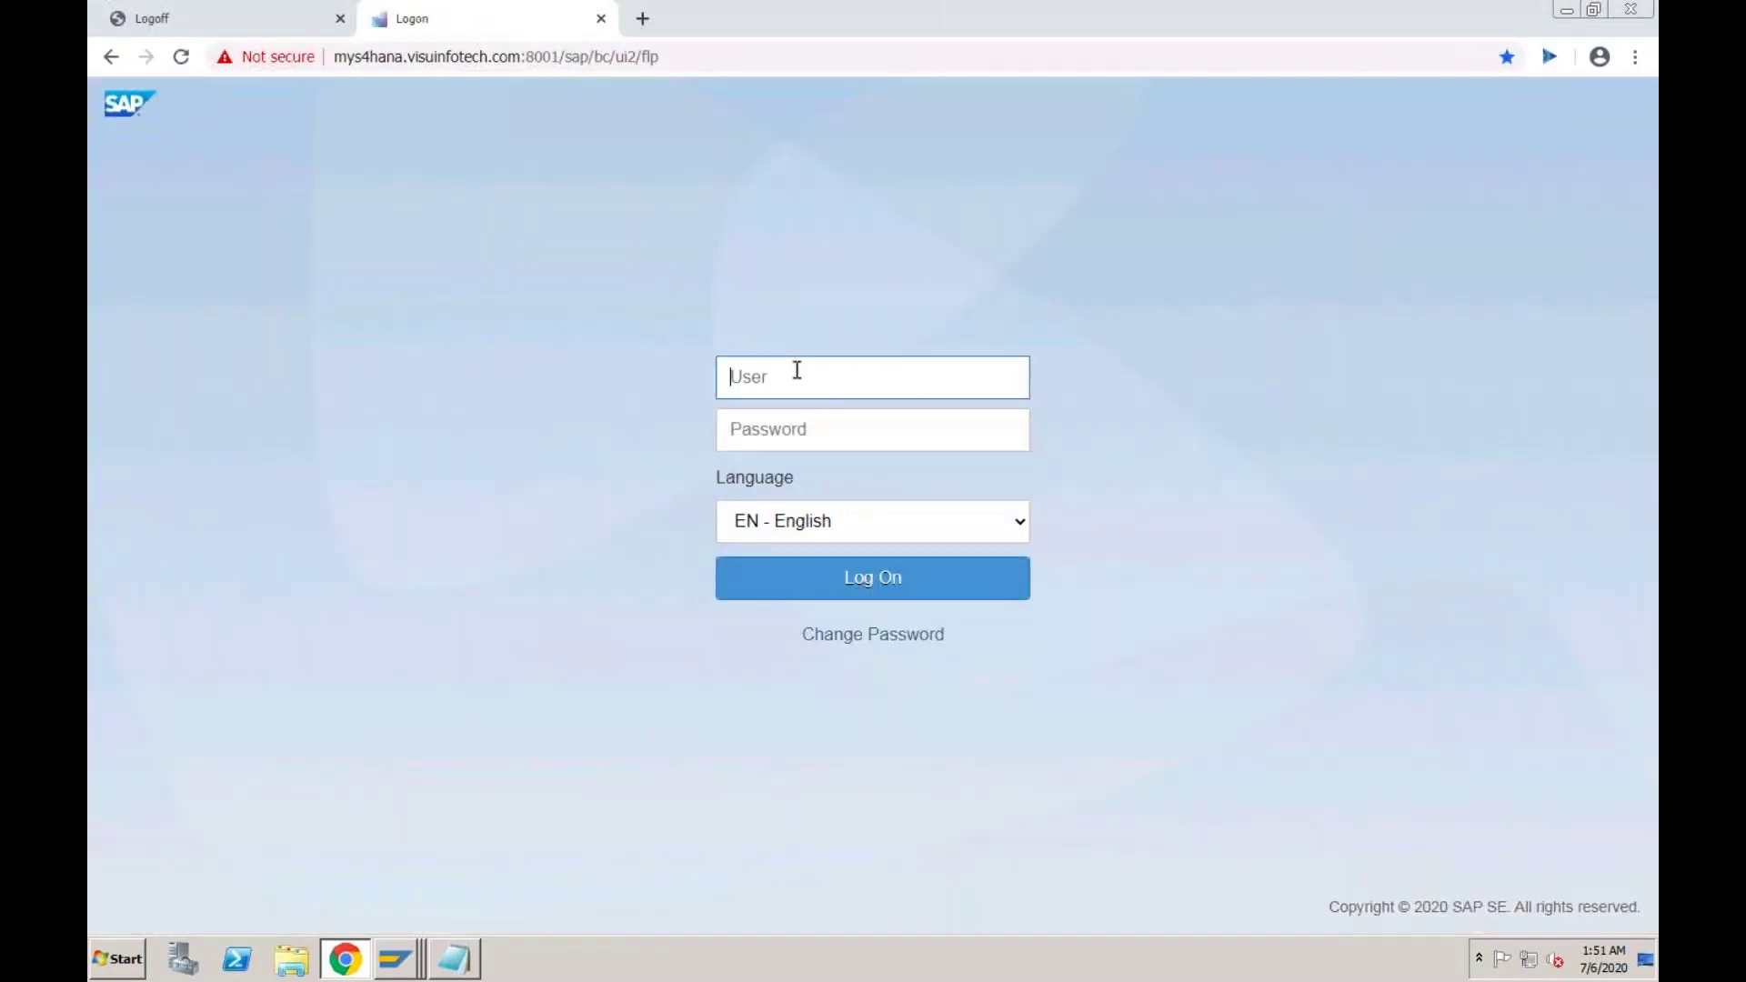
type("vikram")
key("Tab")
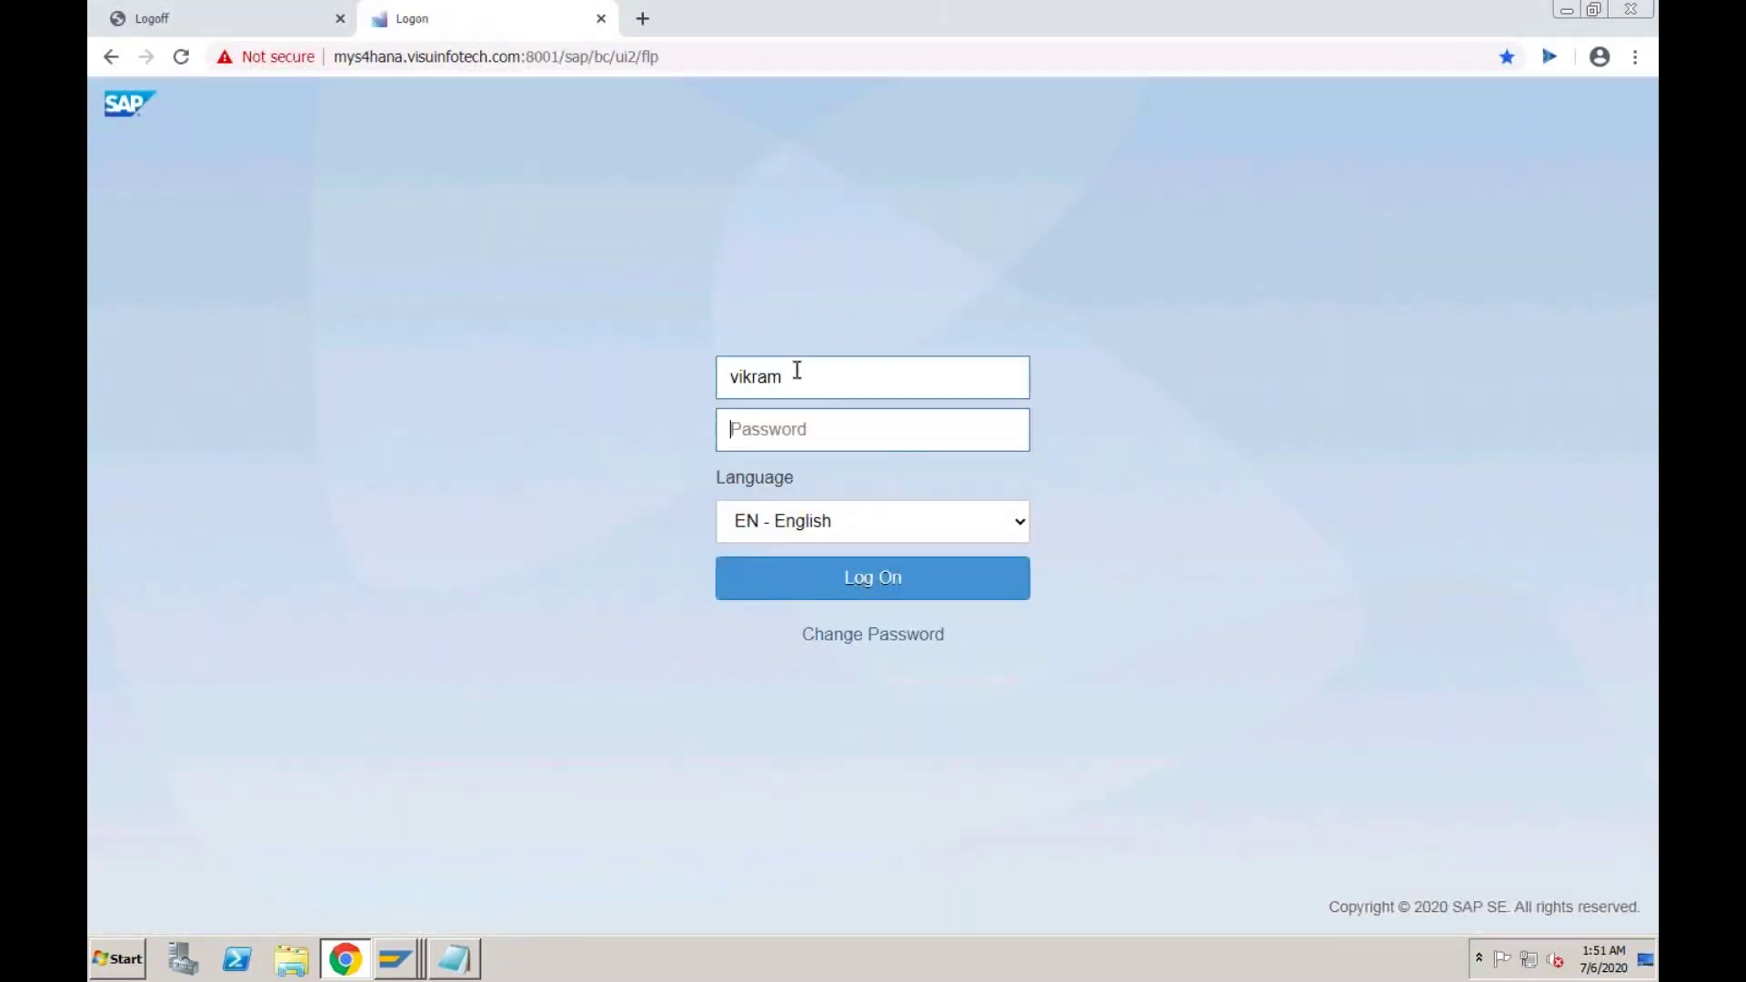
type("•")
key("Return")
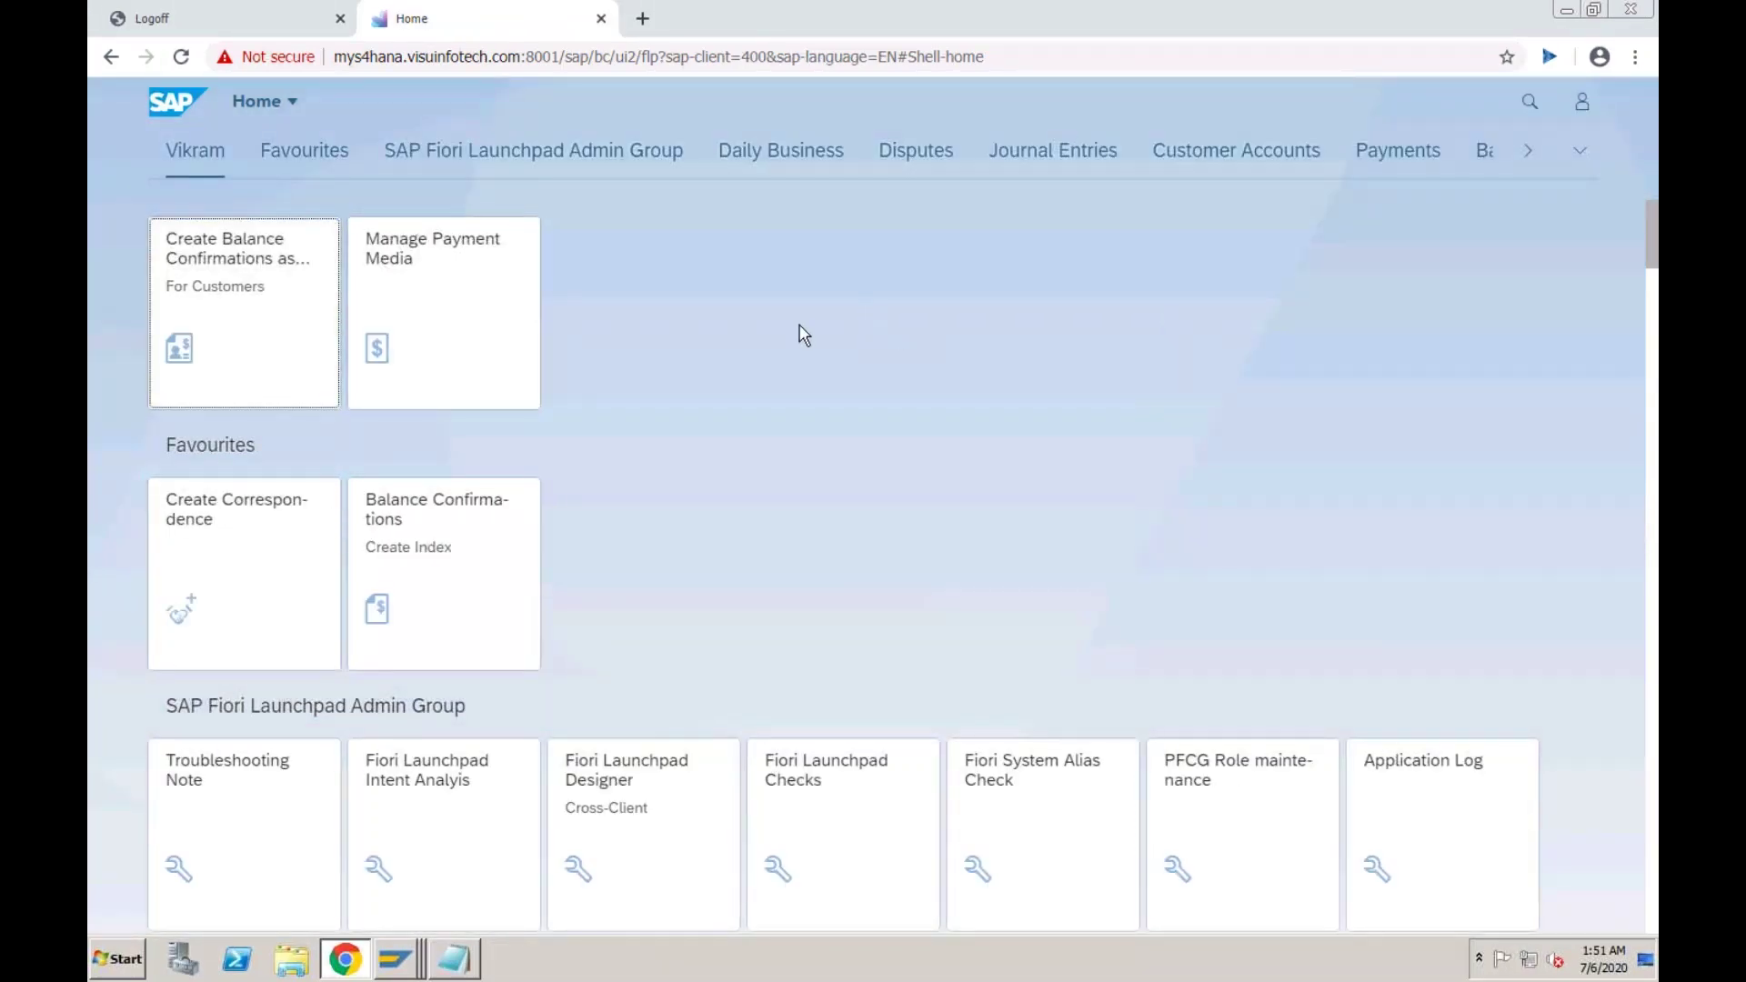
- Open the My Sent Requests app from the Bank Relationship group
left_click(1578, 162)
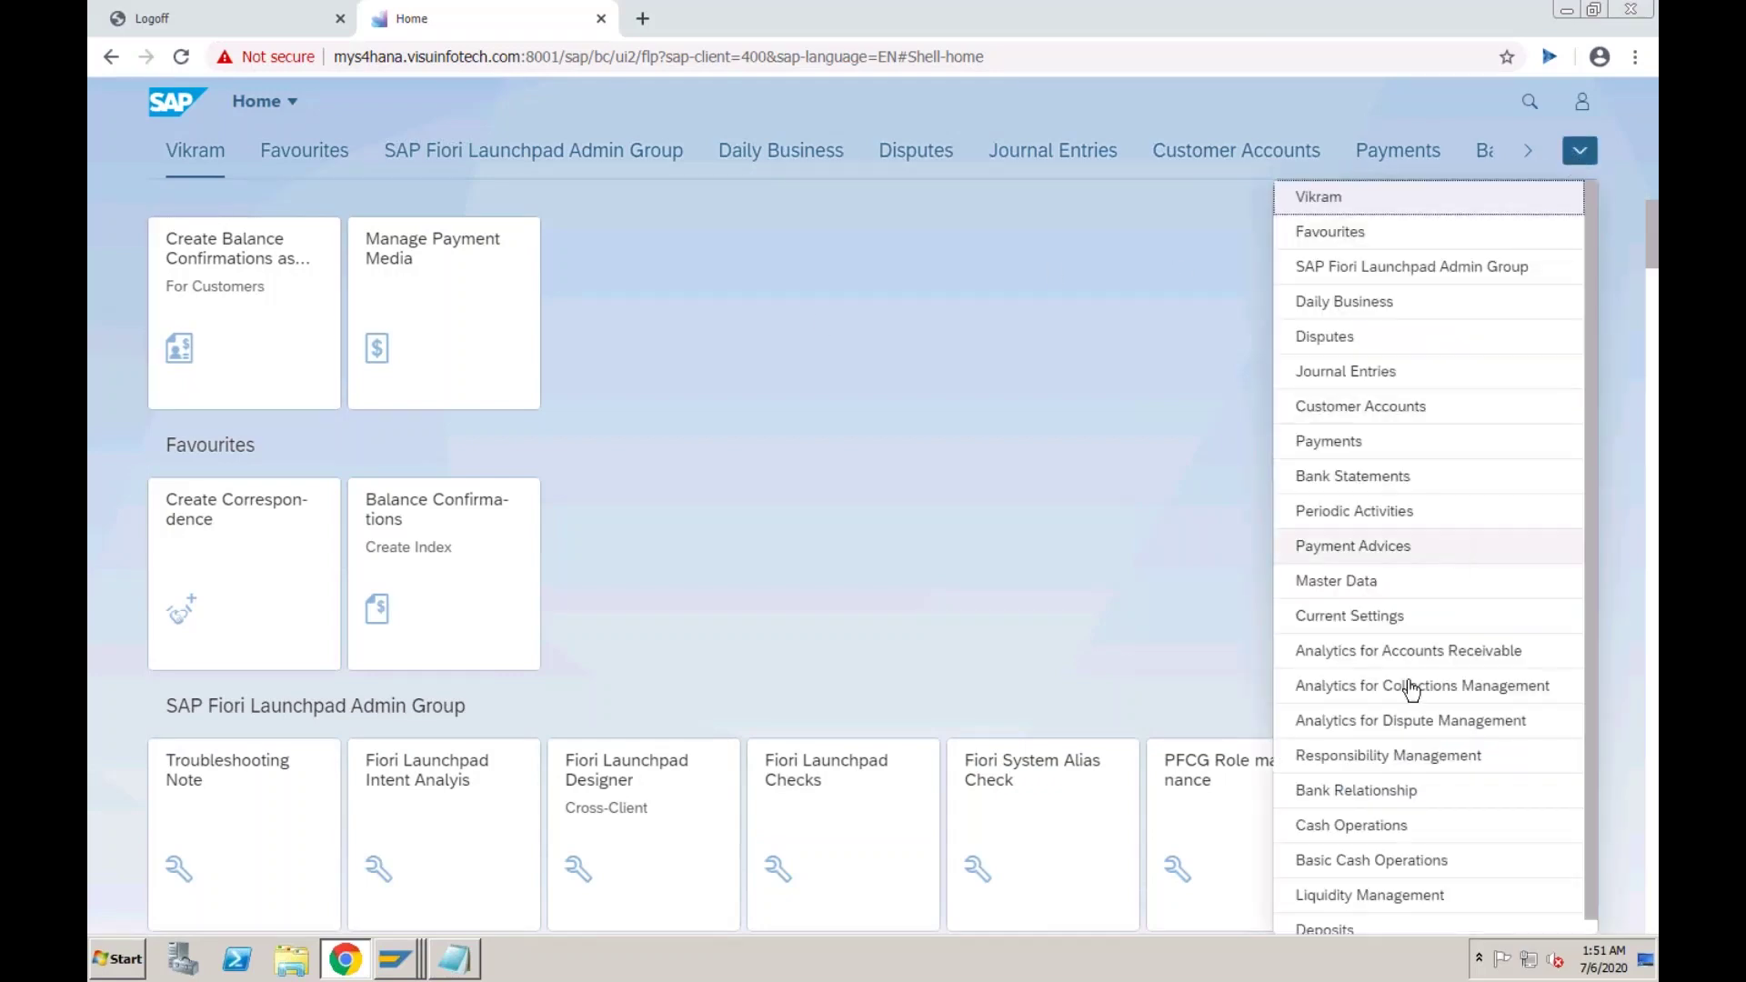
left_click(1368, 792)
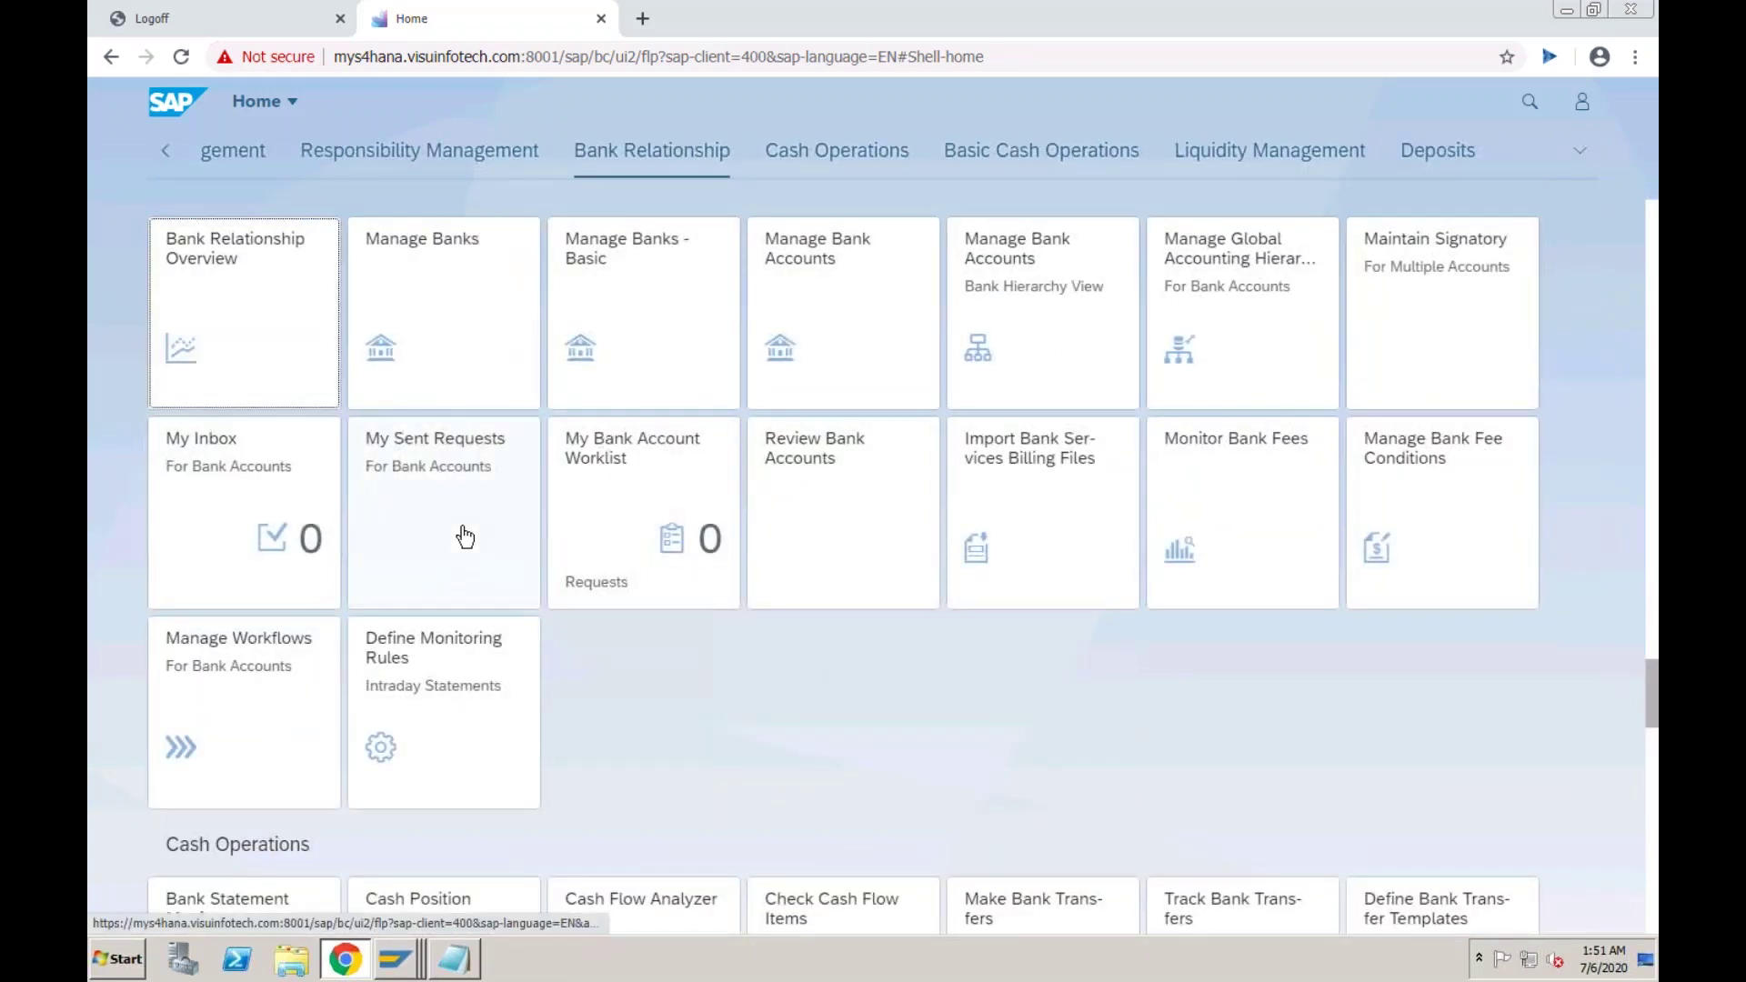
left_click(464, 533)
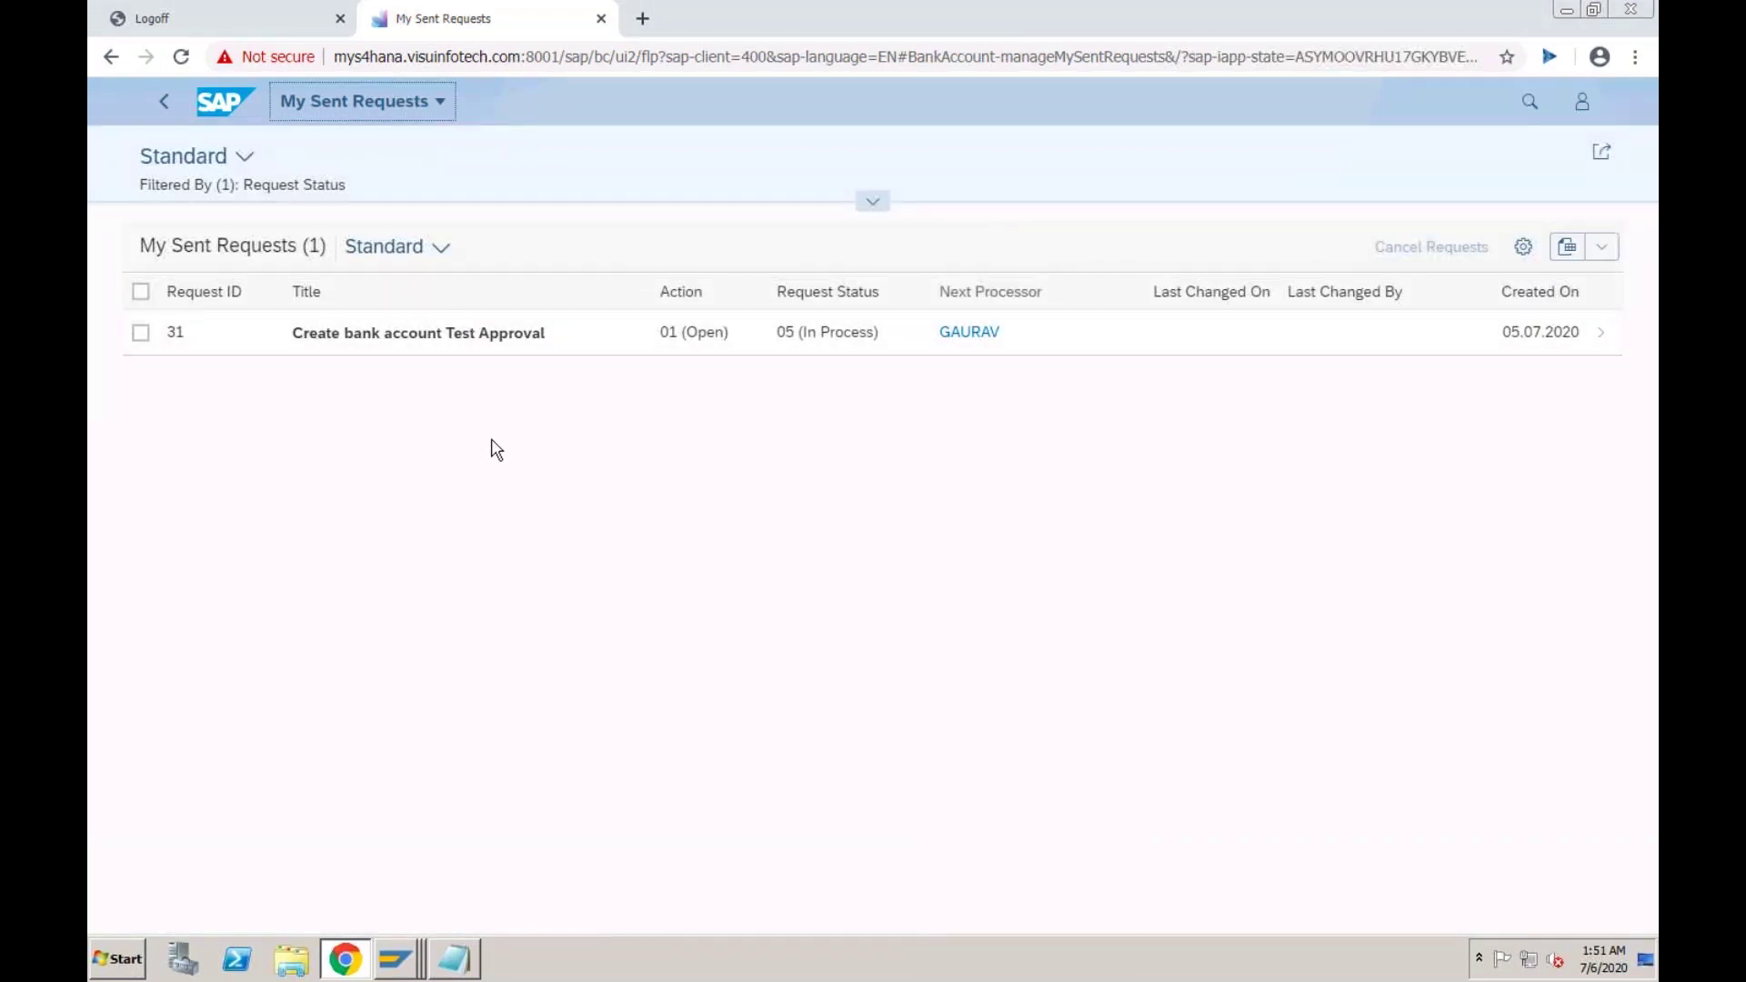
- Filter requests by statuses 03 Rejected, 05 In Process, 06 Approved and 07 Canceled
left_click(872, 201)
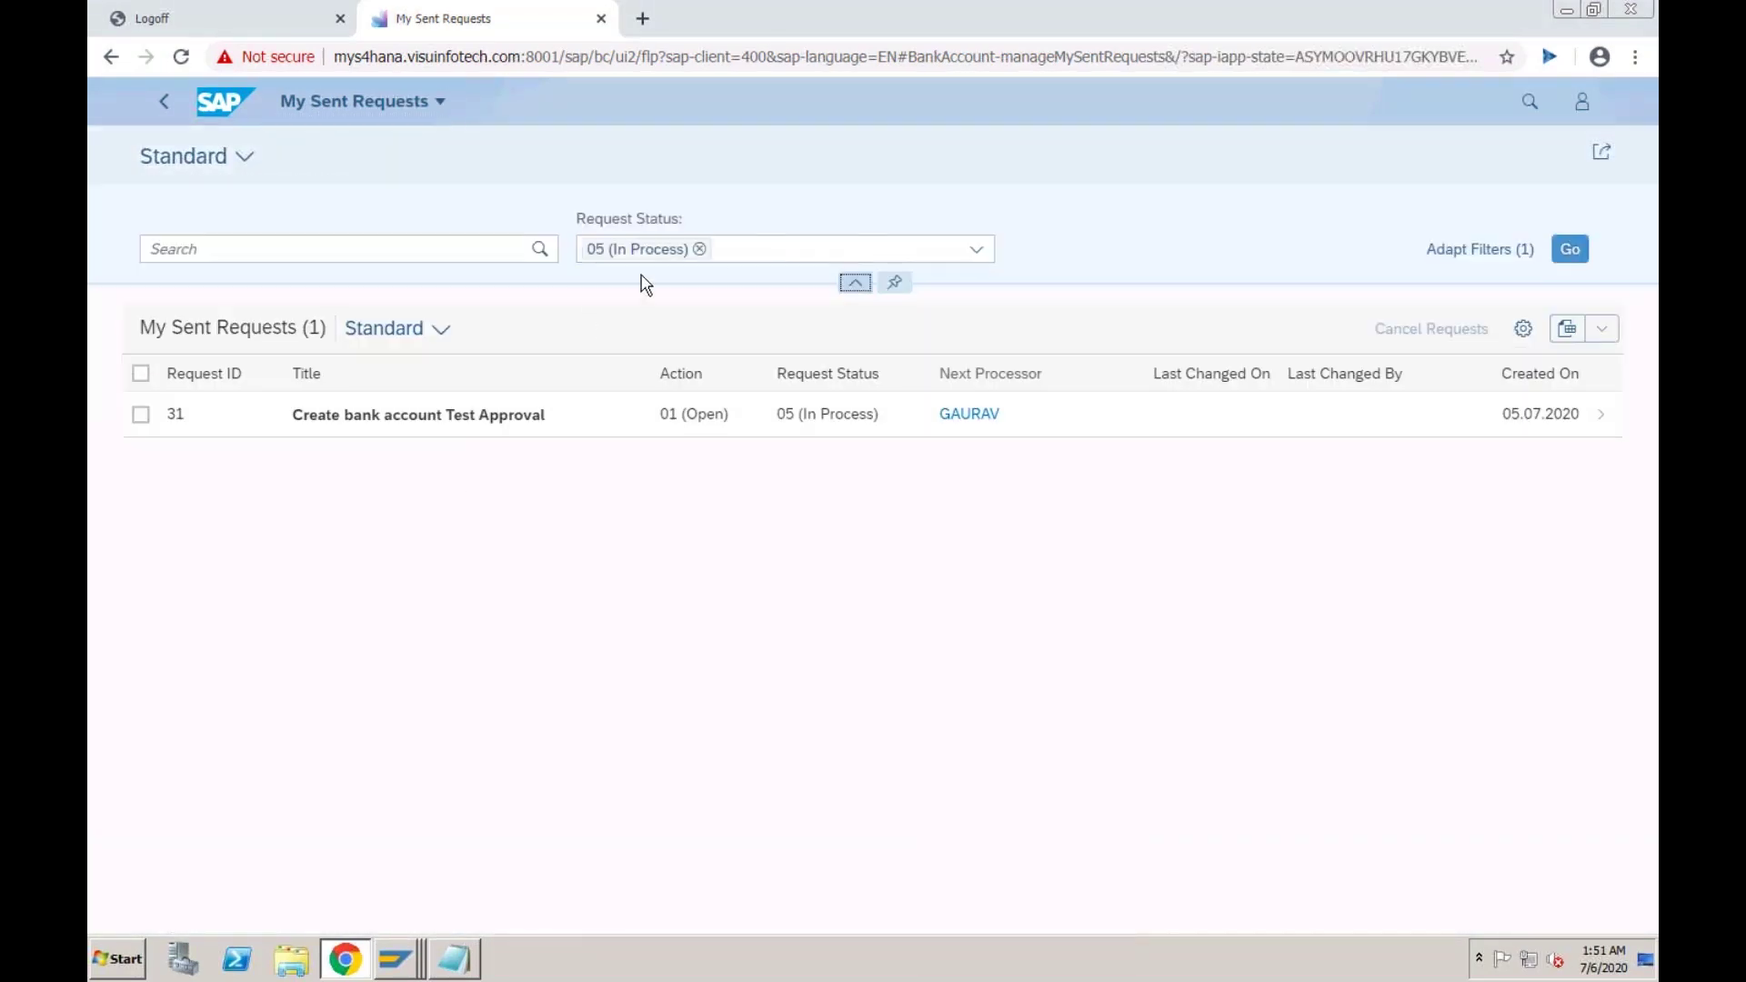
left_click(699, 250)
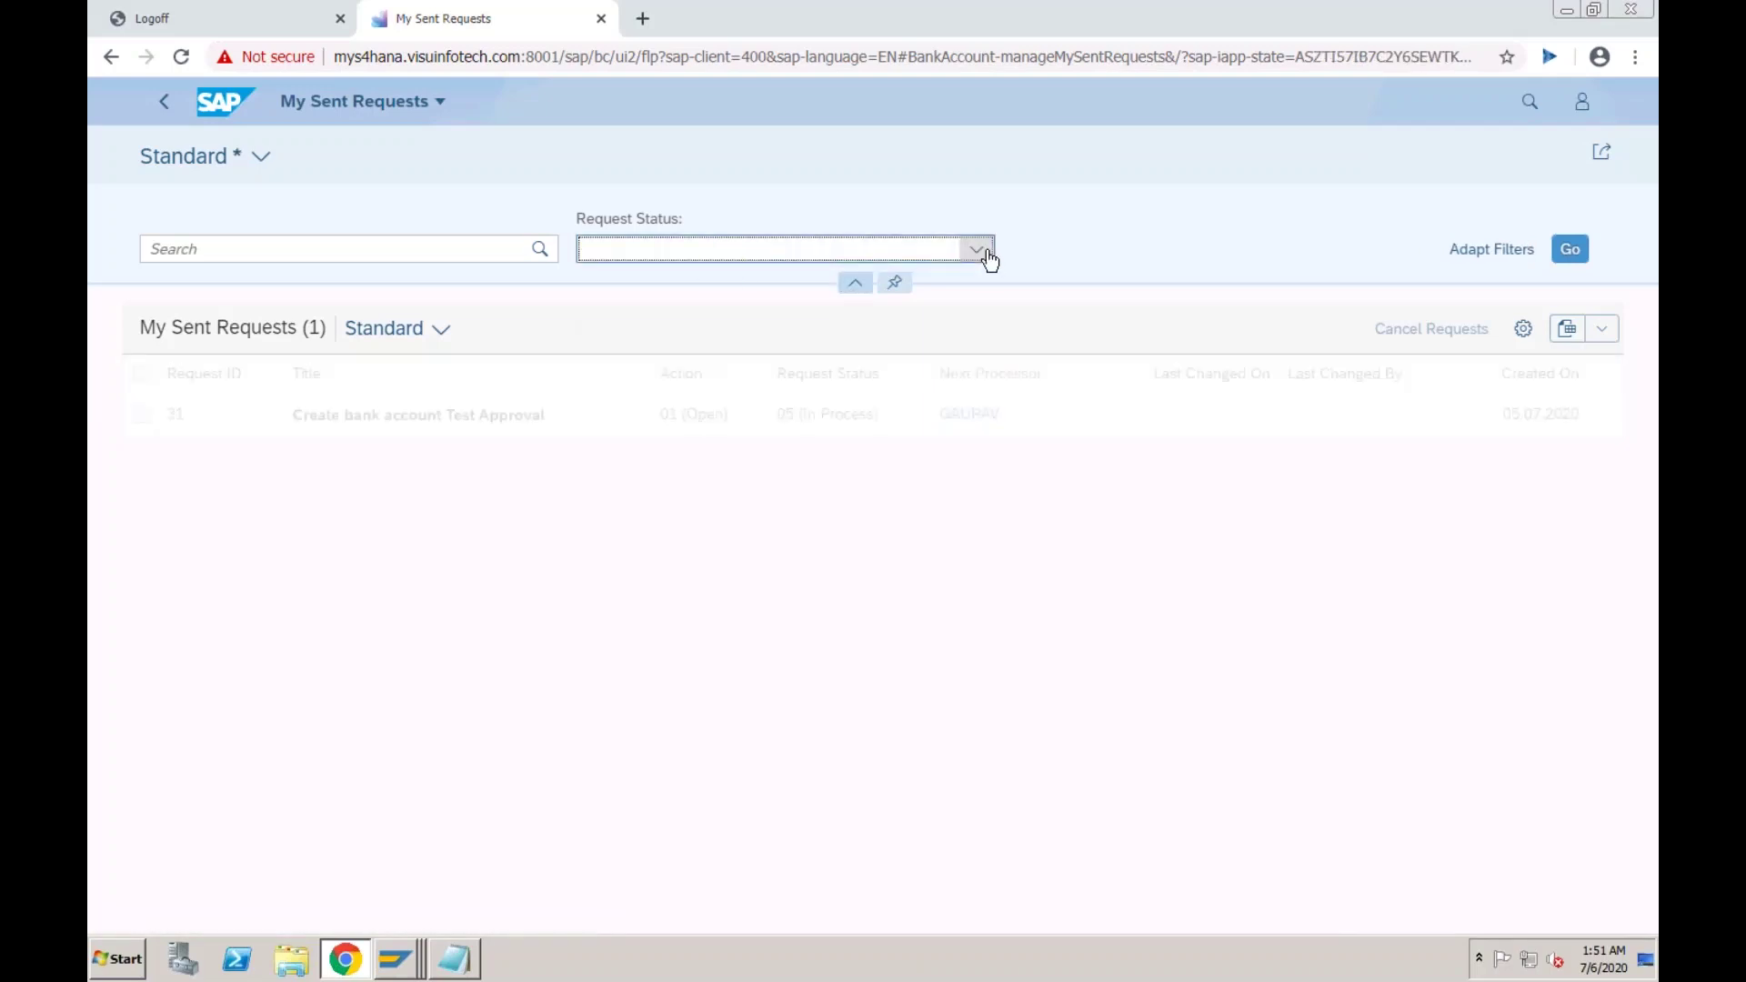
left_click(975, 251)
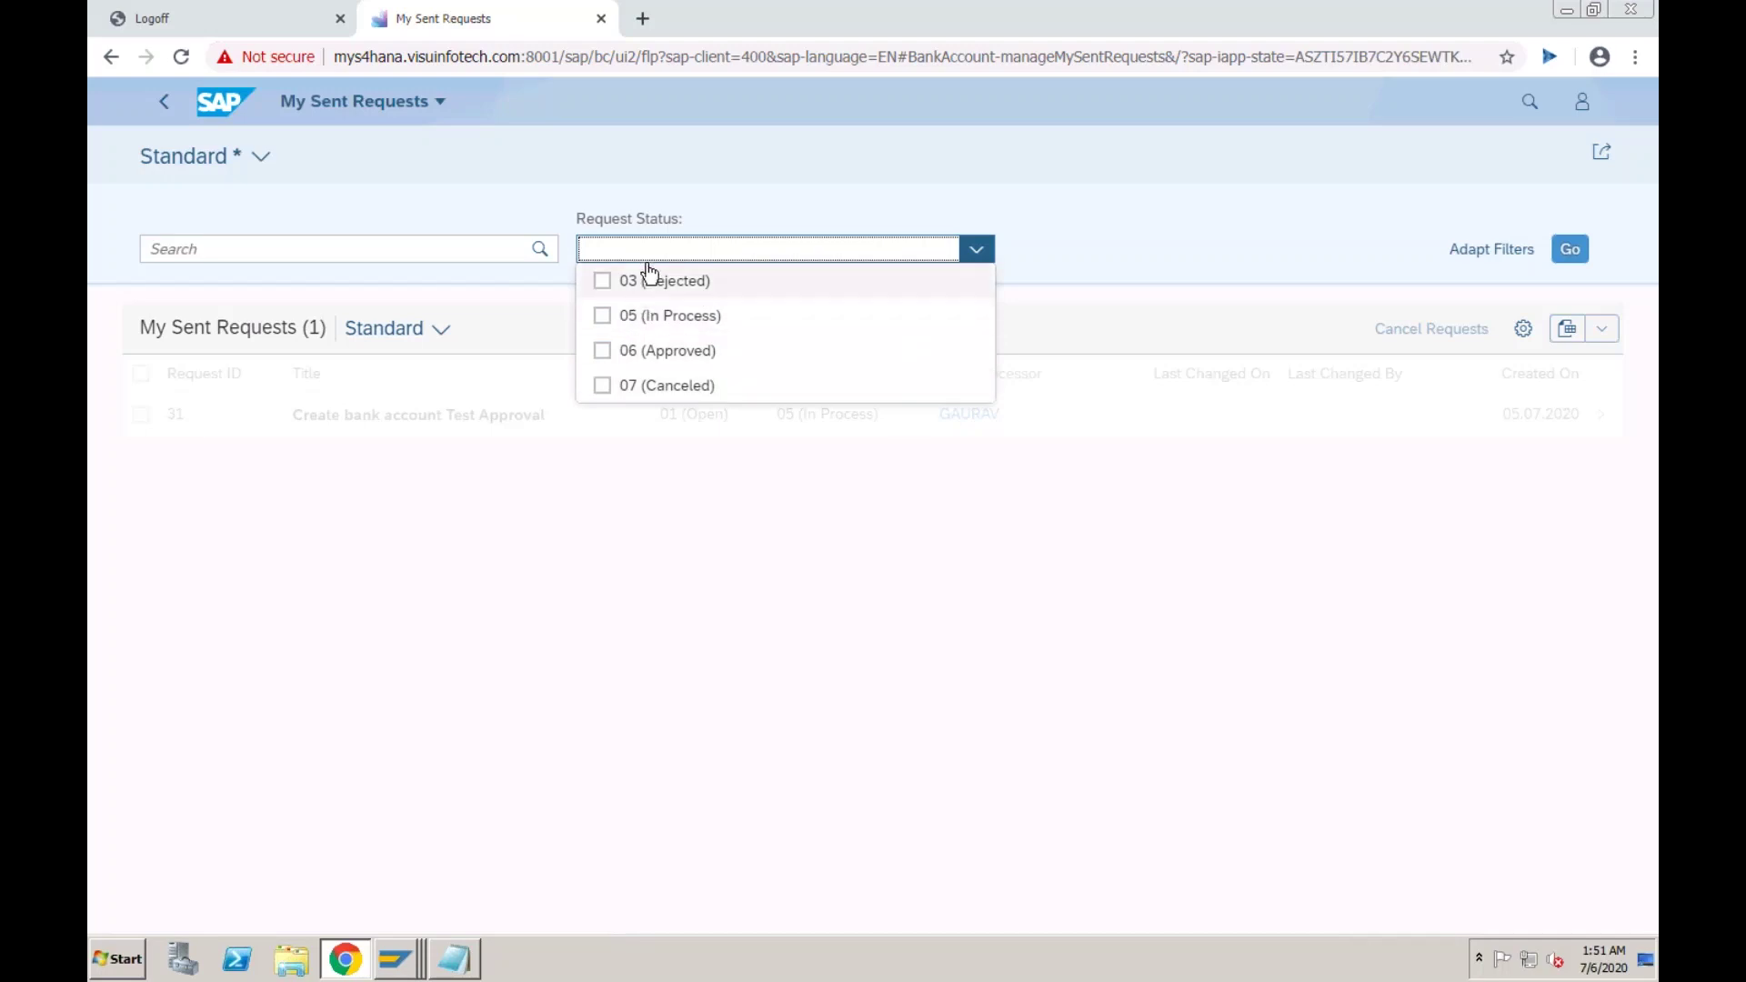
left_click(603, 282)
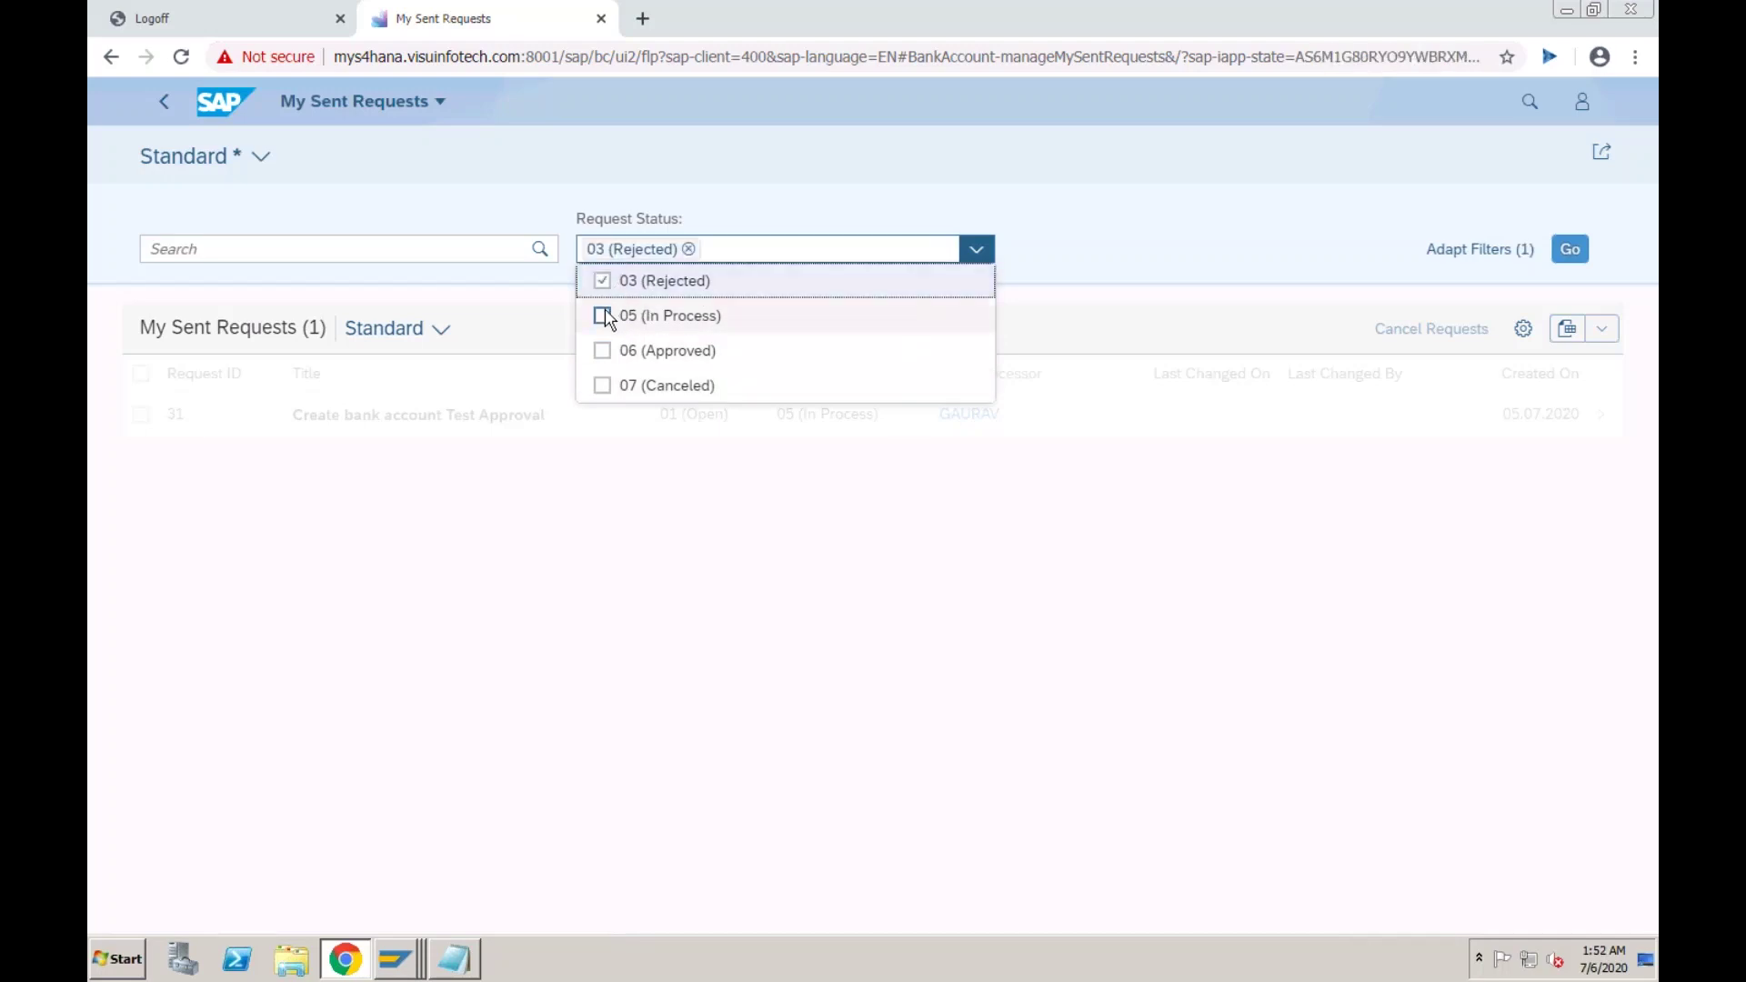
left_click(603, 316)
left_click(602, 350)
left_click(603, 384)
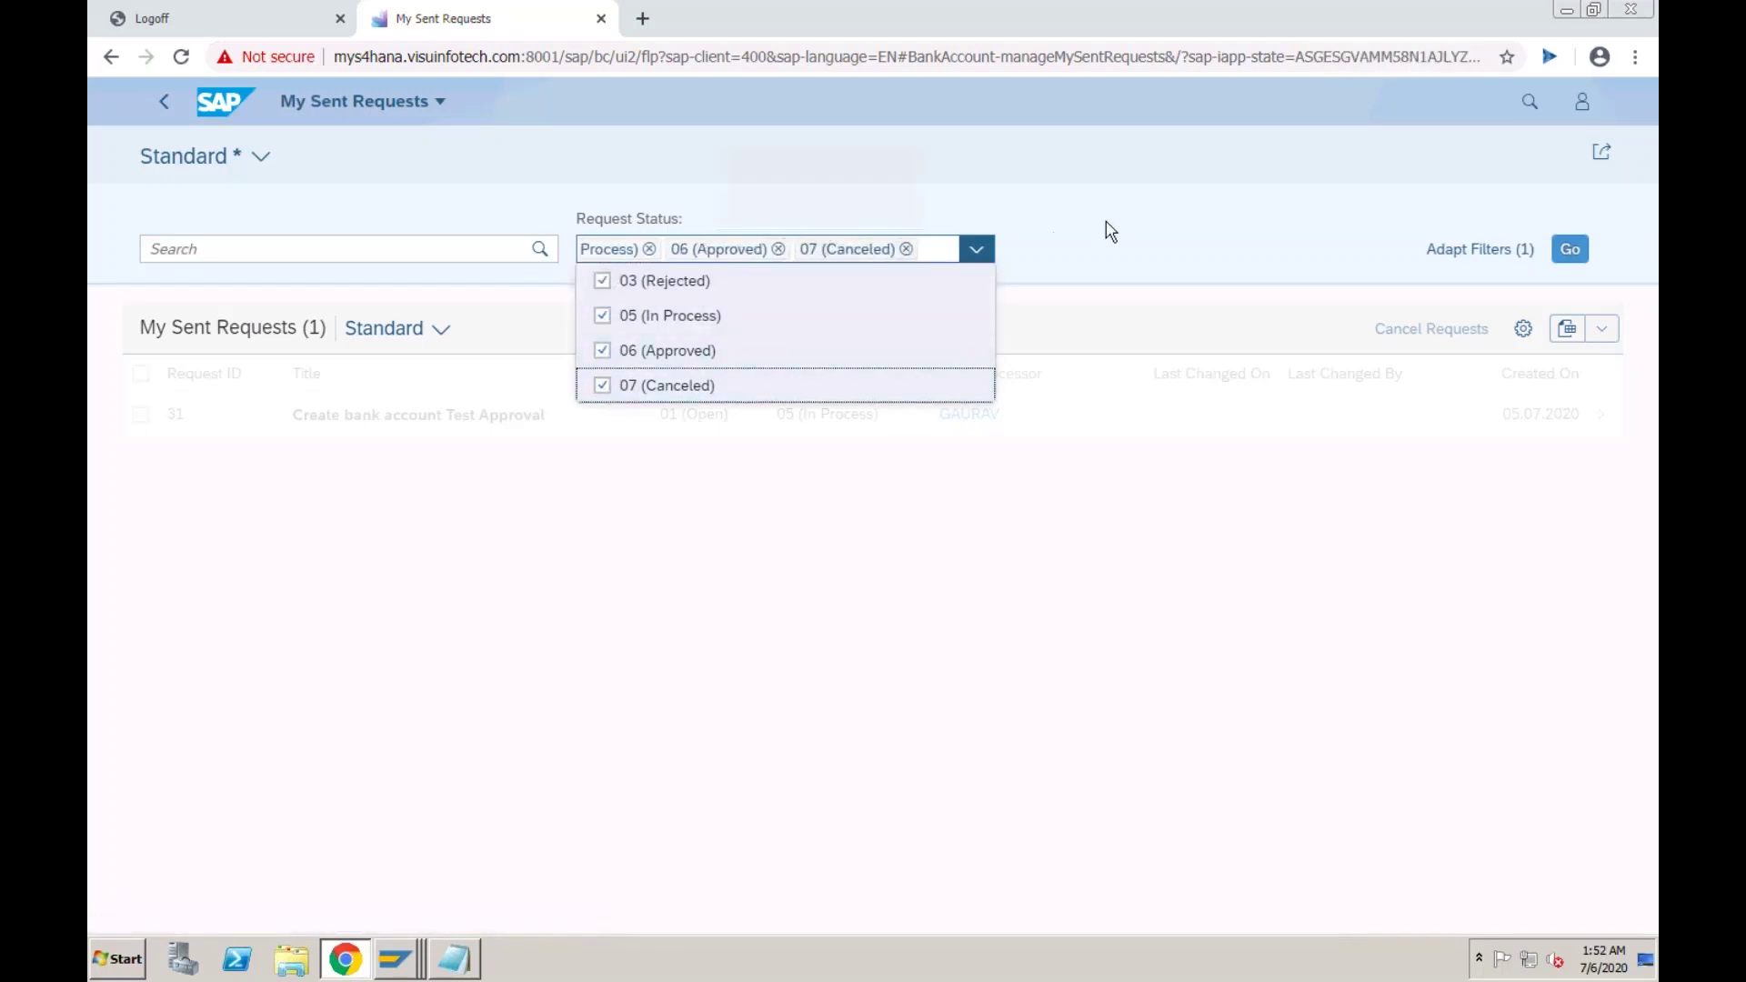
left_click(1561, 259)
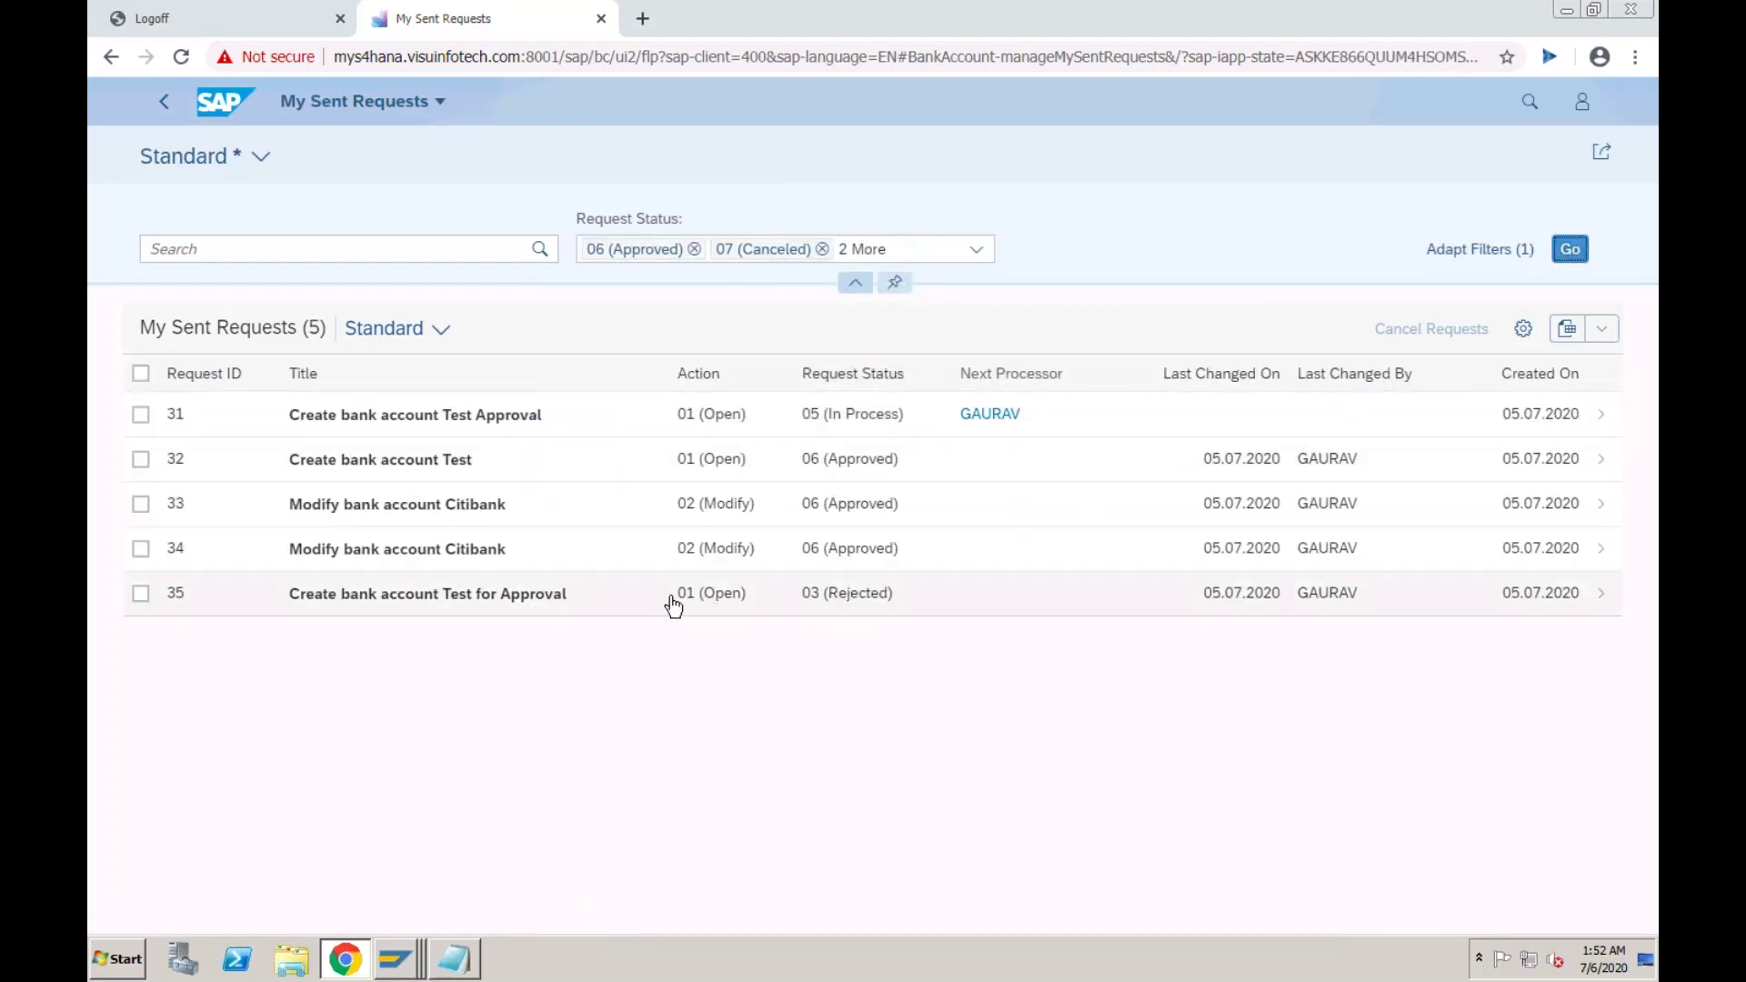
- Open request 35's details and check the note on its Reject approval-history entry
left_click(776, 608)
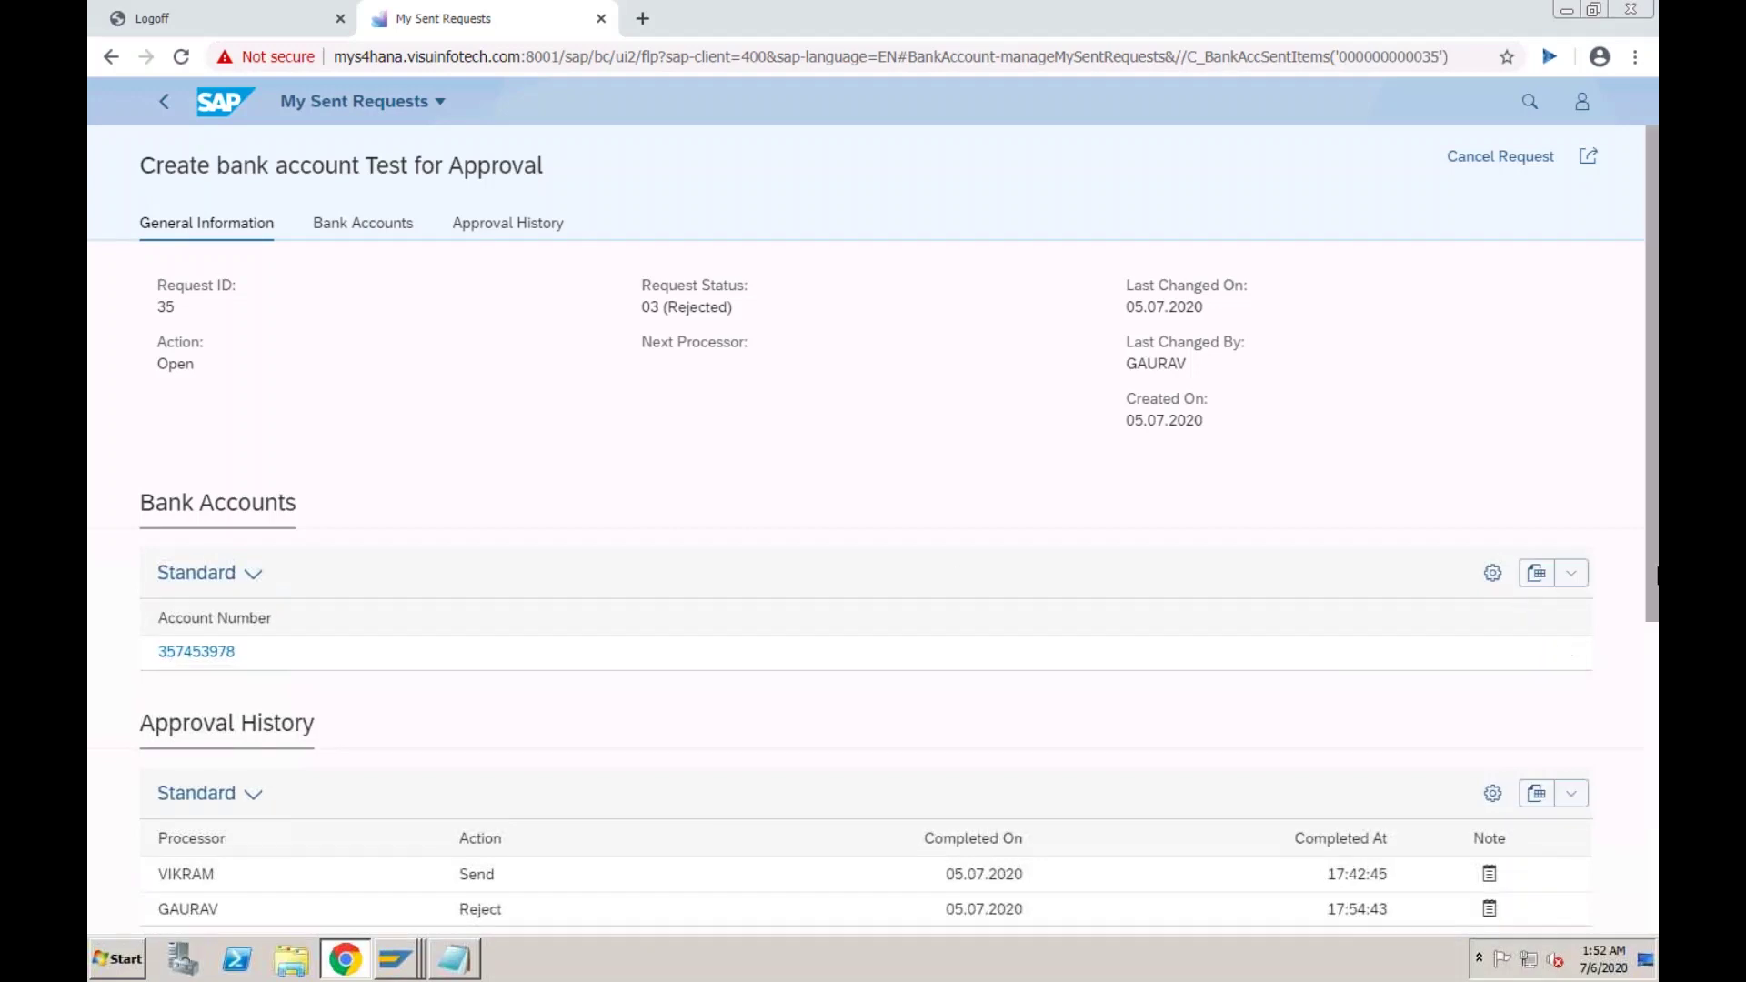
scroll(1653, 614, "down", 4)
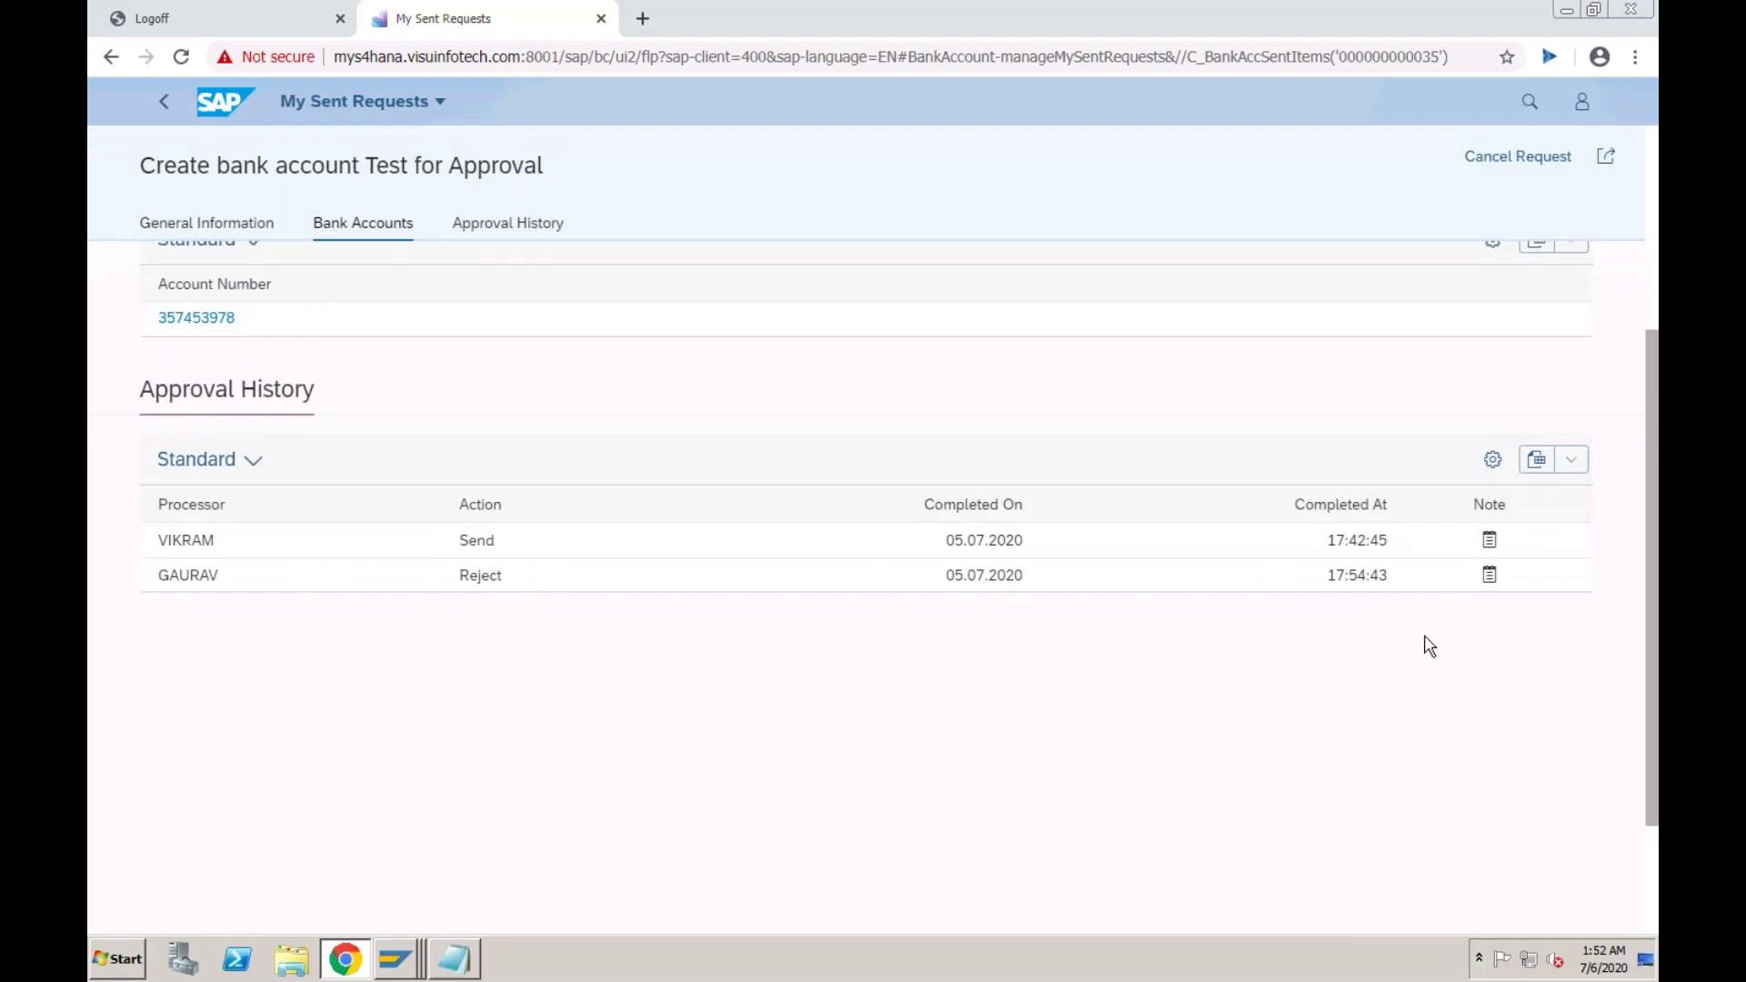
left_click(1488, 576)
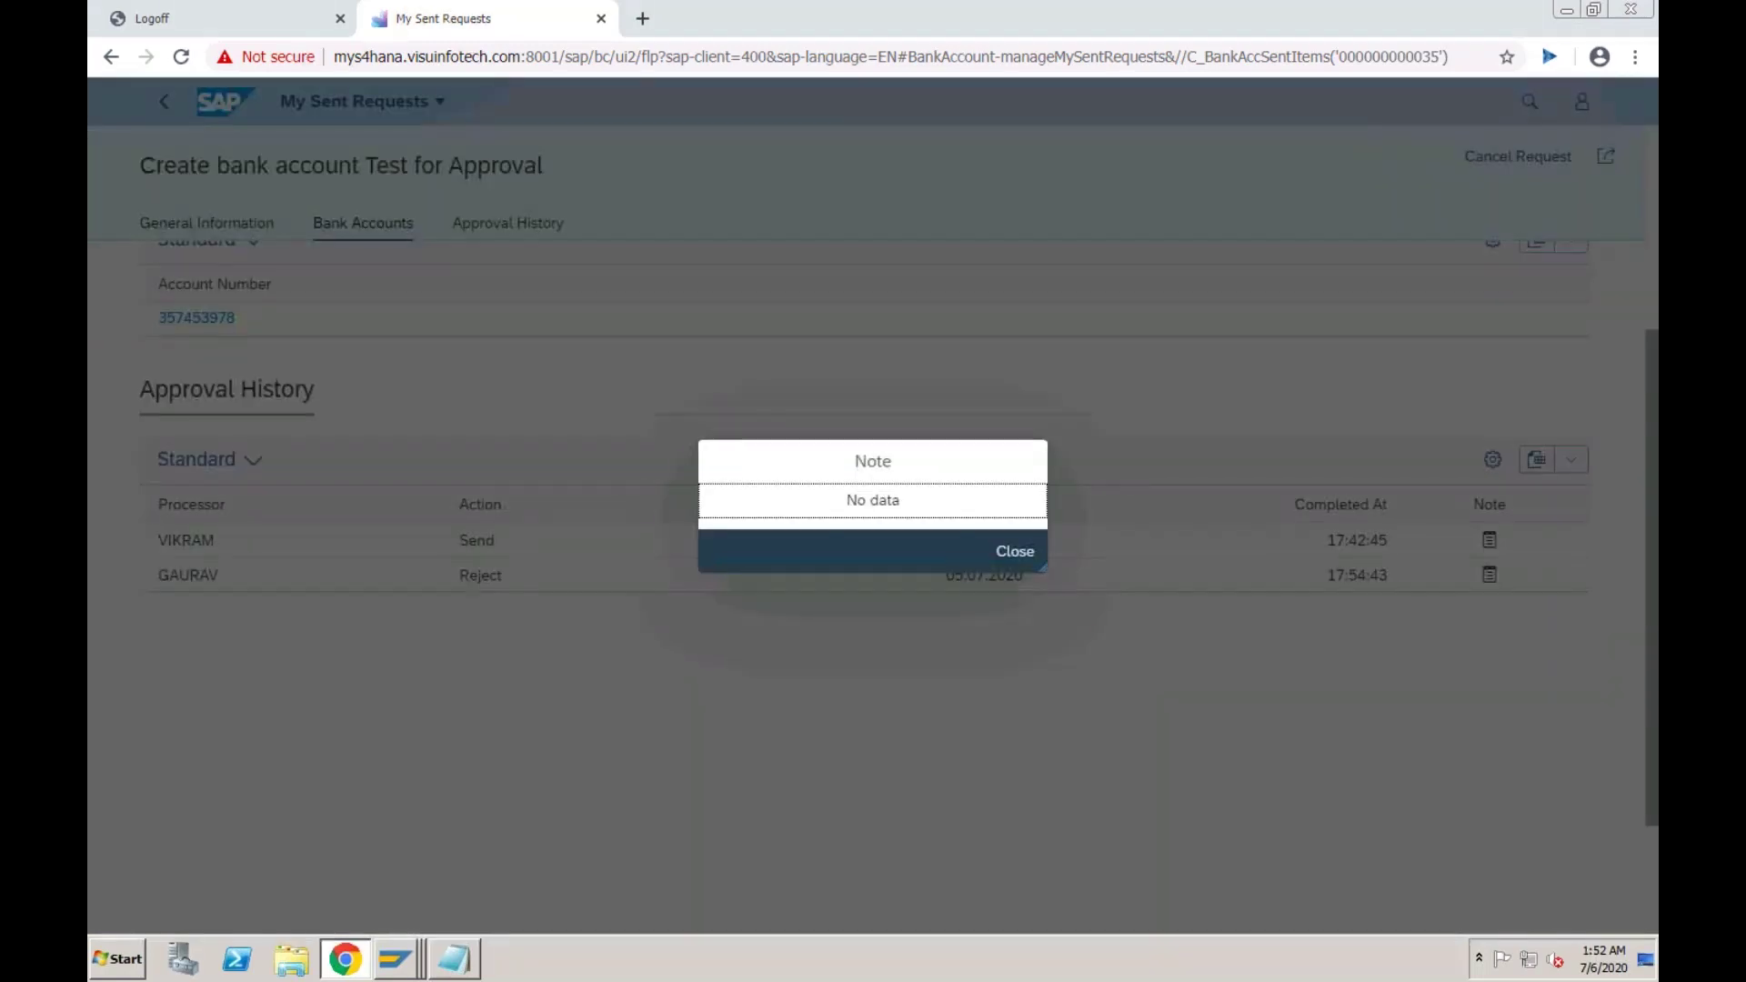
left_click(1031, 565)
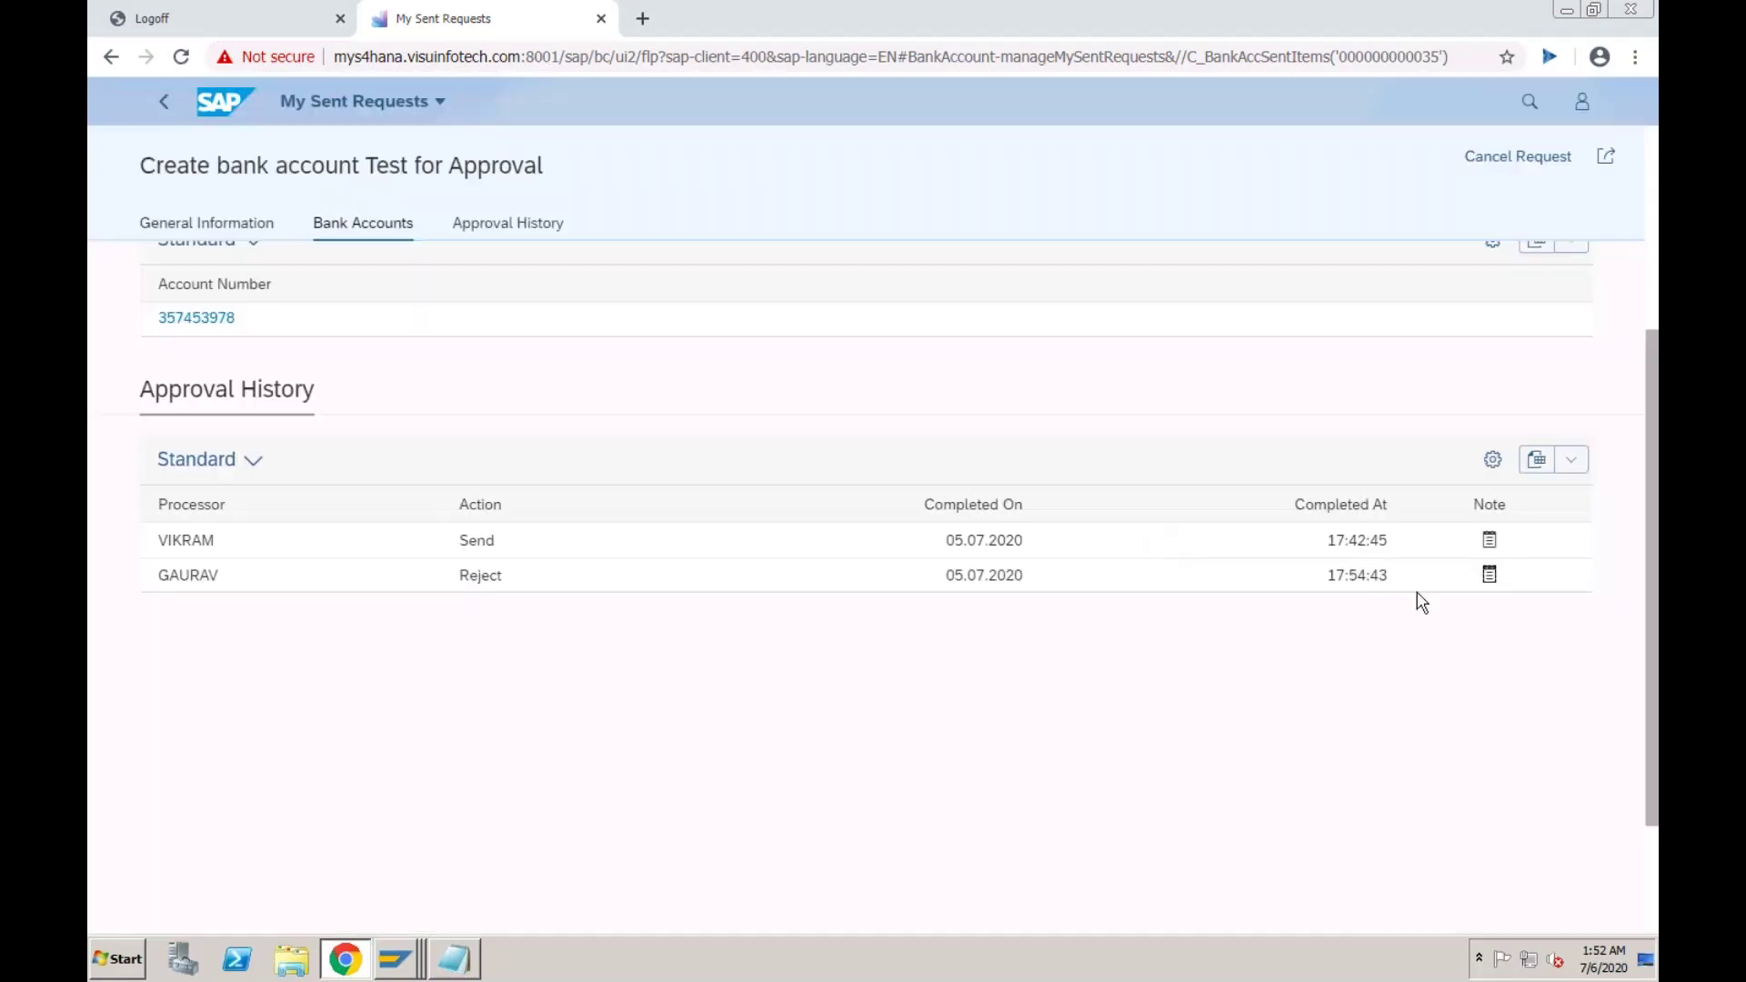
- Recheck the Reject entry's note, confirming it is empty, then return to the top
scroll(1654, 668, "down", 1)
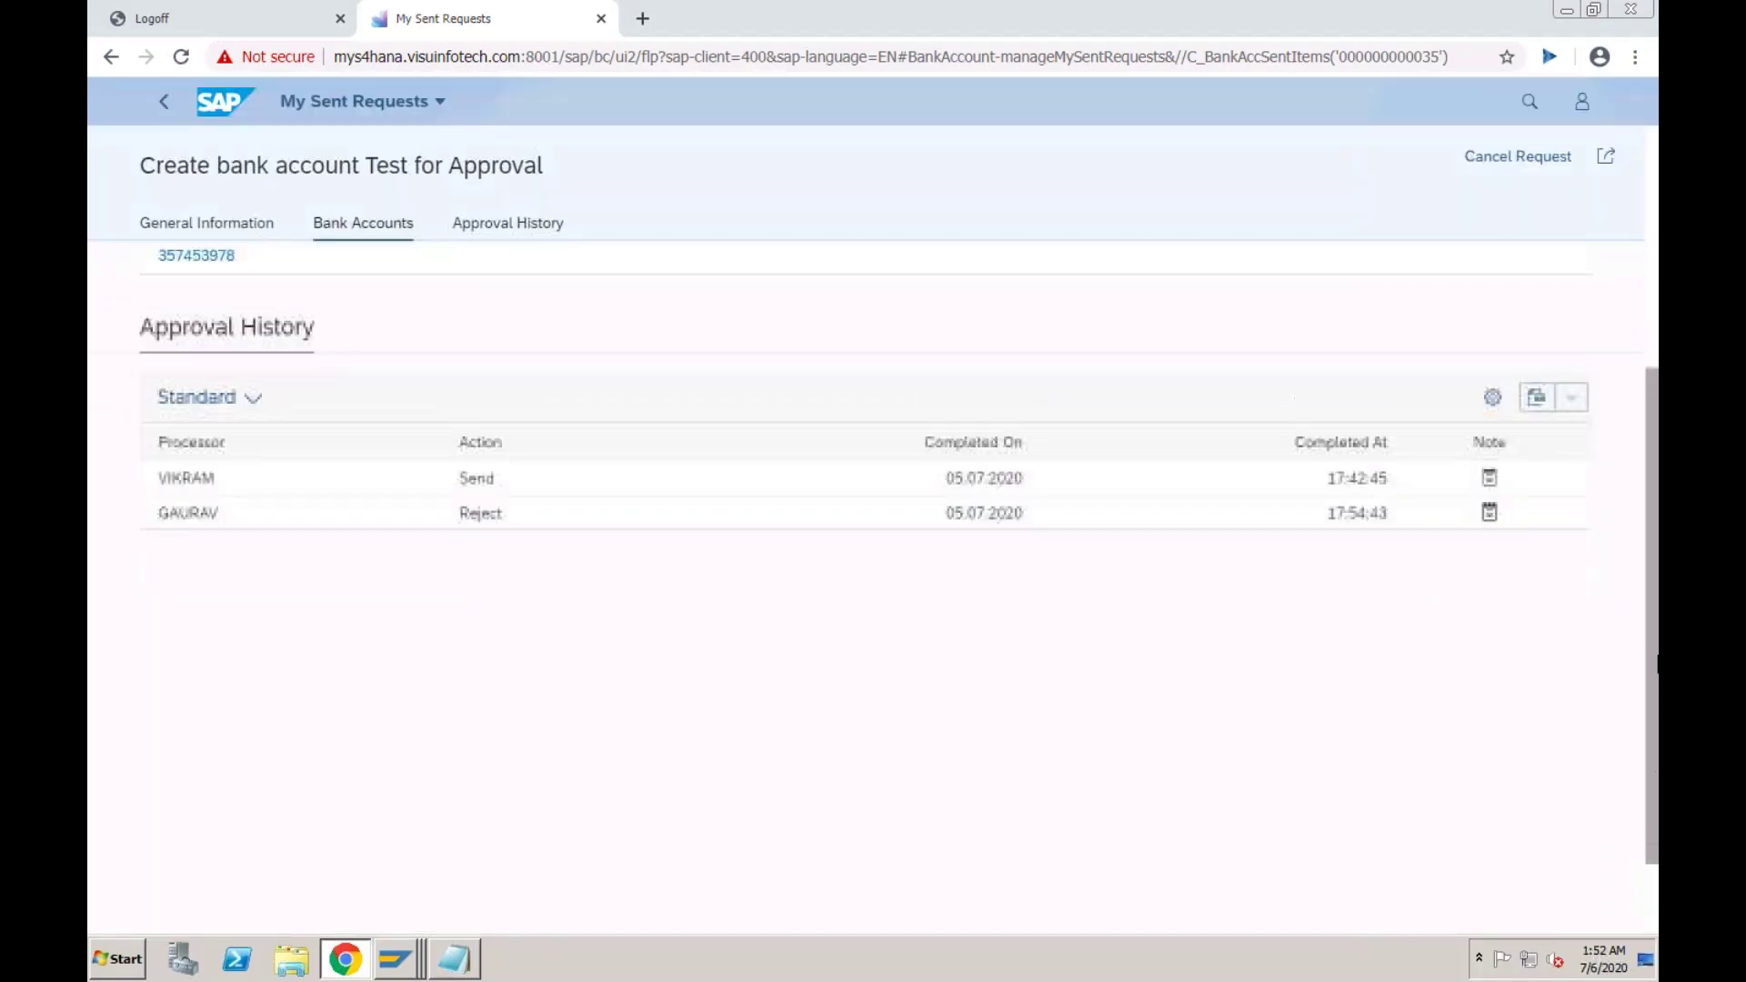
left_click_drag(1657, 664, 1657, 416)
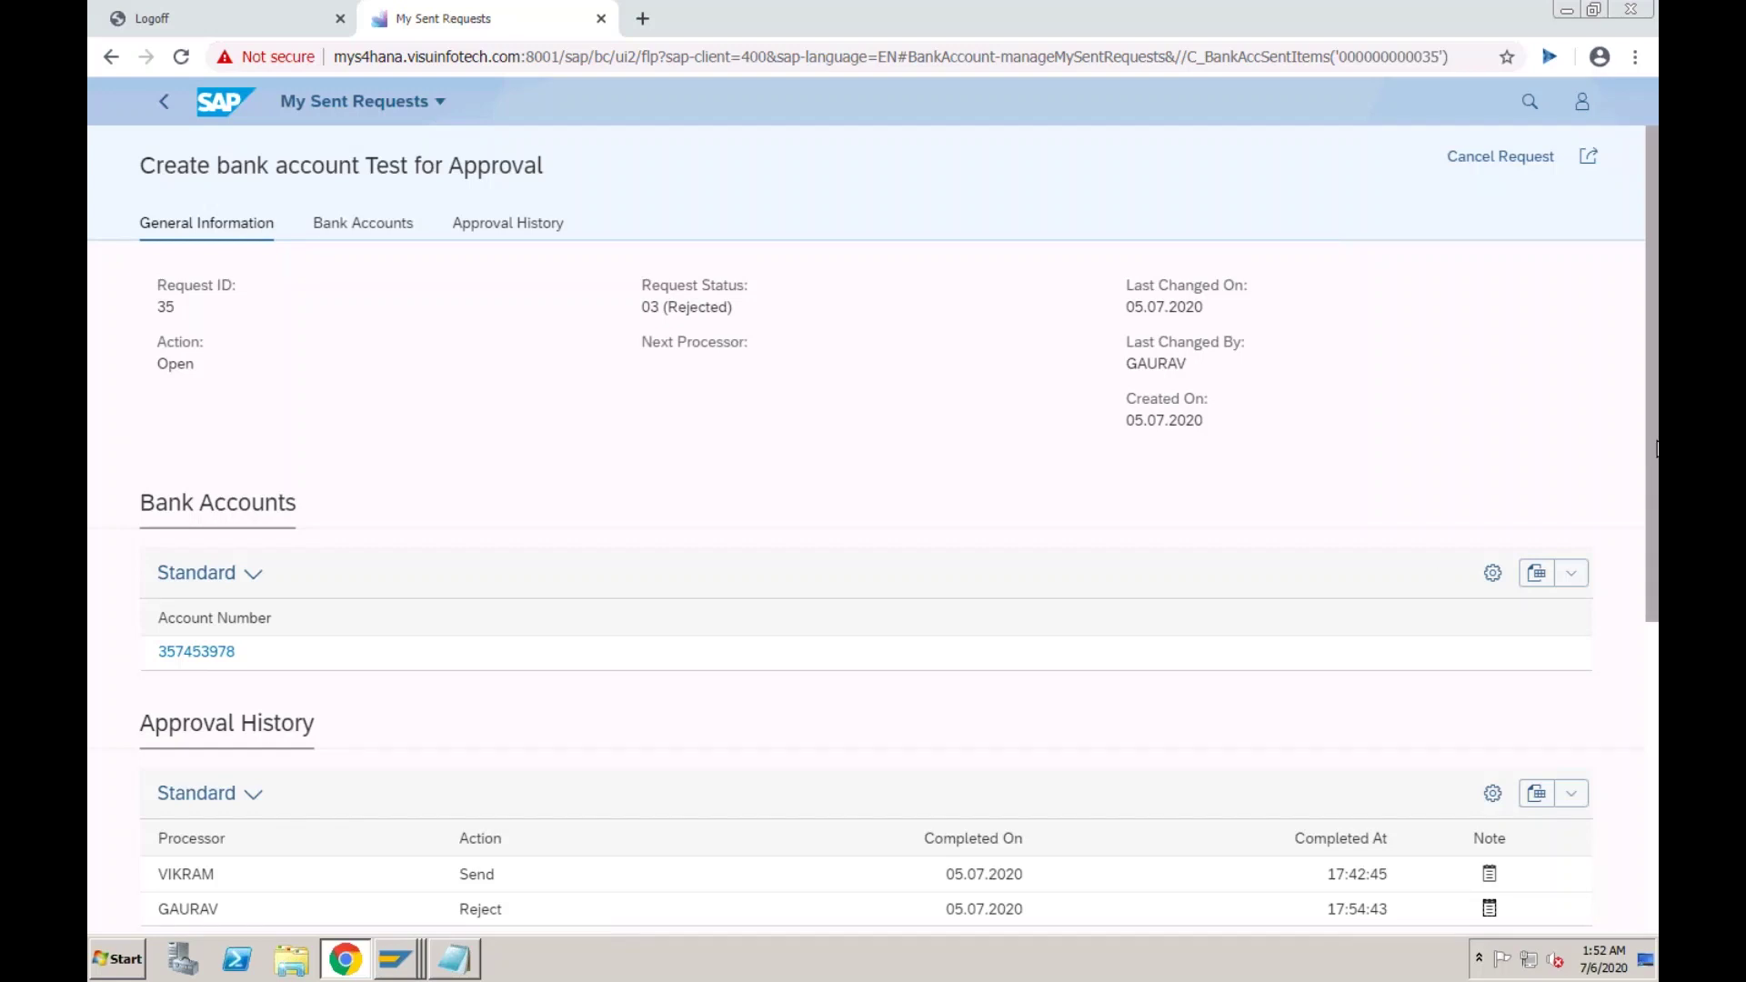
scroll(1655, 501, "down", 5)
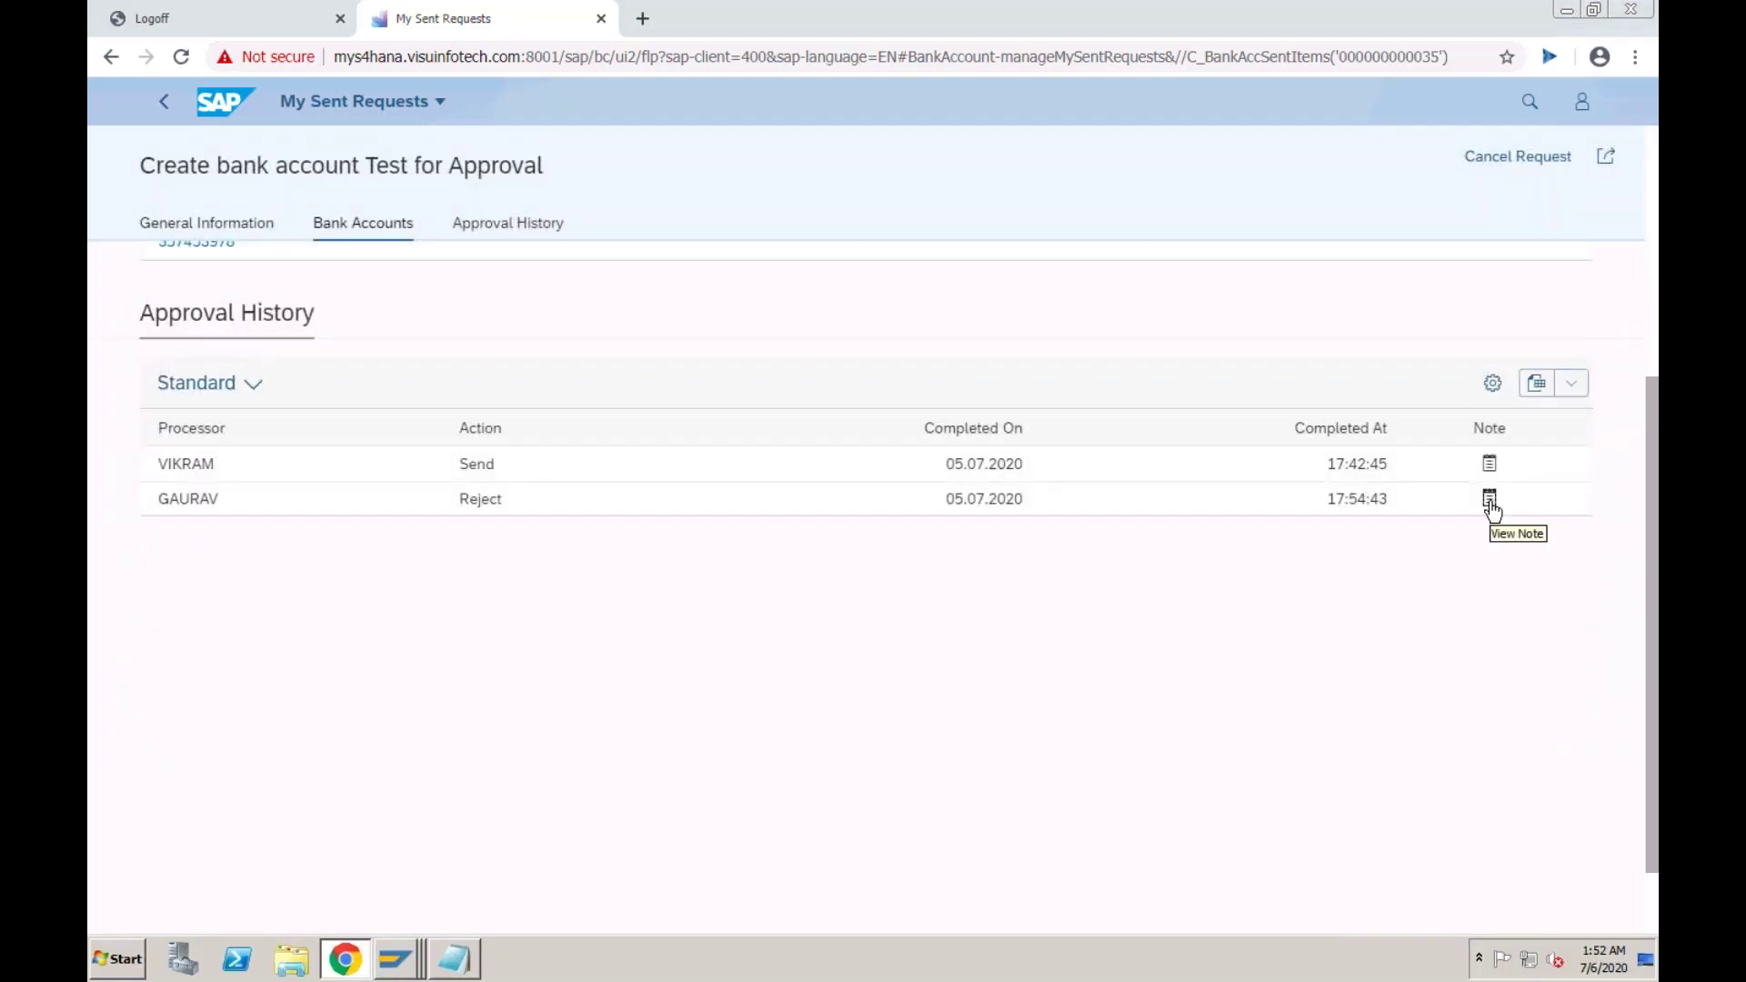
left_click(1490, 500)
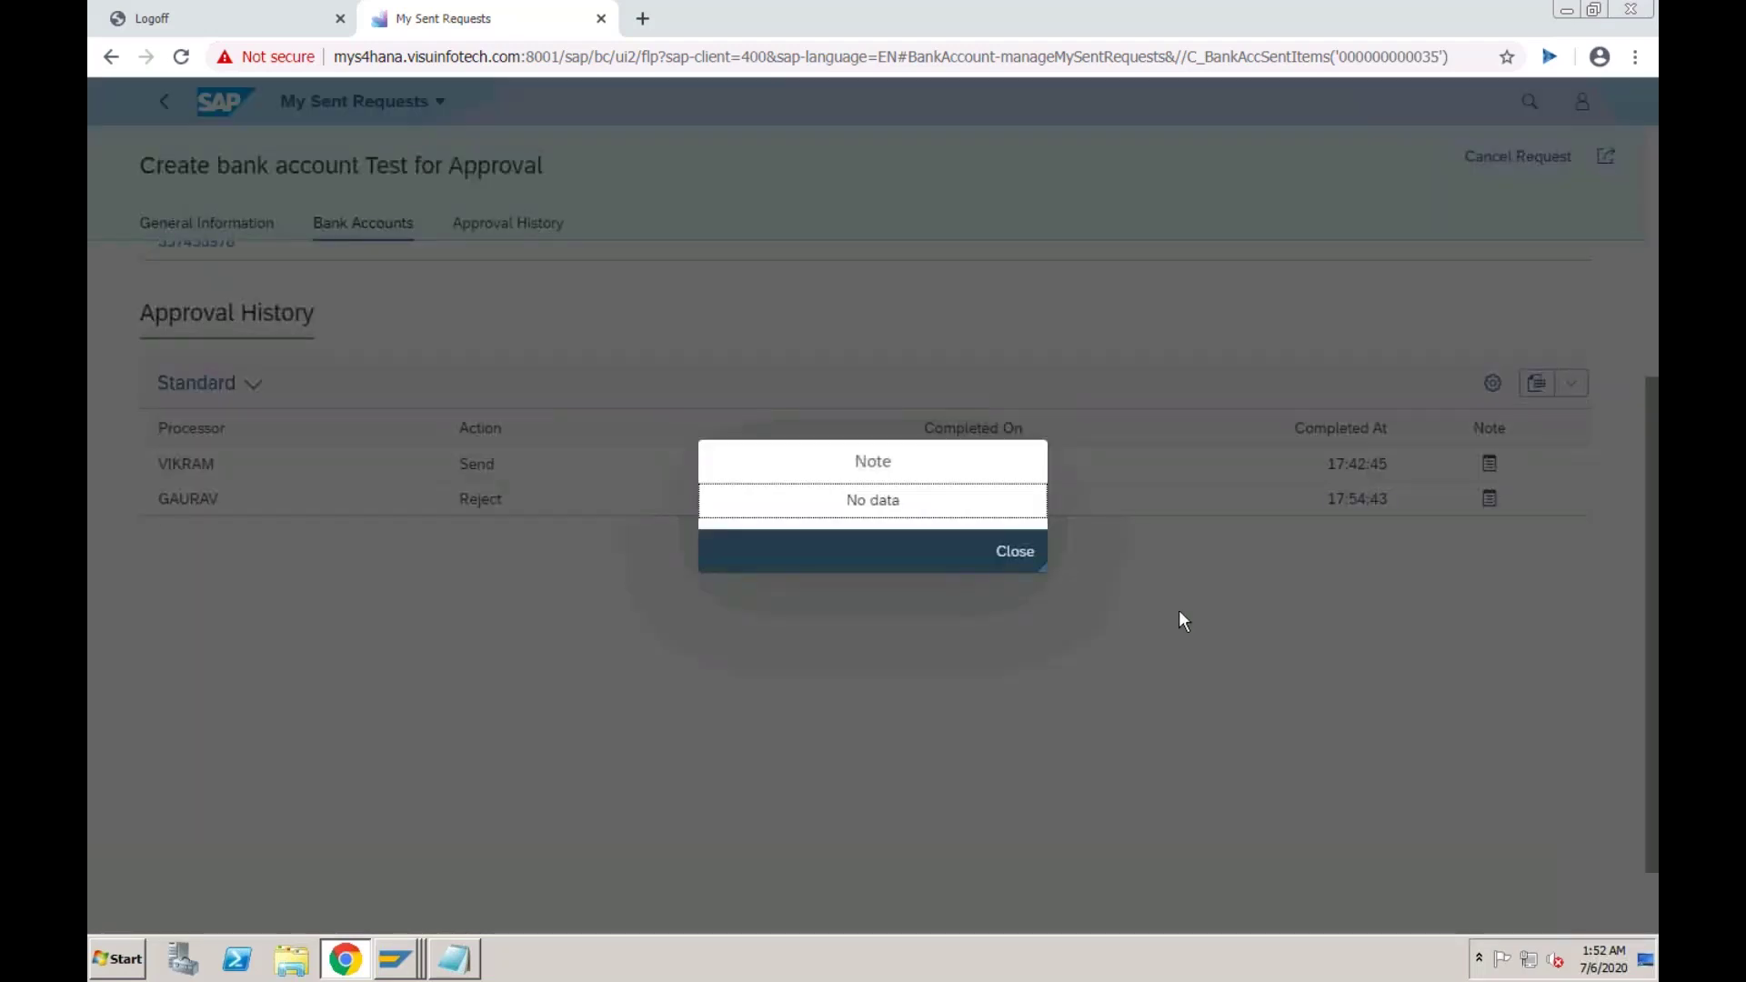
left_click(1012, 551)
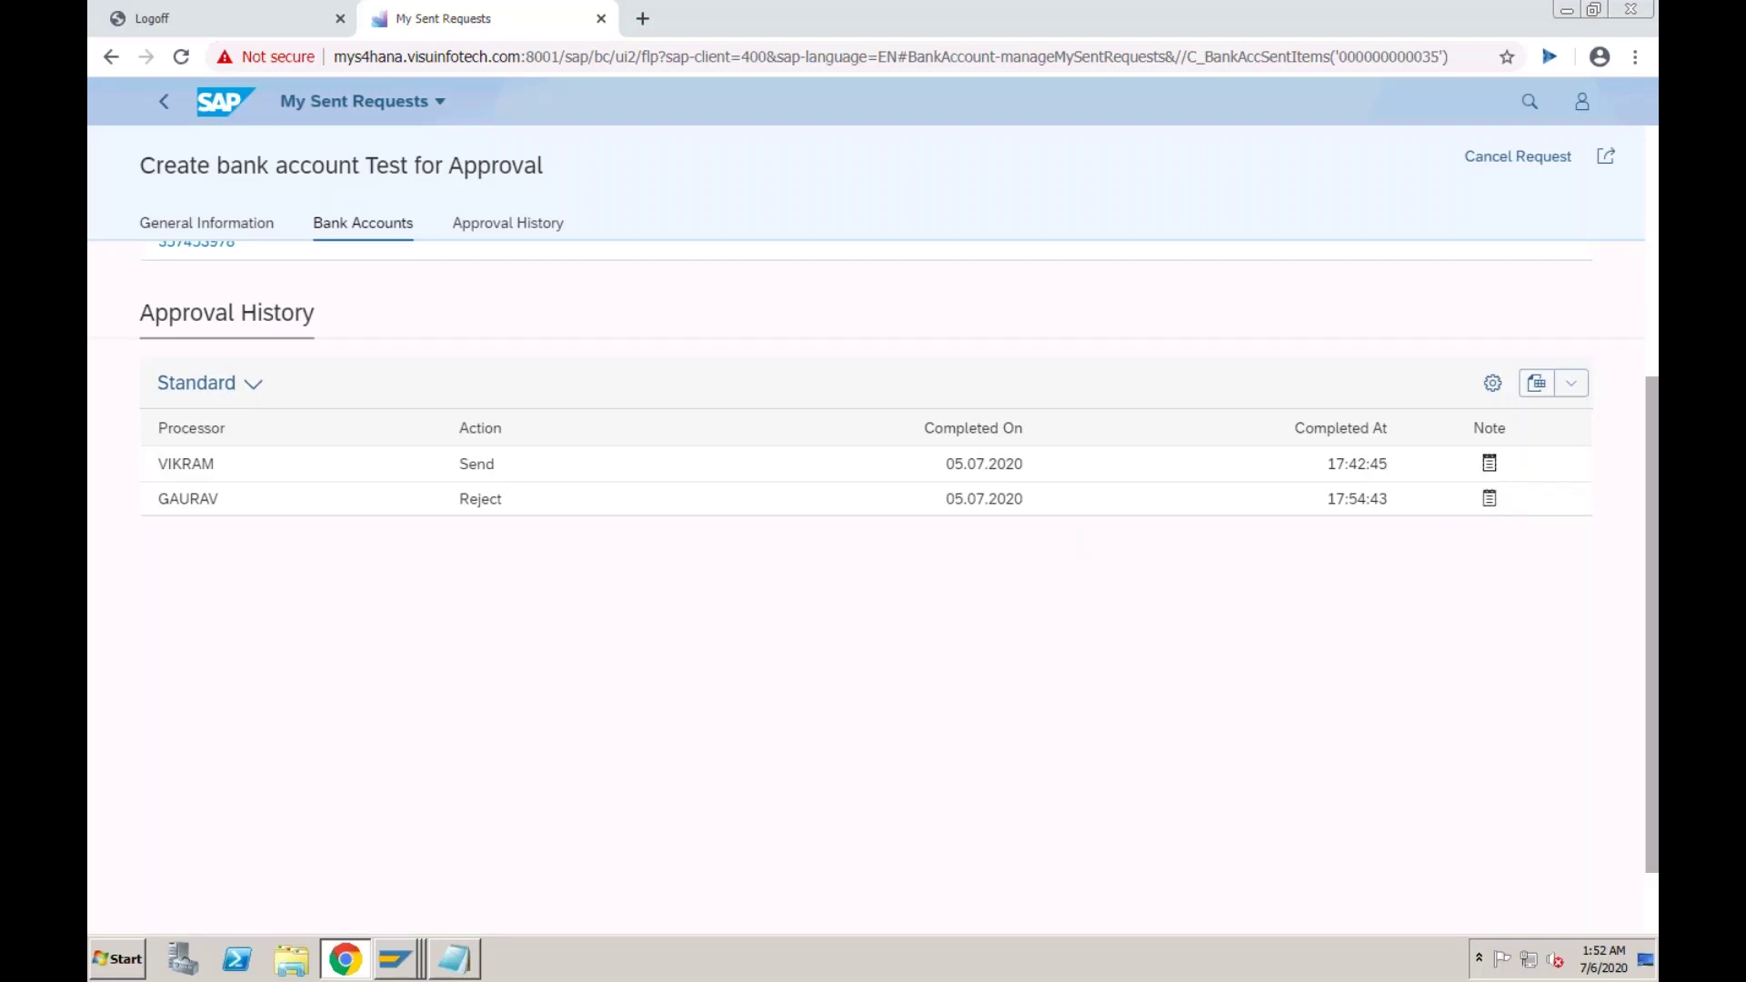
left_click(1490, 499)
left_click(1009, 551)
left_click(1489, 499)
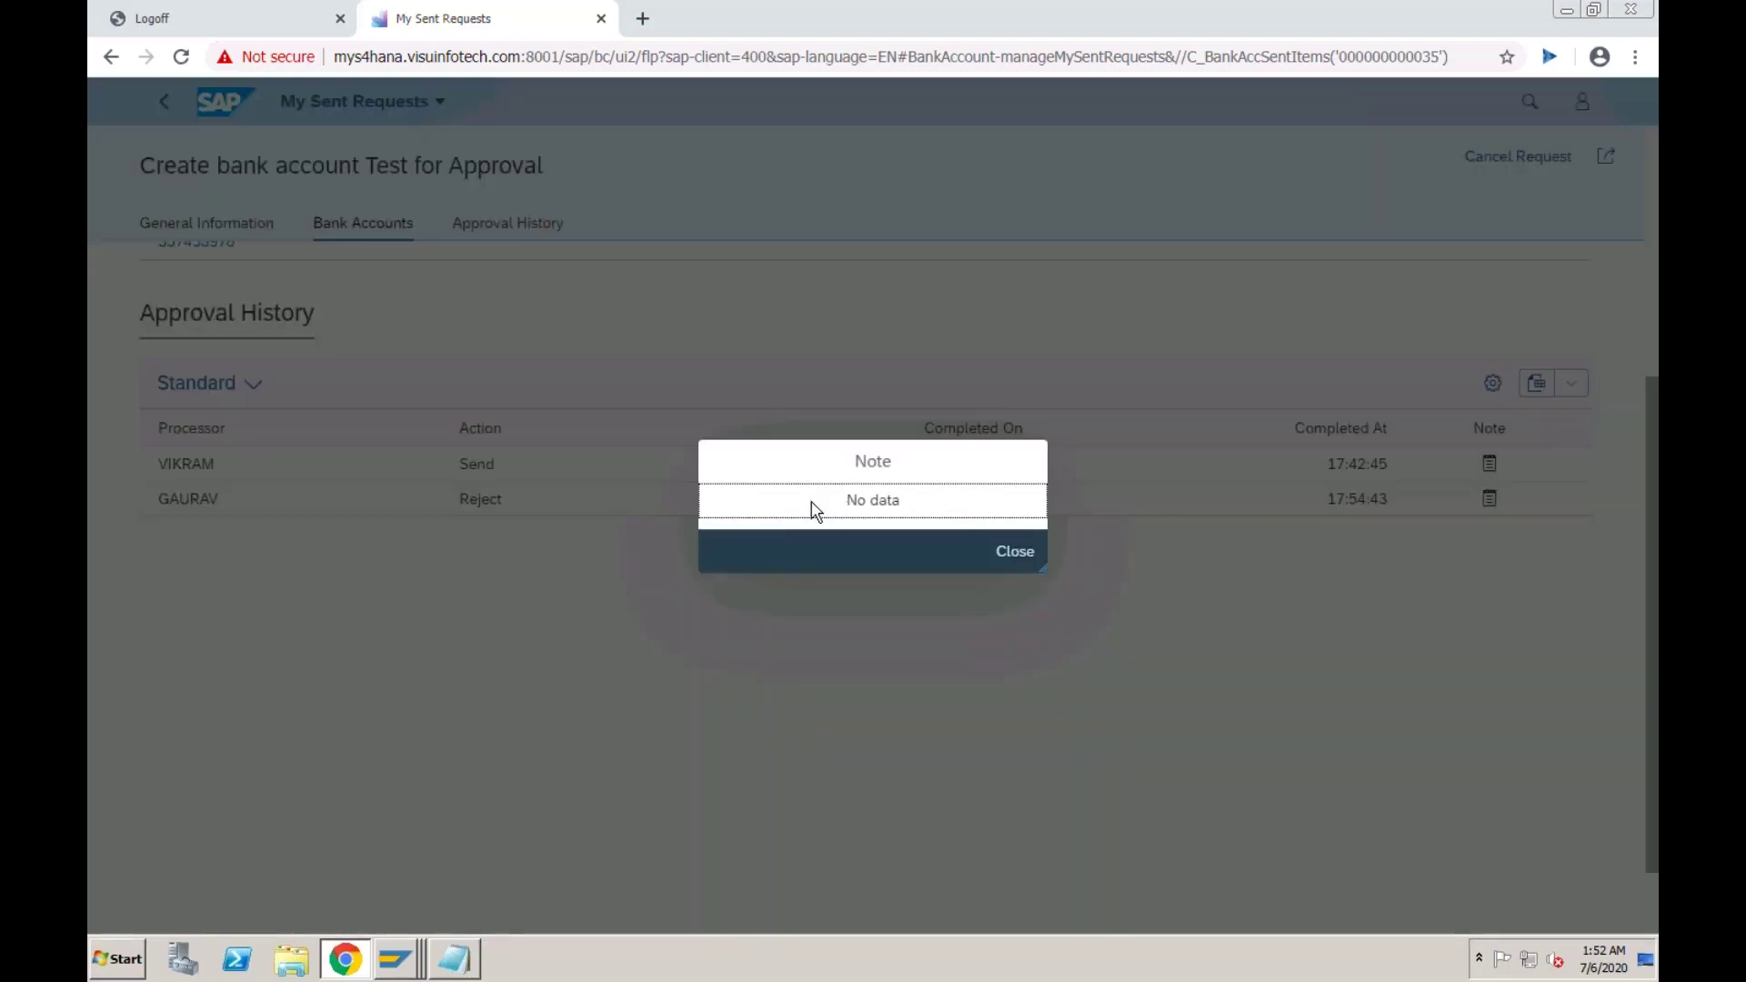
left_click(1023, 552)
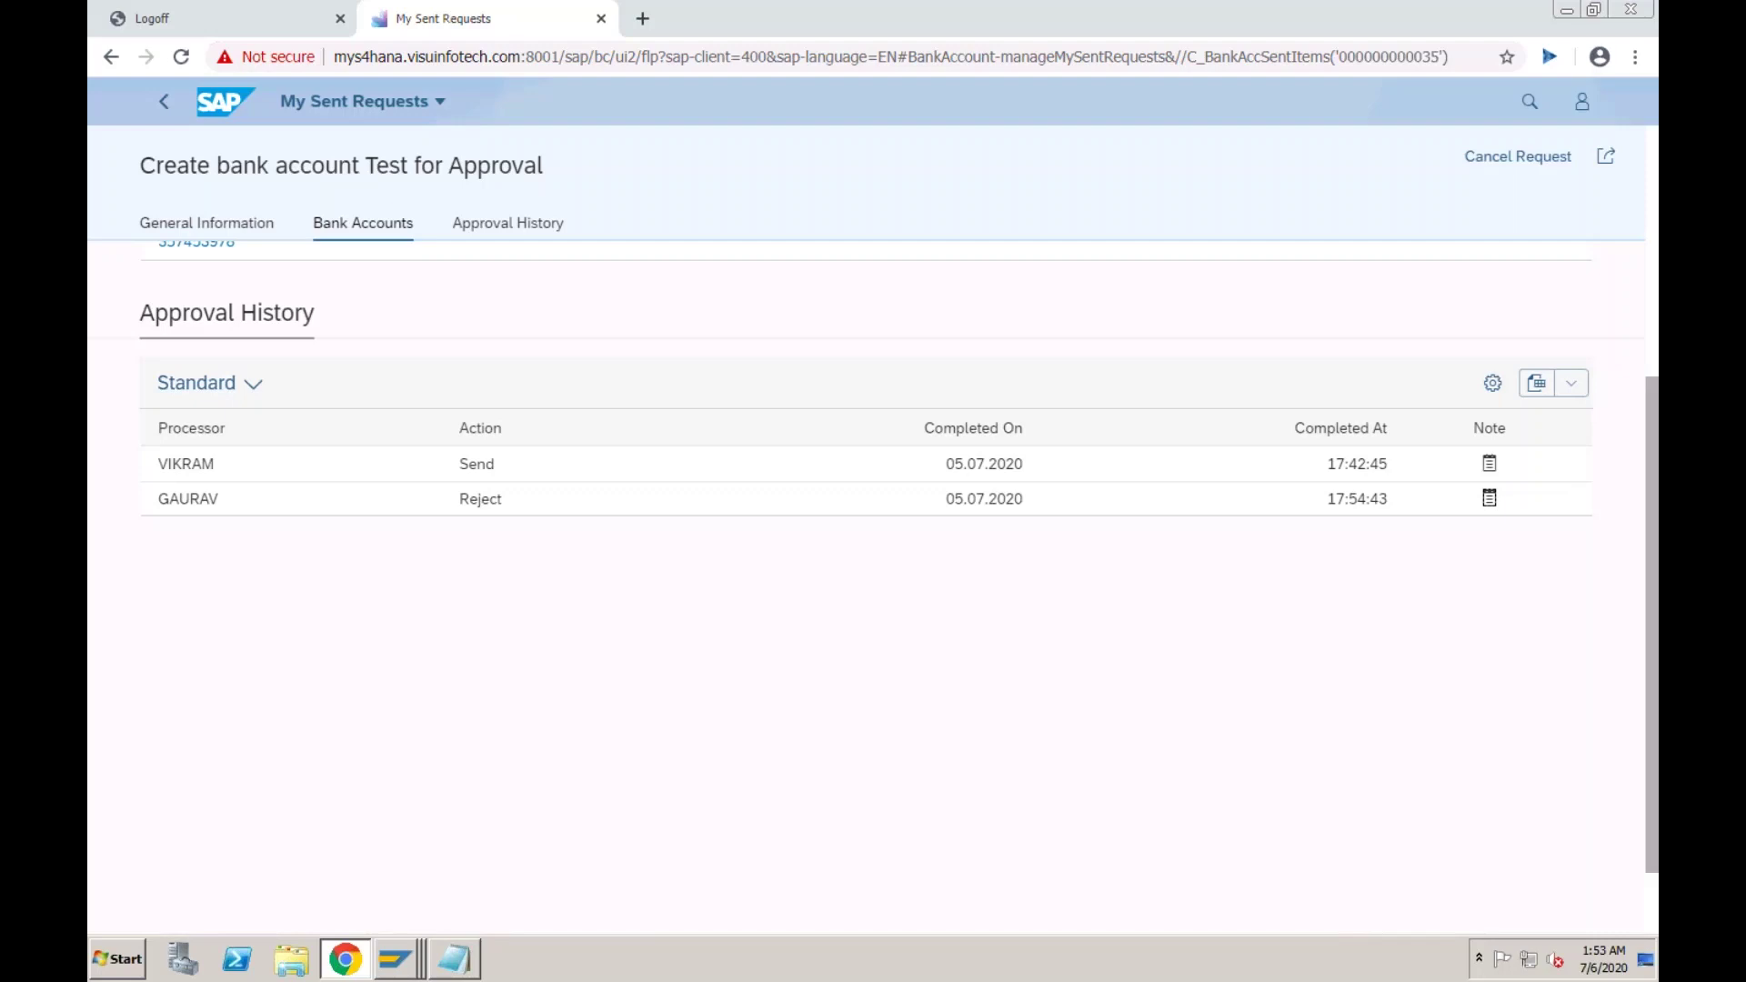
scroll(1653, 245, "up", 5)
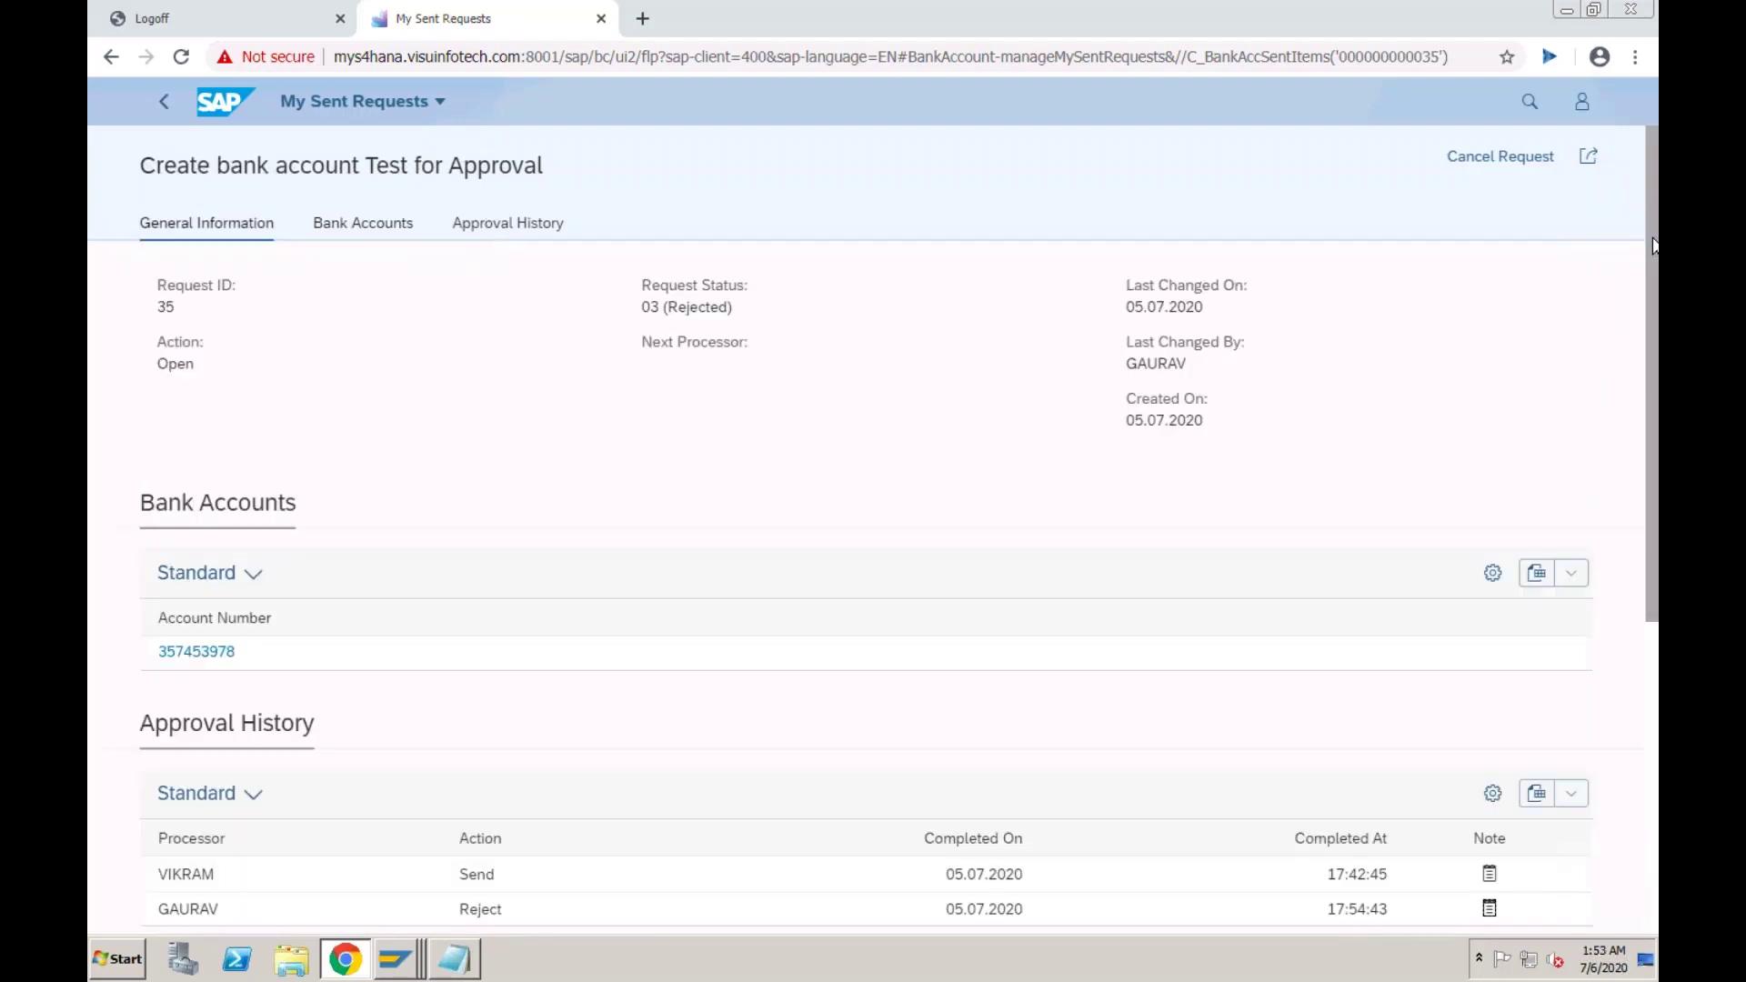
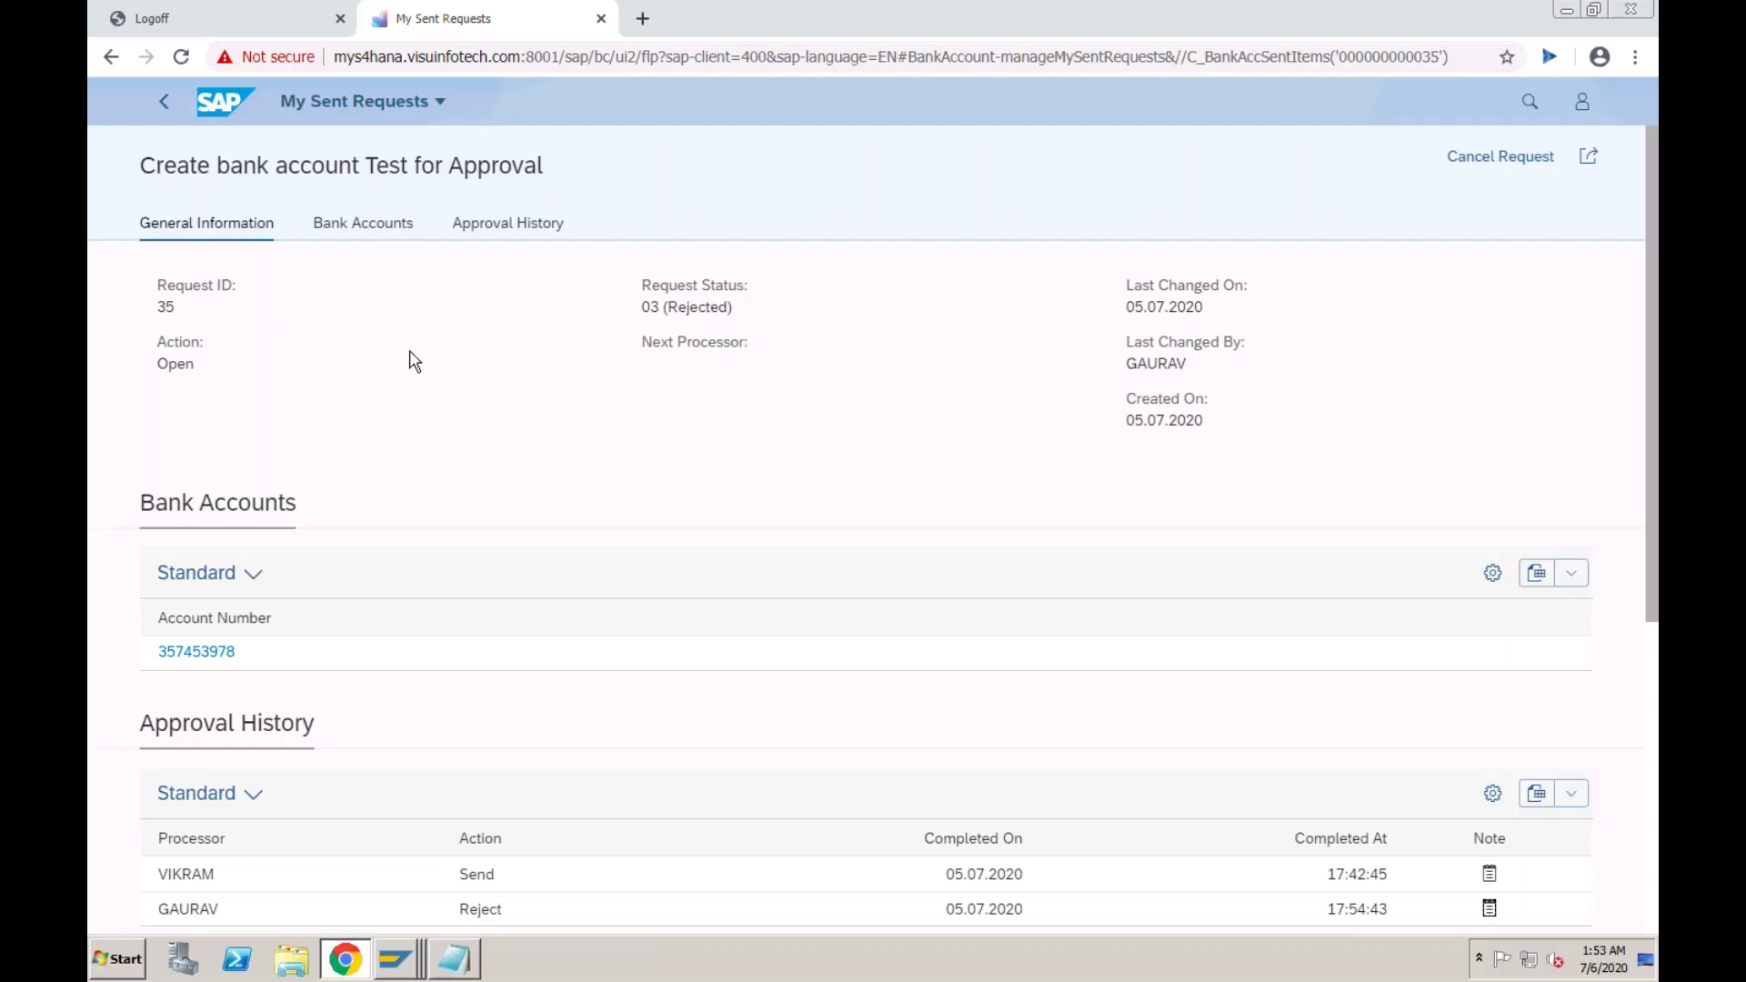
- Leave the rejected request and open Manage Bank Accounts from the launchpad home
left_click(163, 102)
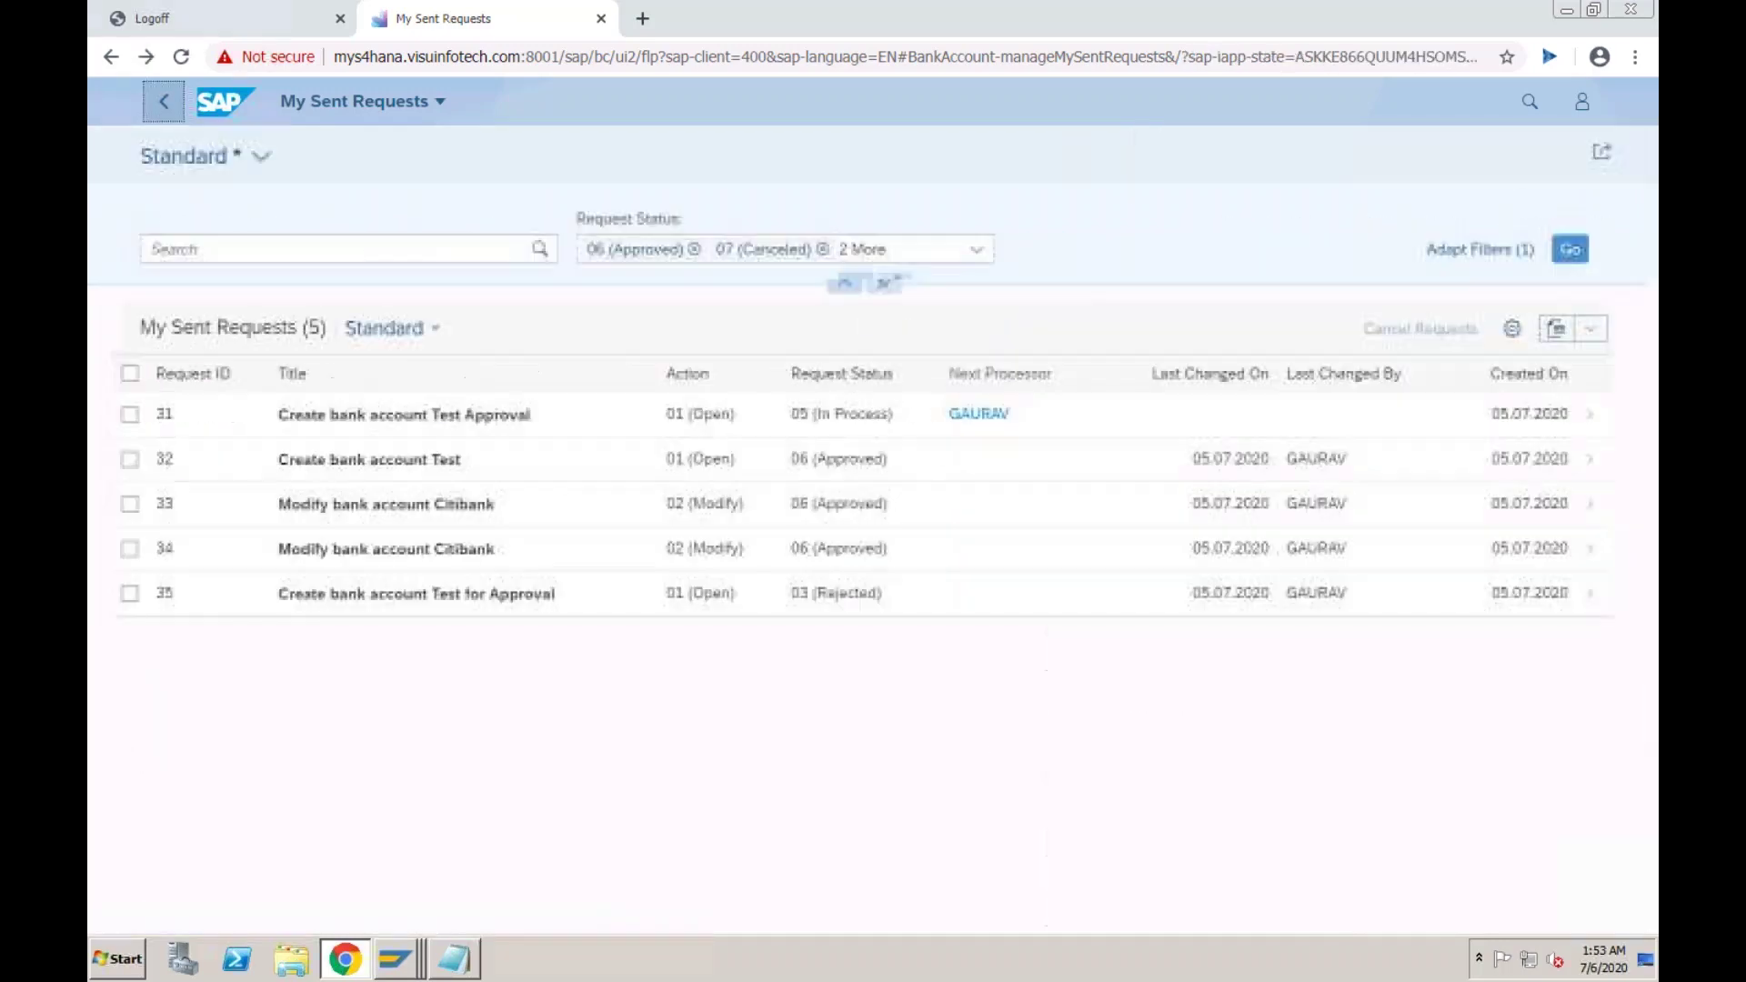
left_click(164, 101)
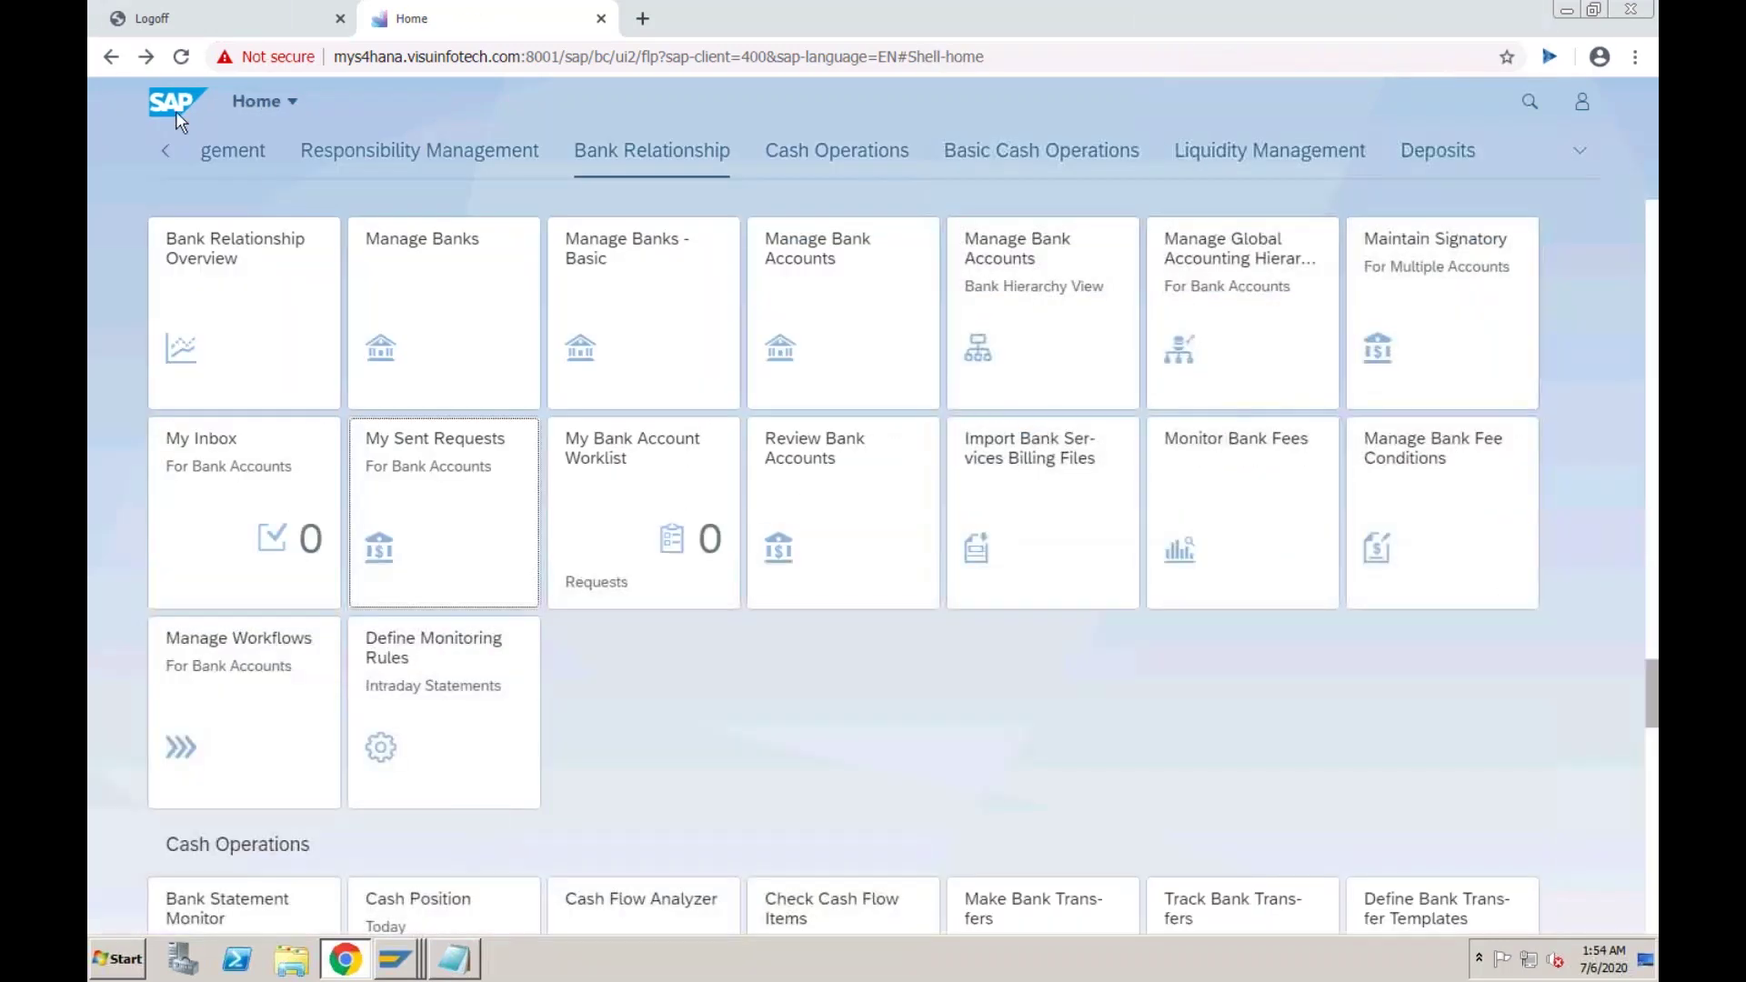
left_click(864, 315)
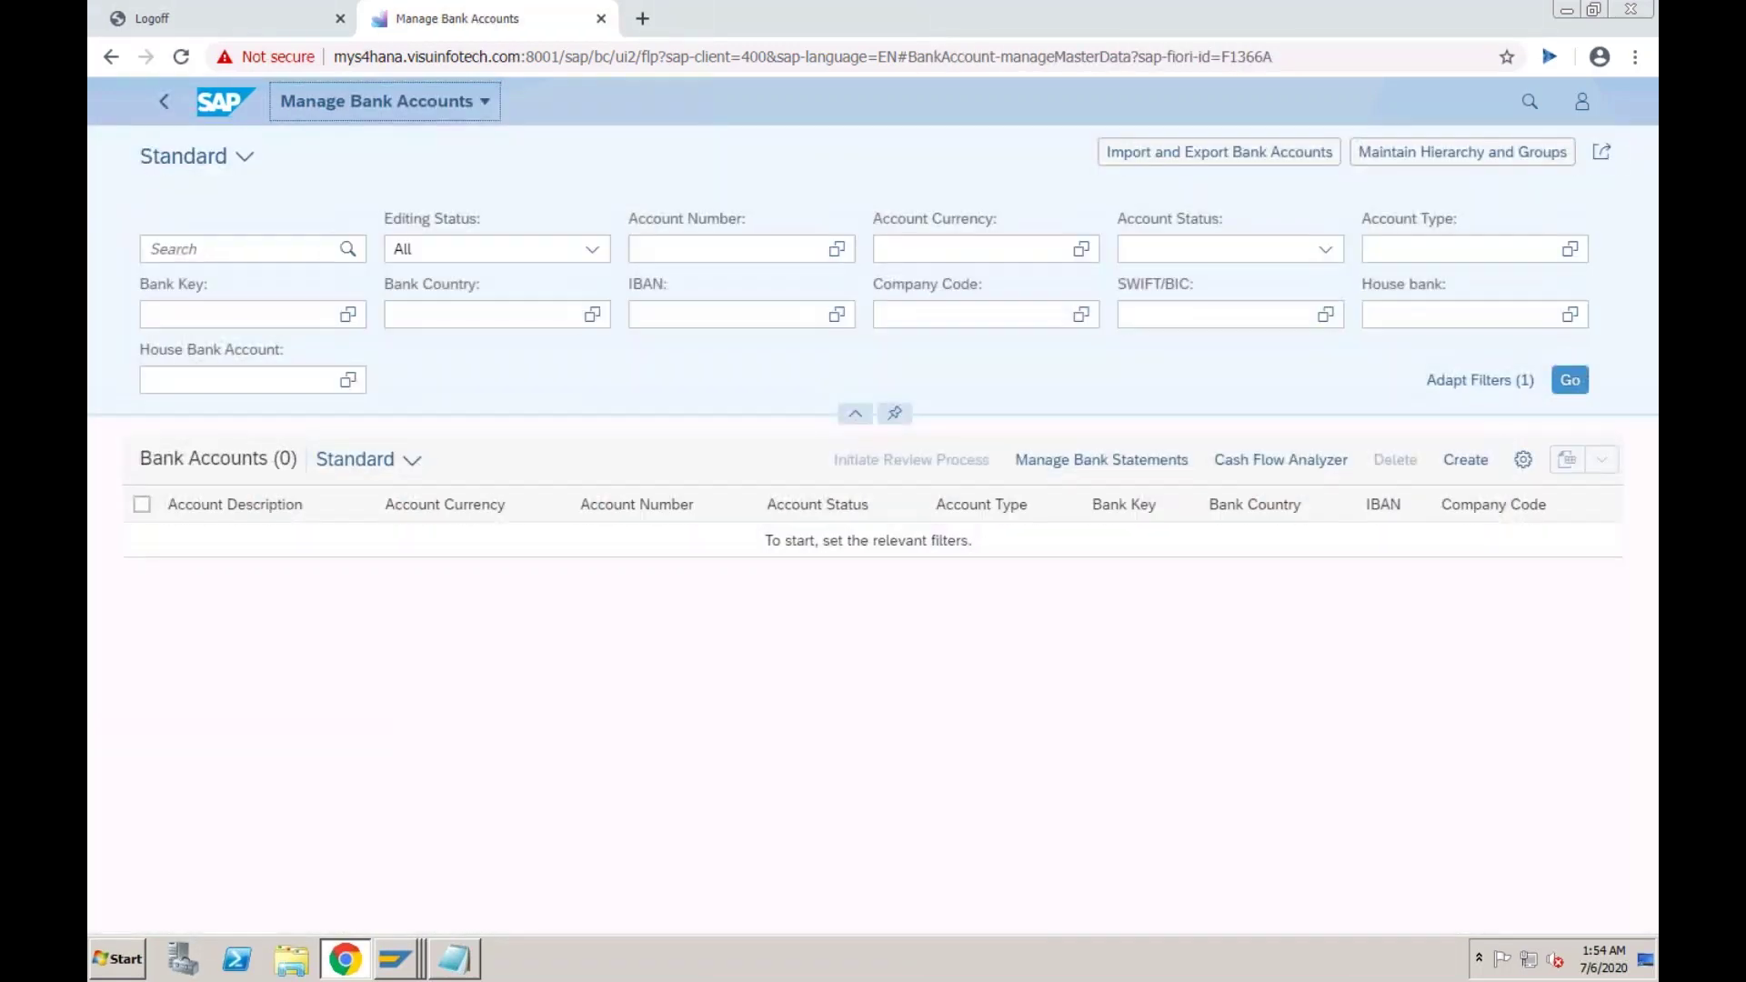
- Filter bank accounts by company code FSCM and open the Test for Approval account
left_click(972, 322)
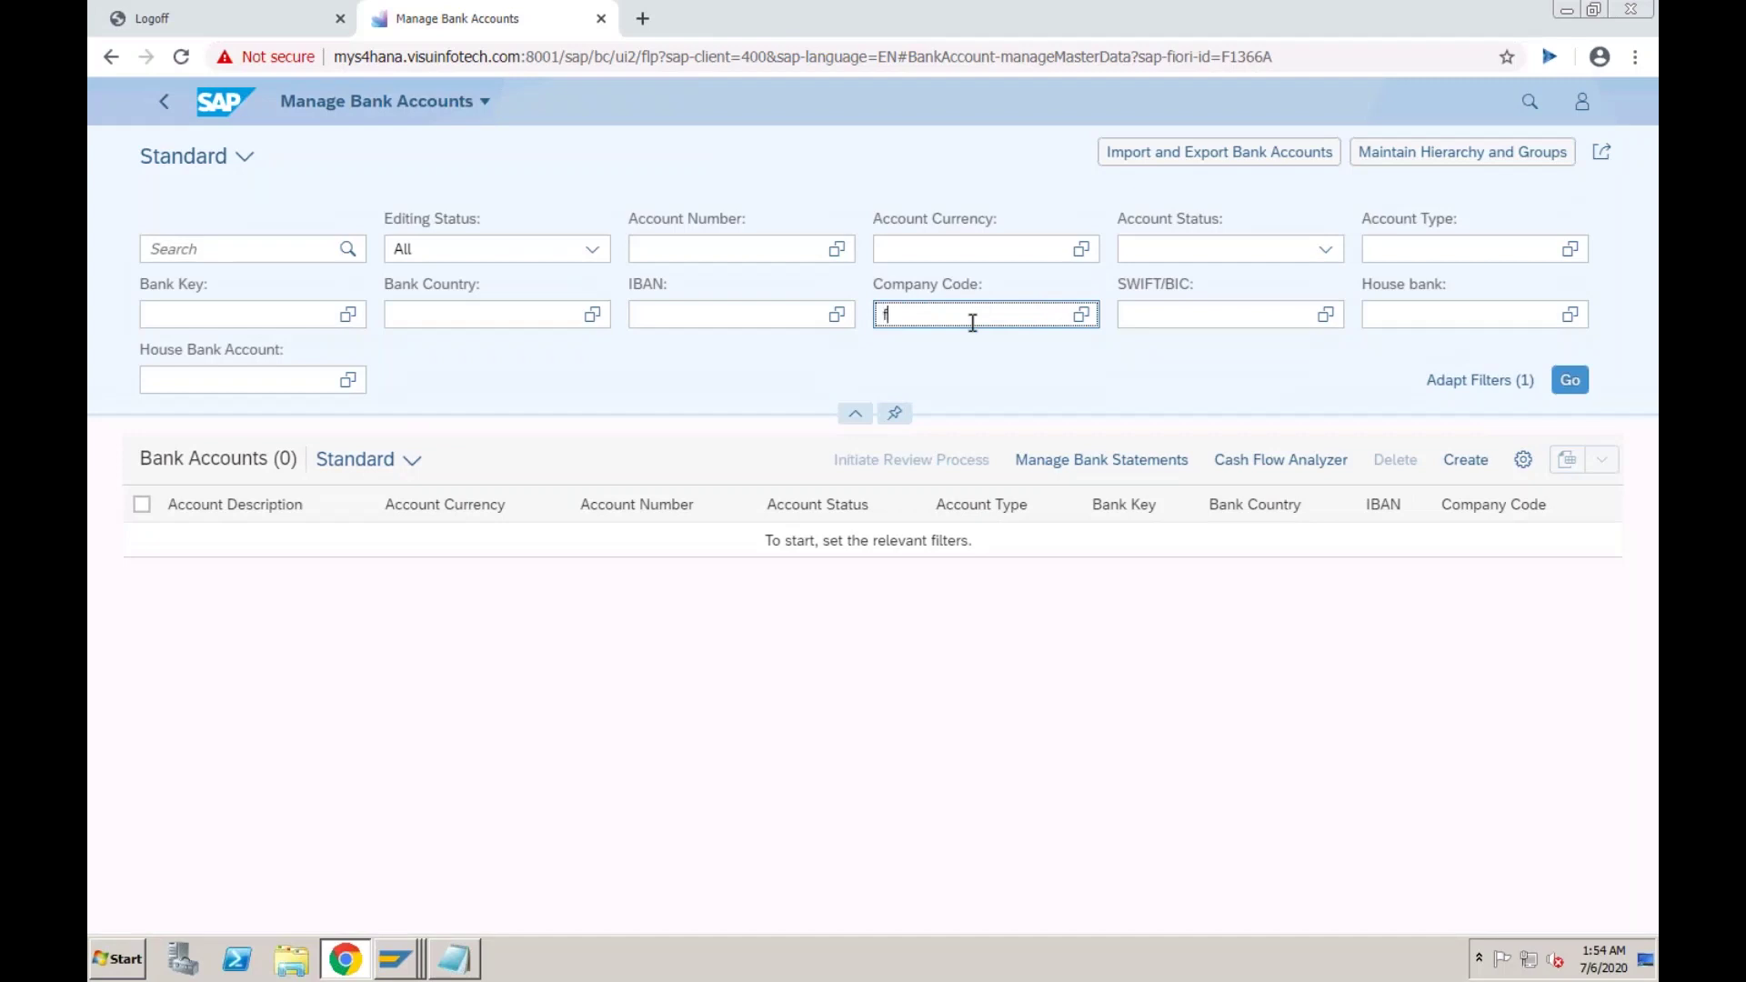
type("fscm")
key("Return")
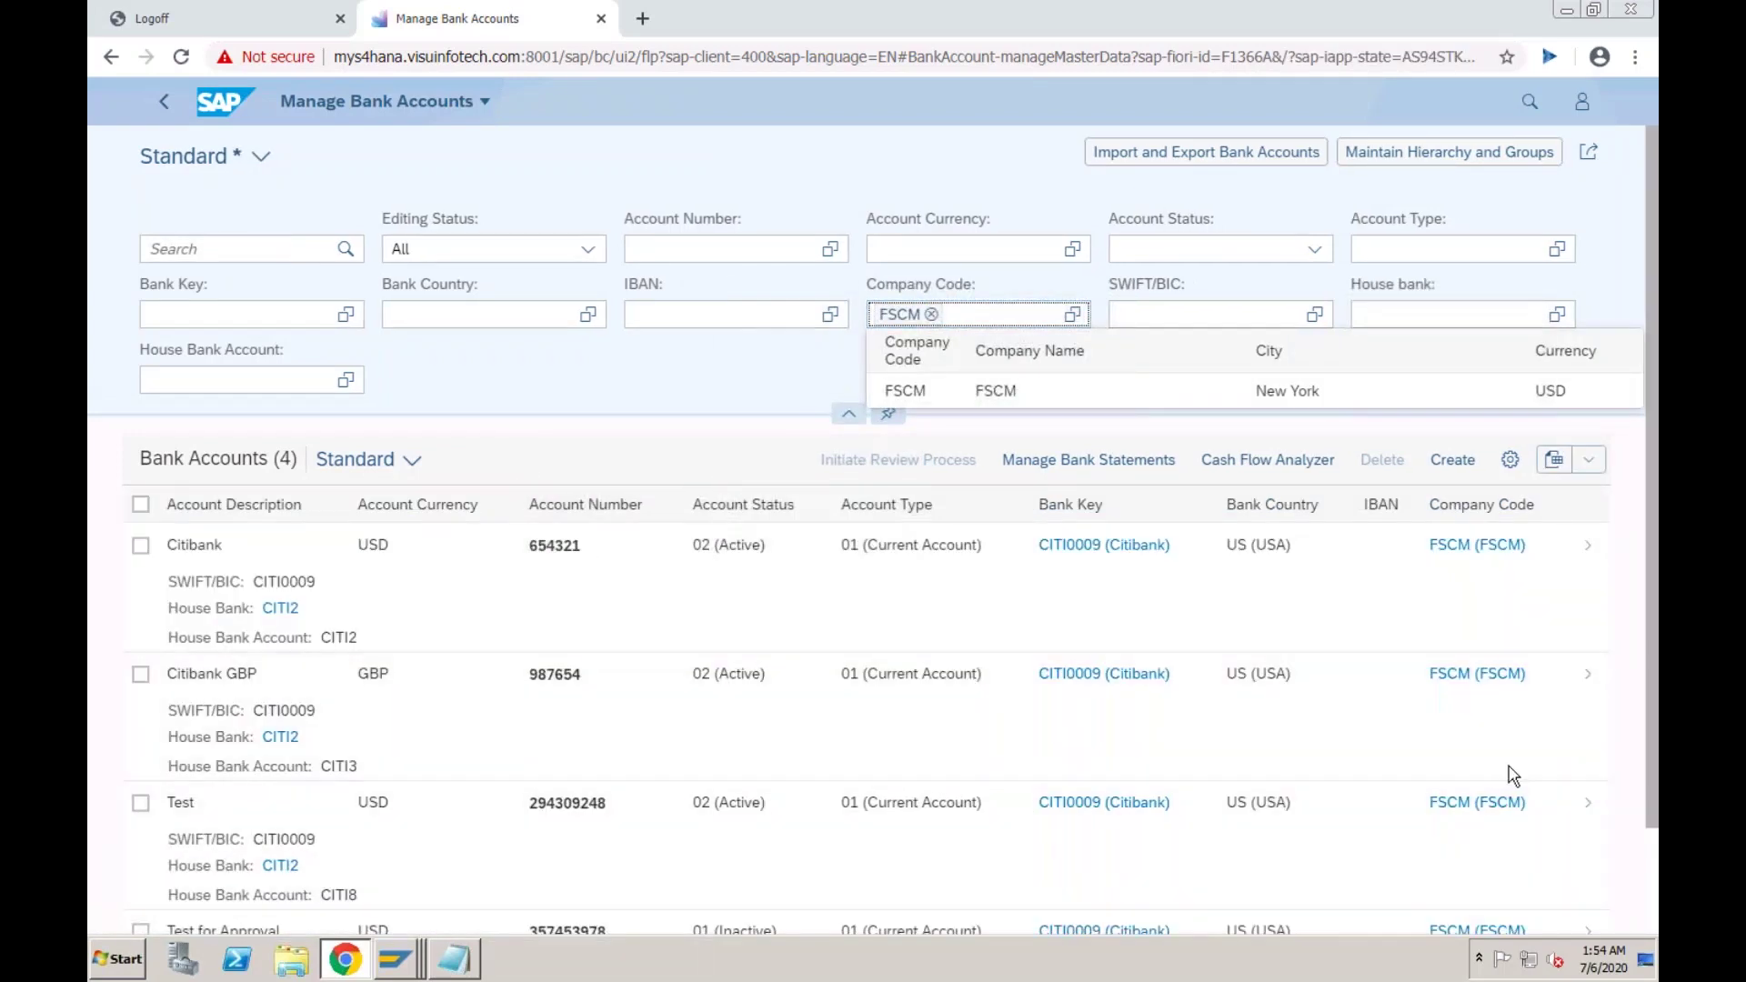
scroll(1653, 858, "down", 2)
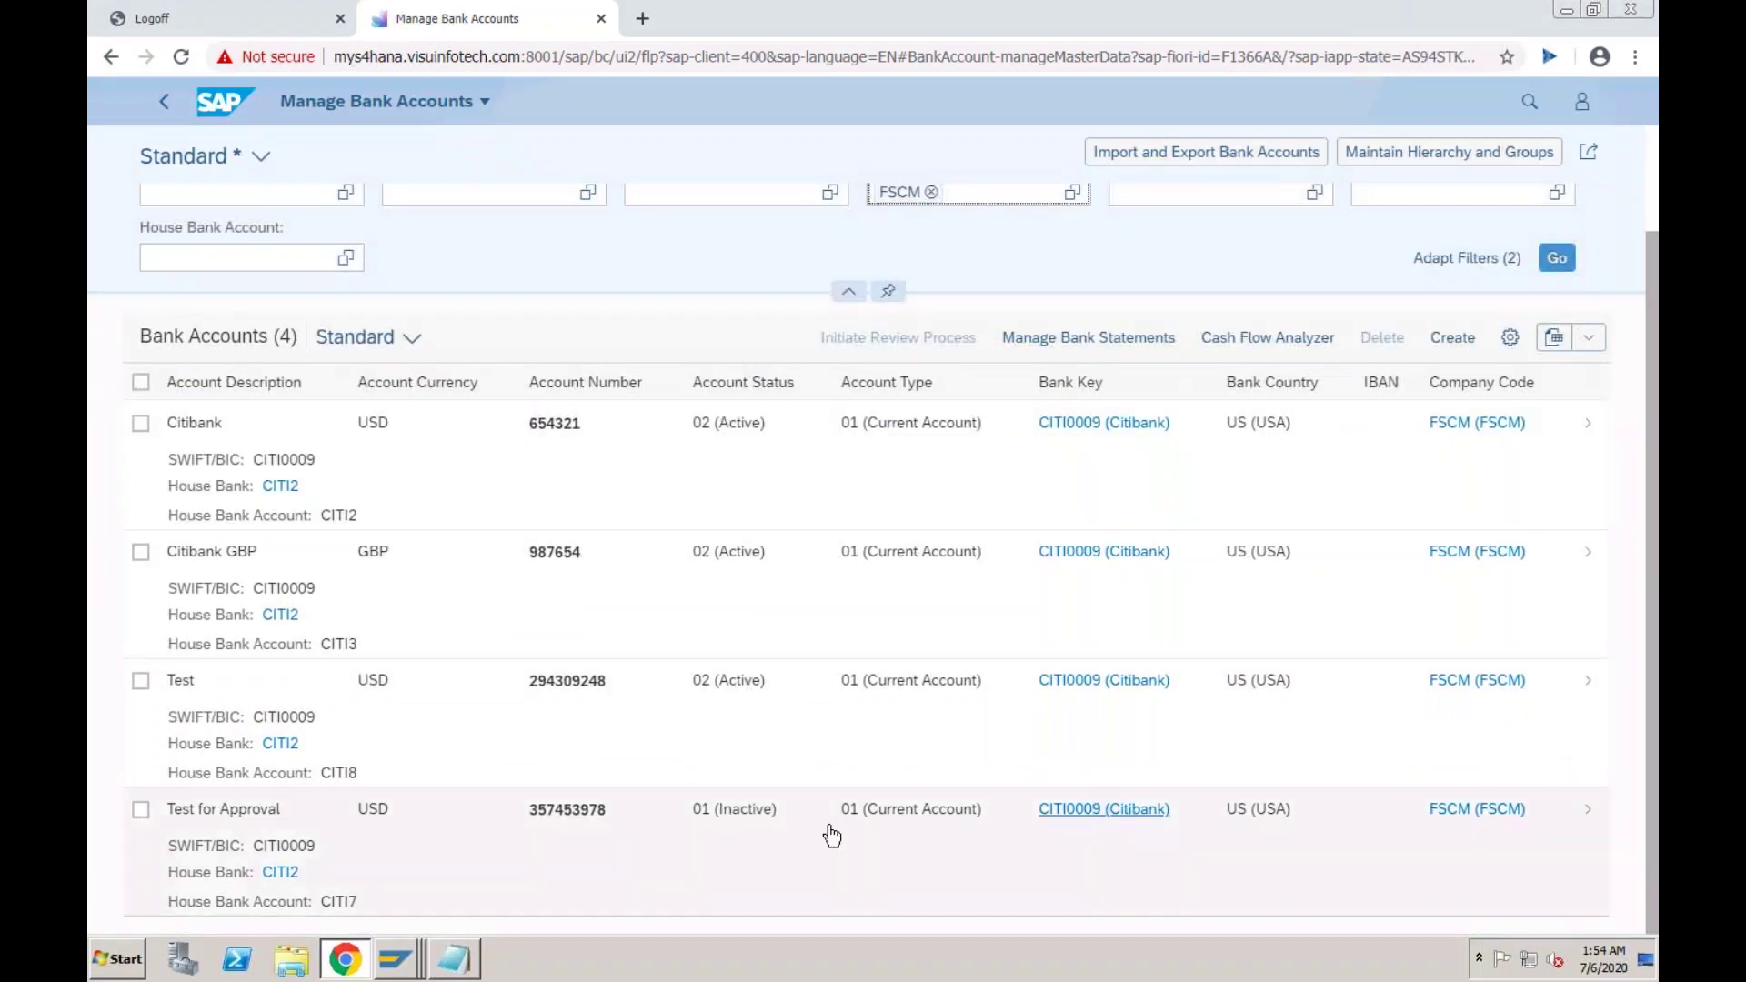
left_click(740, 847)
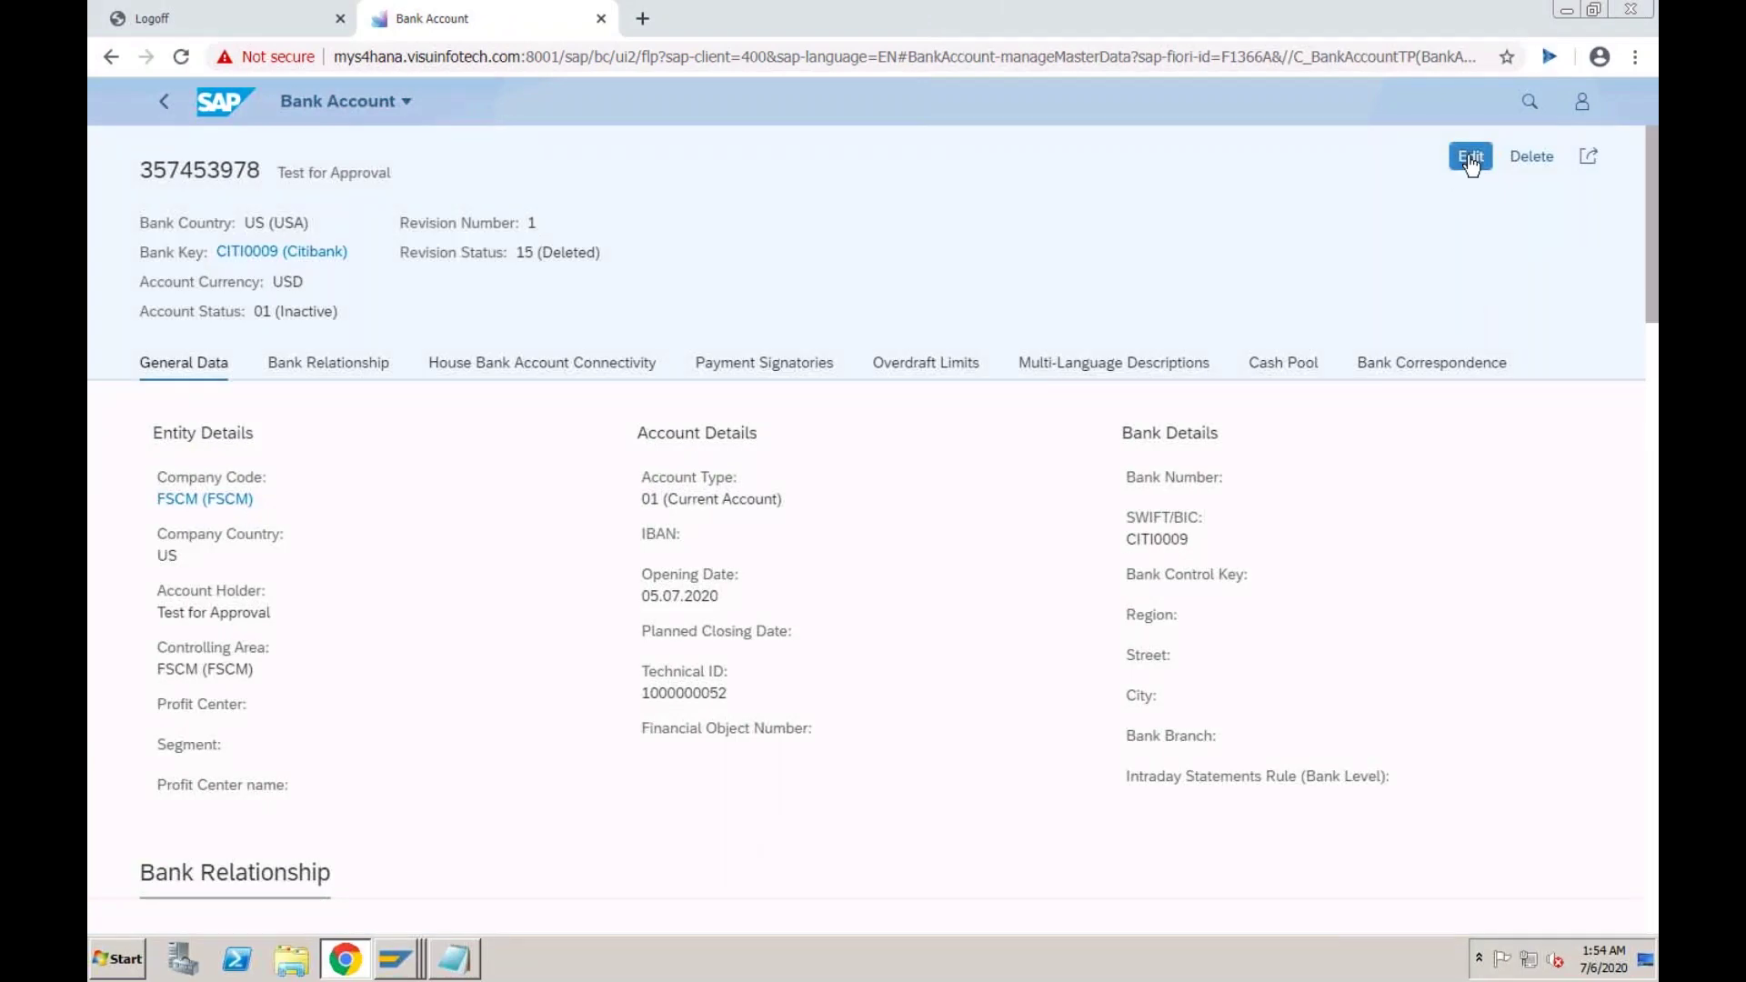
left_click(1467, 156)
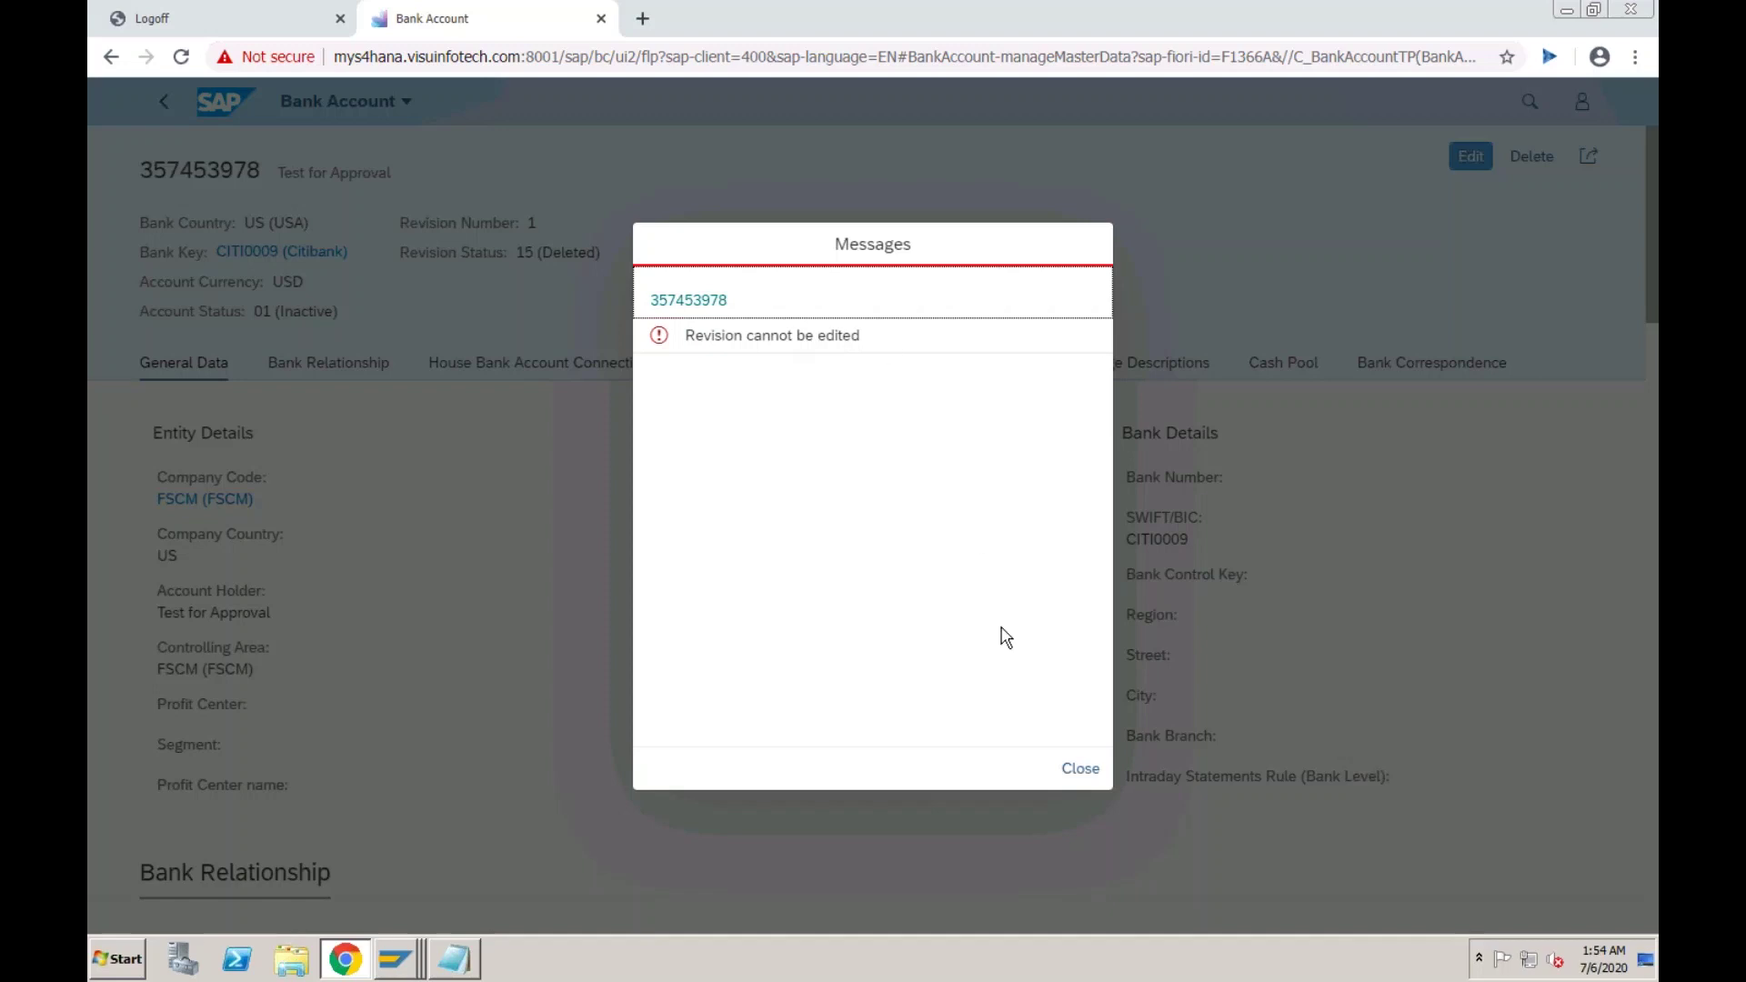
left_click(1075, 770)
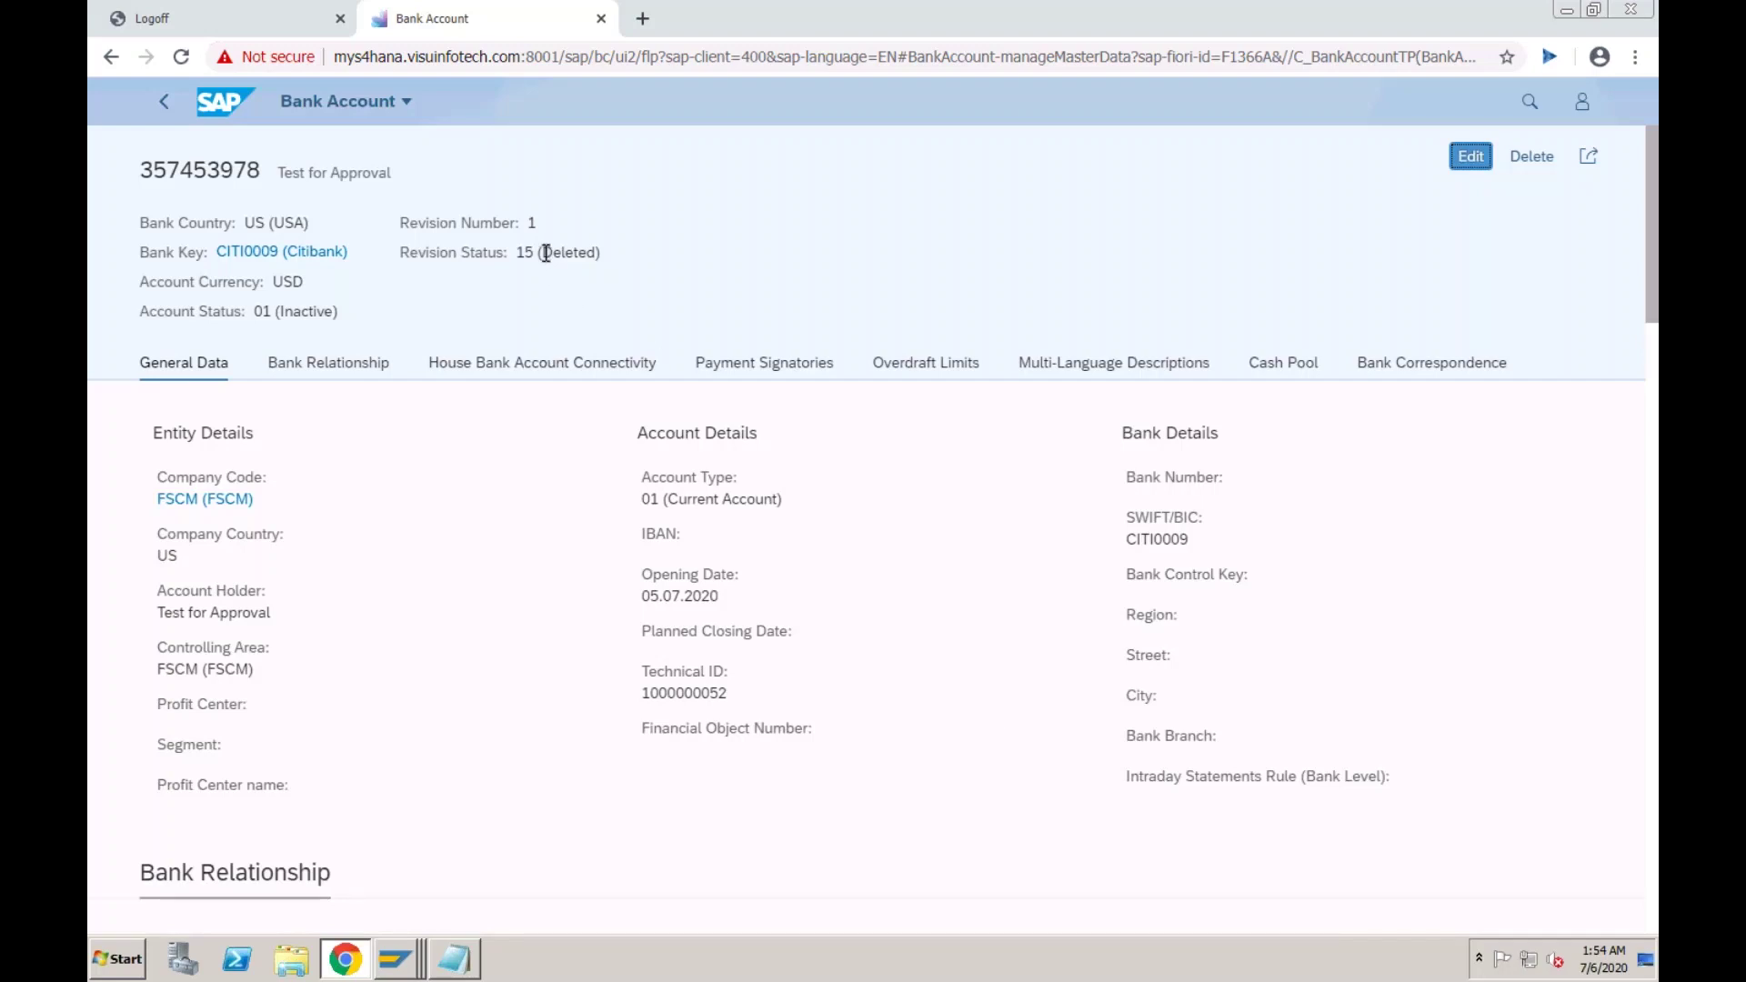
left_click_drag(544, 253, 596, 253)
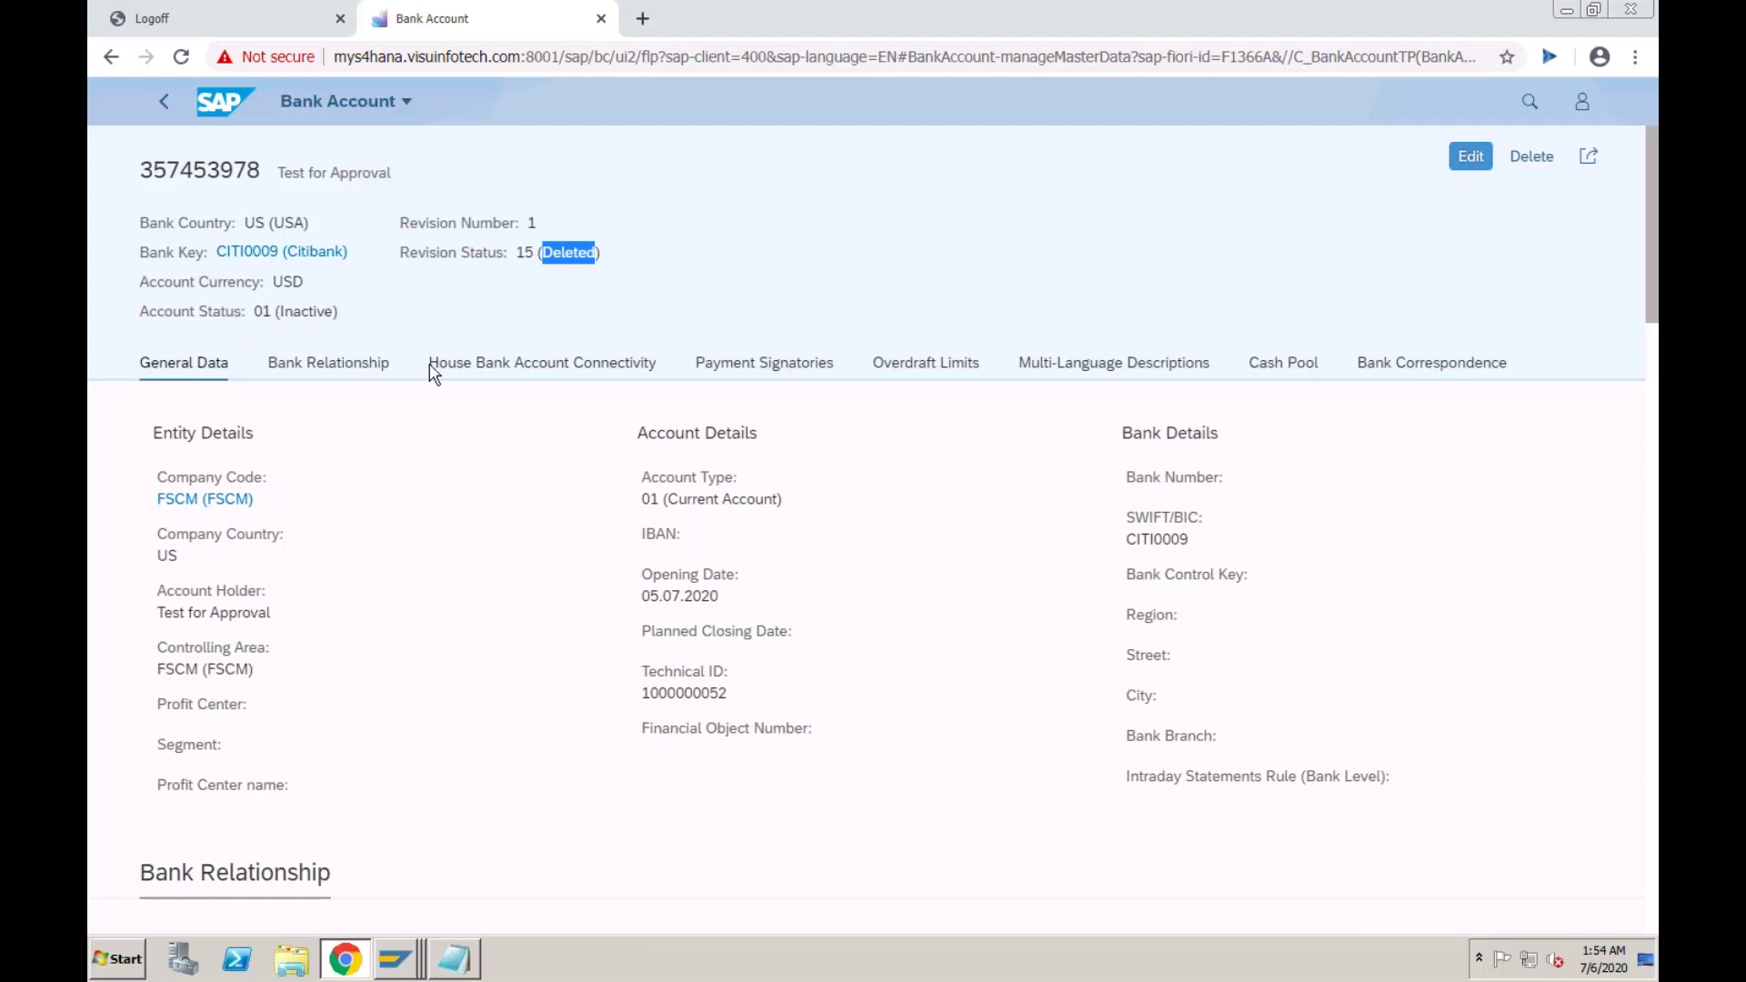
left_click(163, 101)
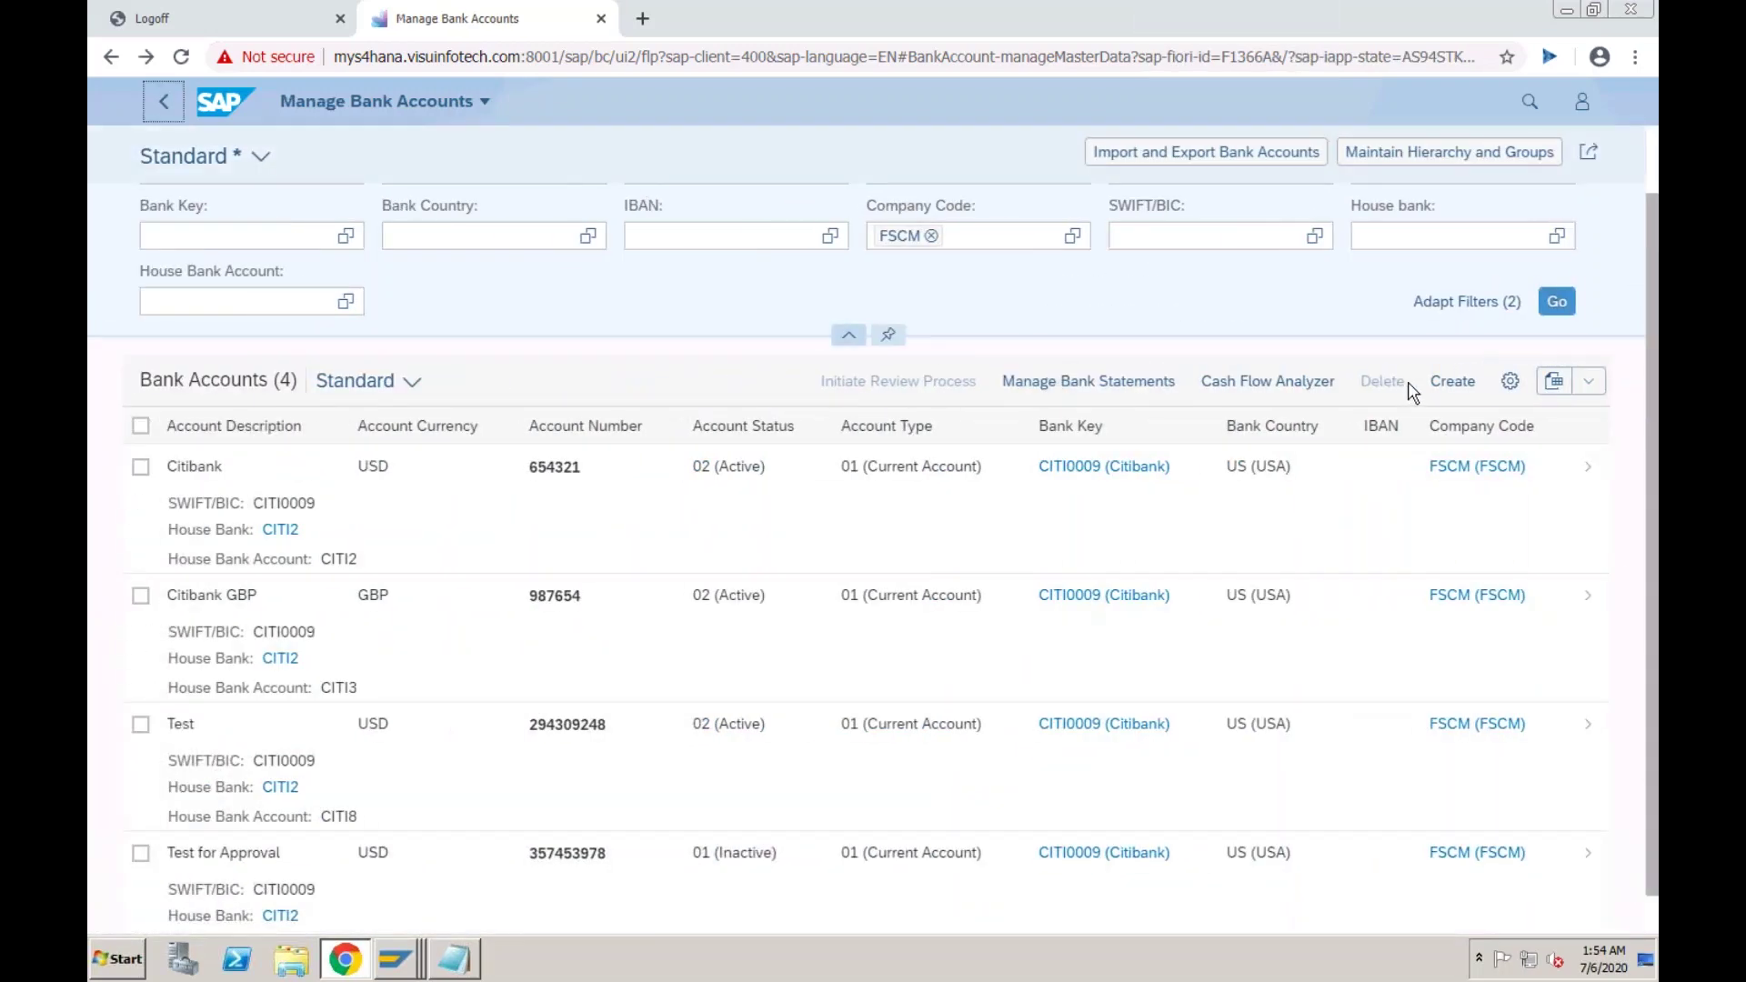
- Start a new bank account with its account number, description Test, country US and bank key CITI0009
left_click(1449, 386)
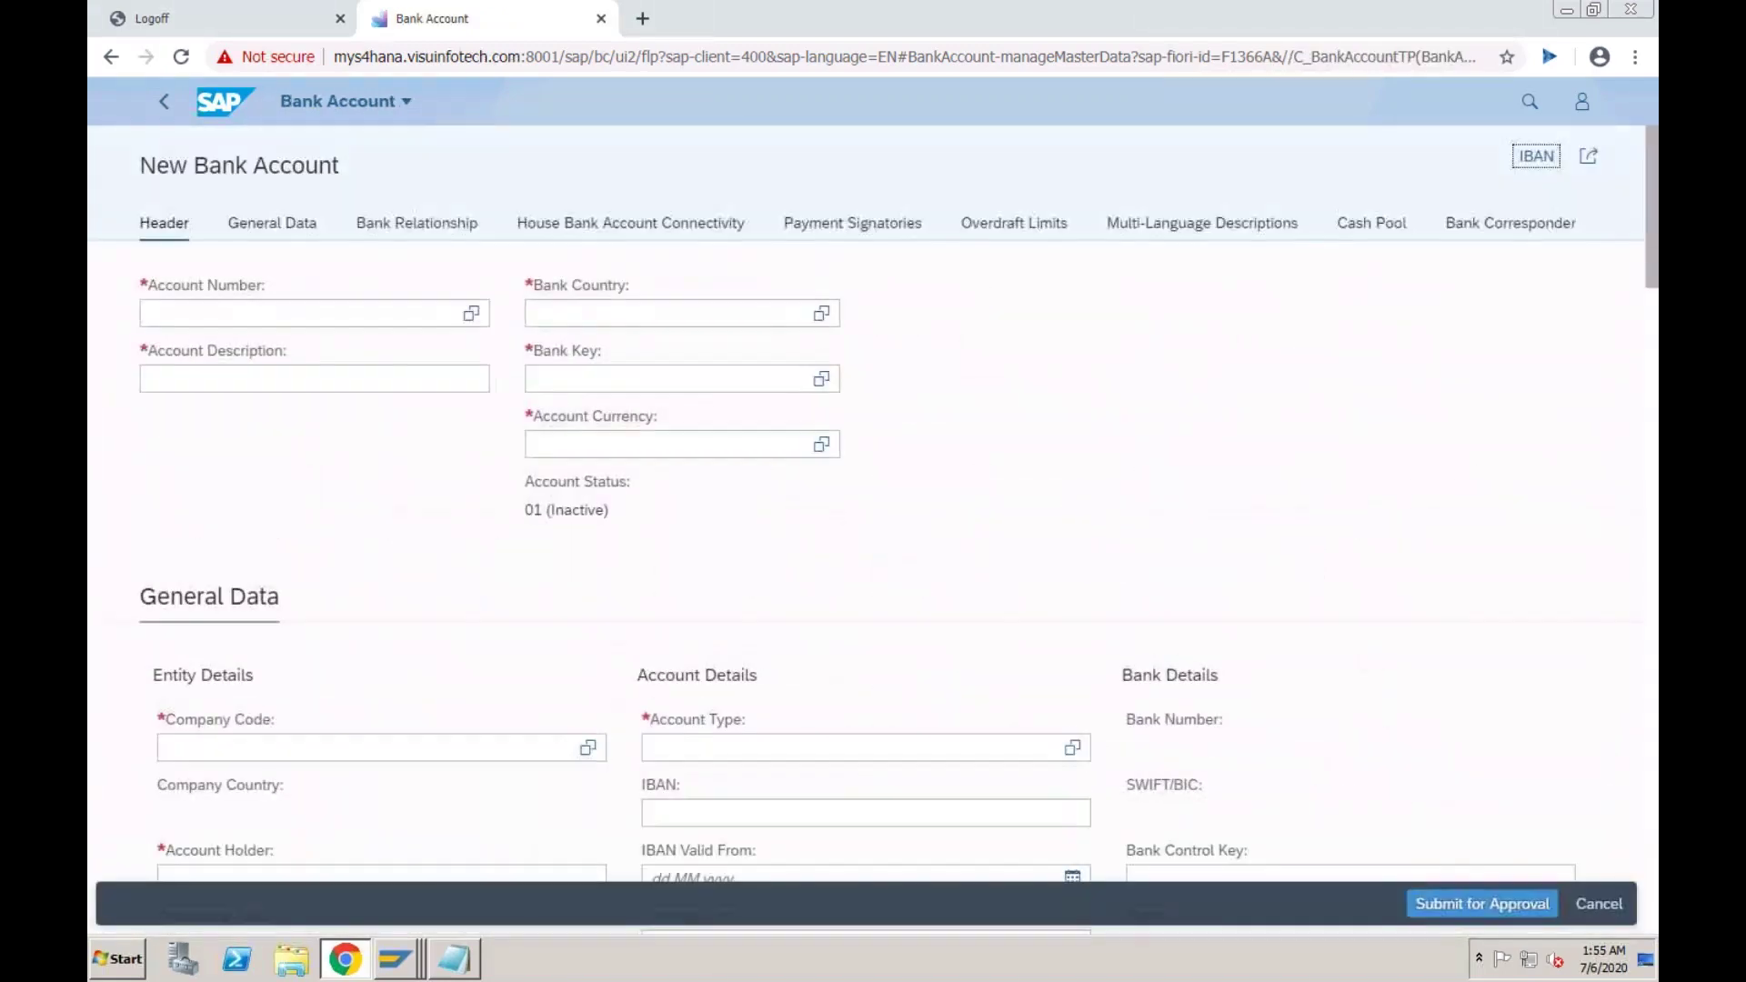
left_click(287, 316)
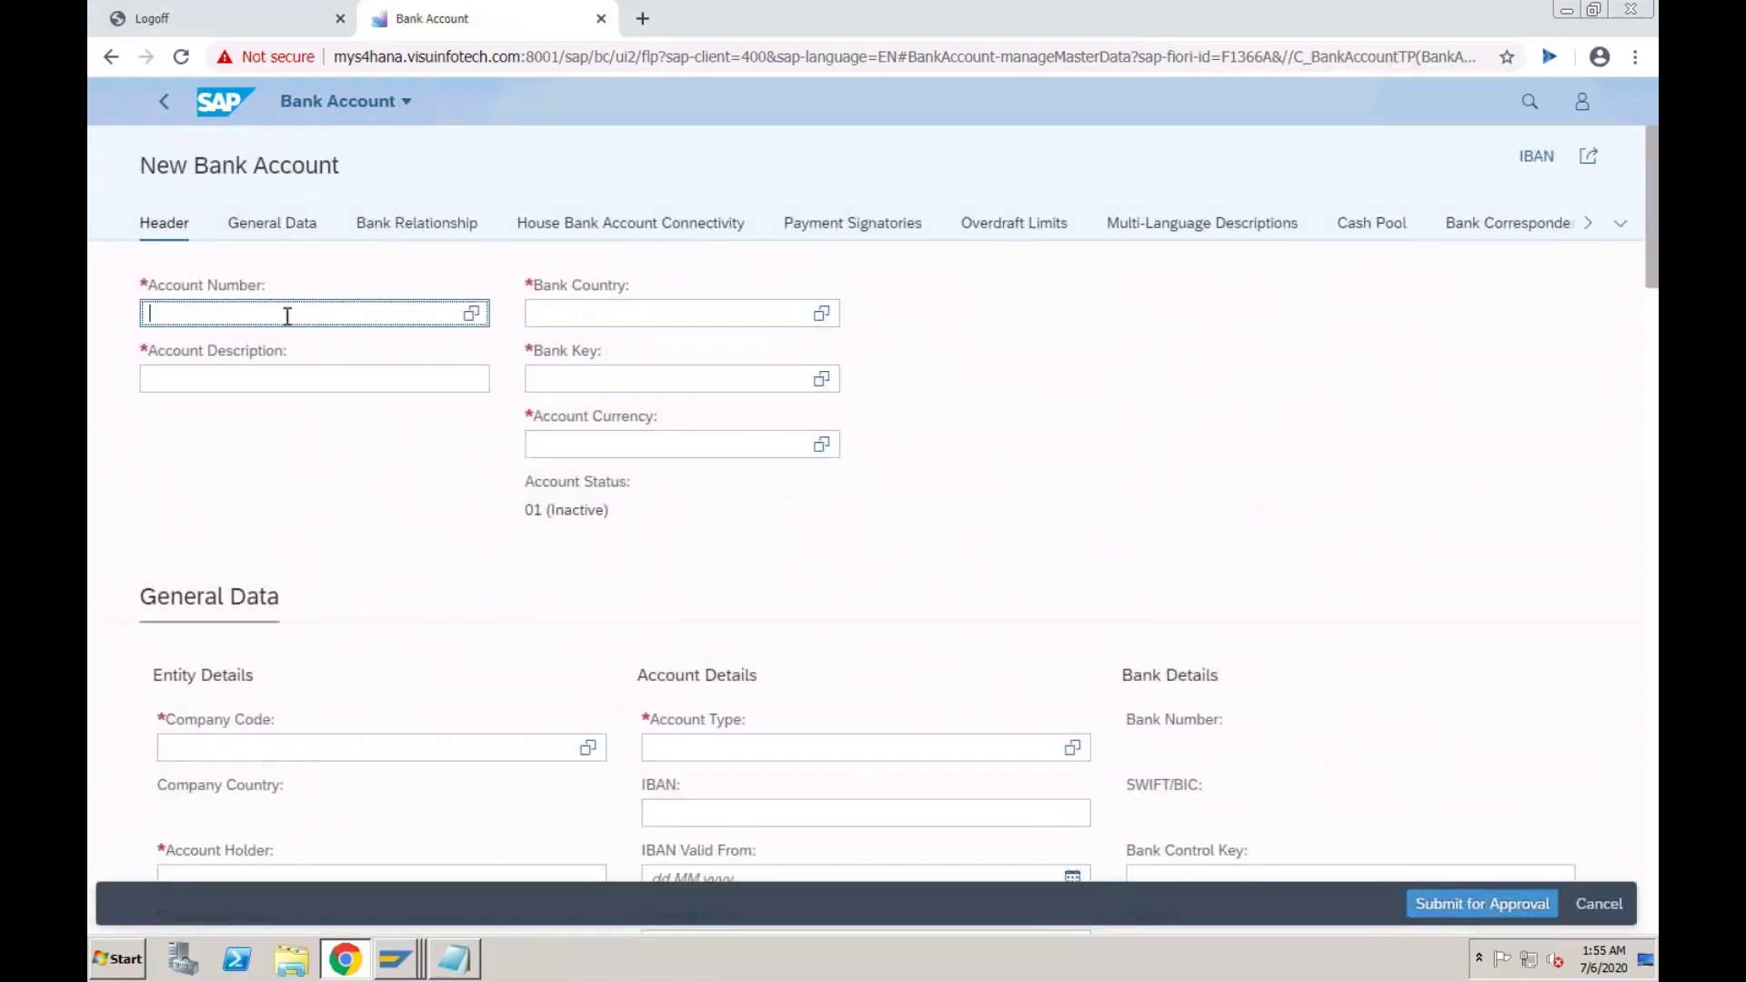
type("35345")
left_click(261, 368)
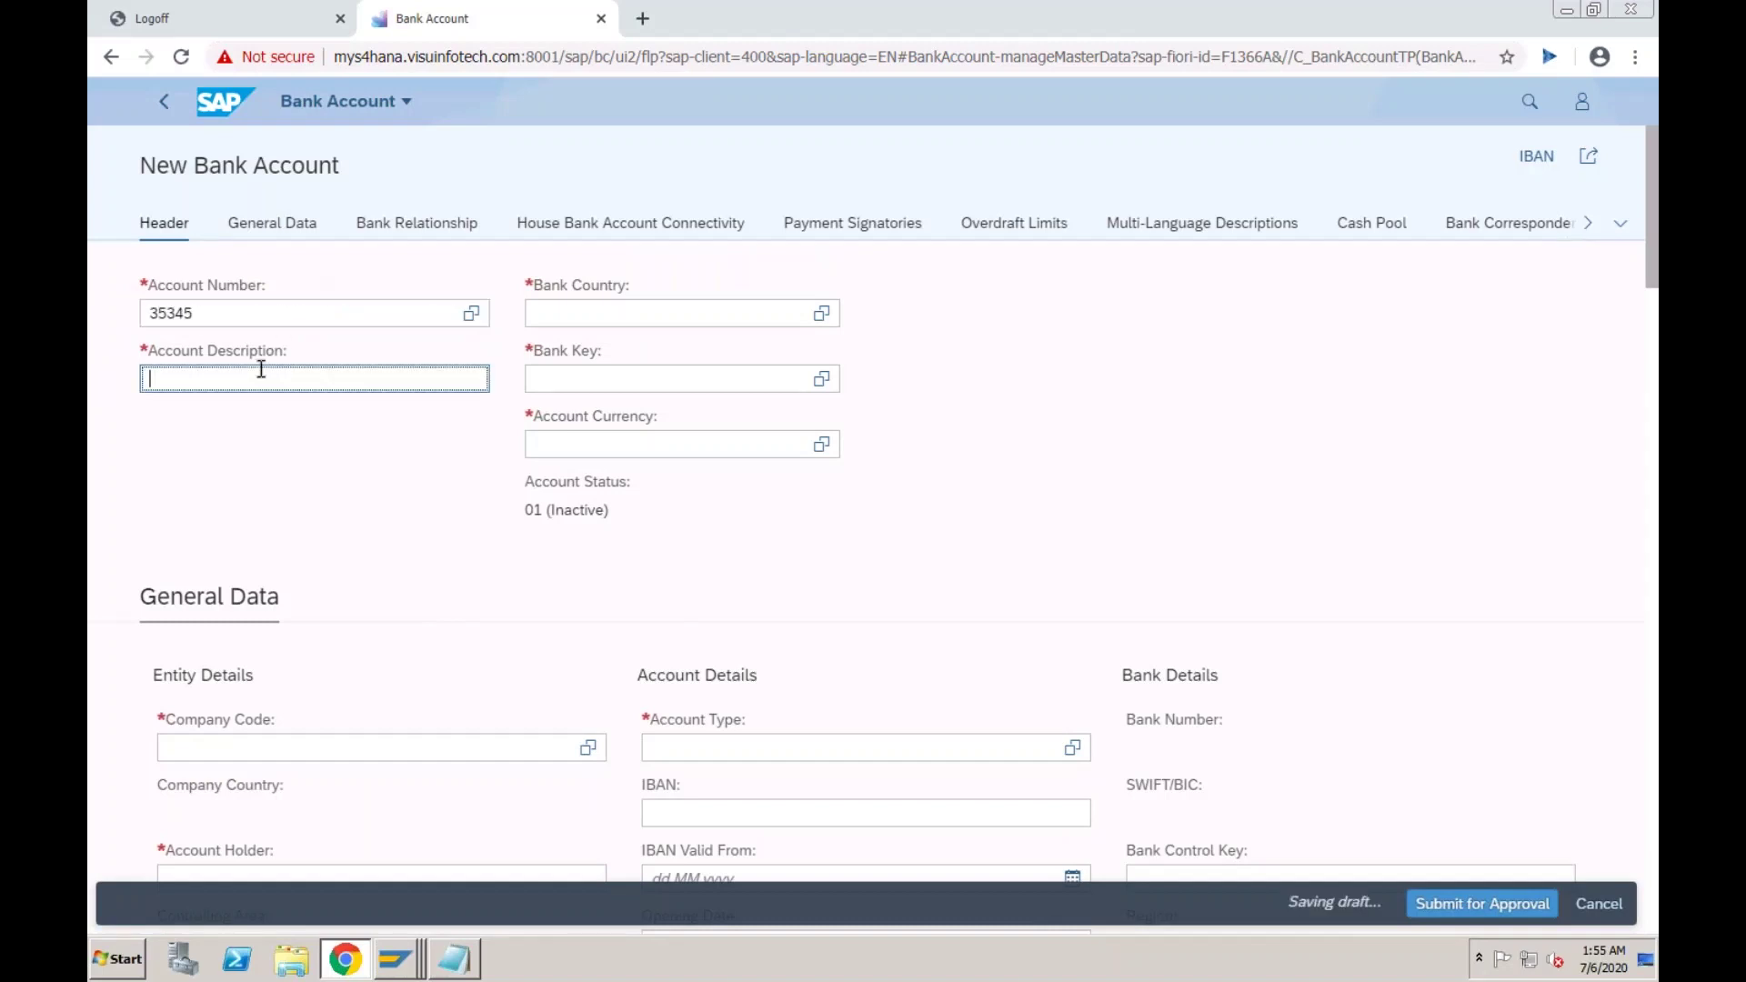
type("Test")
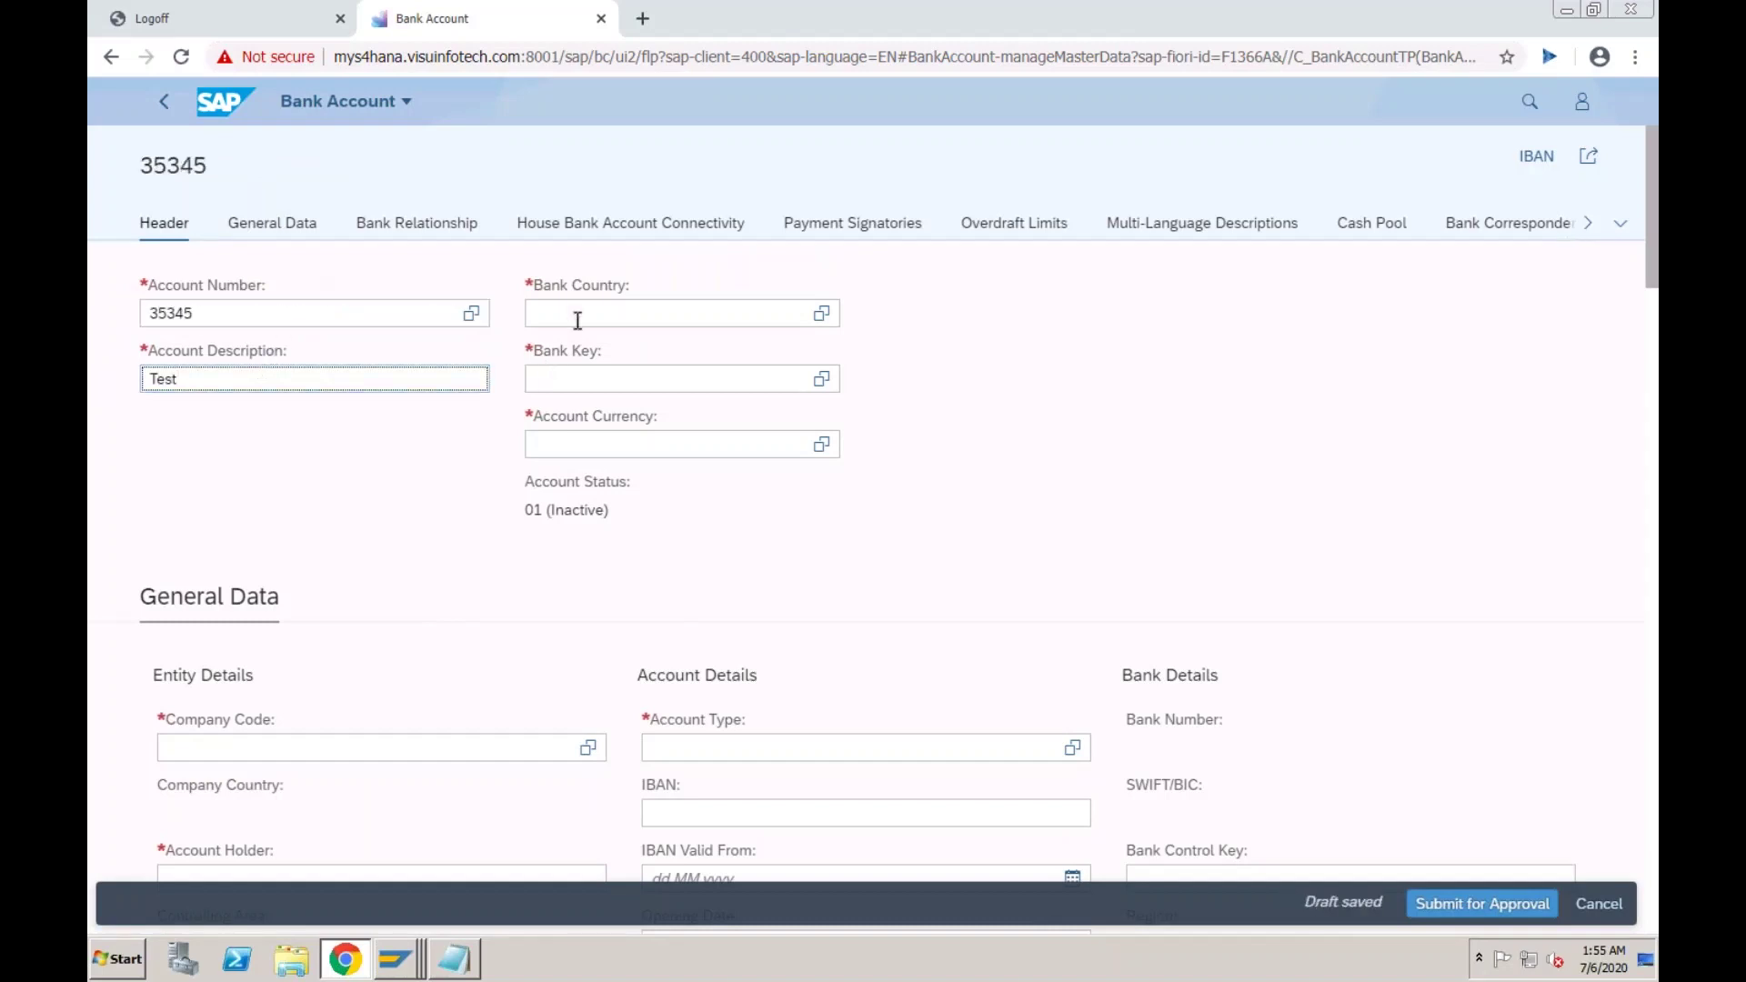
left_click(577, 320)
type("US")
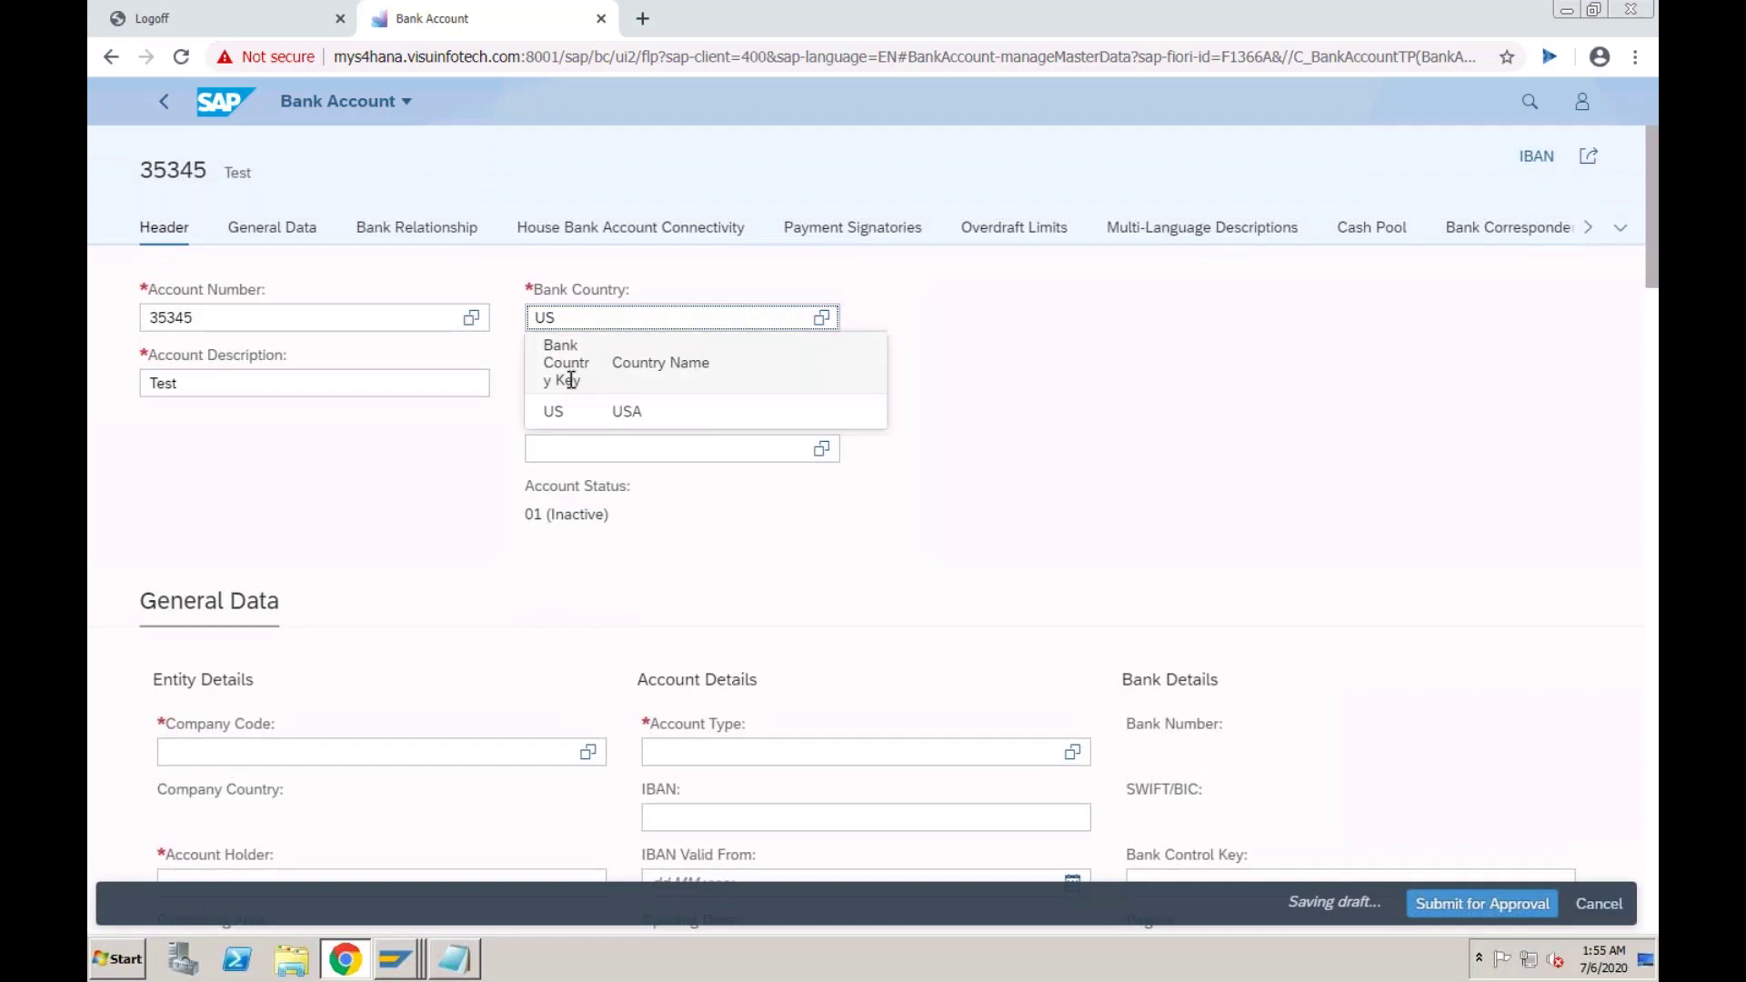
left_click(566, 409)
left_click(566, 383)
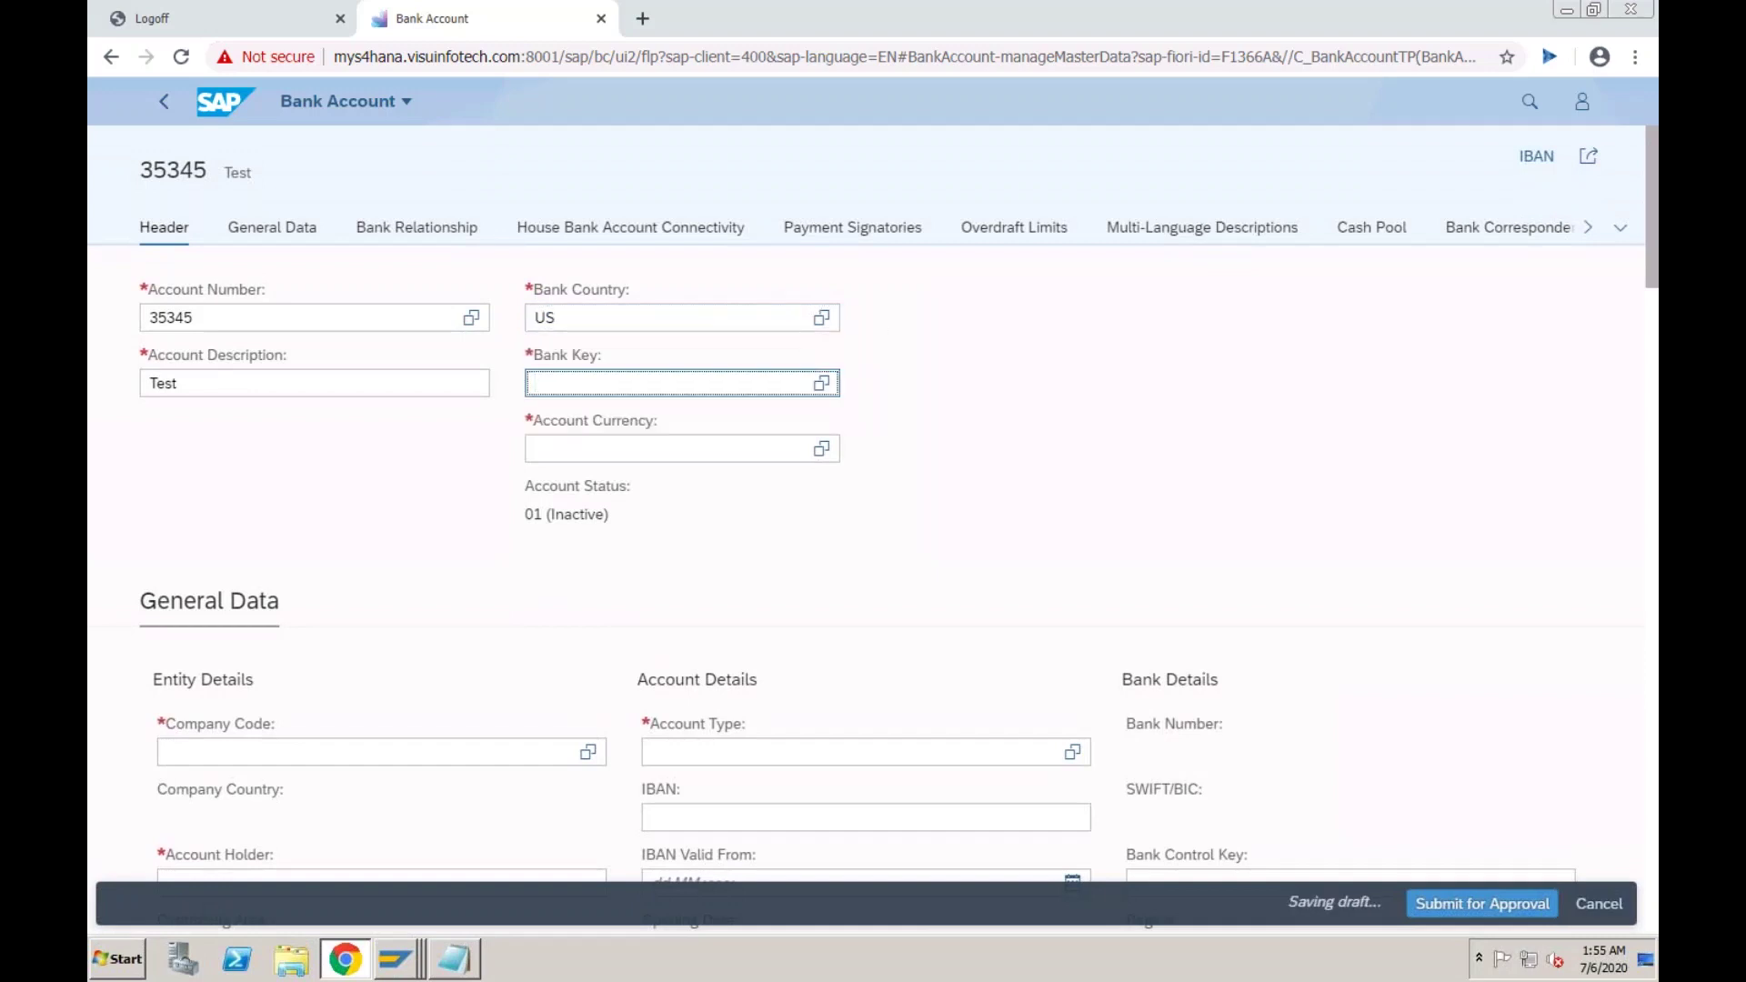
type("citi")
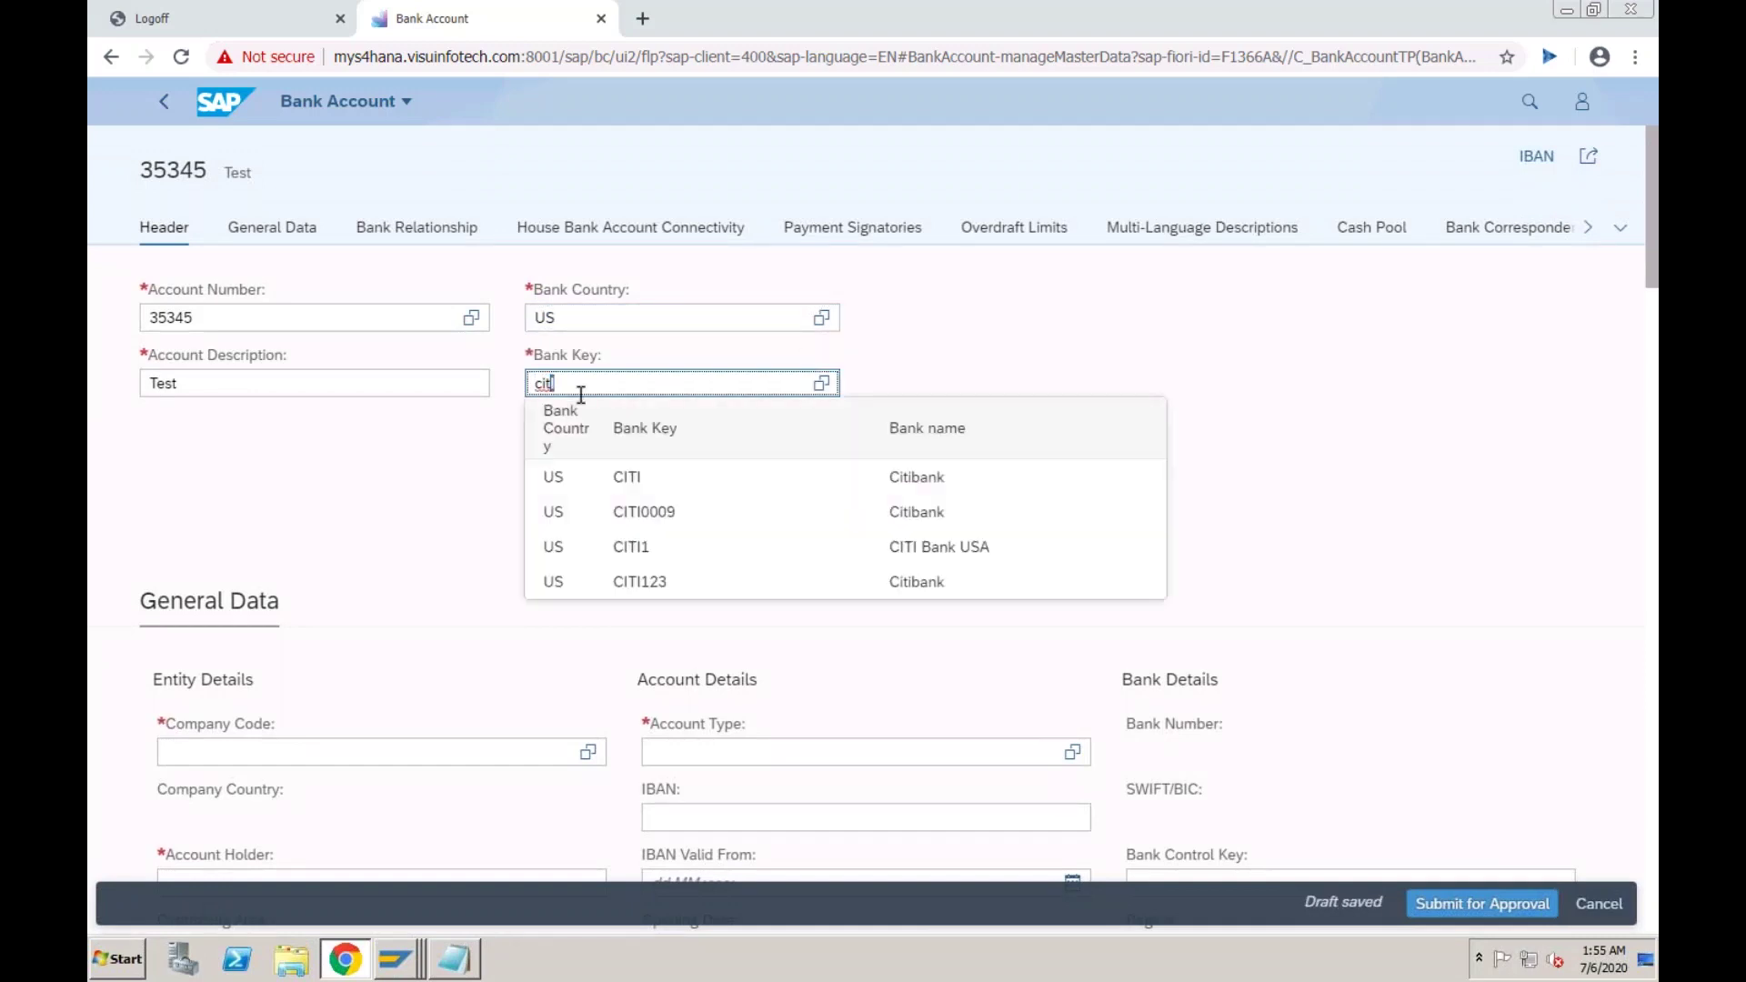
left_click(630, 512)
- Set currency USD, company code FSCM, account type 01 Current Account, and enter the account holder
left_click(571, 450)
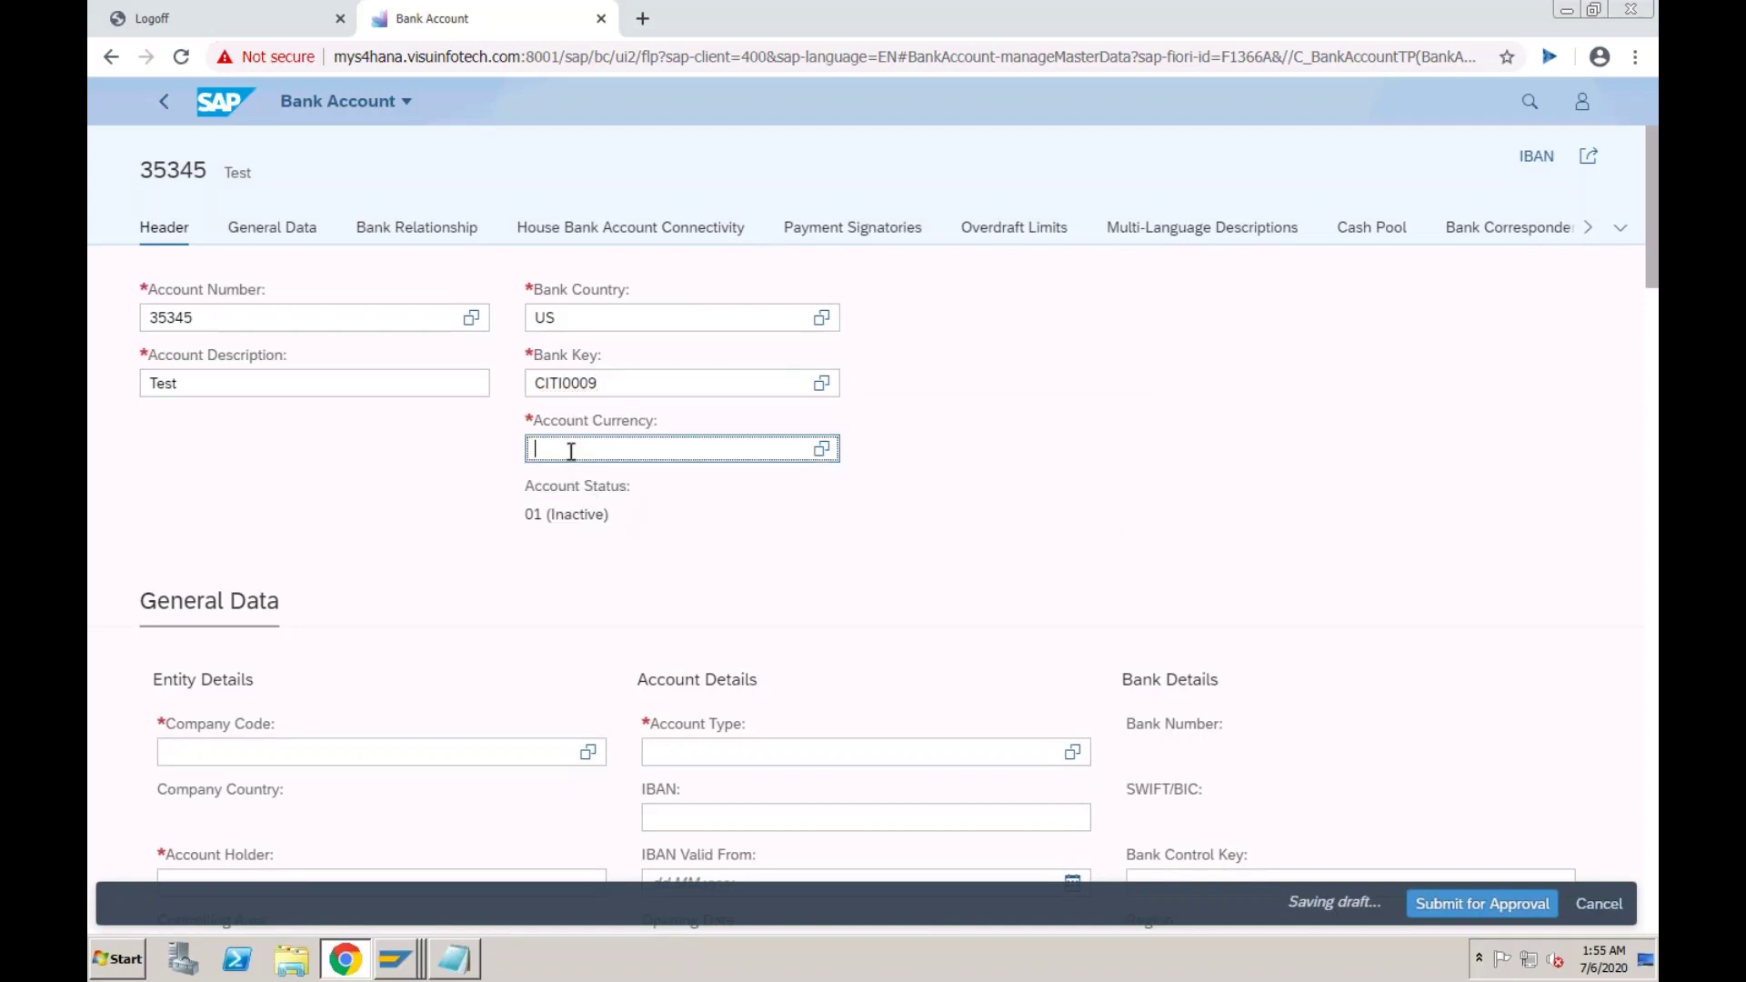
type("USD")
left_click(418, 751)
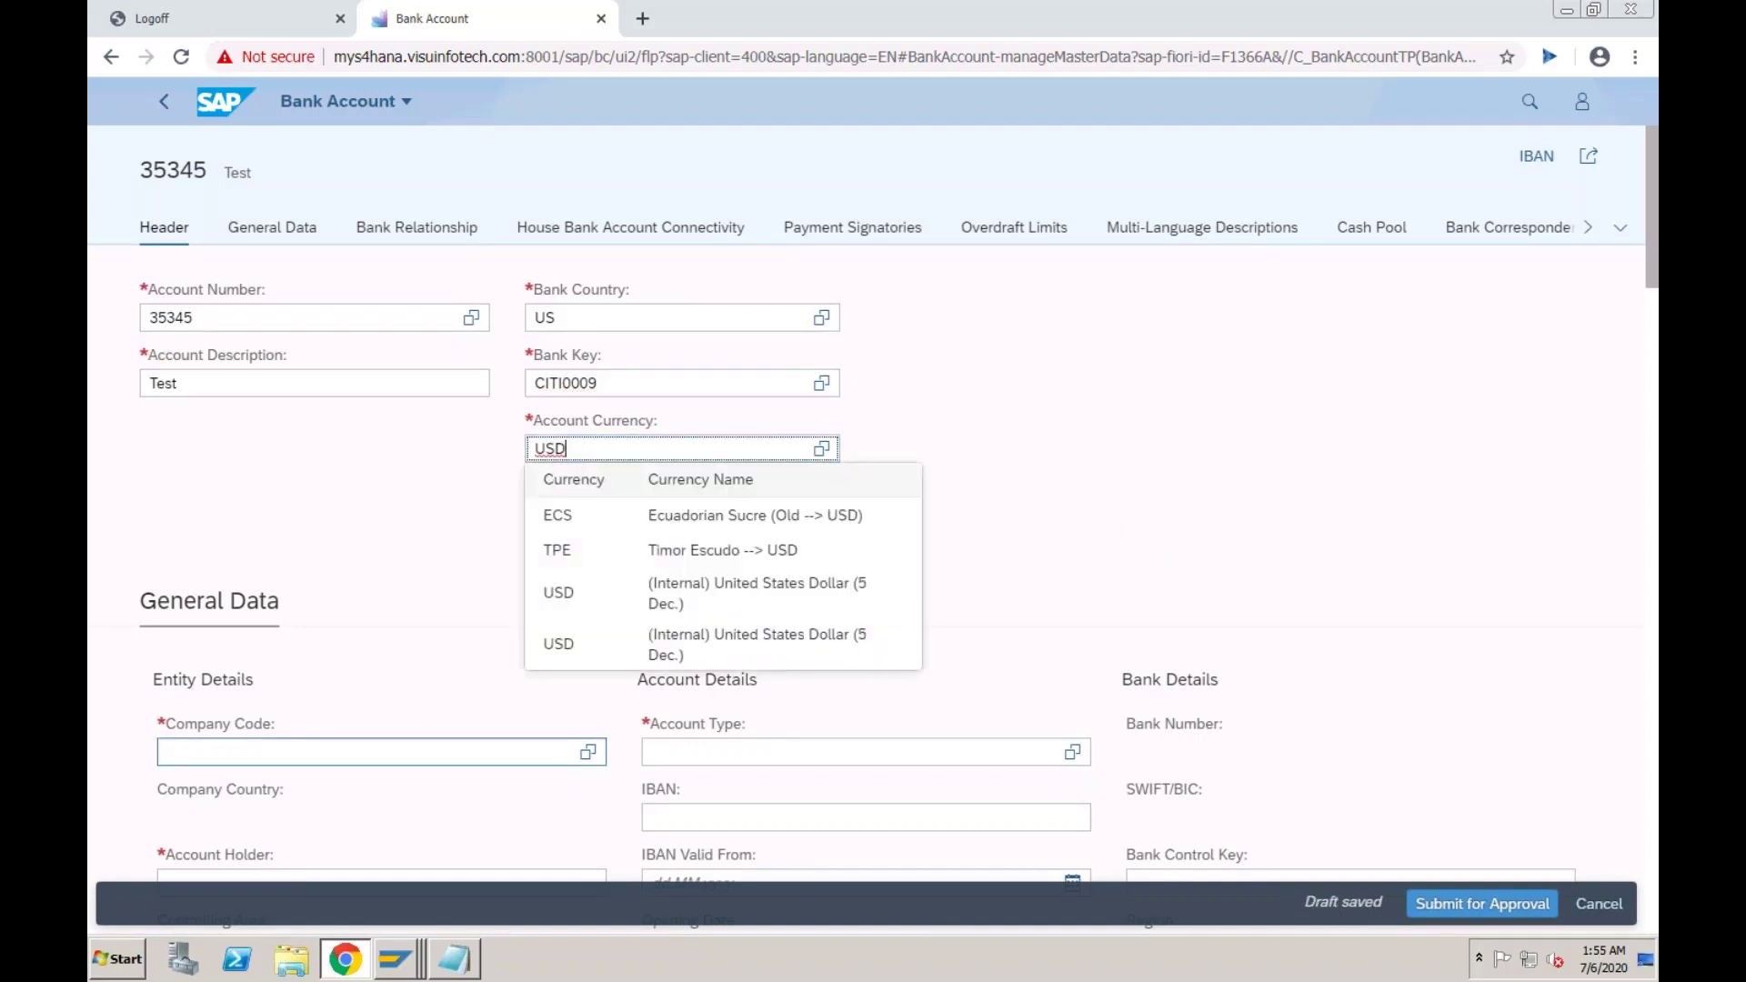
type("fscm")
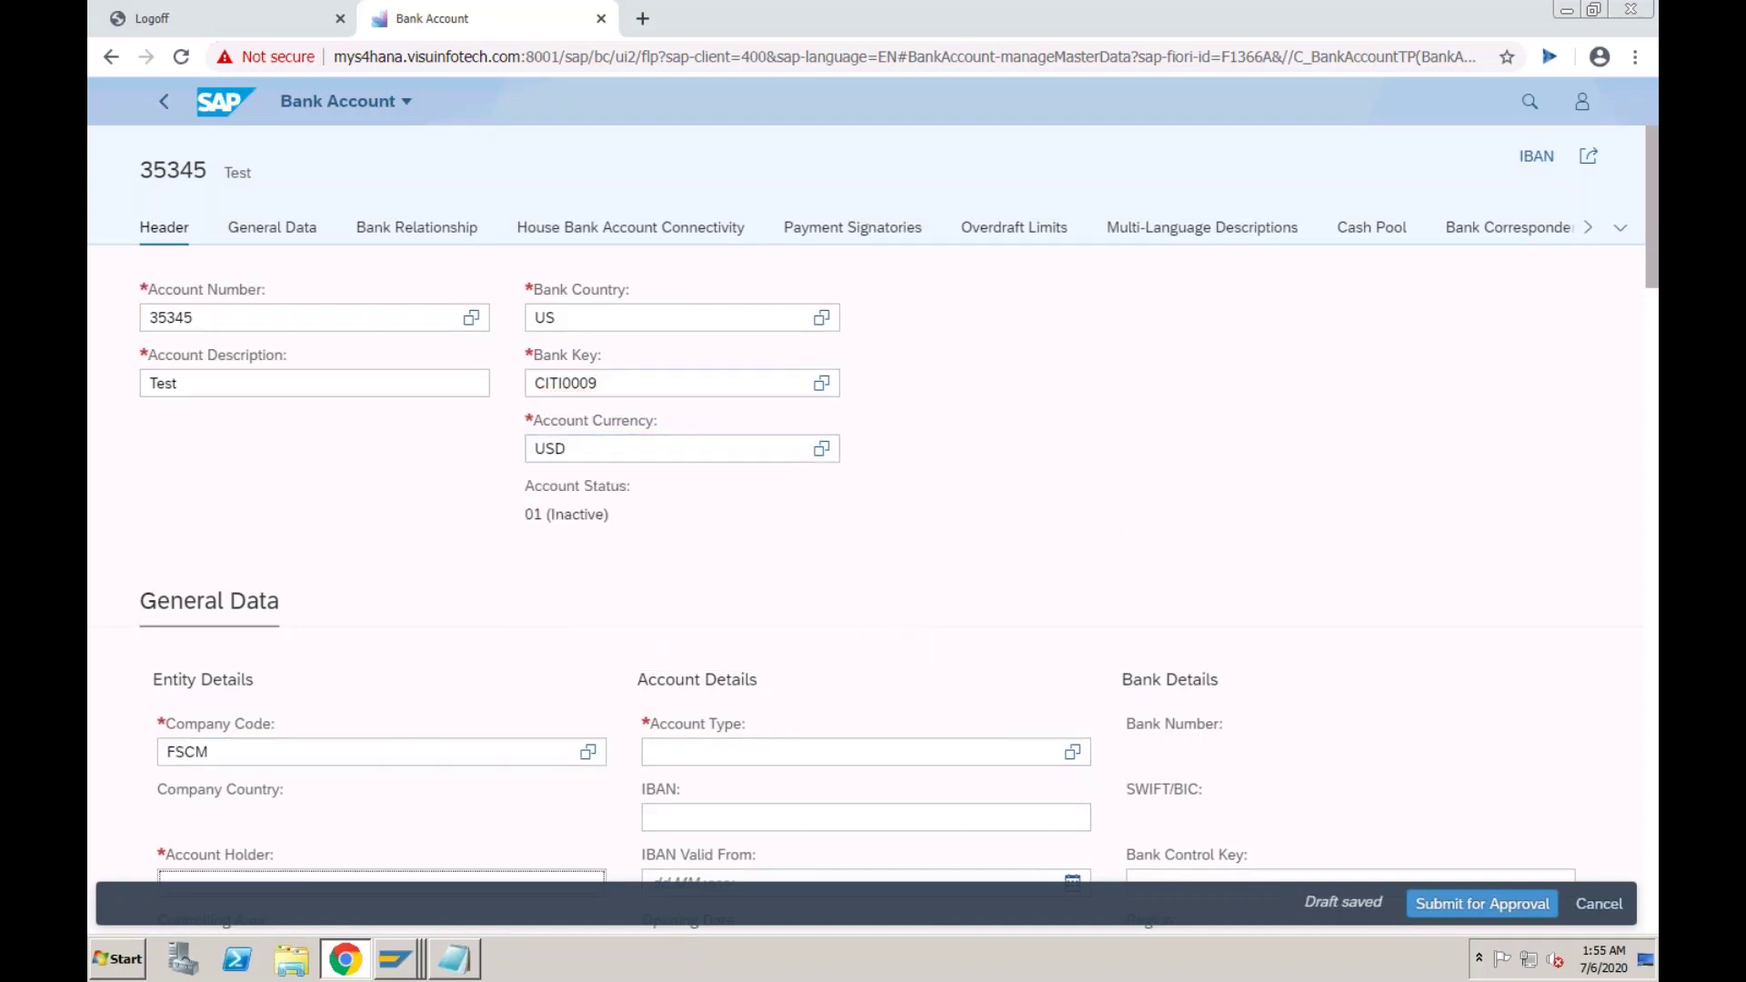
left_click(750, 747)
type("01")
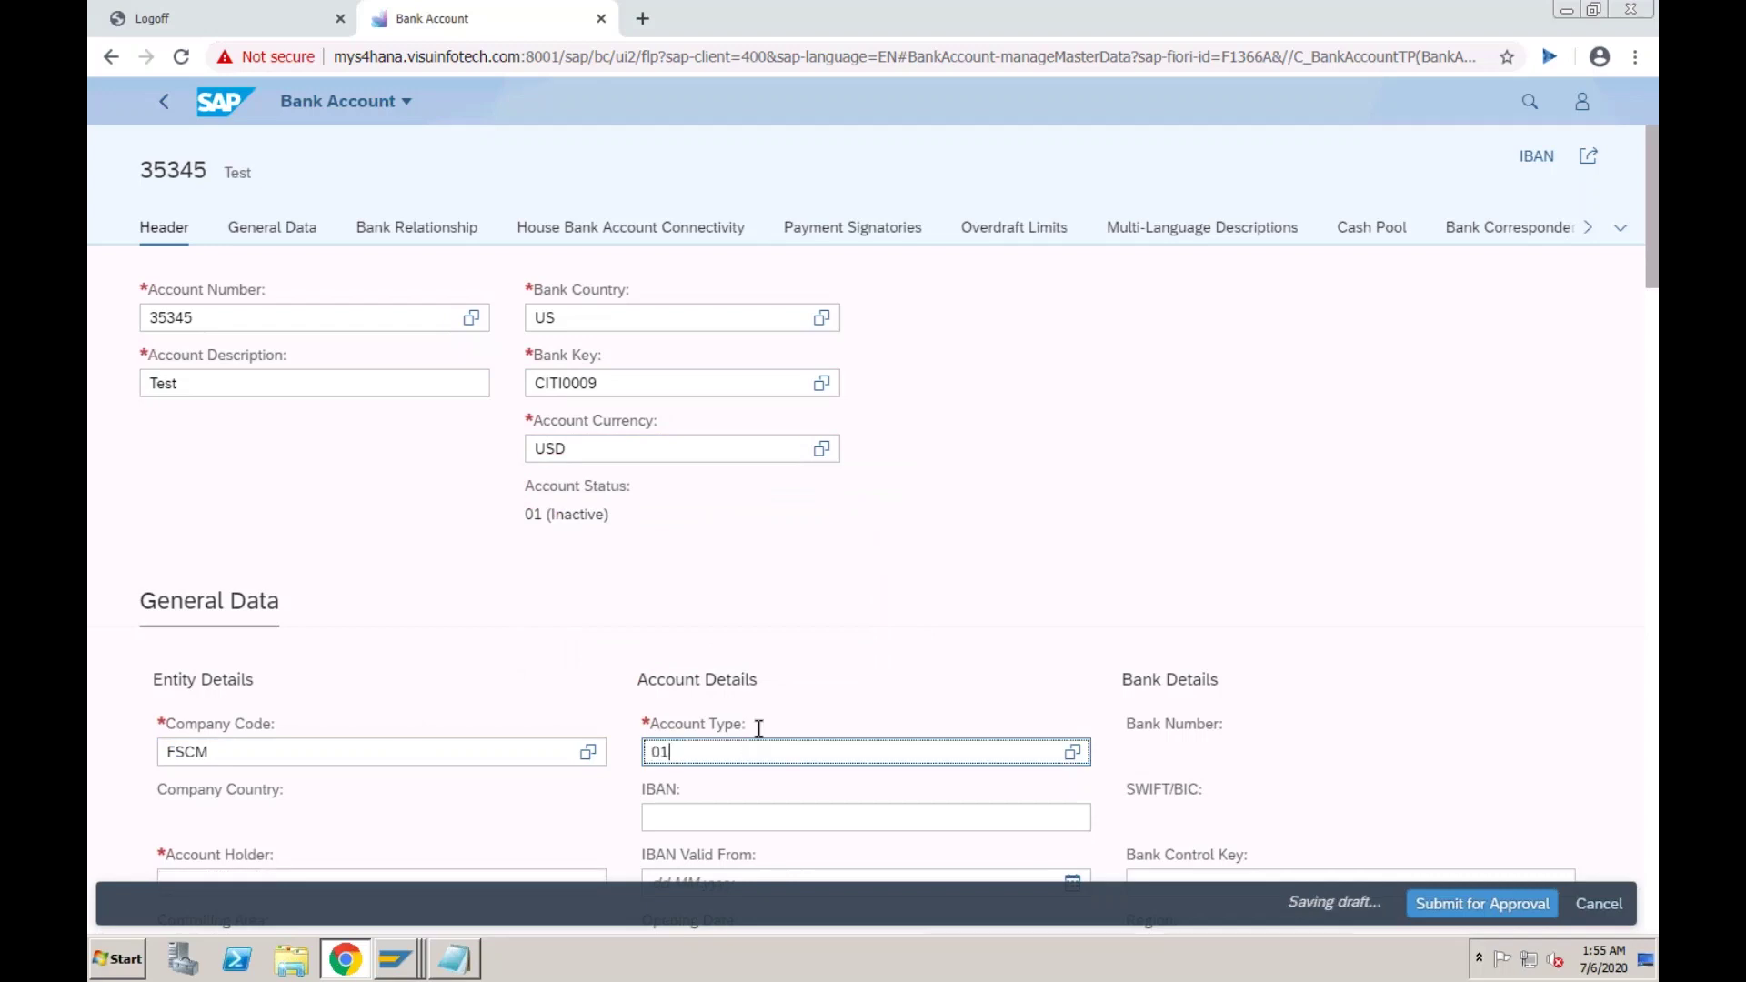
left_click(936, 720)
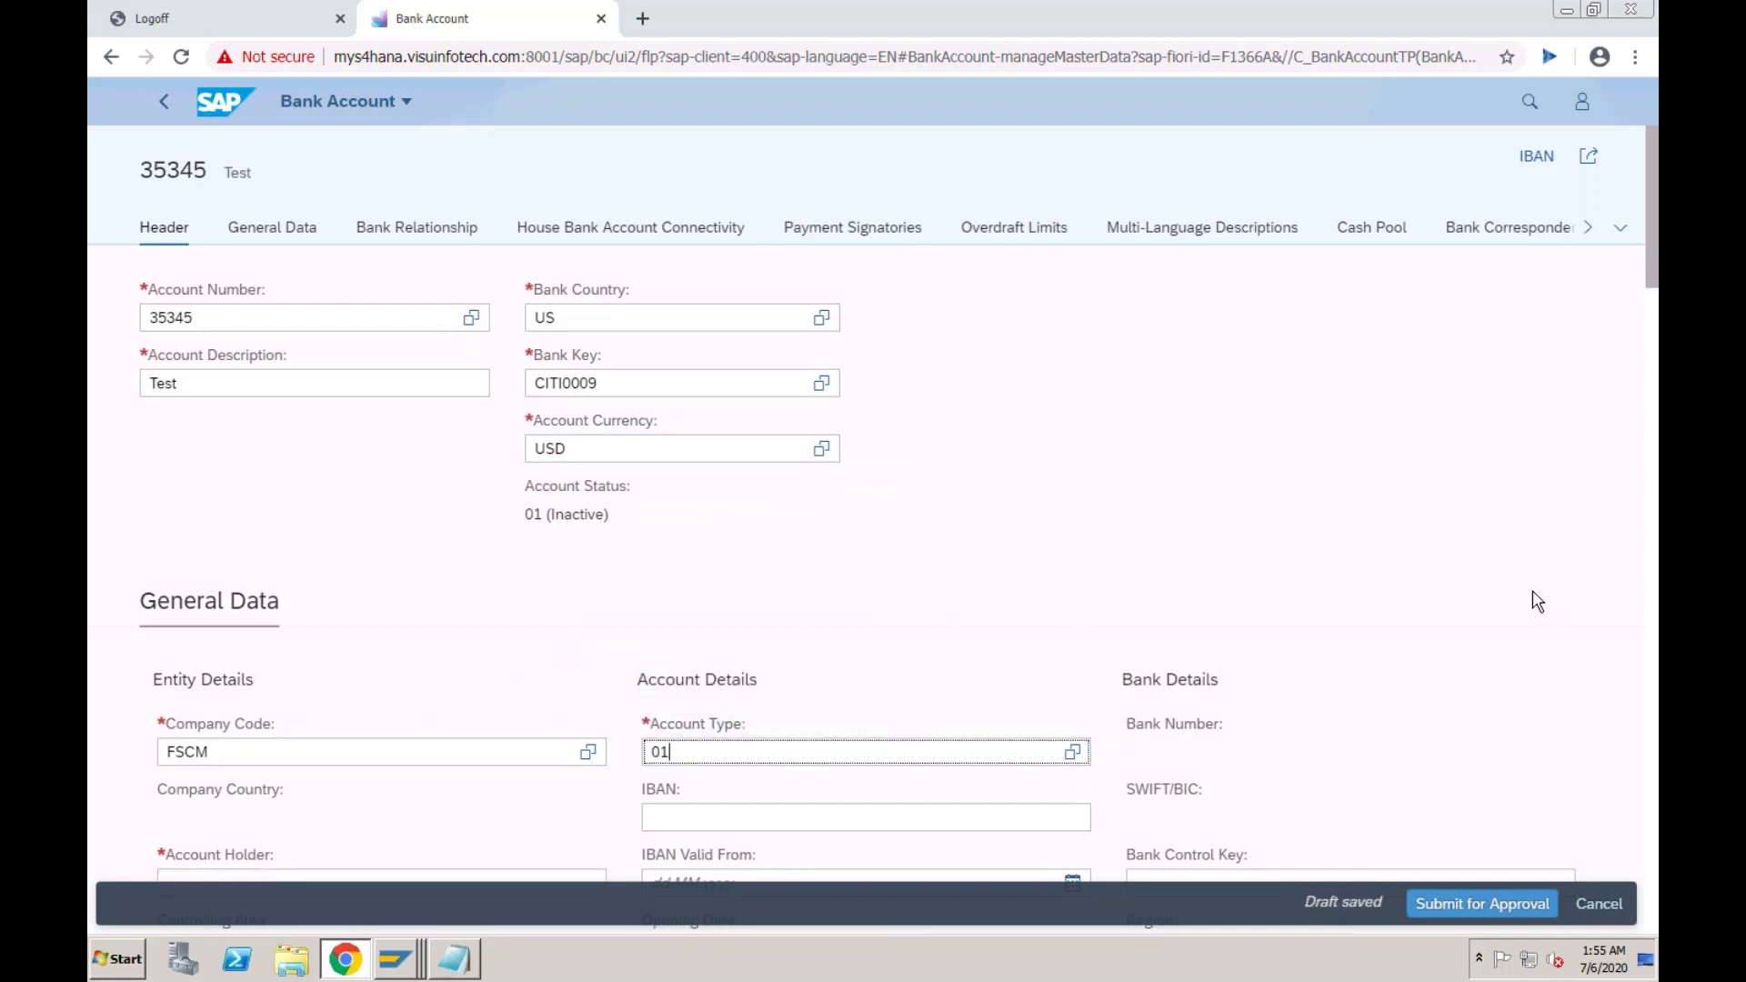
scroll(1652, 284, "down", 4)
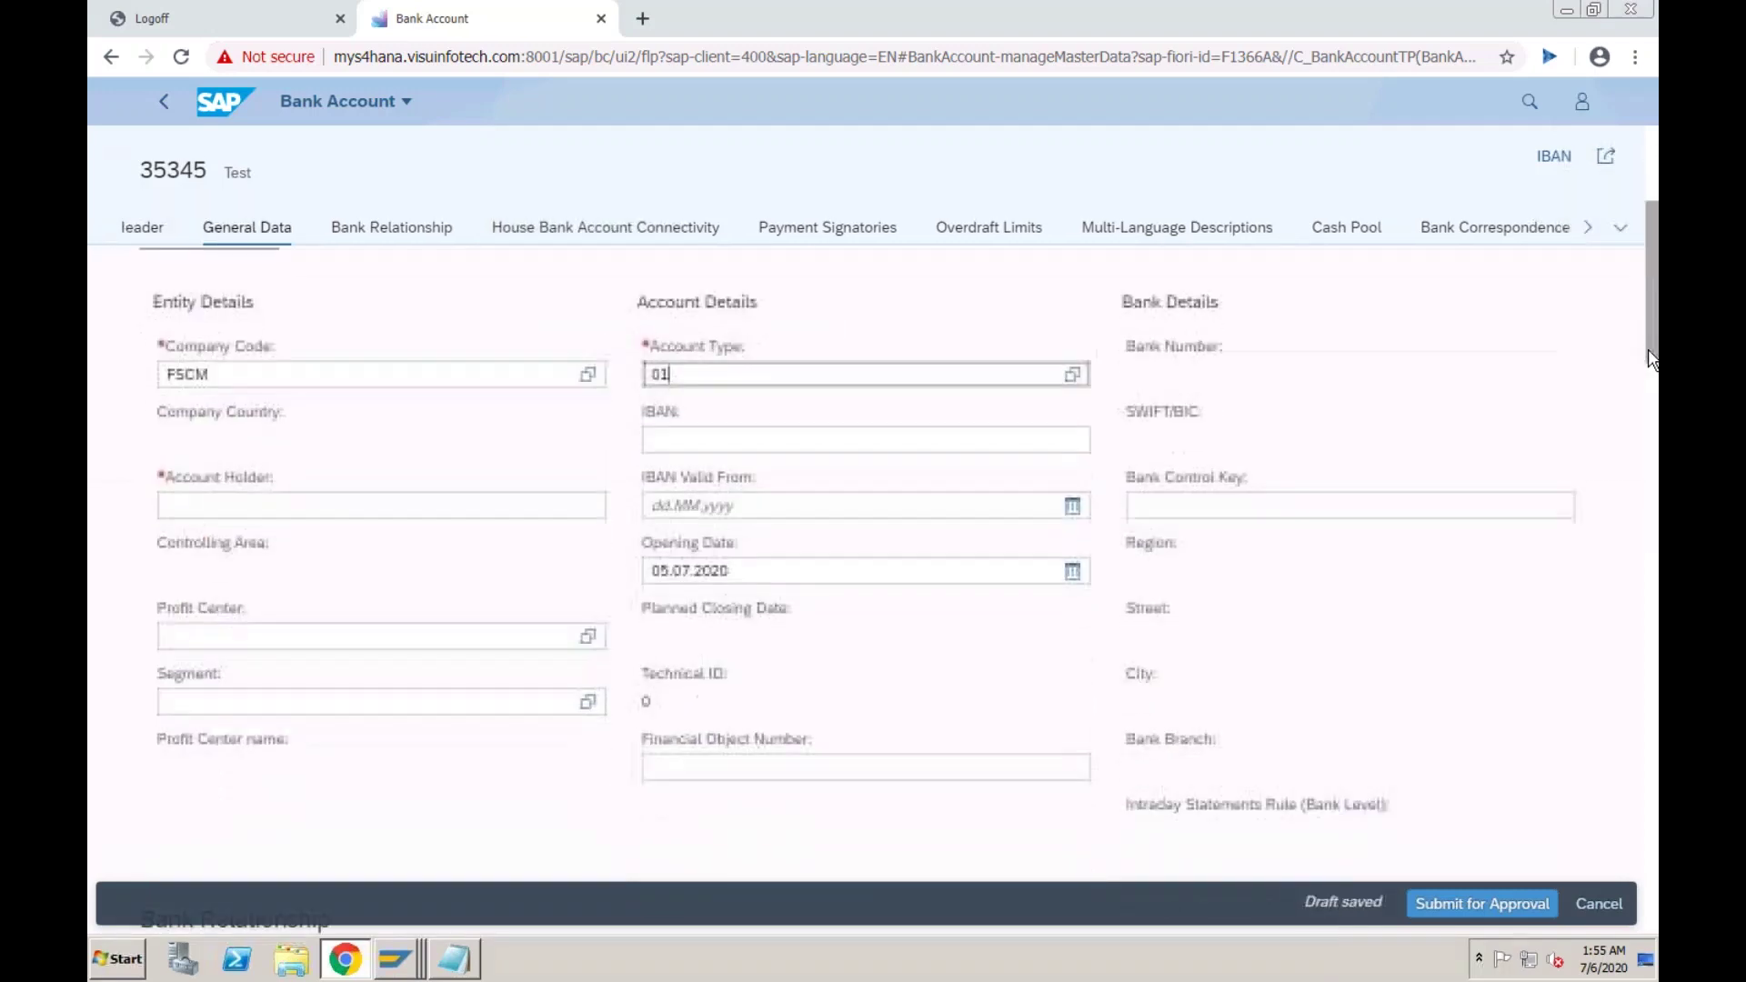
left_click(502, 505)
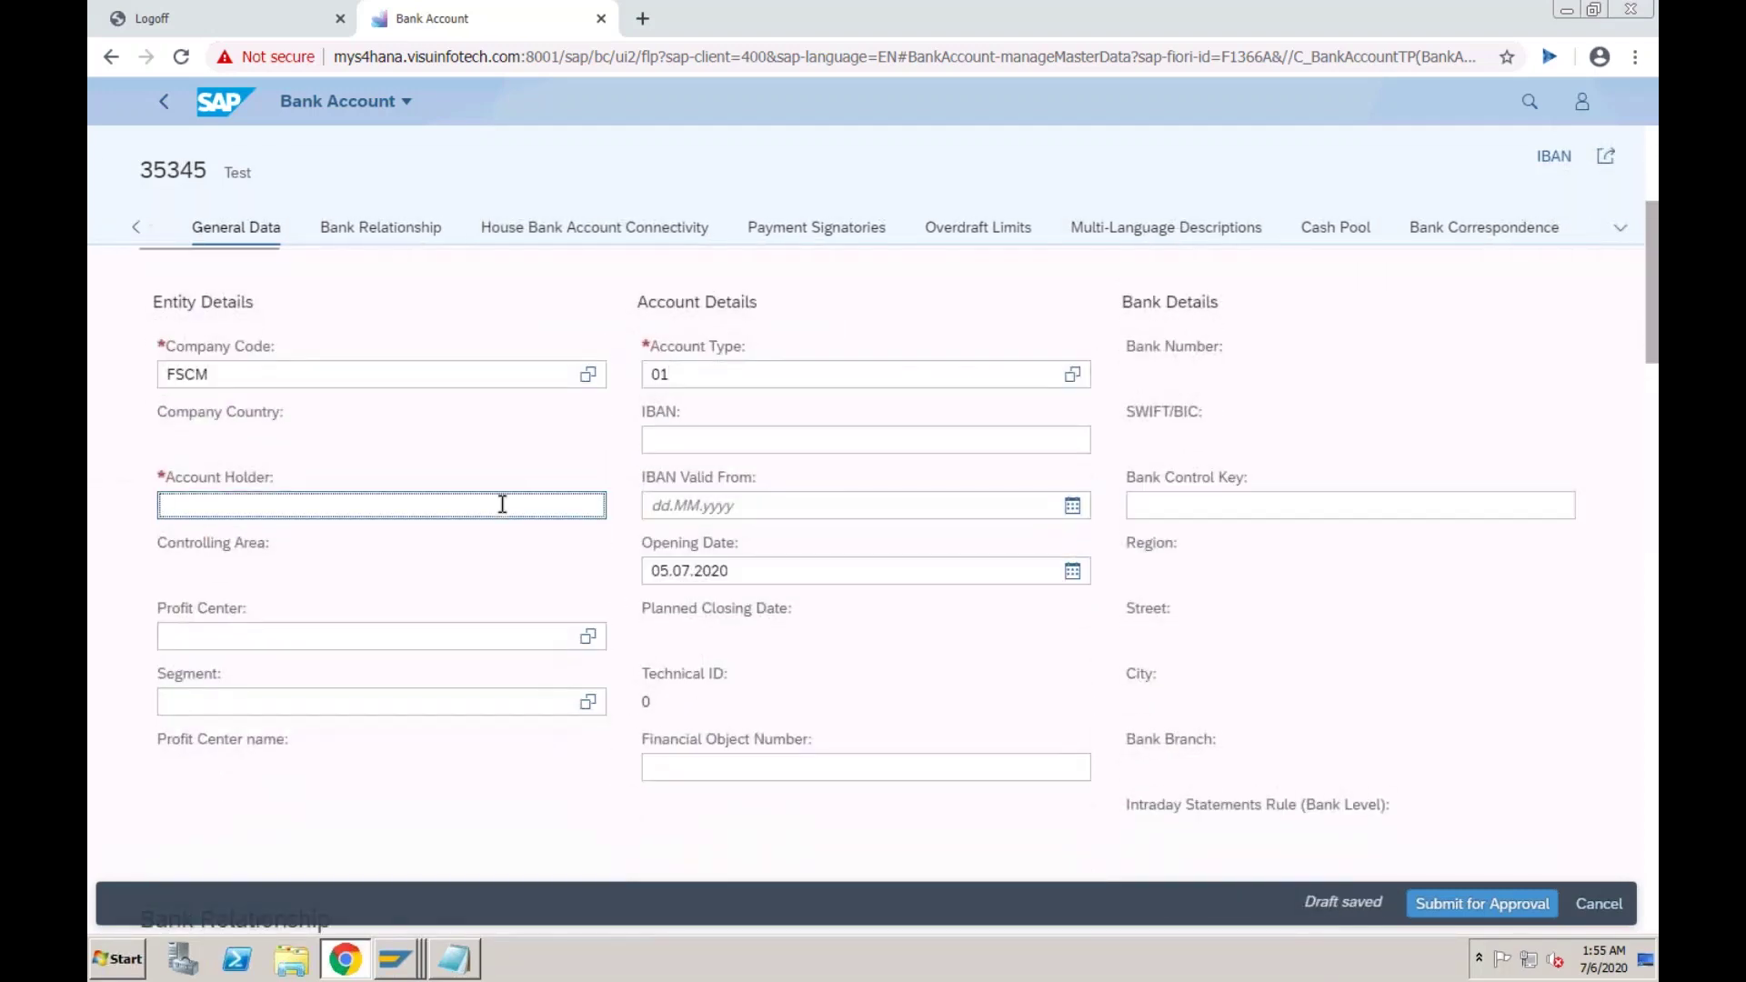
type("32131")
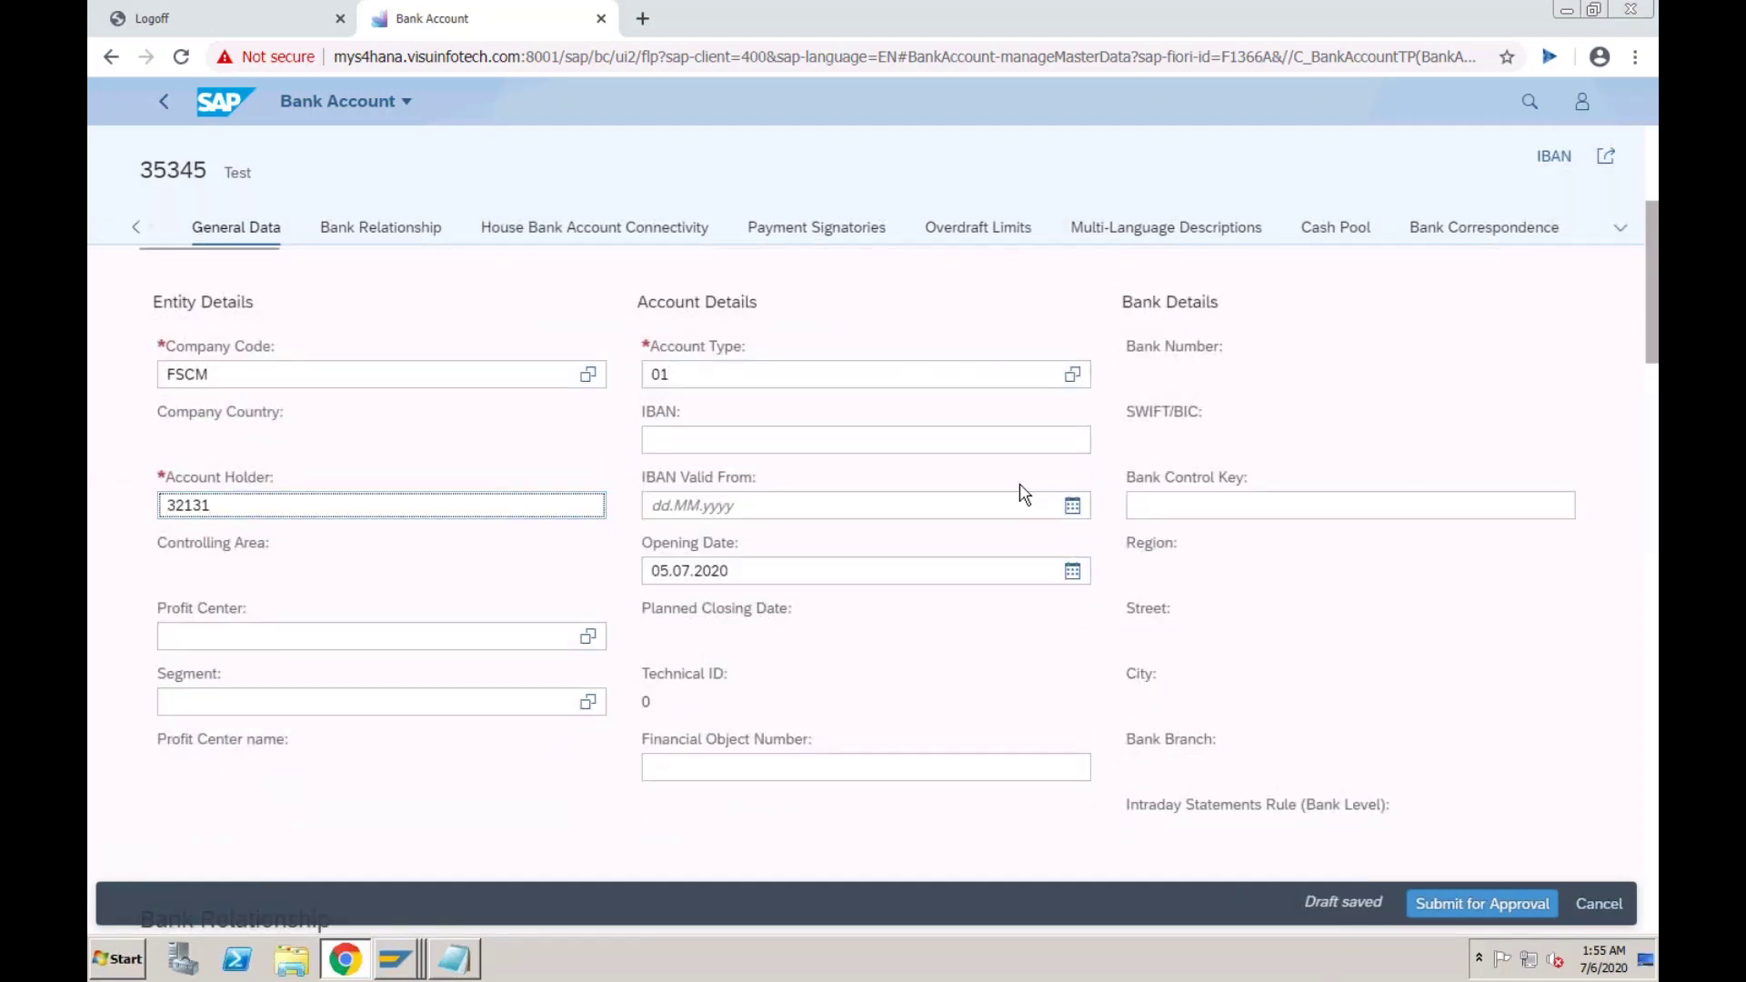
left_click_drag(1655, 300, 1655, 475)
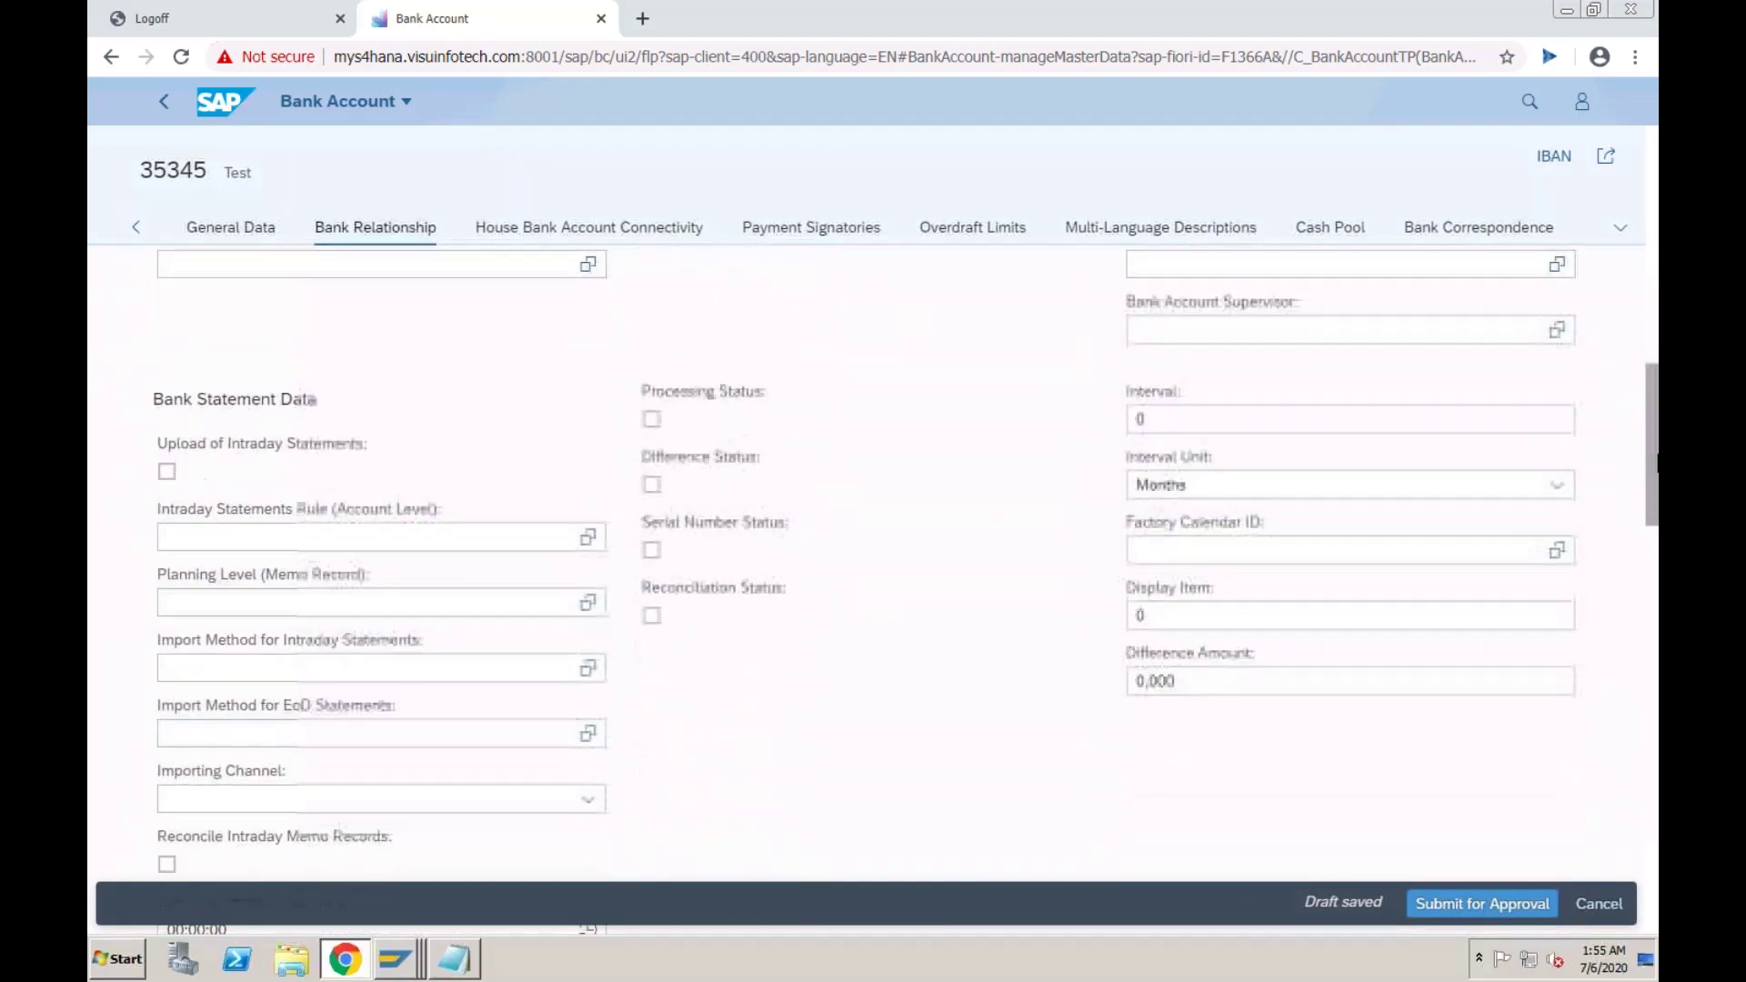
left_click(591, 227)
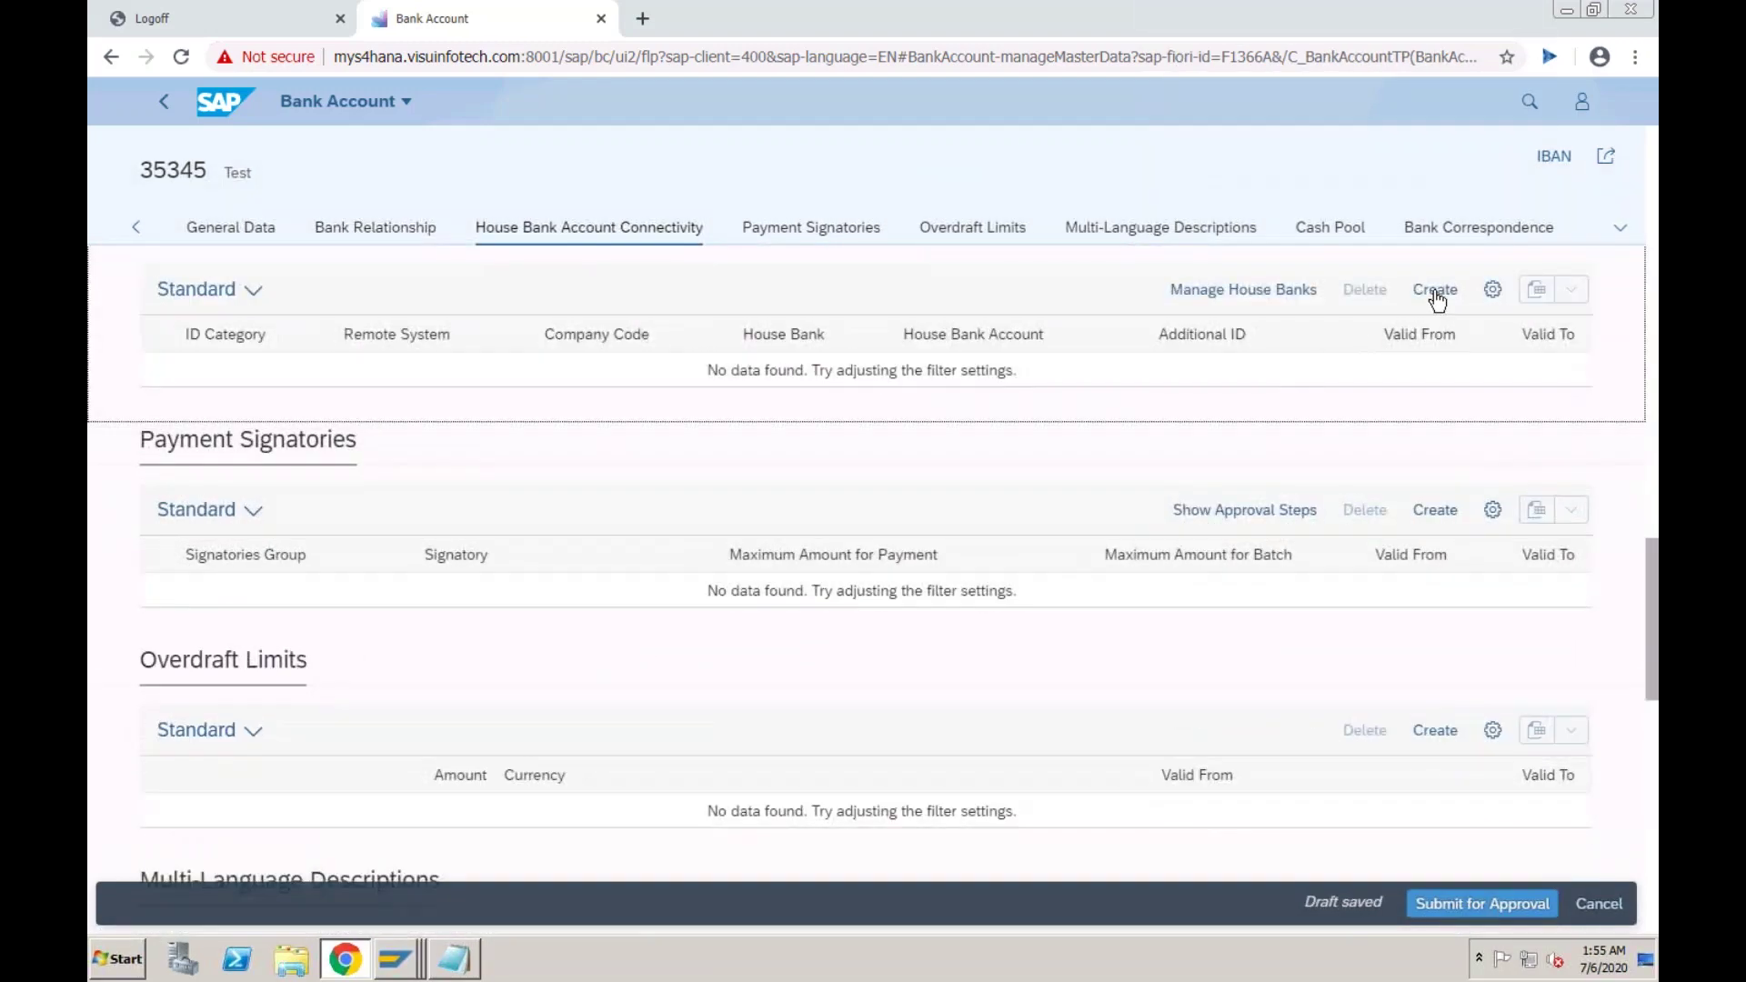
- Add a house bank connectivity entry with house bank CITI2 and house bank account CI12
left_click(1435, 291)
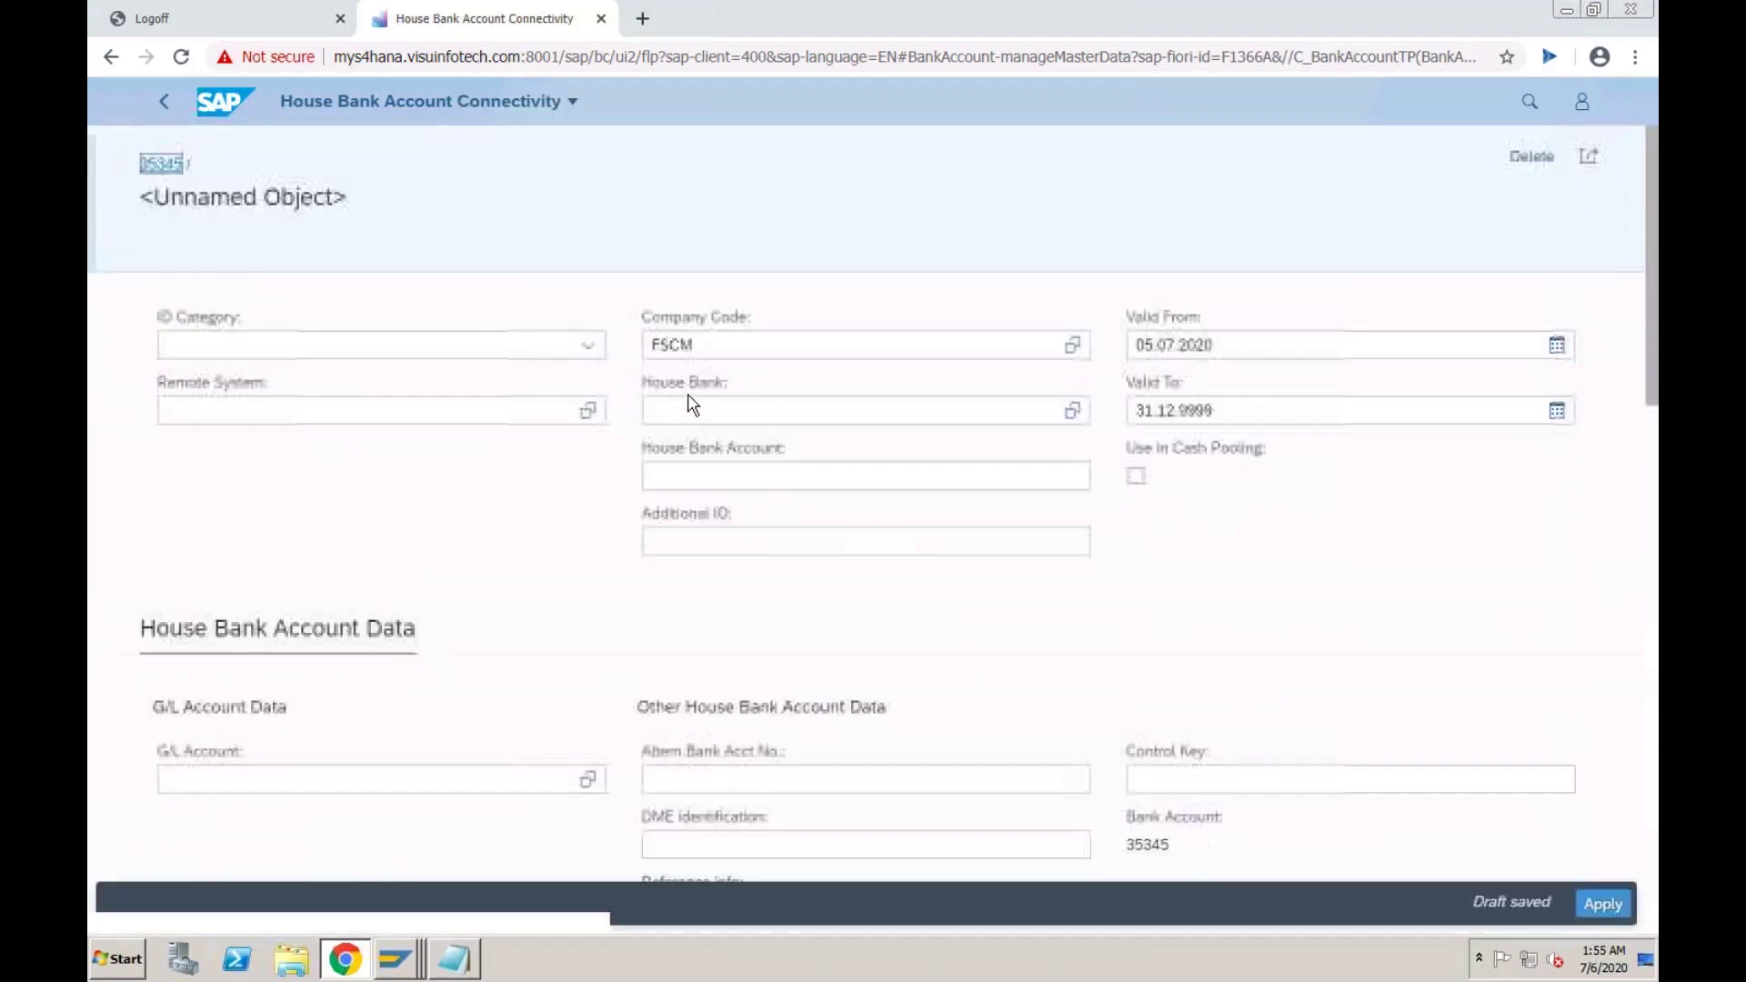
left_click(708, 402)
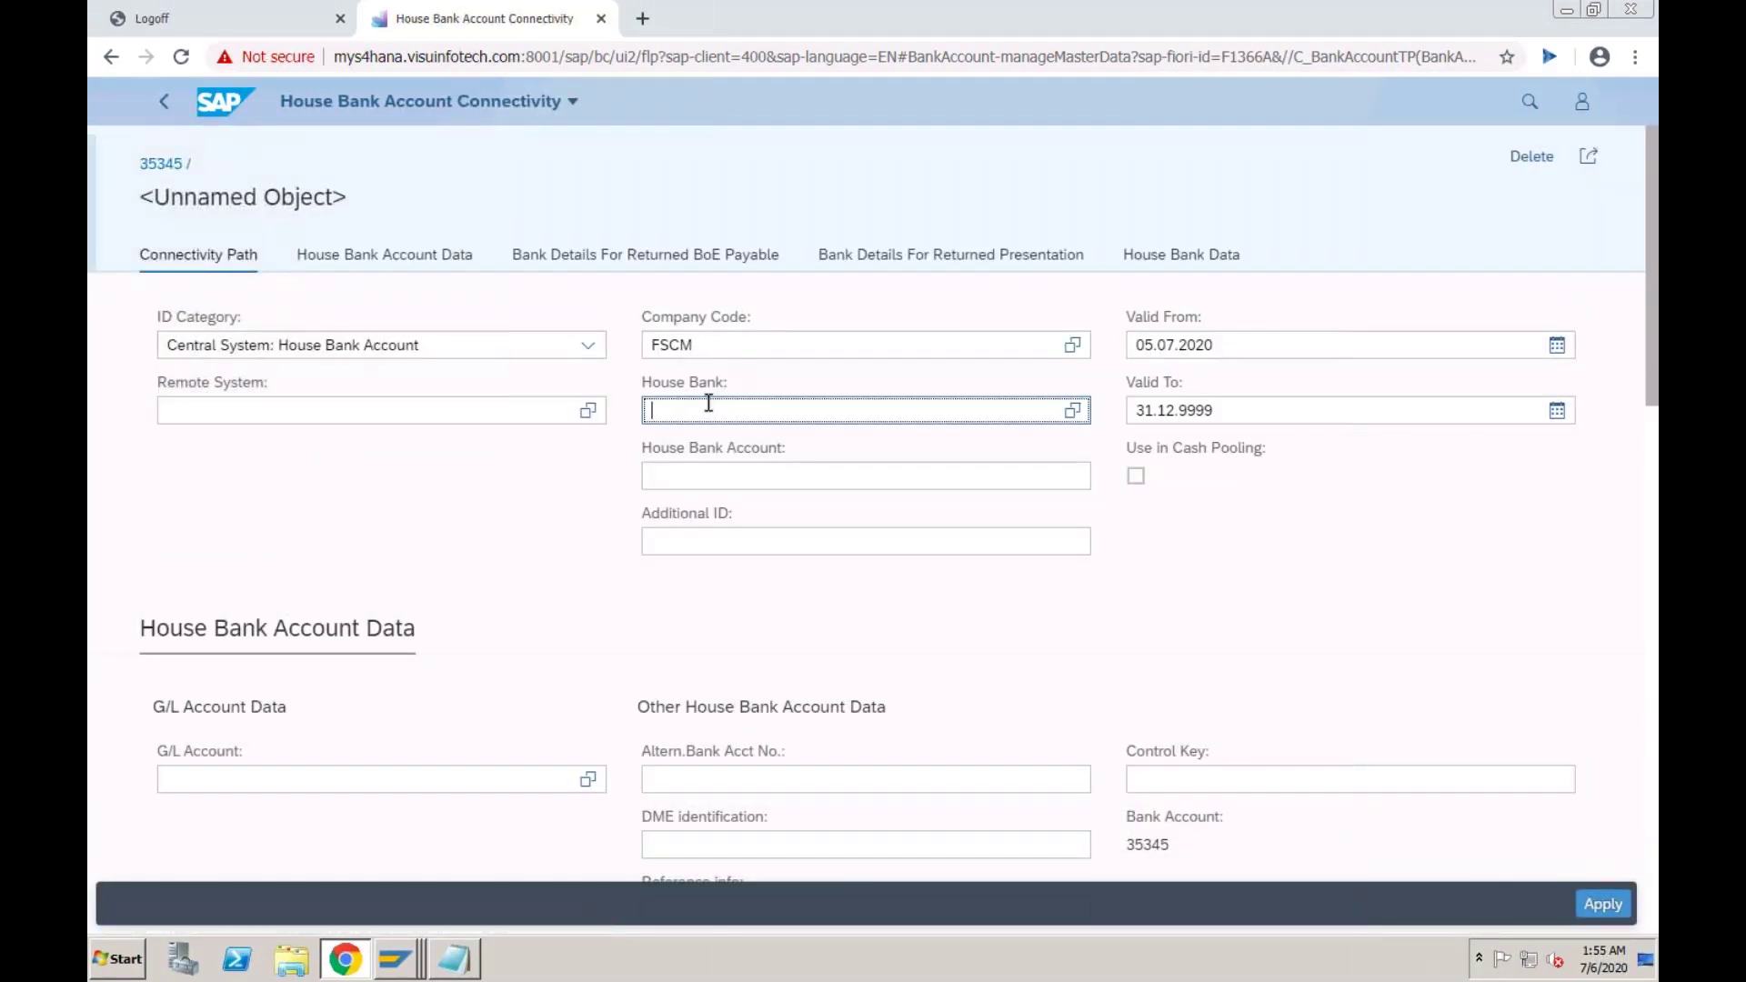
type("CITI2")
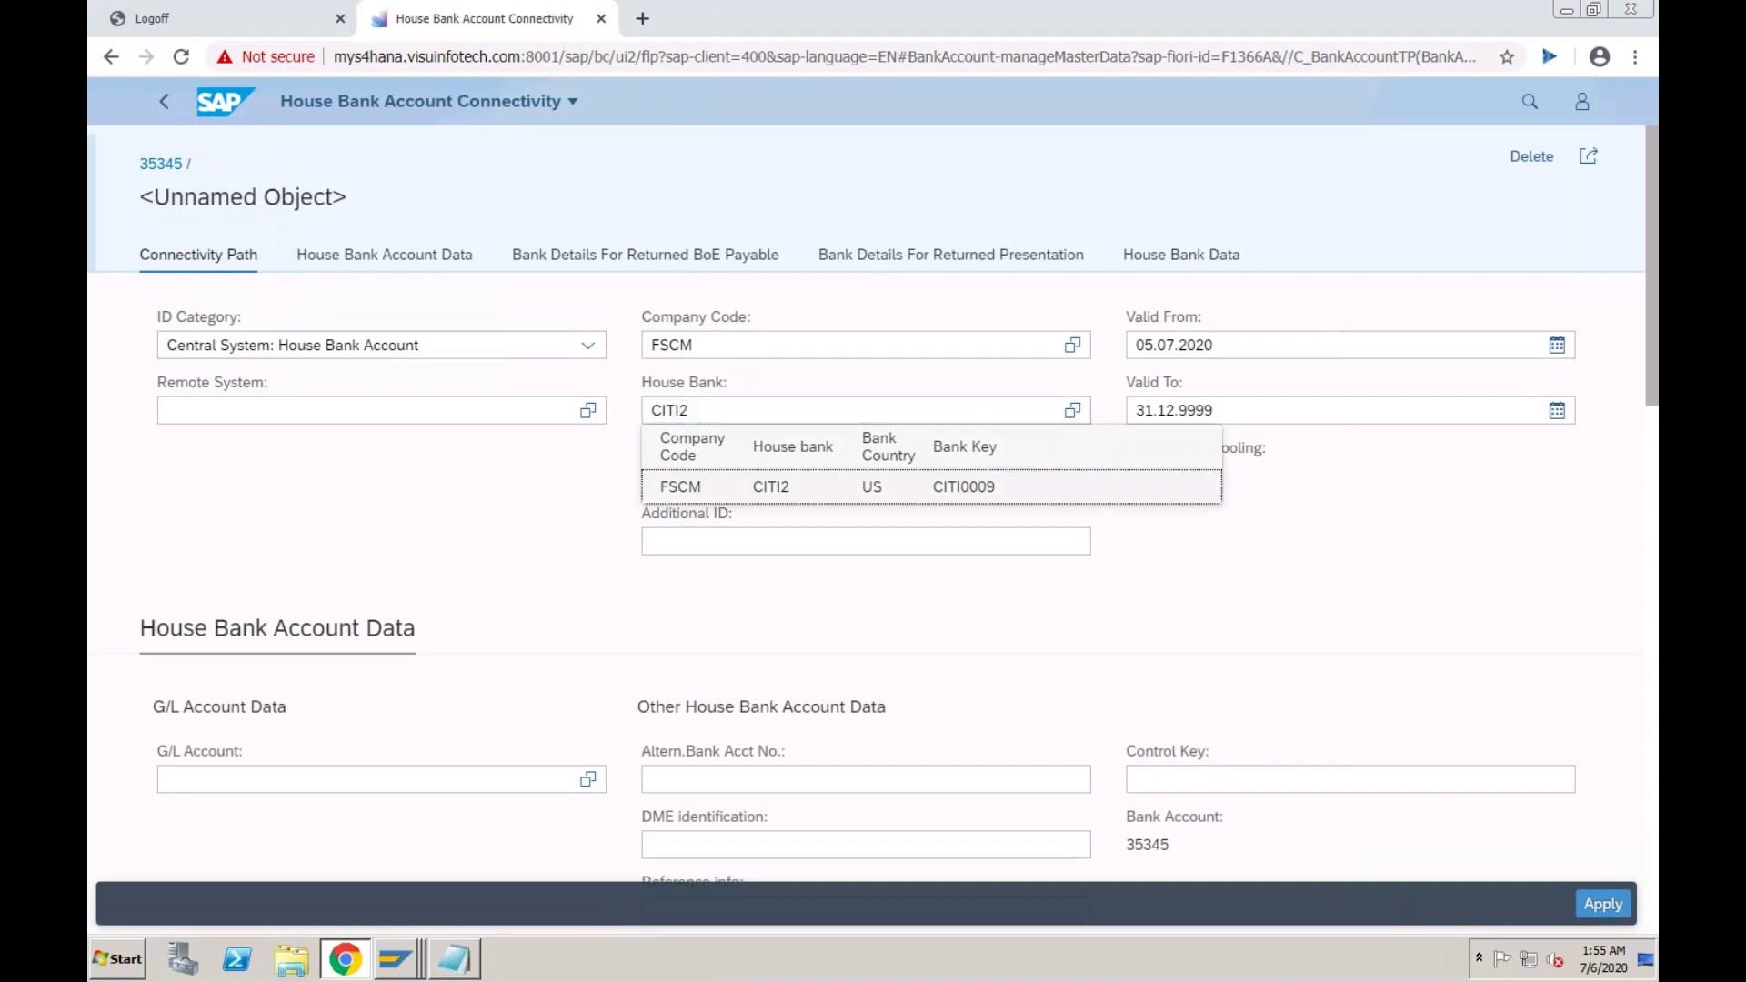
left_click(698, 490)
left_click(685, 551)
type("CI12")
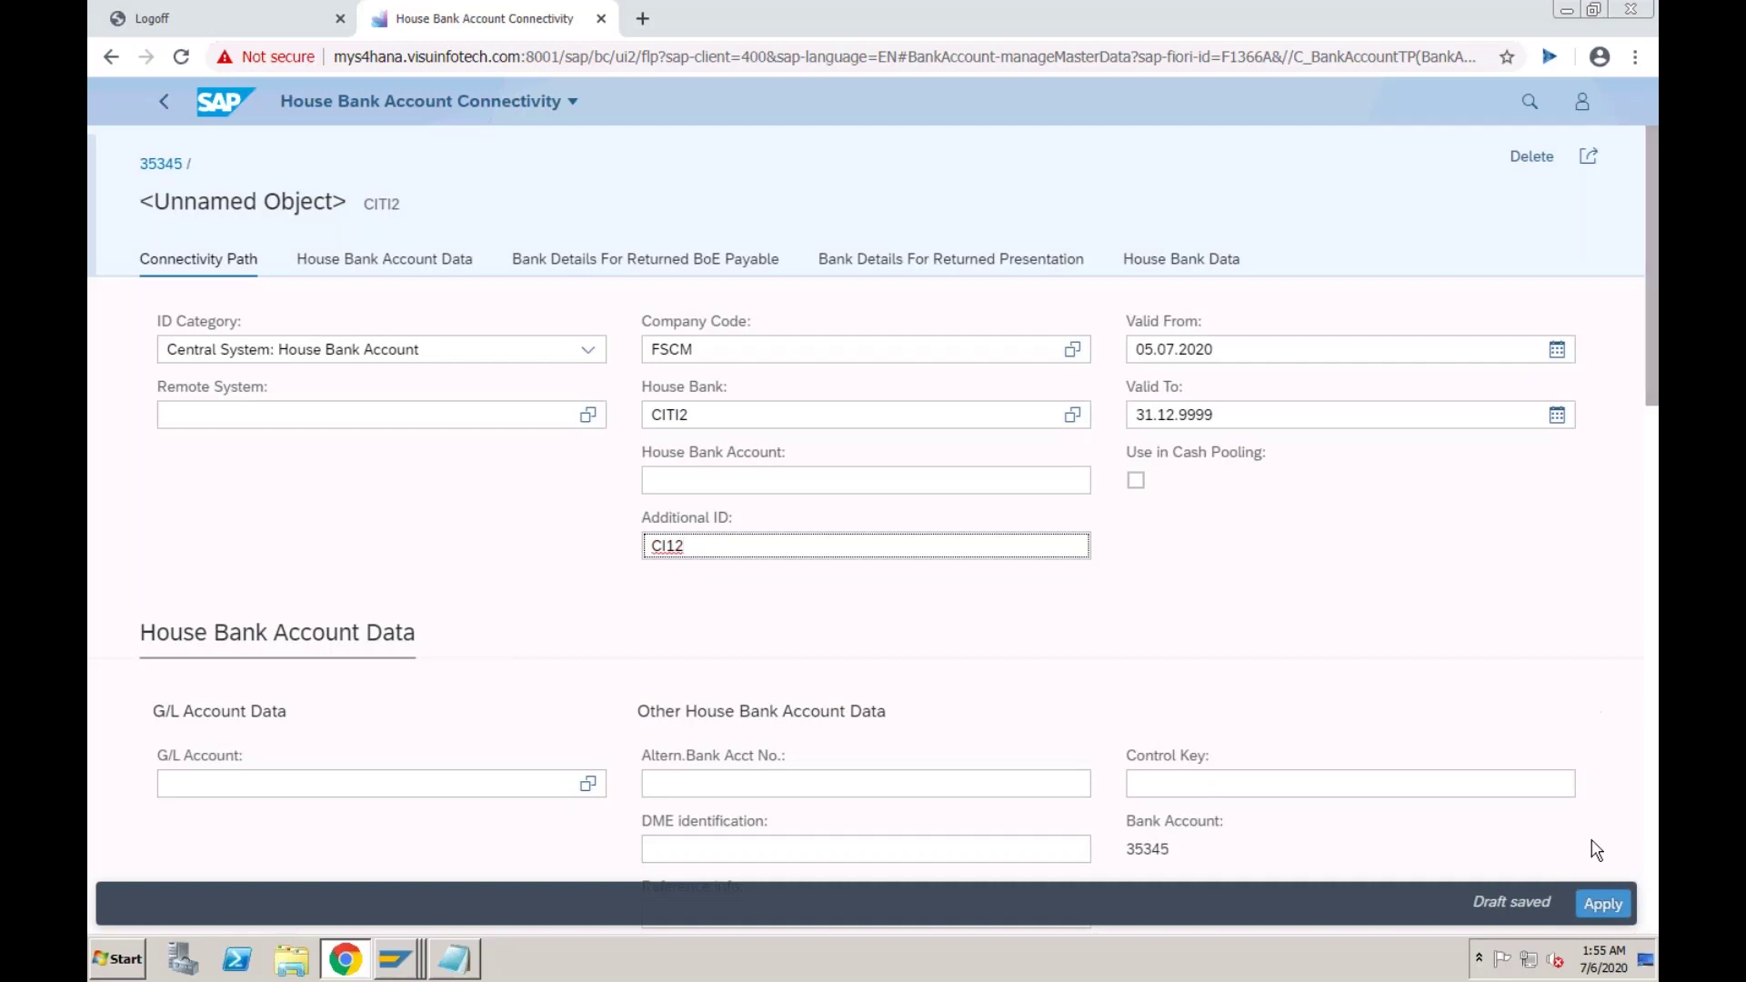
left_click(1602, 904)
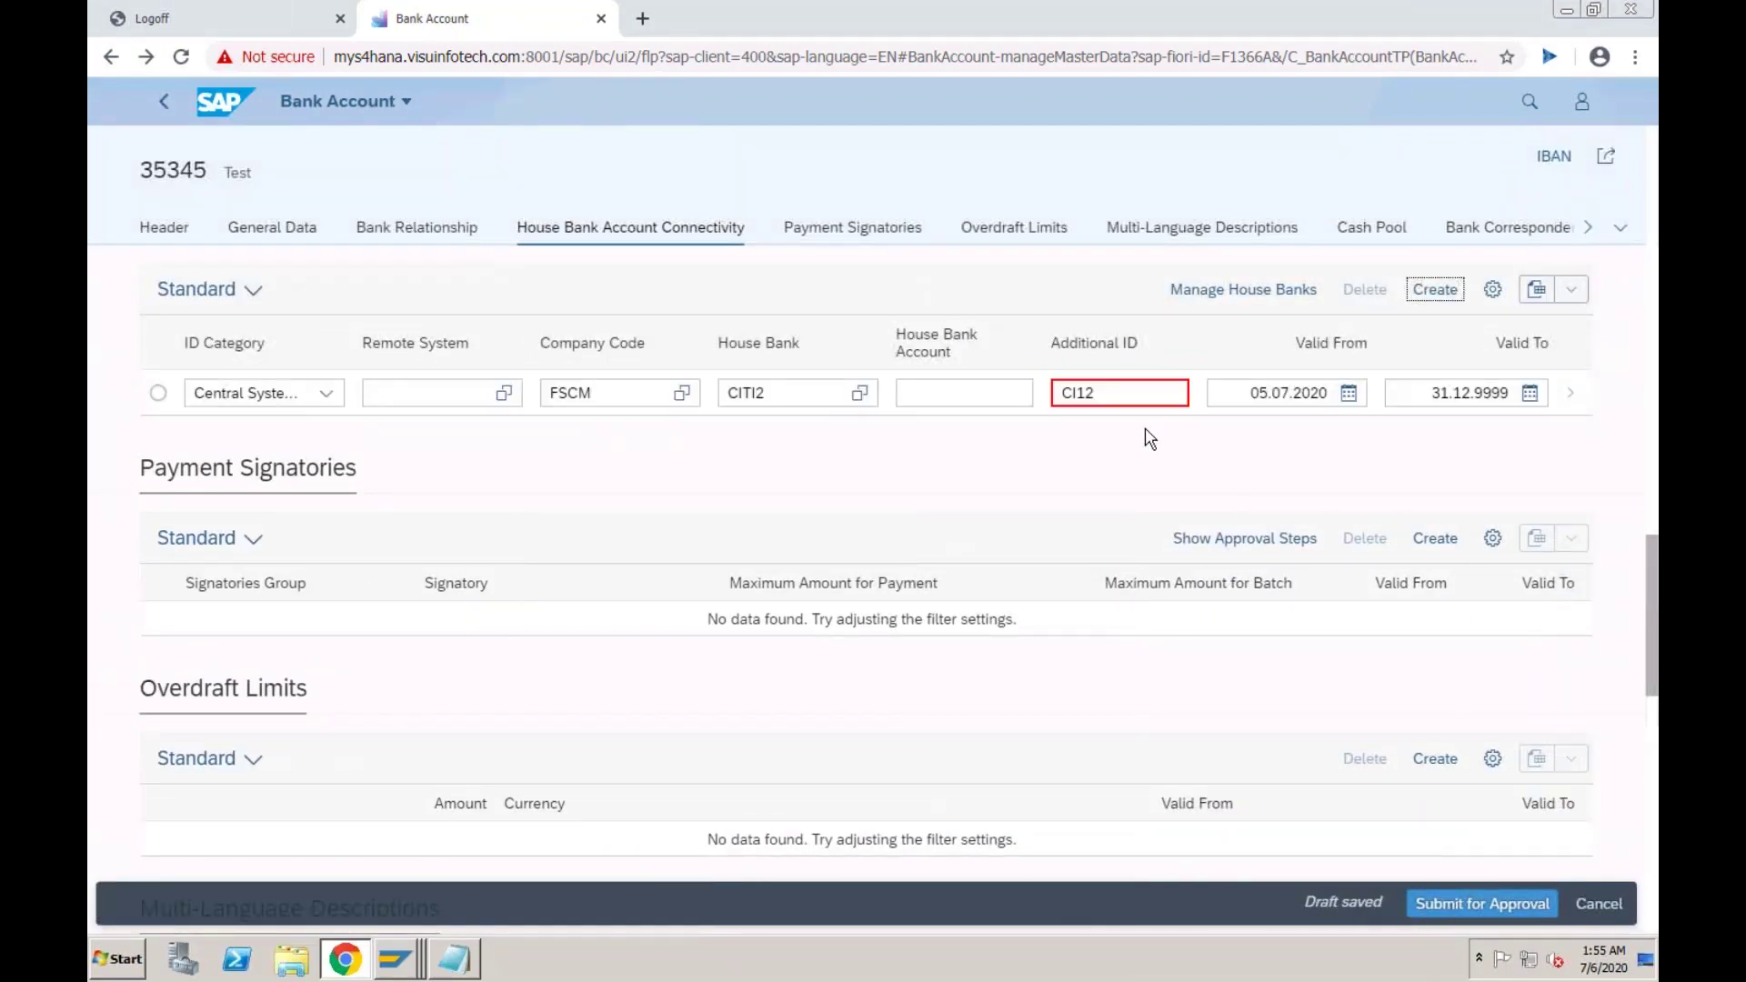
left_click(1121, 395)
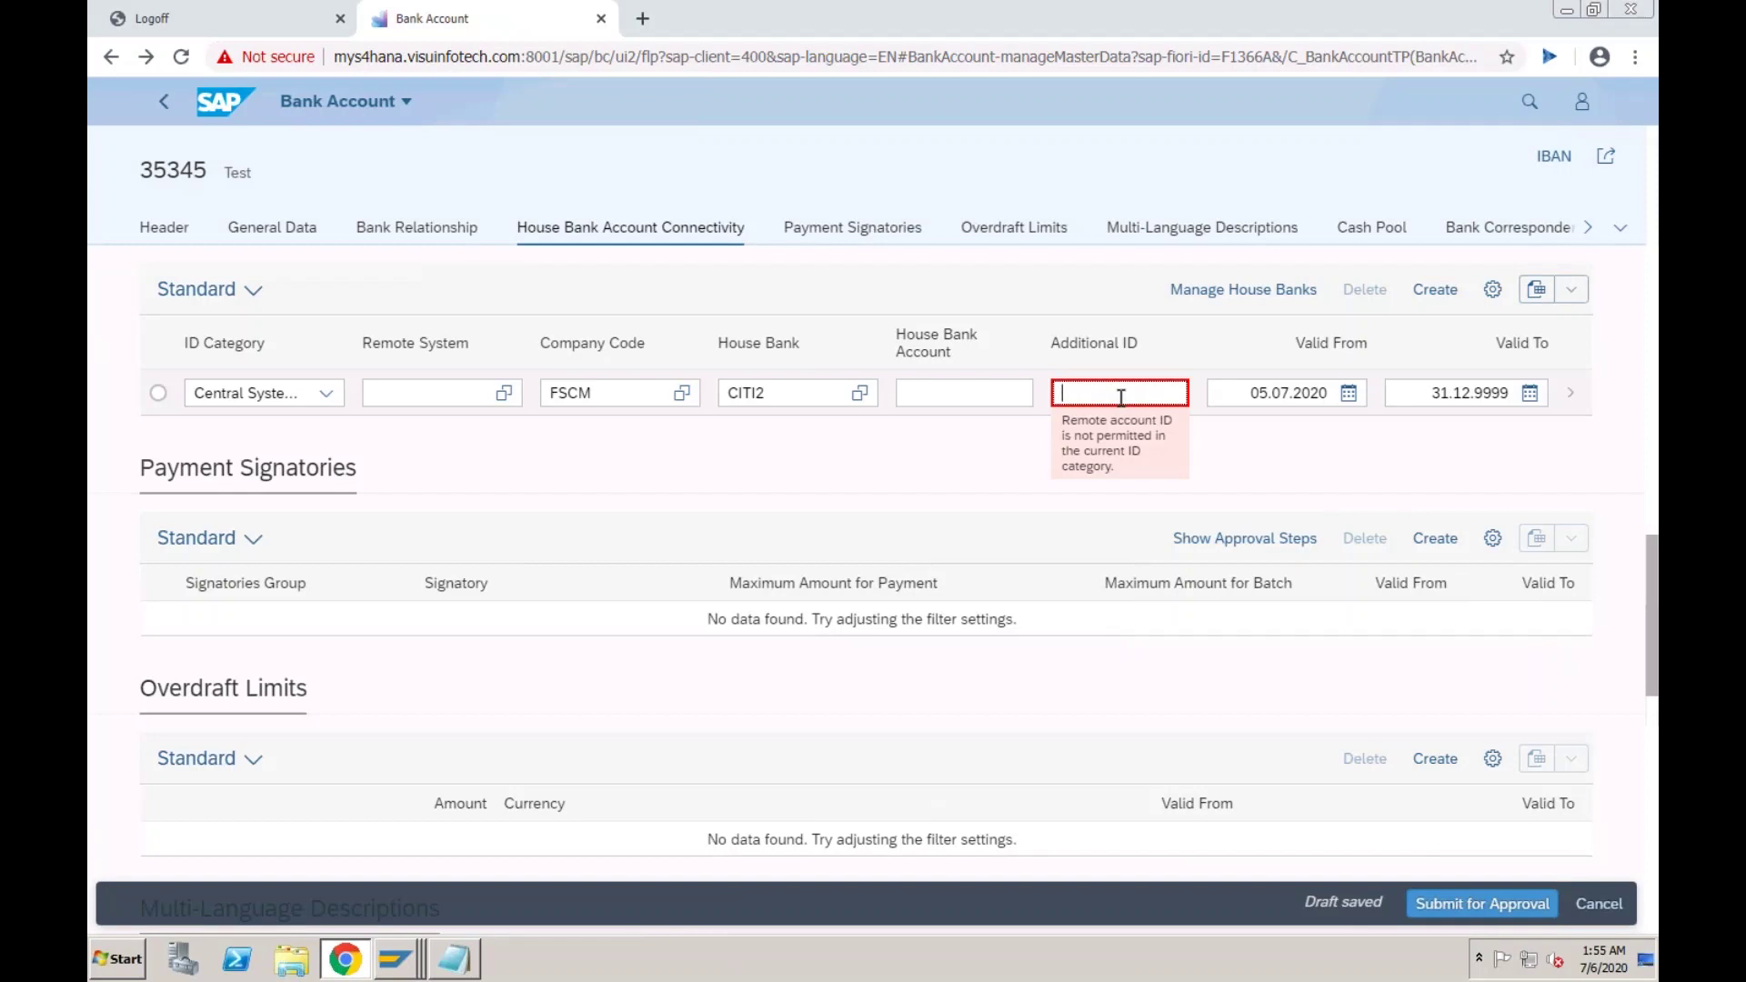
left_click(955, 393)
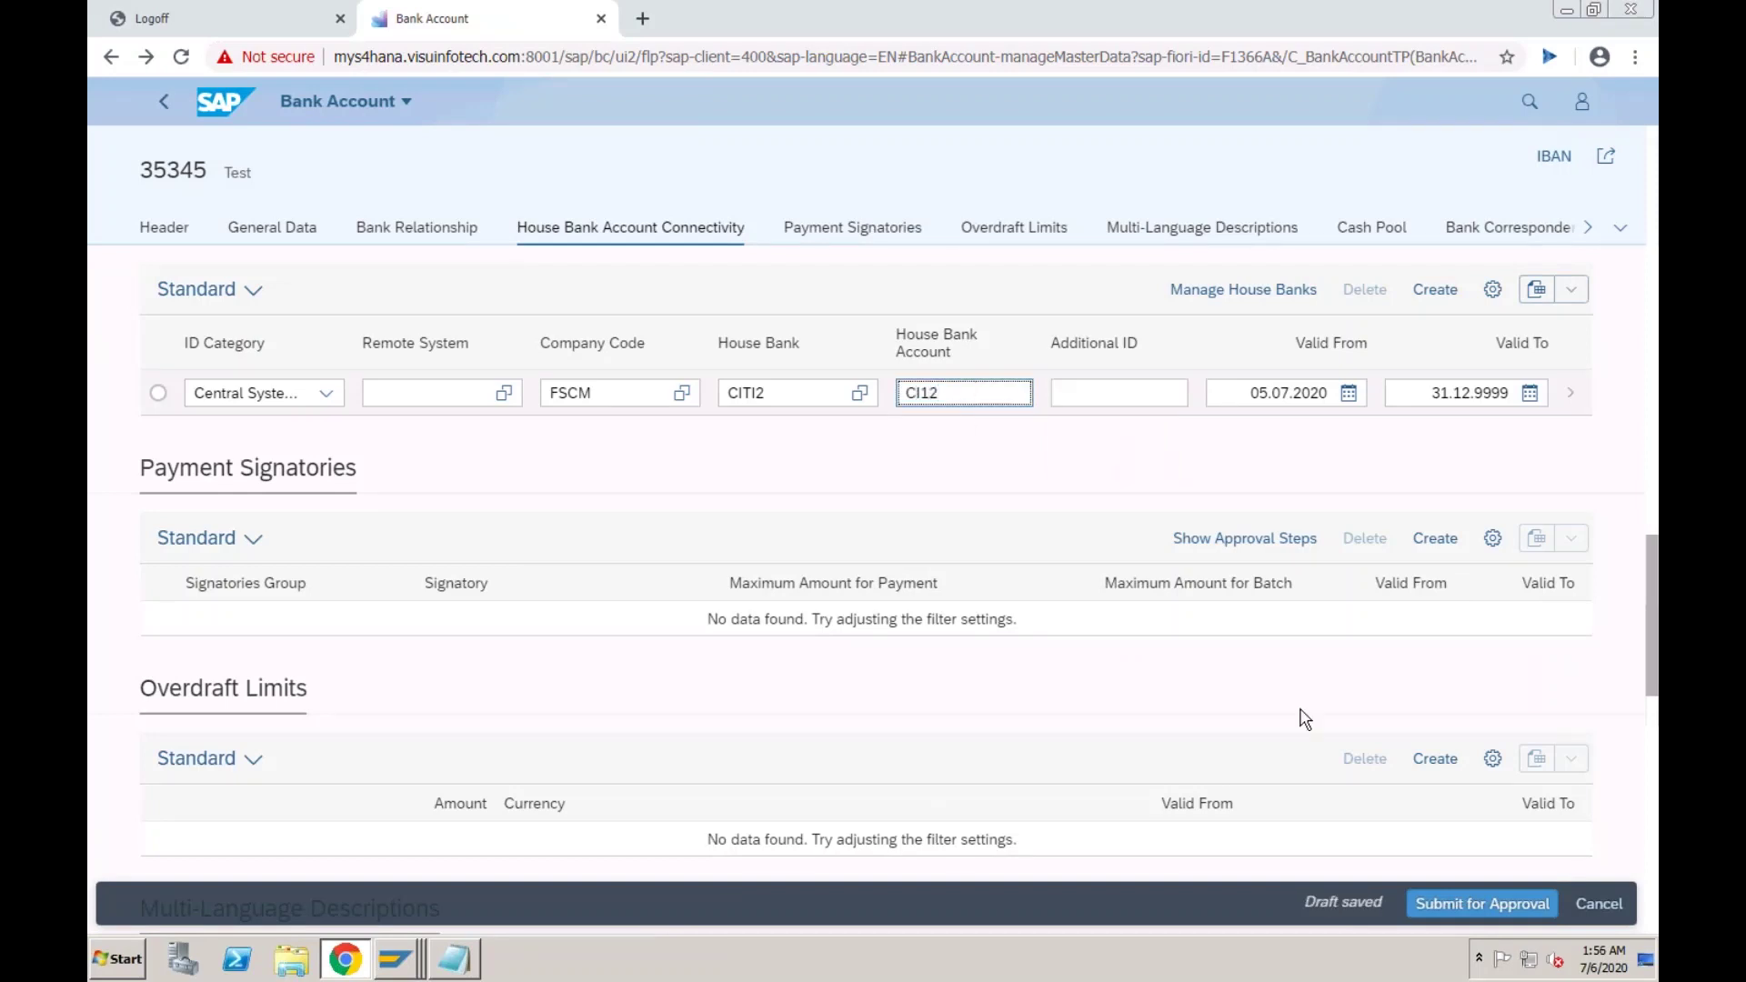
- Submit the account for approval and check request 36 is In Process in My Sent Requests
left_click(1436, 906)
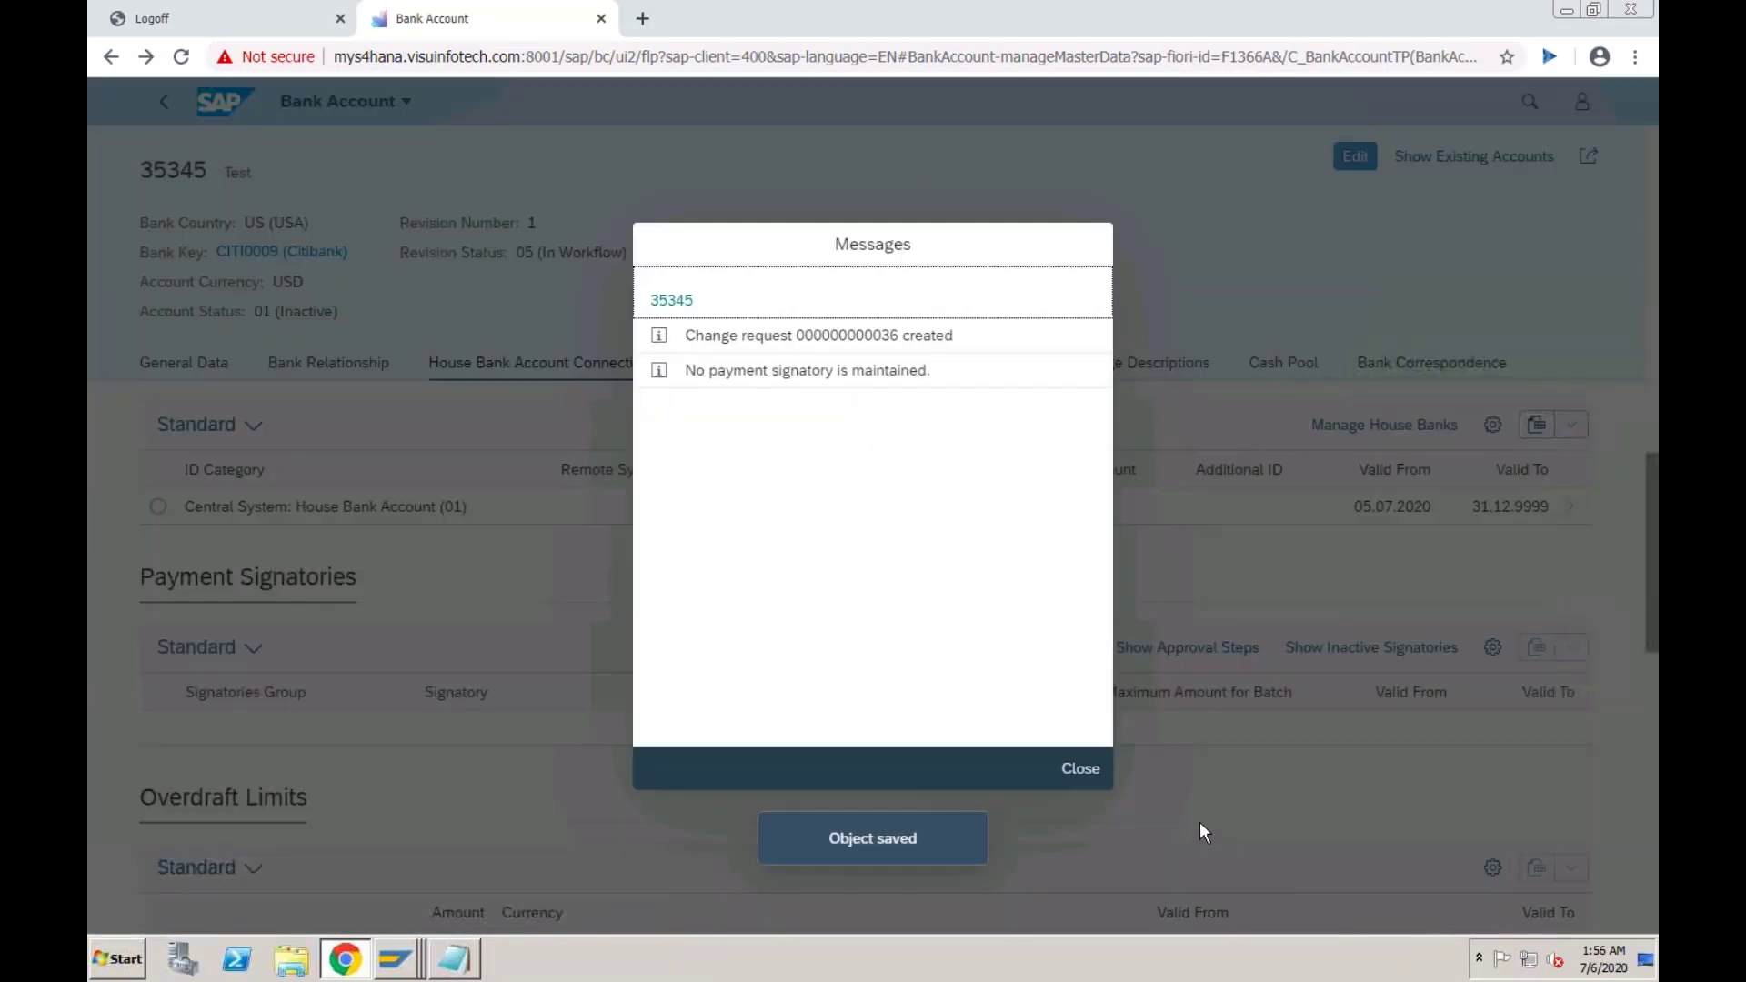
left_click(1079, 768)
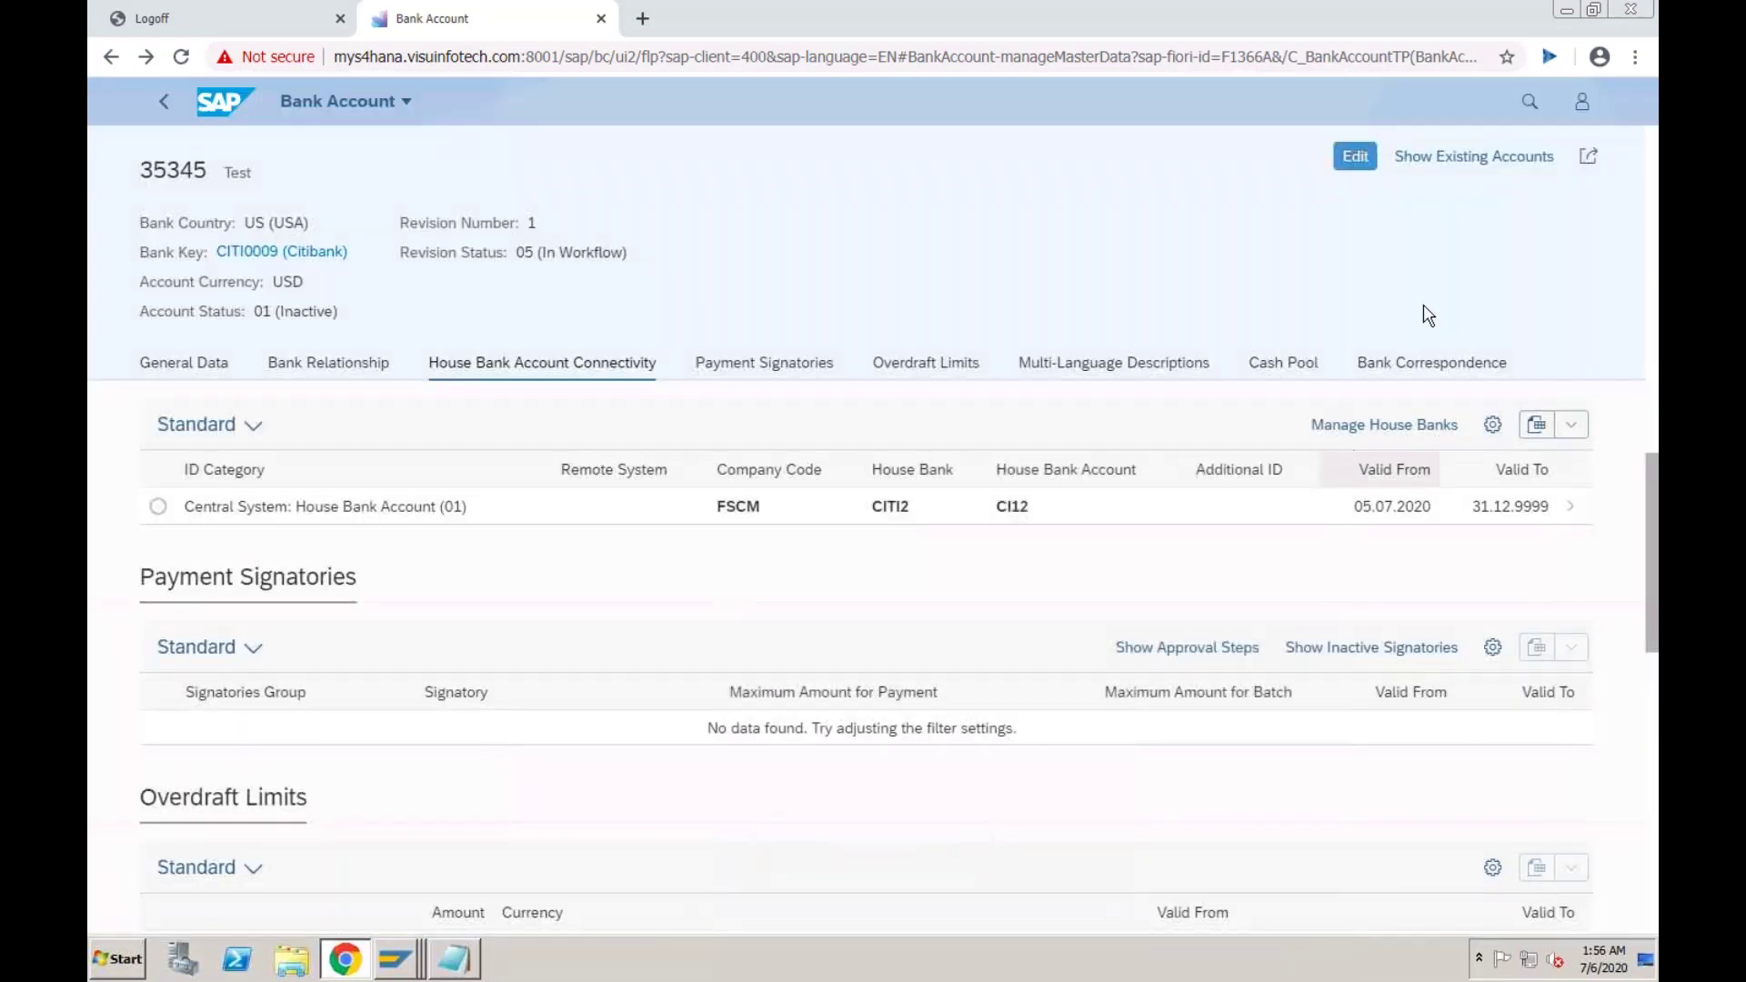
left_click(173, 111)
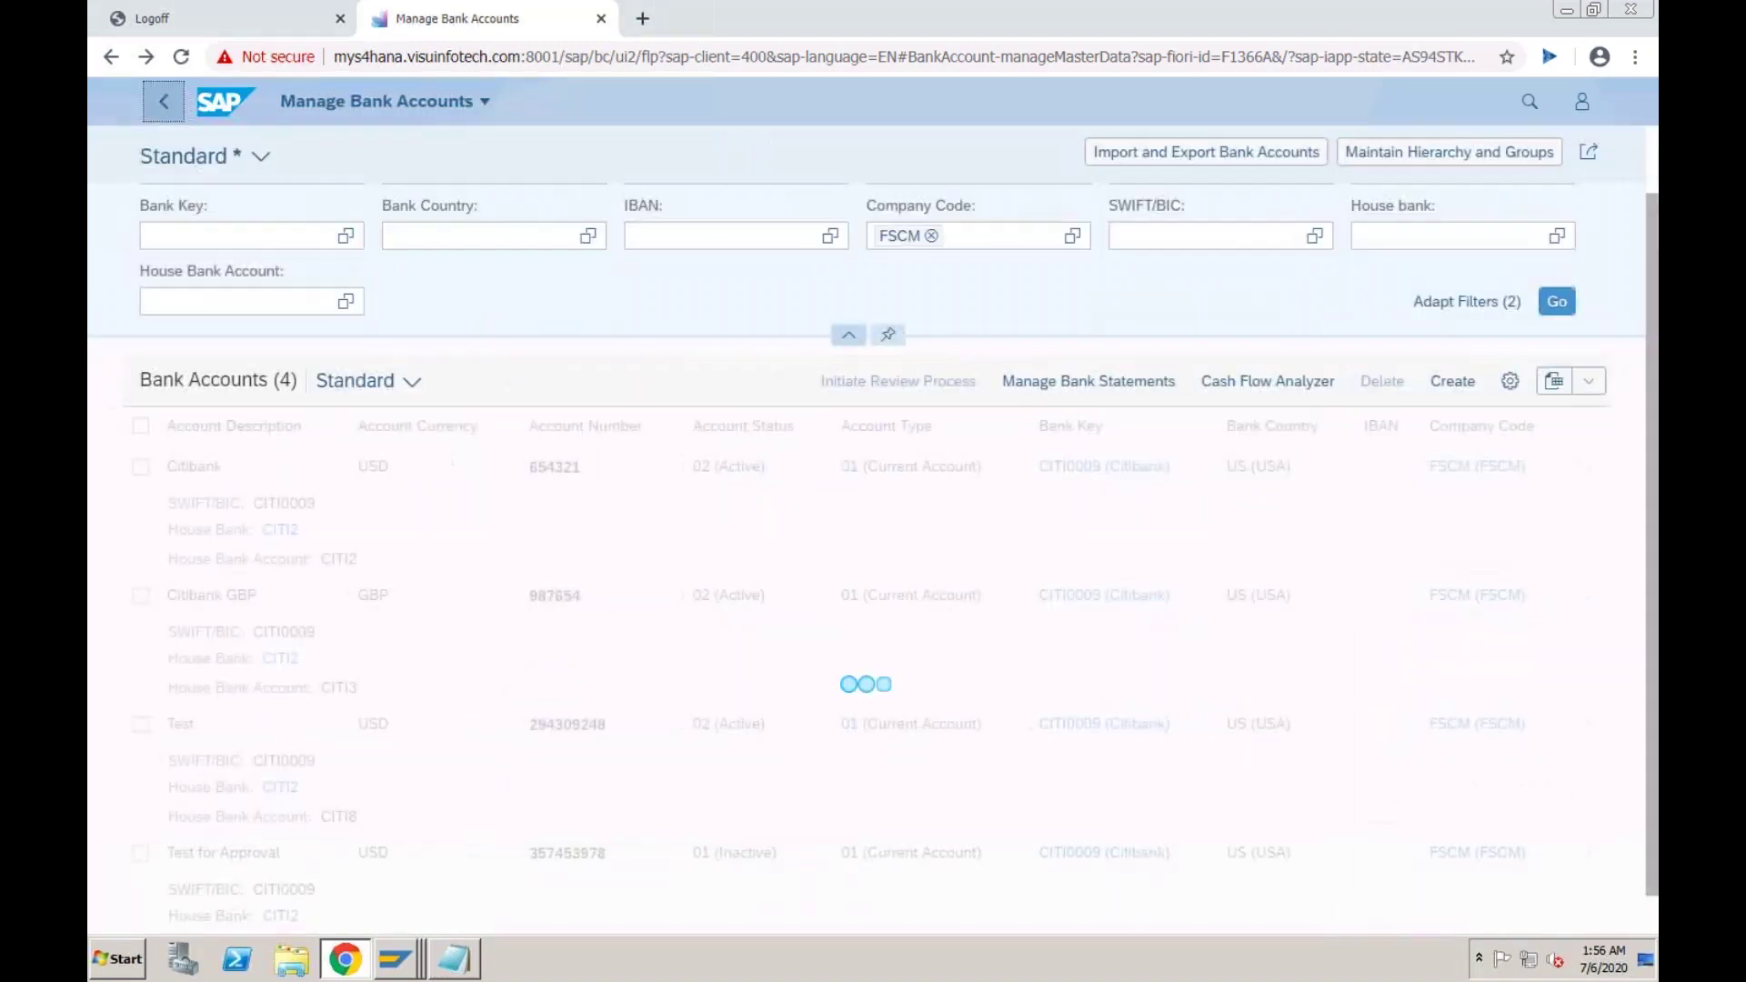
left_click(164, 101)
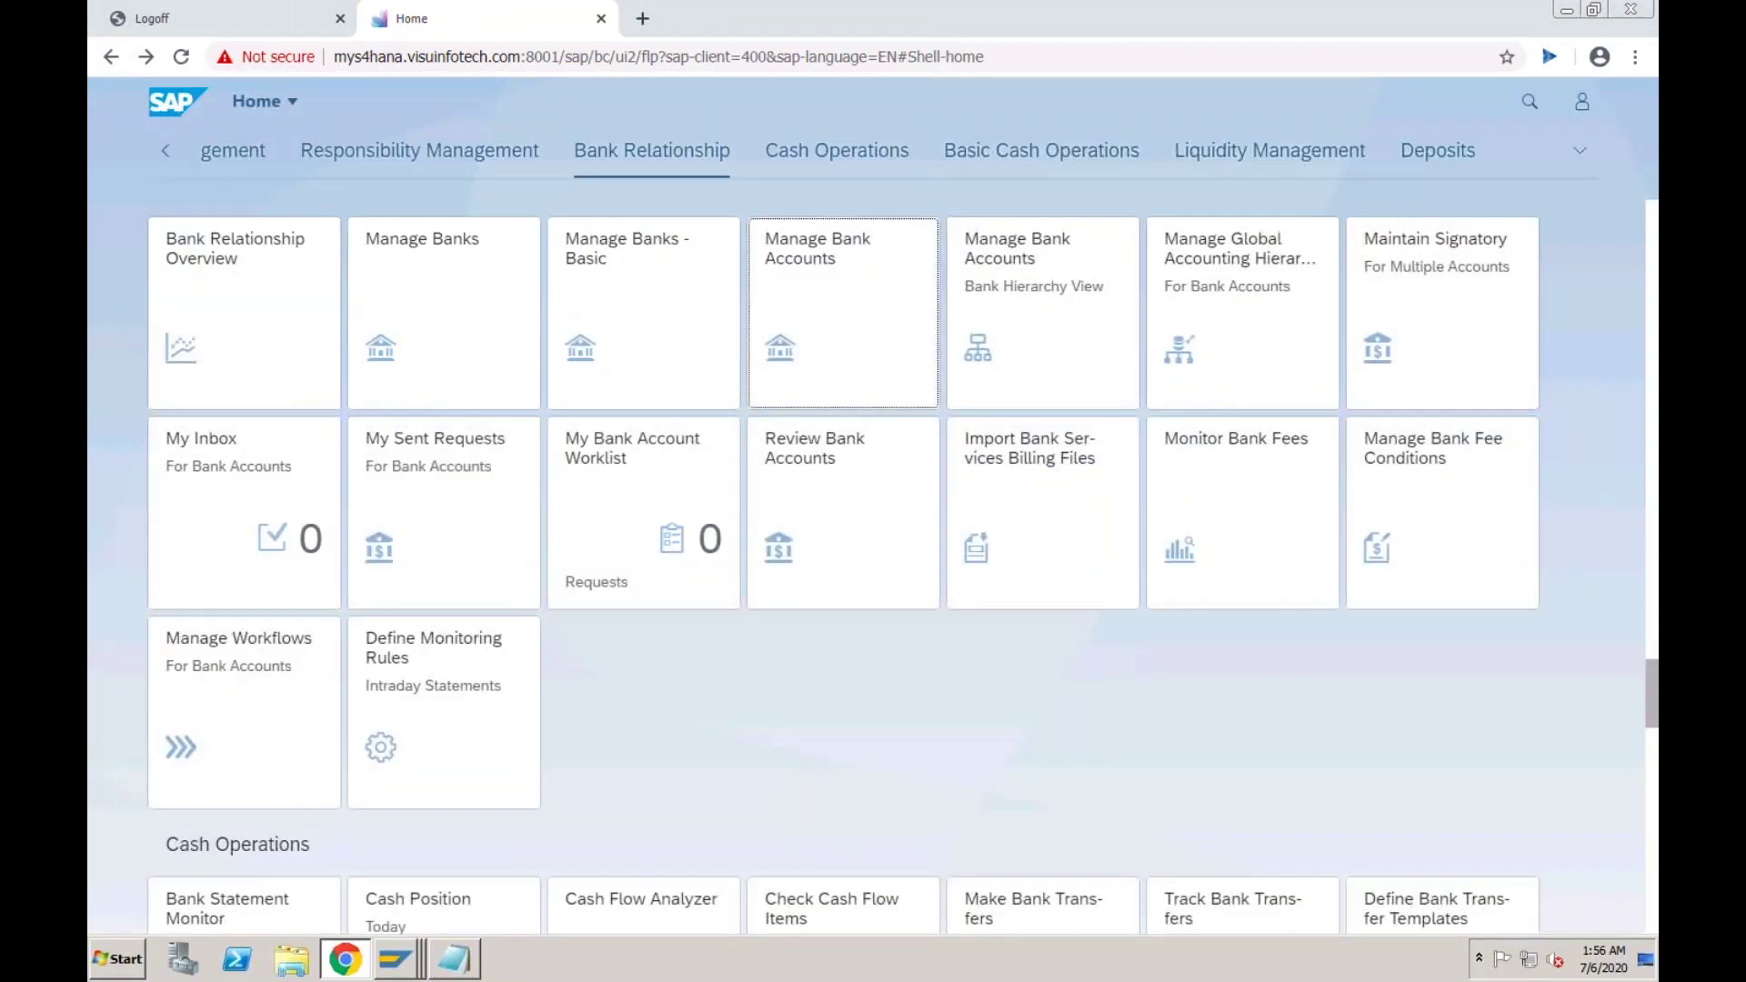
left_click(429, 477)
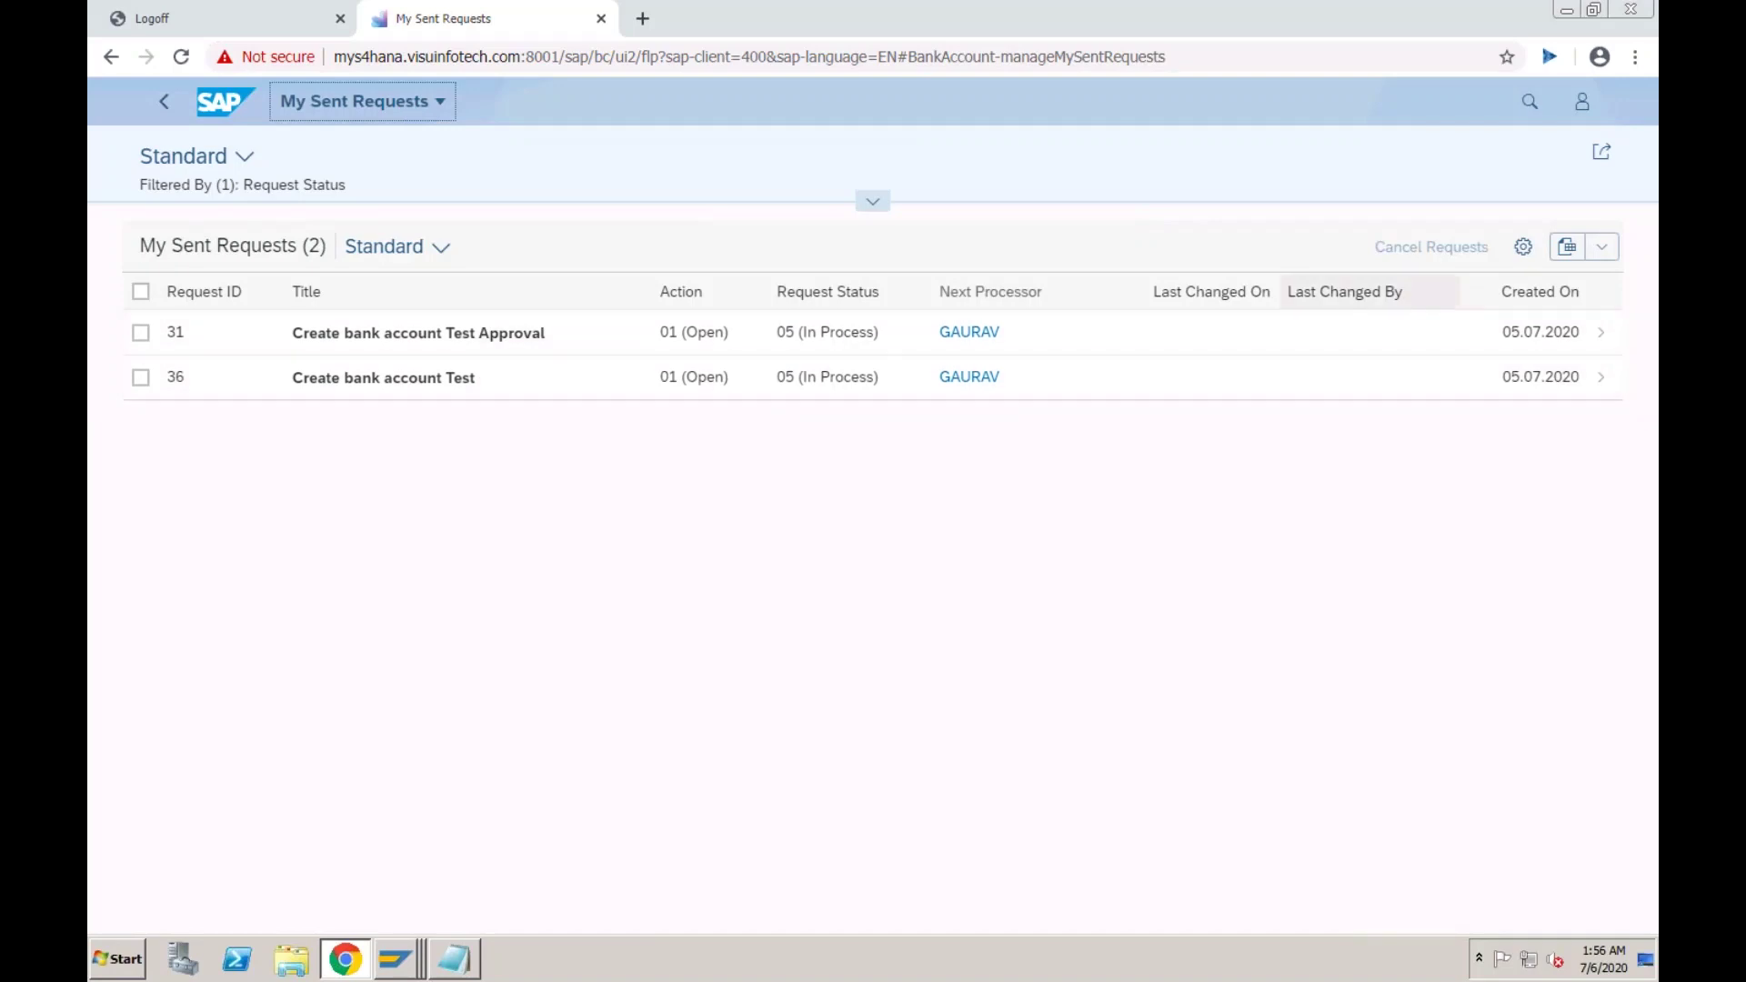
- Sign out of the launchpad from the user menu
left_click(1582, 113)
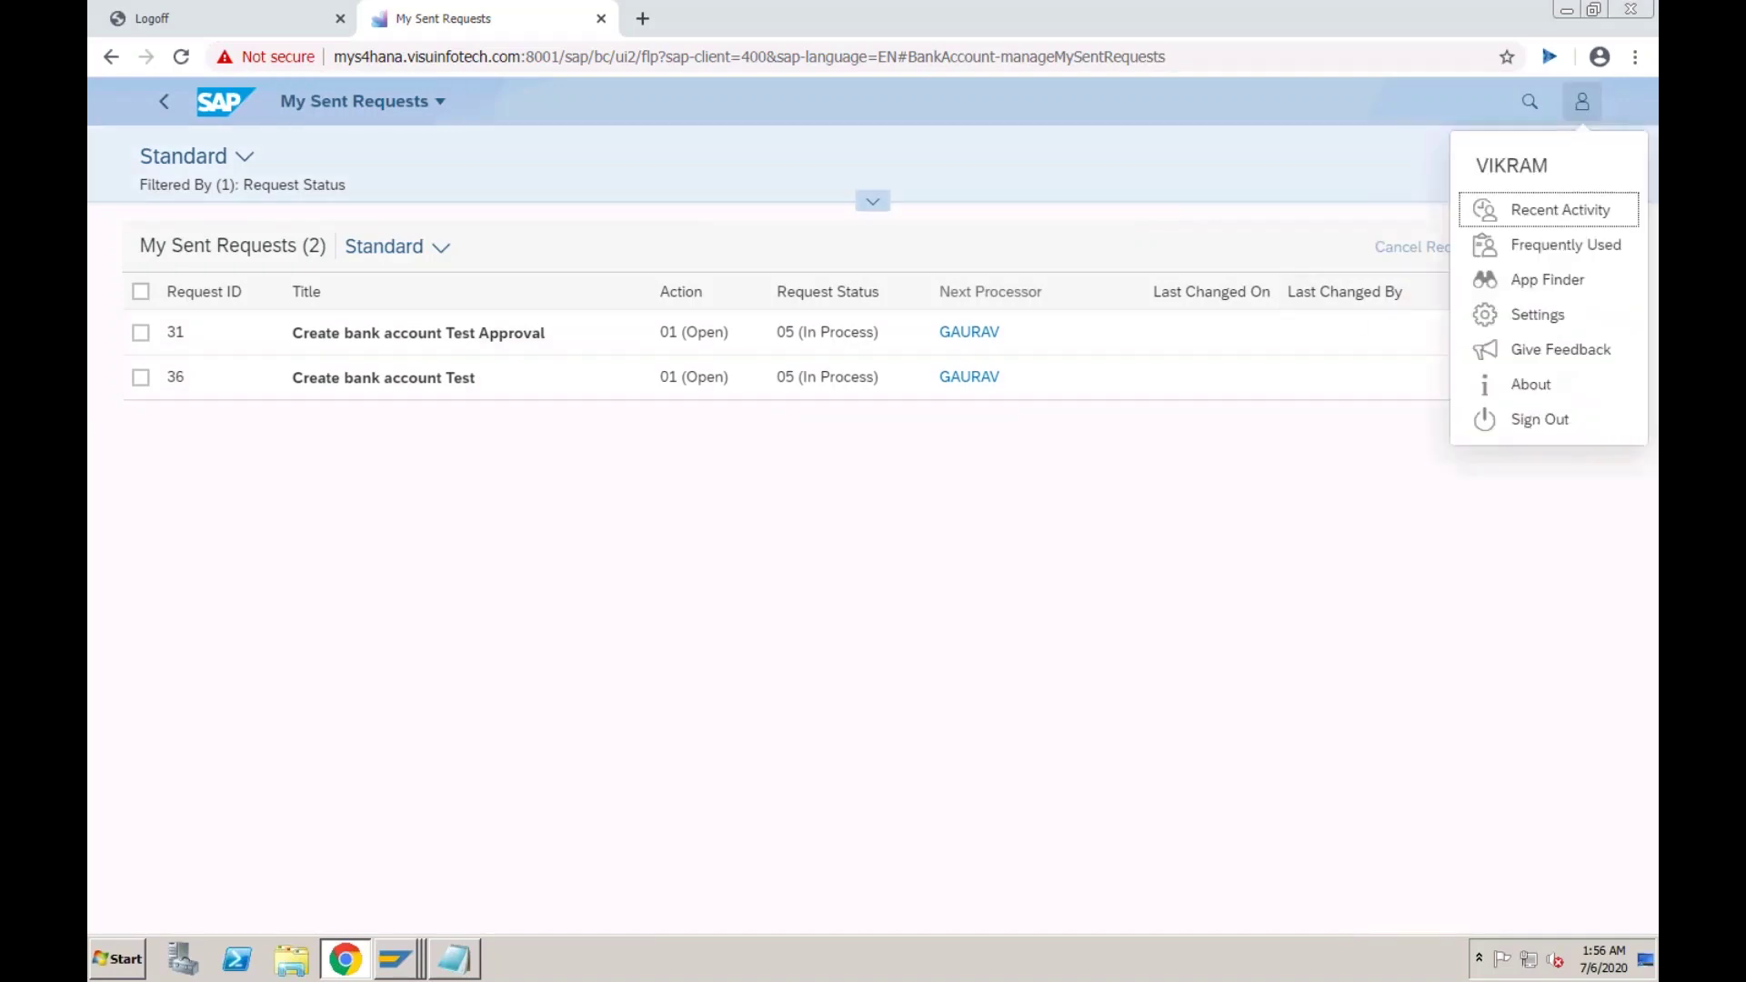
left_click(1542, 419)
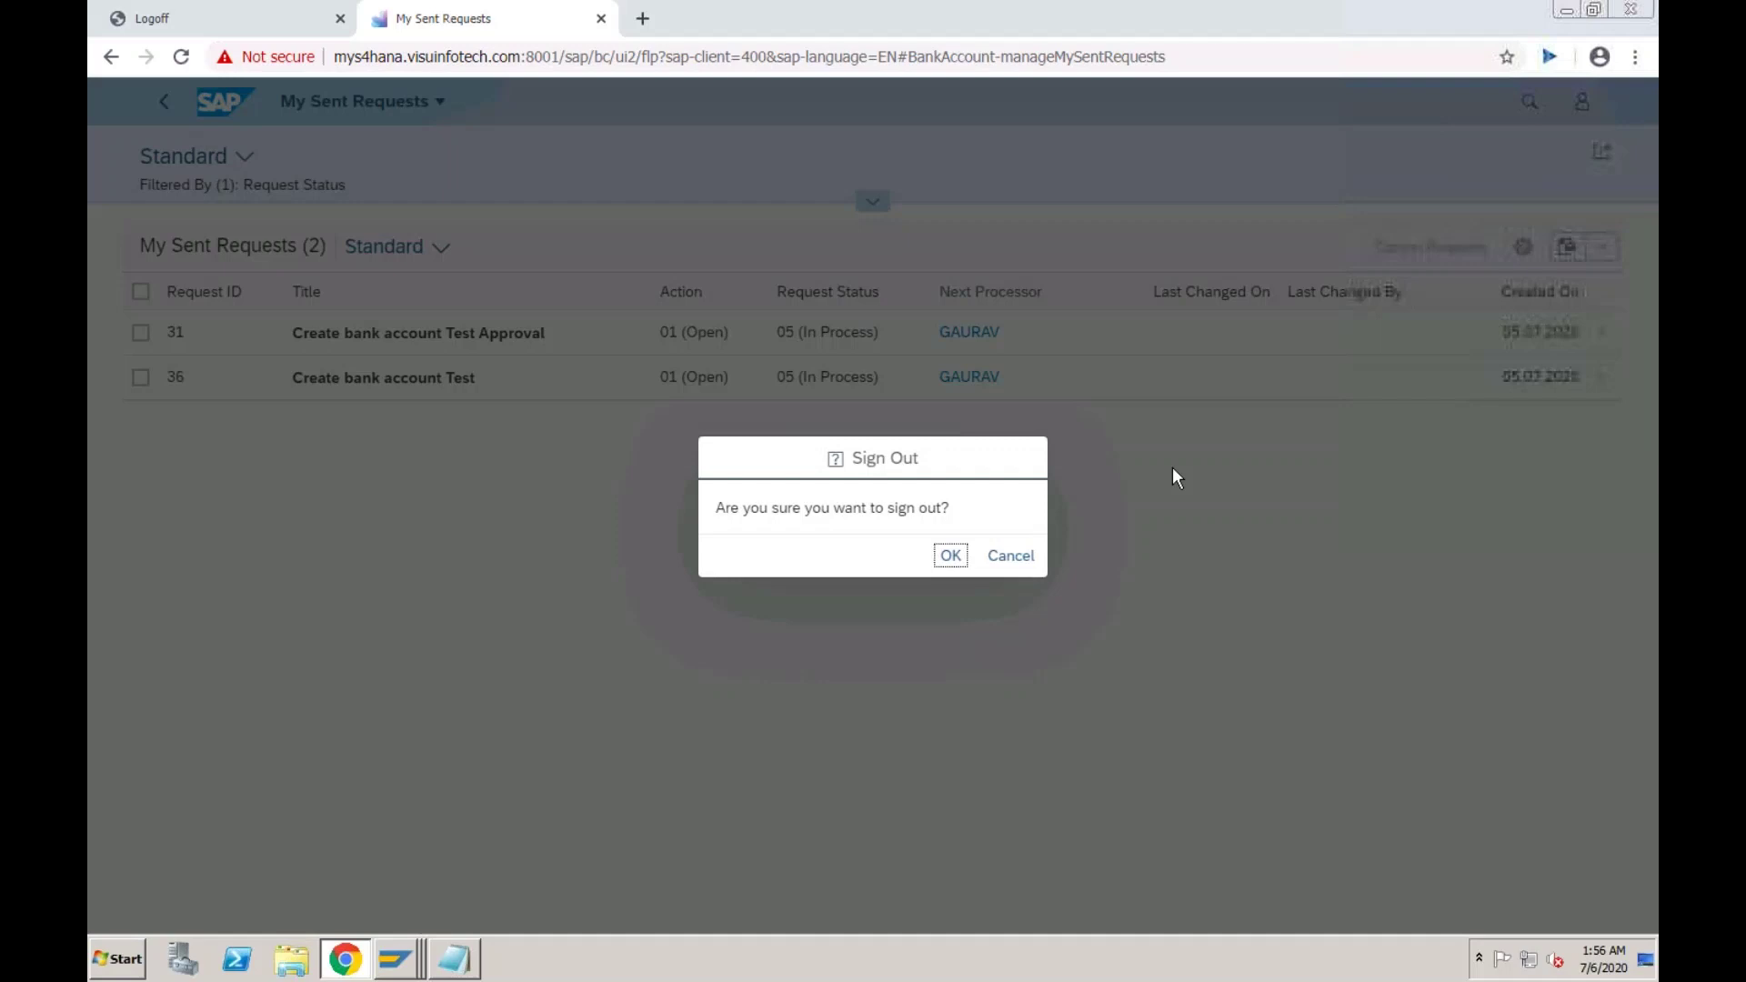
left_click(950, 555)
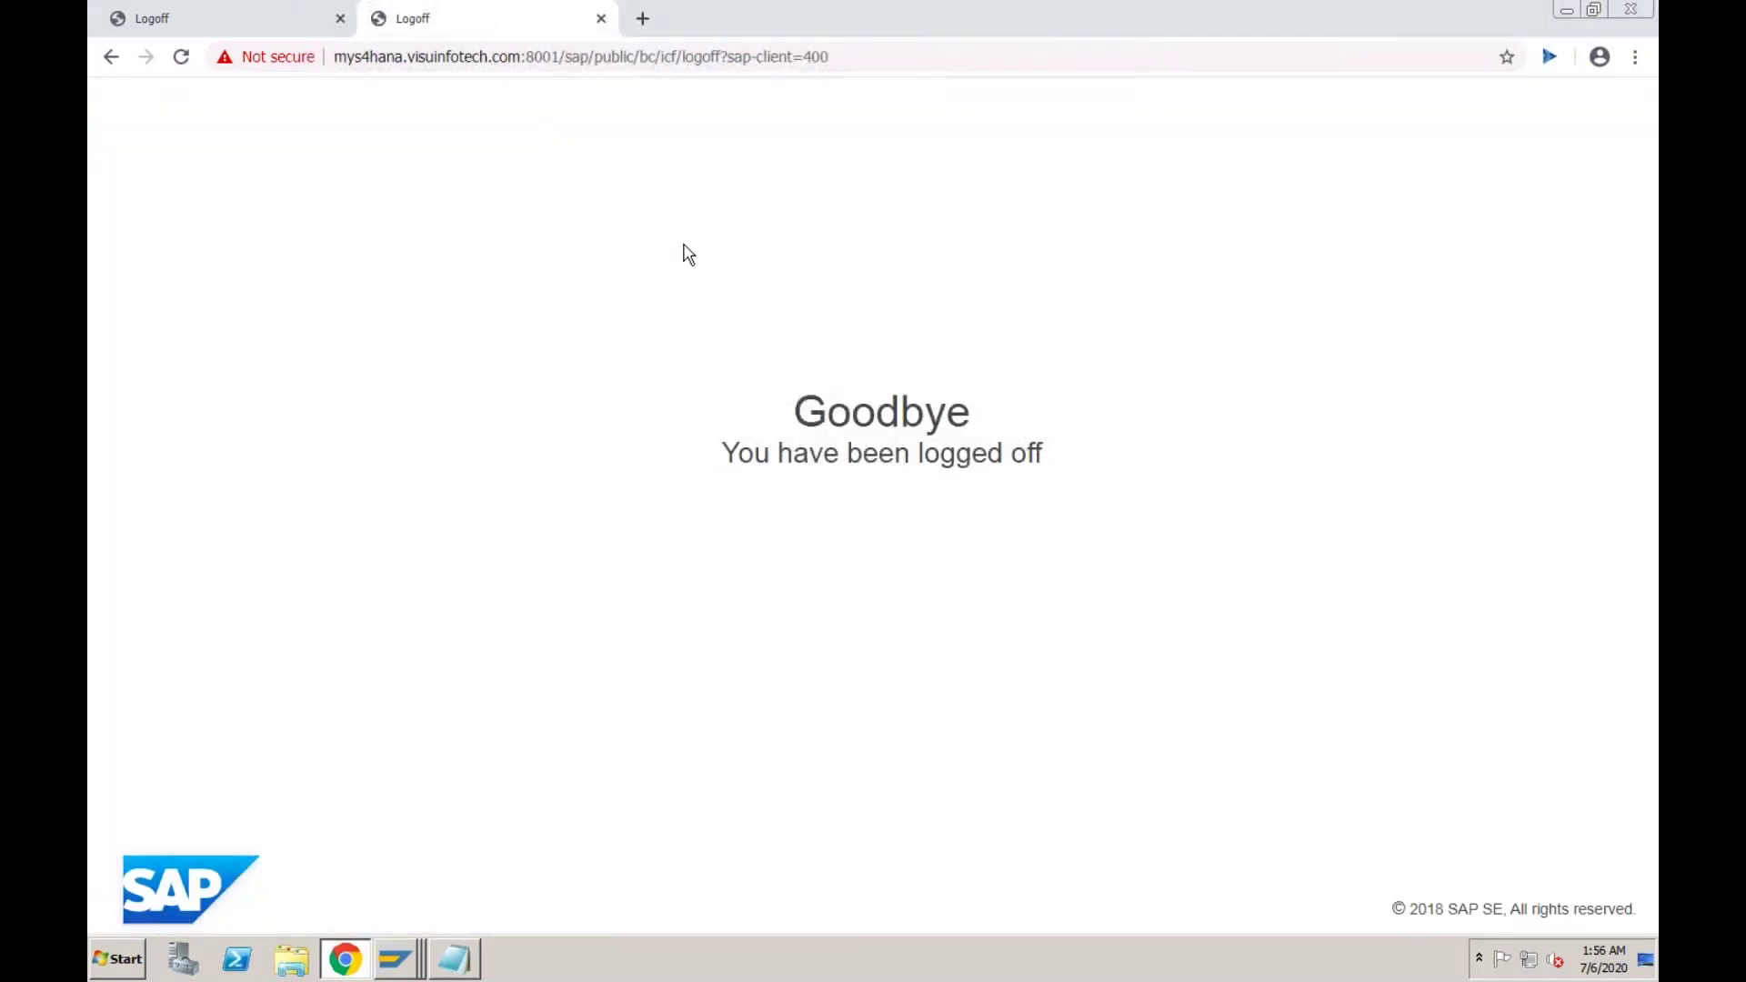
- Log back on through the Logon bookmark in a new tab with another user's credentials
left_click(601, 20)
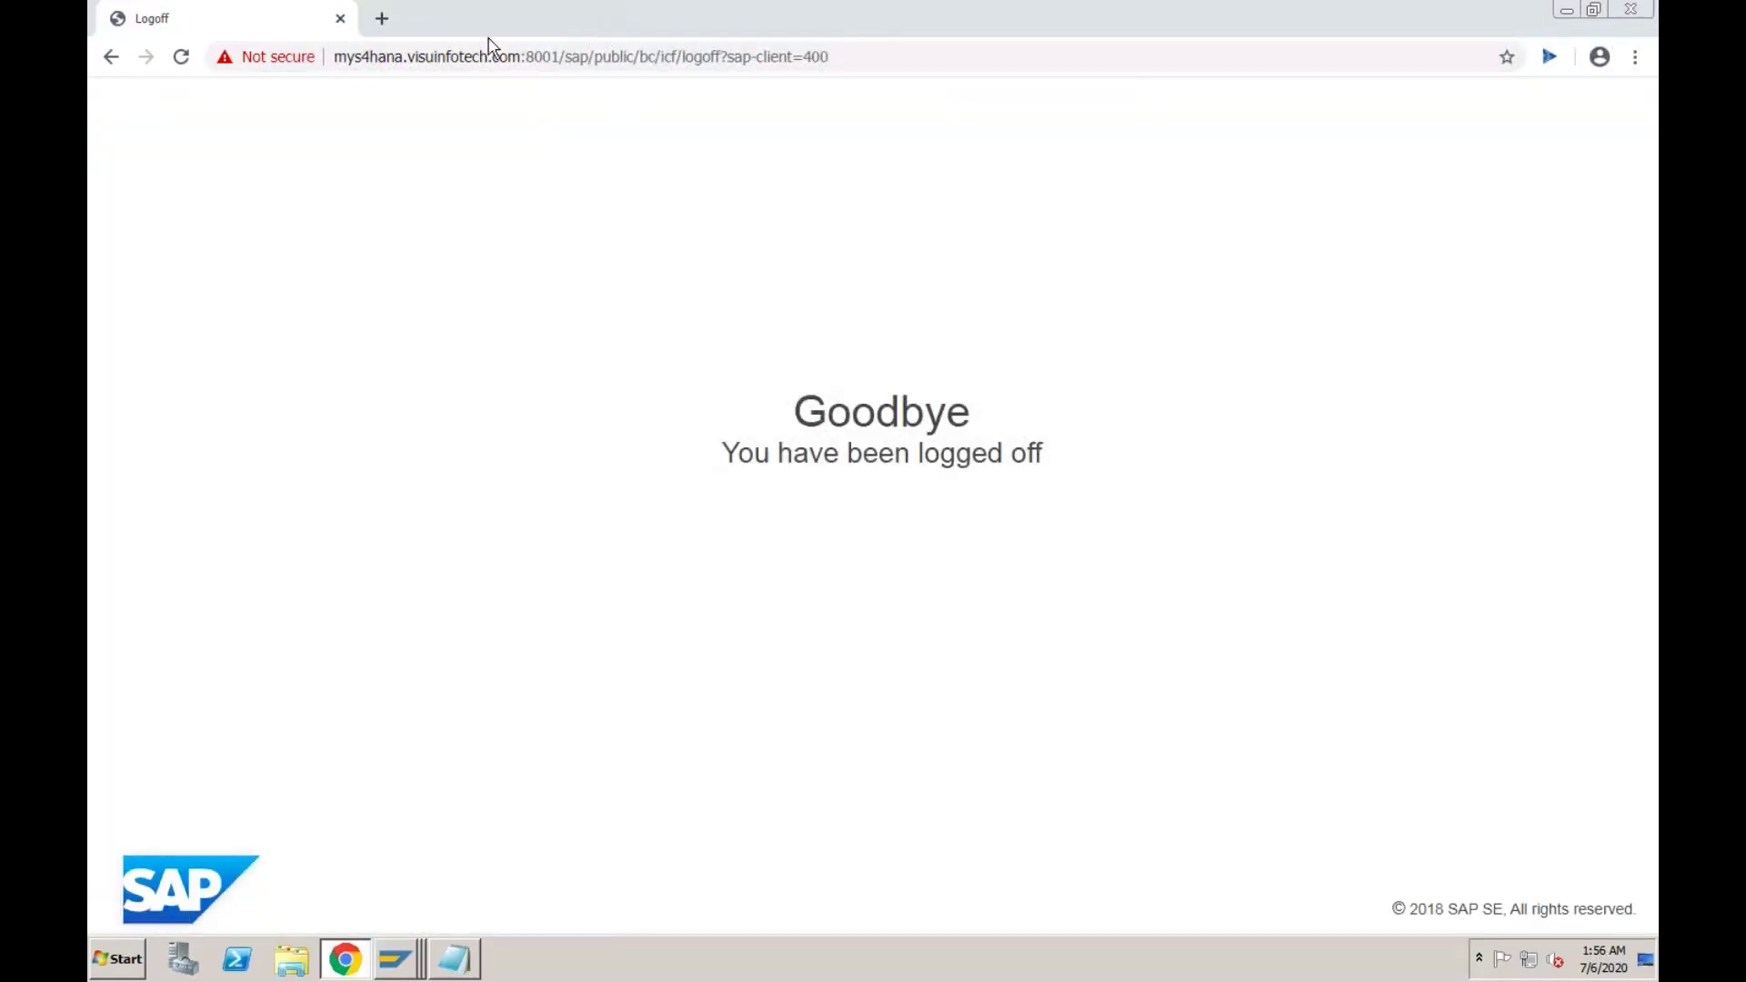
left_click(381, 20)
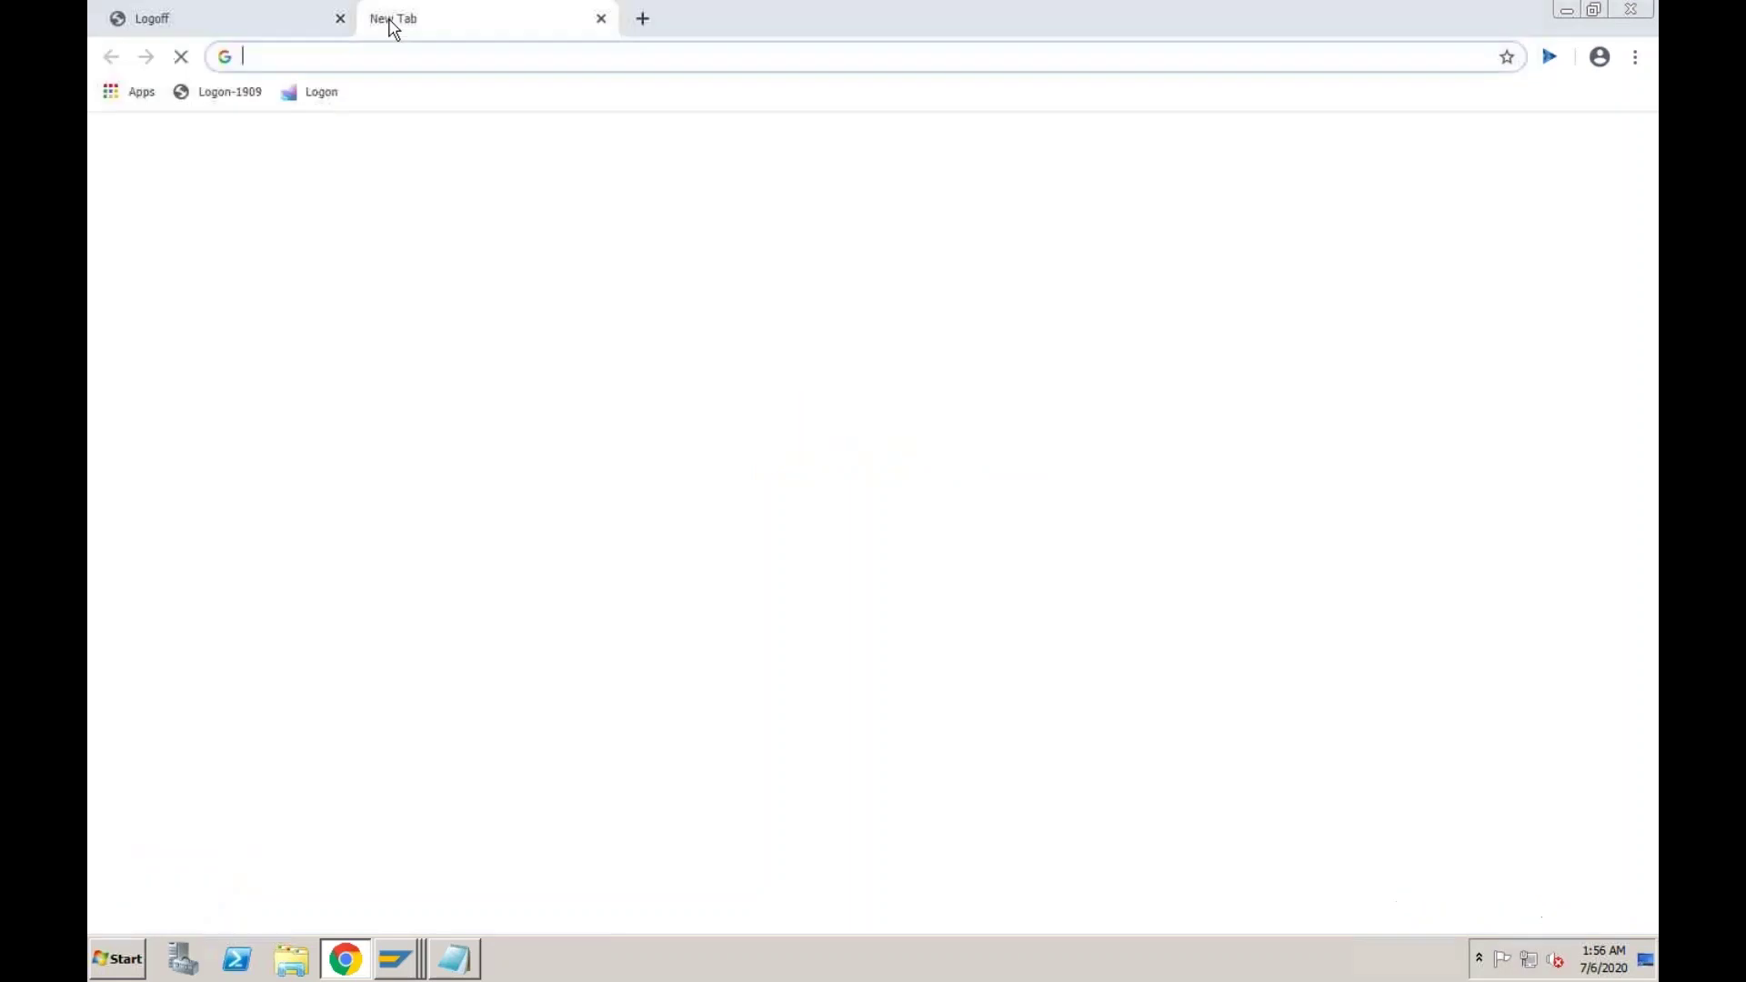
left_click(320, 92)
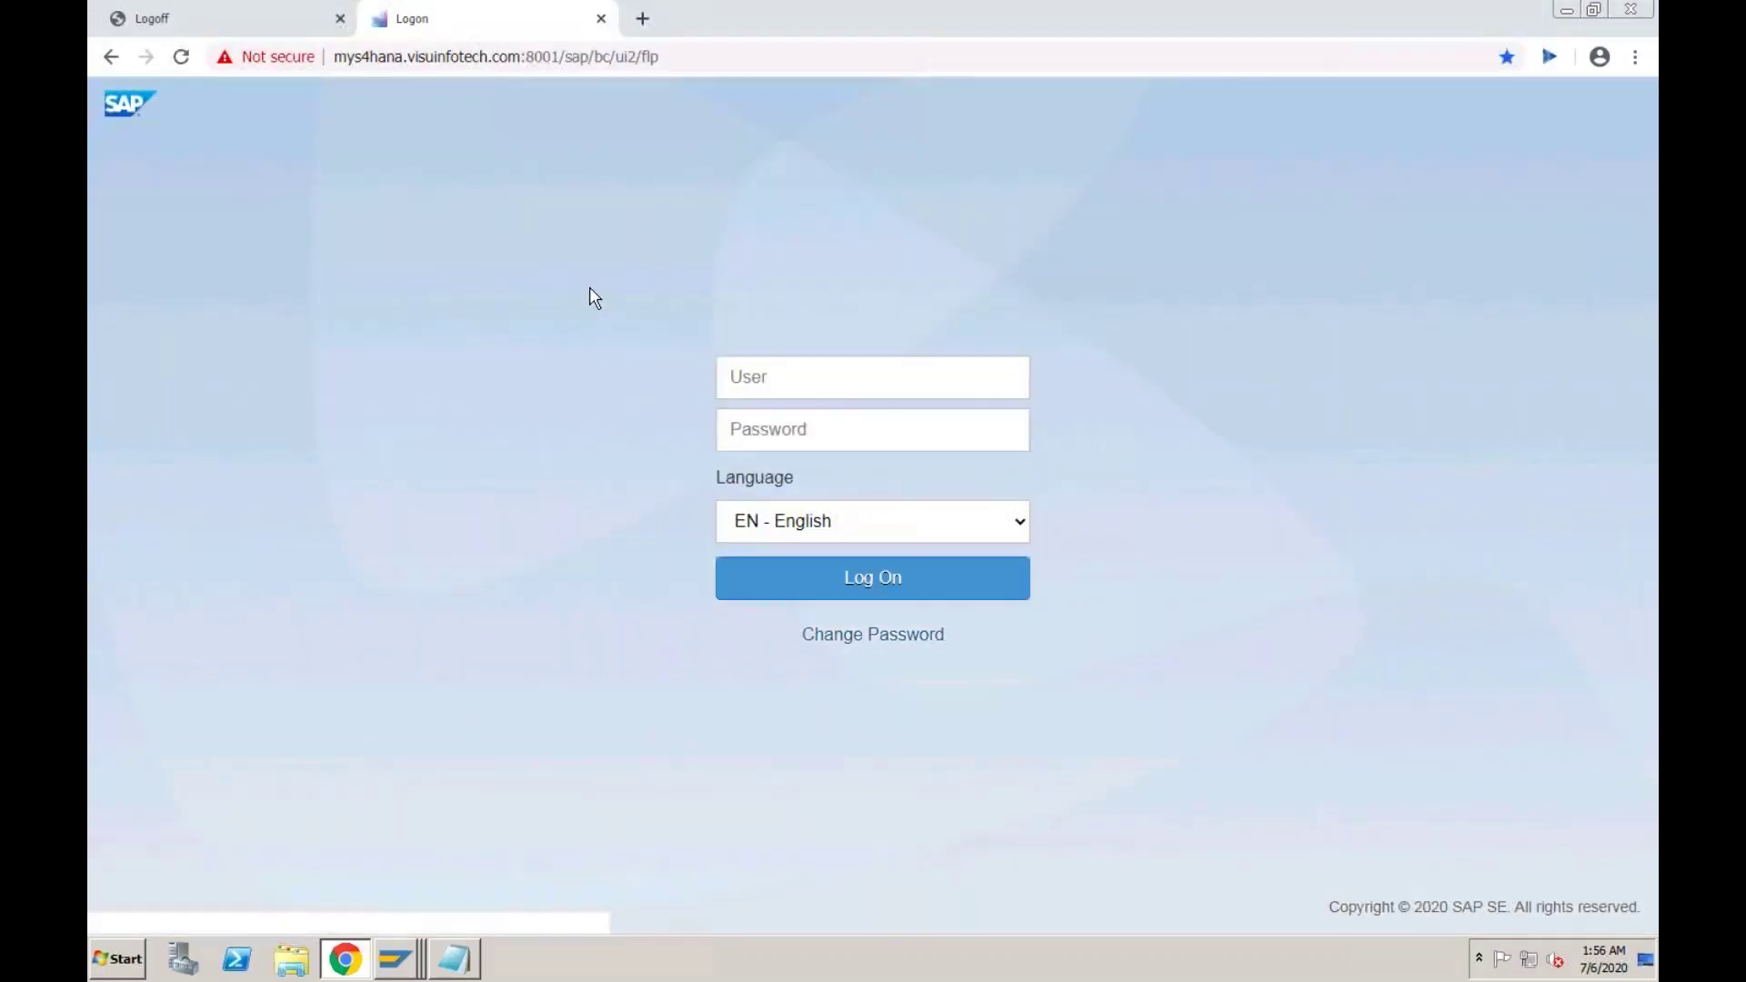
left_click(732, 382)
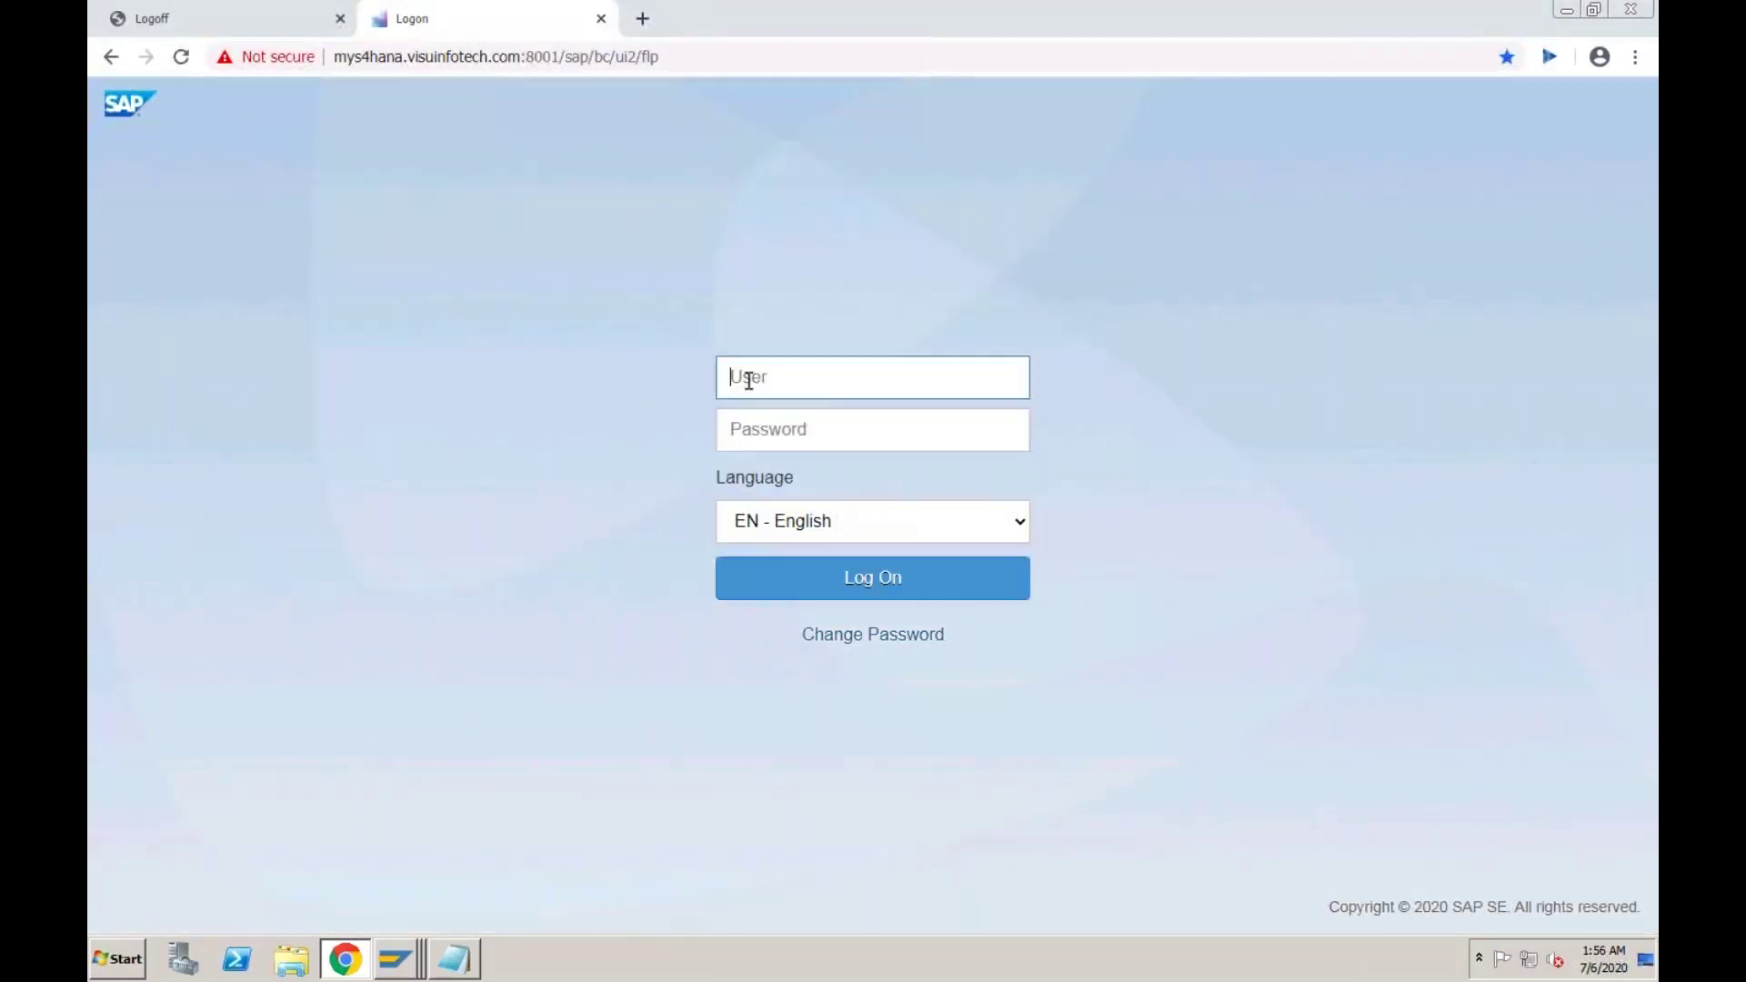
type("gaurav")
key("Tab")
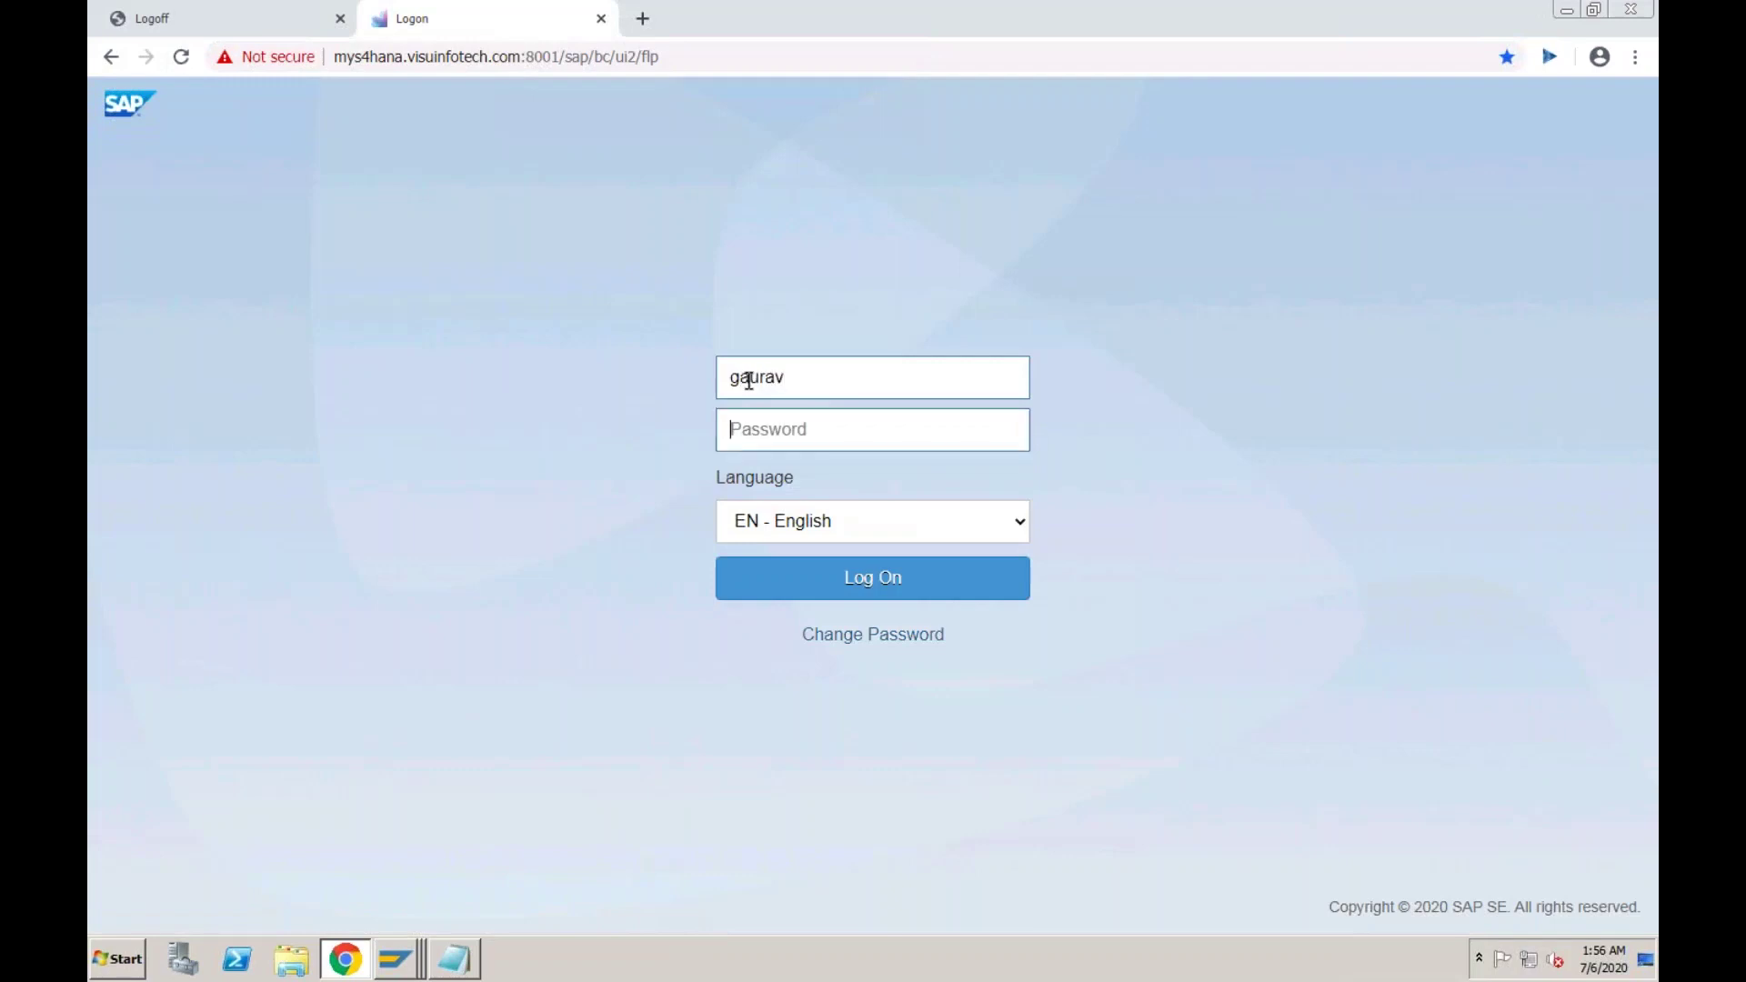
type("***")
key("Return")
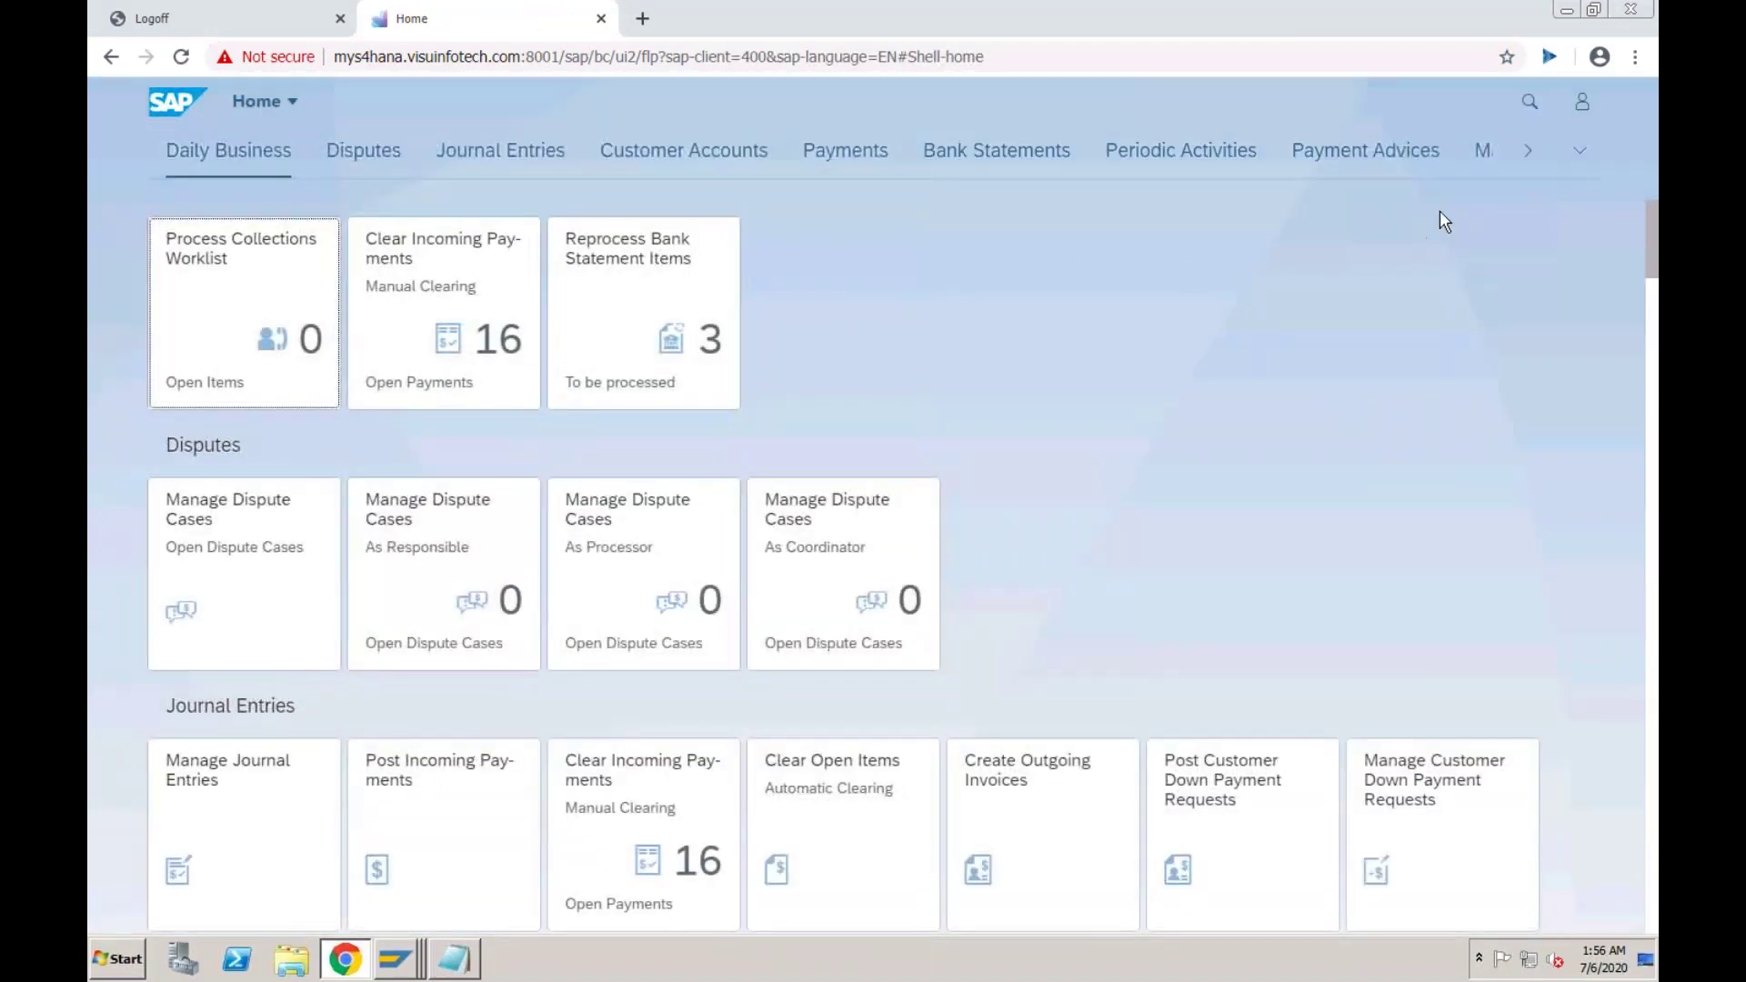
- Approve the Create bank account Test request in My Inbox with the note 'Approved'
left_click(1582, 153)
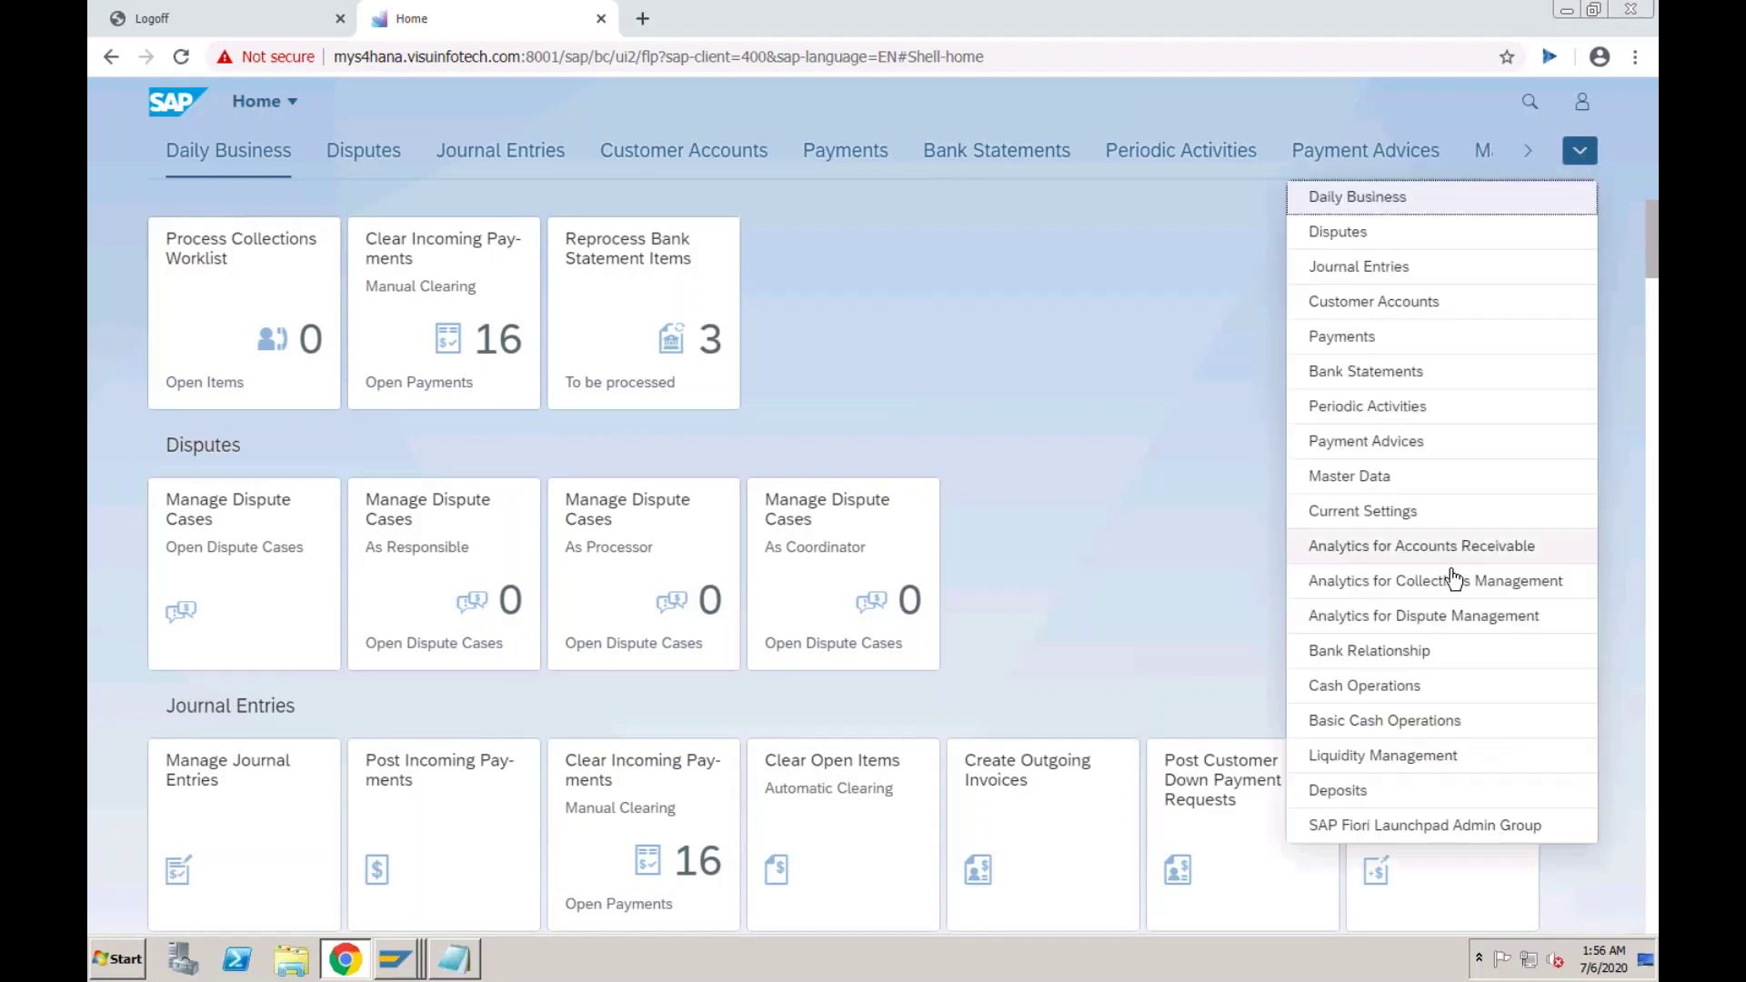
left_click(1412, 653)
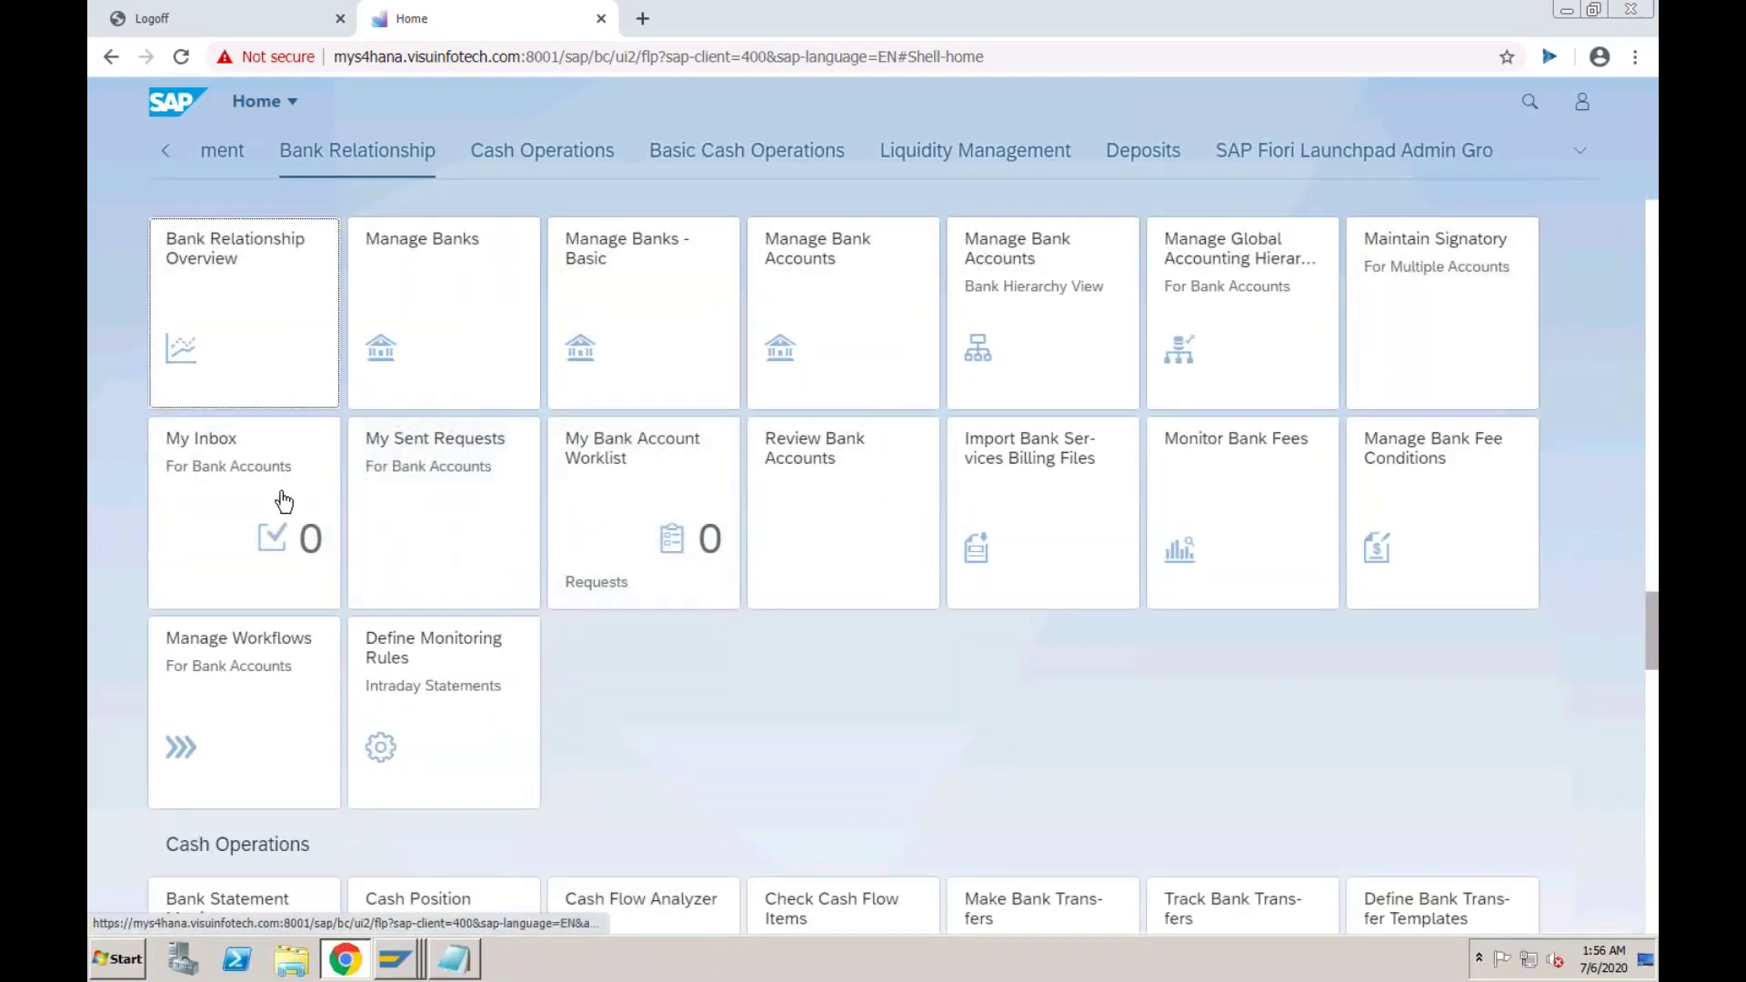
left_click(254, 514)
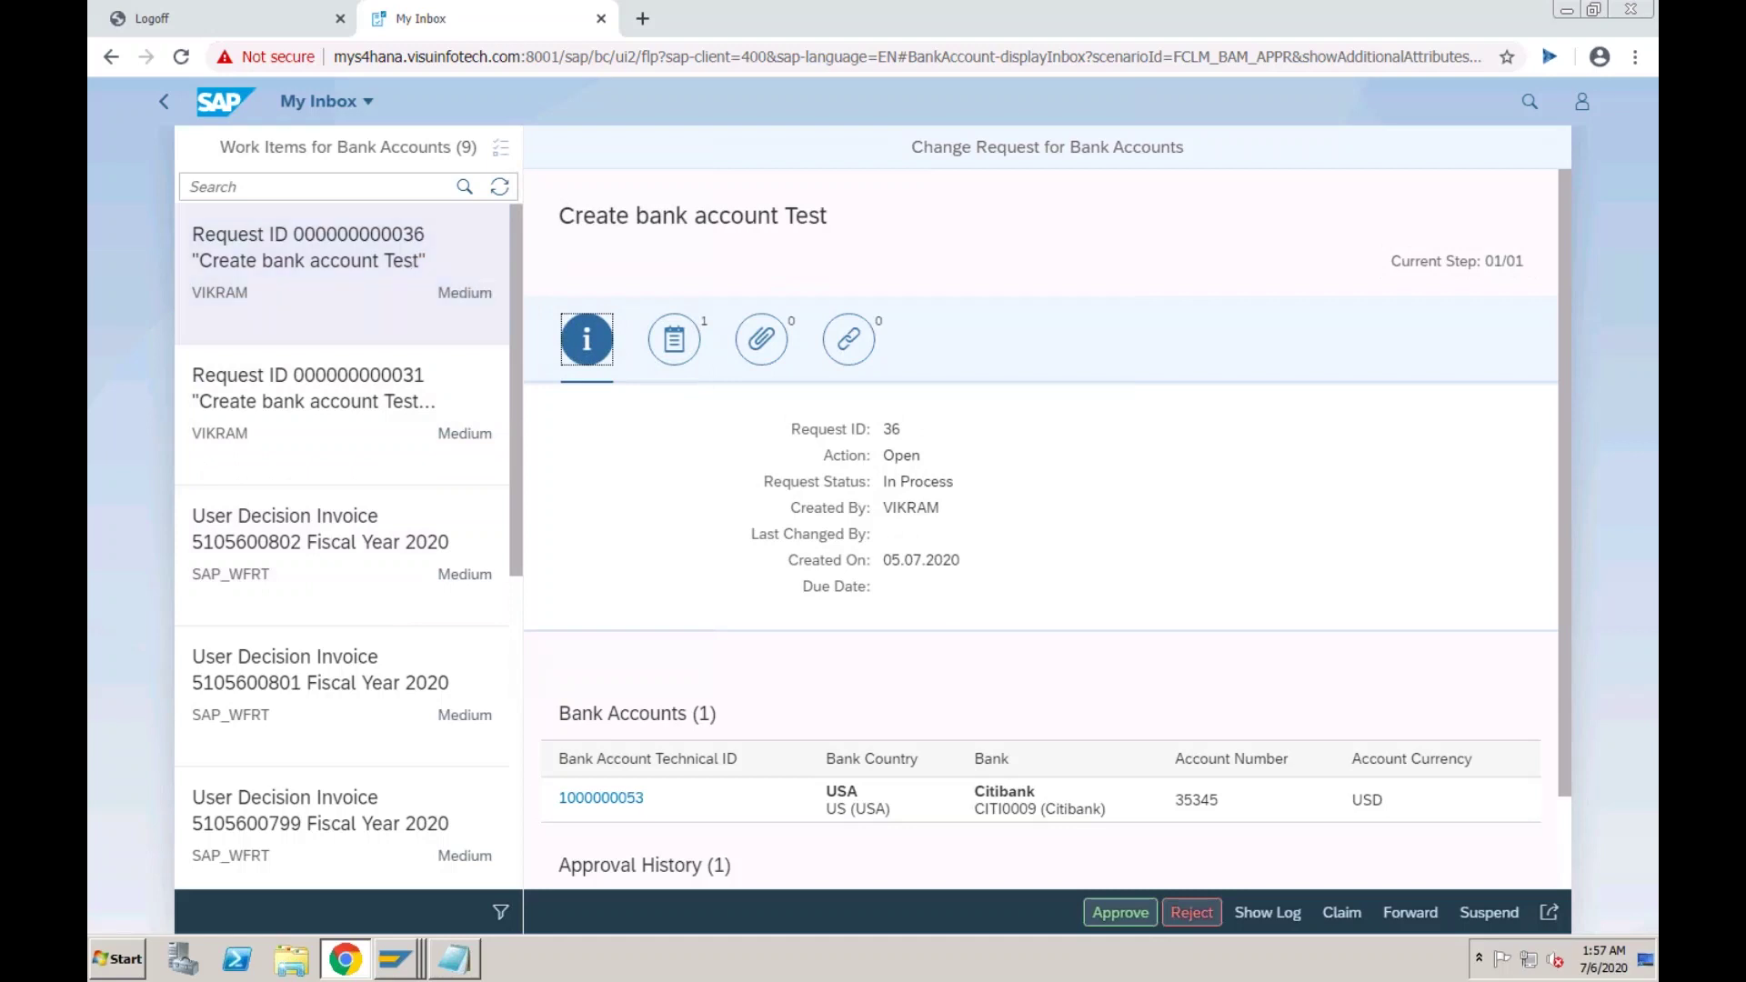
left_click(1120, 912)
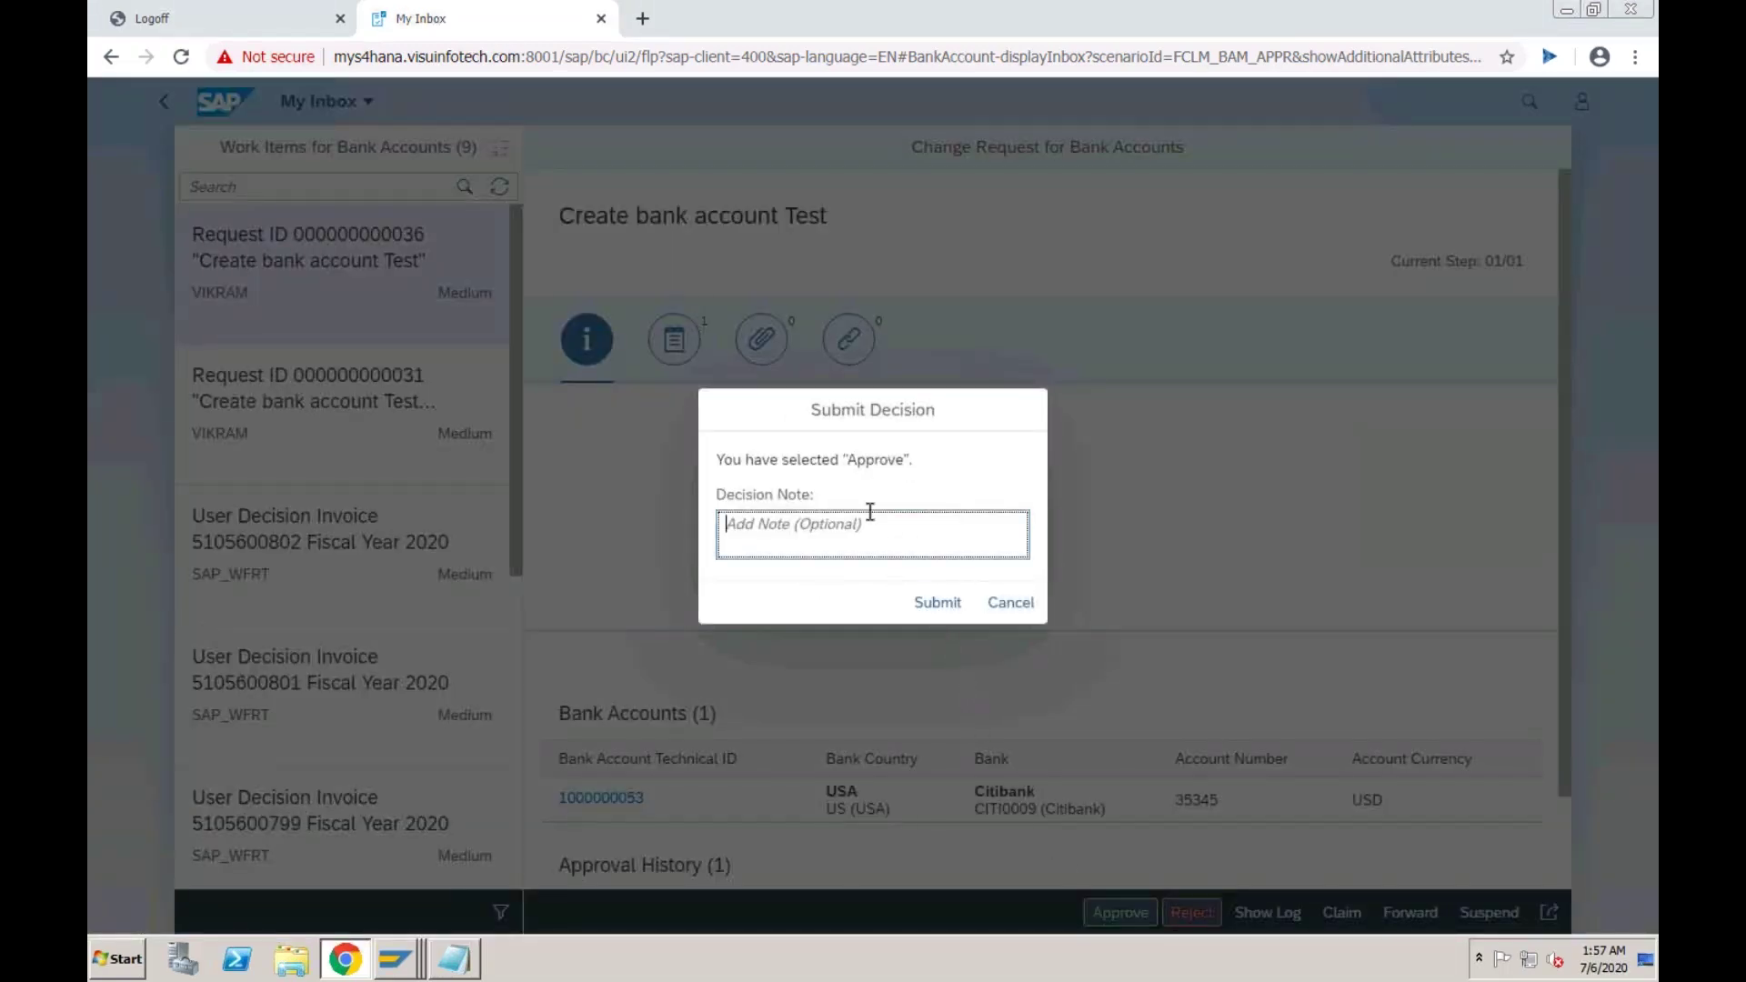
type("Approved")
left_click(925, 603)
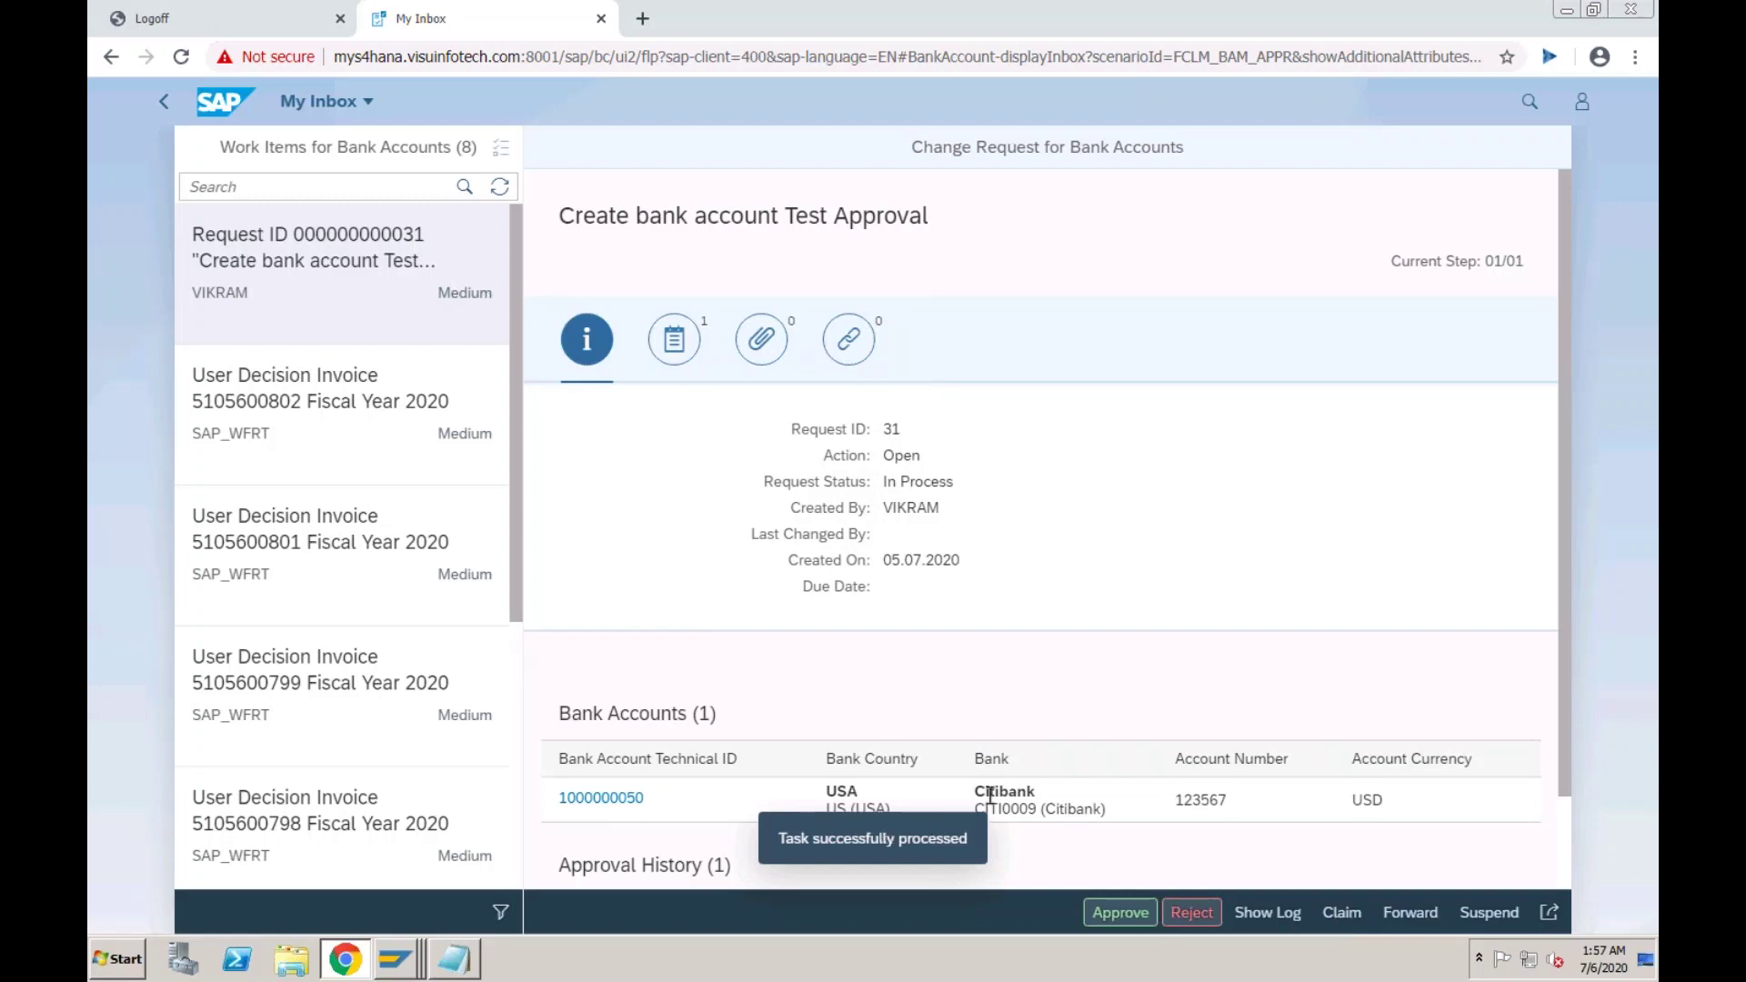
scroll(1564, 814, "down", 1)
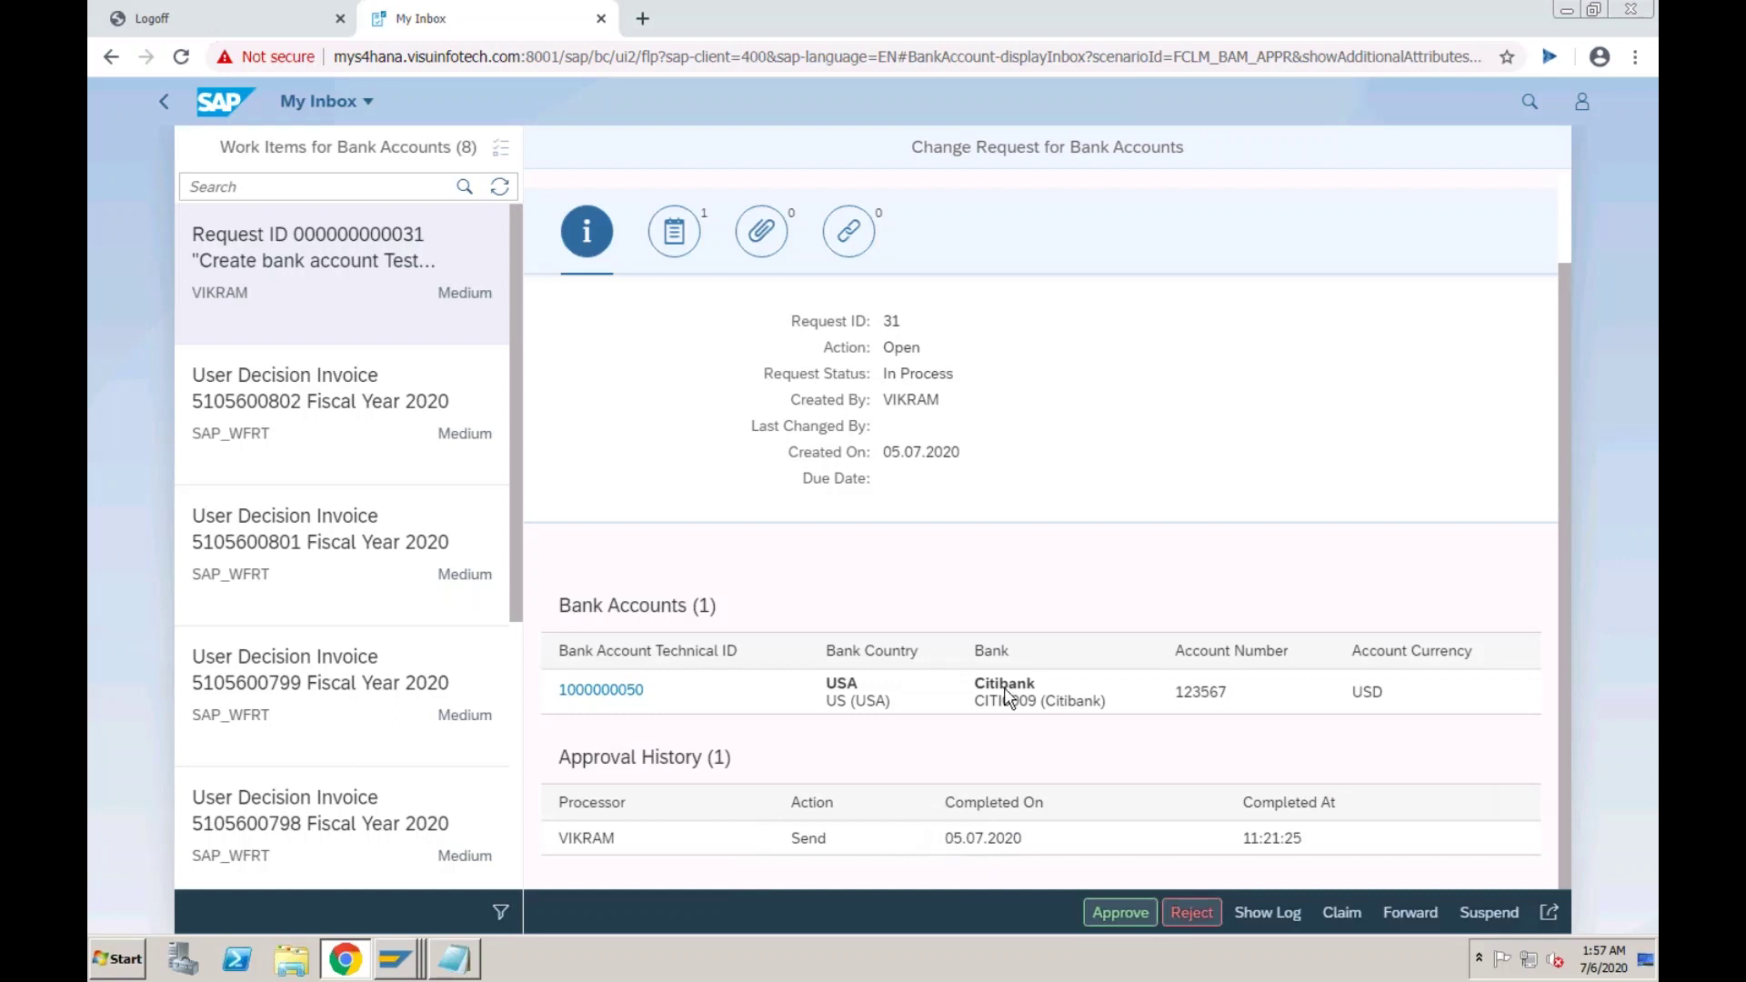
- Sign out of the launchpad from the user menu
left_click(1582, 101)
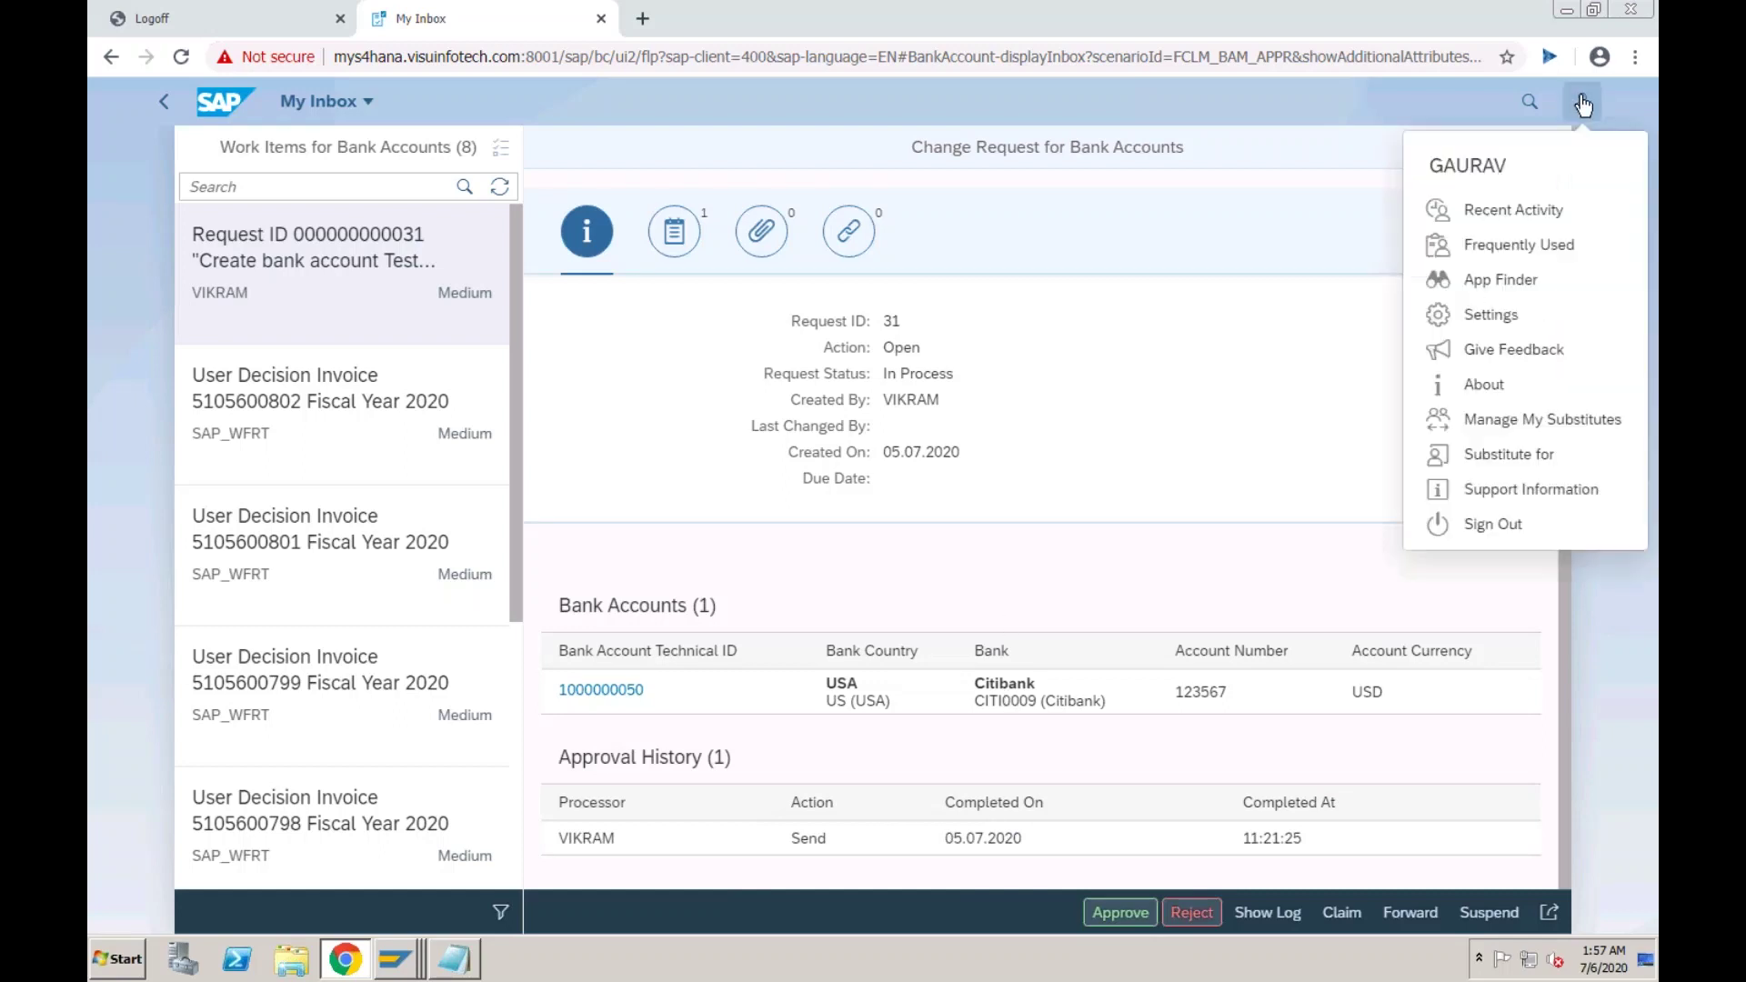
left_click(1496, 523)
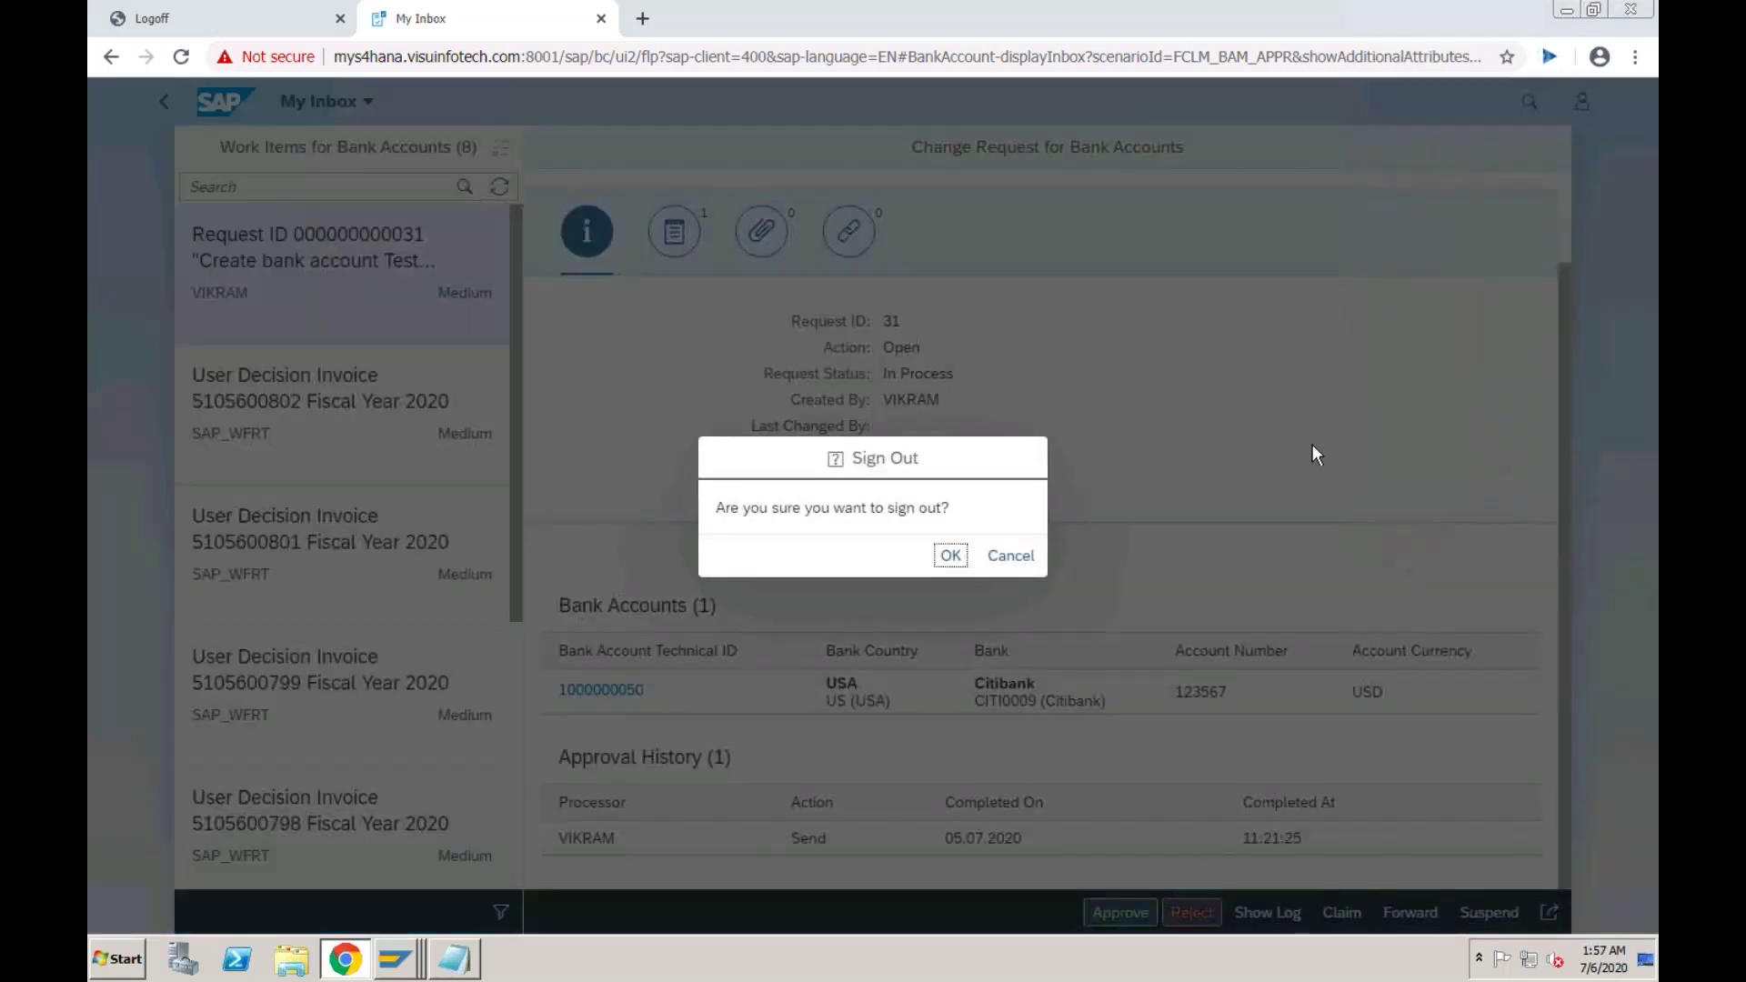
left_click(947, 555)
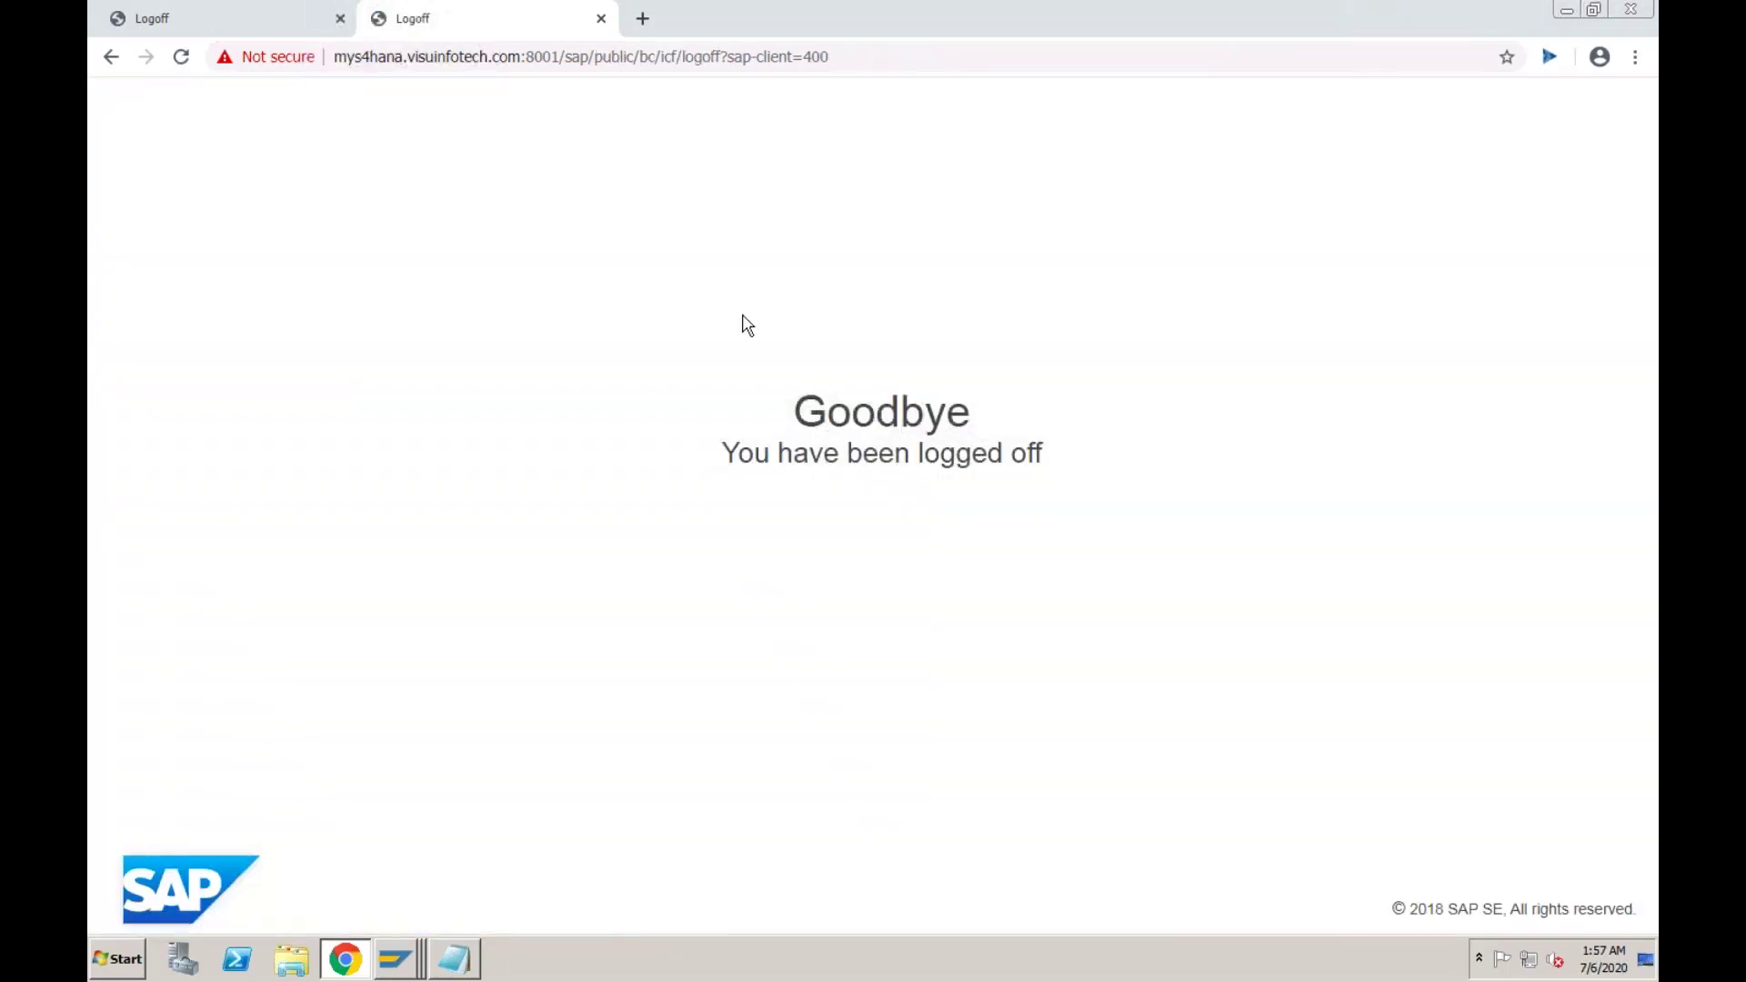
- Log on again in a new tab through the Logon bookmark as a different user
left_click(602, 18)
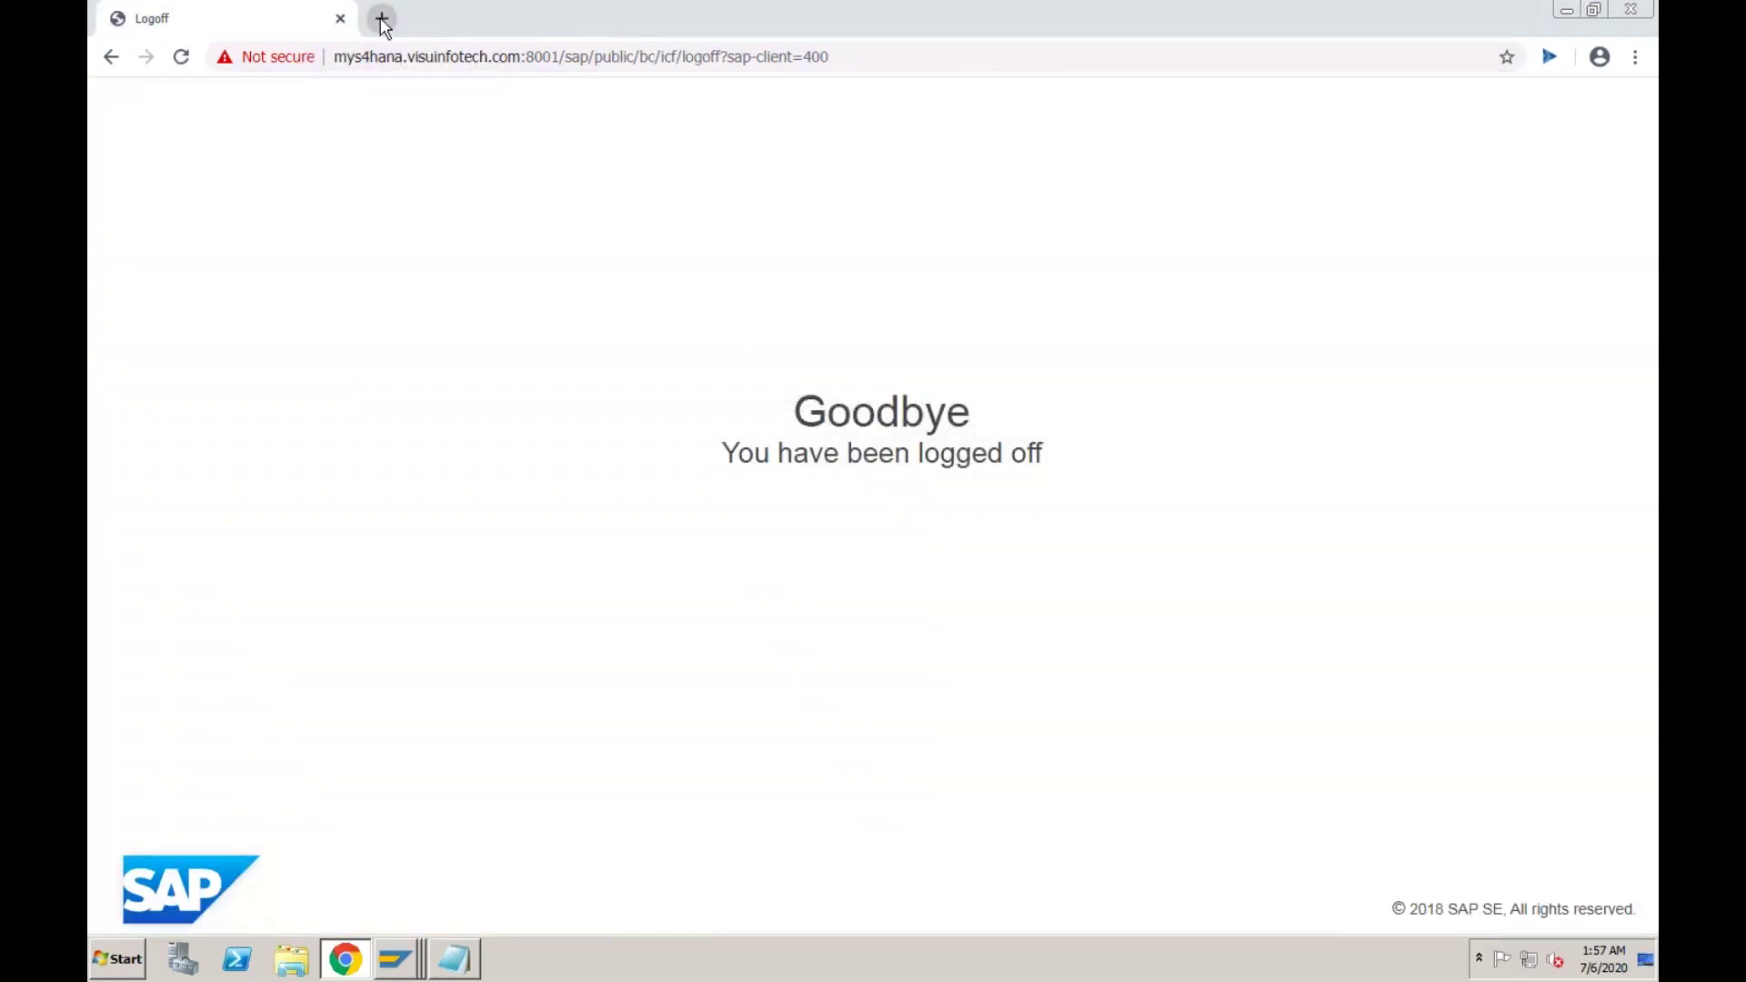
left_click(378, 19)
left_click(320, 93)
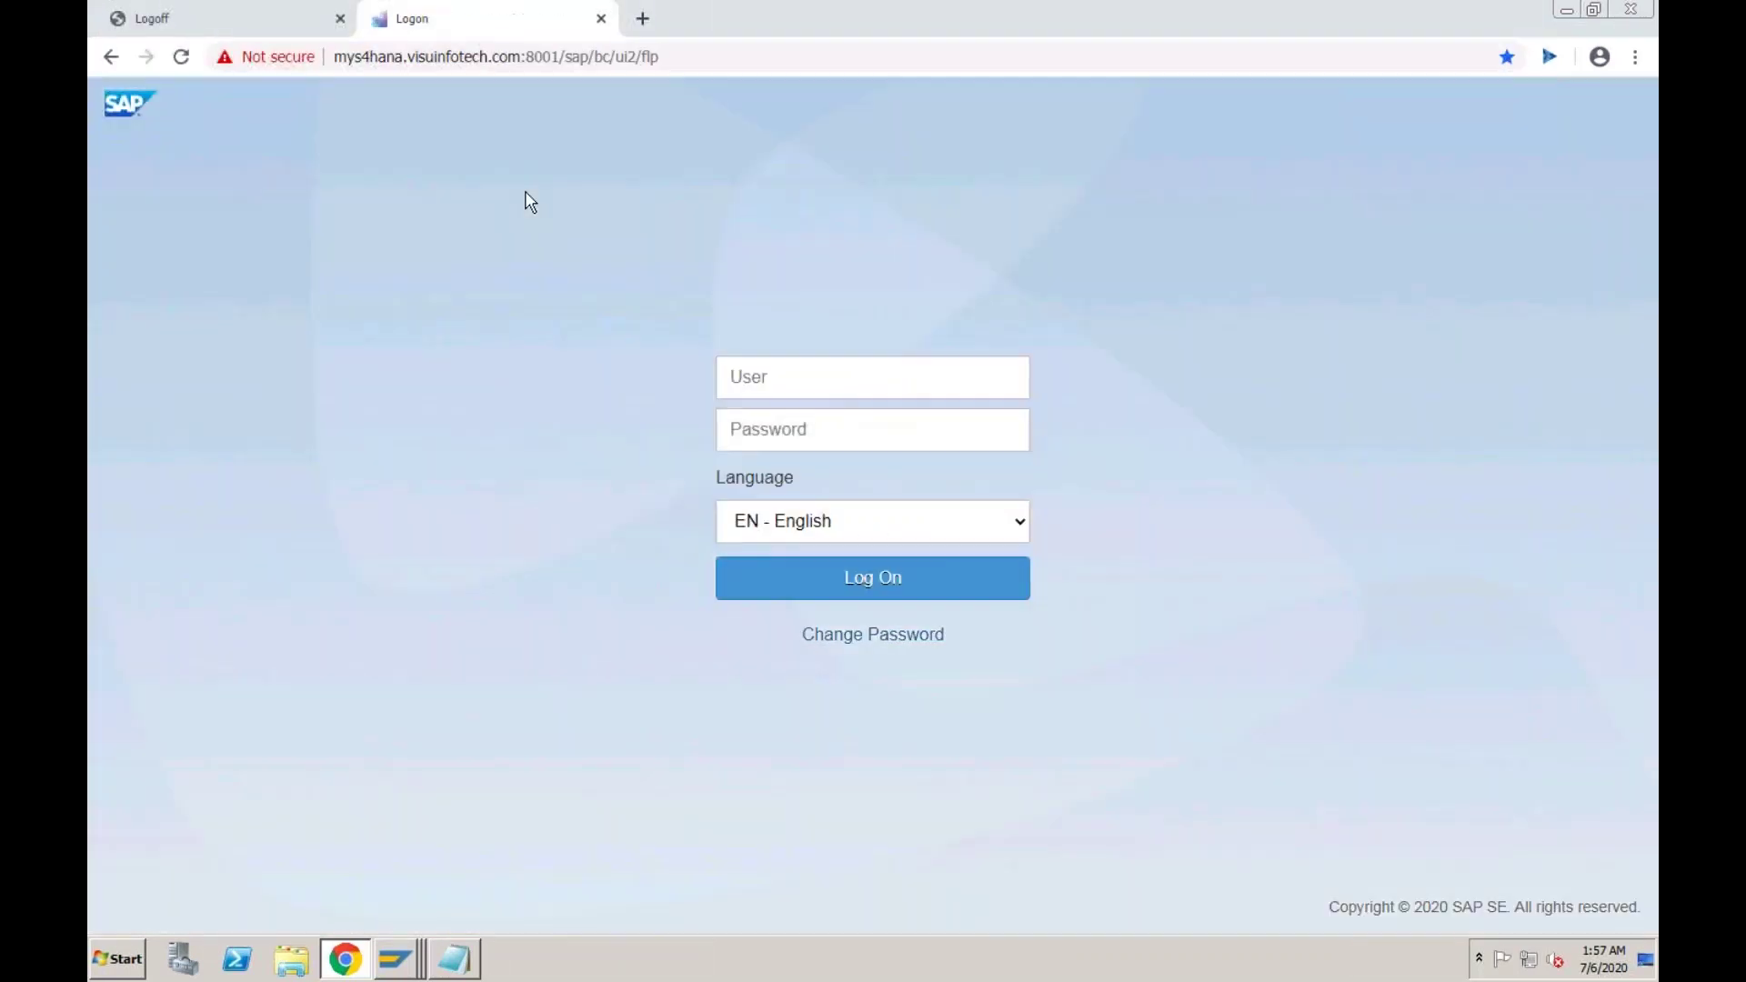
left_click(755, 380)
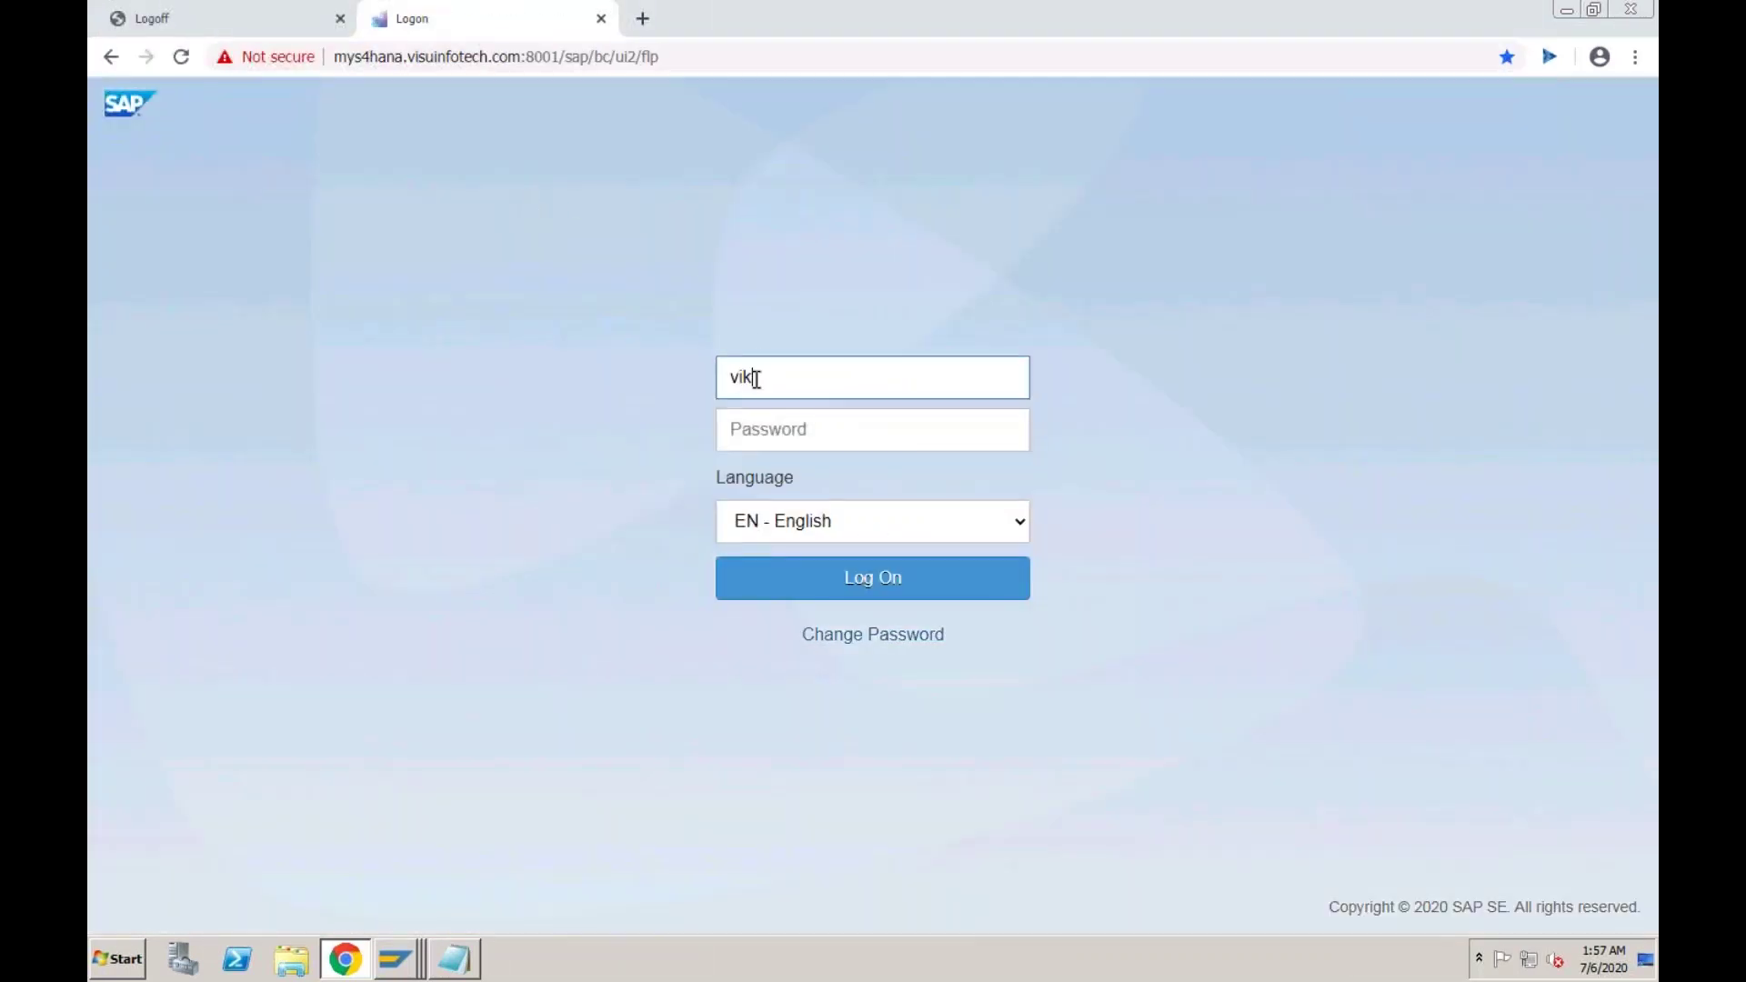
type("vikram")
key("Tab")
type("••")
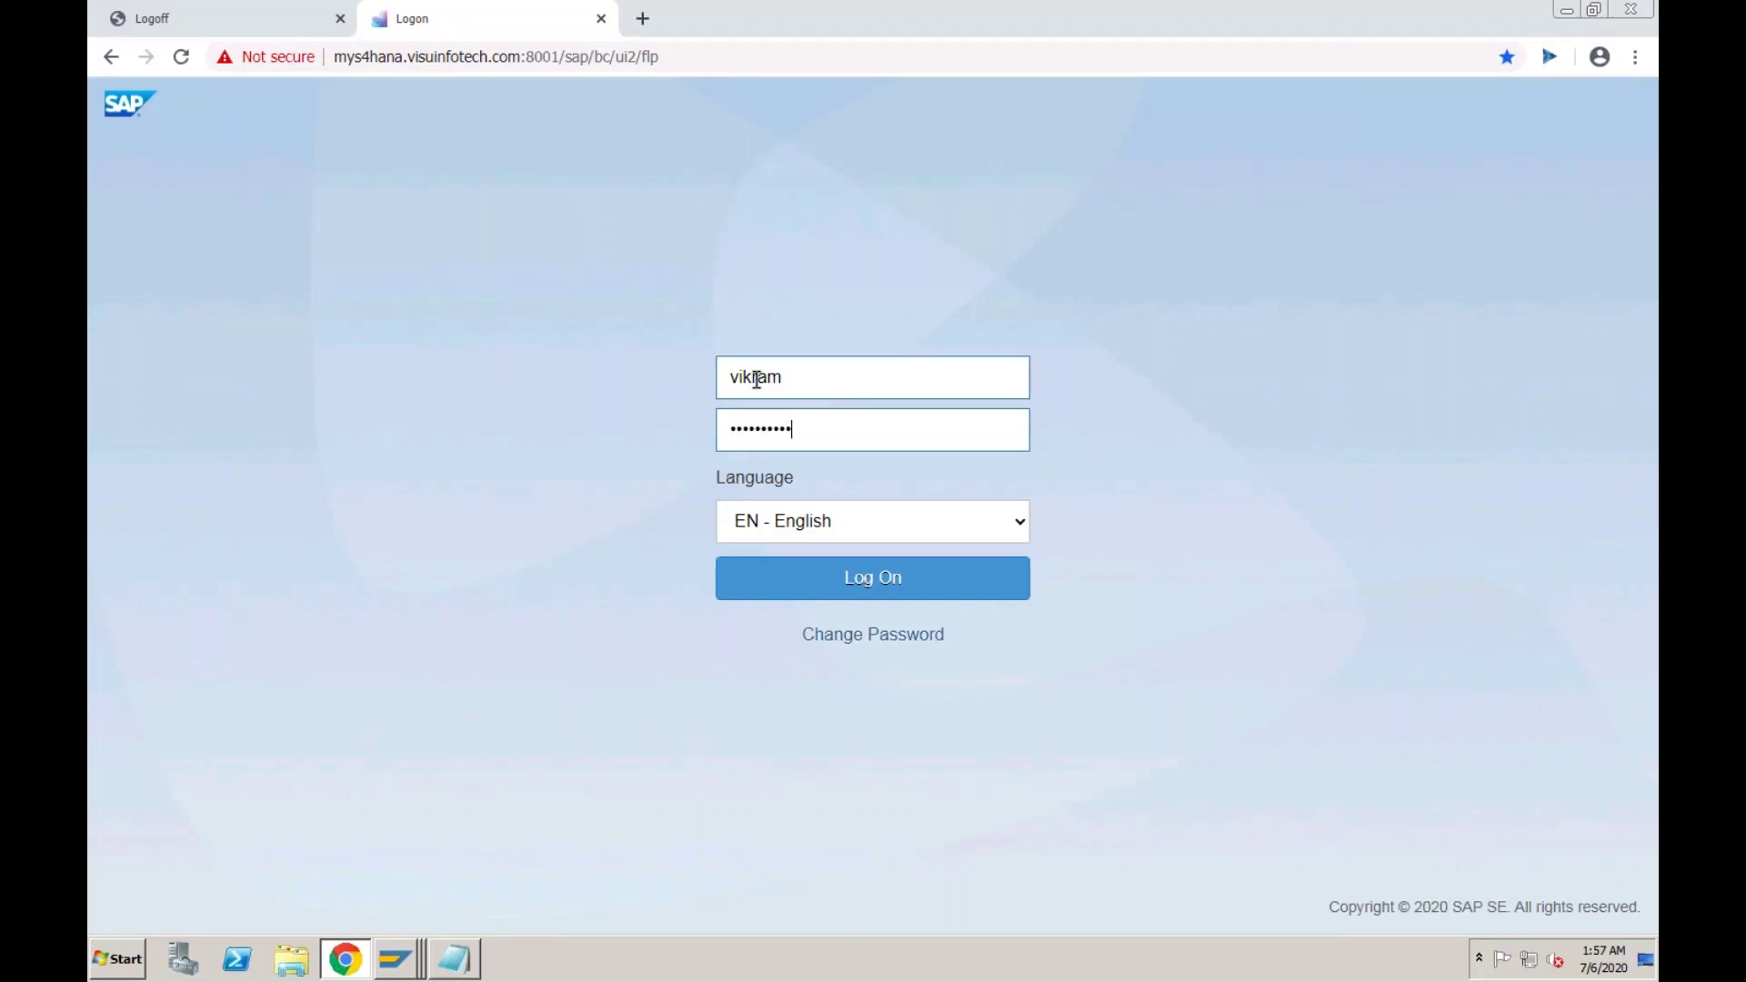
key("Return")
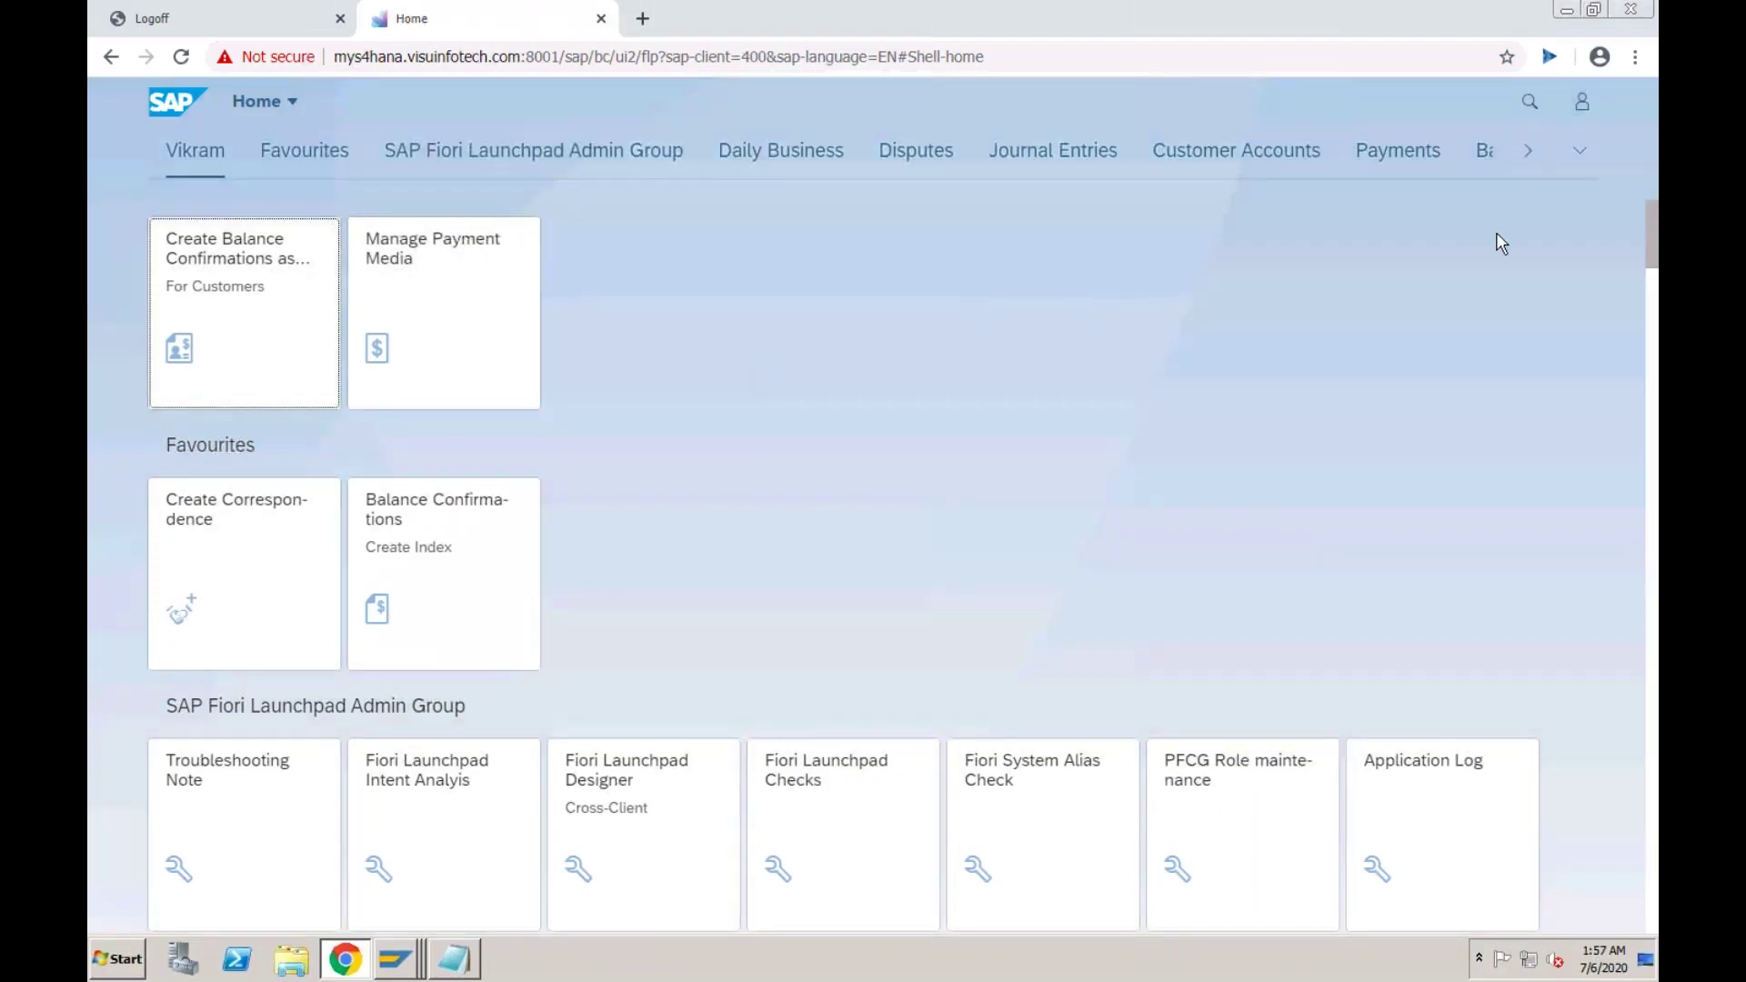
left_click(1582, 151)
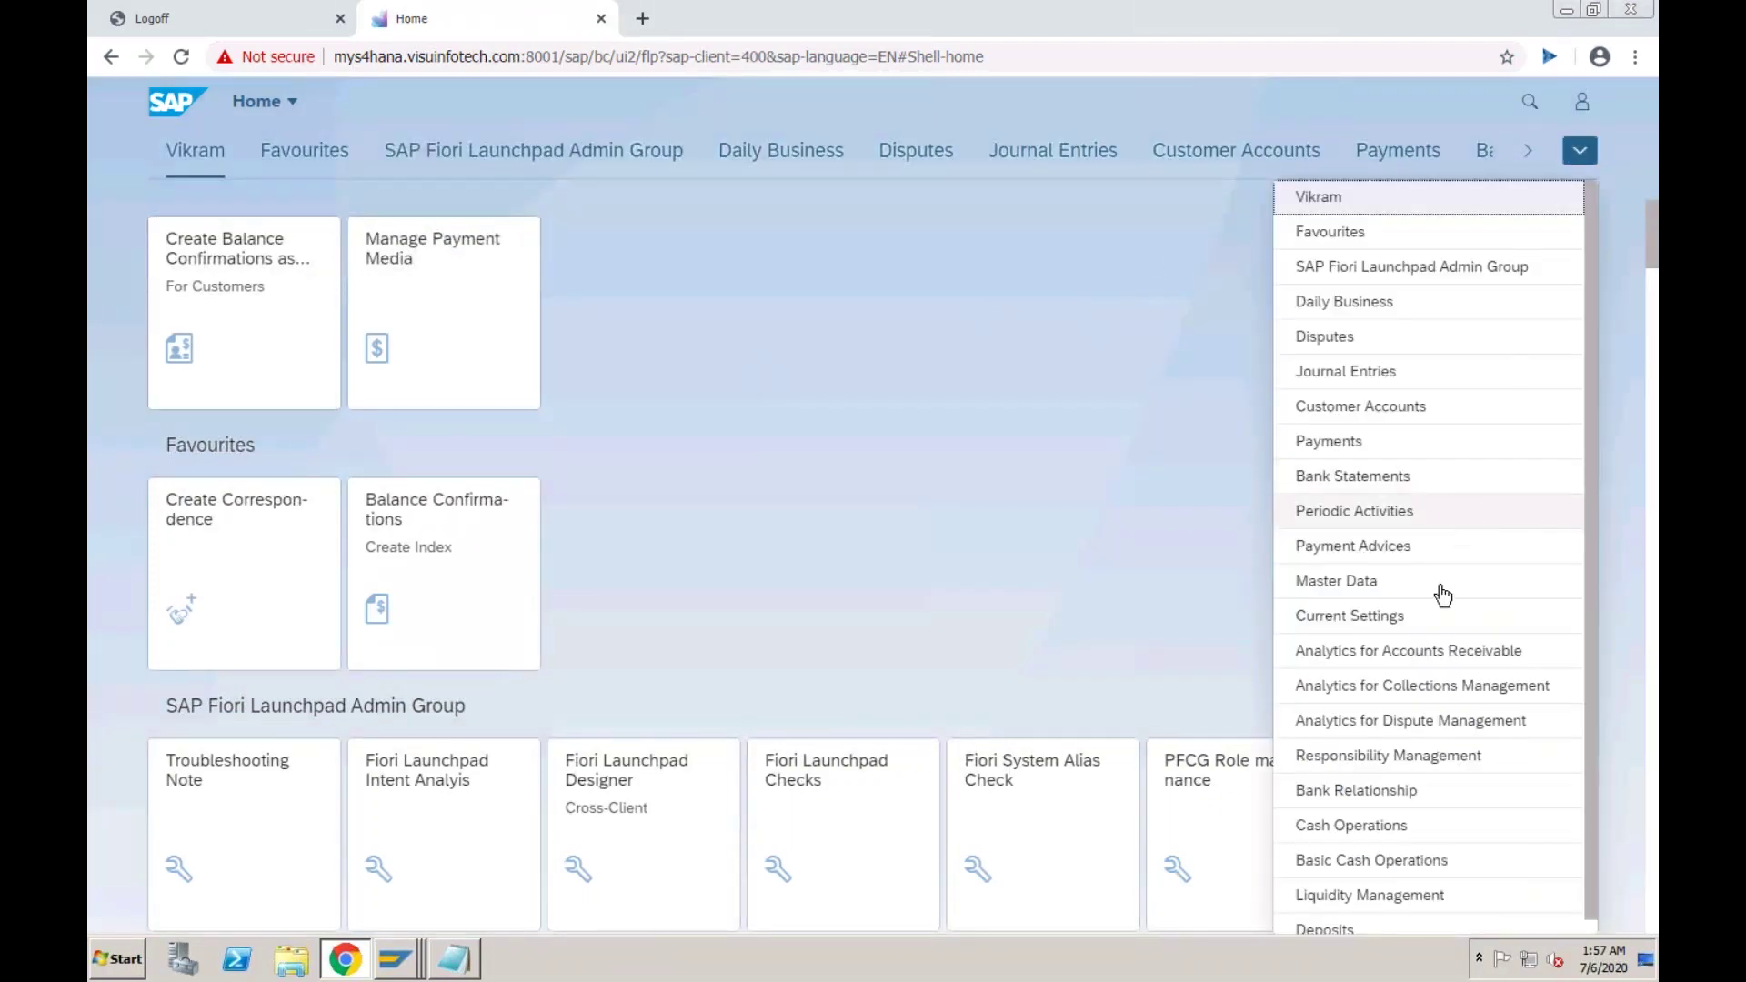
- Check My Inbox in the Bank Relationship group
left_click(1387, 792)
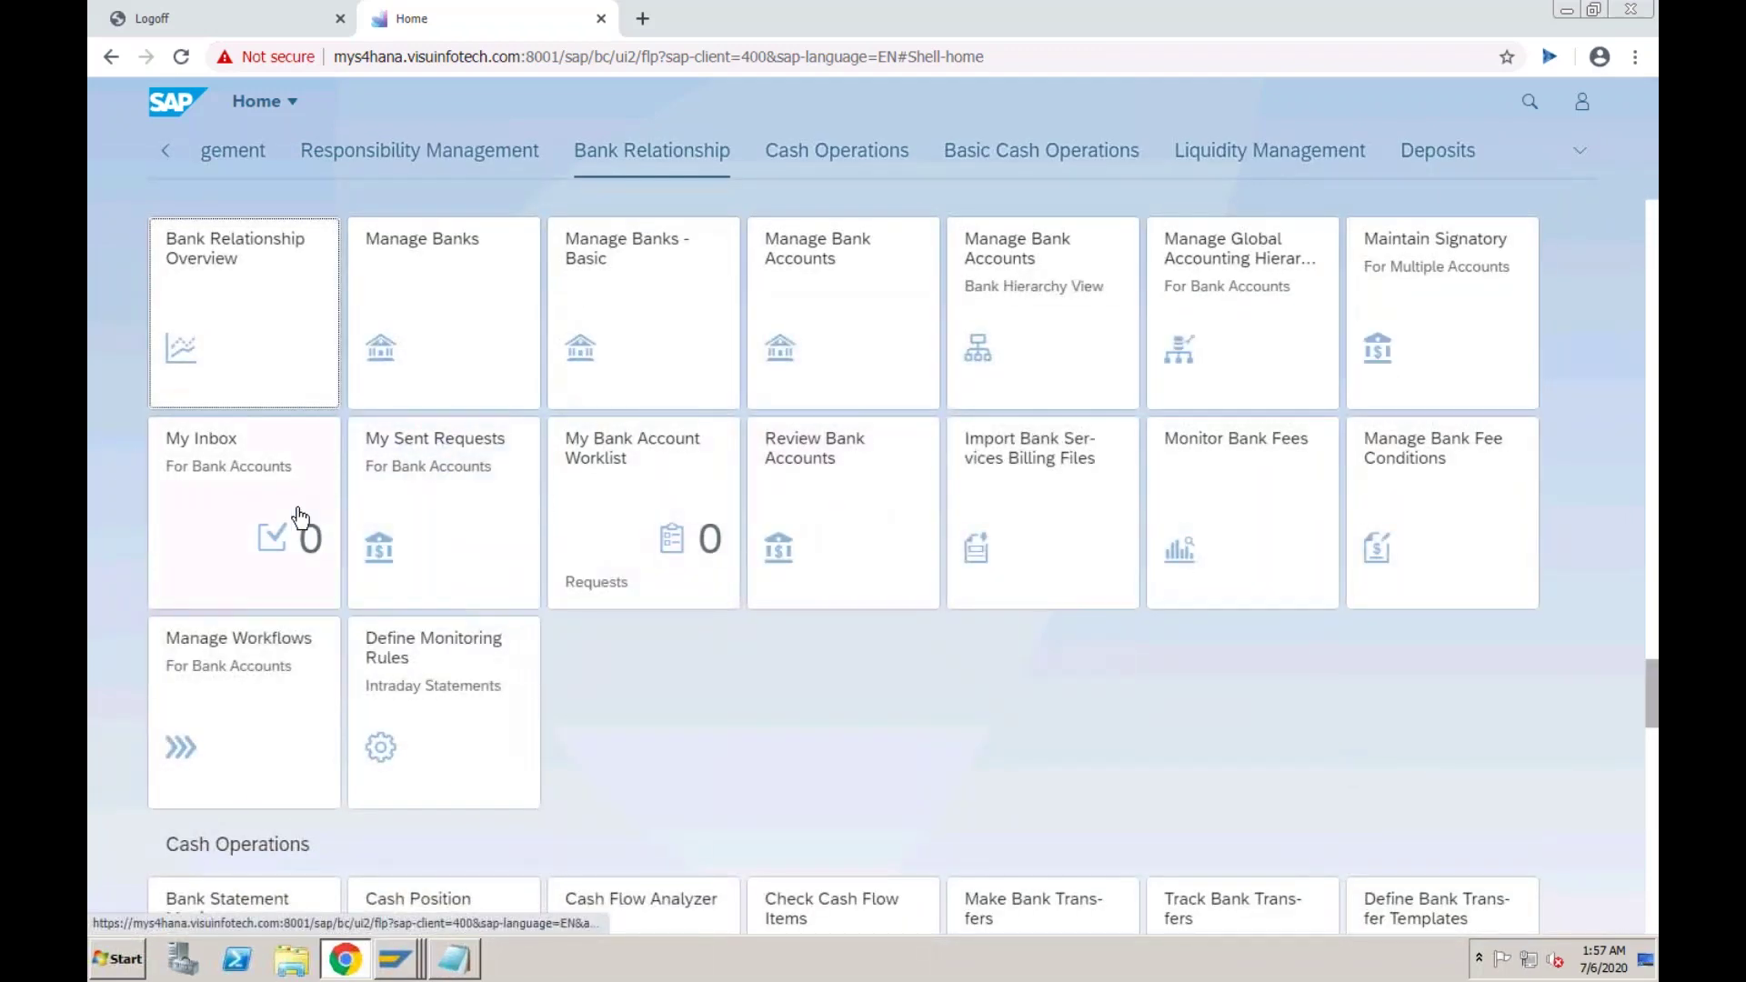
left_click(300, 517)
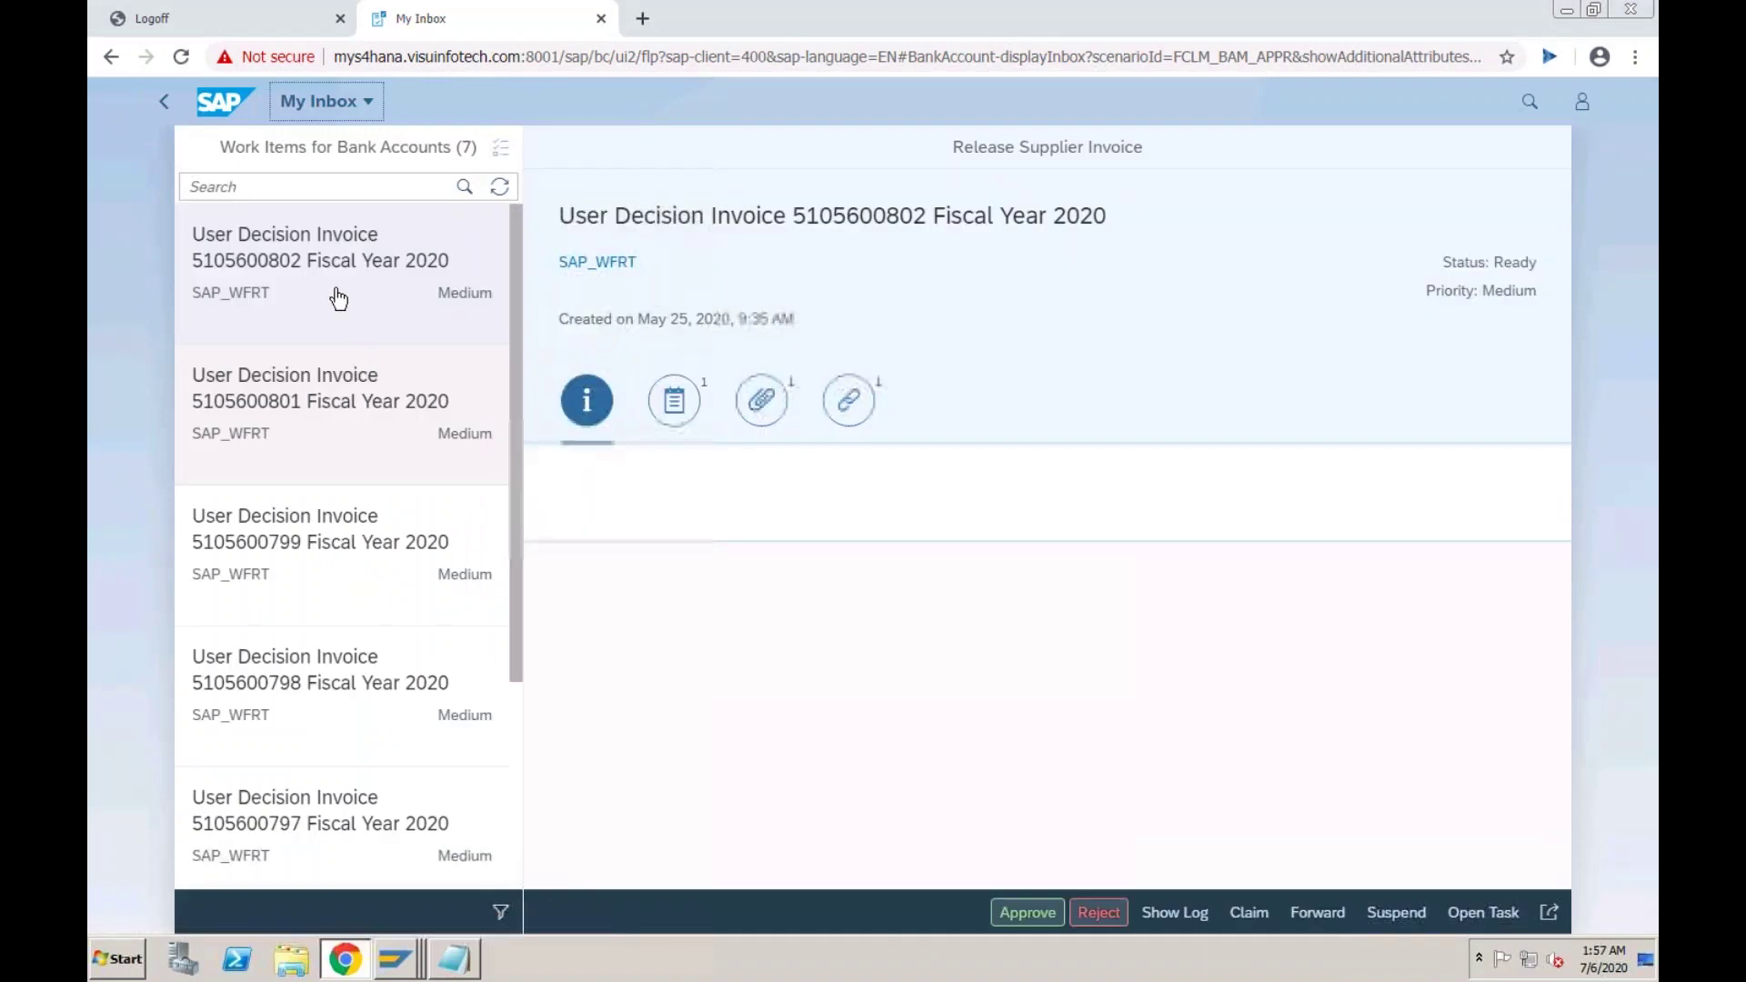
left_click(164, 108)
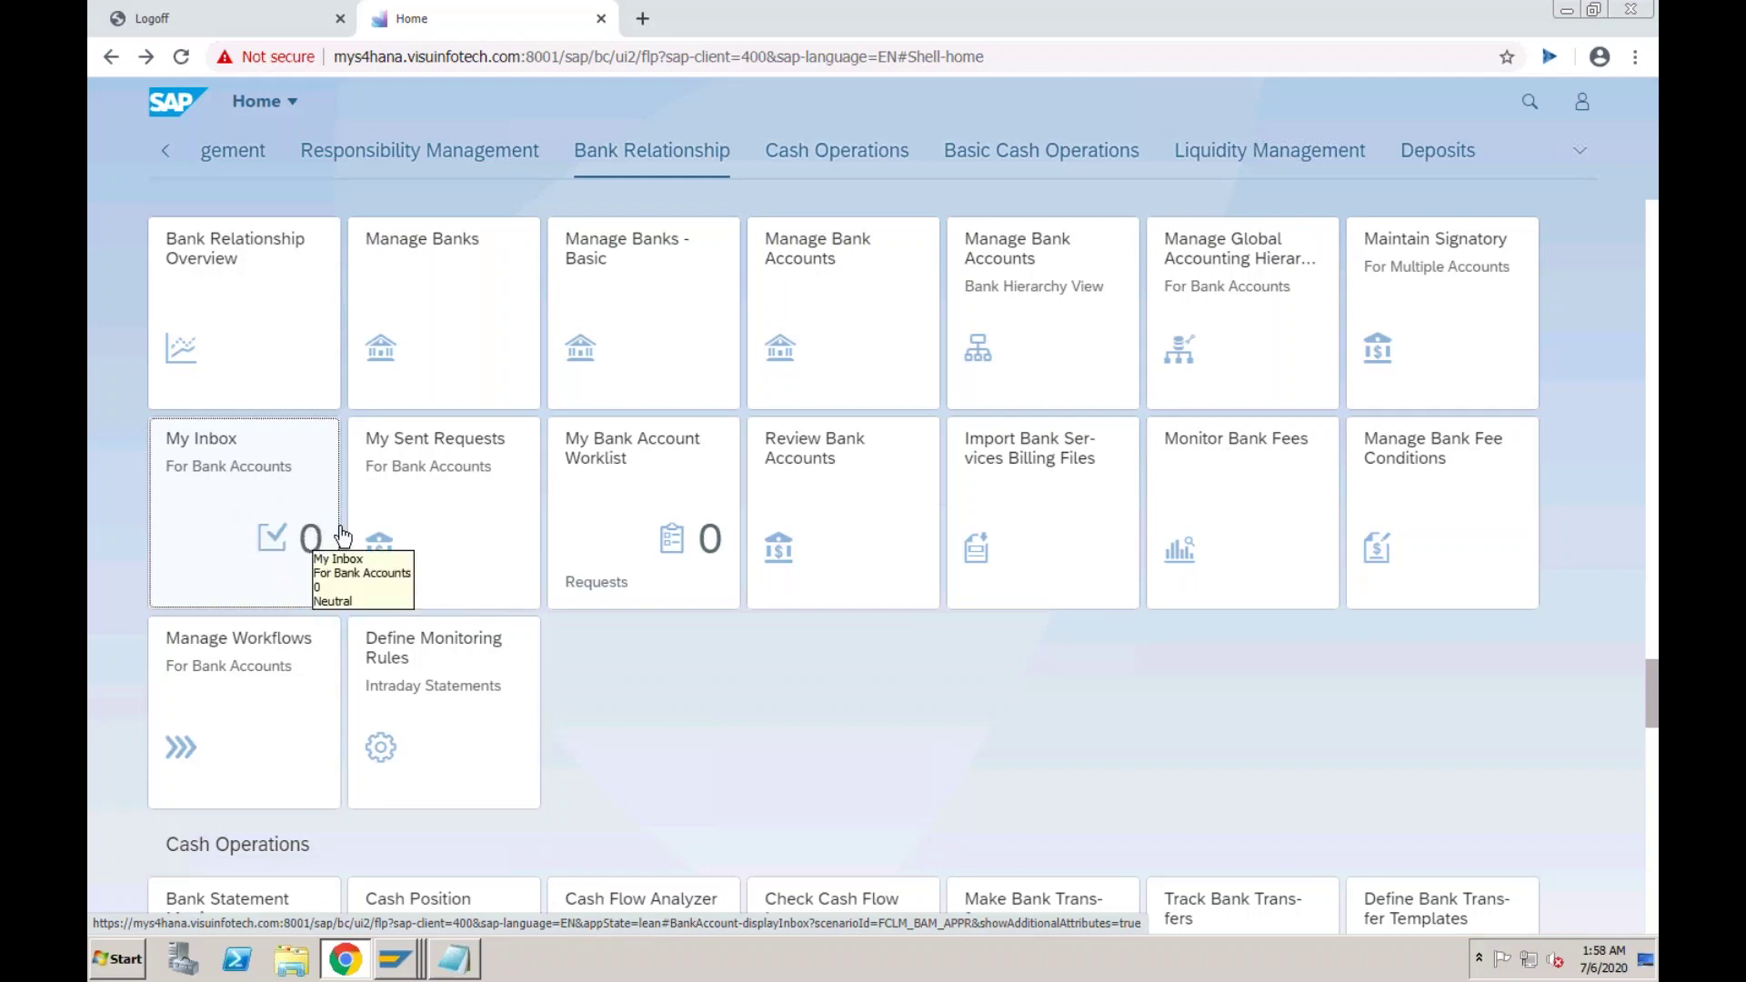
- Filter My Sent Requests to status 06 (Approved) to confirm request 36 is approved
left_click(428, 534)
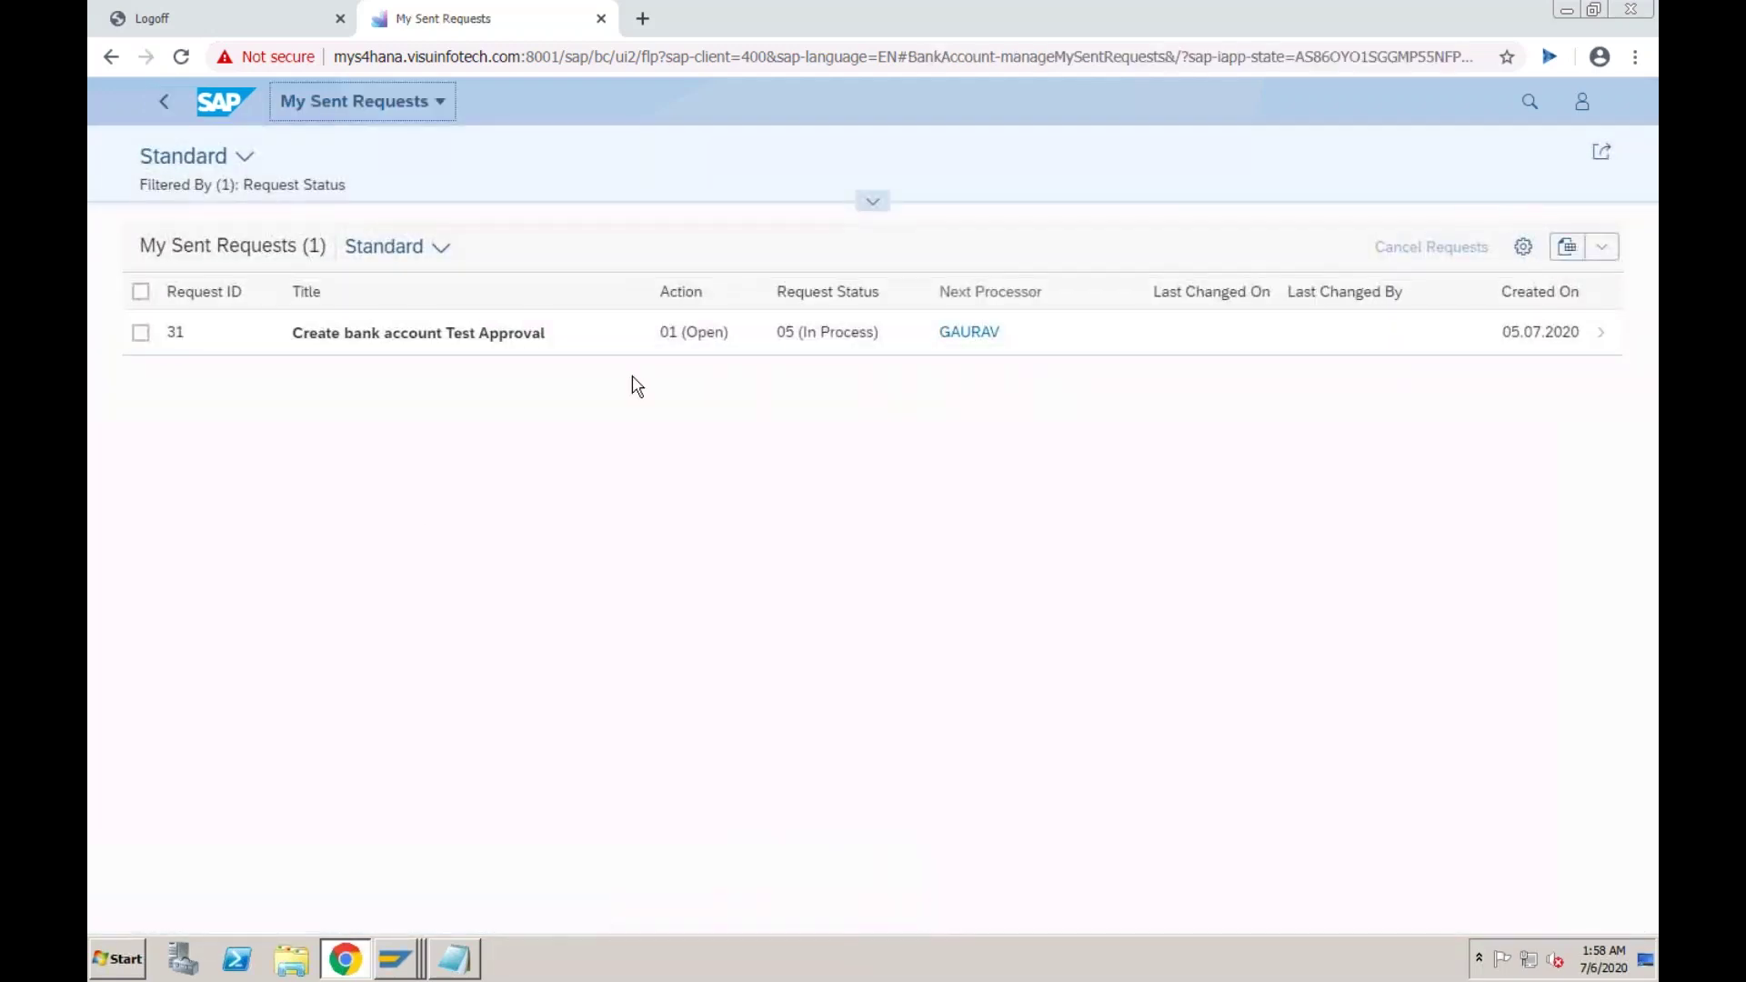
left_click(872, 203)
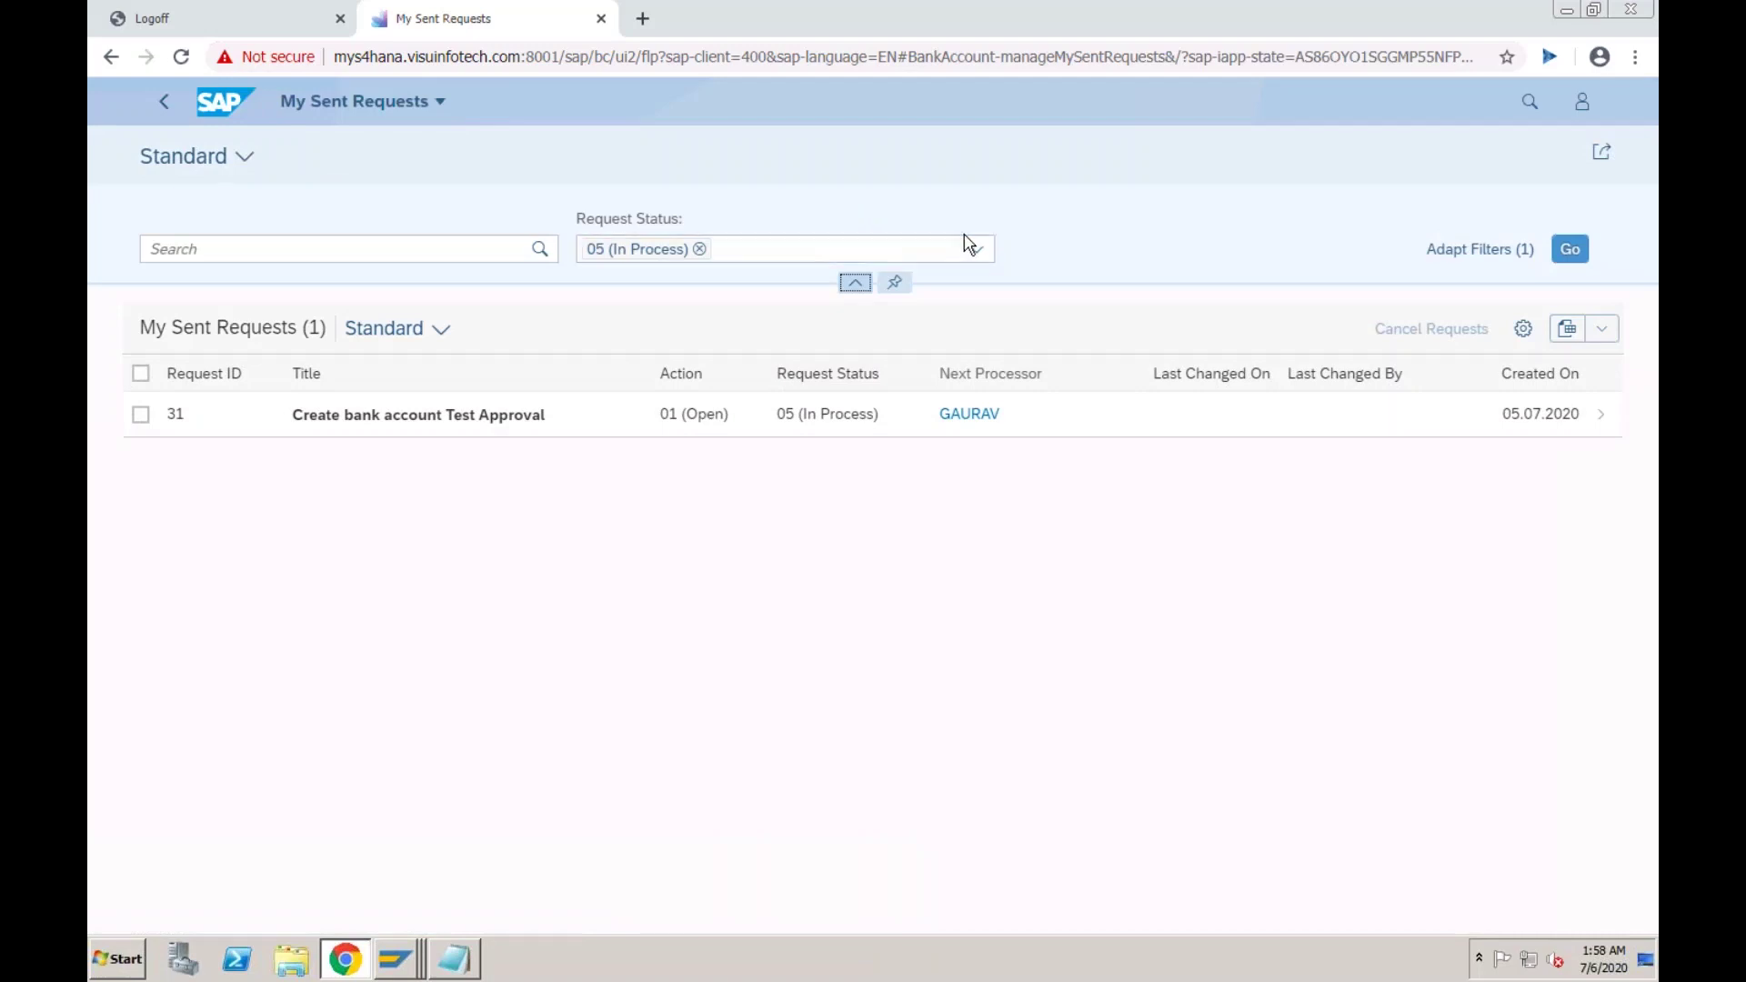
left_click(699, 249)
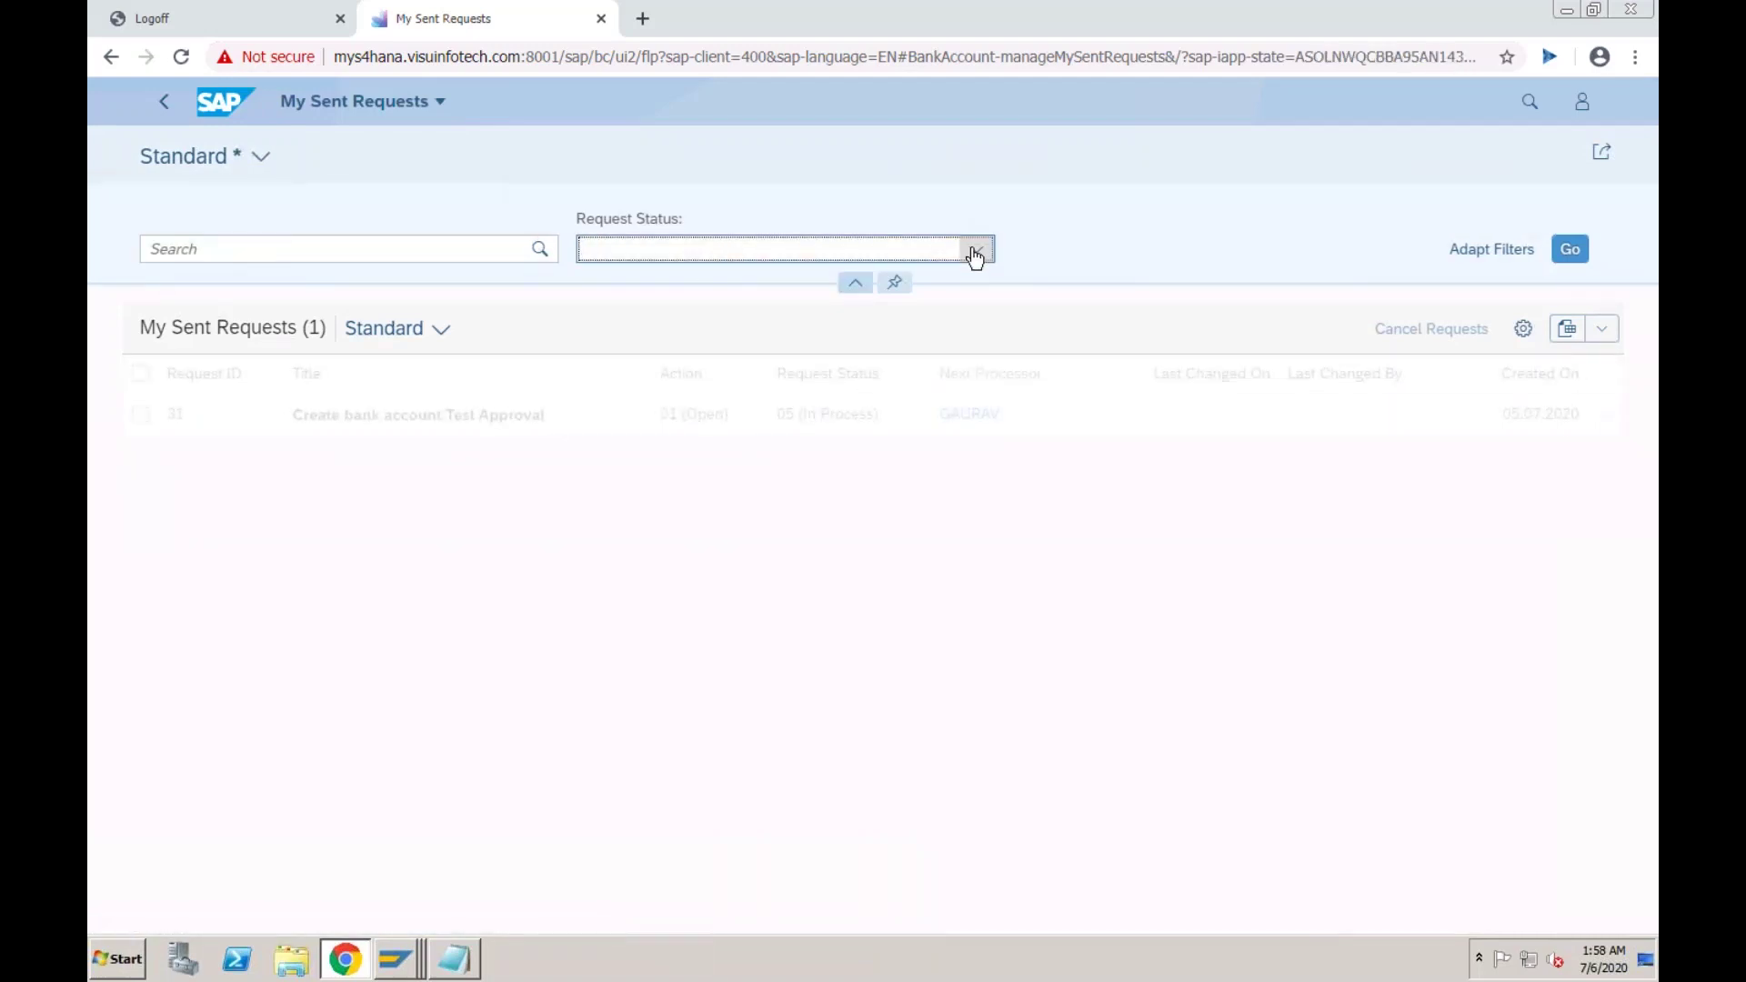
left_click(975, 251)
left_click(602, 351)
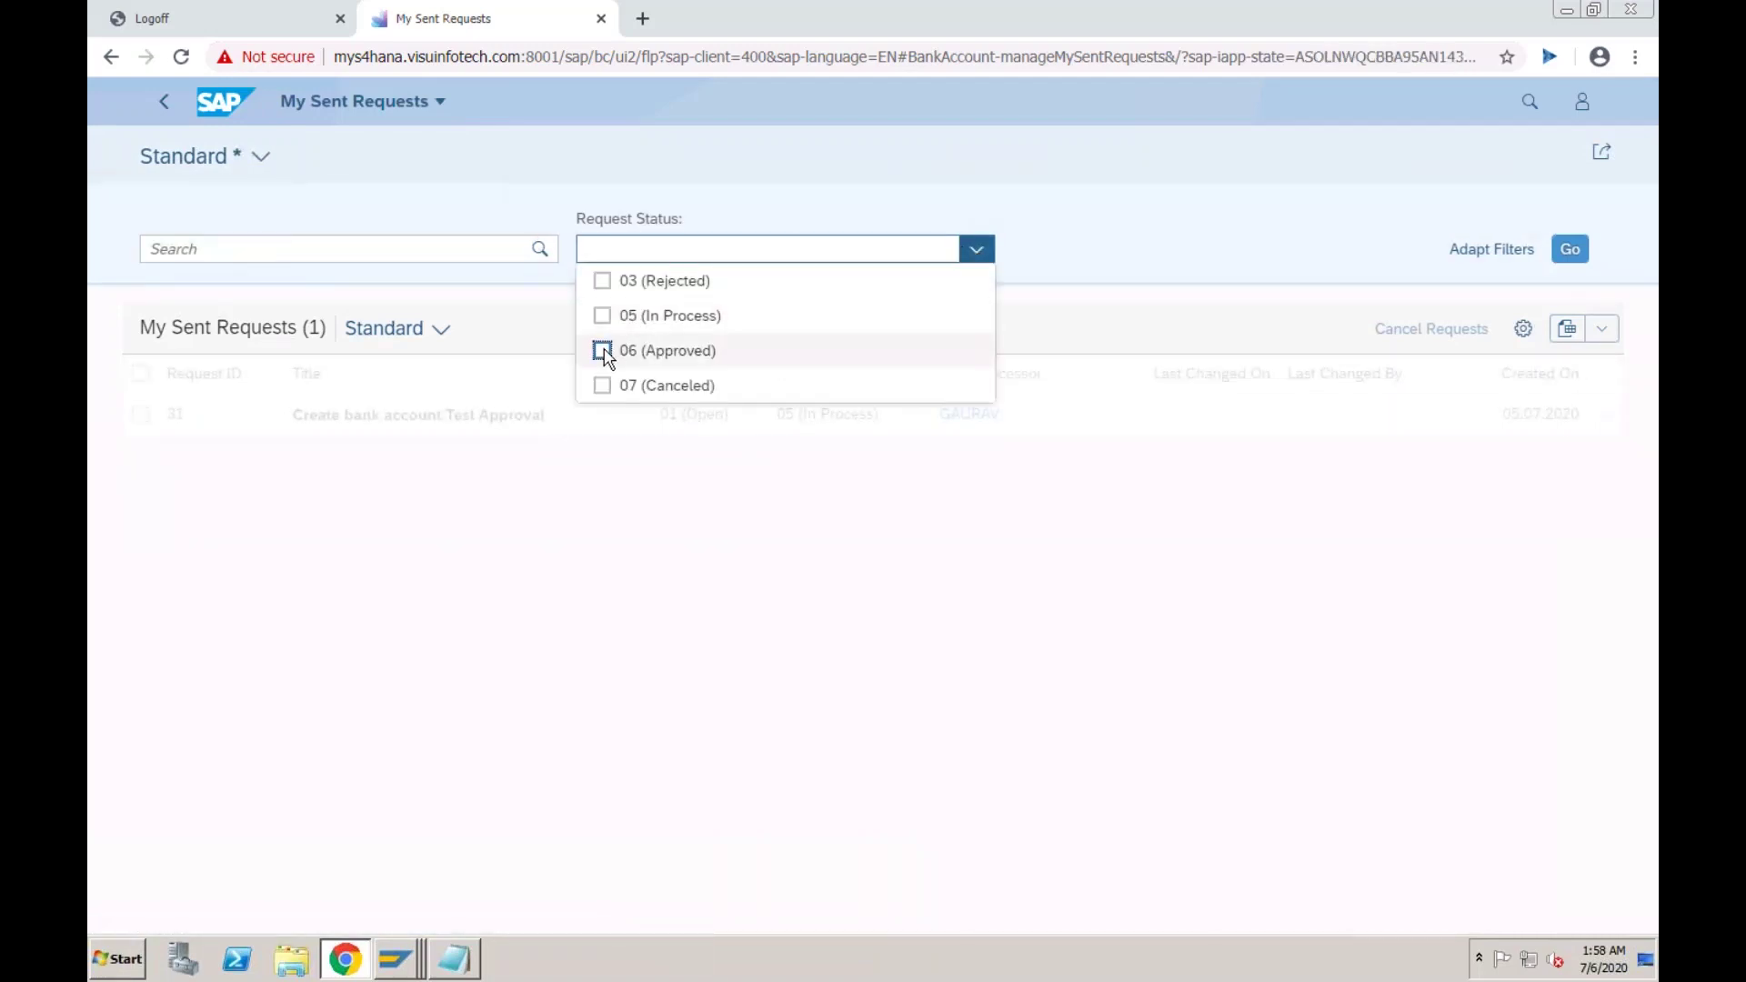
left_click(1563, 258)
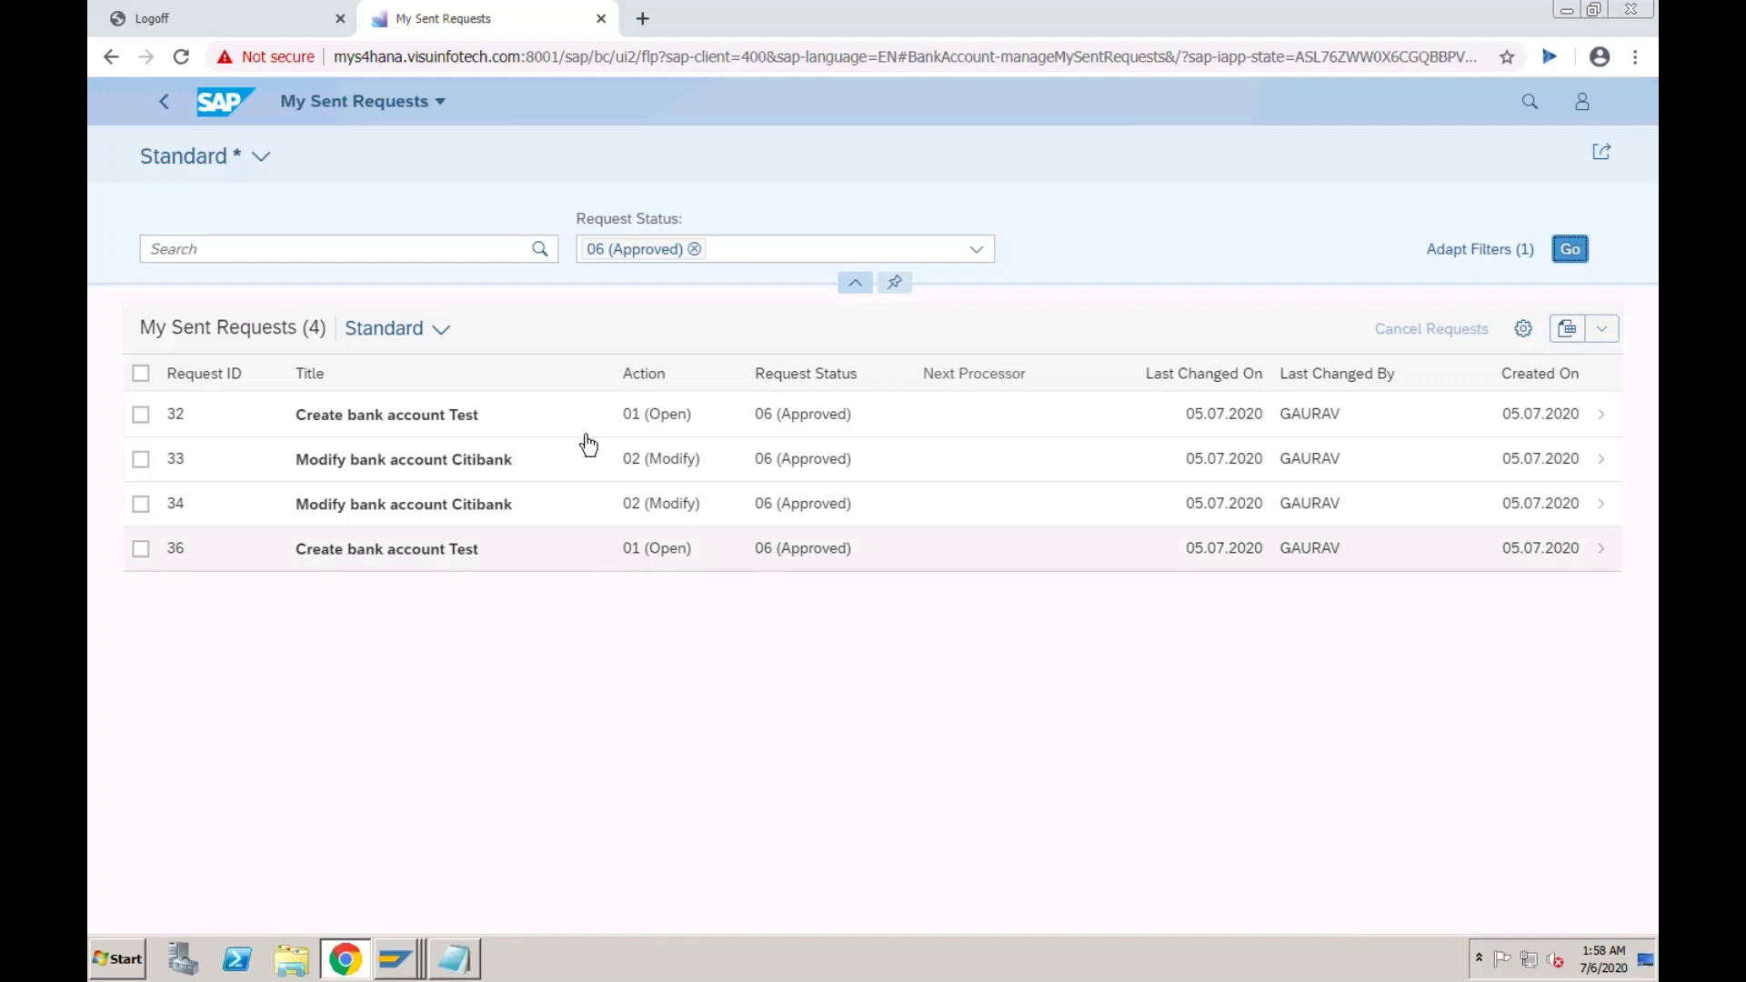
left_click(163, 101)
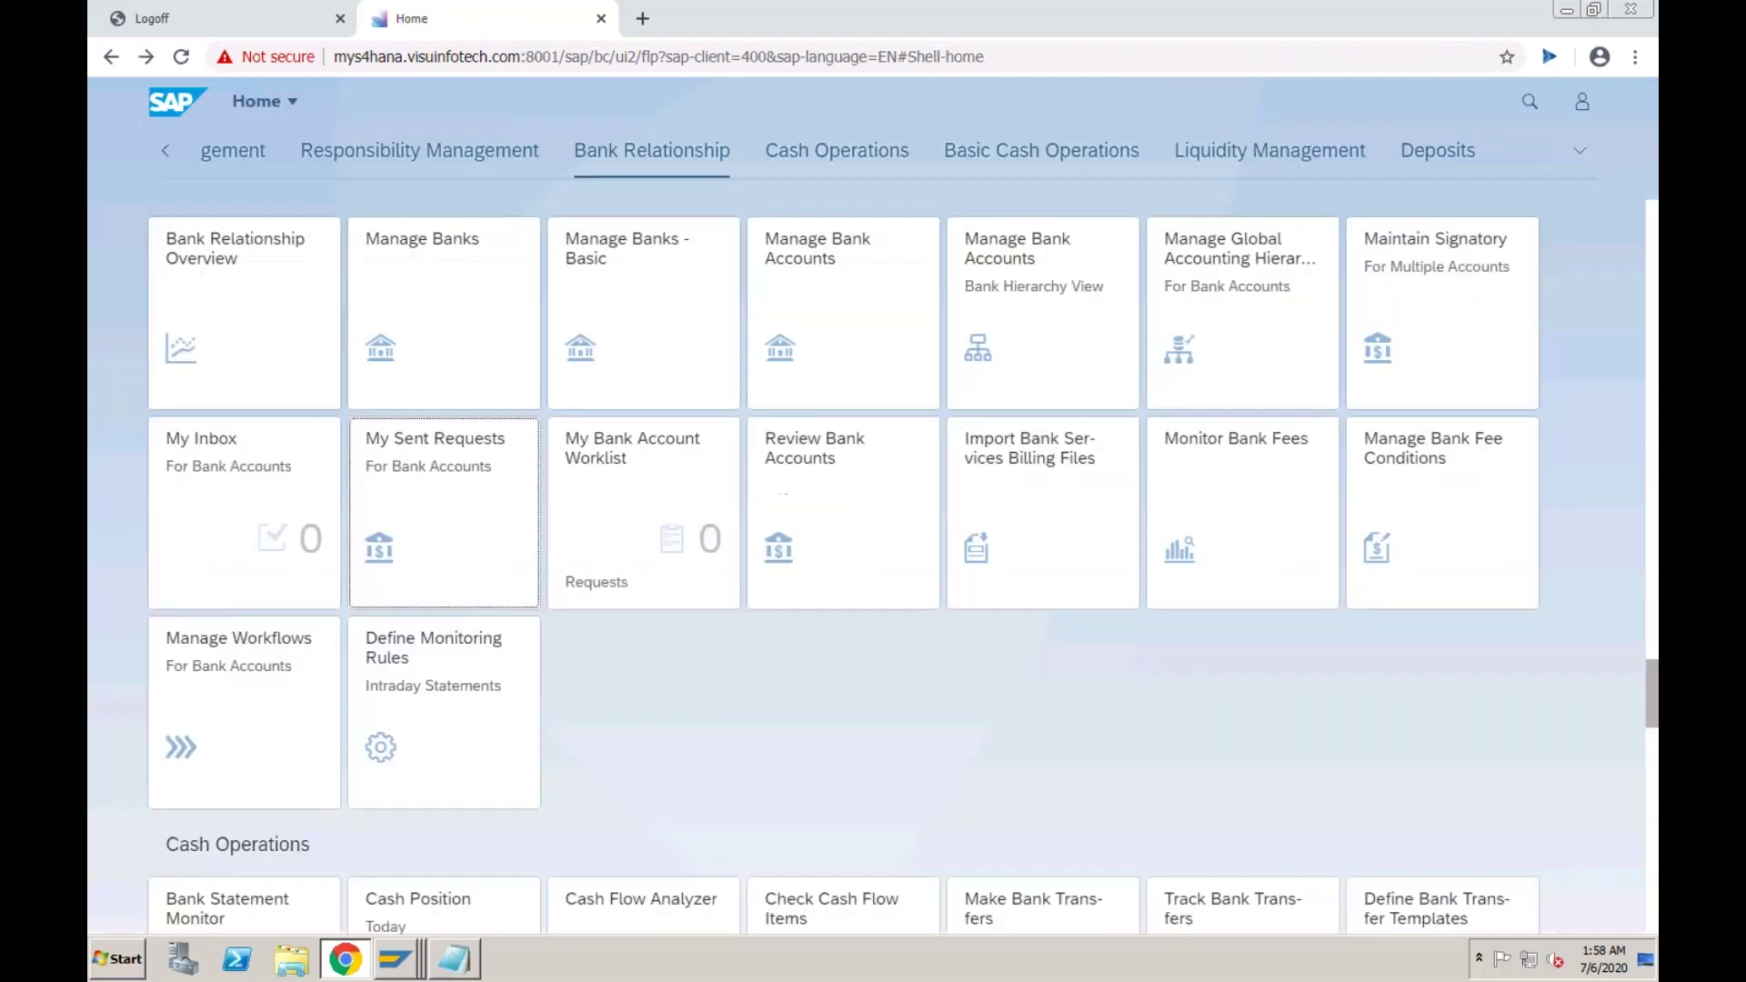
- Filter Manage Bank Accounts by company code FSCM and open the now-active Test account
left_click(805, 291)
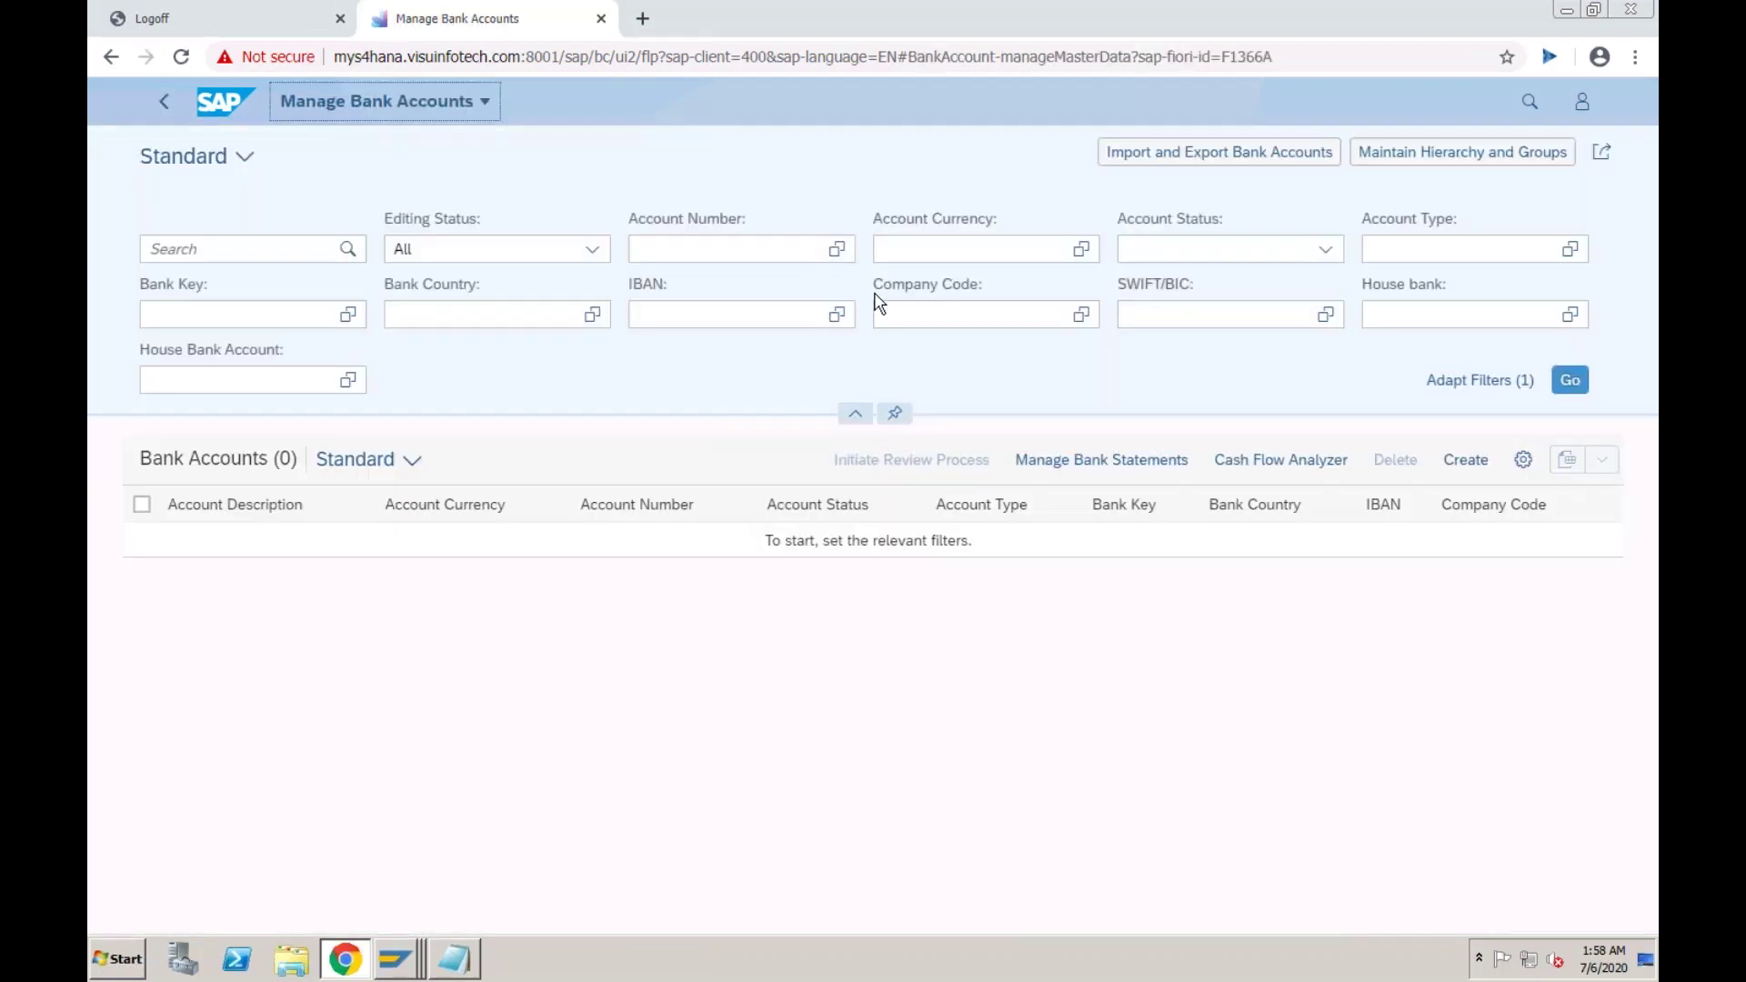
left_click(908, 312)
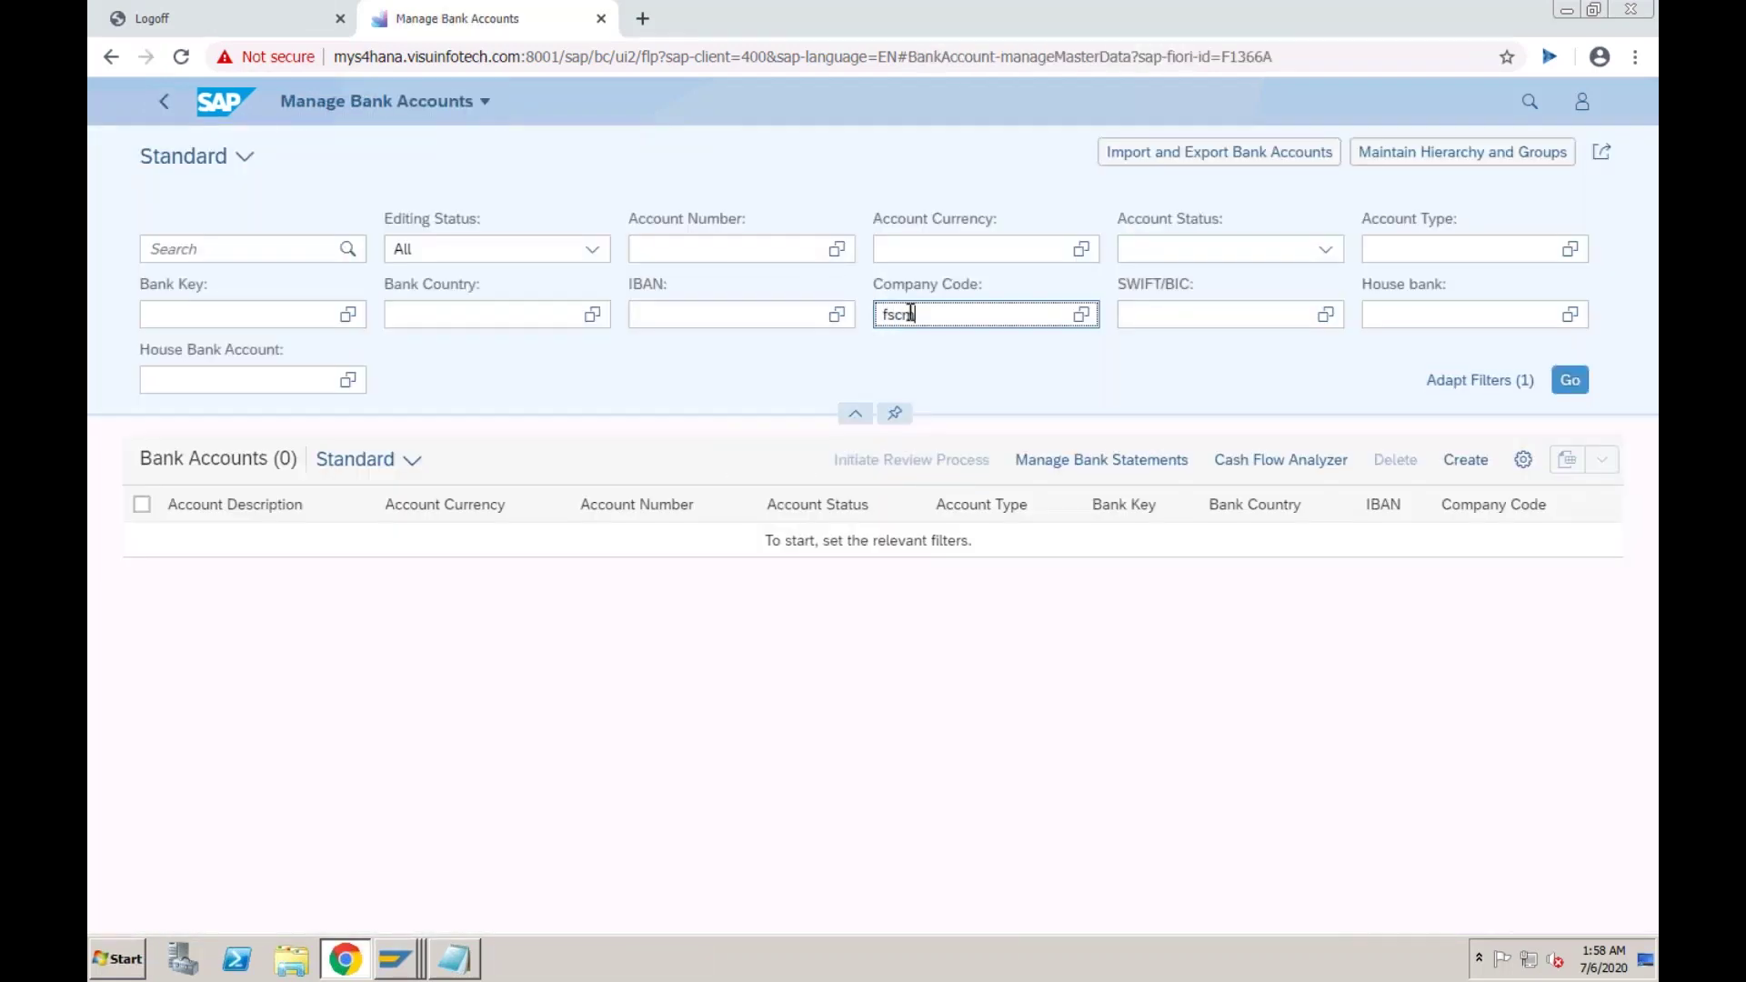
key("Return")
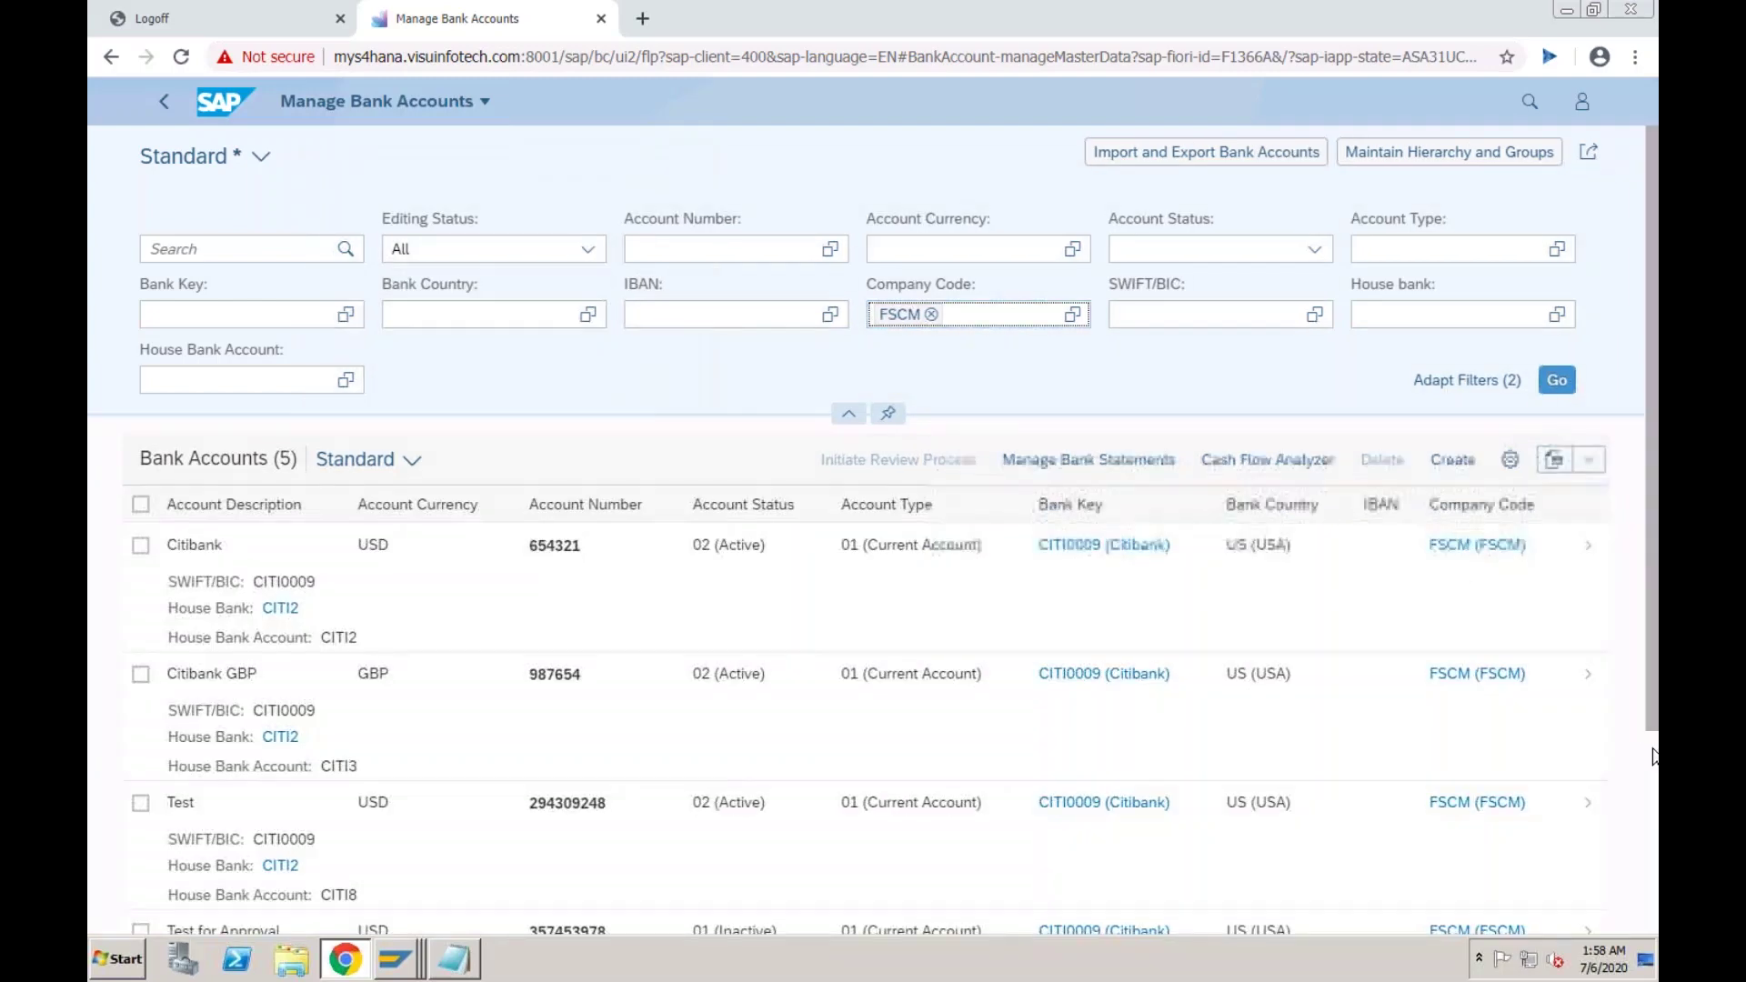
scroll(1652, 756, "down", 3)
left_click(685, 832)
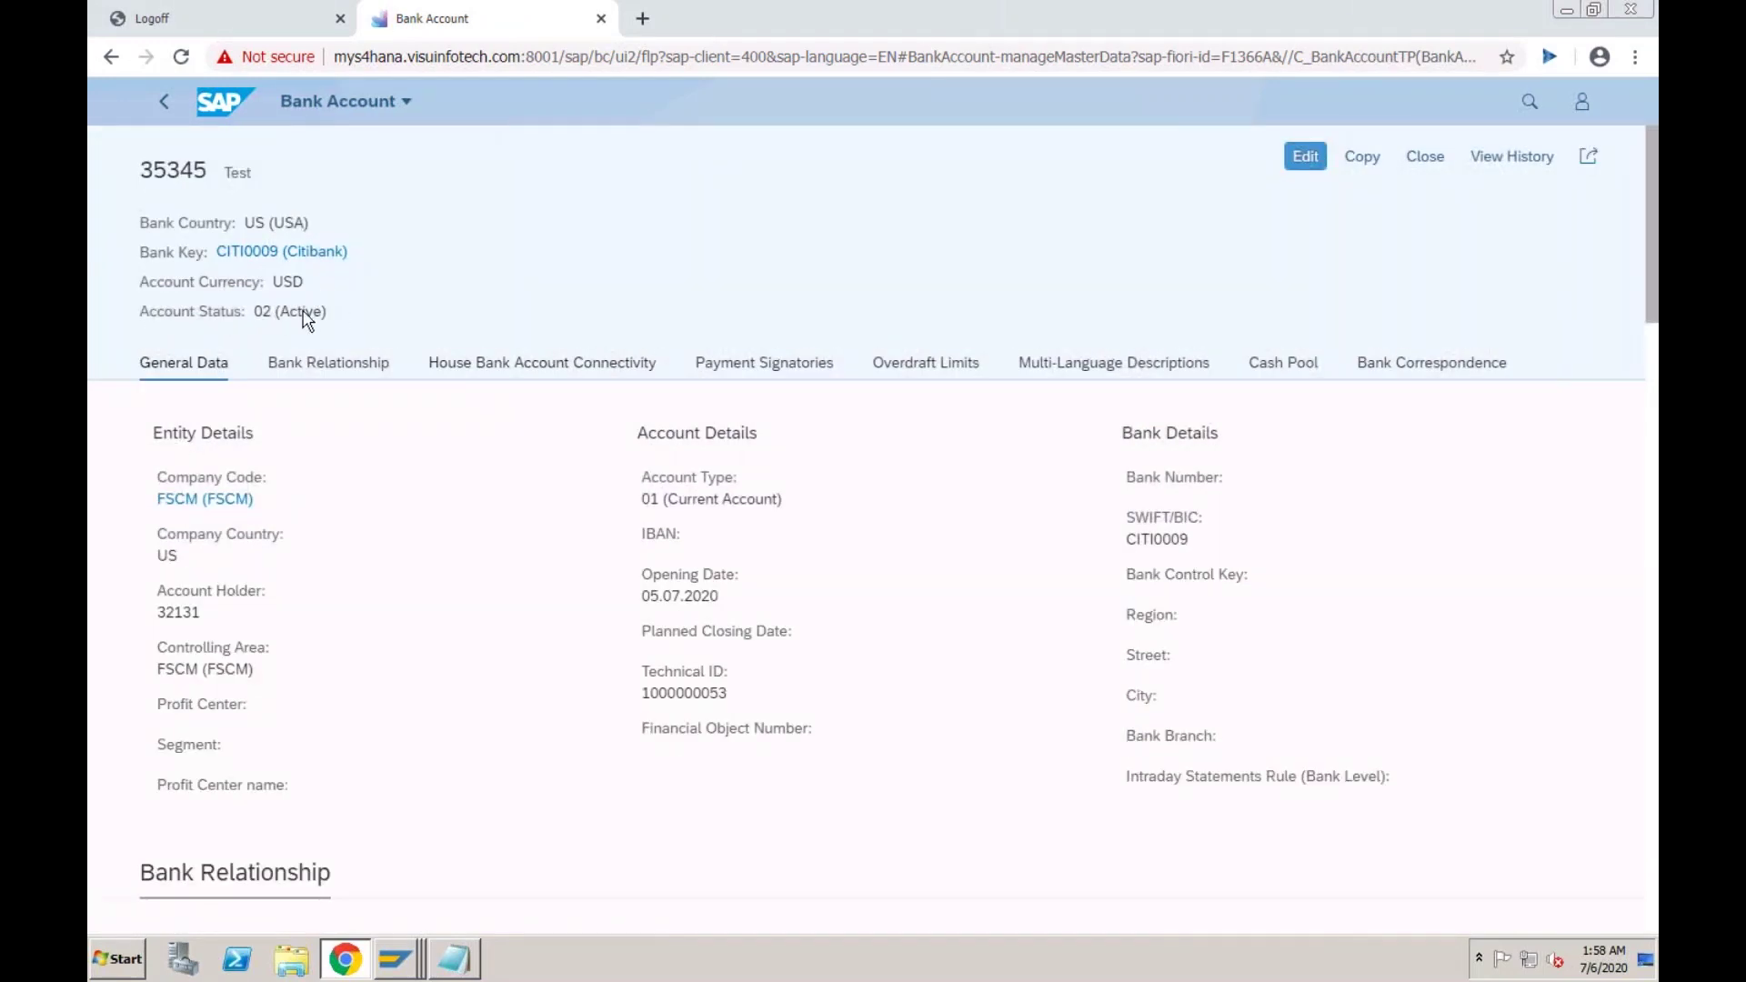
- Review the account history's Activated revision 0001 and its approval history Send step
left_click(1509, 158)
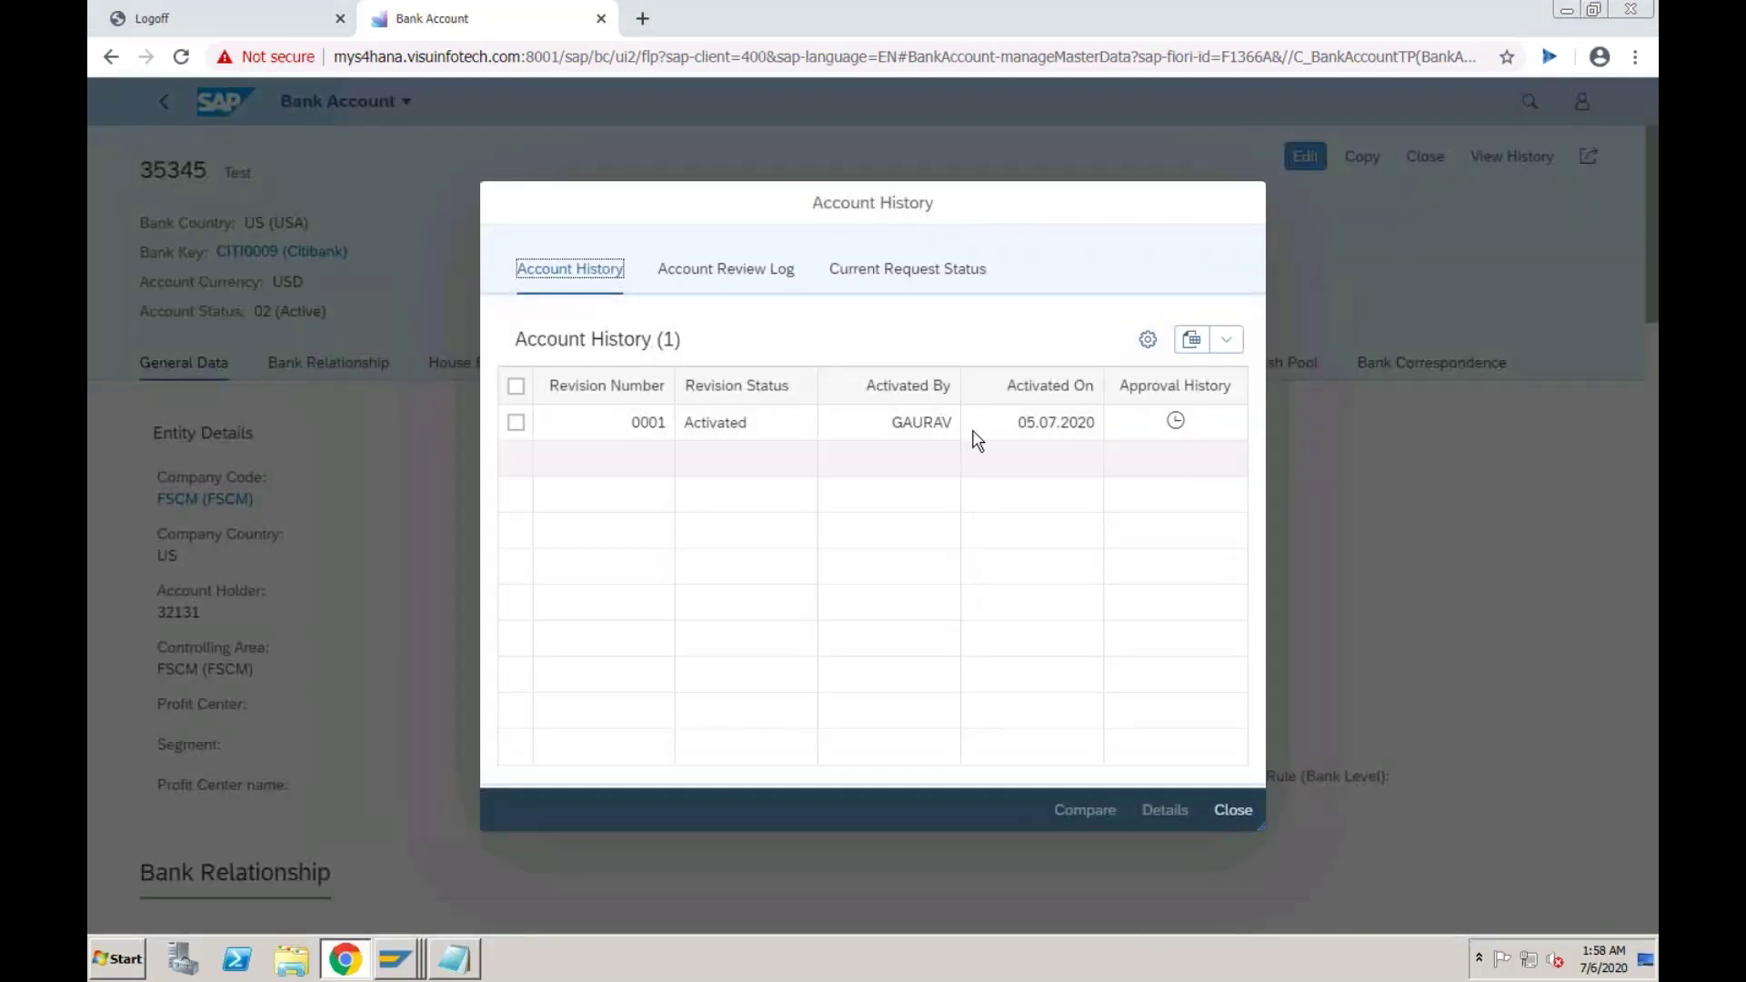
left_click_drag(758, 433, 660, 424)
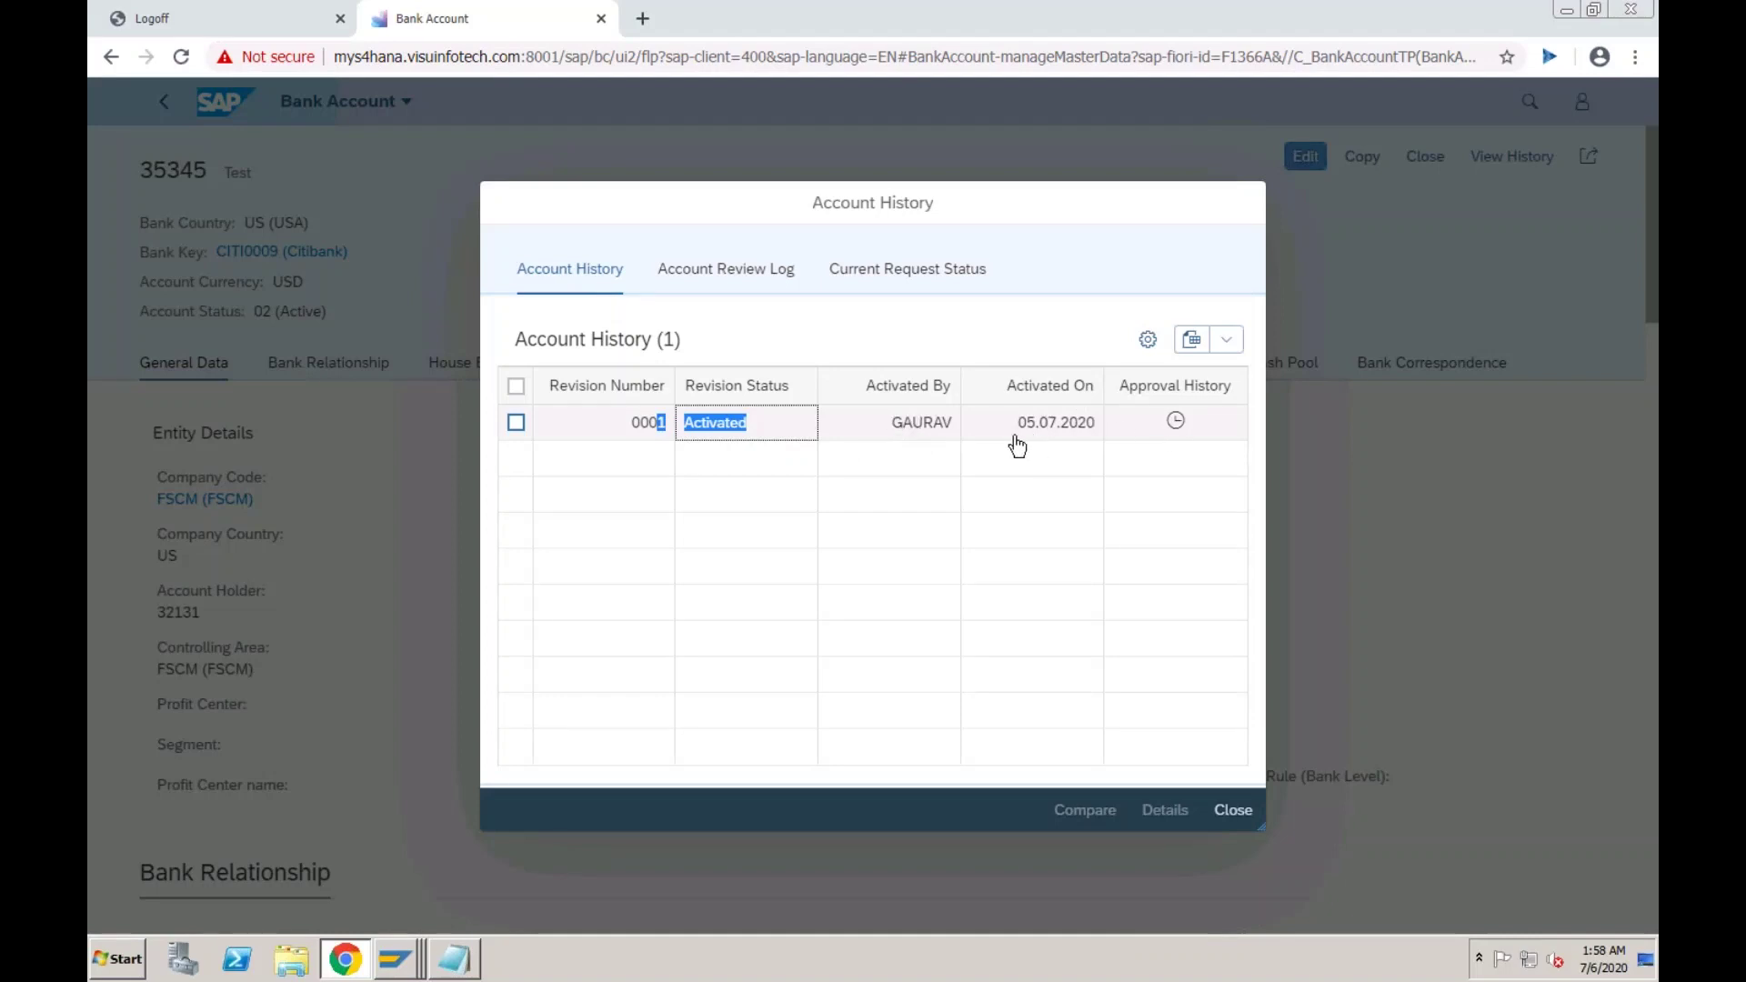
left_click(1175, 423)
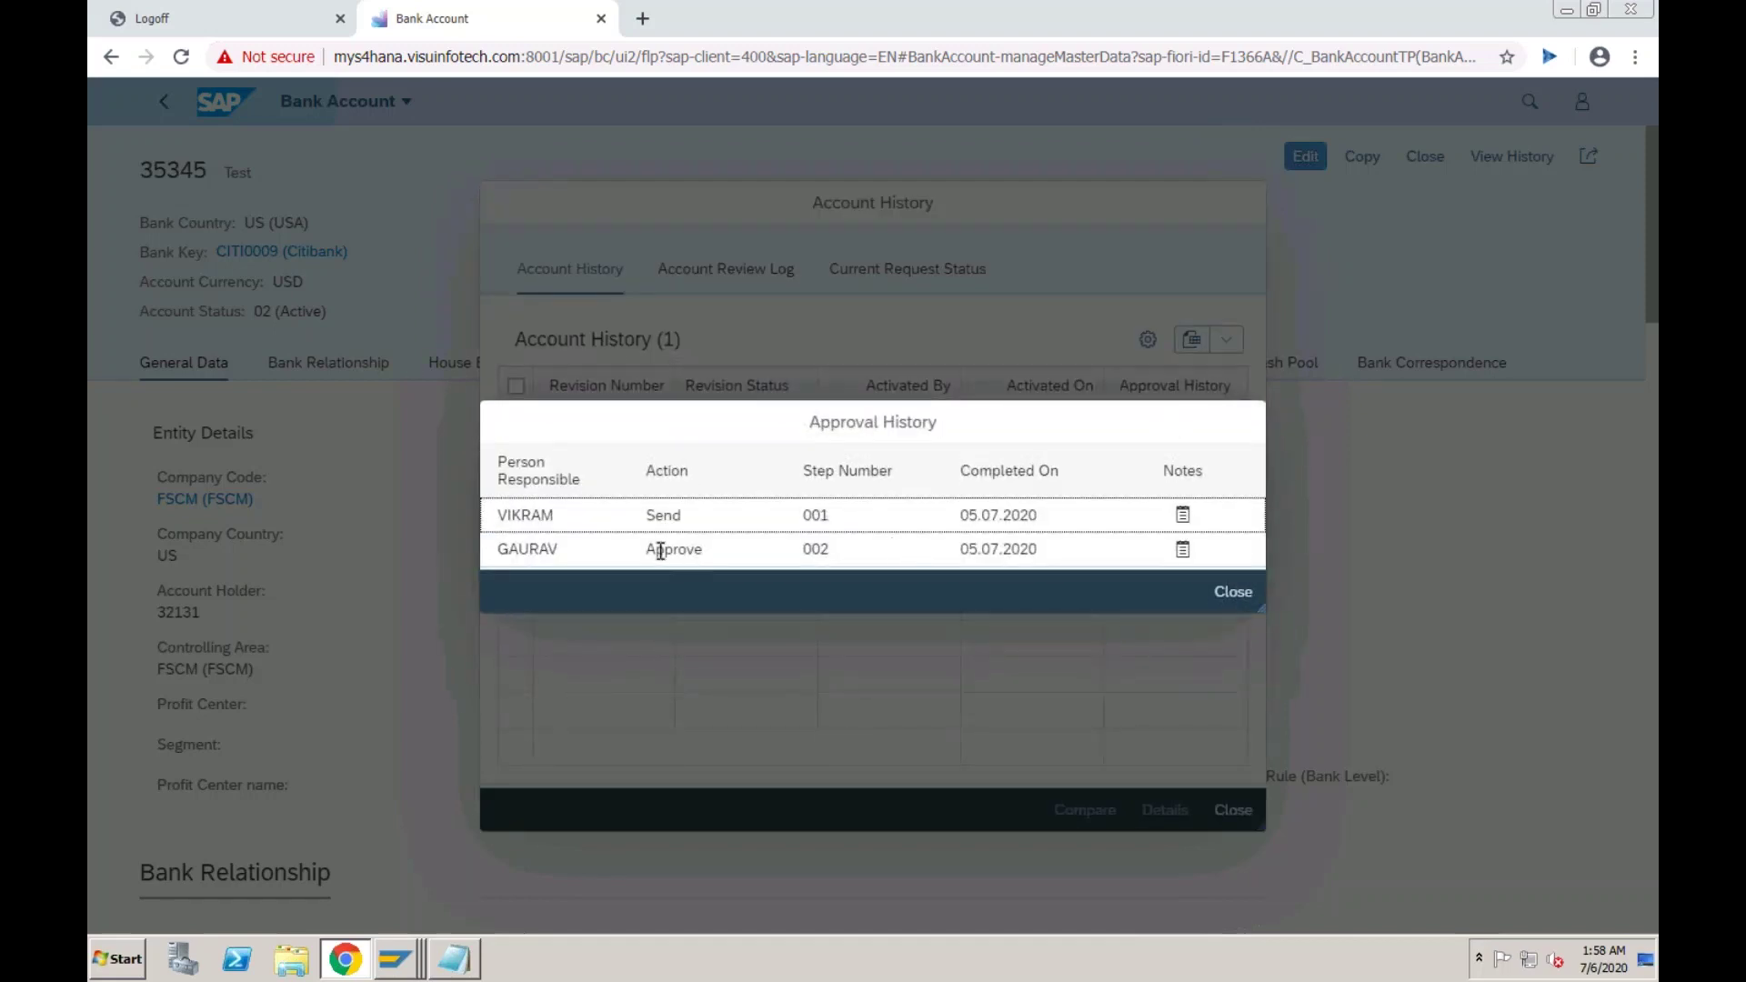
left_click_drag(688, 517, 656, 516)
left_click_drag(962, 513, 1035, 509)
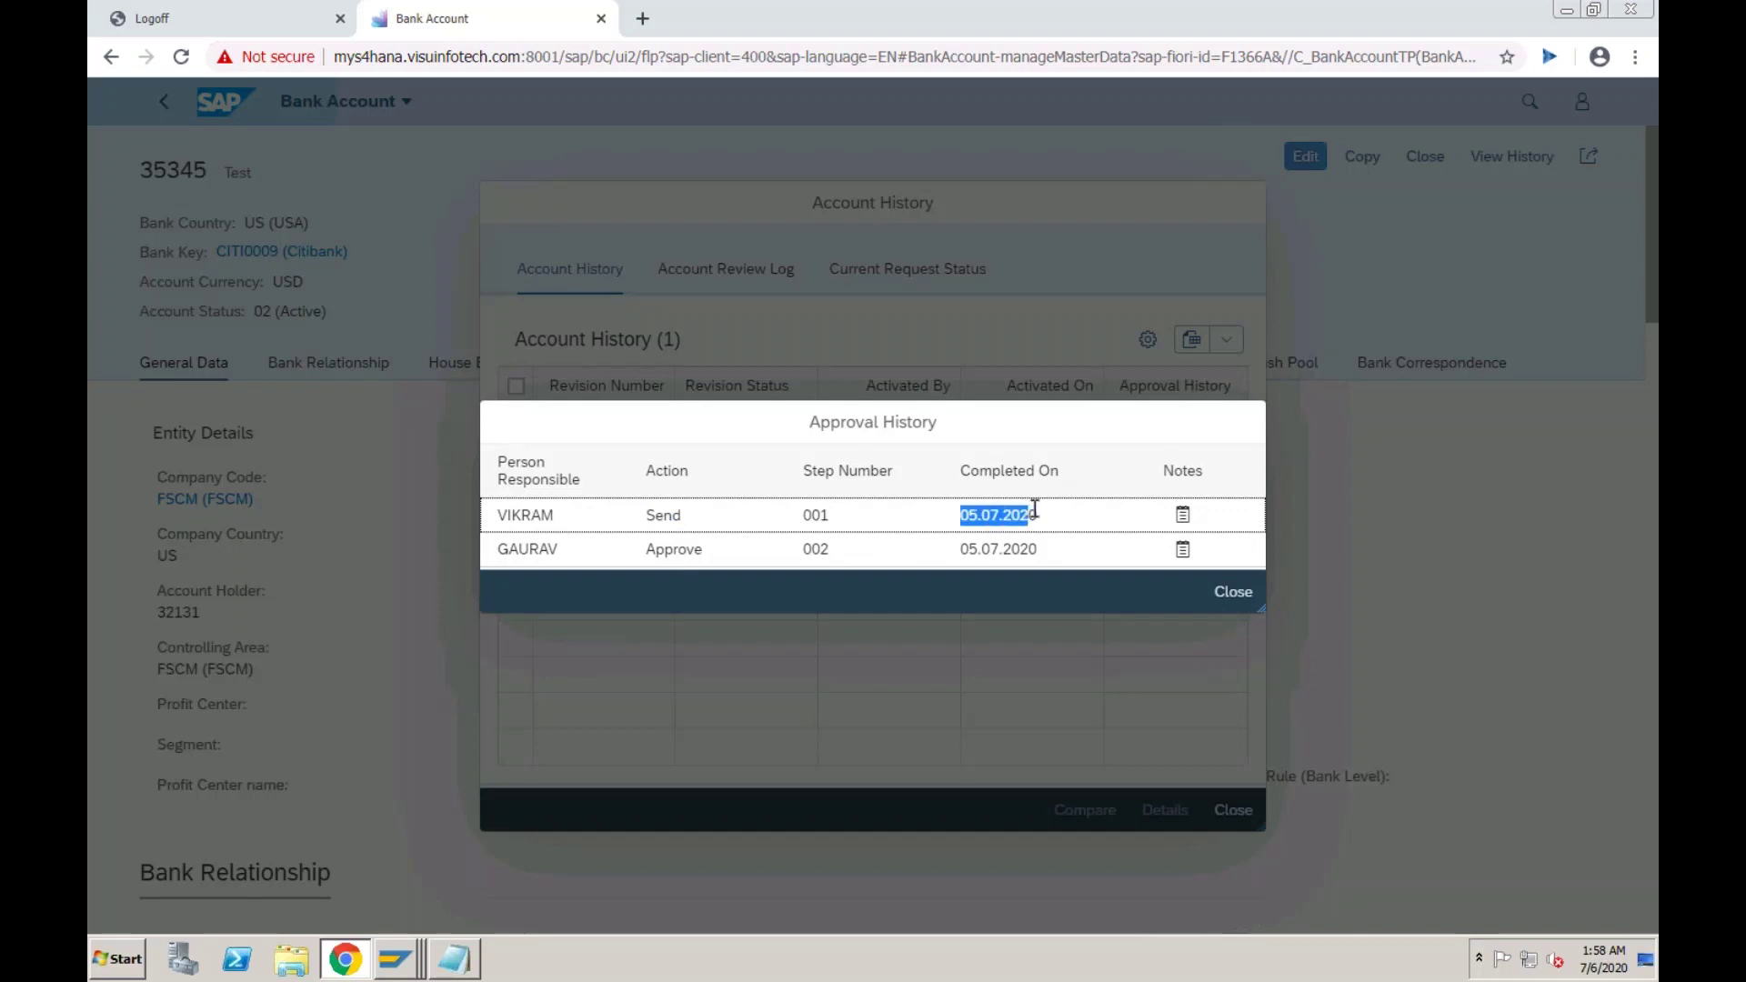
- Check the approval steps' empty notes and close the approval and account history dialogs
left_click(1182, 518)
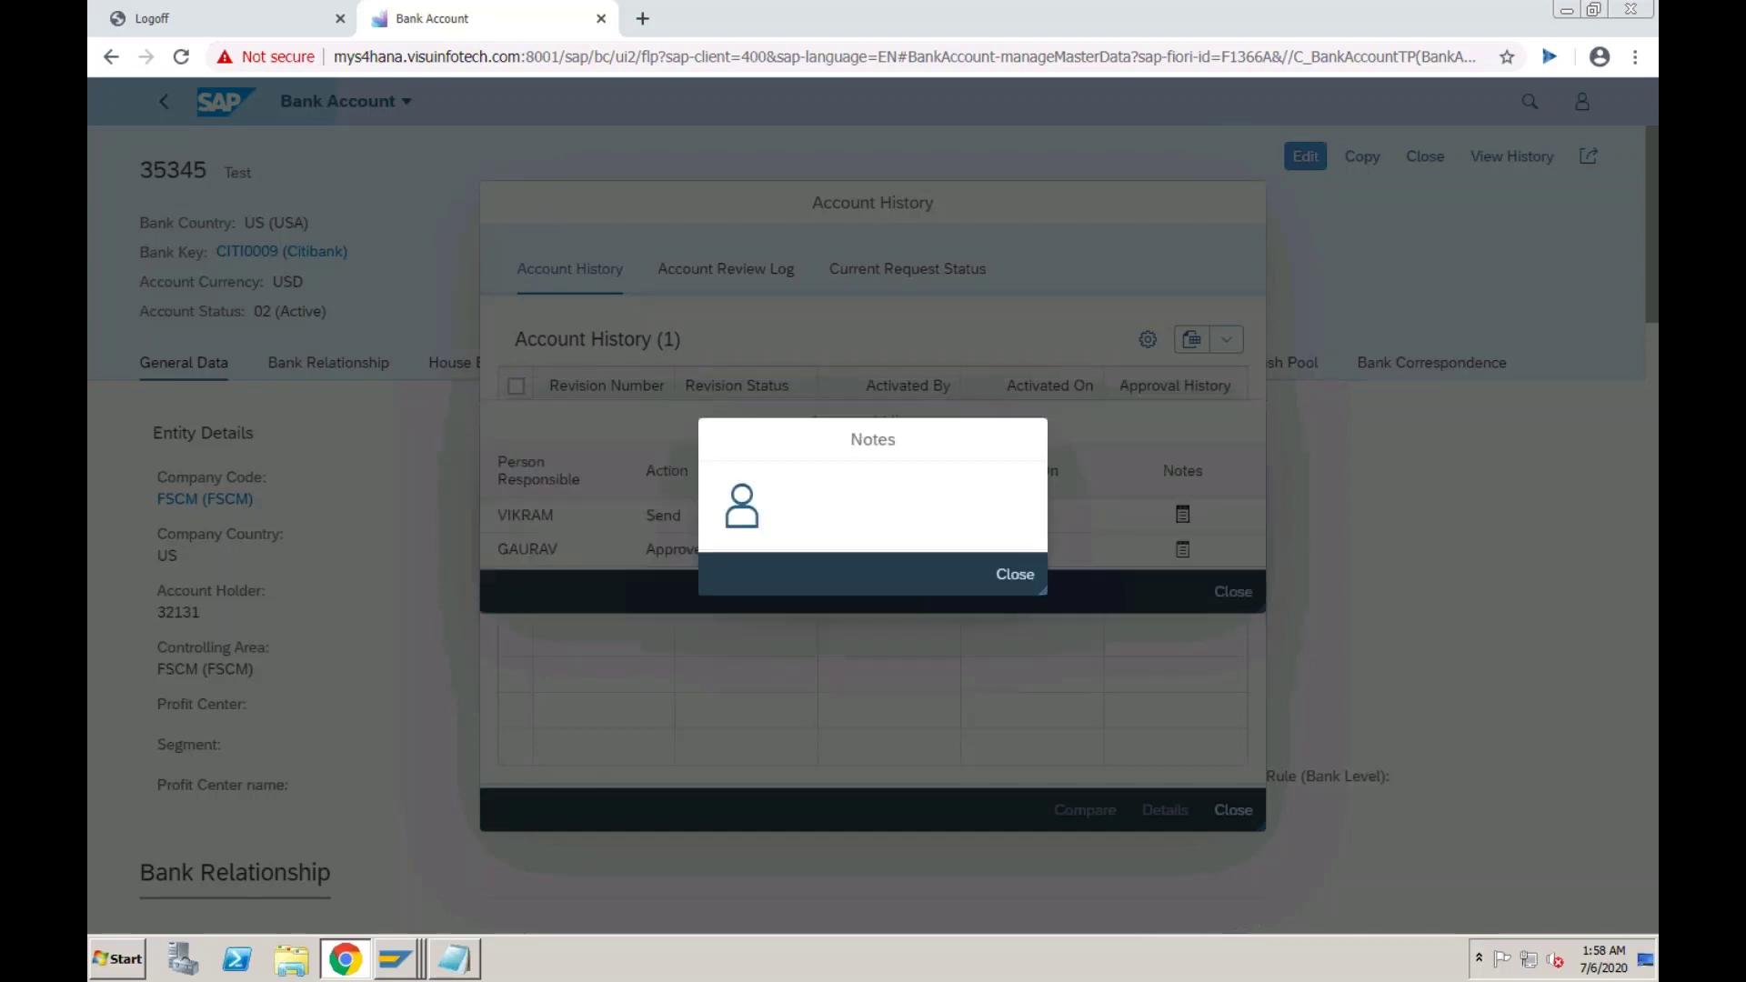
left_click(1000, 582)
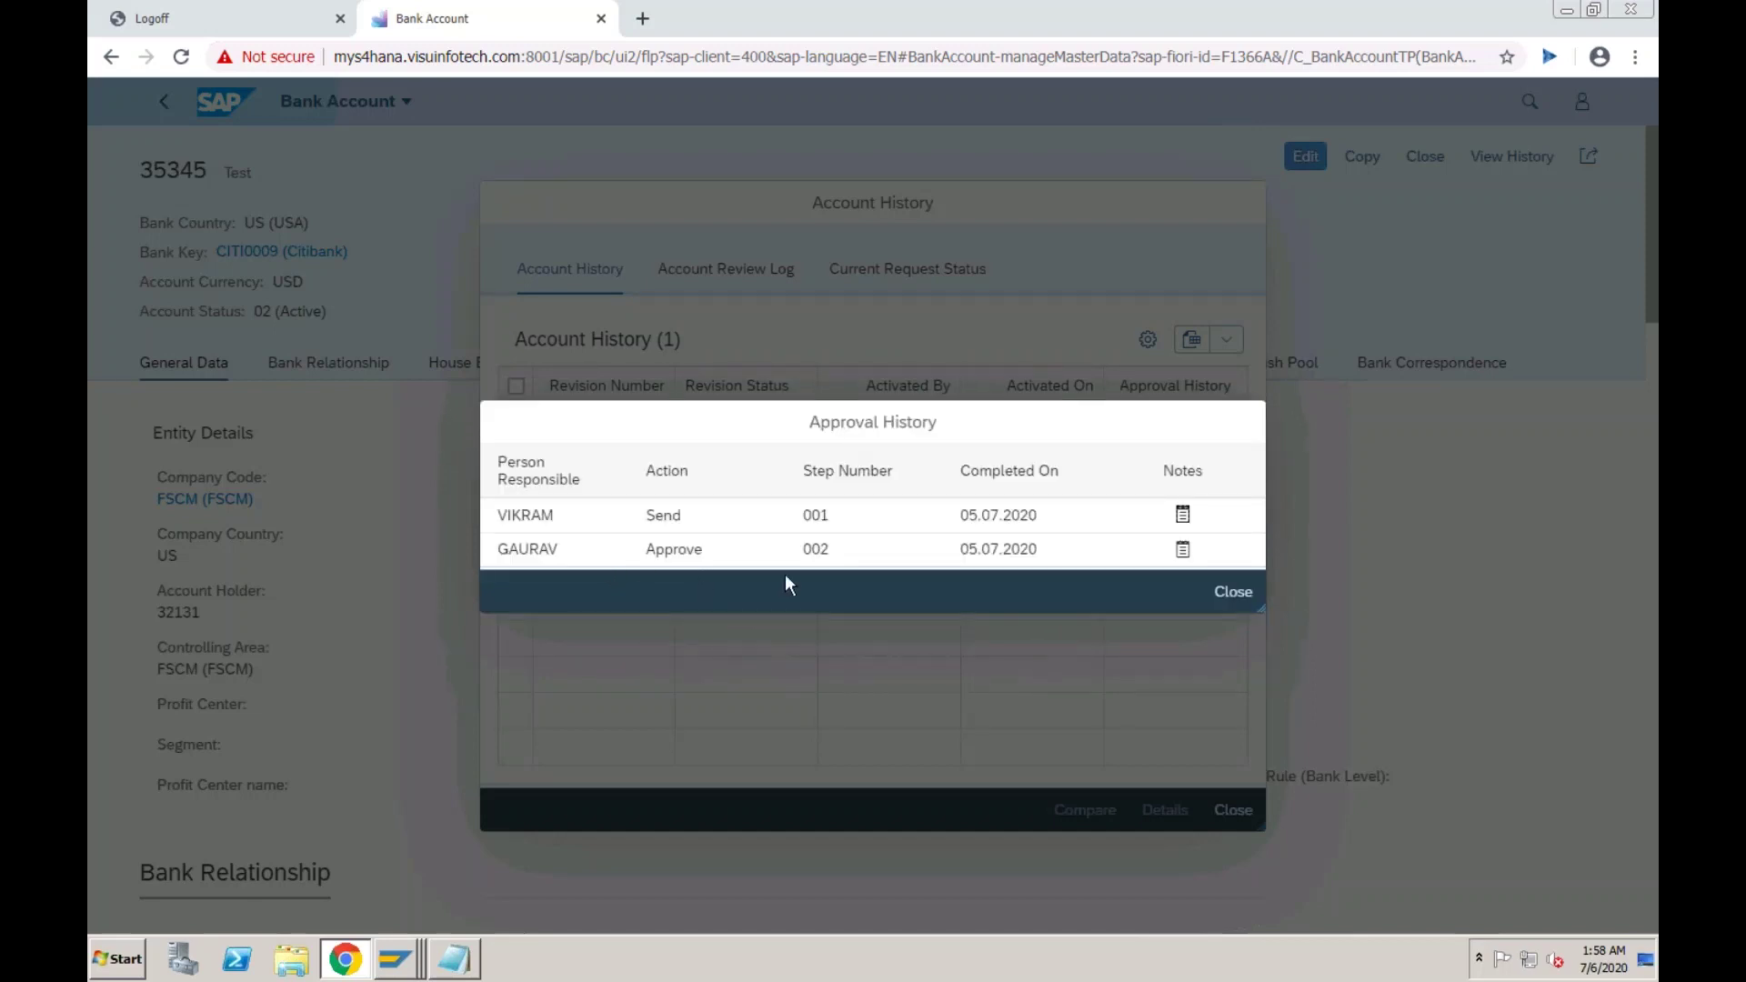
left_click(1182, 548)
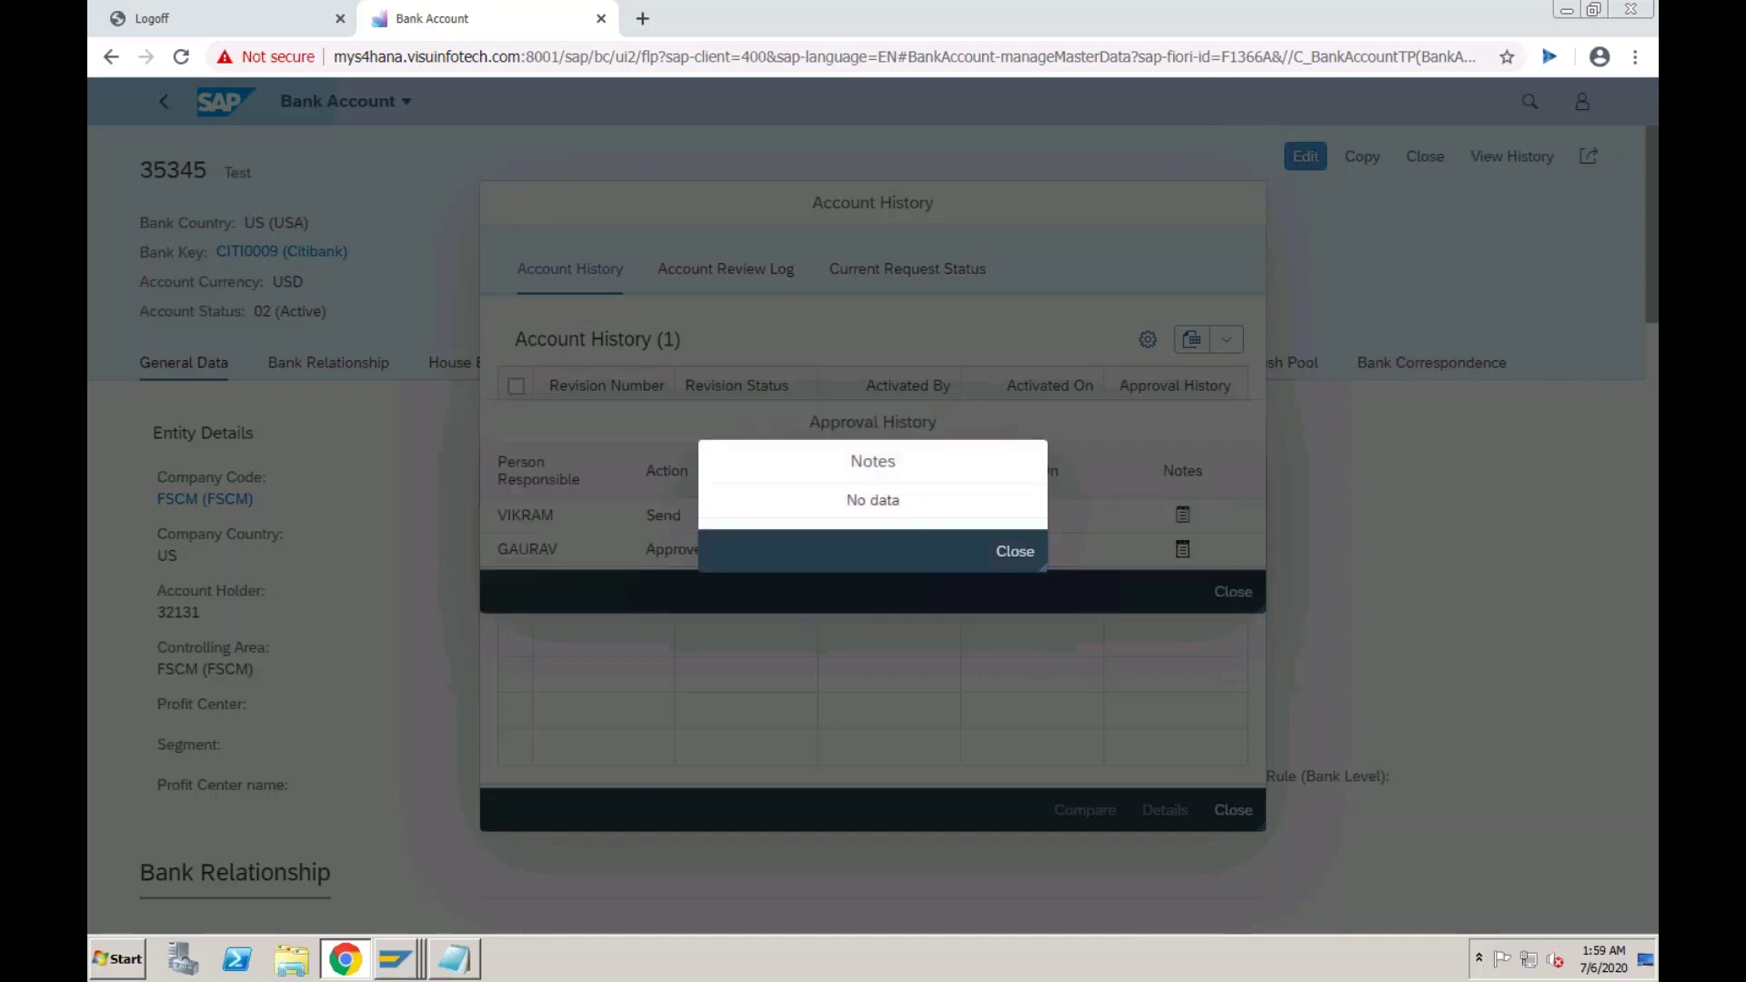
left_click_drag(907, 479, 900, 522)
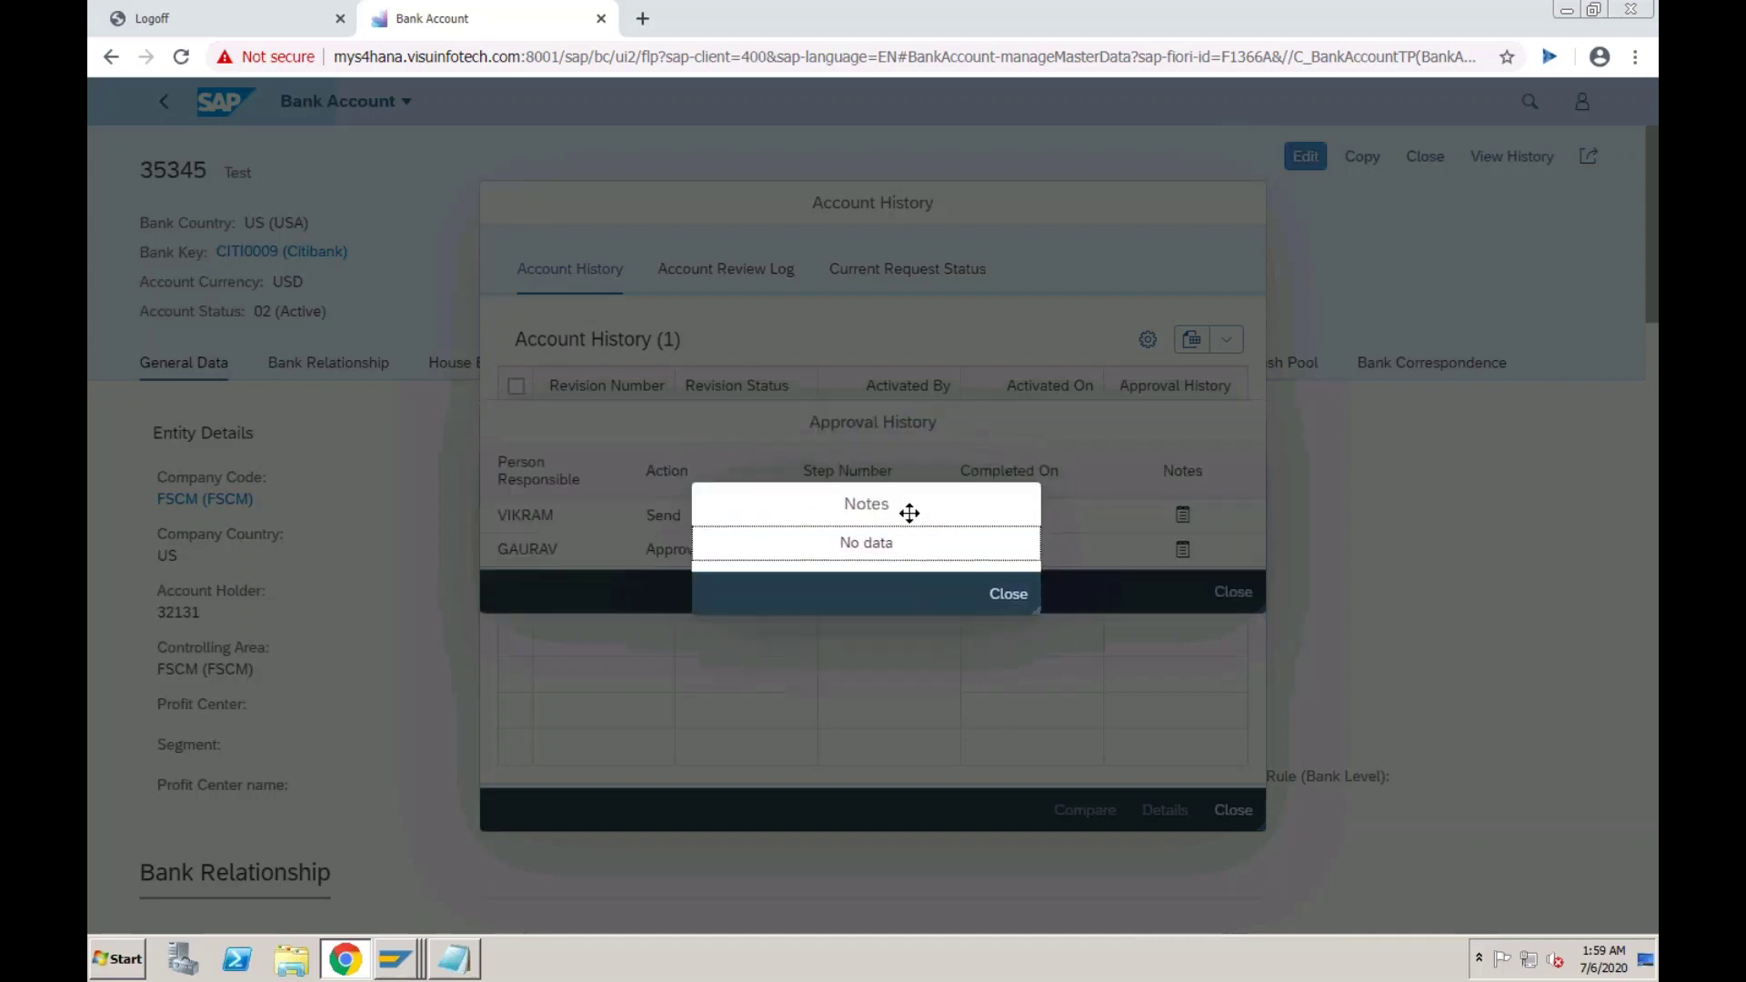
left_click(1008, 596)
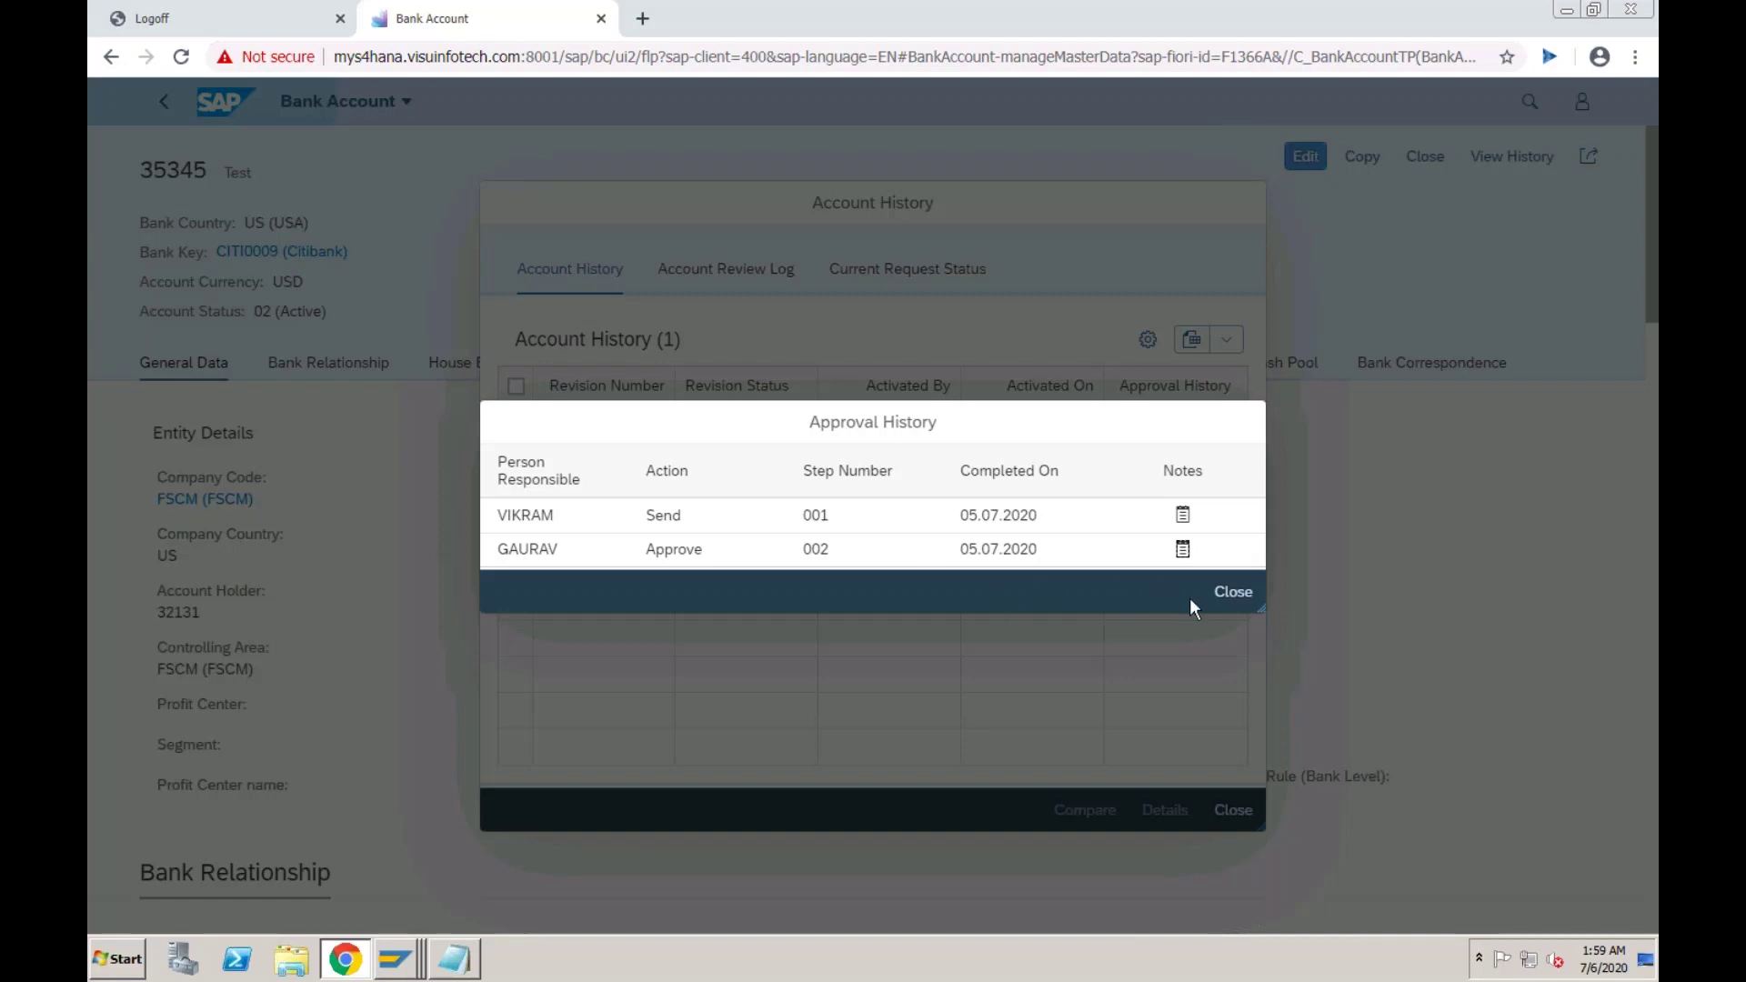
left_click(1246, 600)
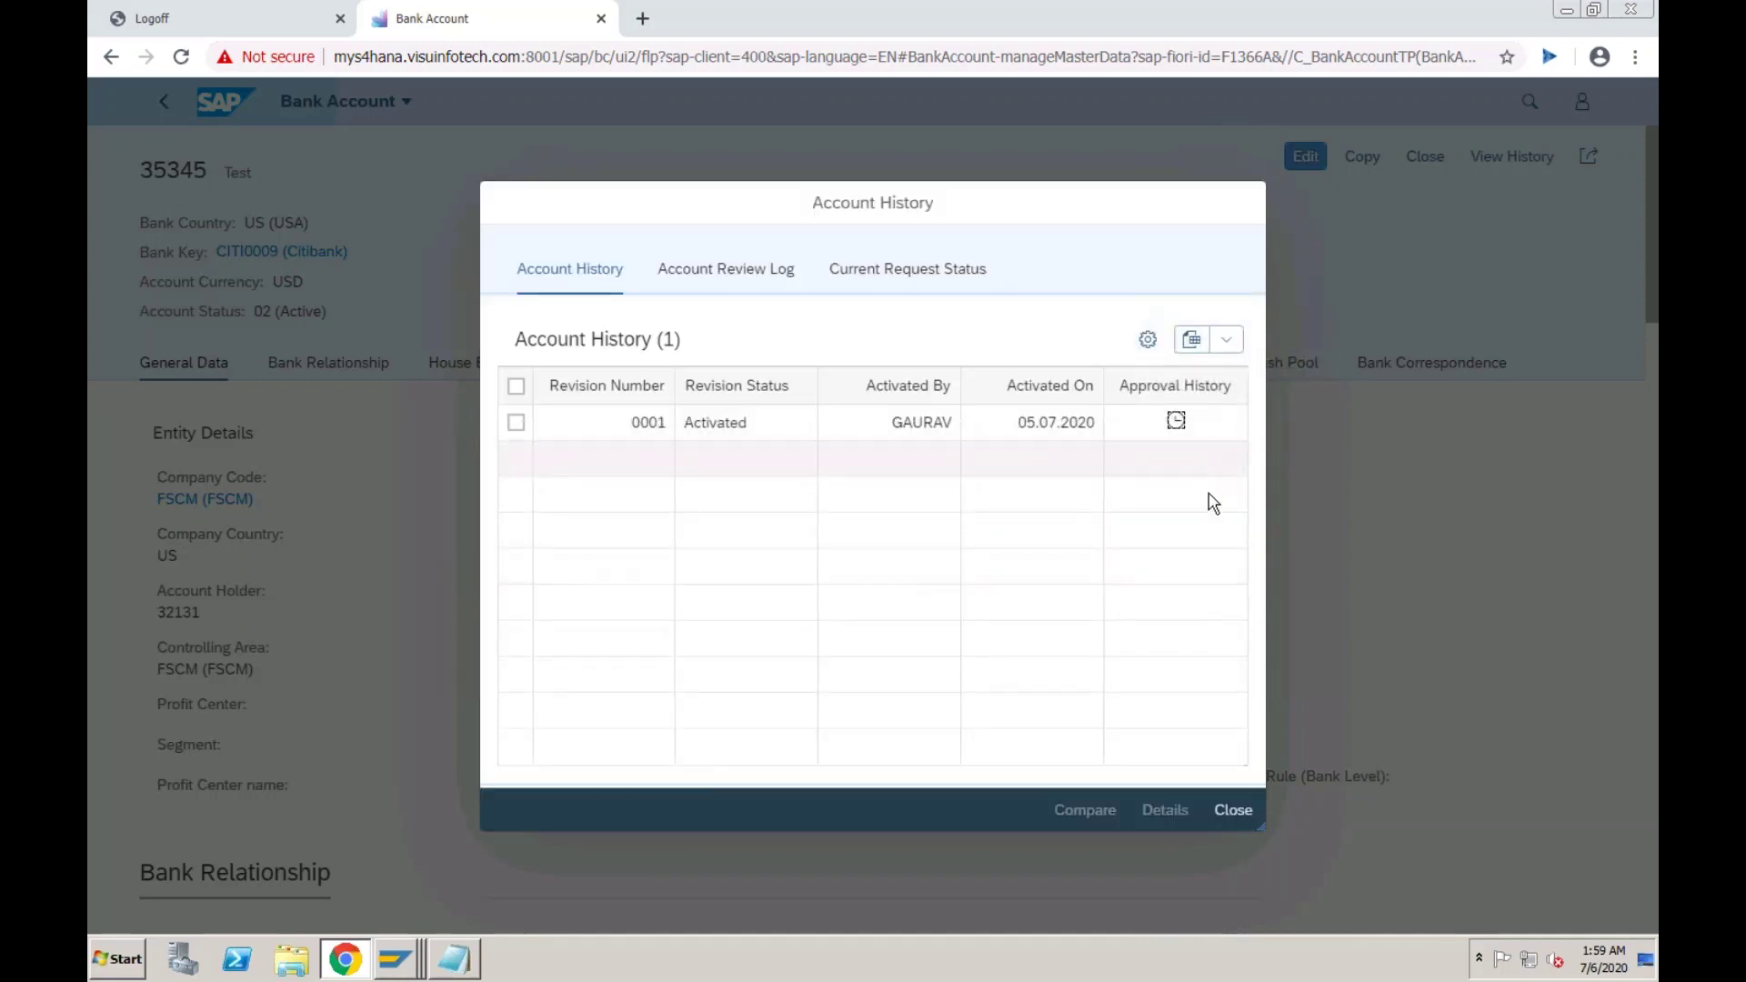
left_click(1233, 809)
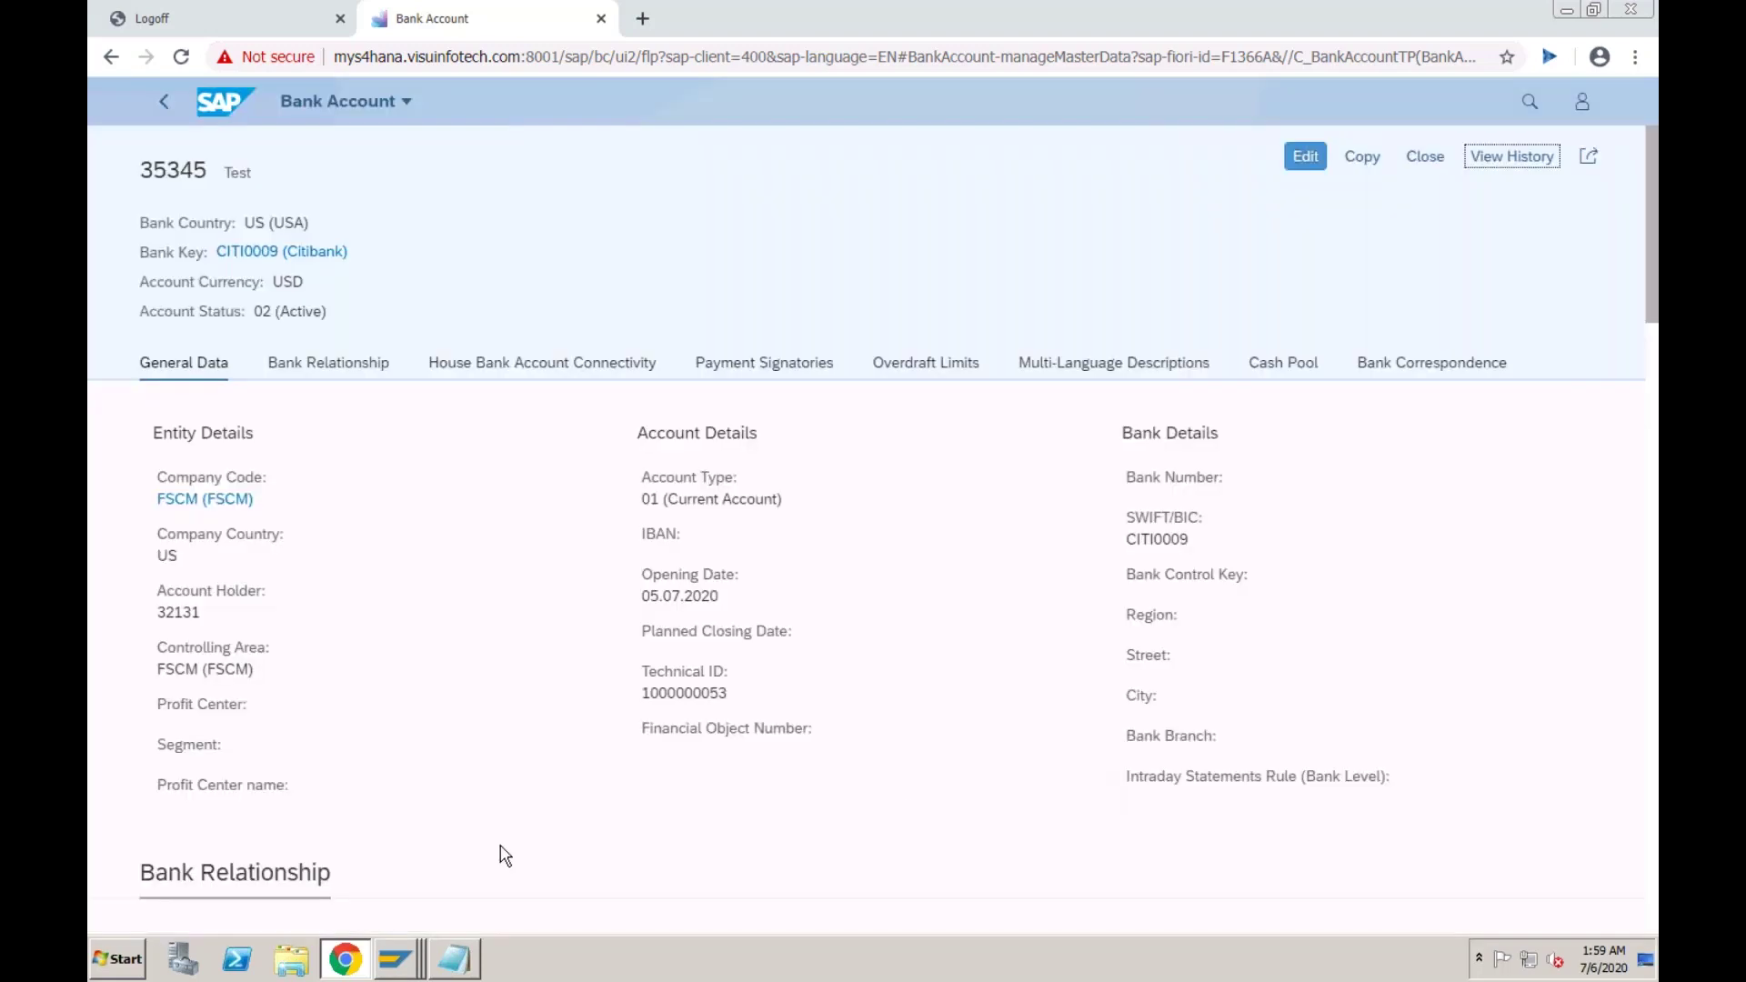
left_click(398, 959)
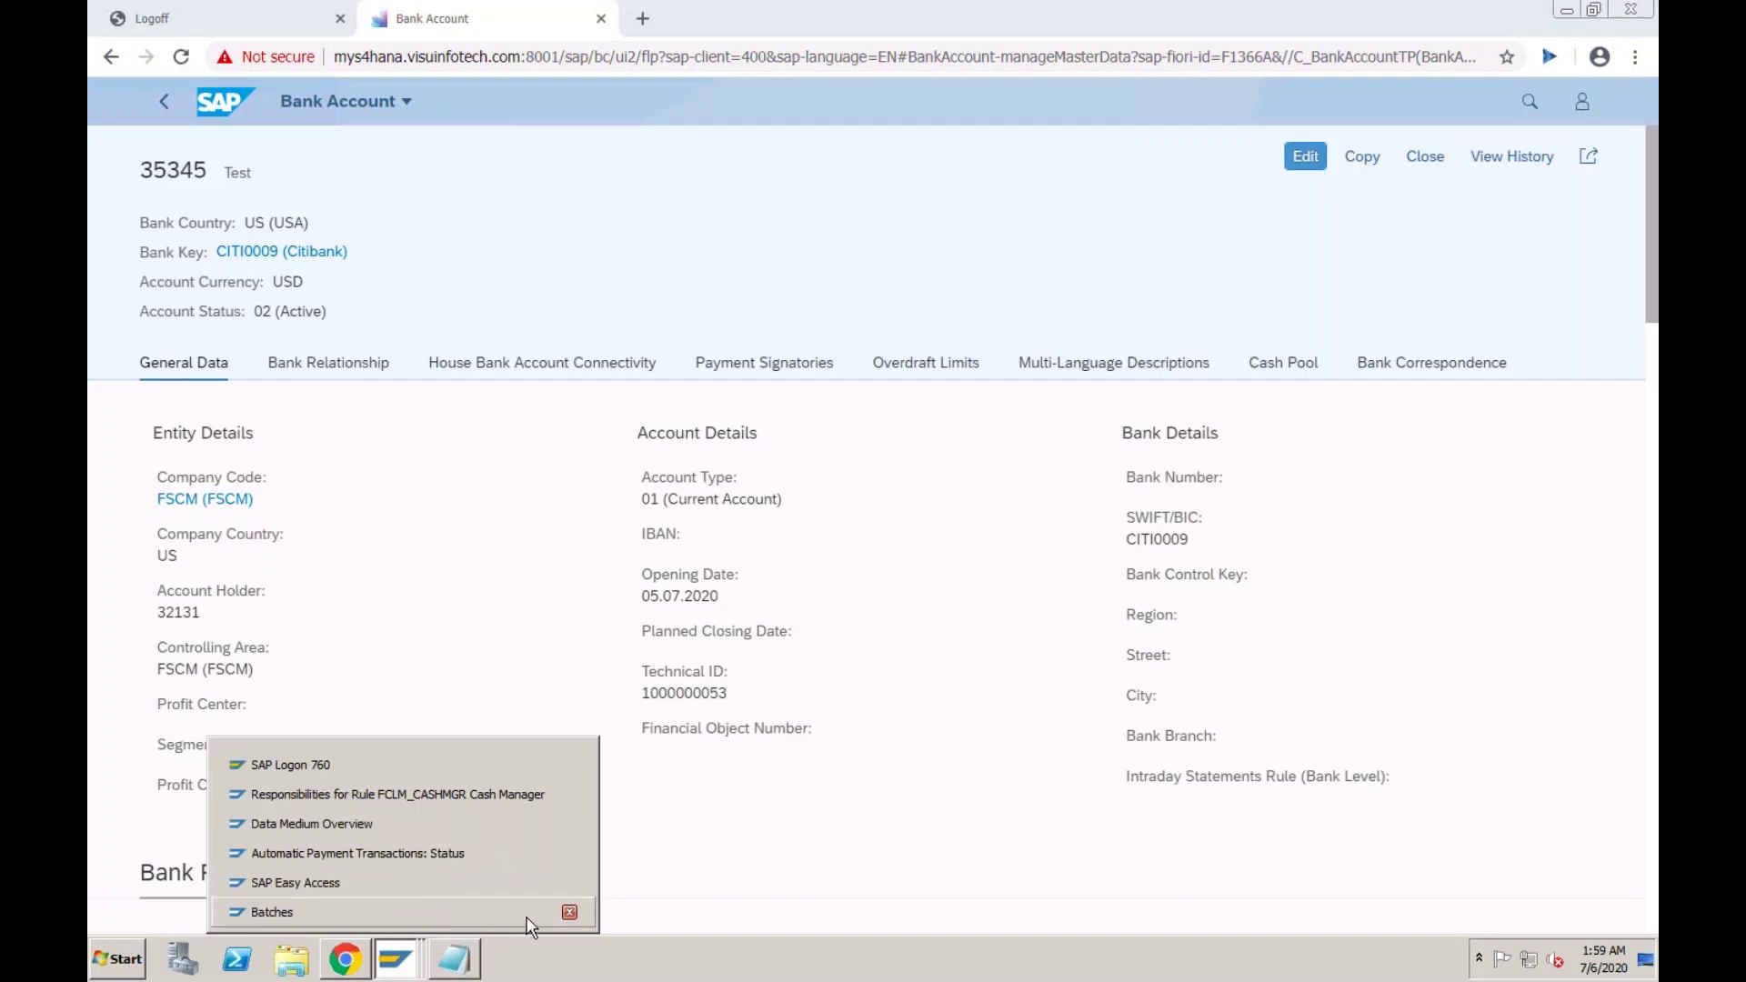
left_click(563, 971)
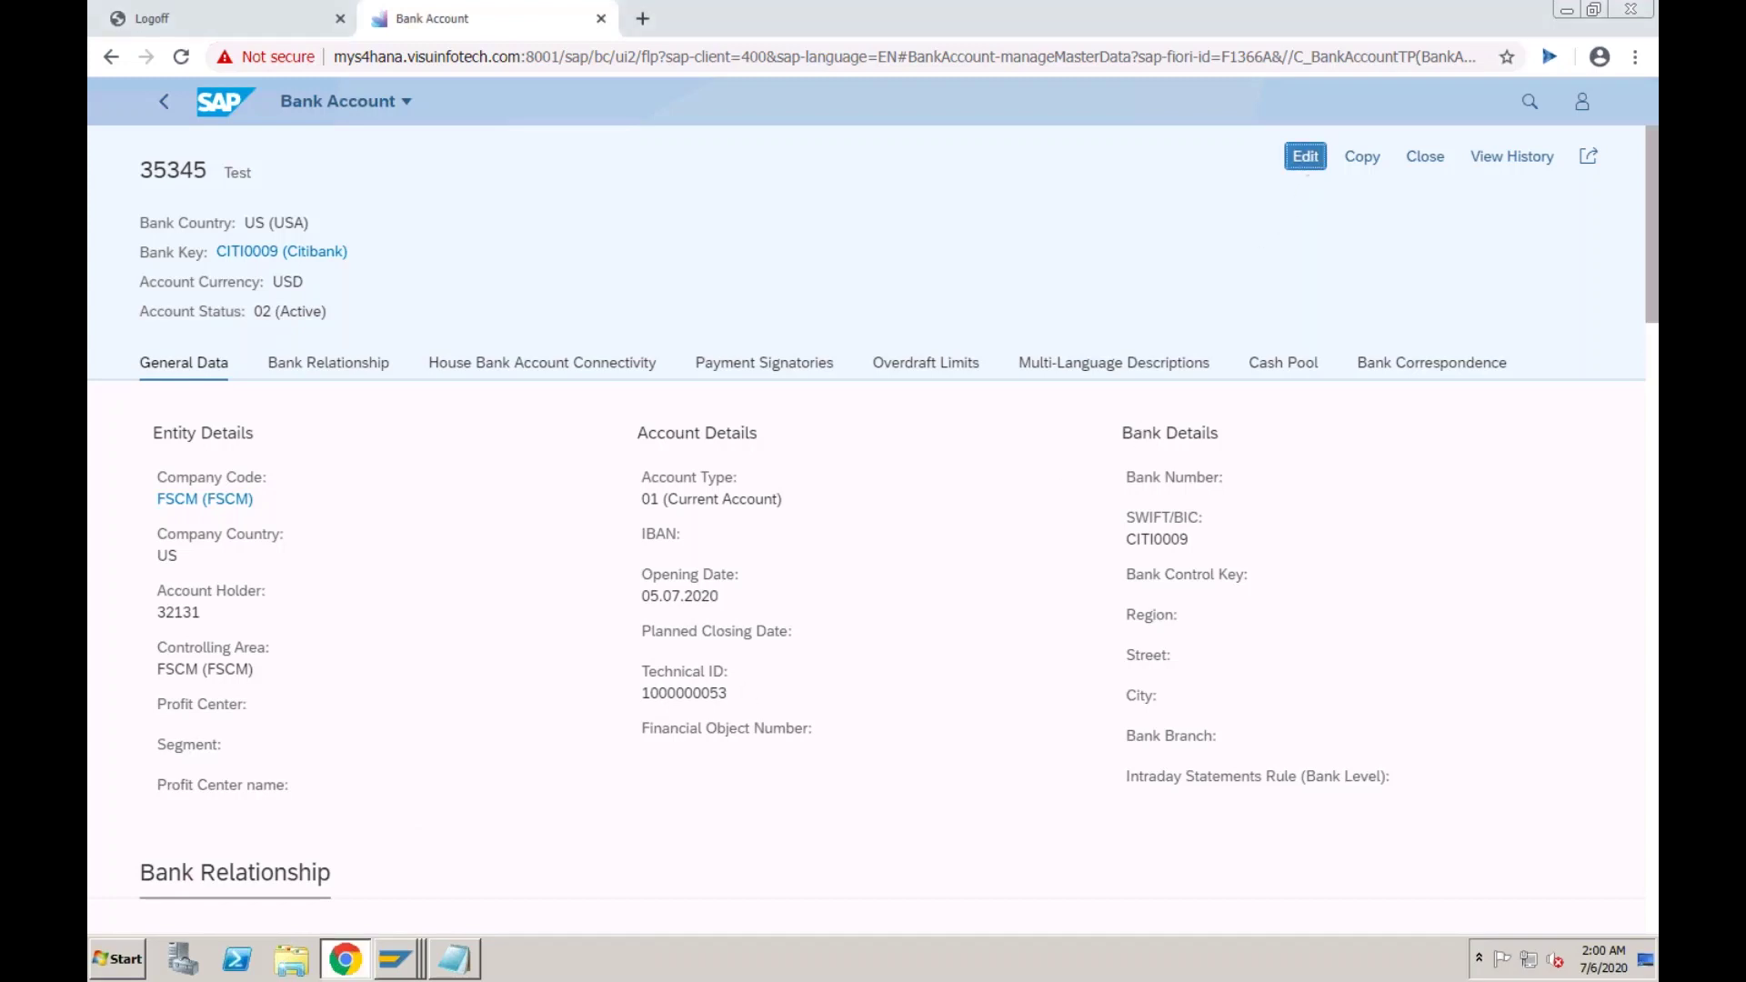
- Append 12 to account 35345's Account Holder, making it 3213112, then submit it for approval
left_click(1305, 157)
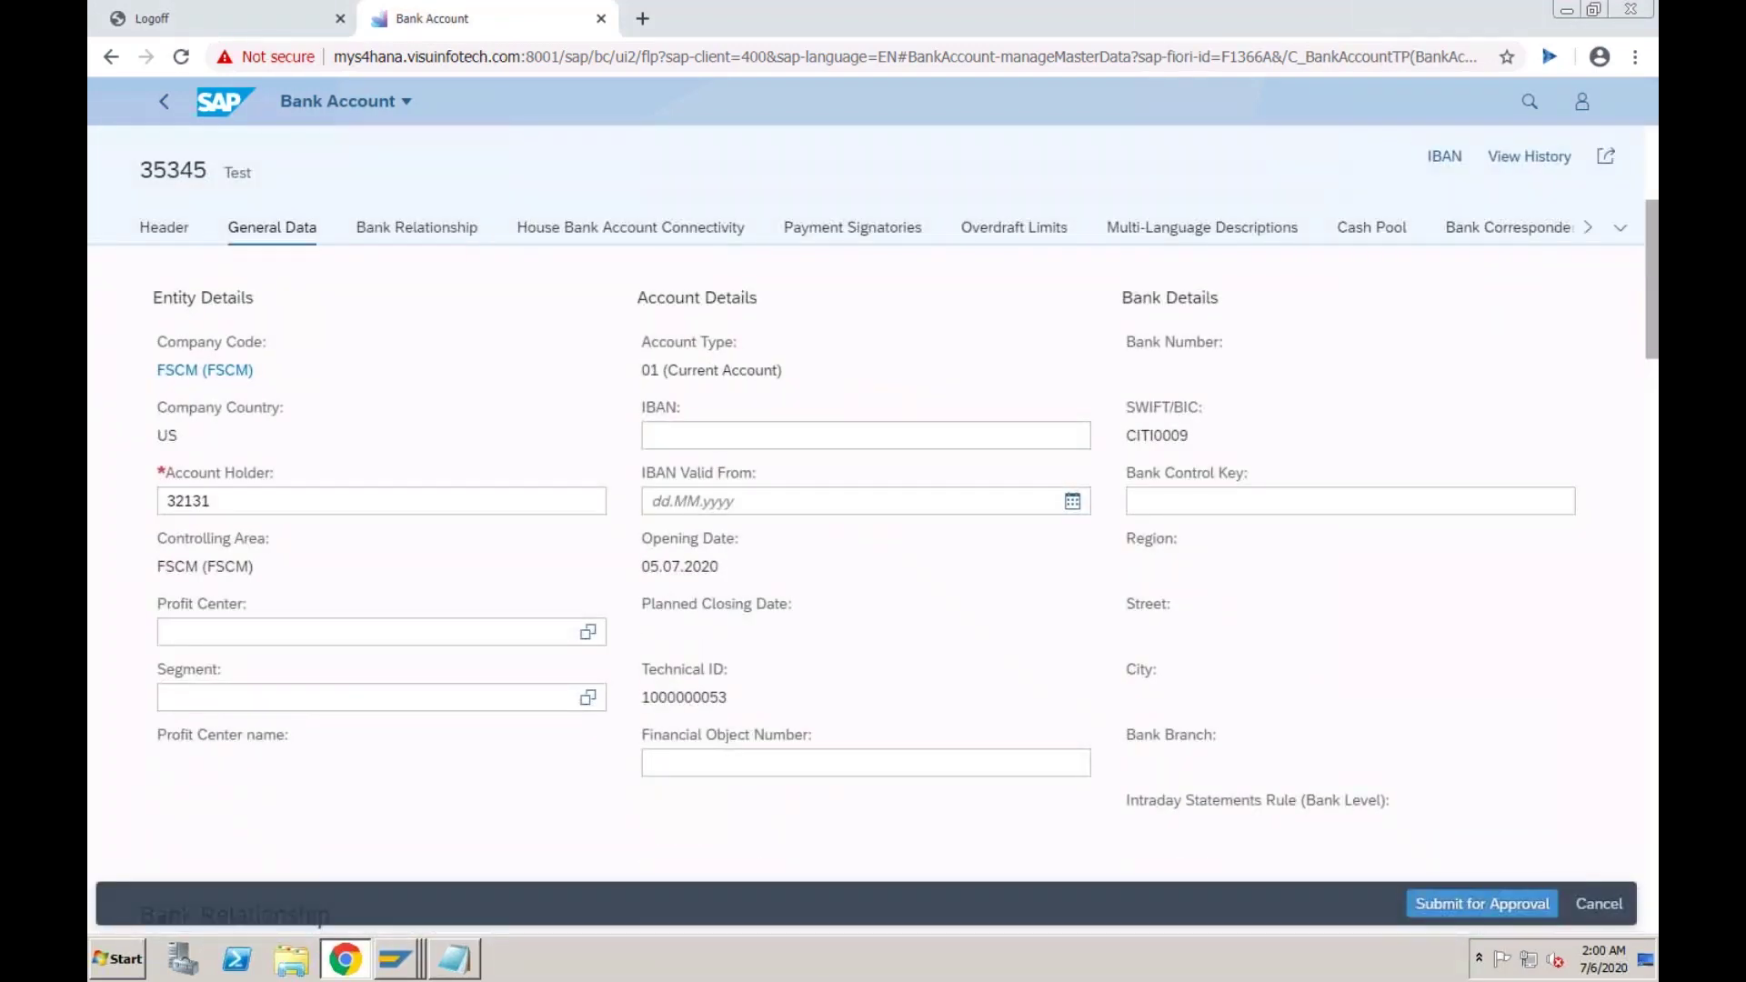
left_click(253, 500)
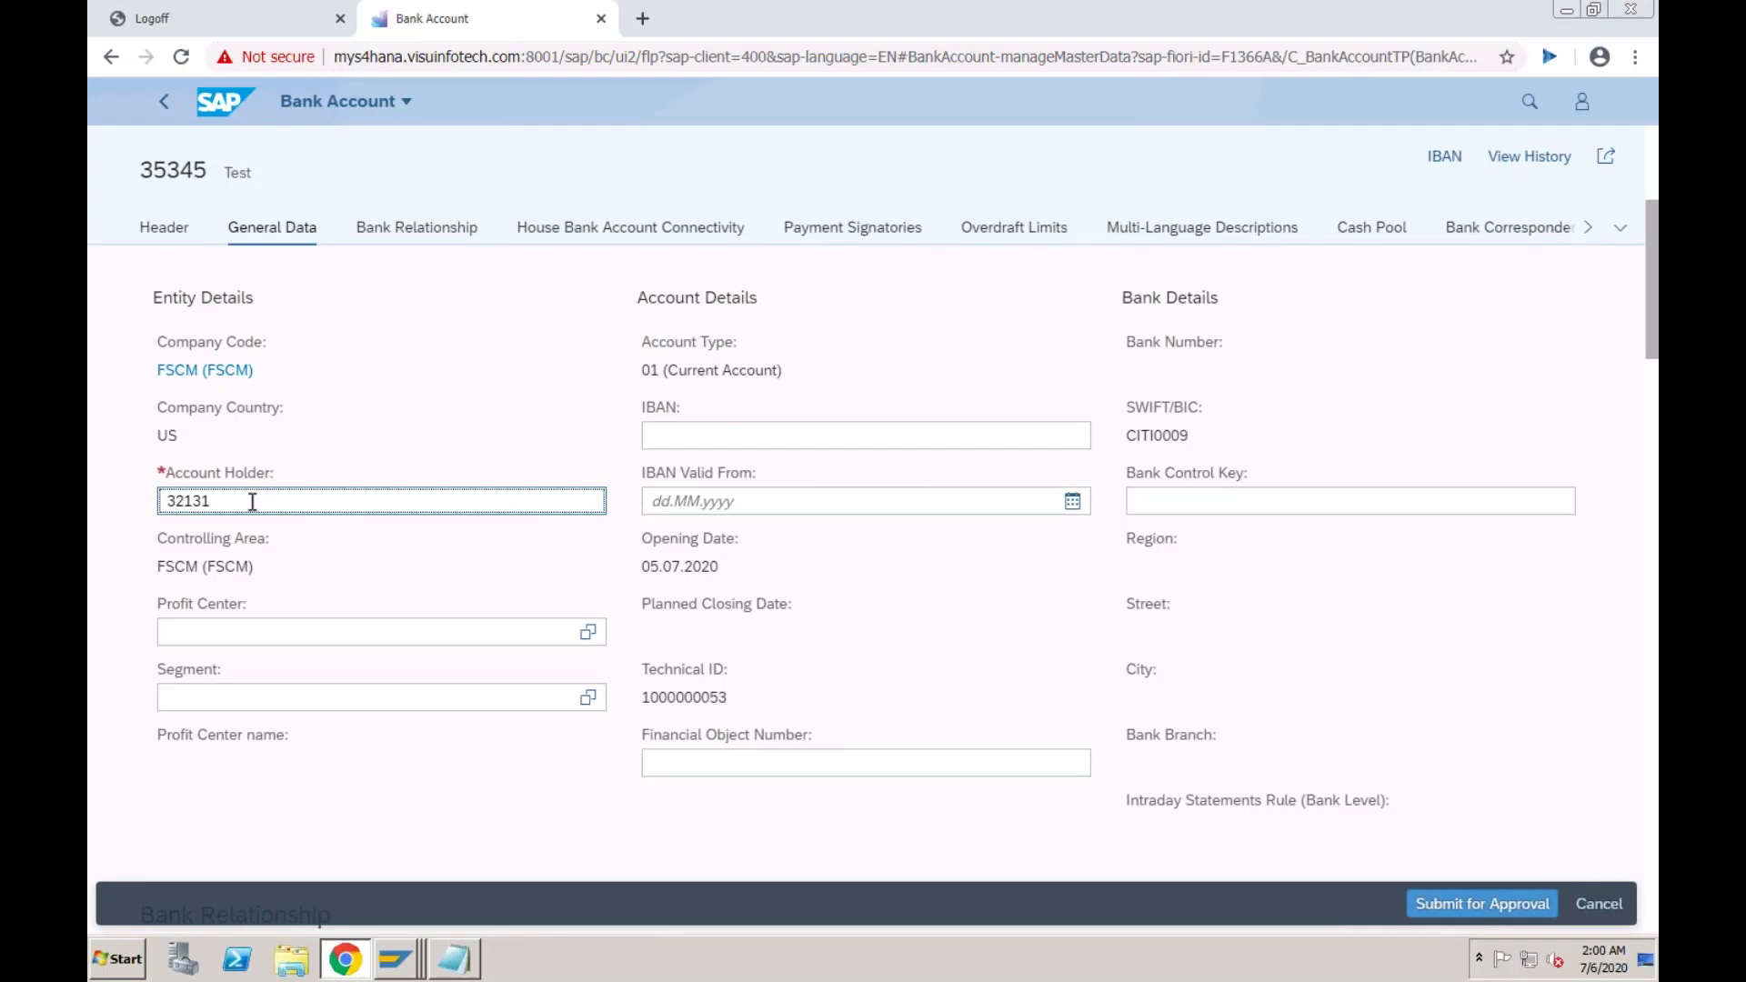
type("12")
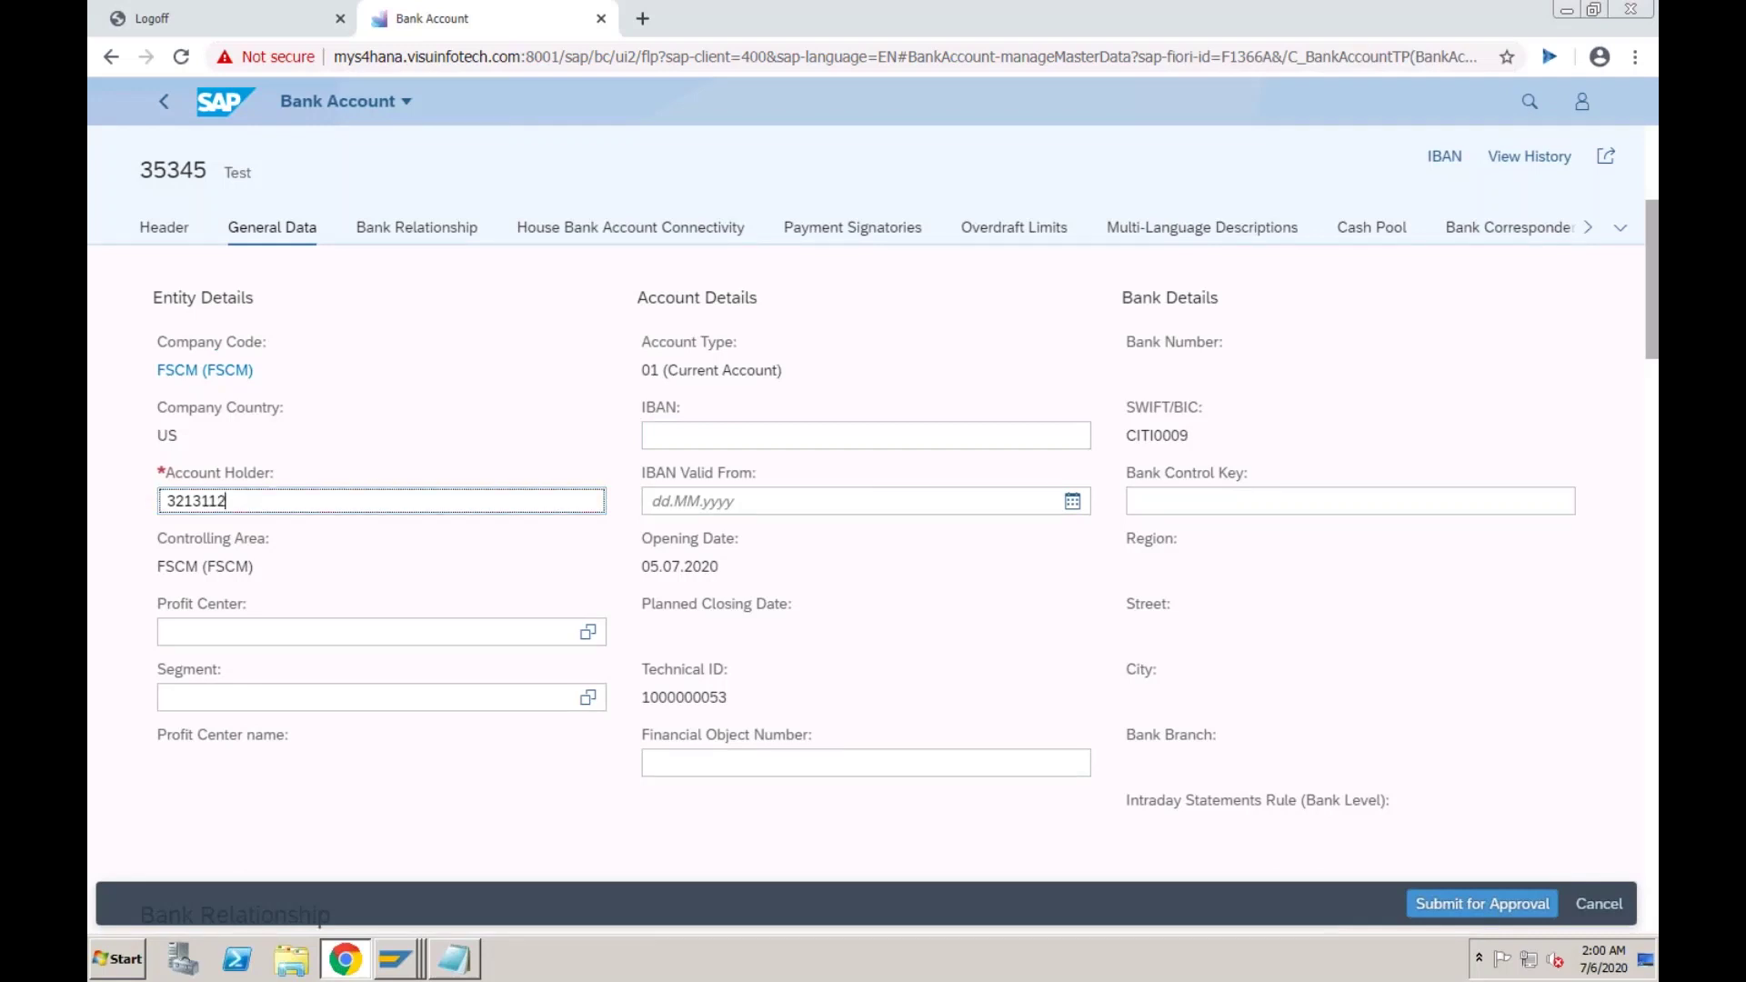
left_click(1440, 909)
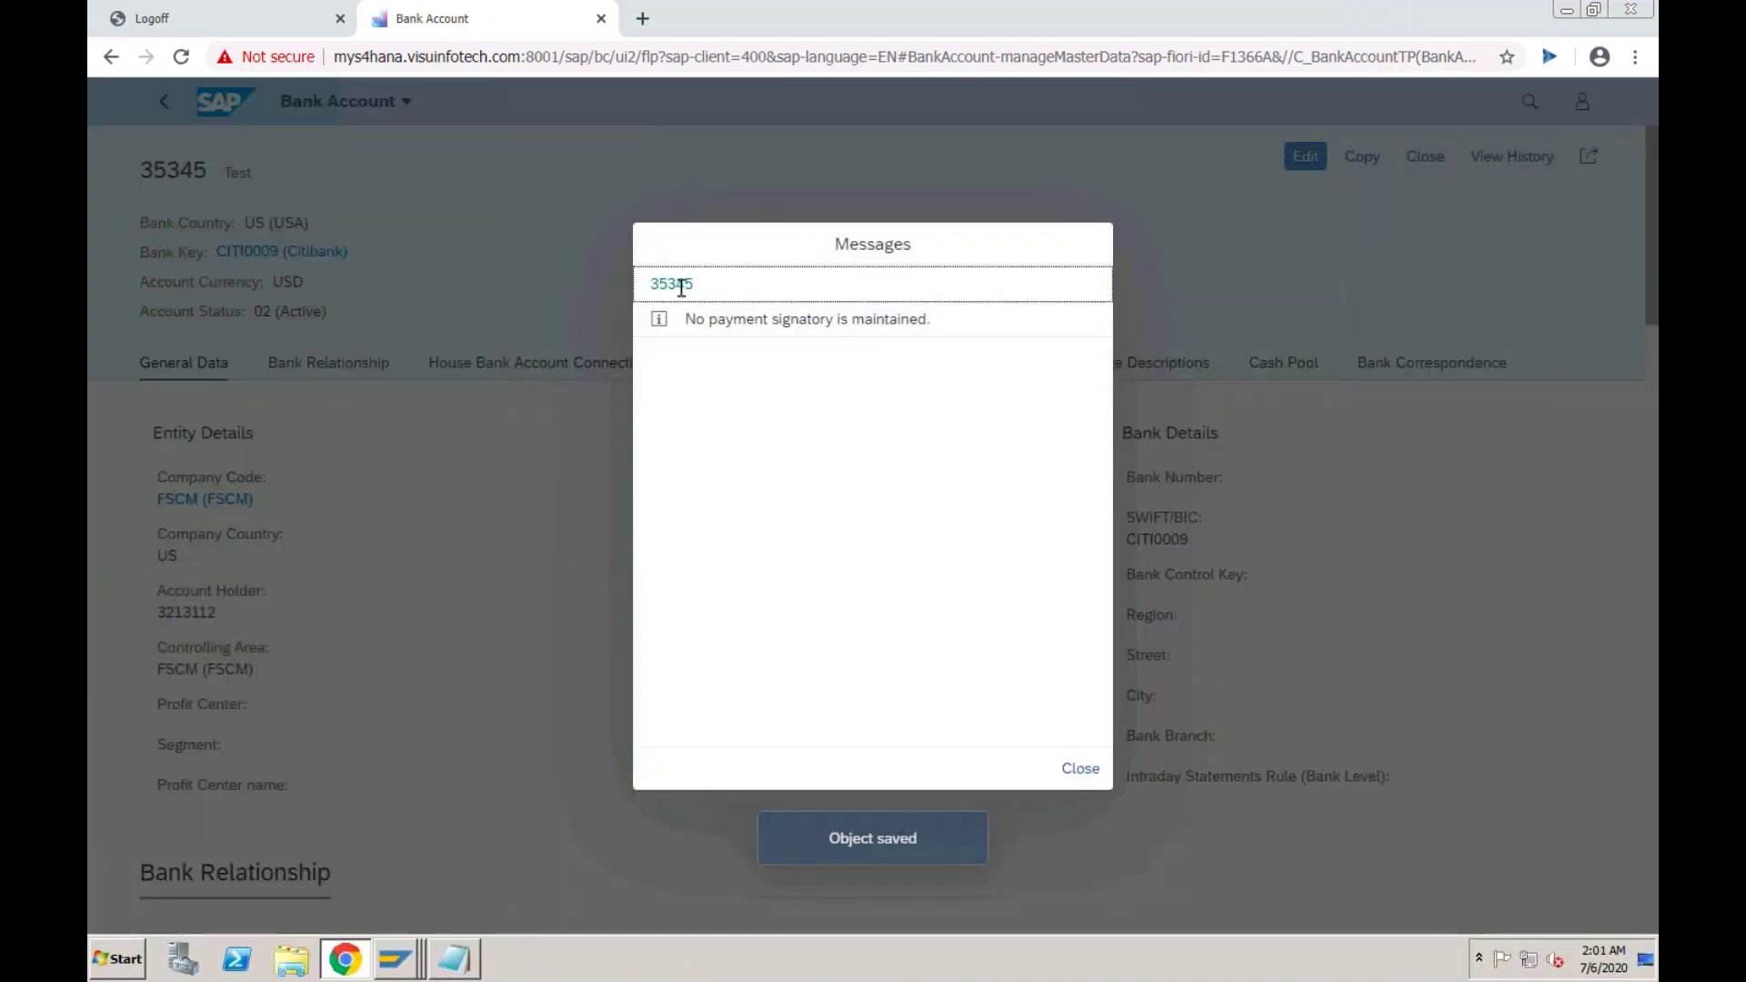
left_click_drag(700, 293, 649, 293)
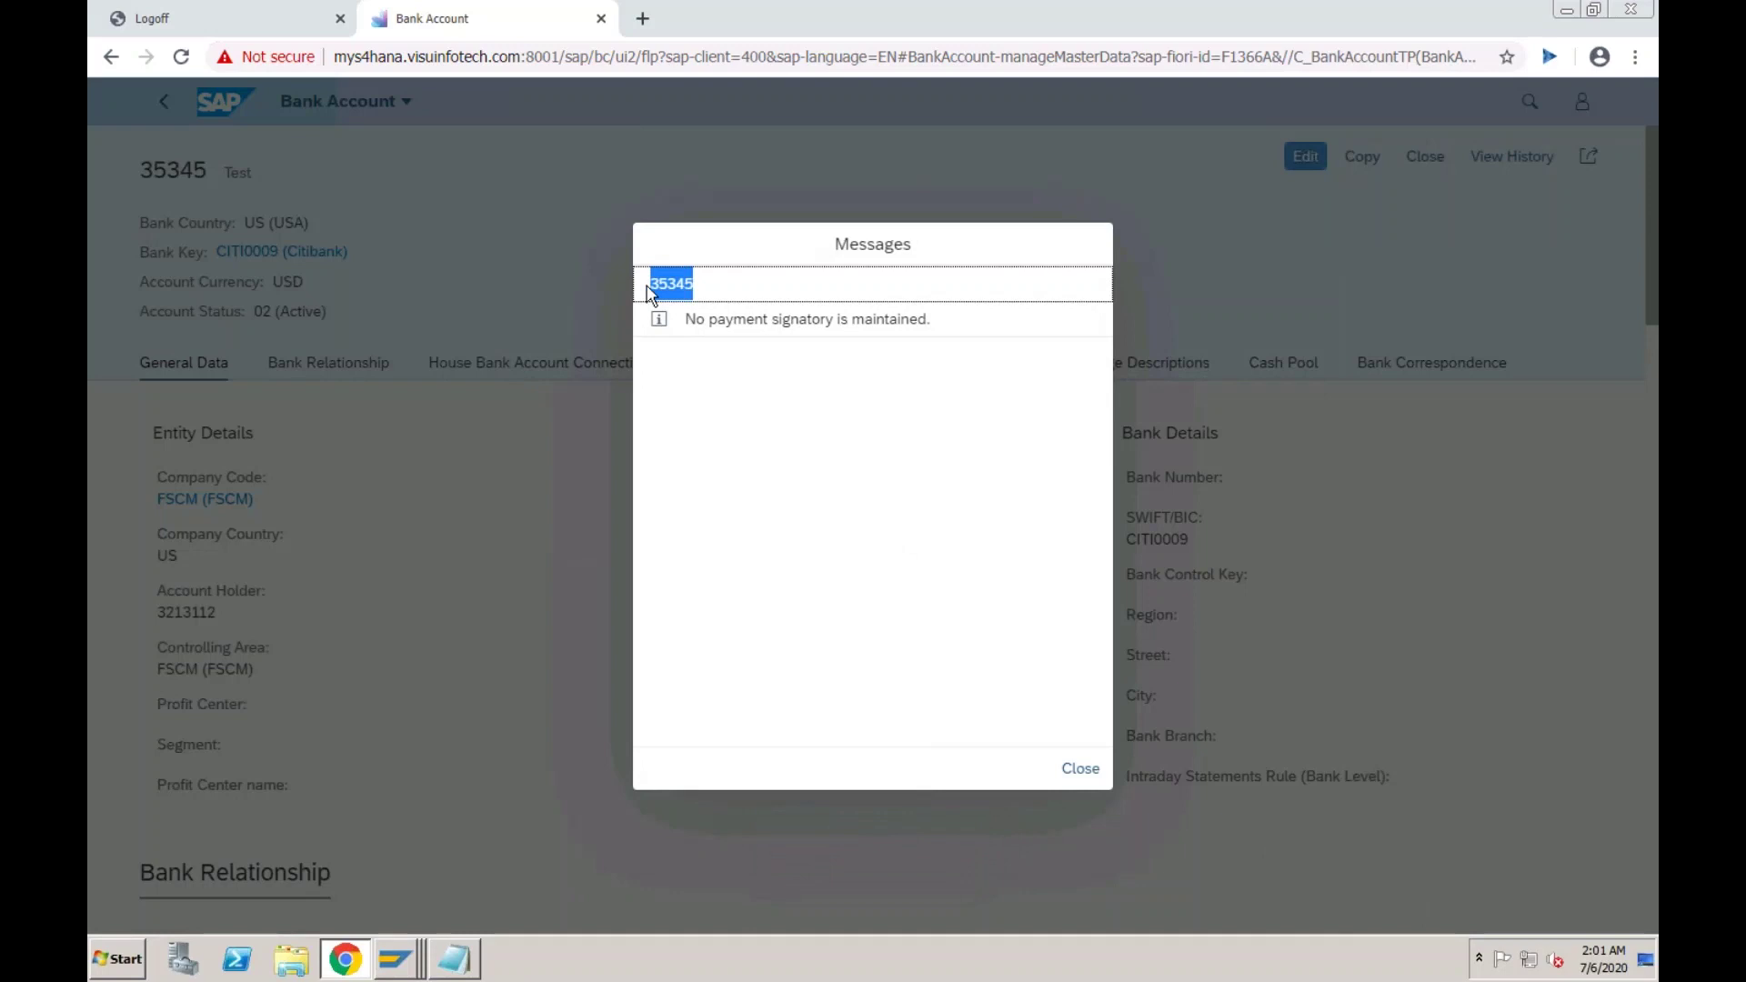
left_click(1079, 769)
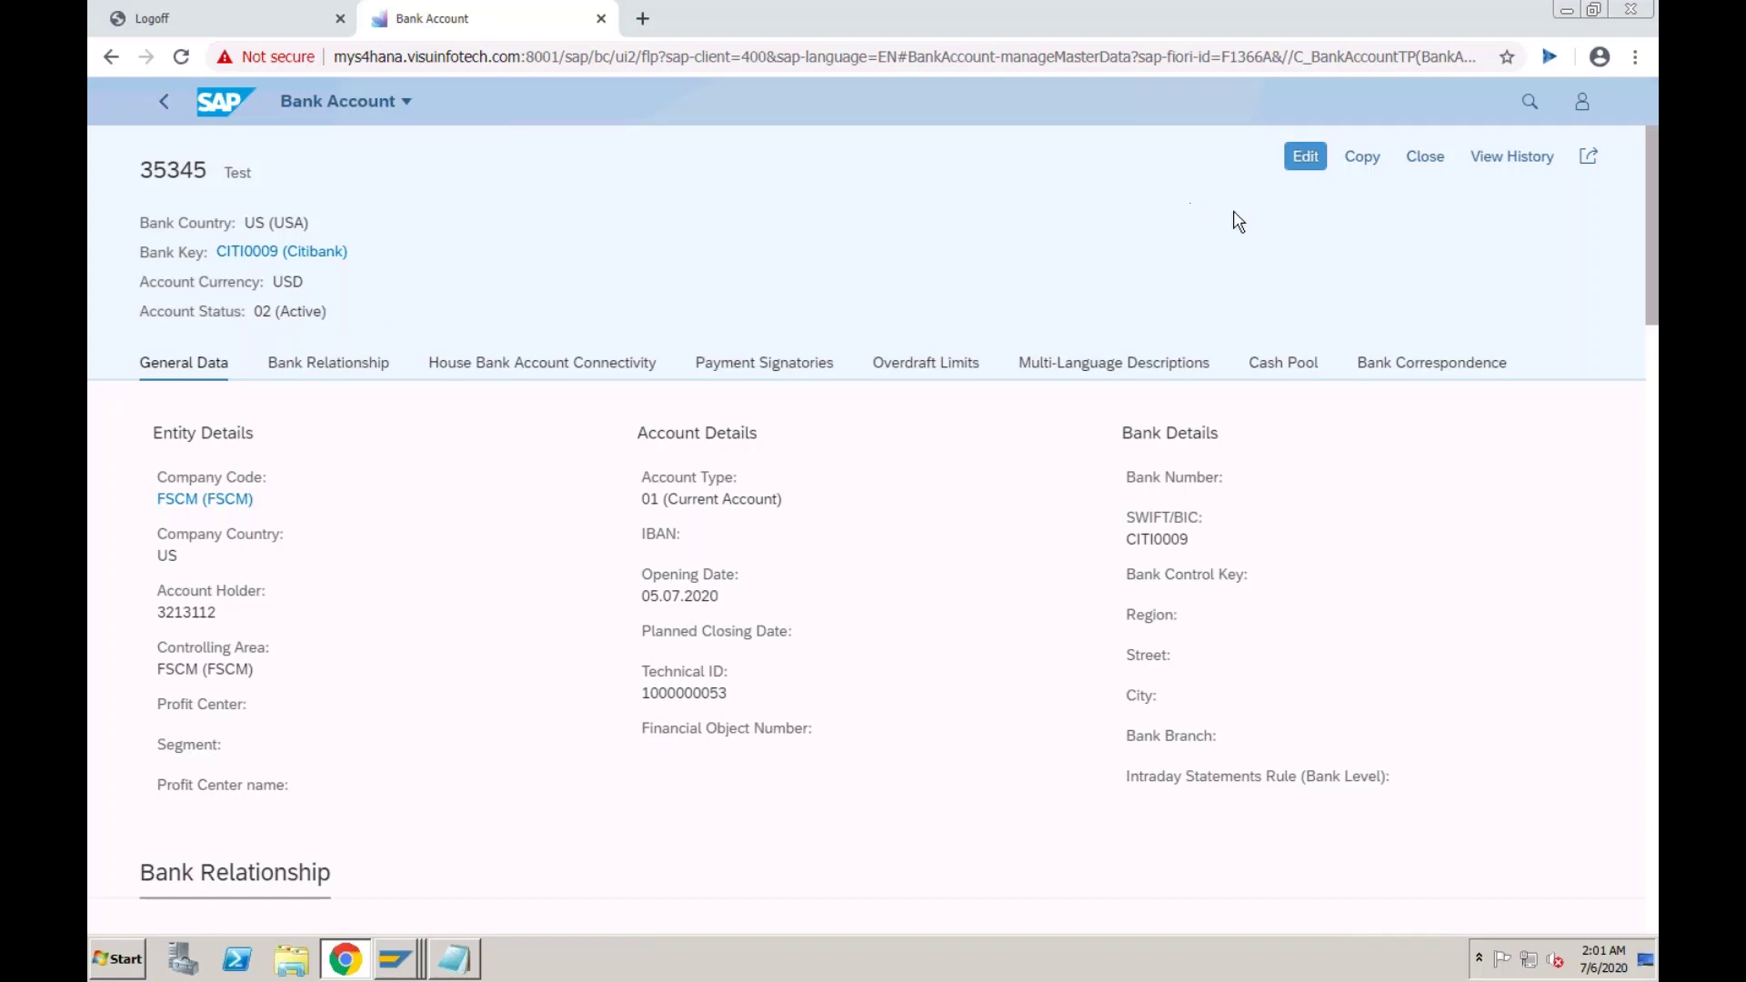
- Put account 35345 back into edit mode and create a new Payment Signatories entry
left_click(1305, 161)
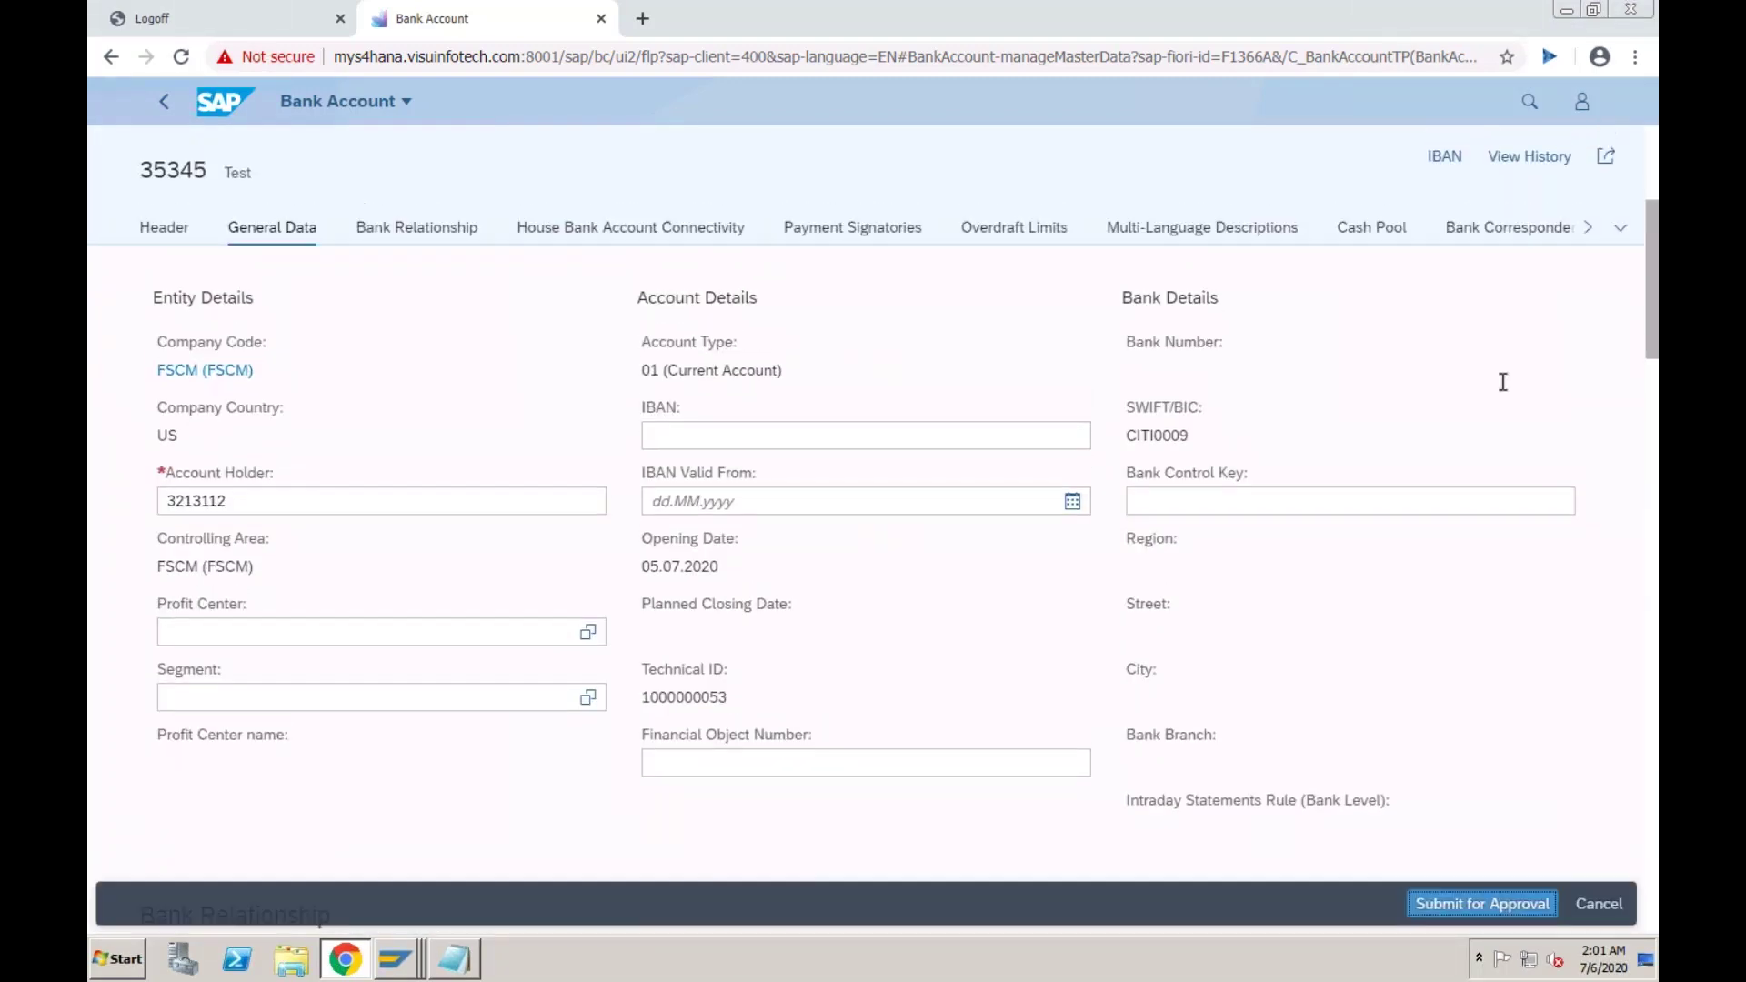
scroll(1653, 195, "up", 4)
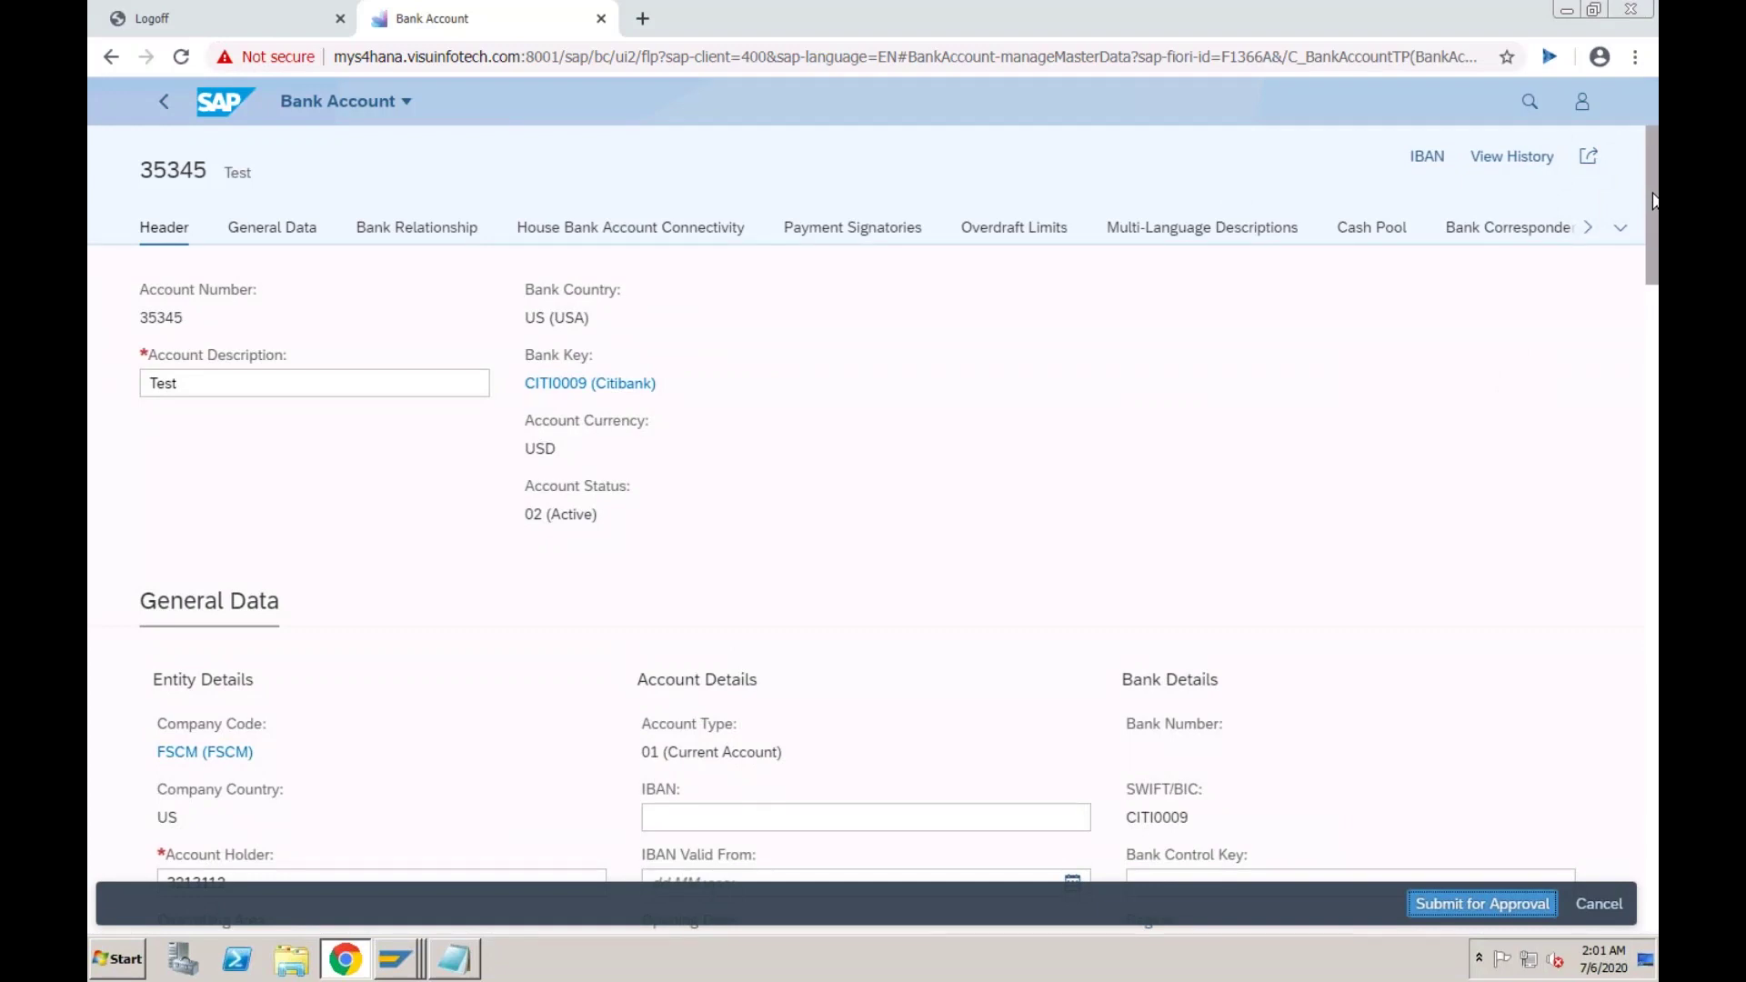
left_click_drag(1653, 191, 1642, 631)
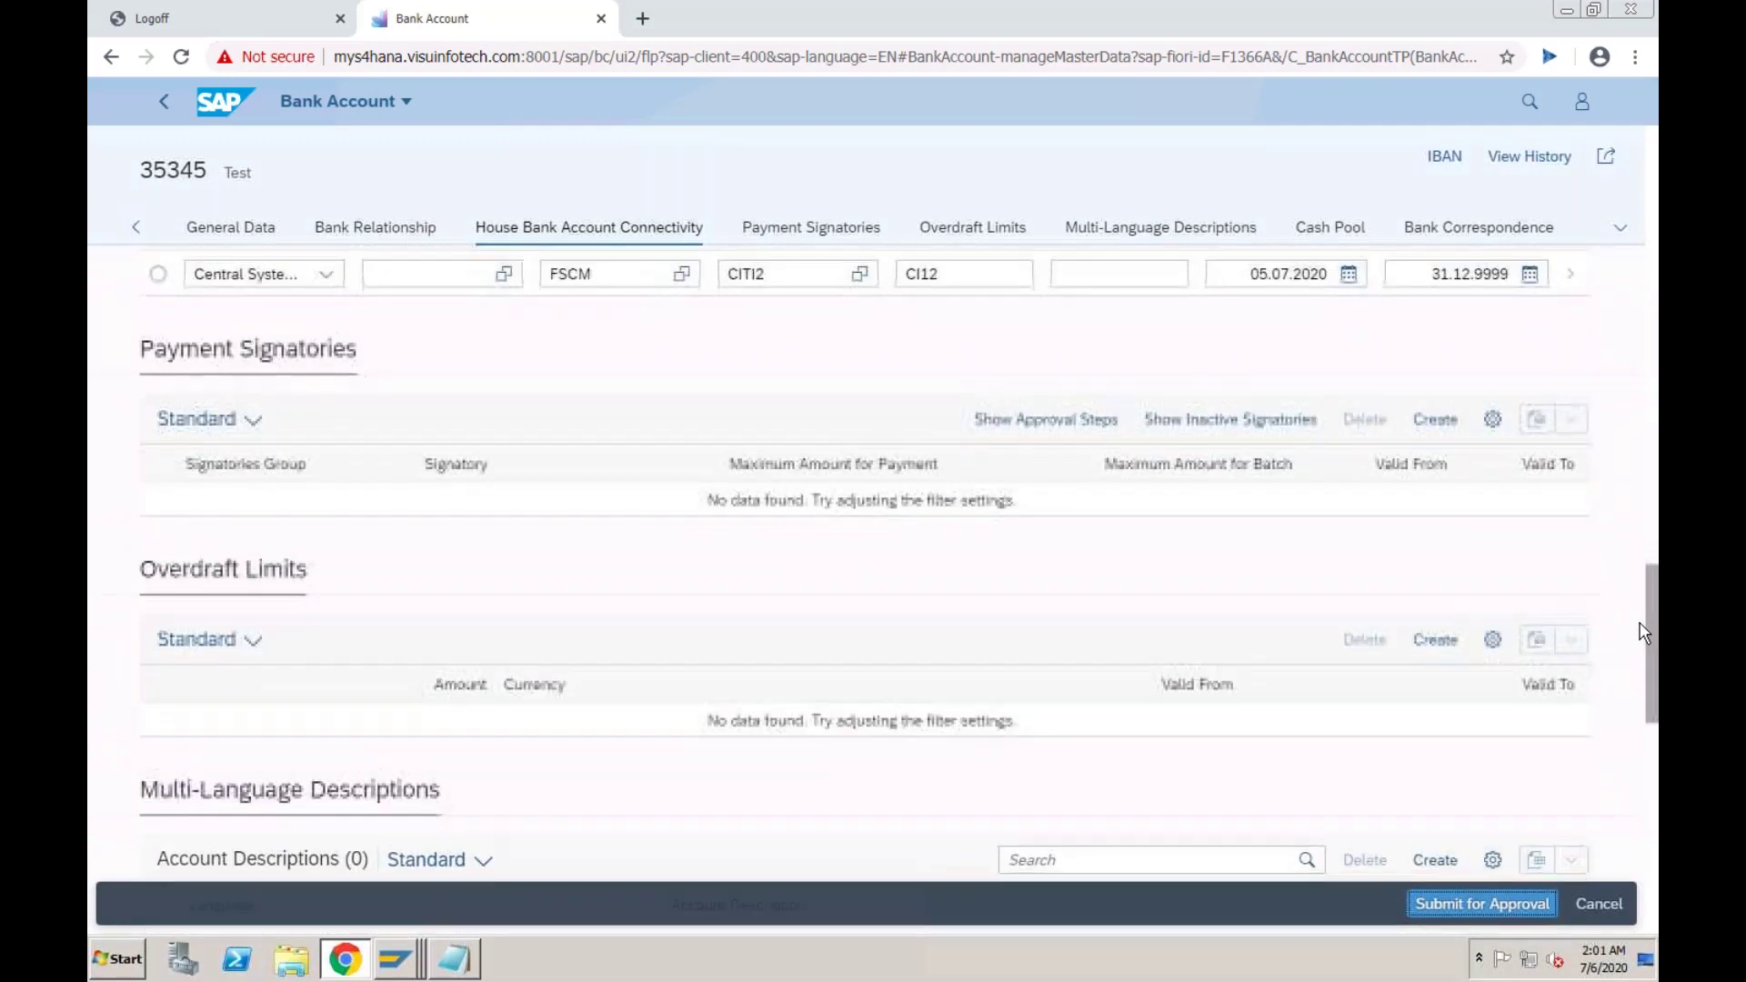
left_click(1435, 420)
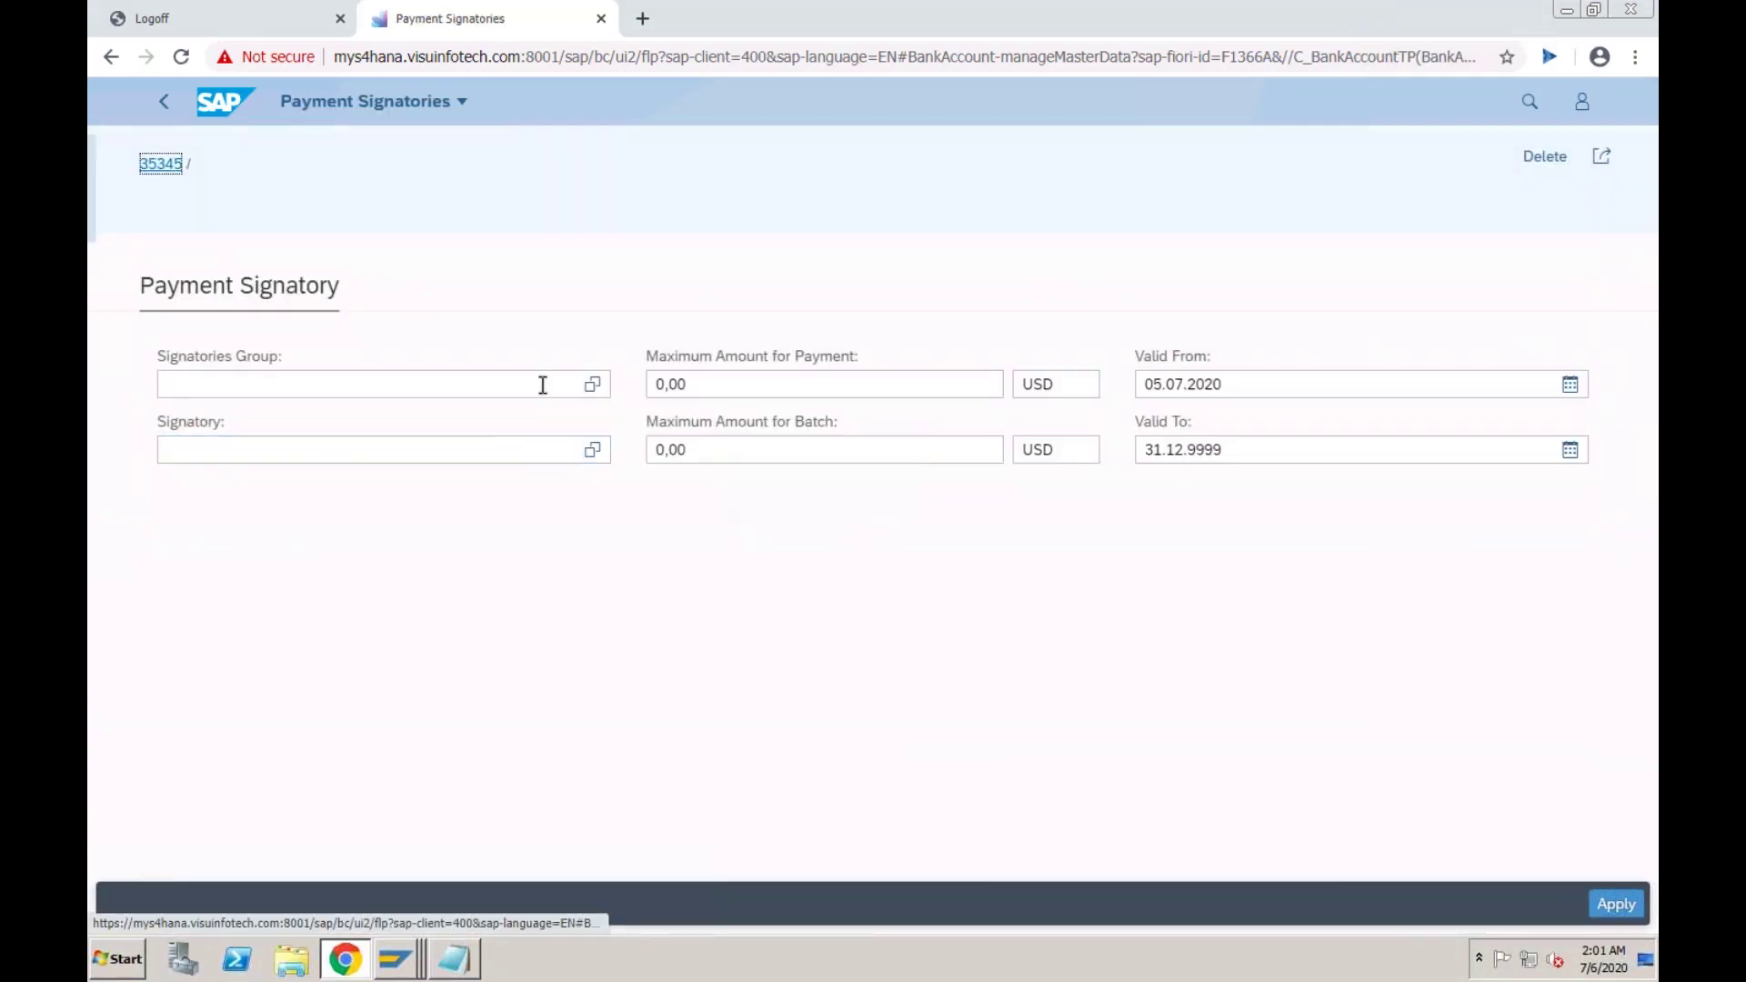
- Choose signatory group FSCM-CEO, enter the signatory's user name, and apply it to the account
left_click(592, 384)
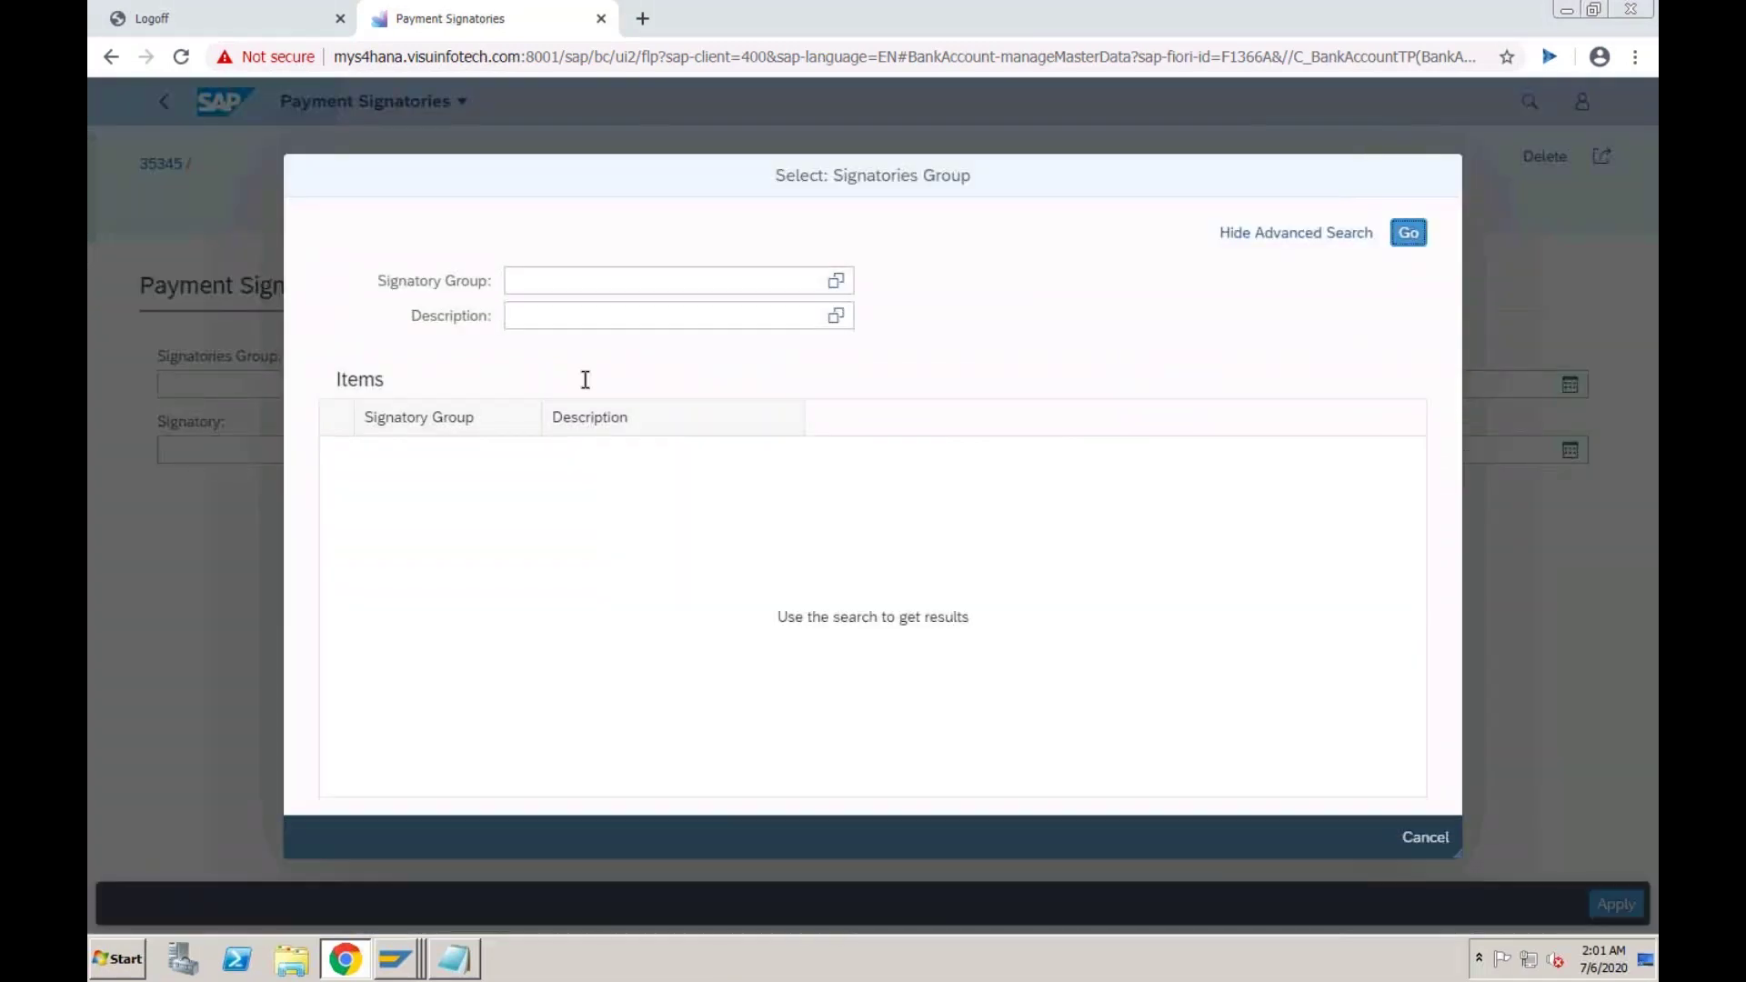
left_click(1409, 235)
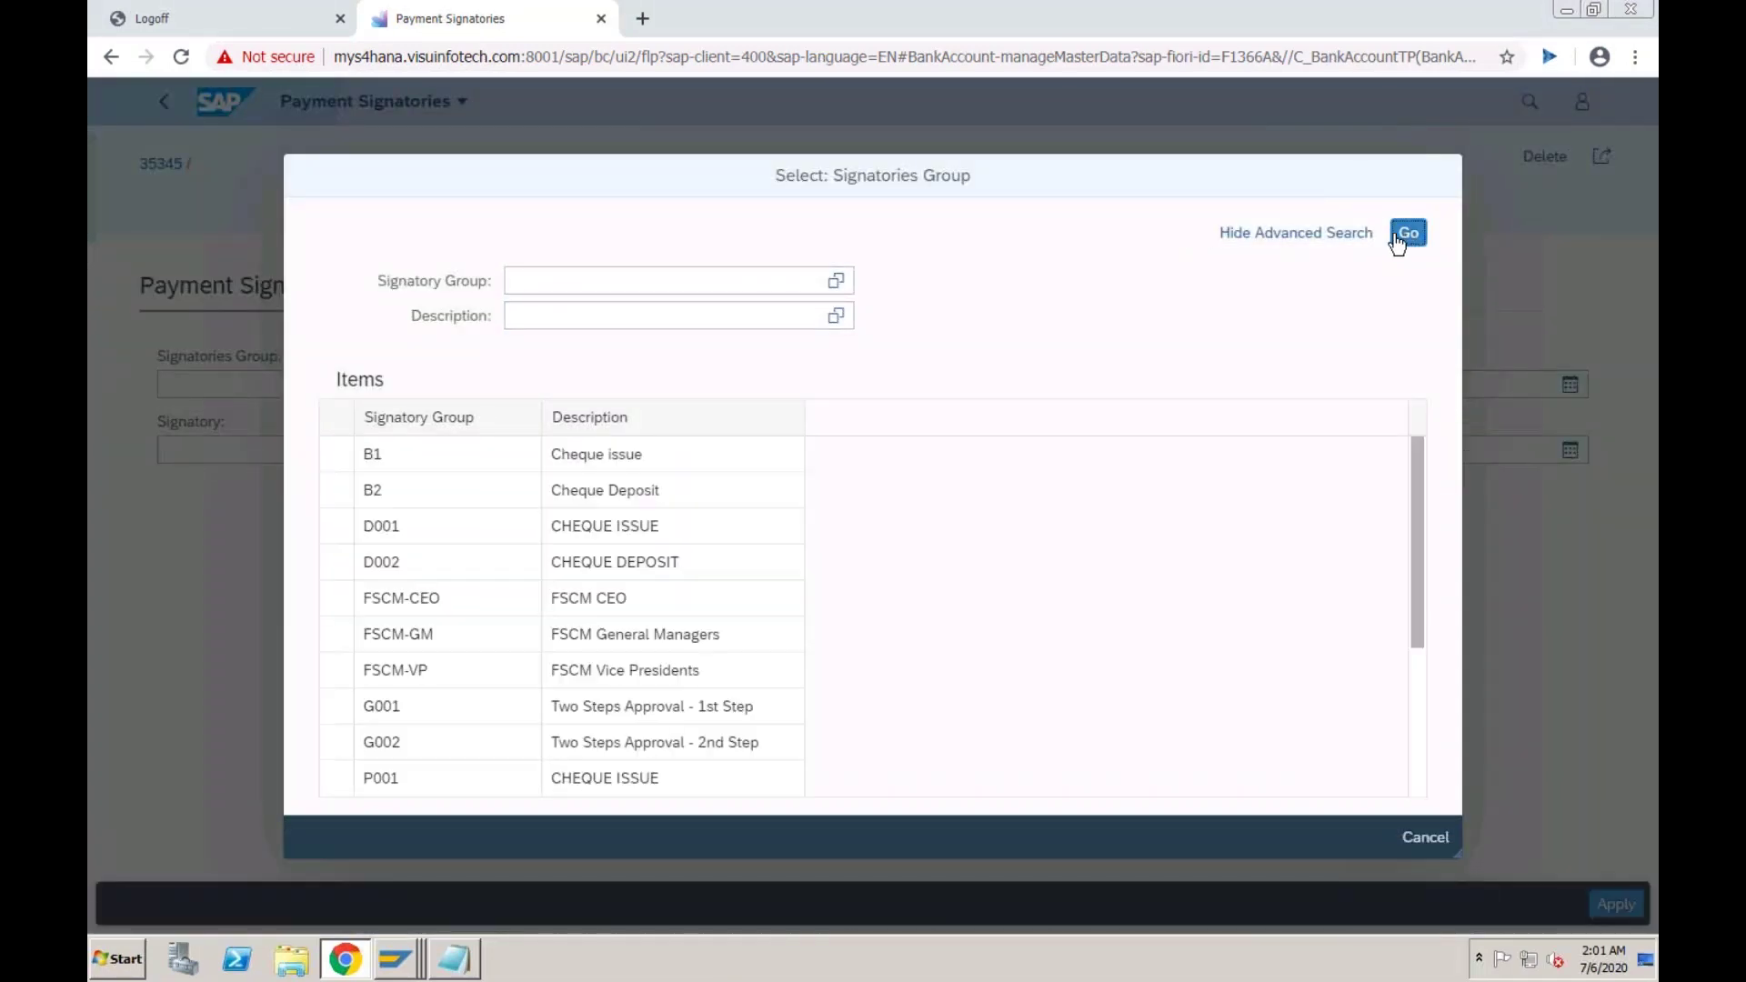
left_click(528, 599)
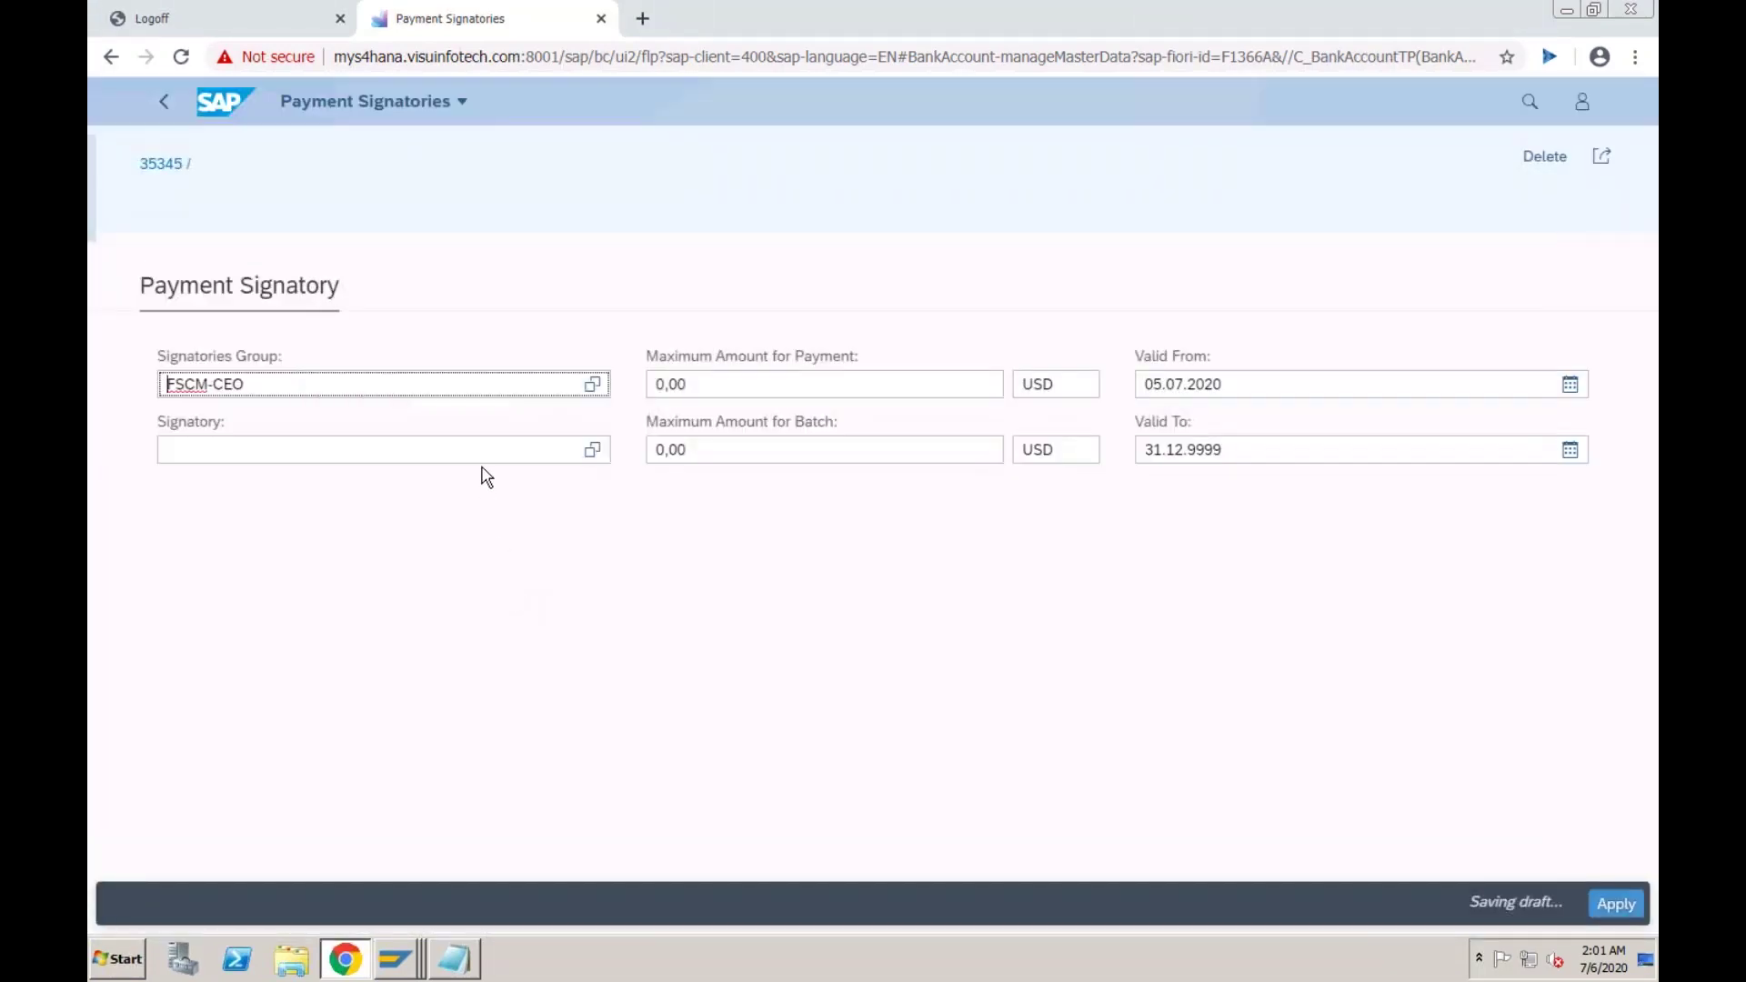
left_click(549, 439)
type("vikram")
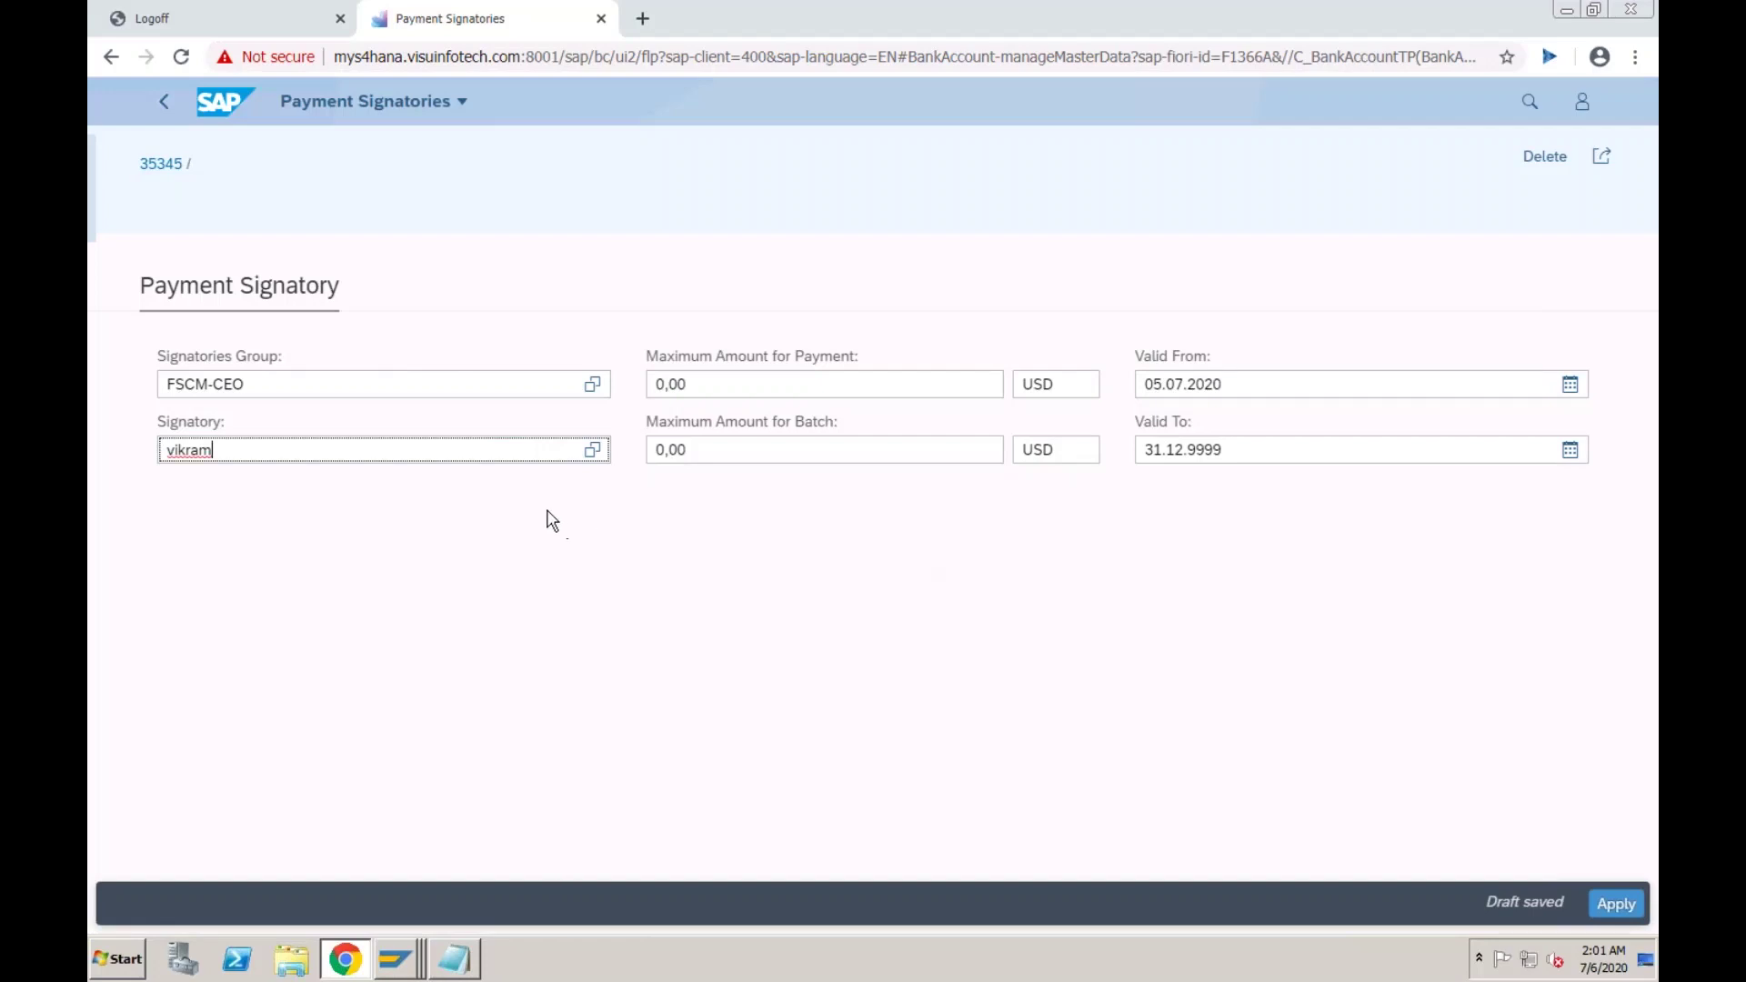
left_click(1616, 906)
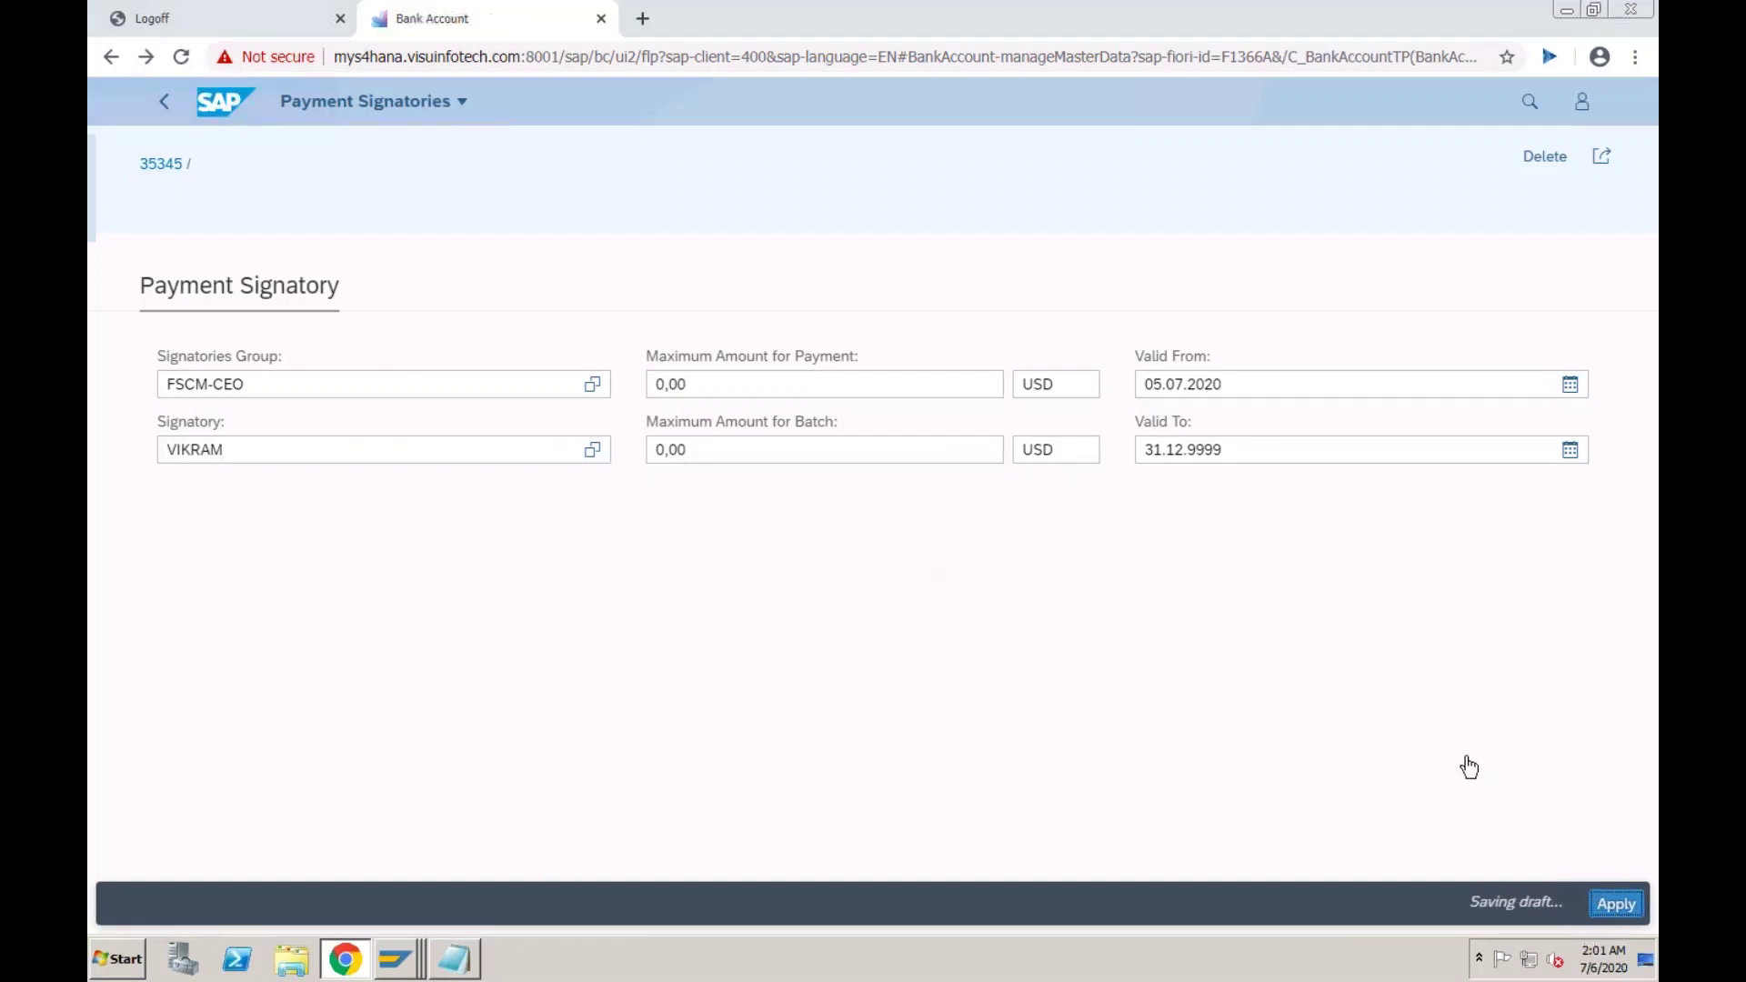
left_click(1448, 905)
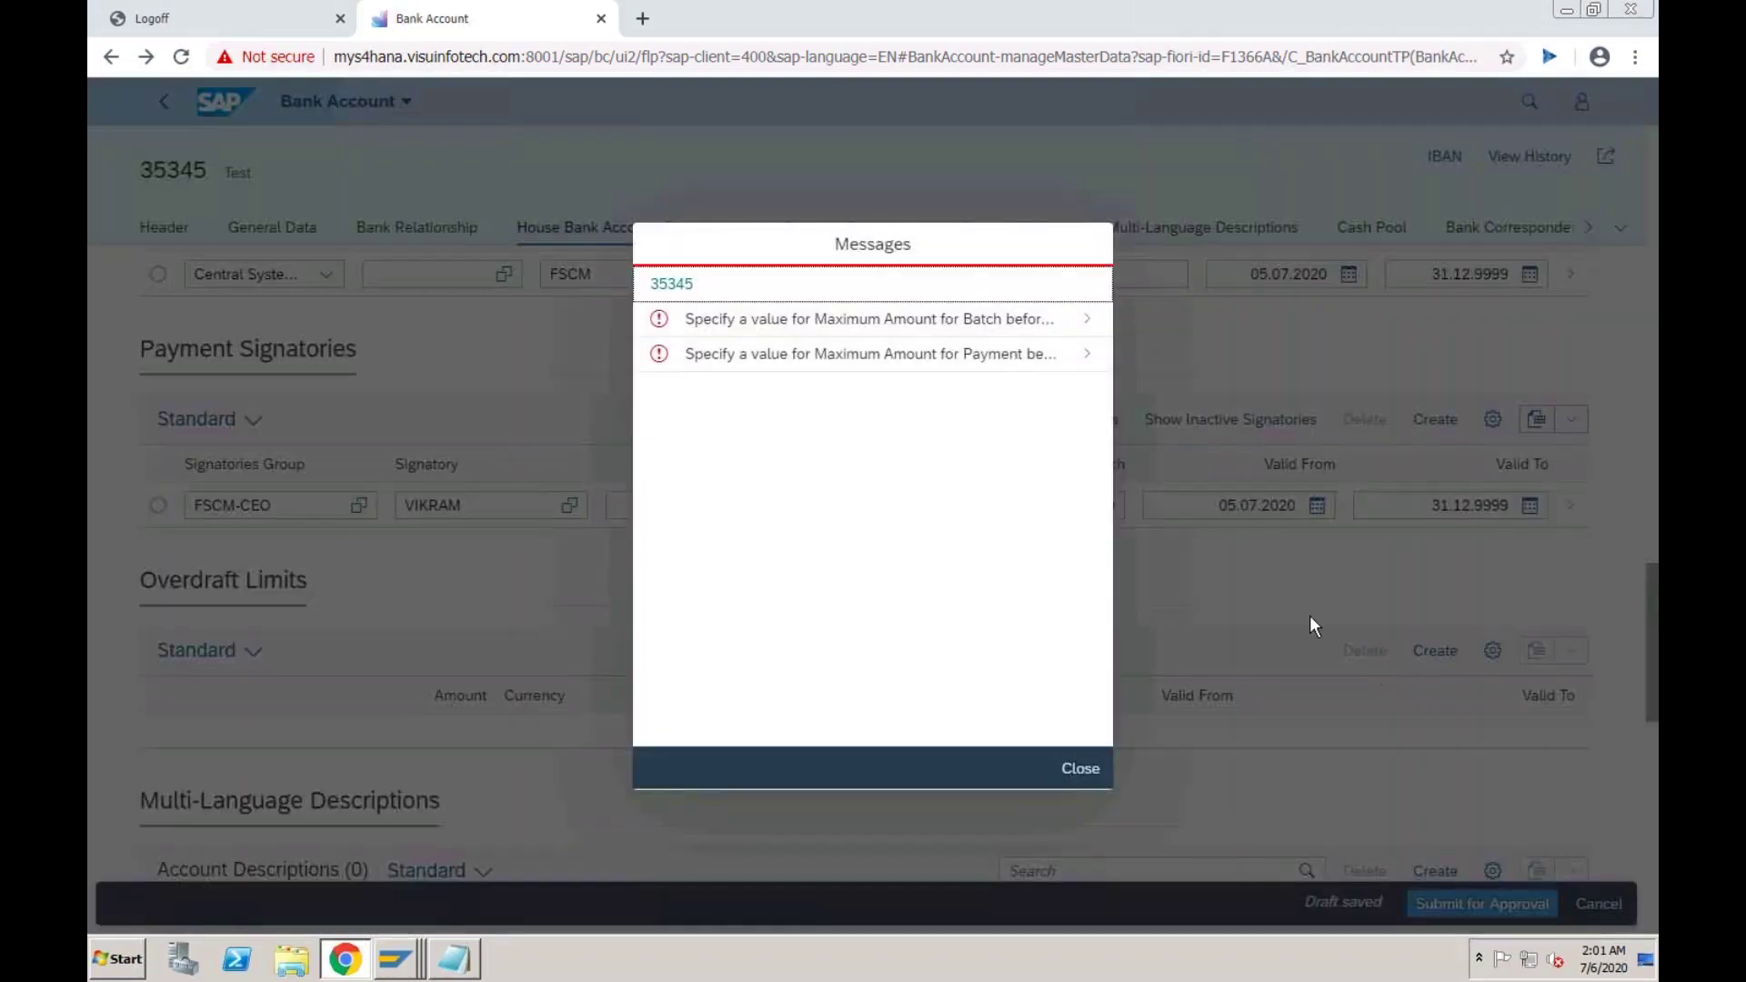
left_click(1080, 769)
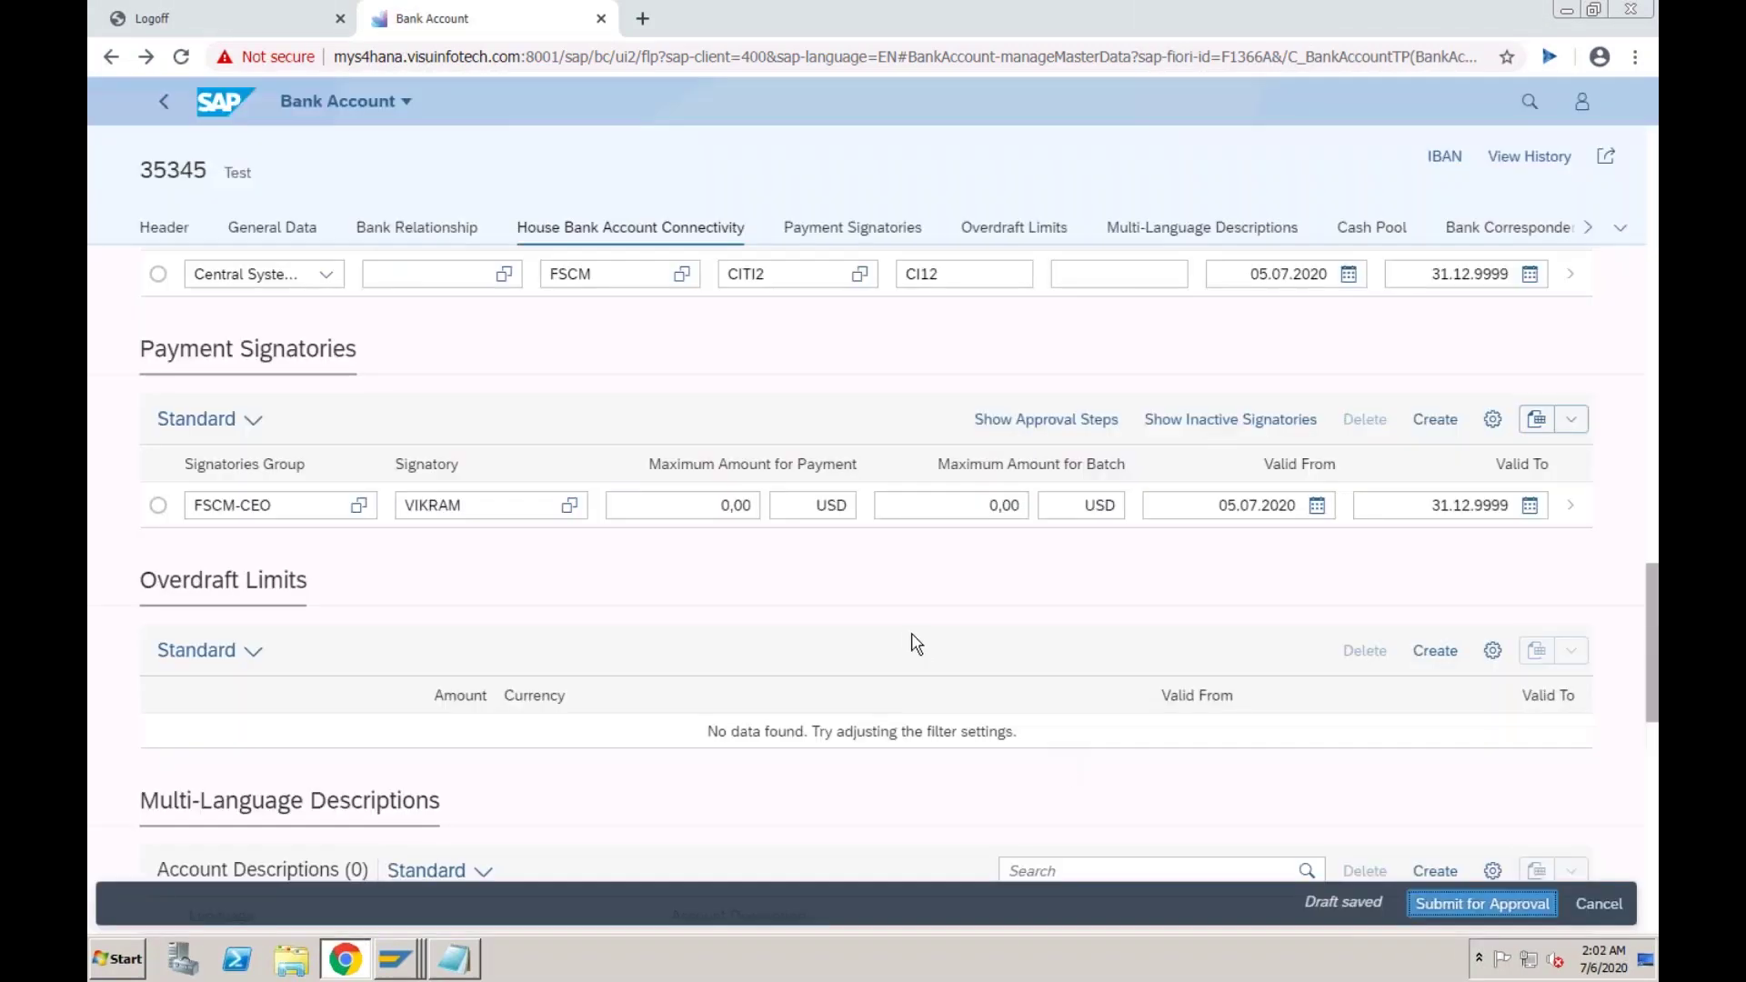
- Set payment and batch maximum amounts to 5.000,00 USD and submit the signatory for approval
double_click(695, 504)
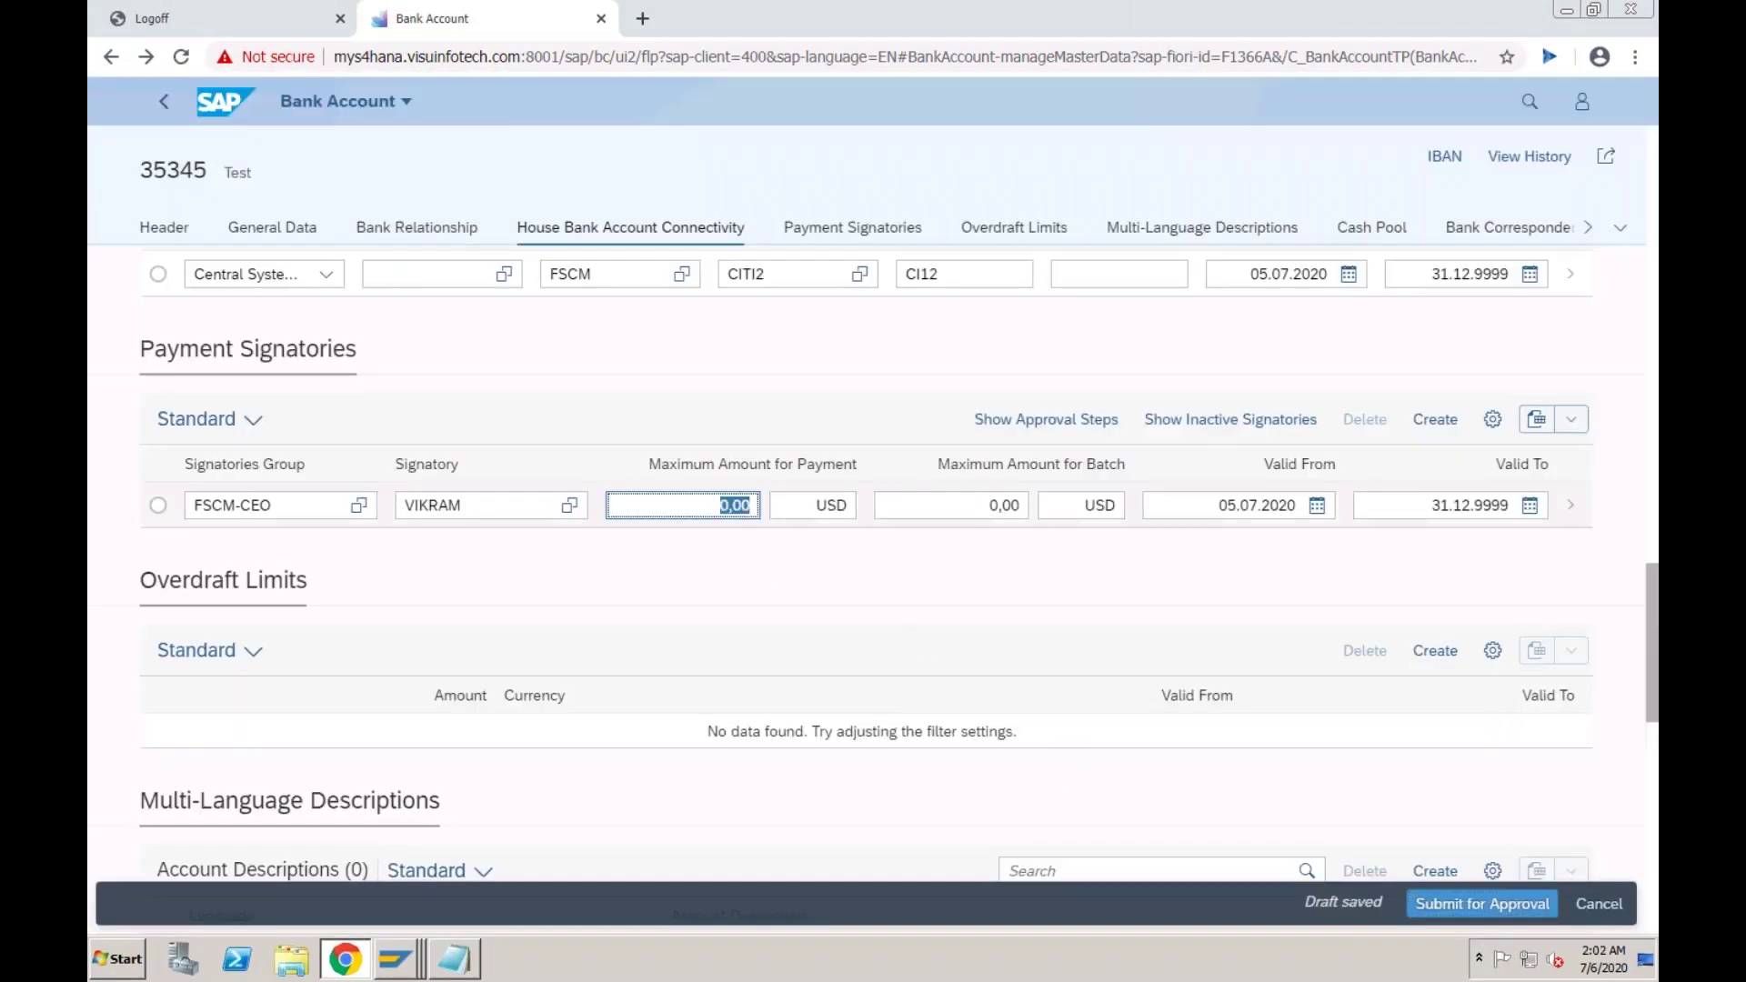
type("5000")
key("Tab")
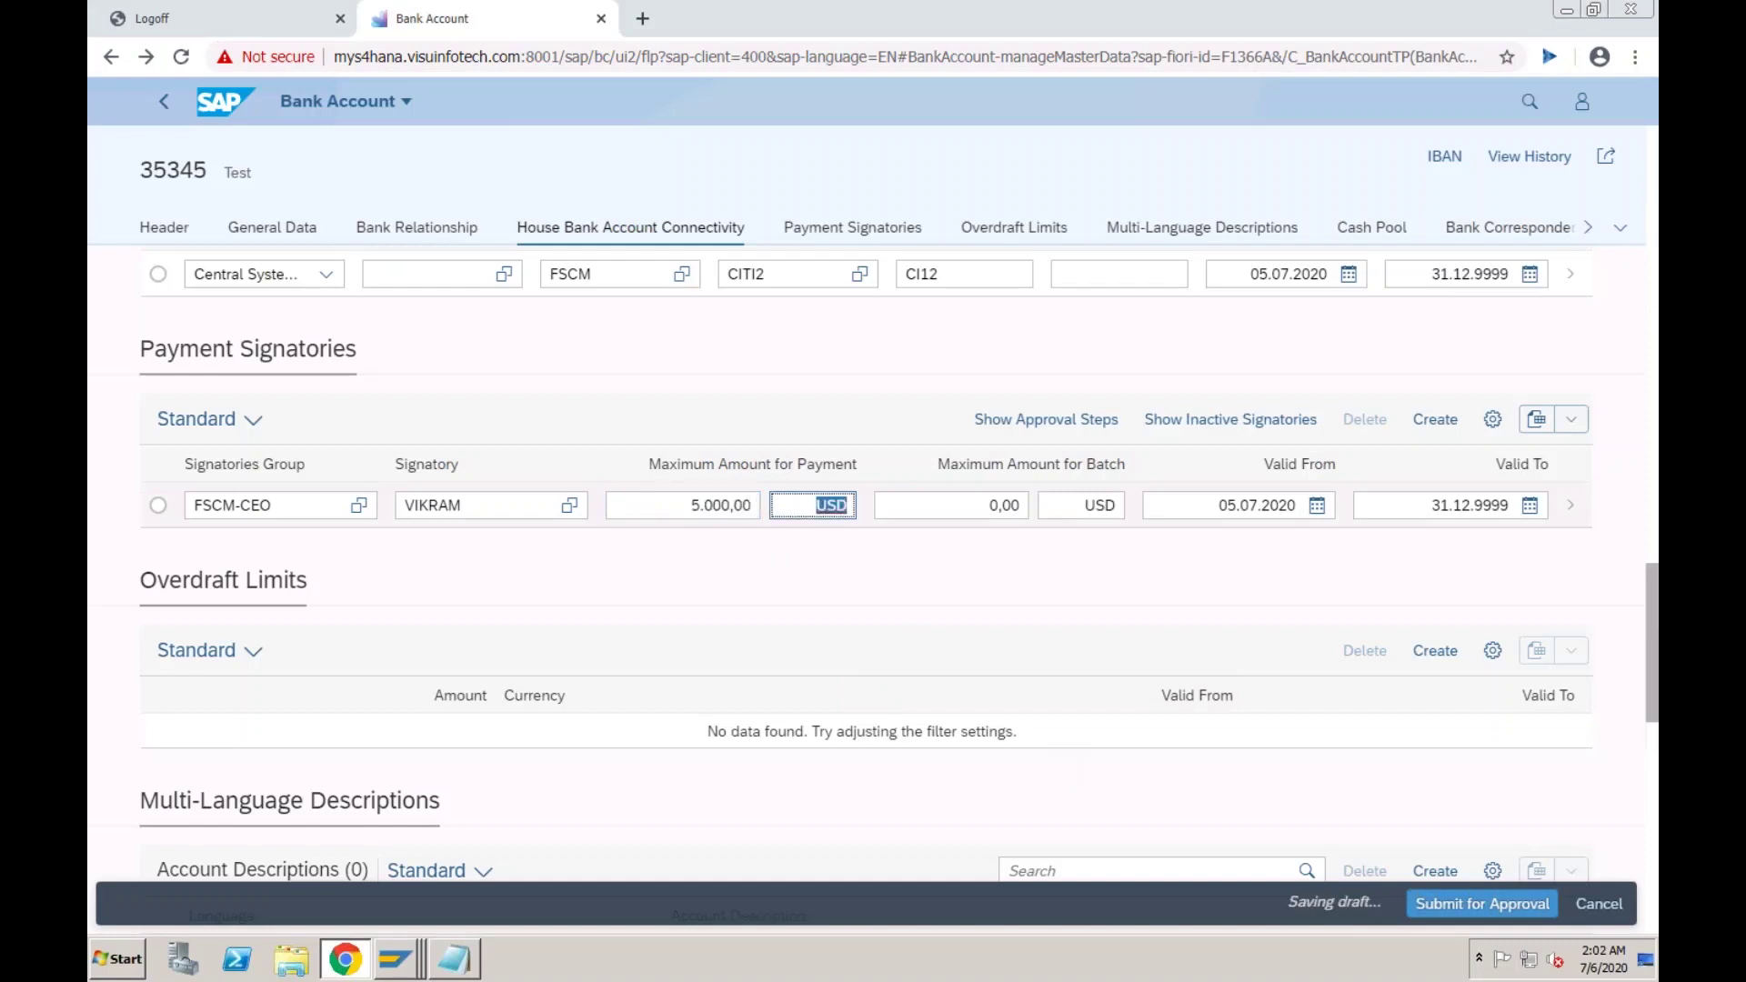
type("5000")
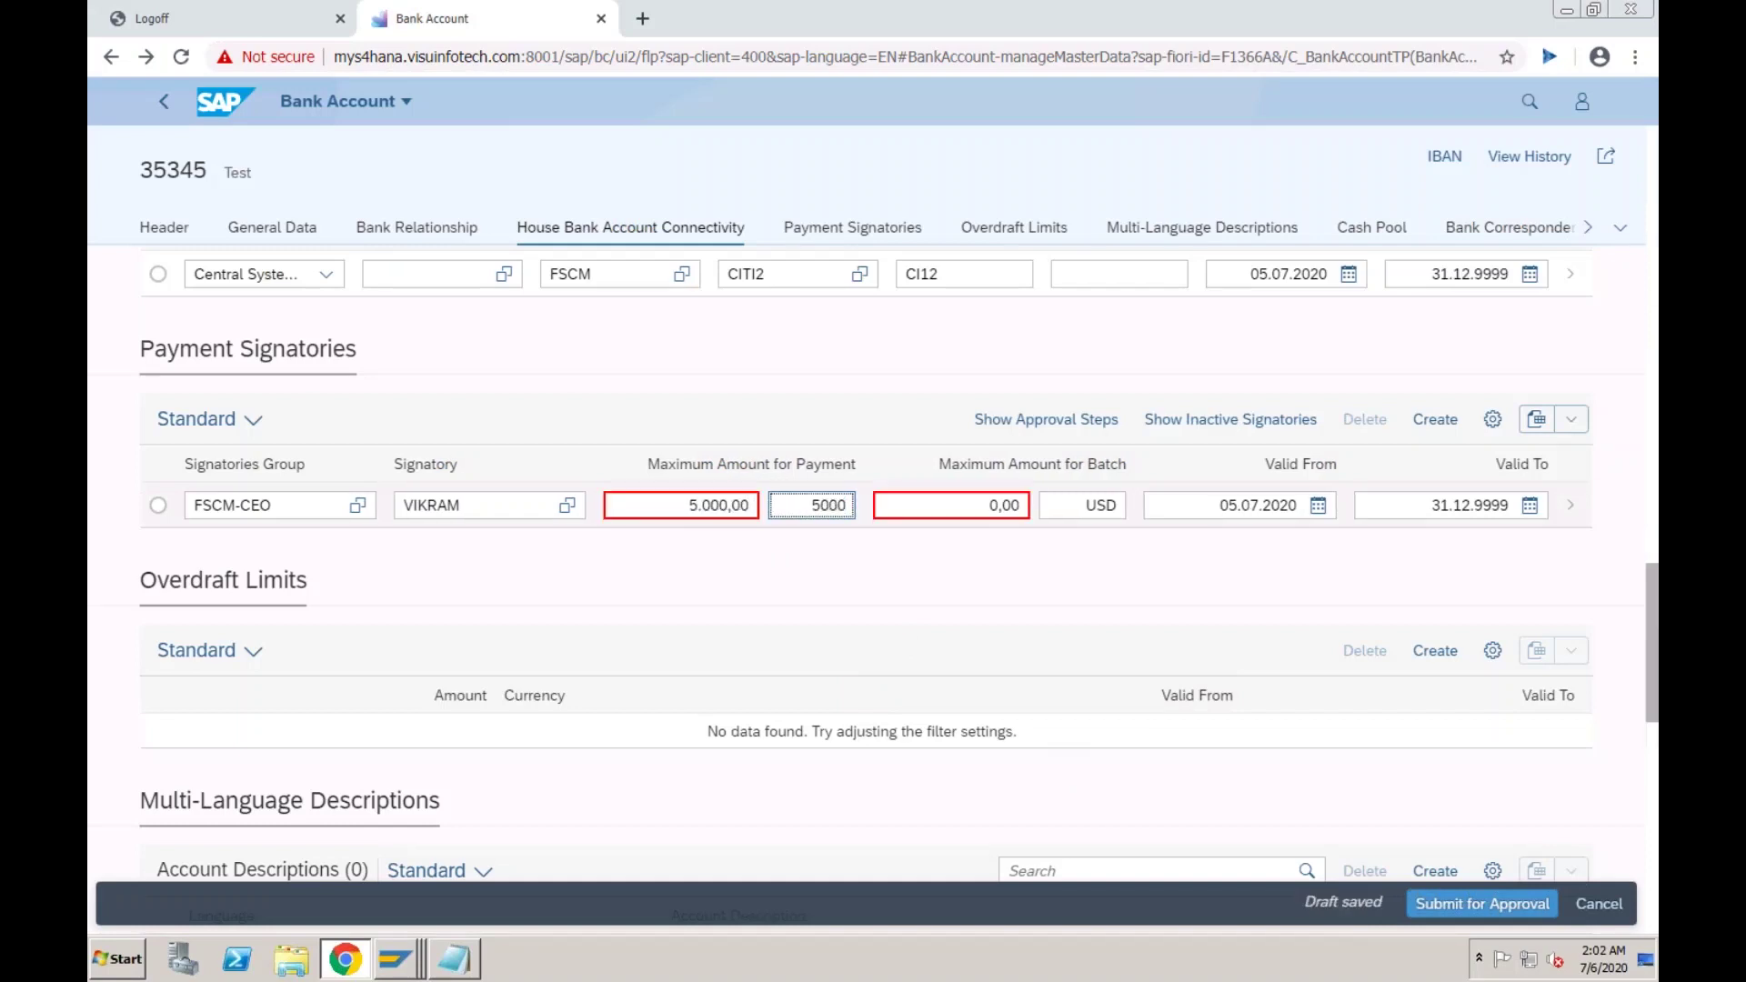
left_click(937, 518)
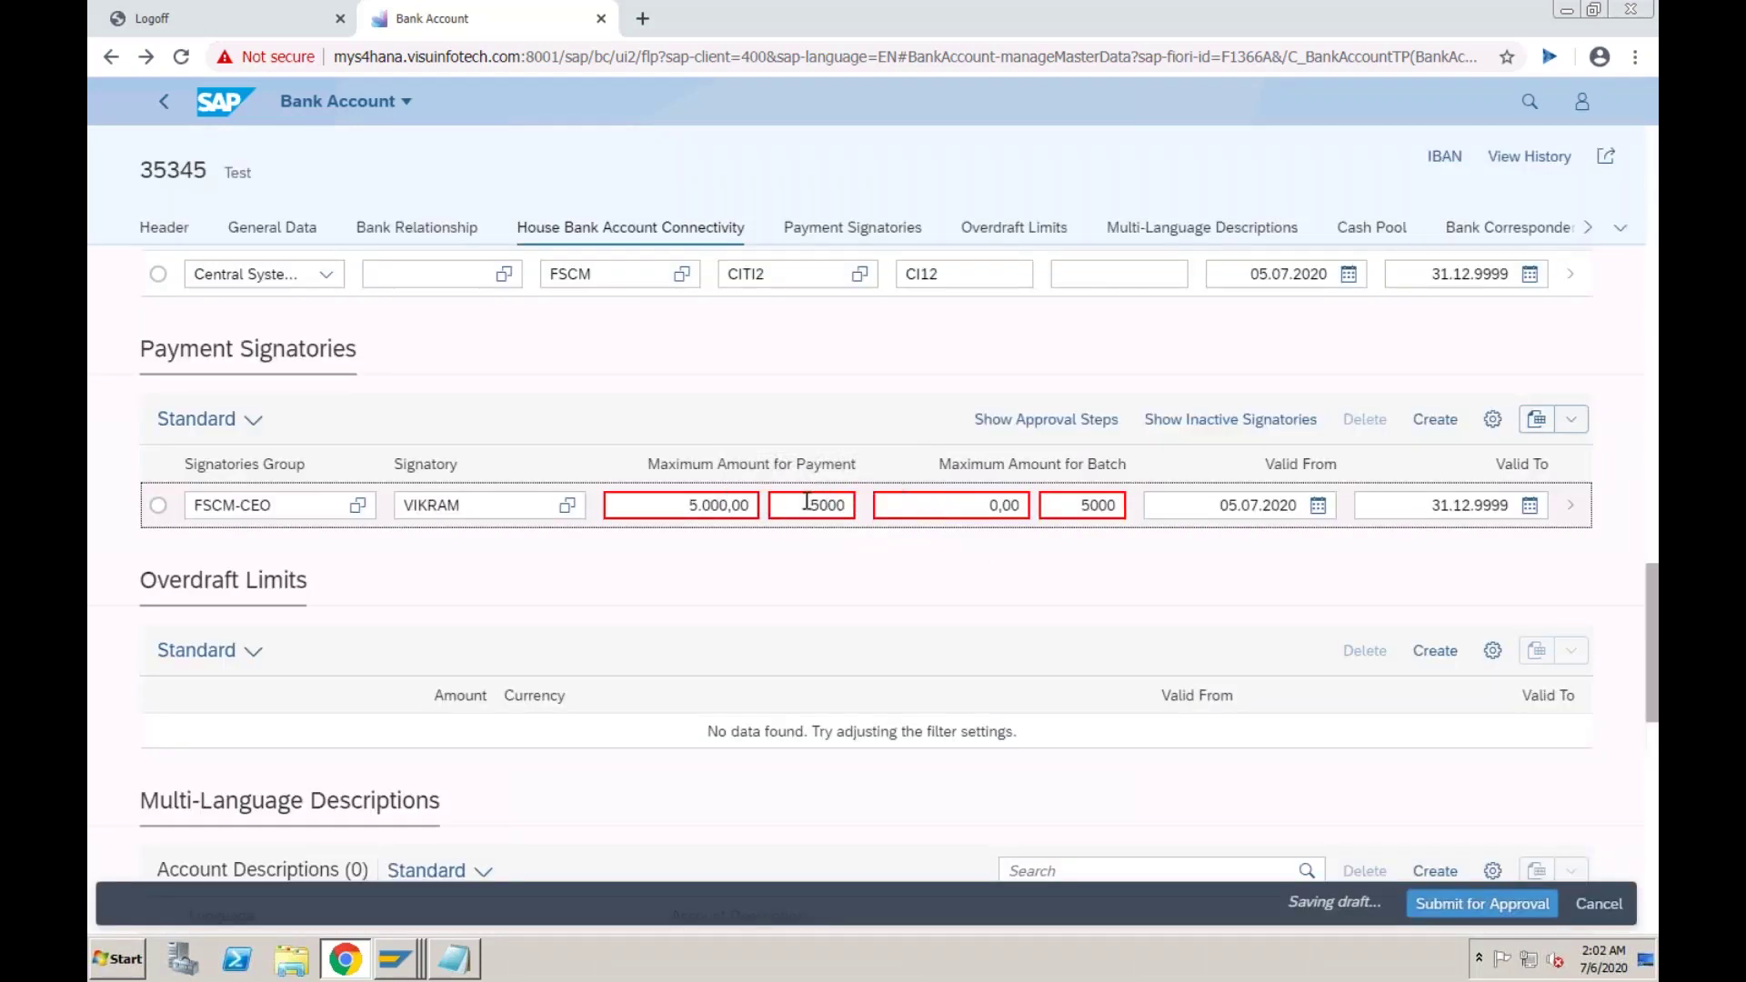
double_click(805, 501)
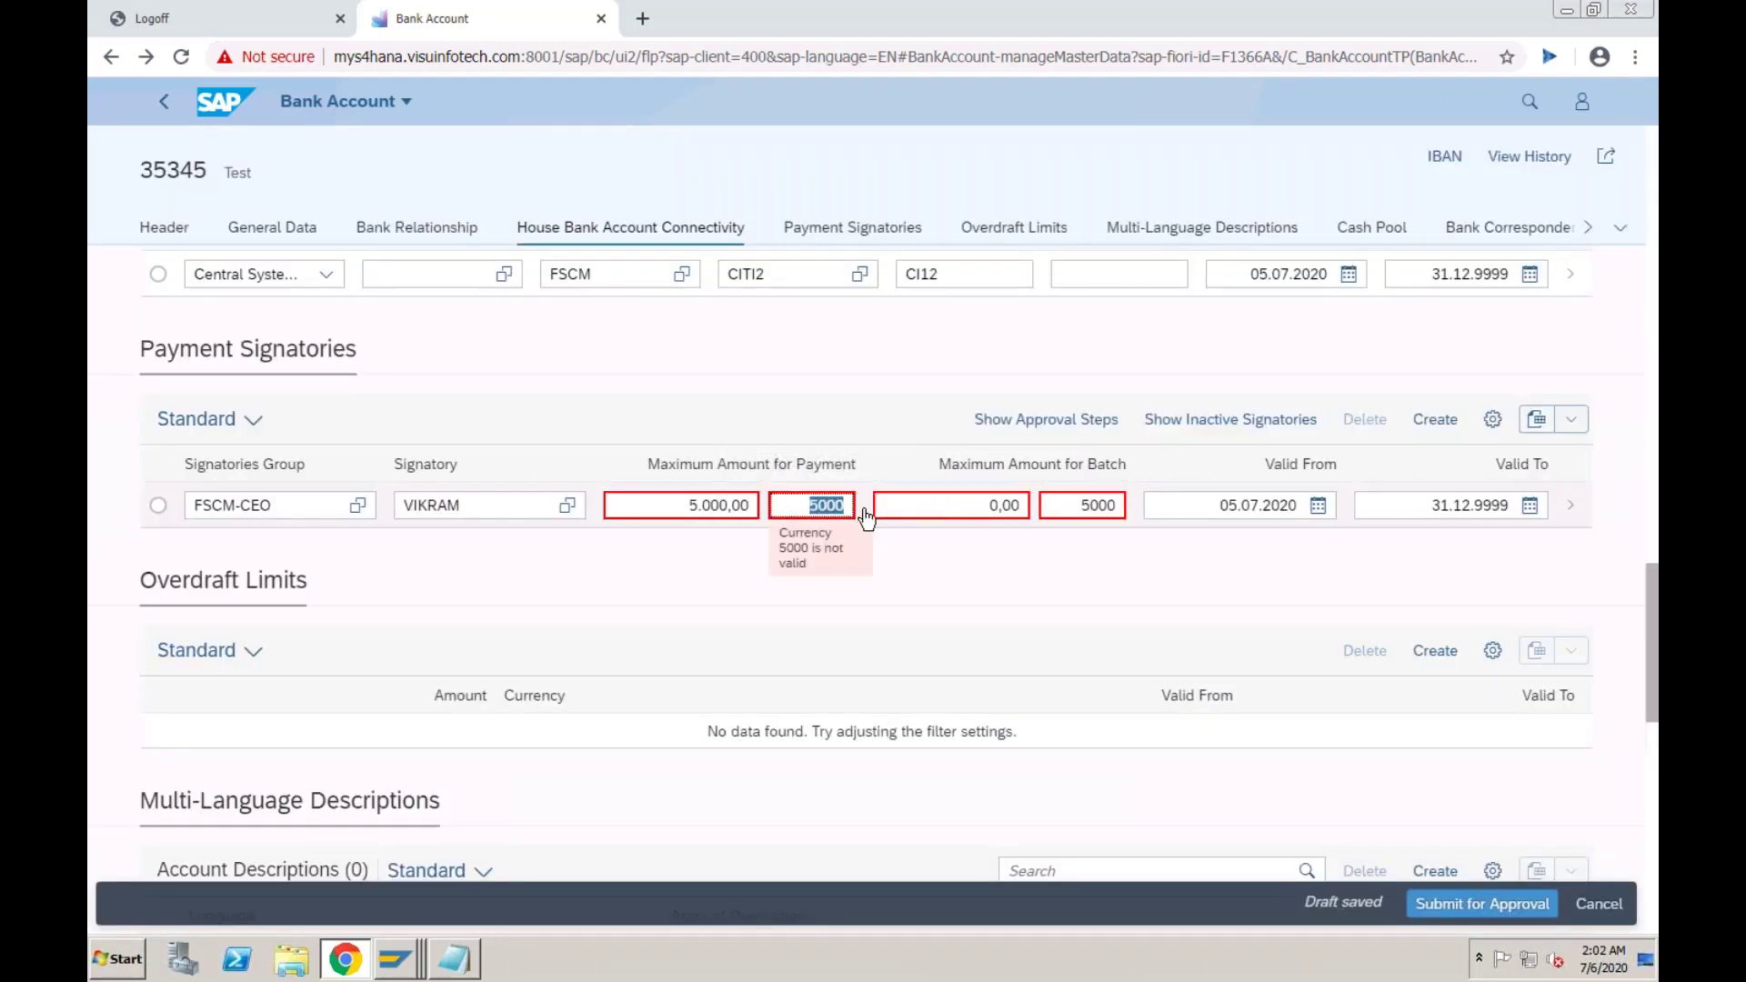
key("BackSpace")
type("USD")
key("Tab")
type("5")
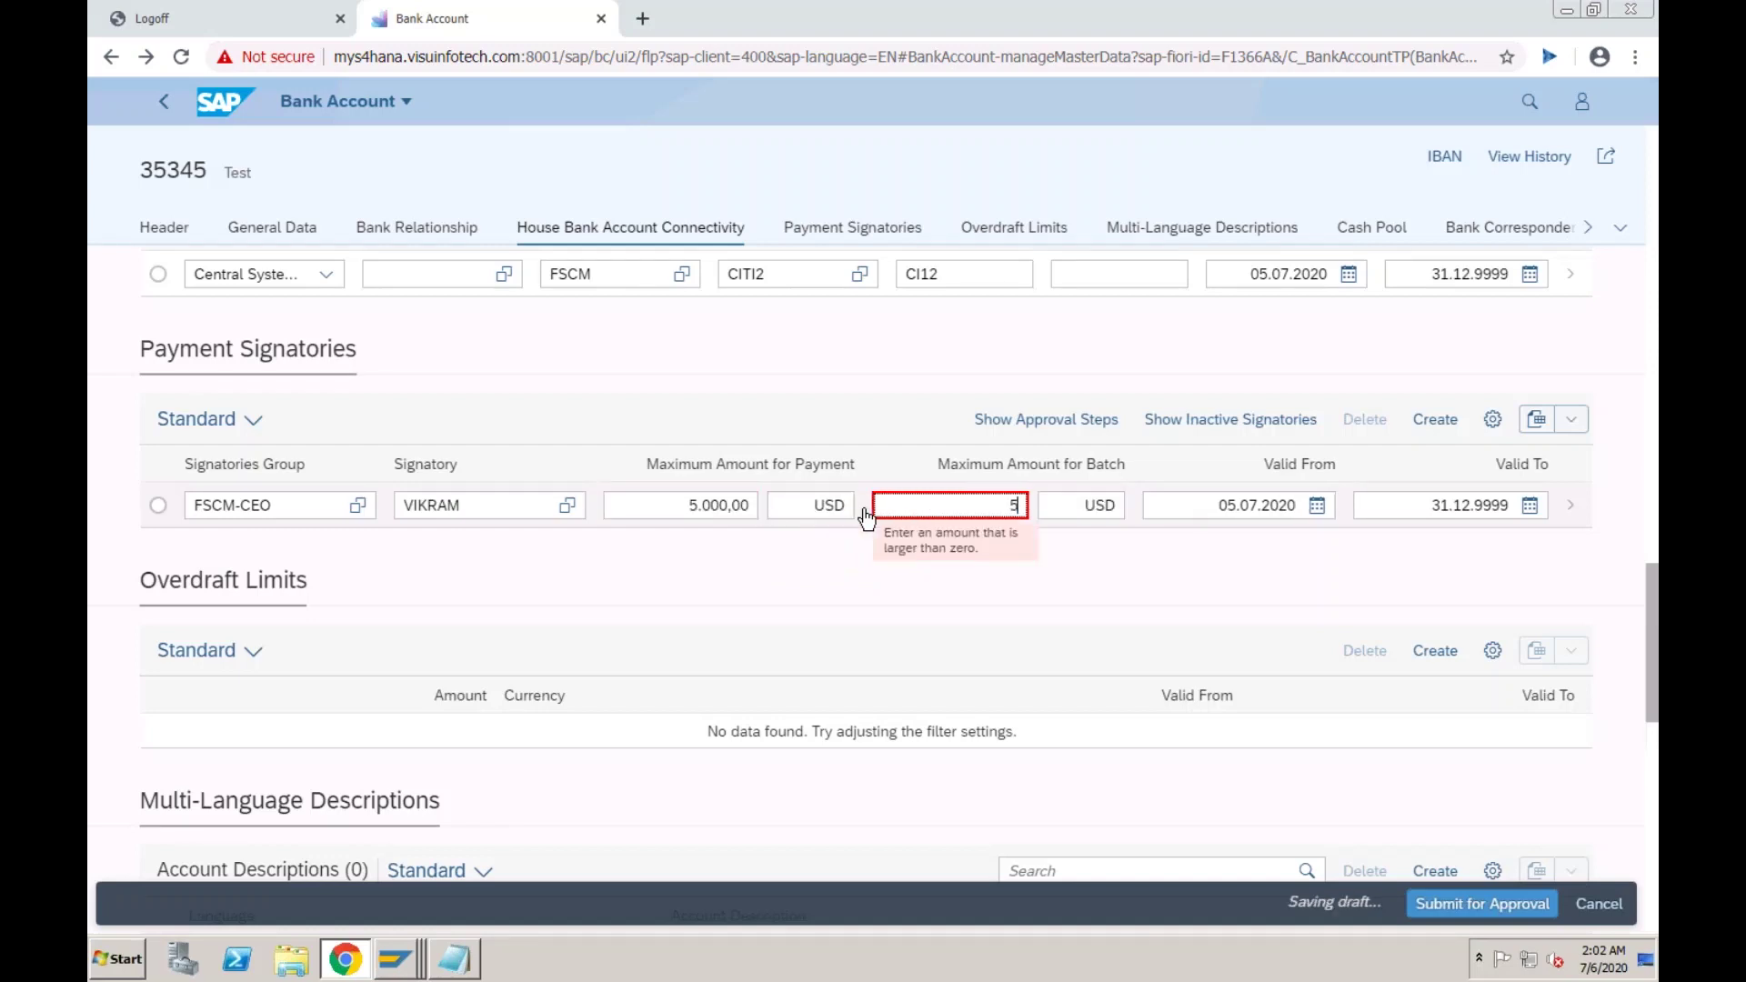
type(".000")
left_click(1189, 661)
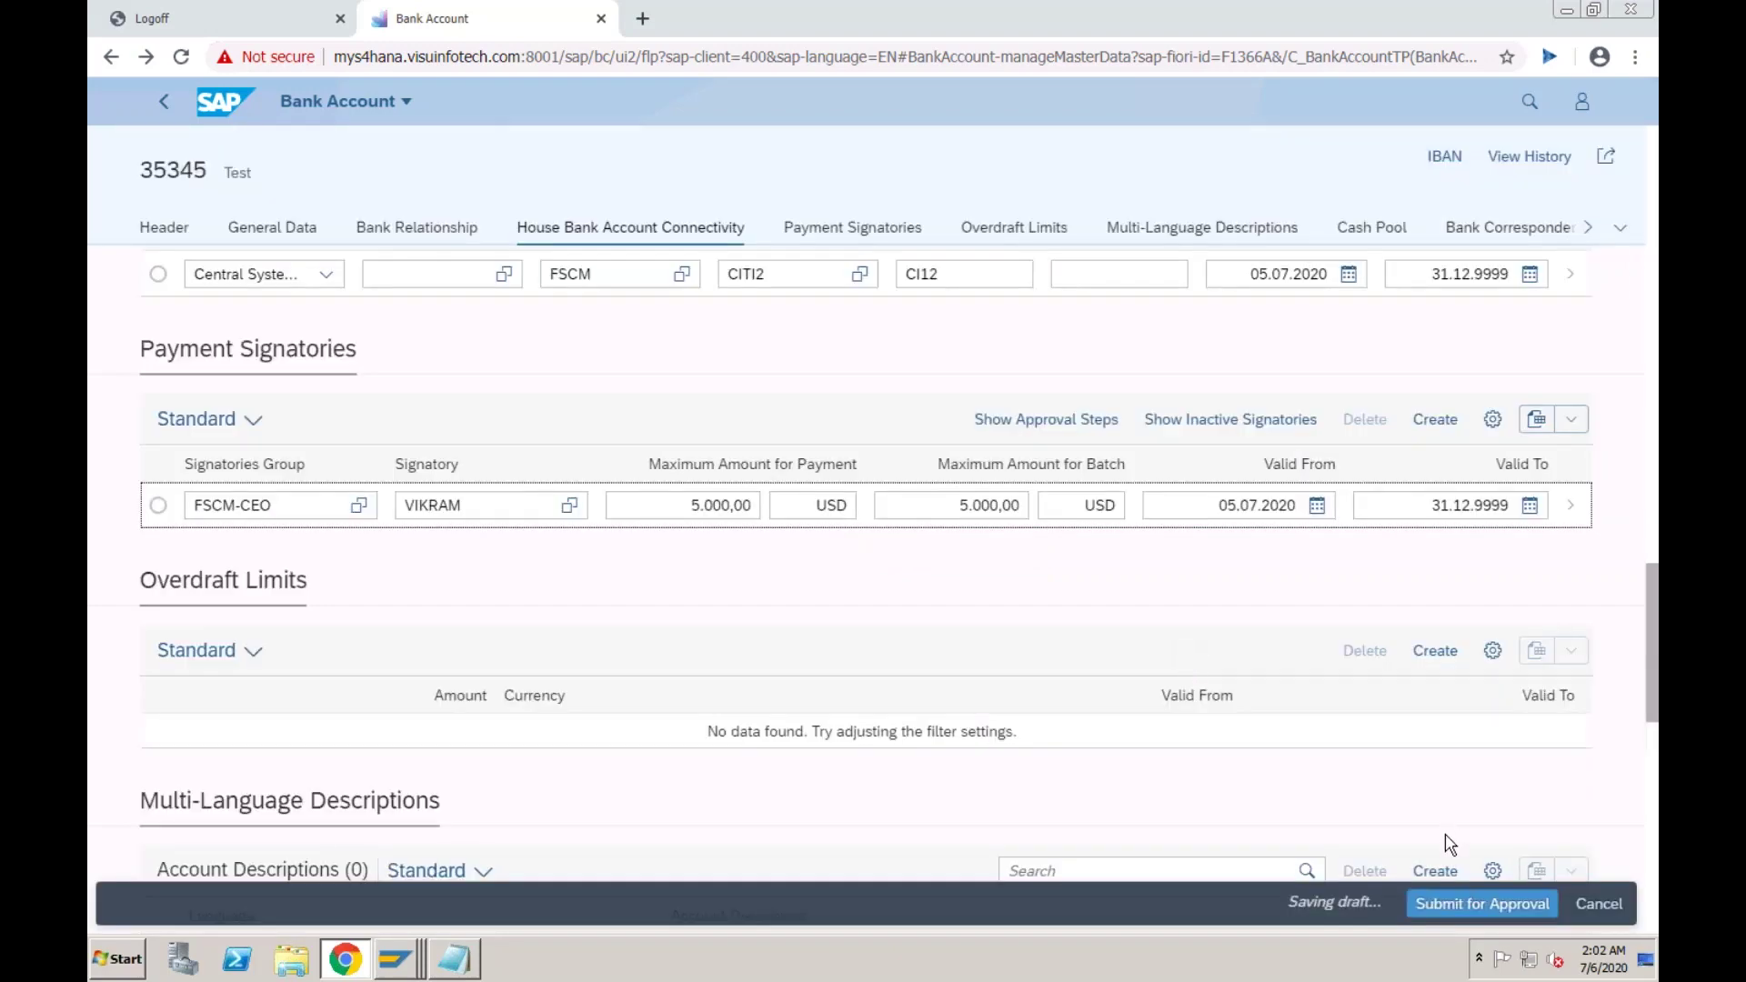
left_click(1480, 903)
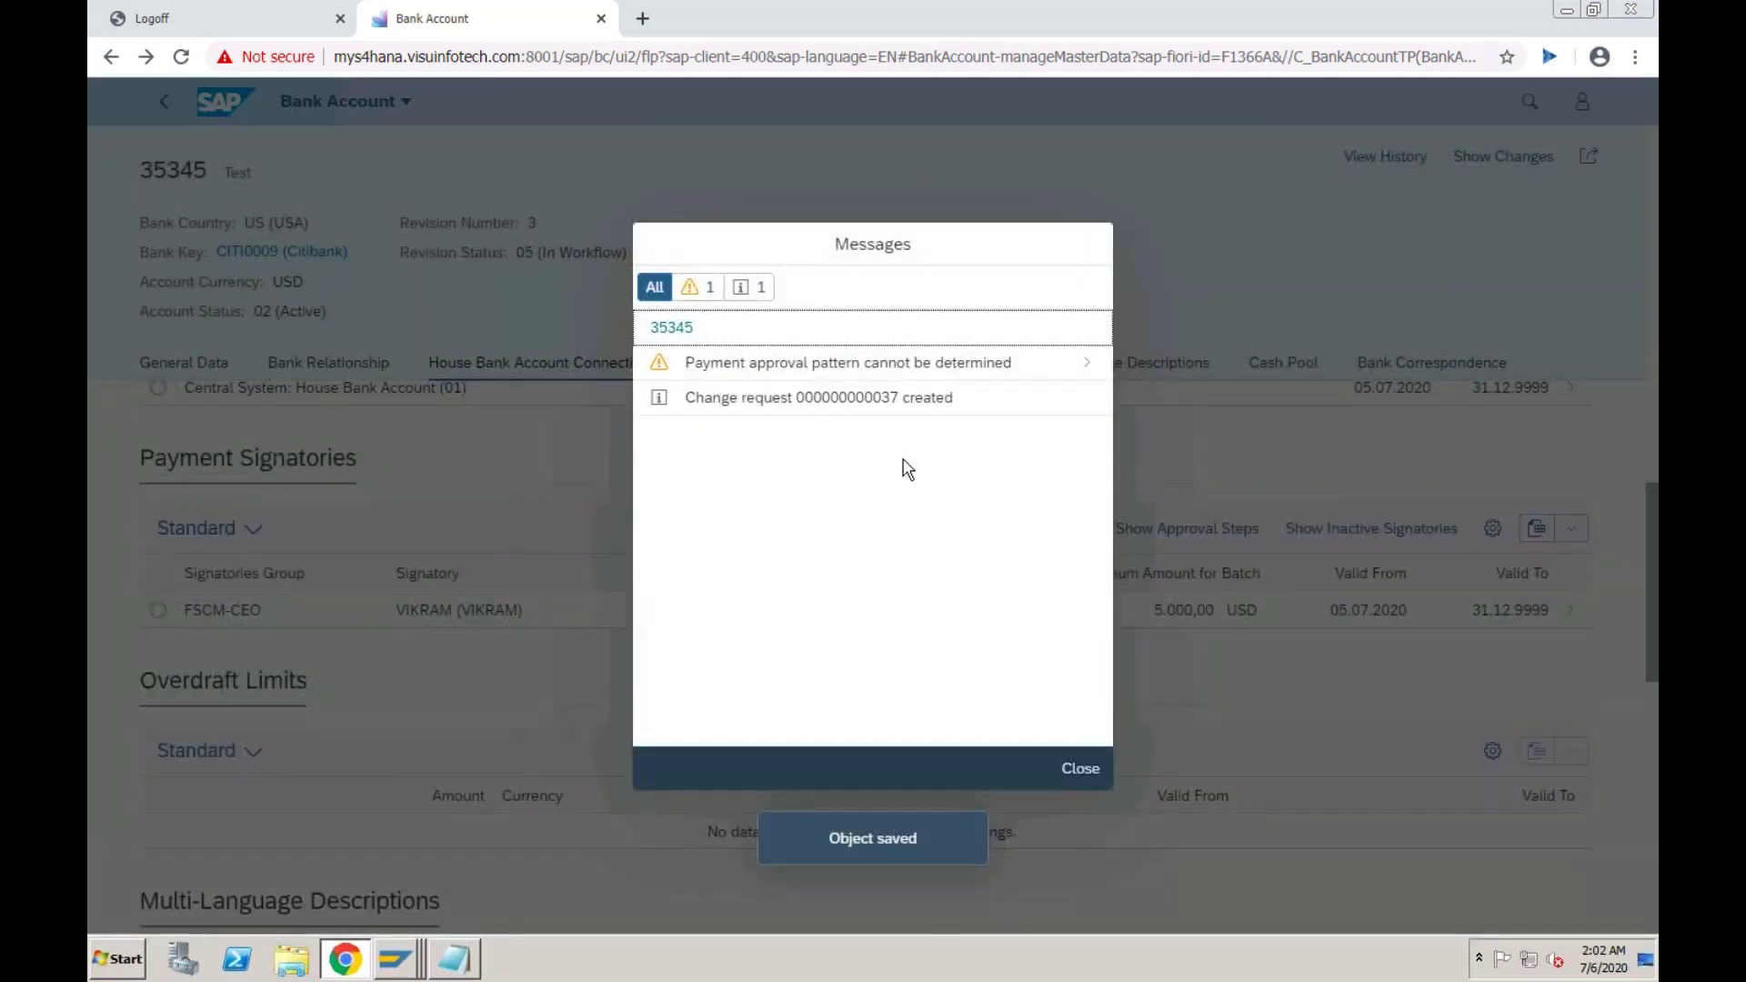
- Note change request 37, confirm revision status In Workflow, and return to the launchpad home
left_click_drag(900, 396, 880, 397)
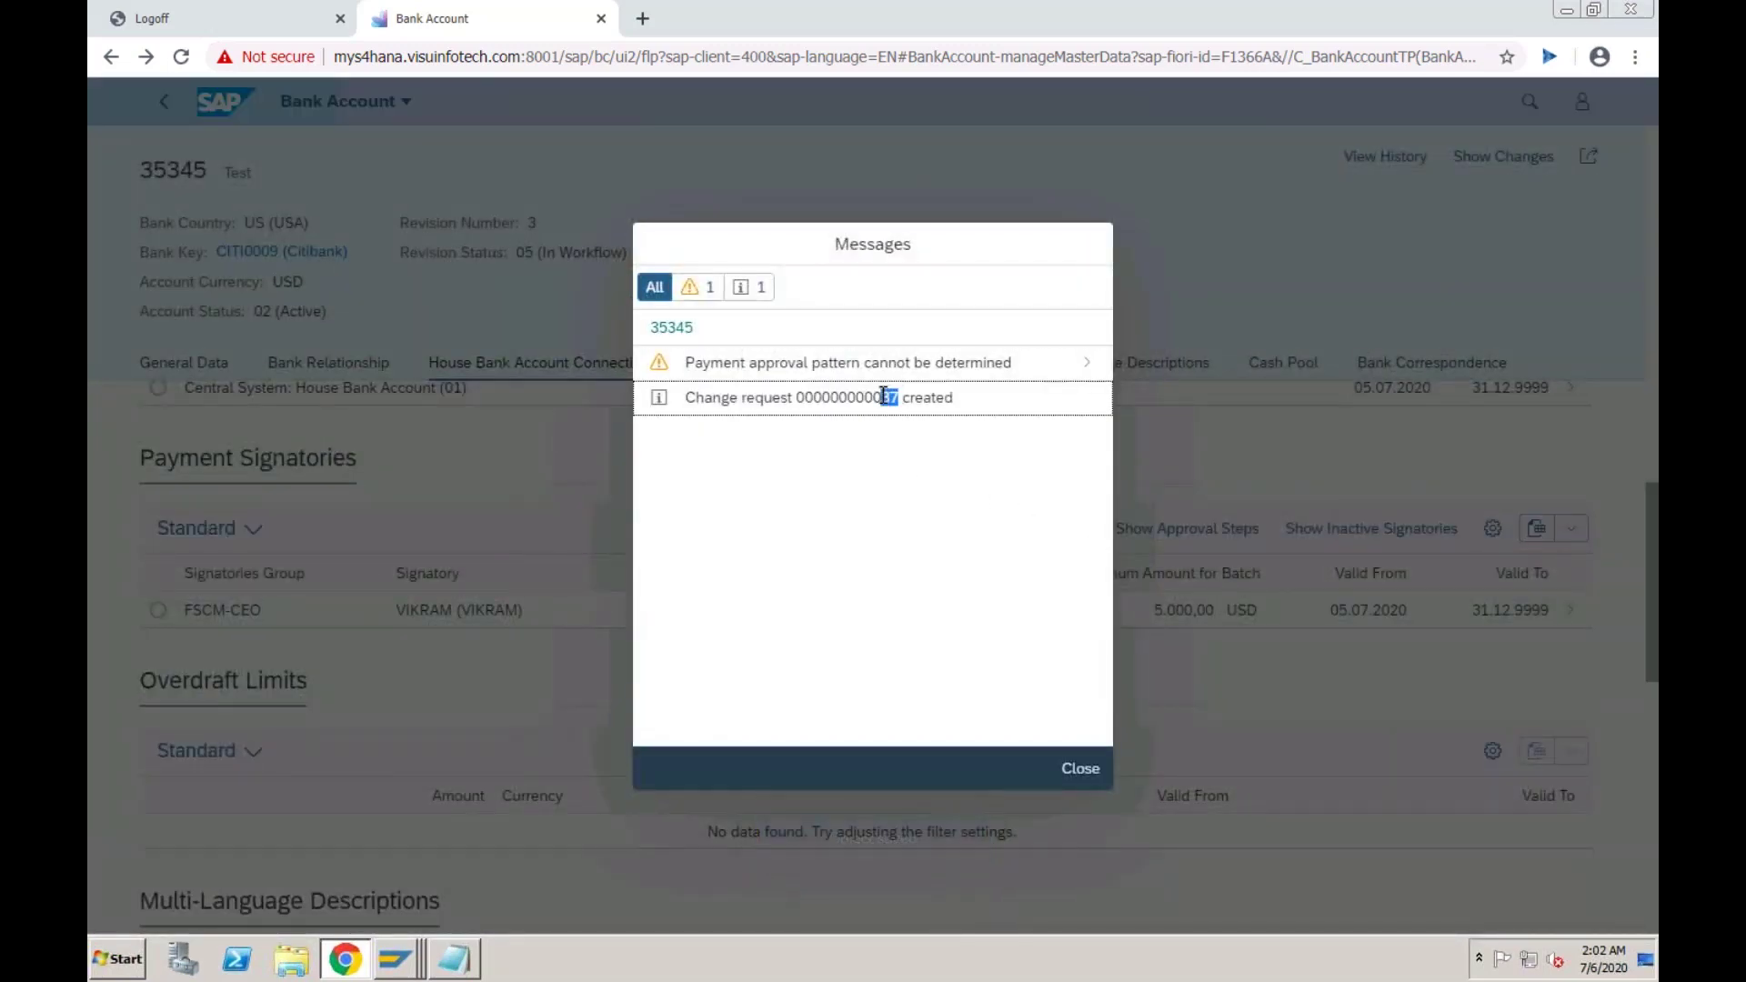
left_click(896, 397)
left_click_drag(904, 397, 884, 398)
left_click(1080, 769)
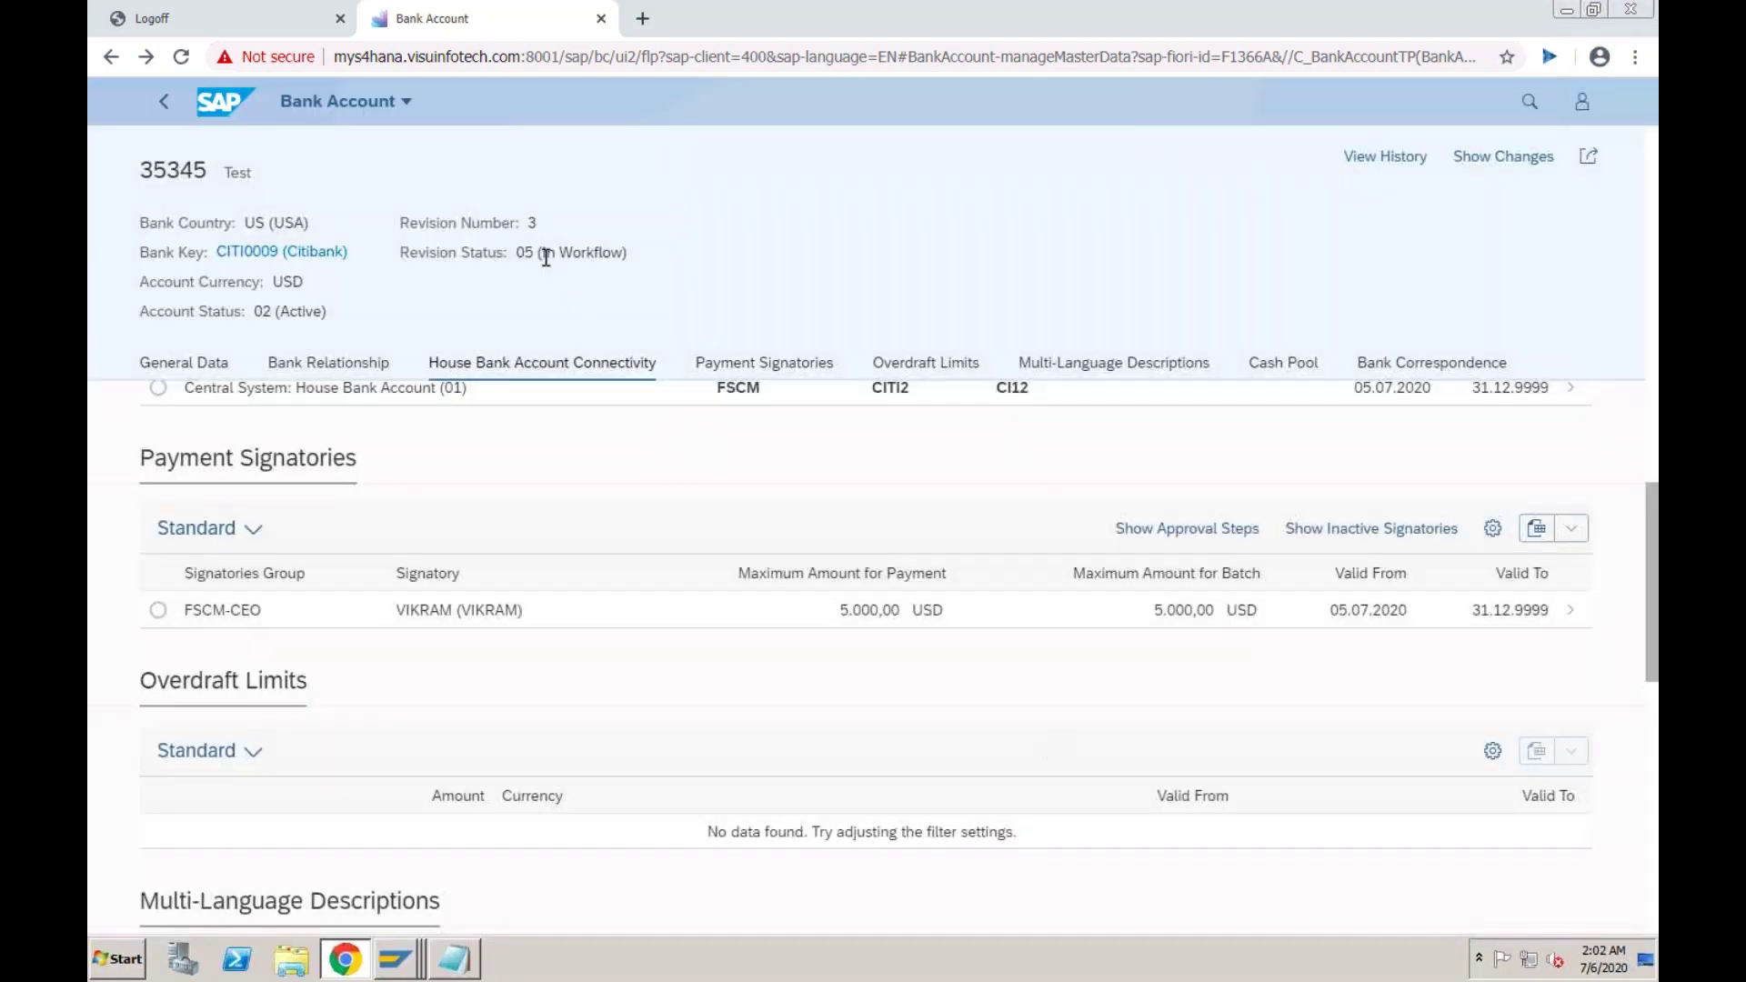
left_click_drag(543, 253, 622, 252)
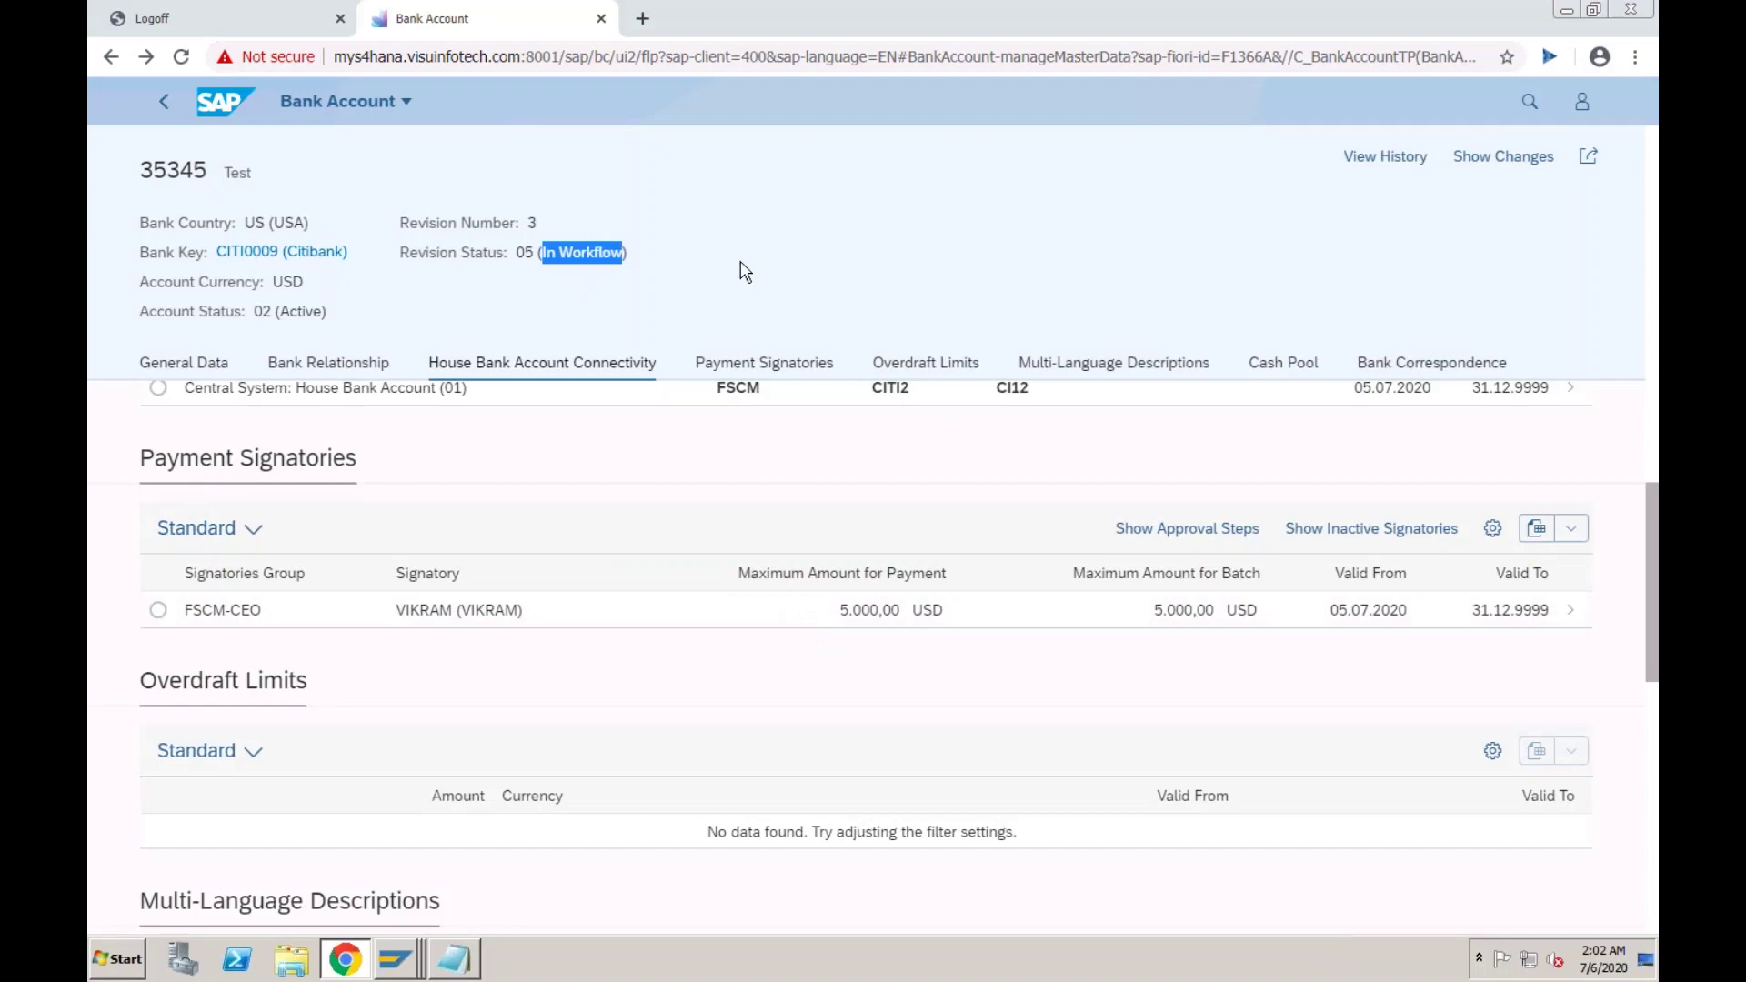
left_click(164, 101)
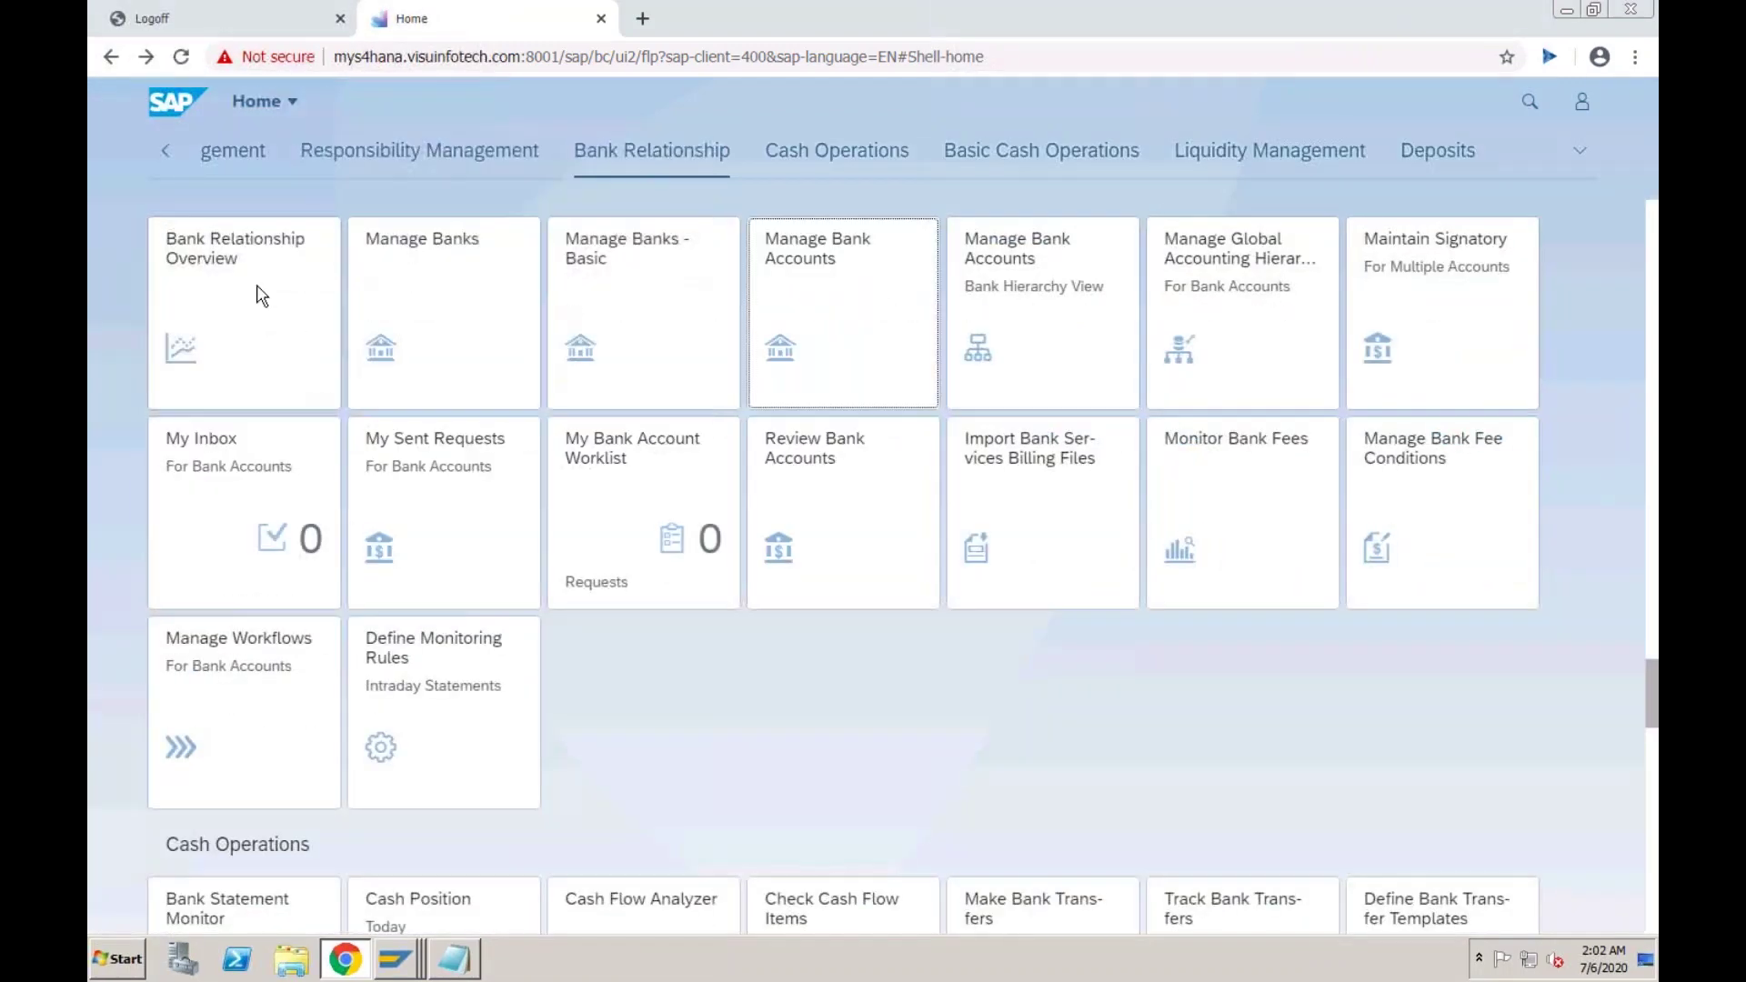
- Check in My Sent Requests that request 37 'Modify bank account Test' is In Process
left_click(410, 488)
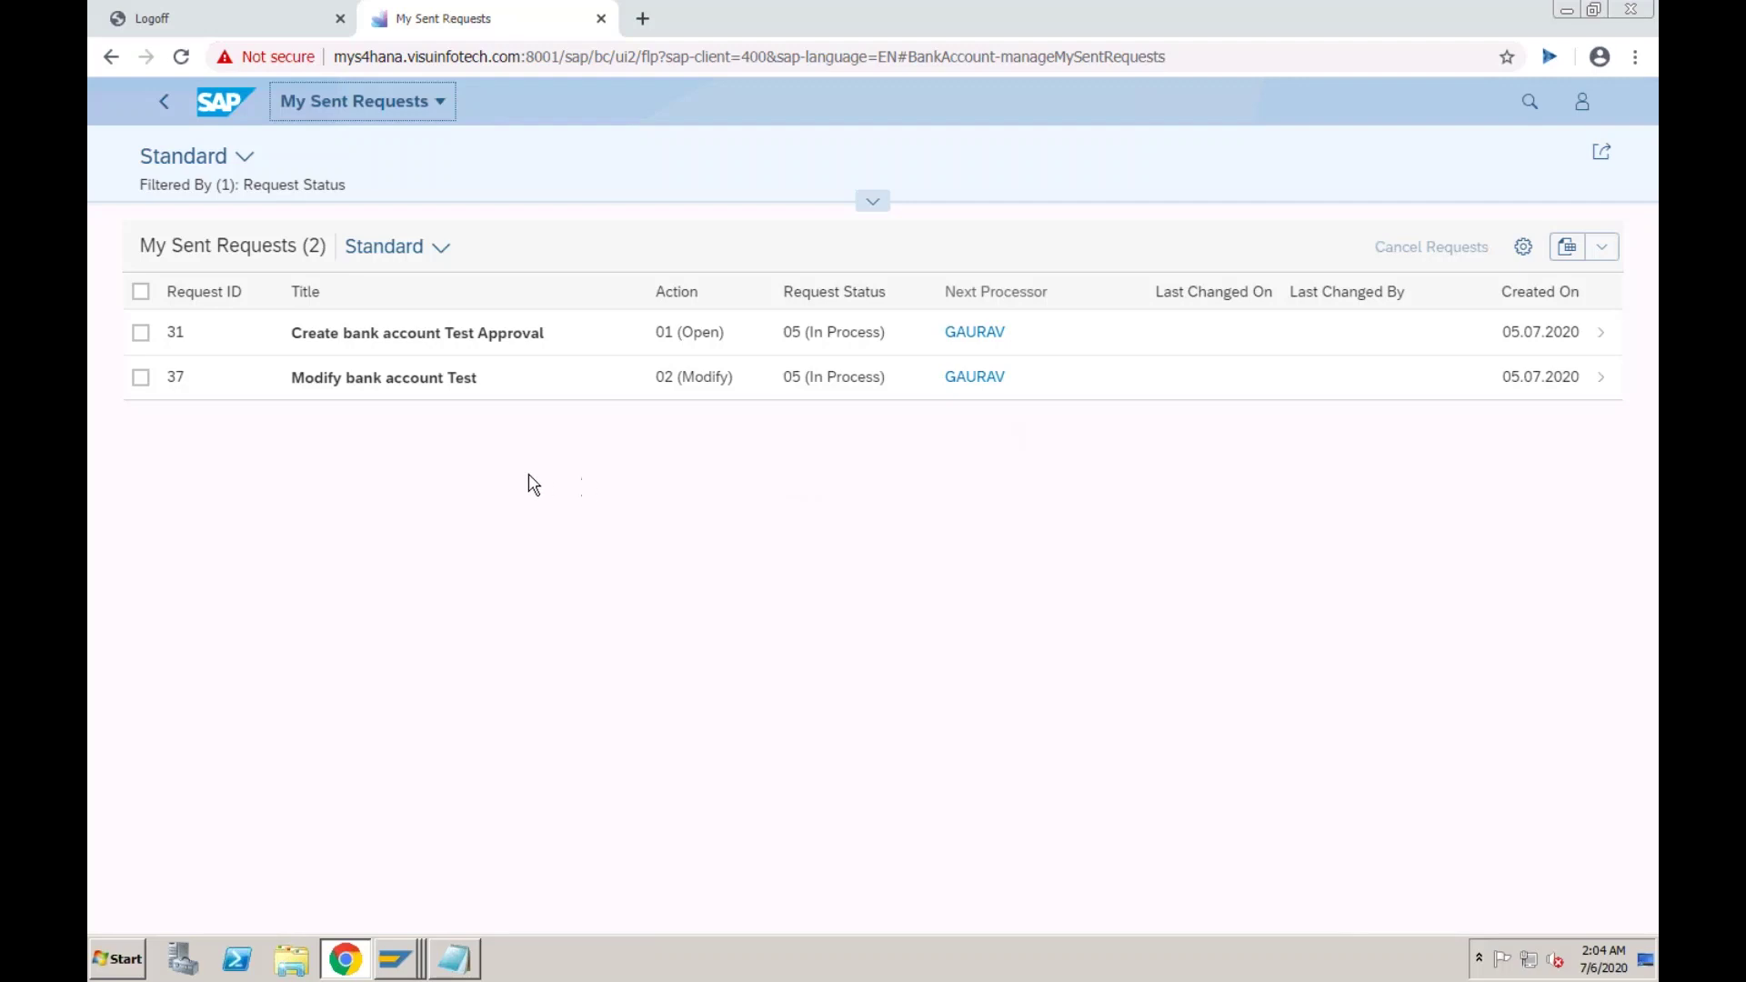
left_click(168, 103)
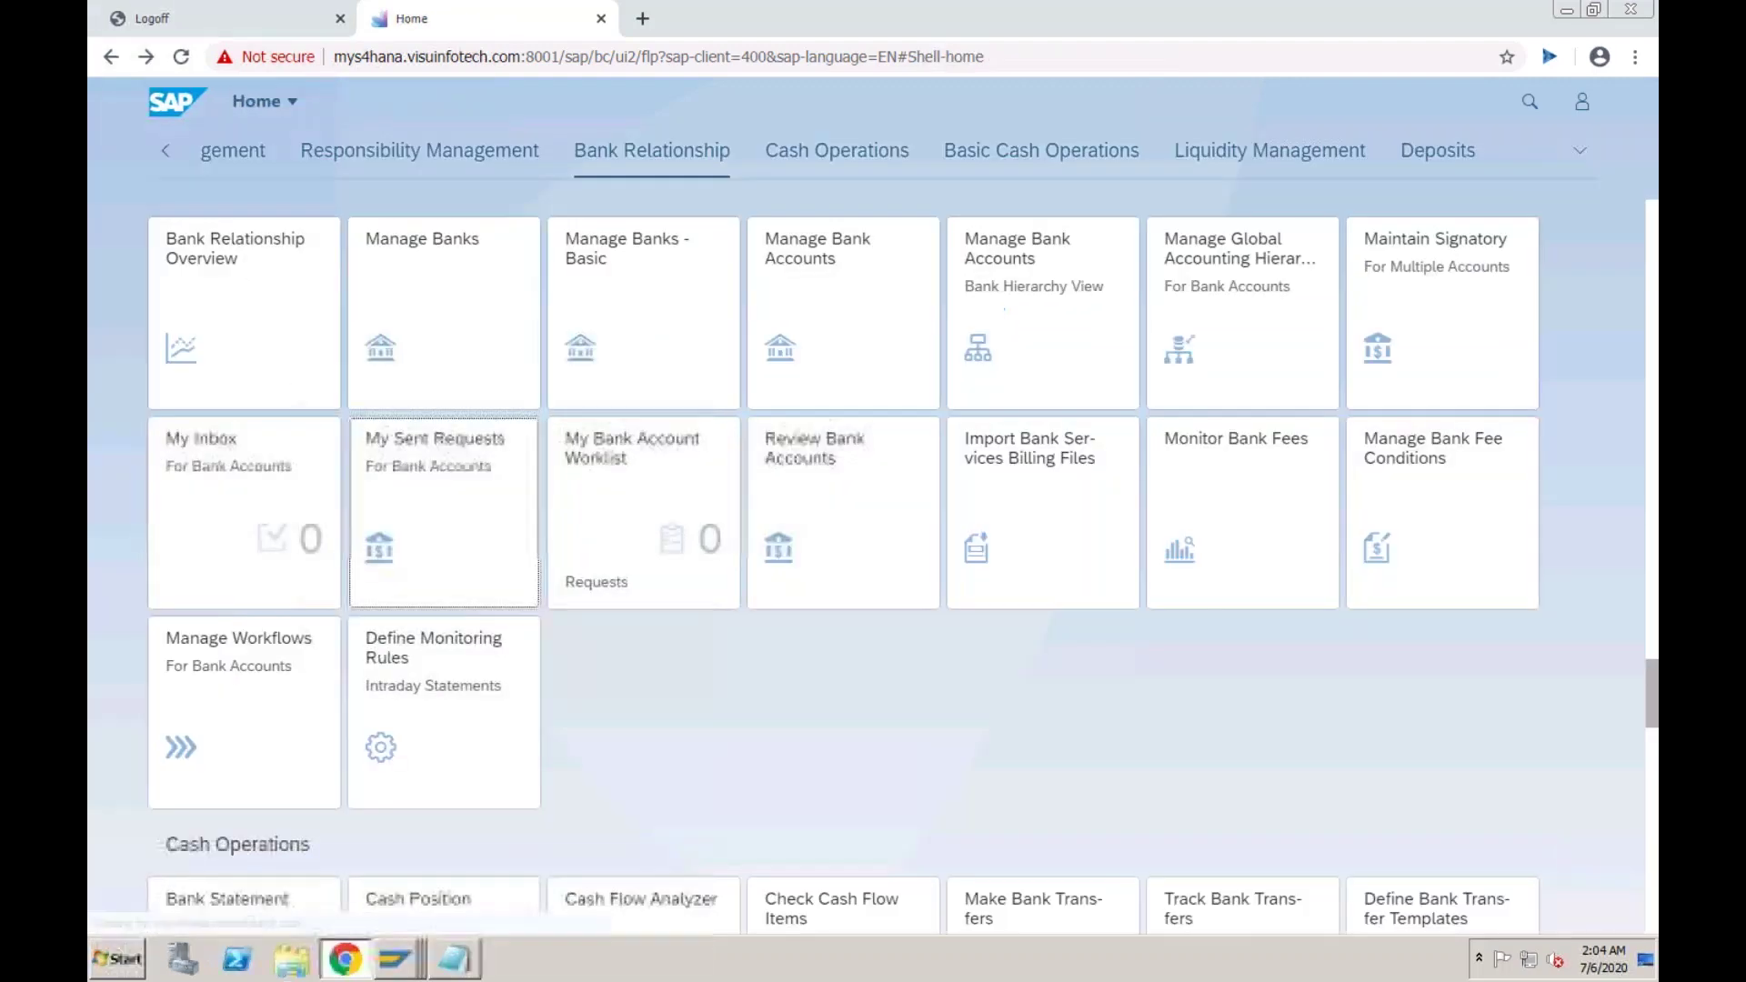
left_click(408, 958)
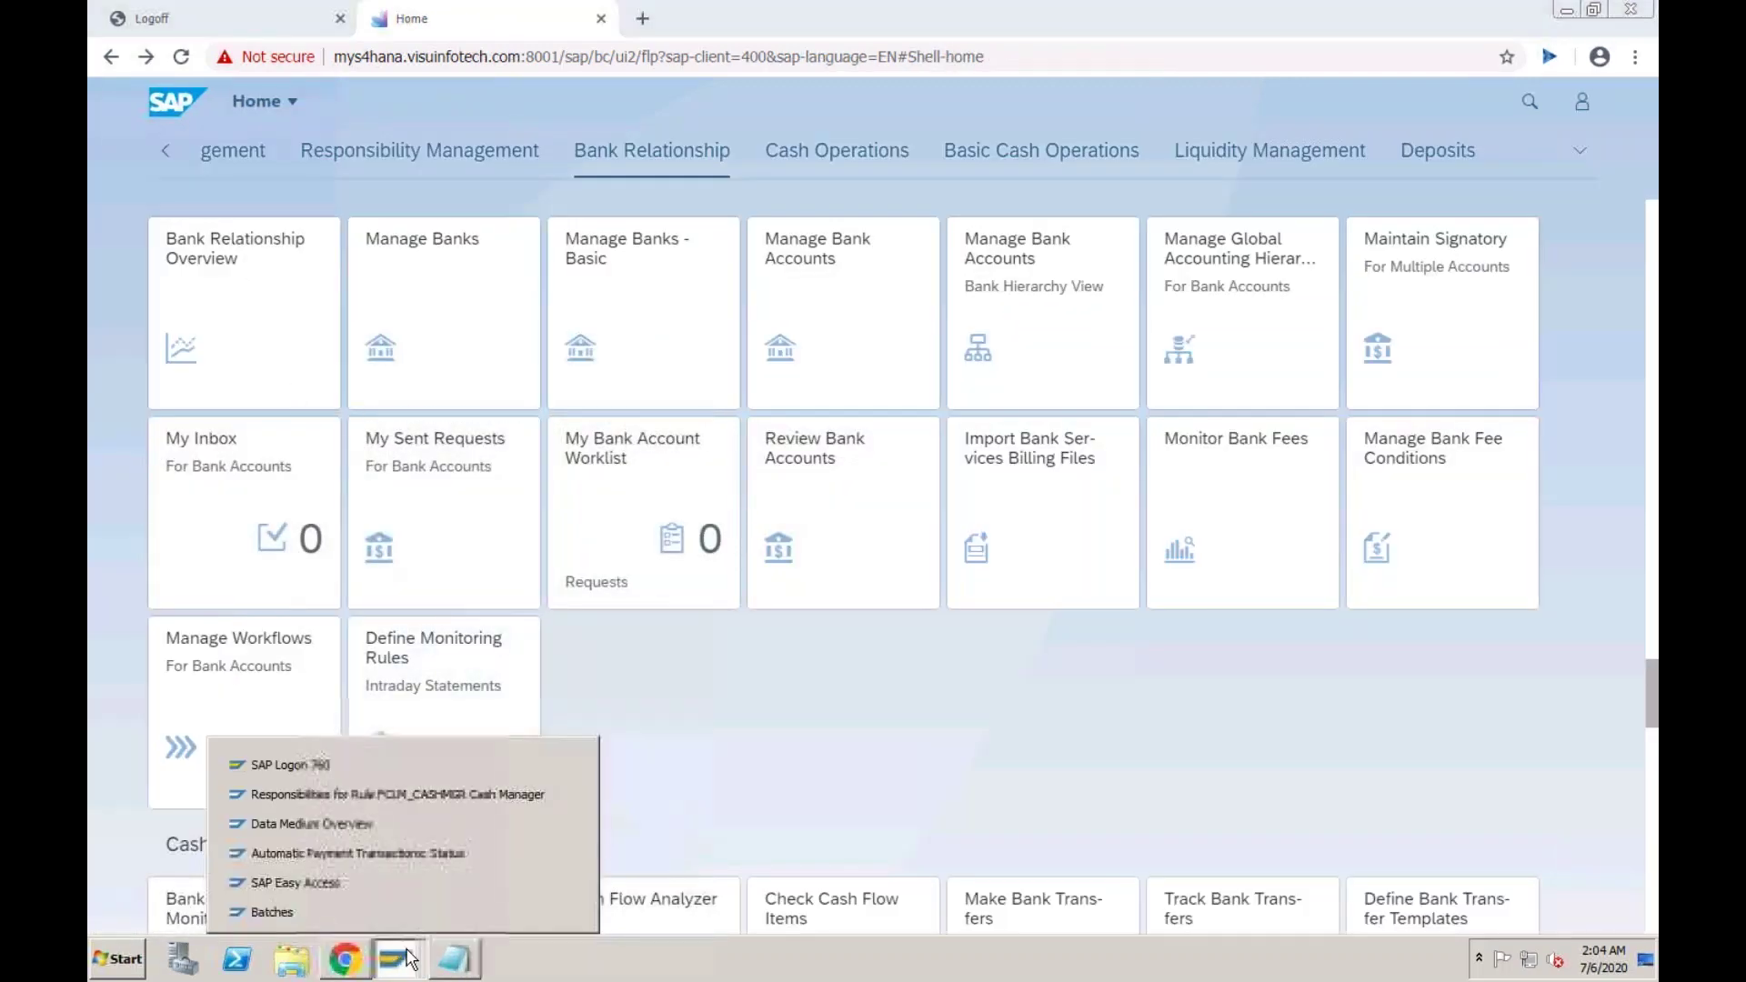
- Inspect the second Cash Manager responsibility: Account Type 01, Company Code FSCM to SFIN
left_click(440, 794)
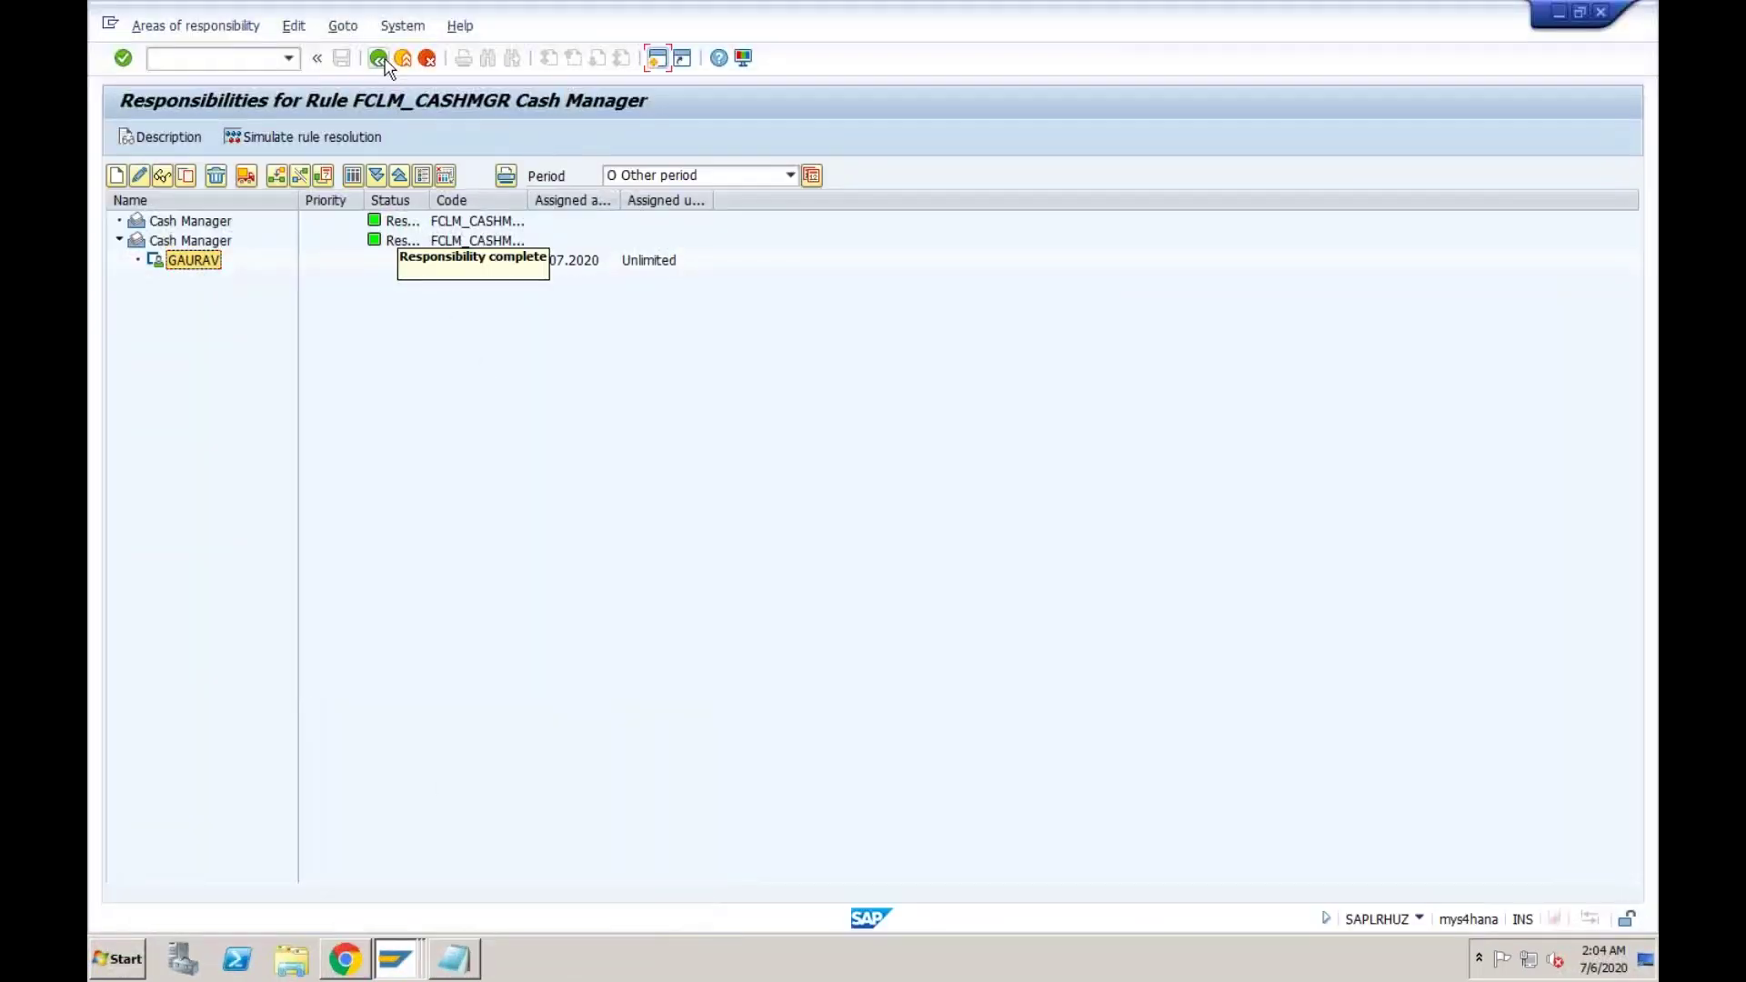
left_click(192, 243)
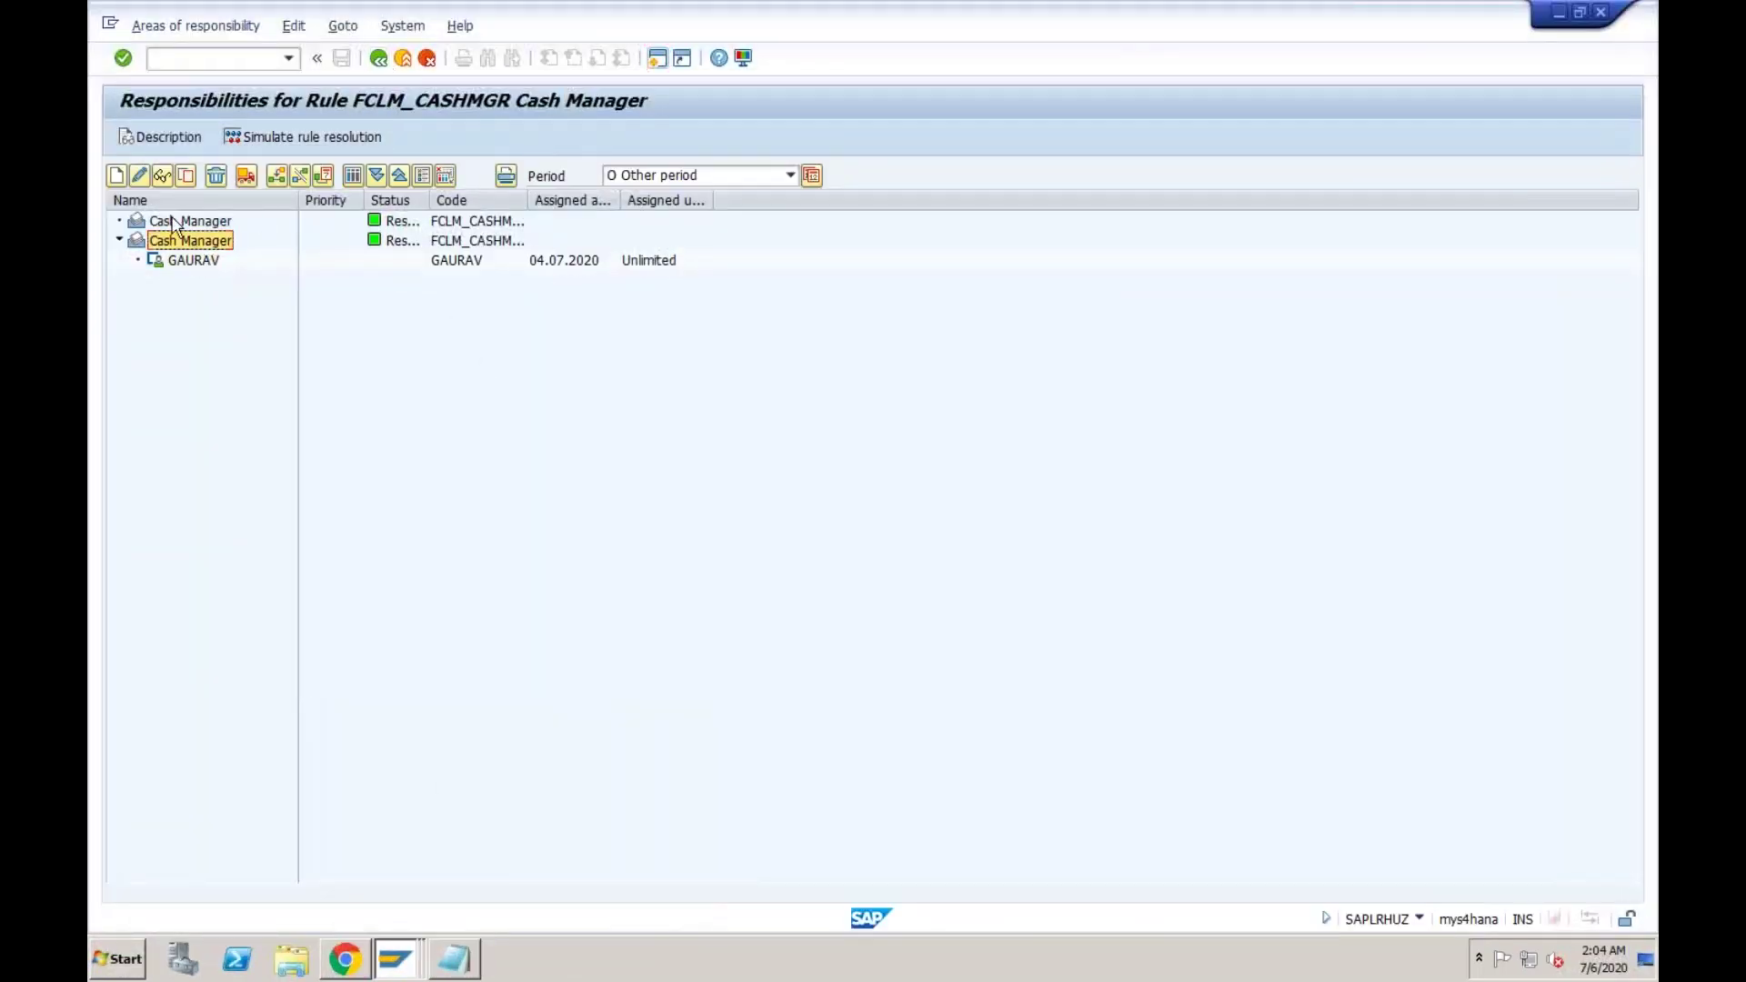
left_click(139, 177)
left_click(313, 437)
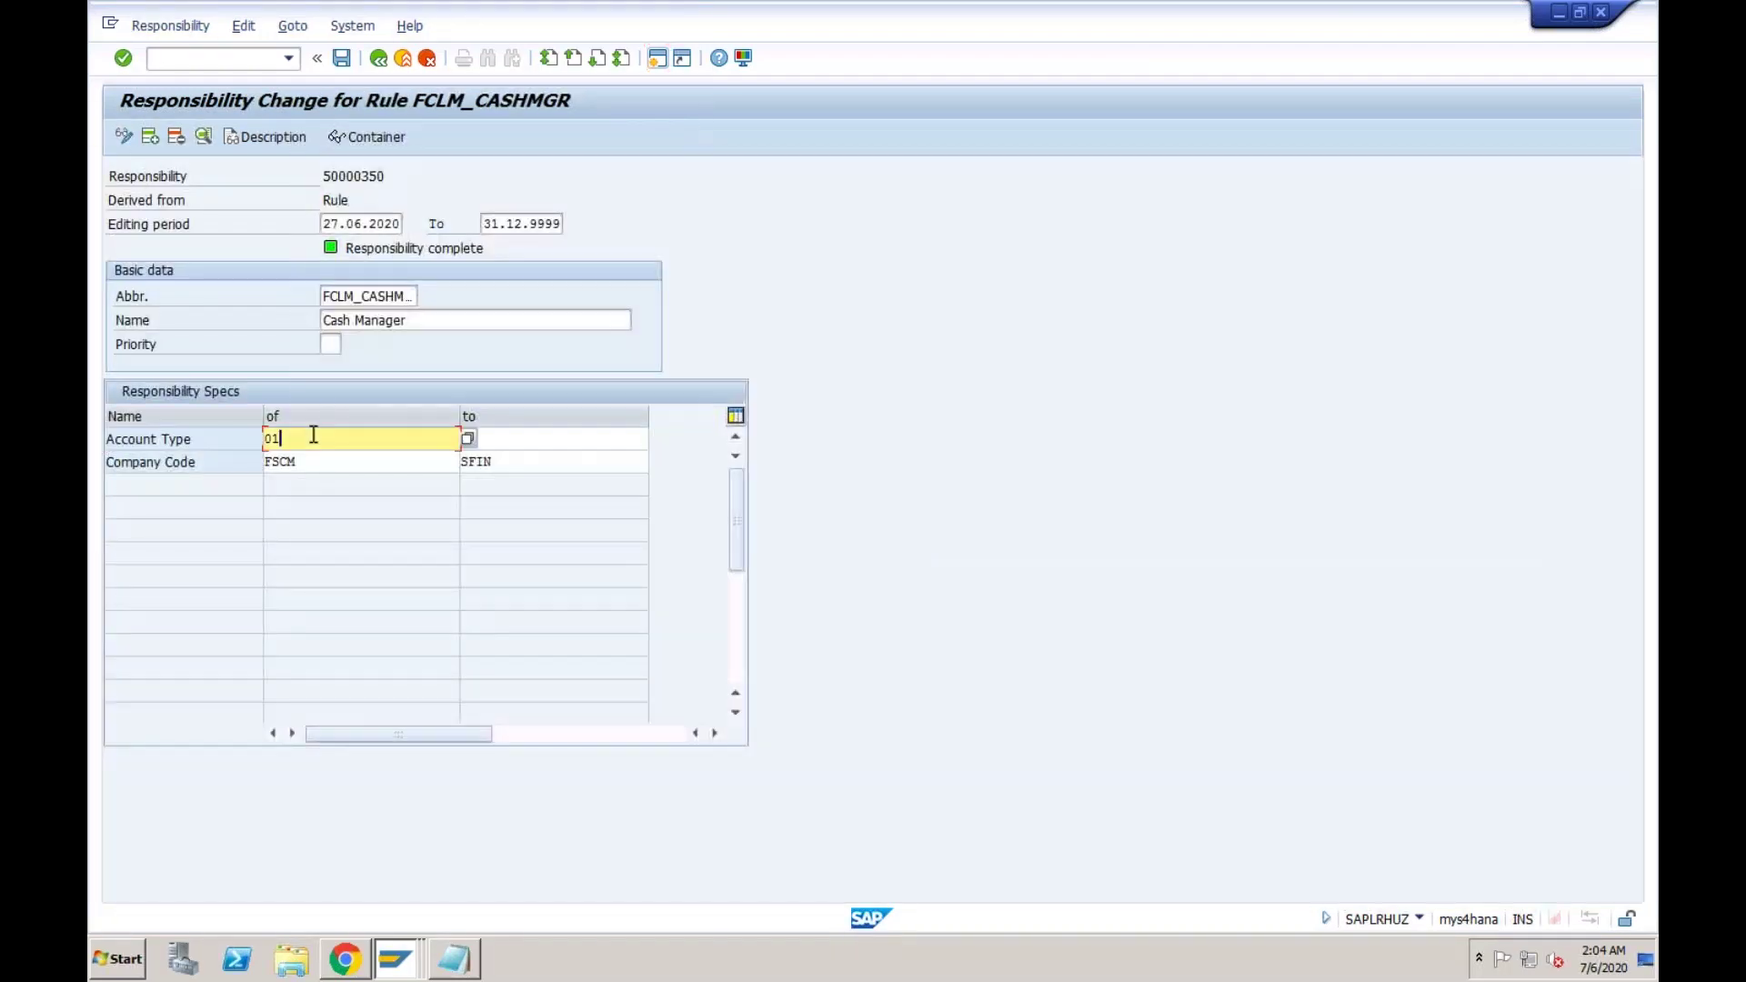
left_click(319, 461)
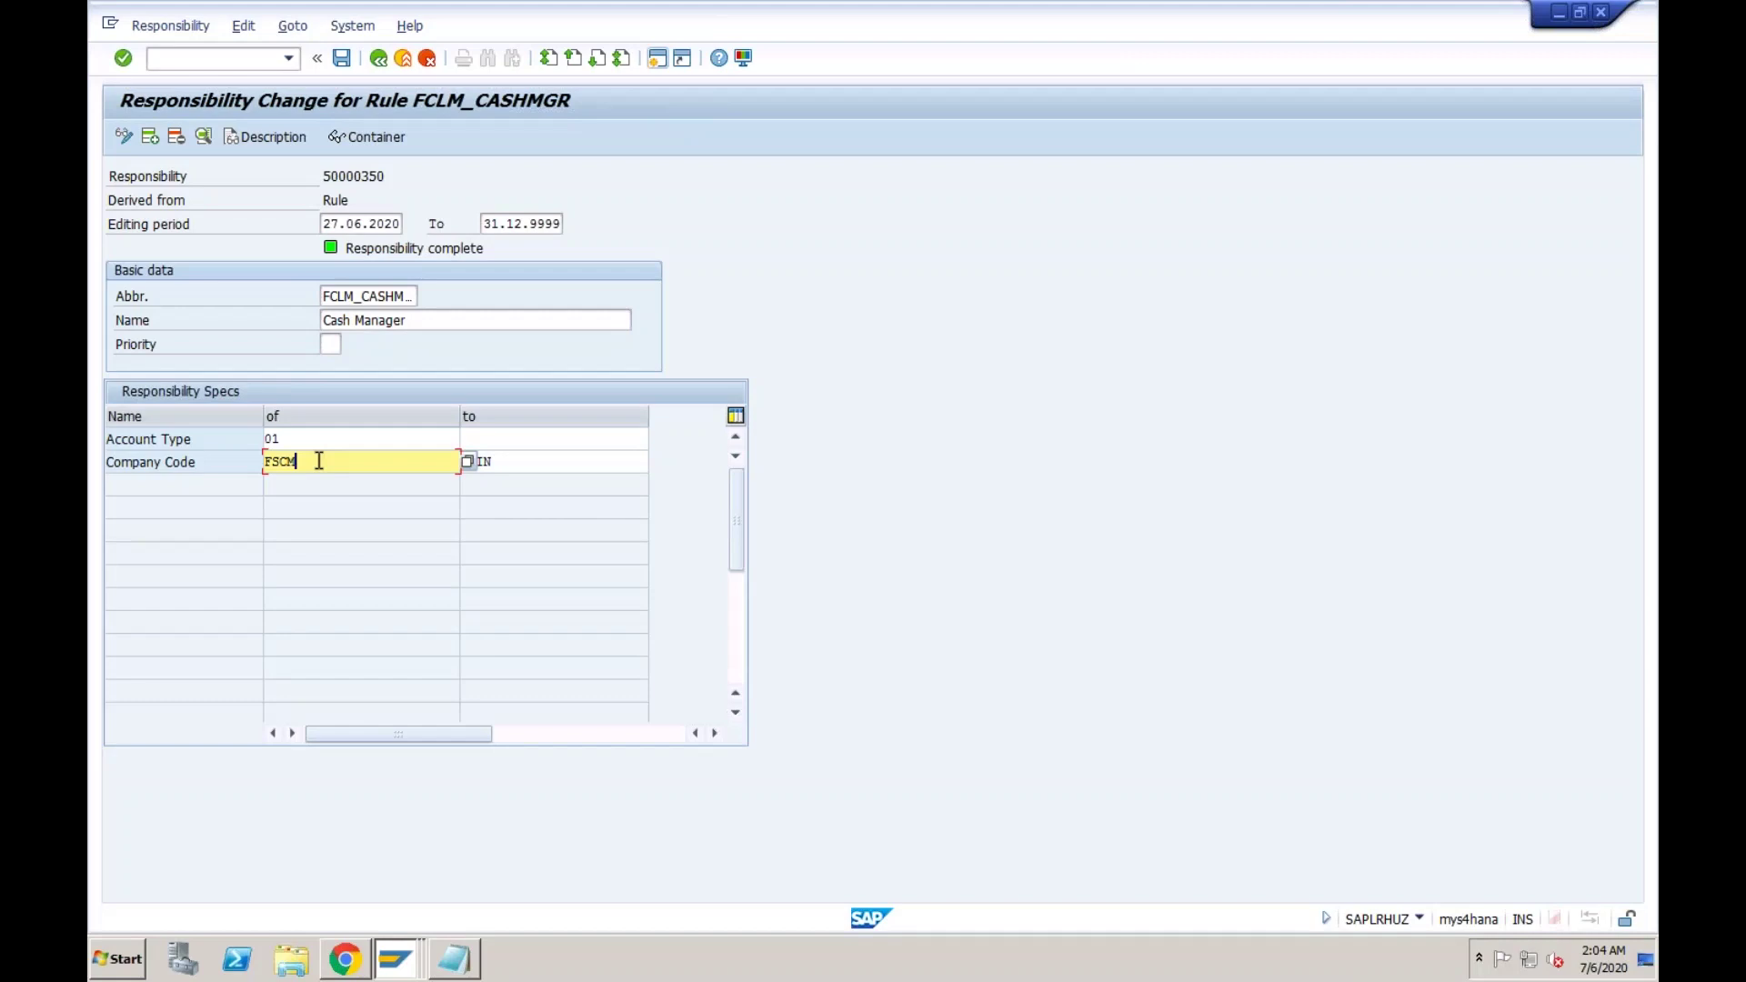
left_click(321, 437)
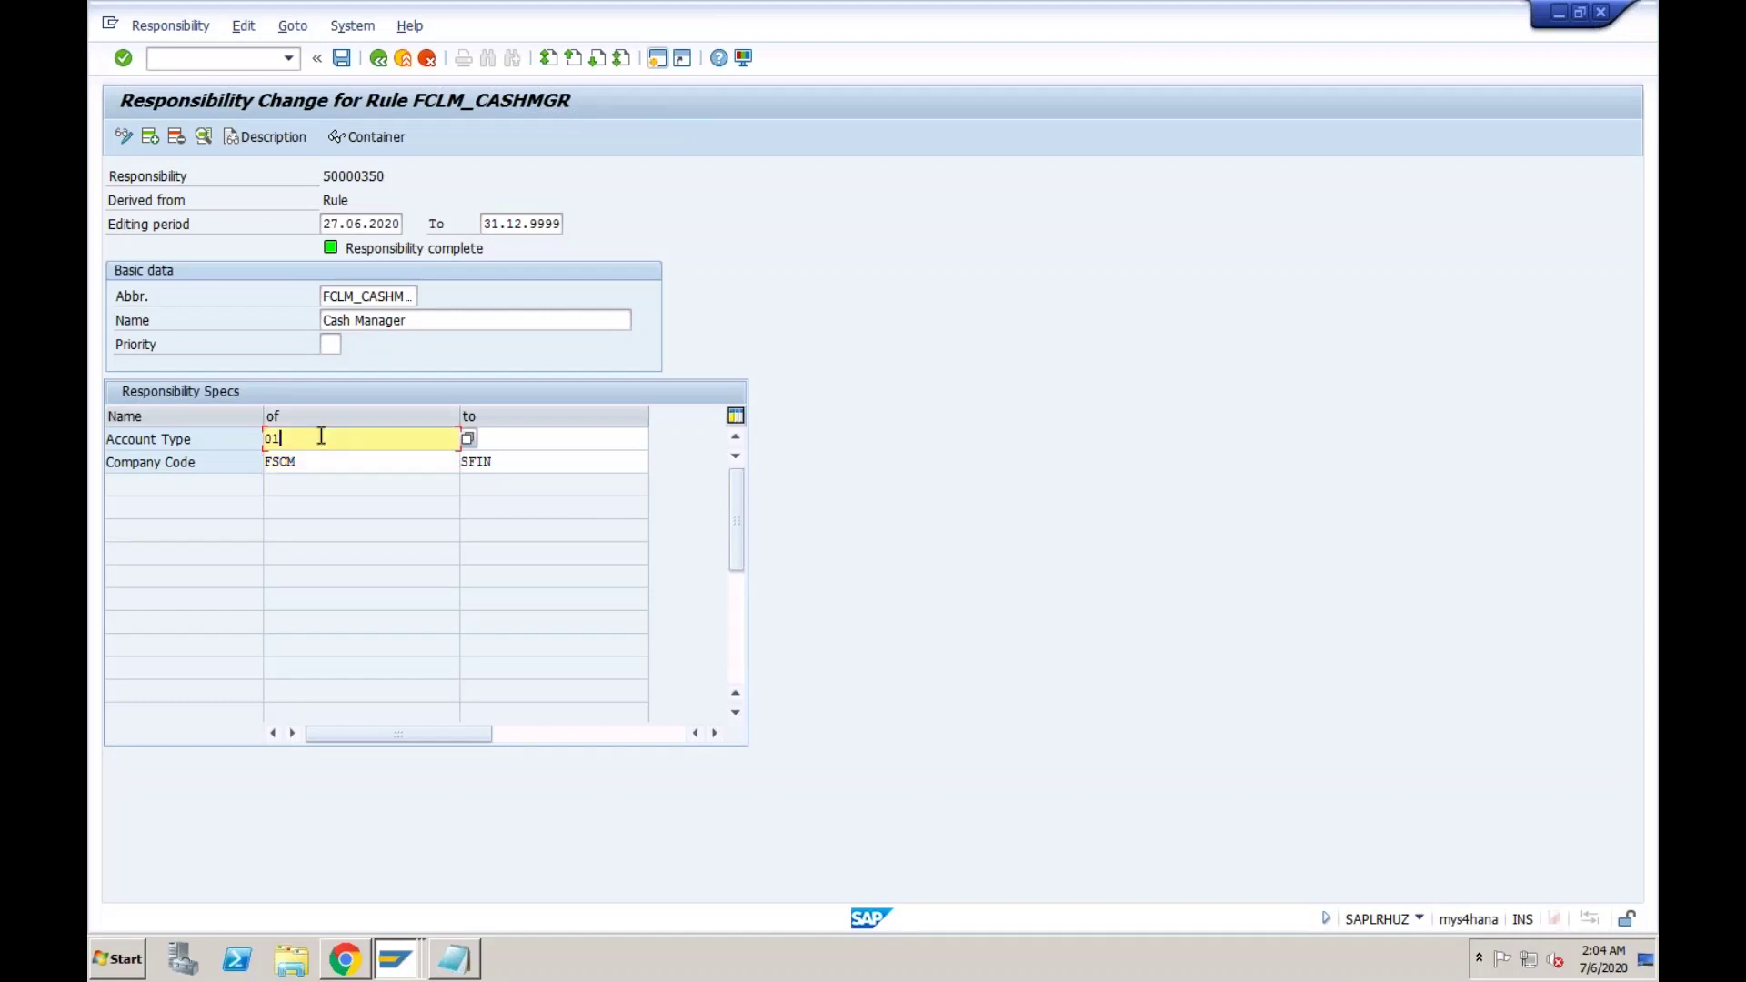
left_click(378, 60)
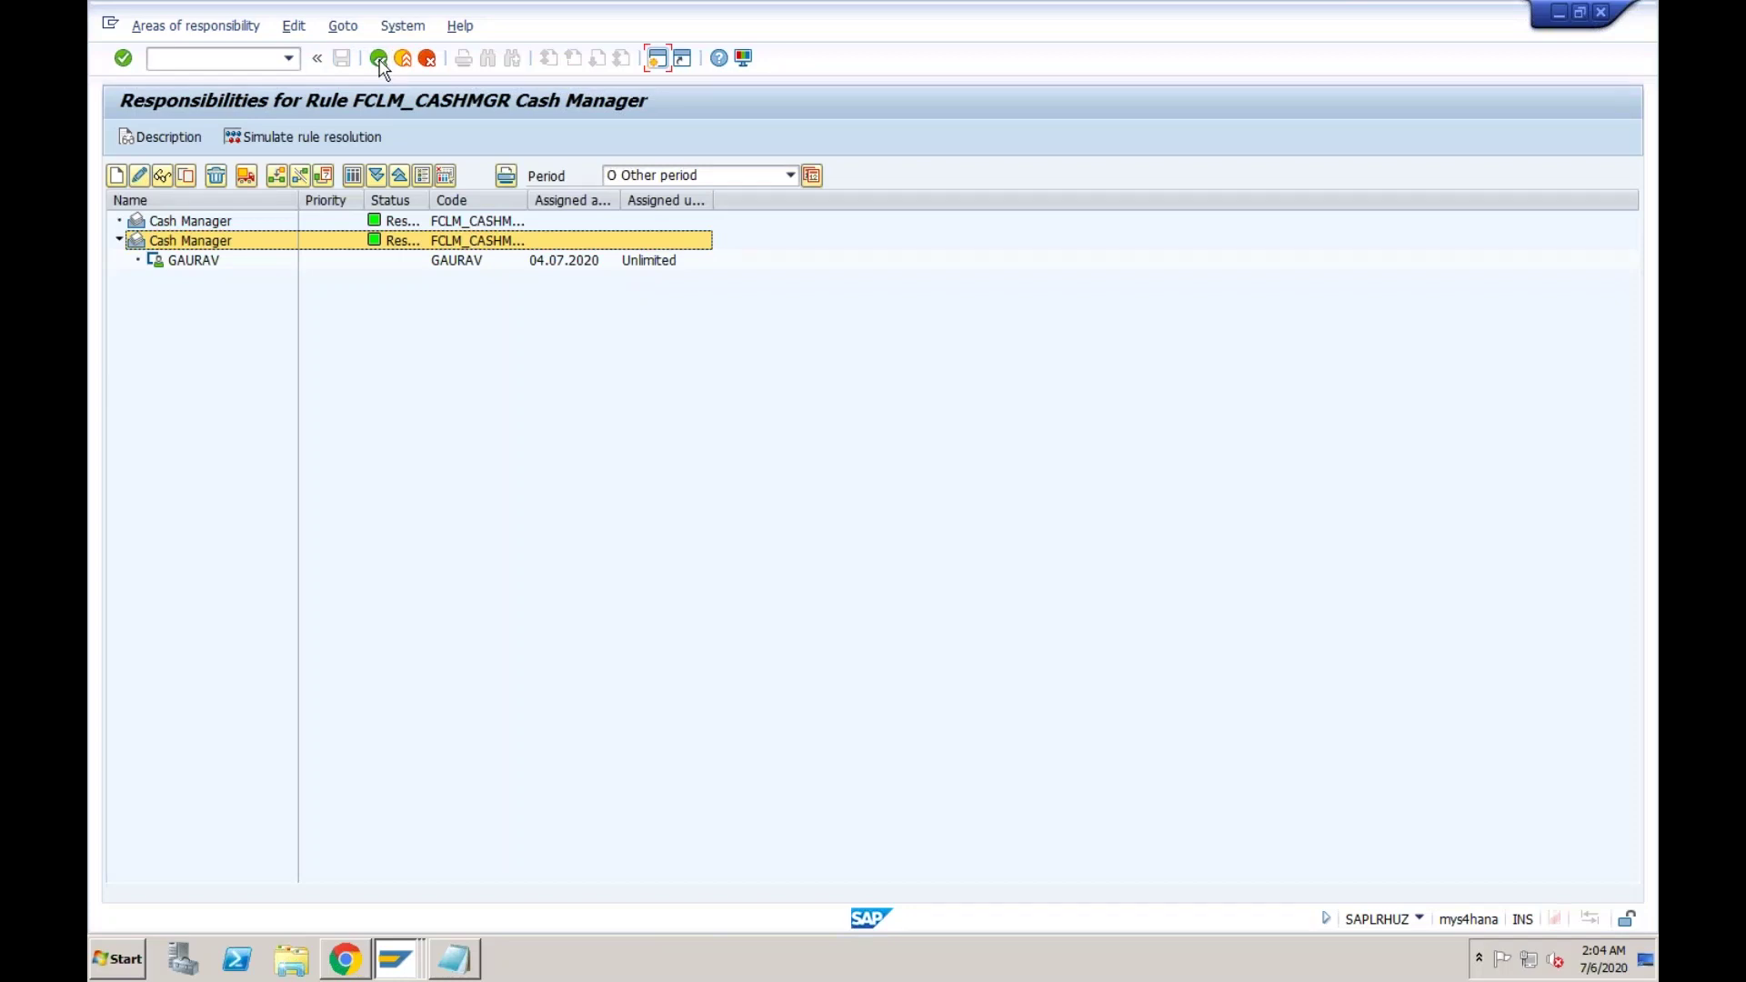
left_click(378, 59)
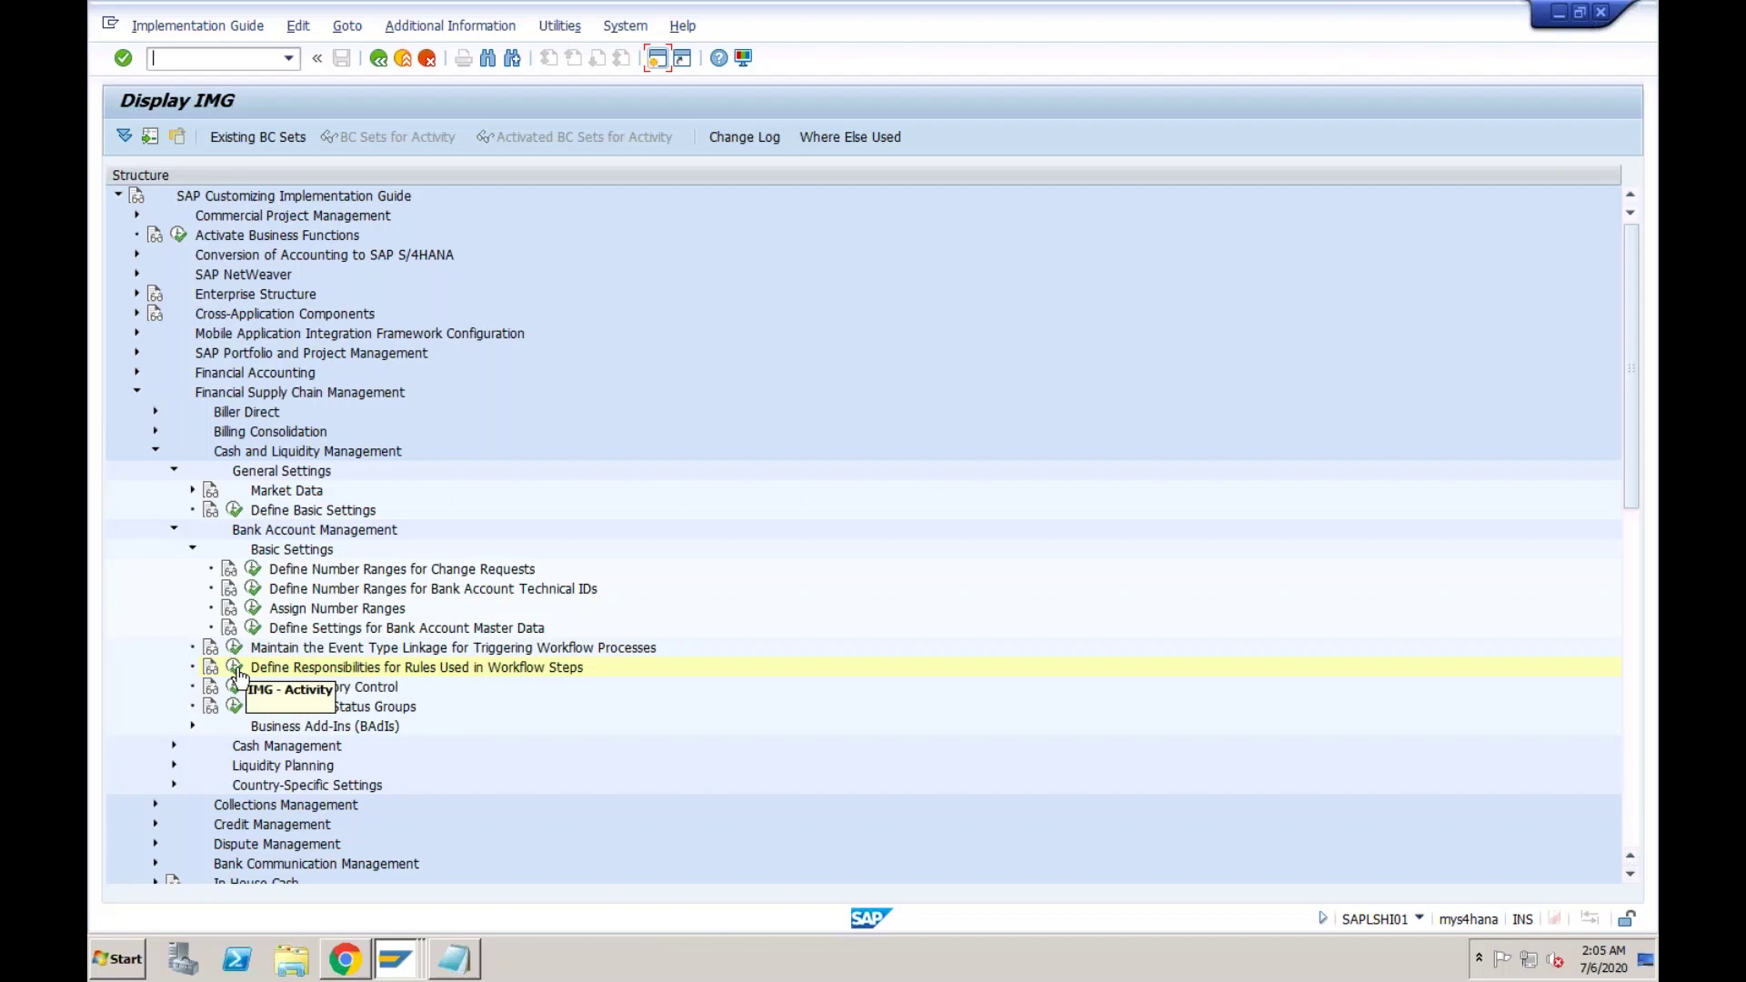
- Reopen the workflow step responsibilities for rule 74300006 and inspect Cash Manager's Account Type 01
left_click(234, 669)
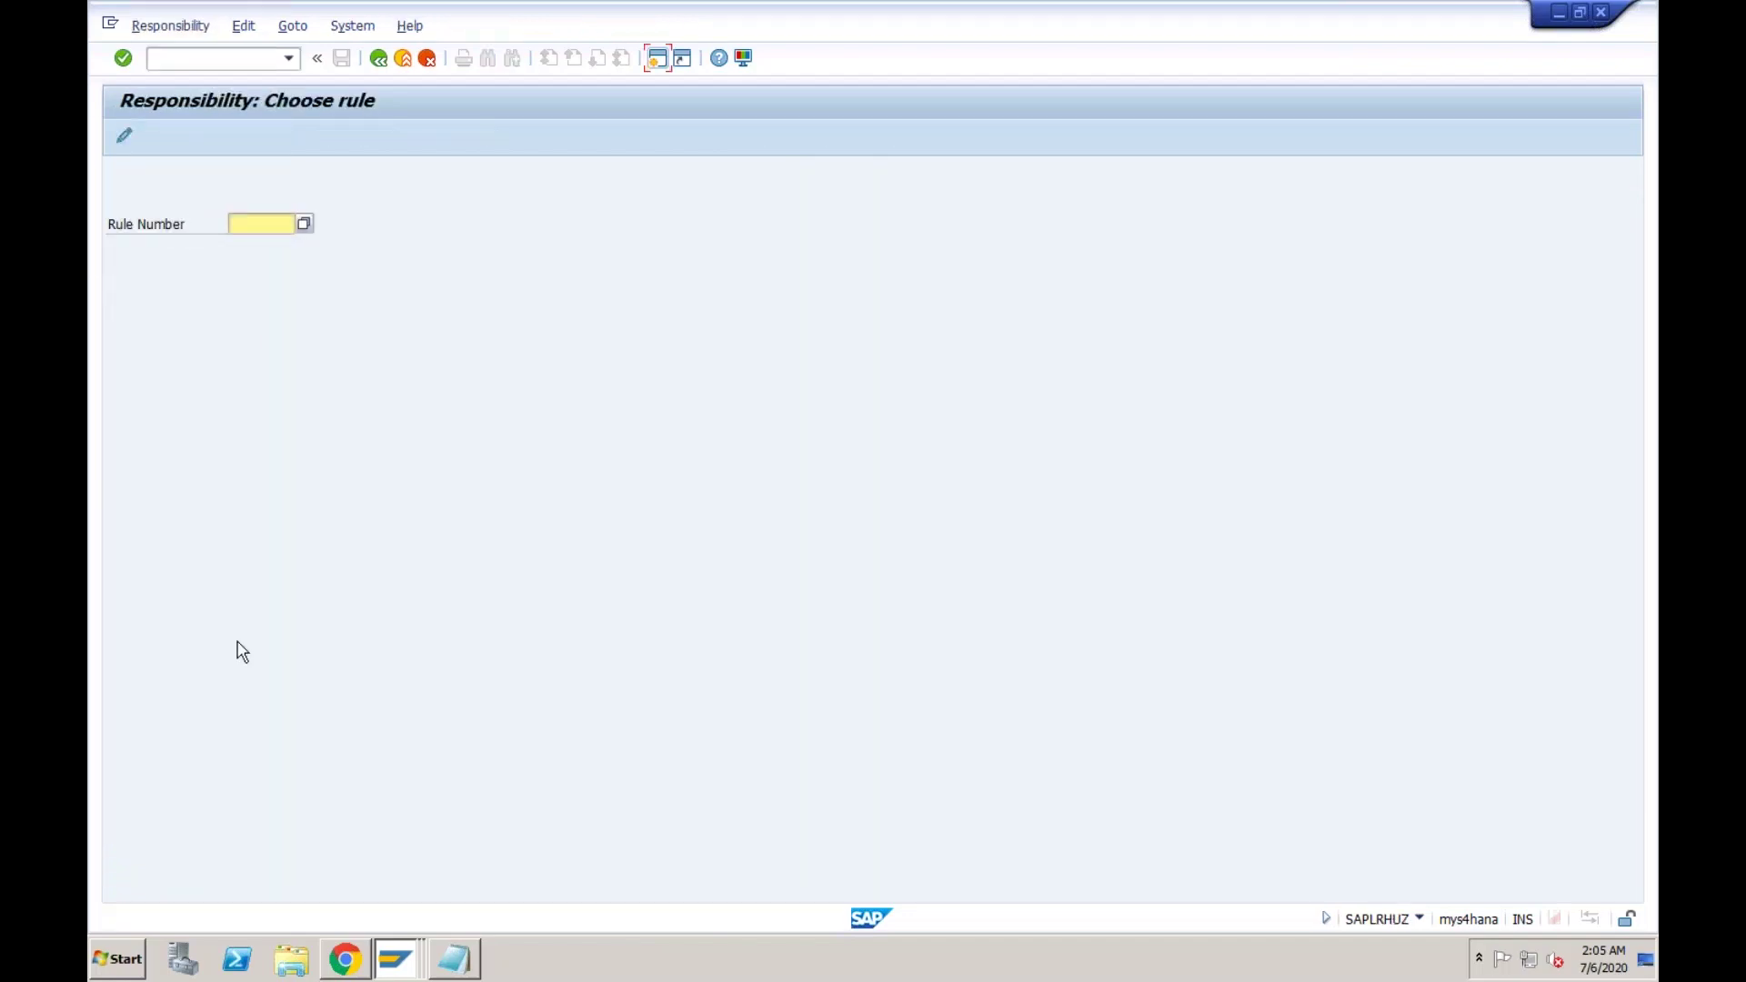
key("BackSpace")
left_click(271, 242)
left_click(122, 133)
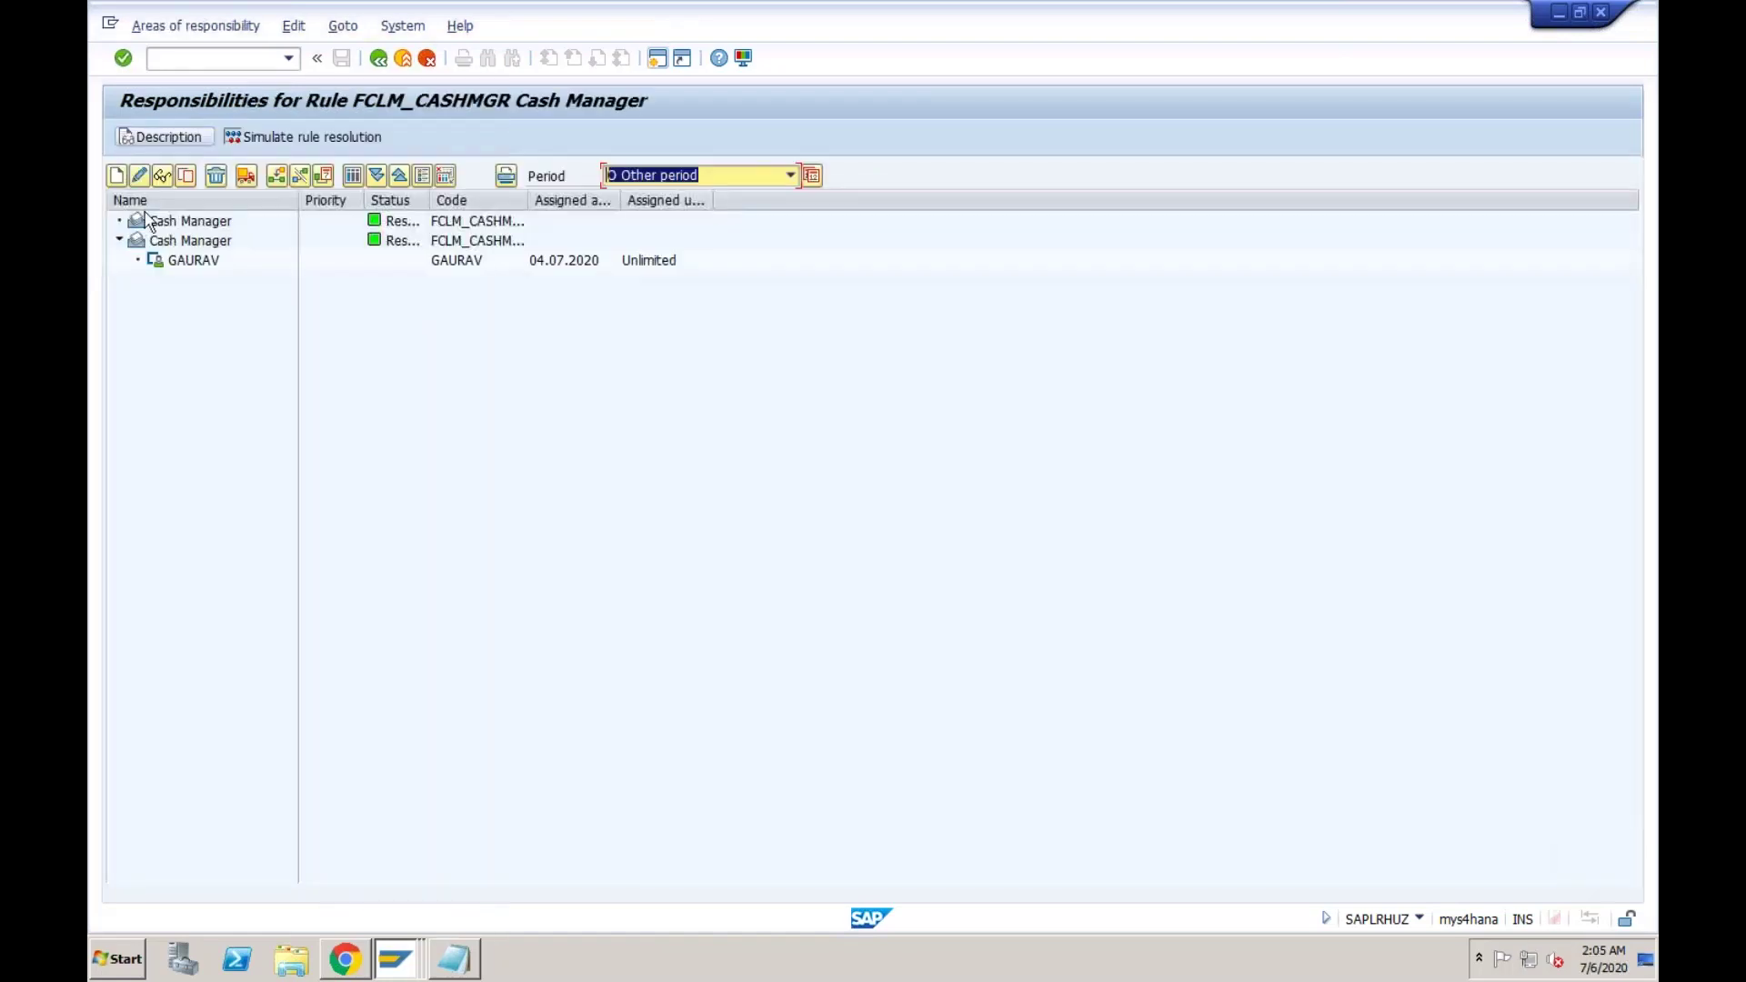
left_click(168, 227)
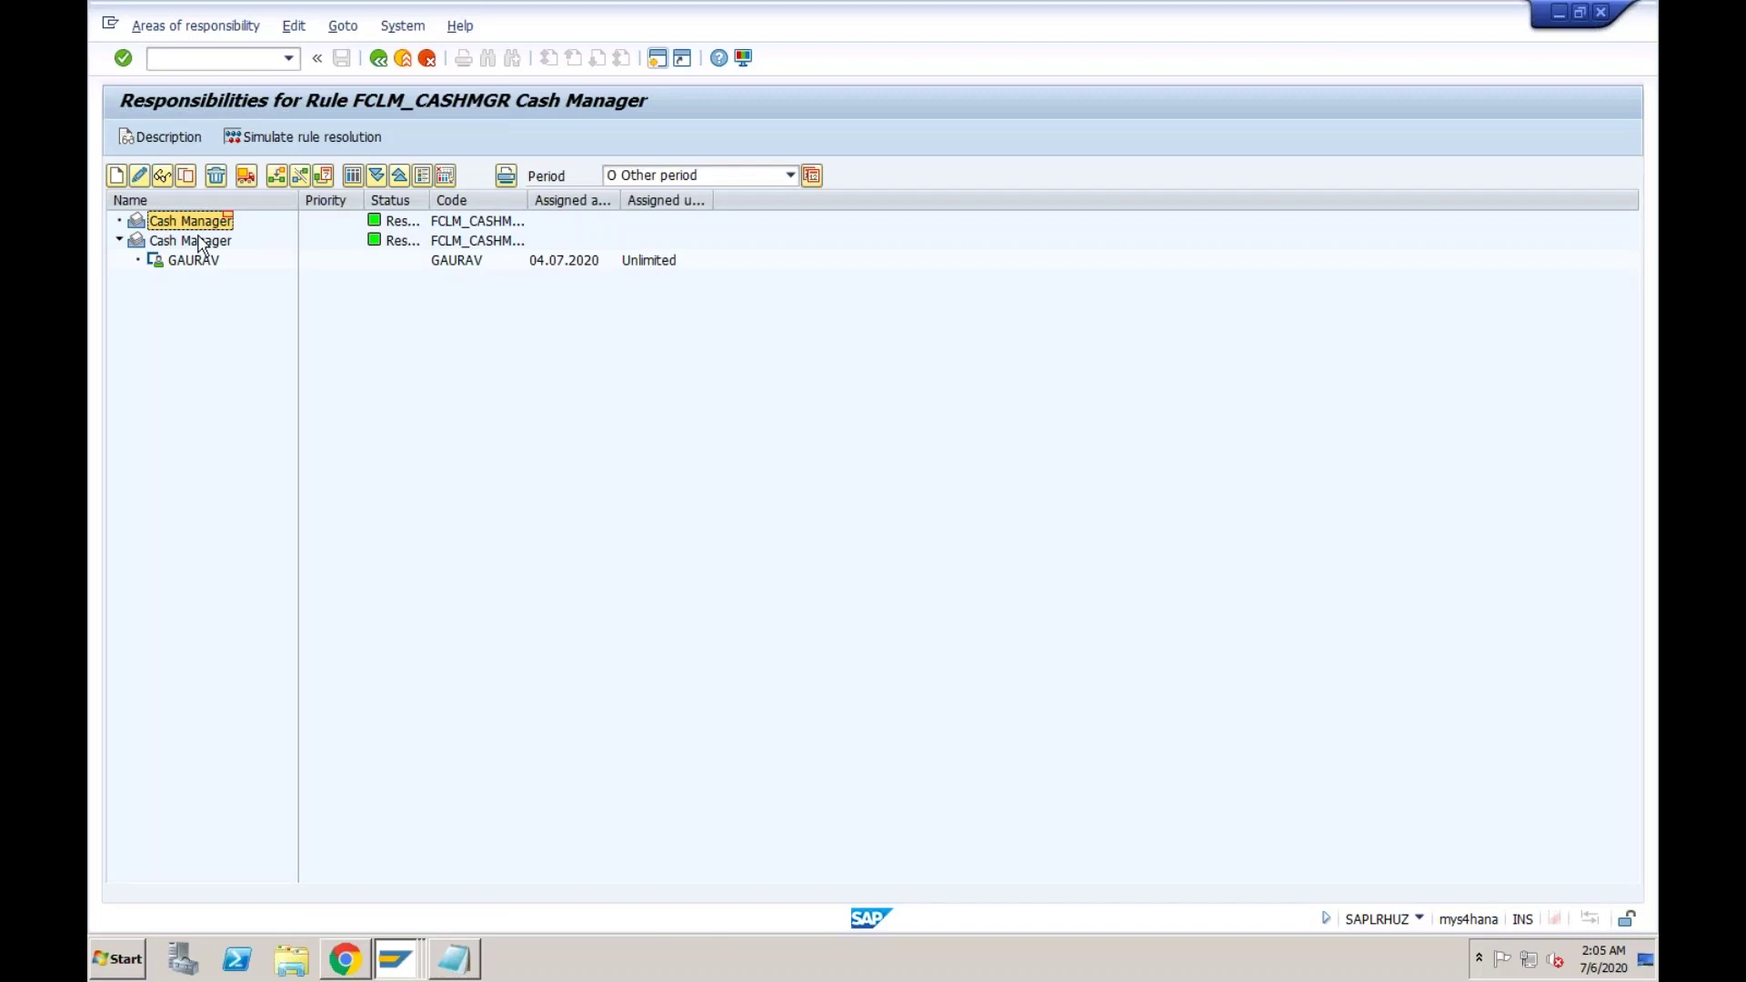
left_click(199, 244)
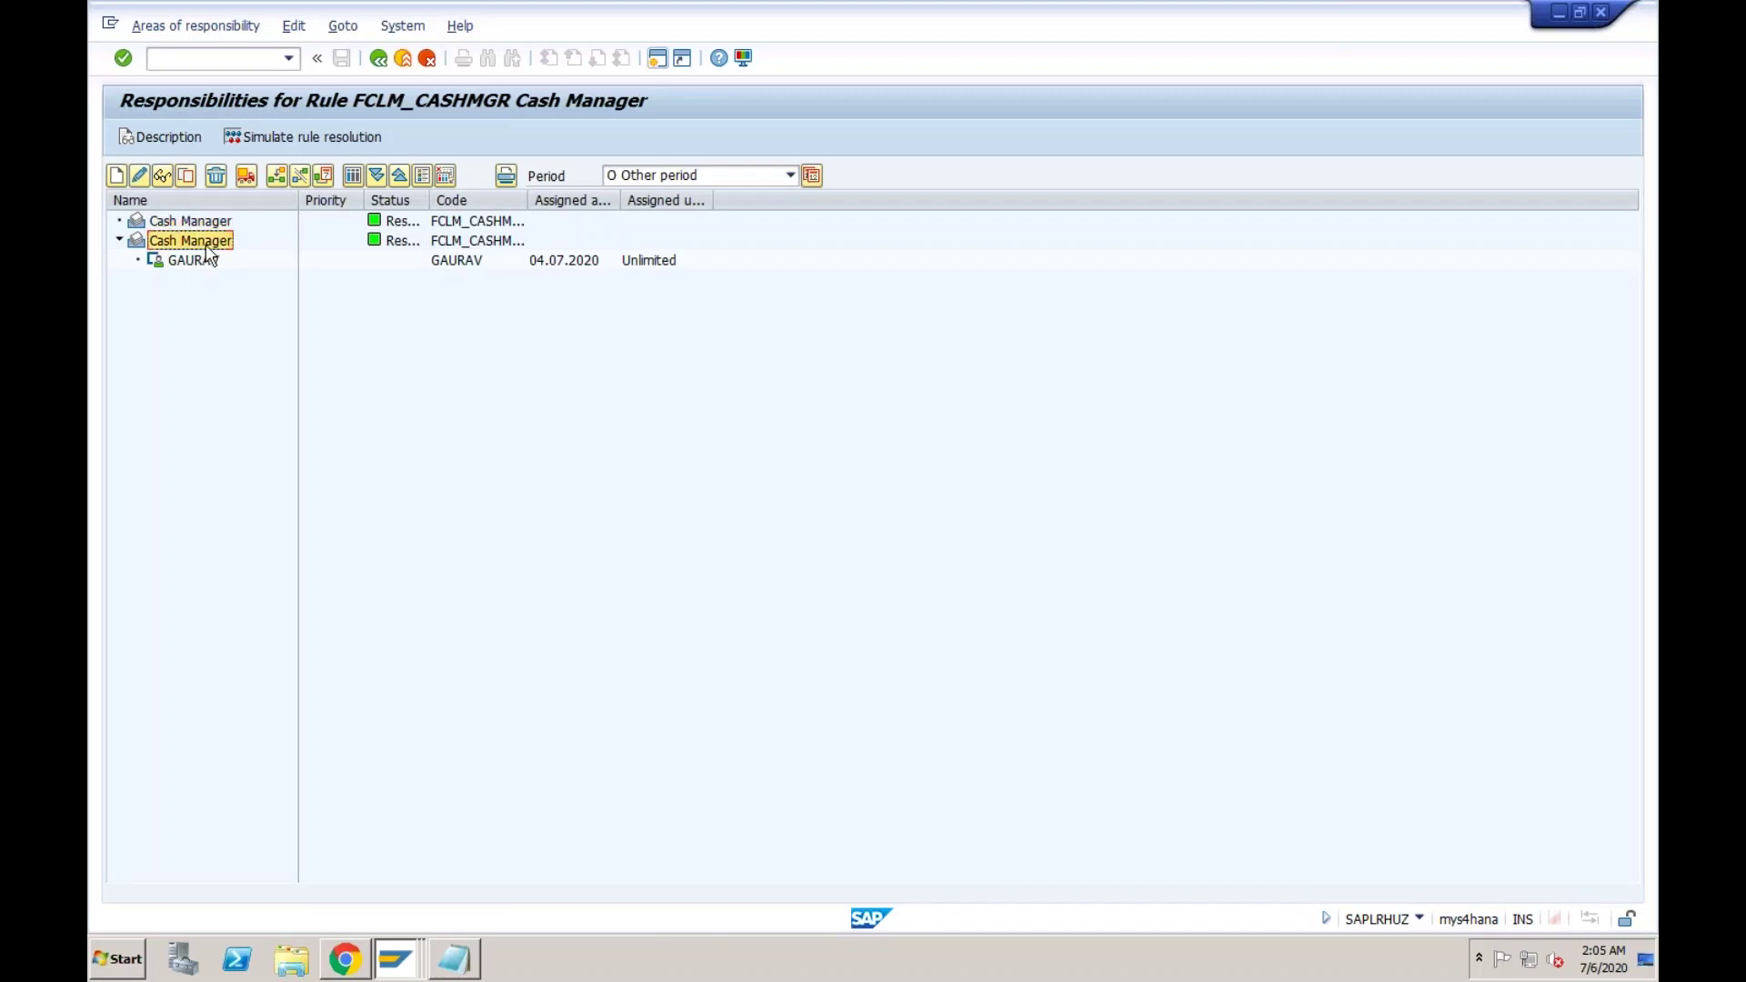
left_click(139, 175)
left_click(304, 439)
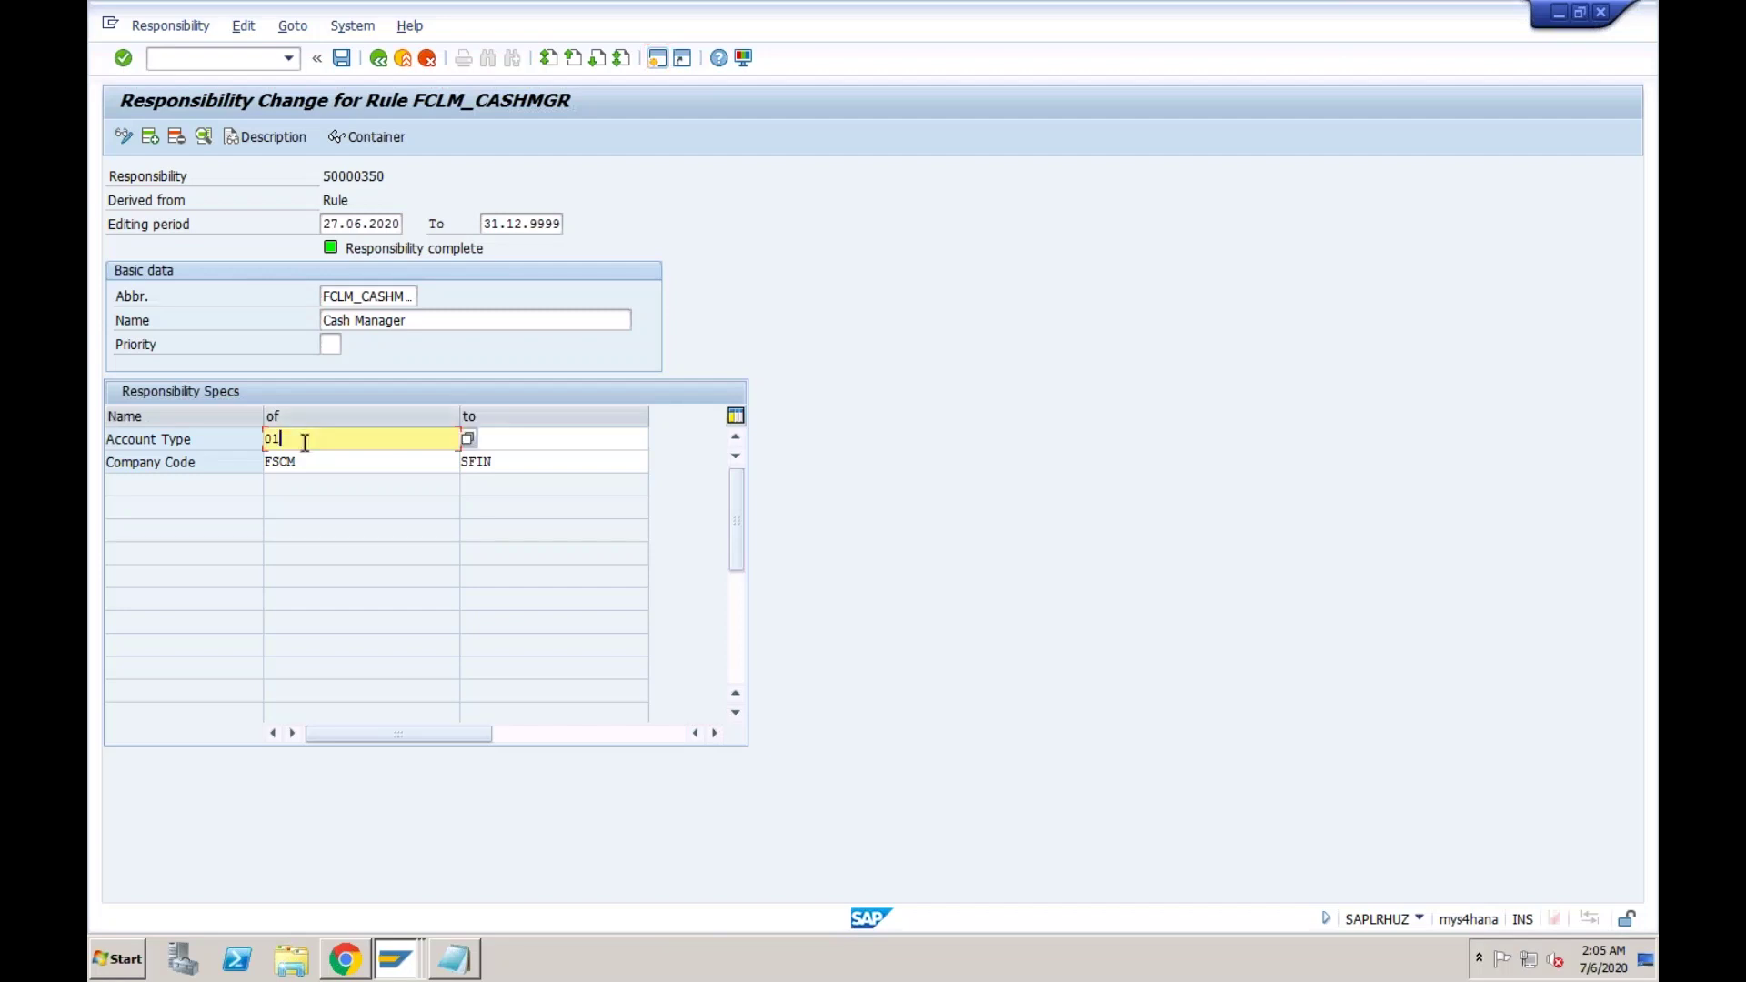
left_click(493, 439)
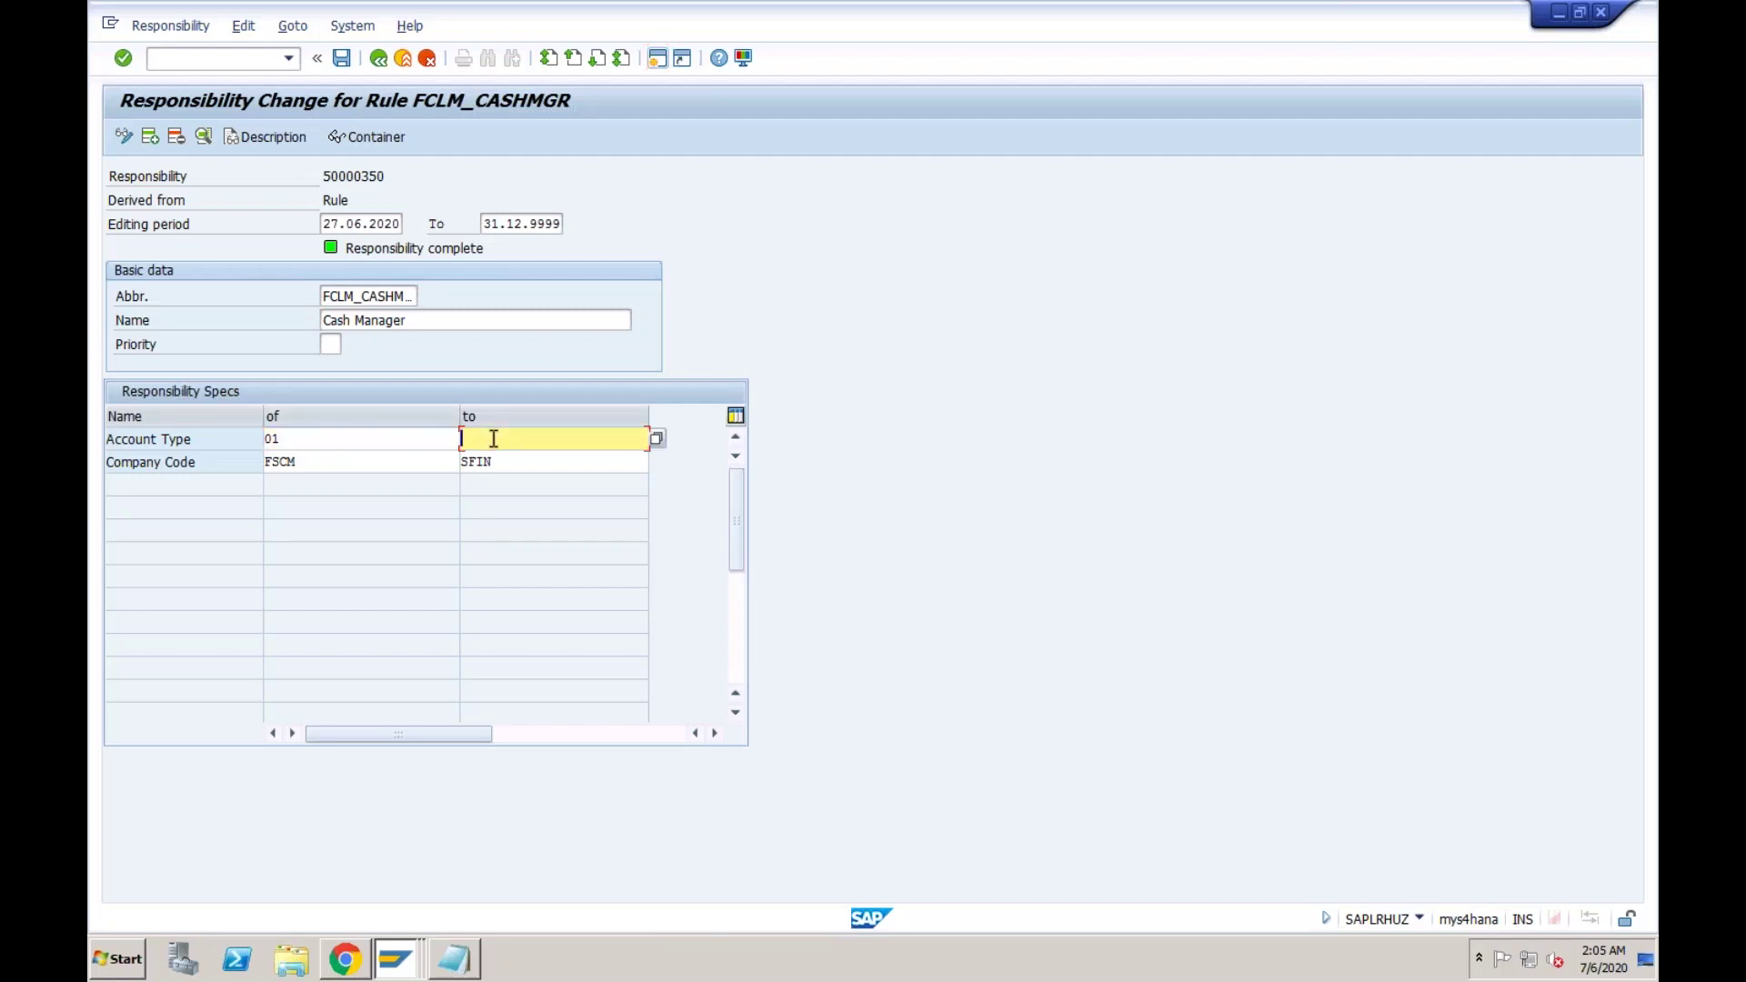
left_click(377, 60)
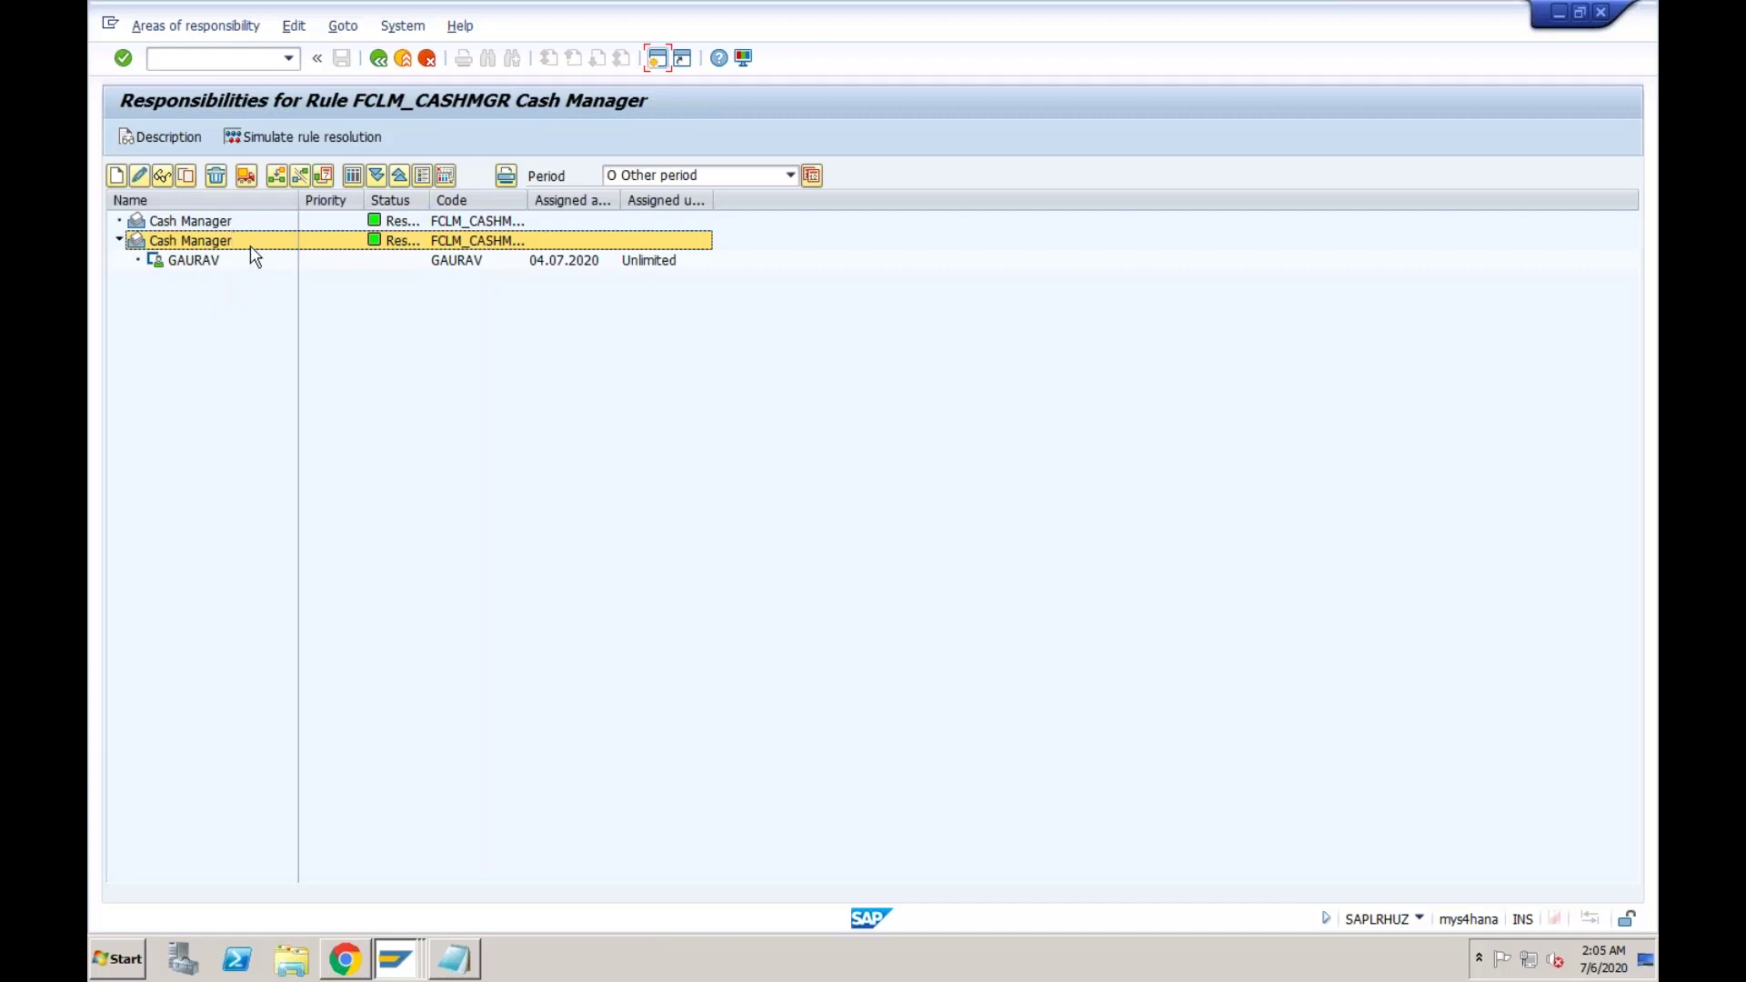
- Recheck that the Cash Manager Account Type 01 has no upper limit, then leave
left_click(137, 175)
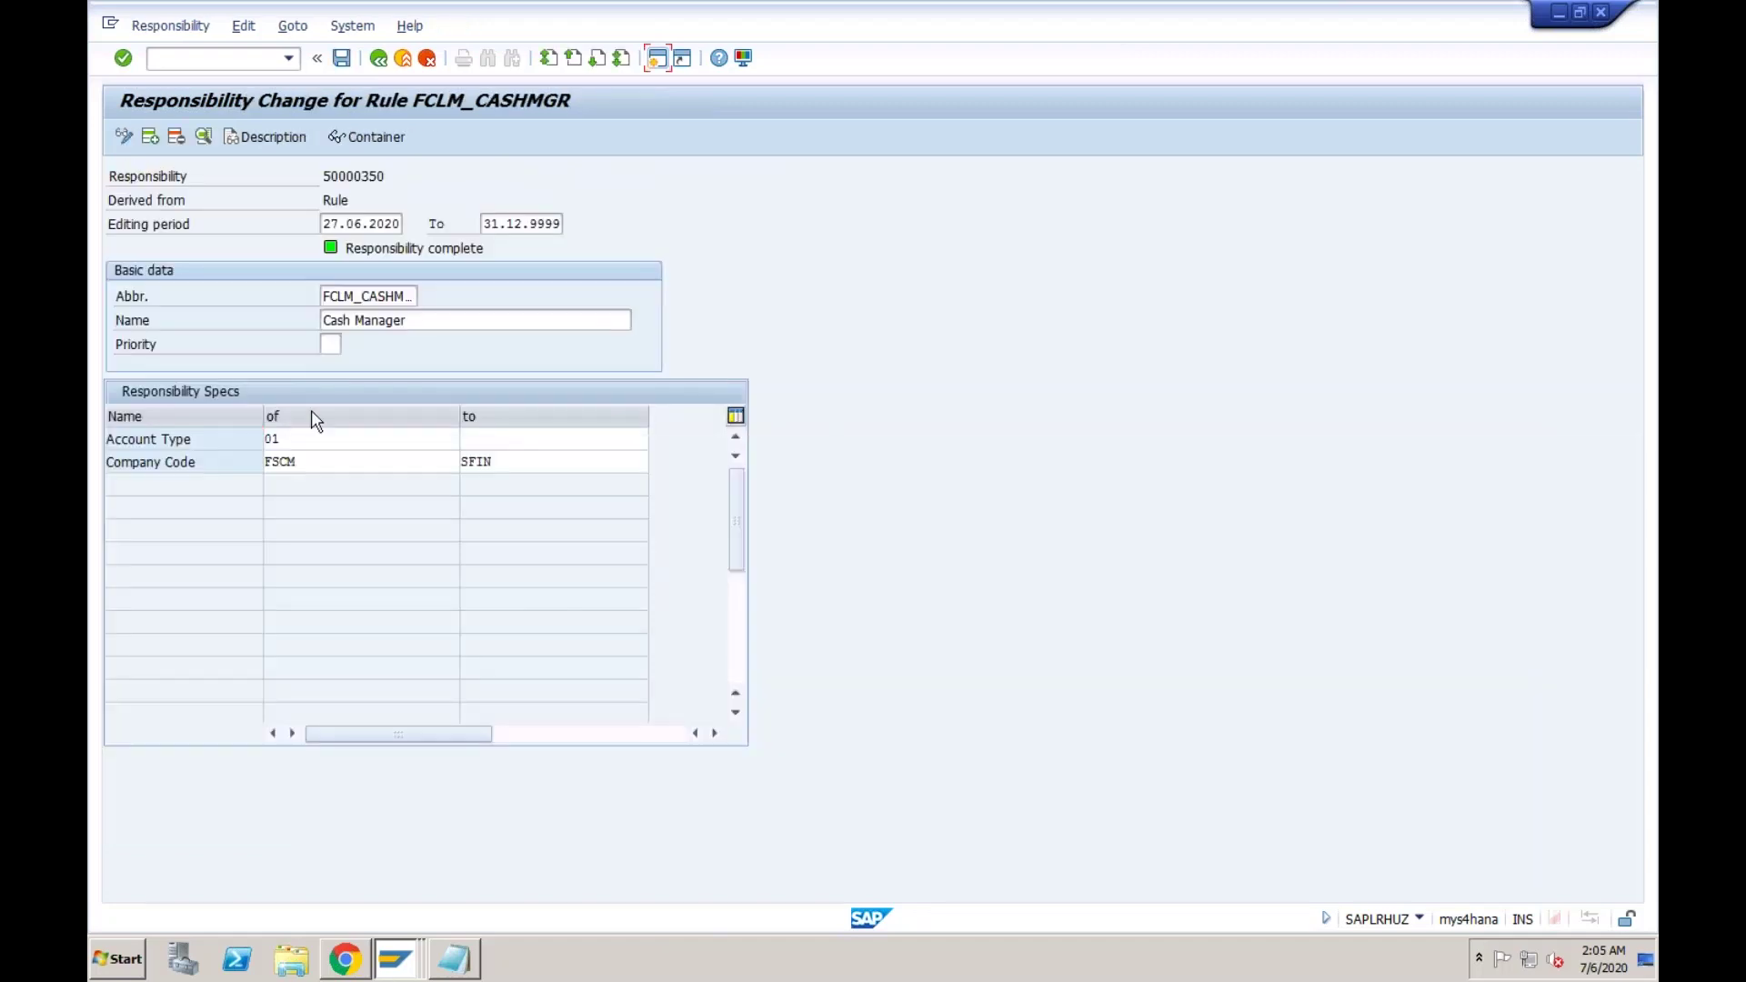
left_click(521, 446)
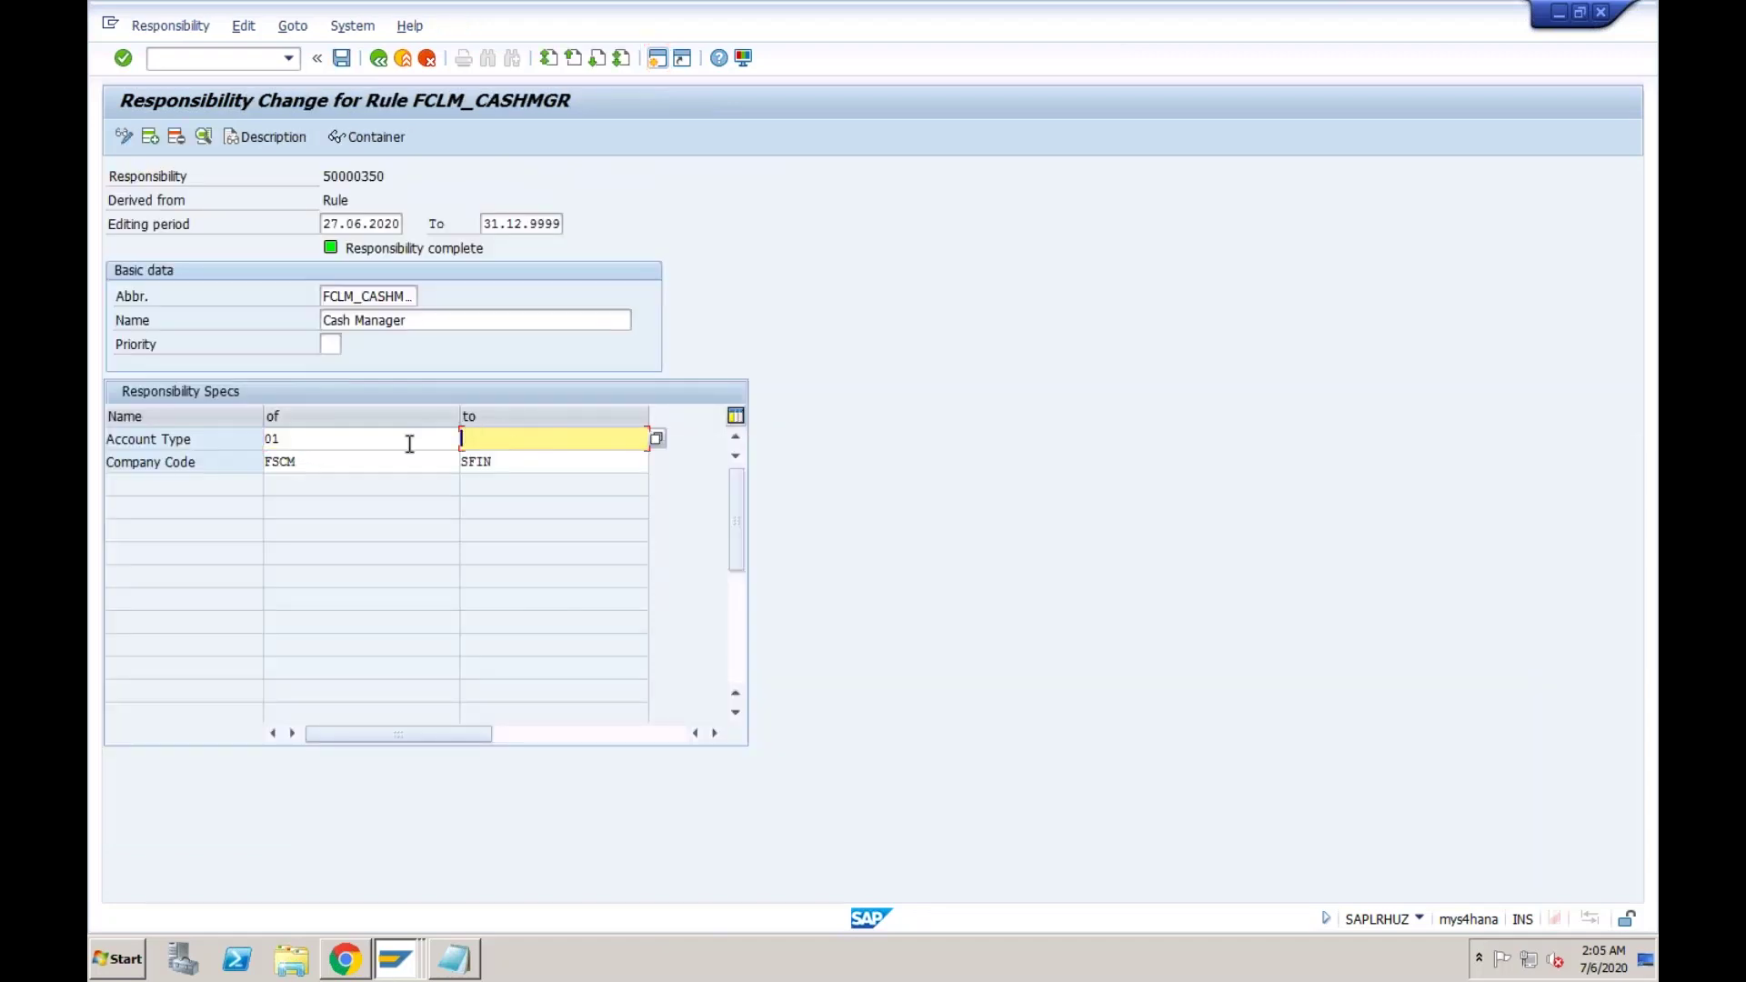
left_click(409, 444)
left_click(521, 444)
left_click(411, 443)
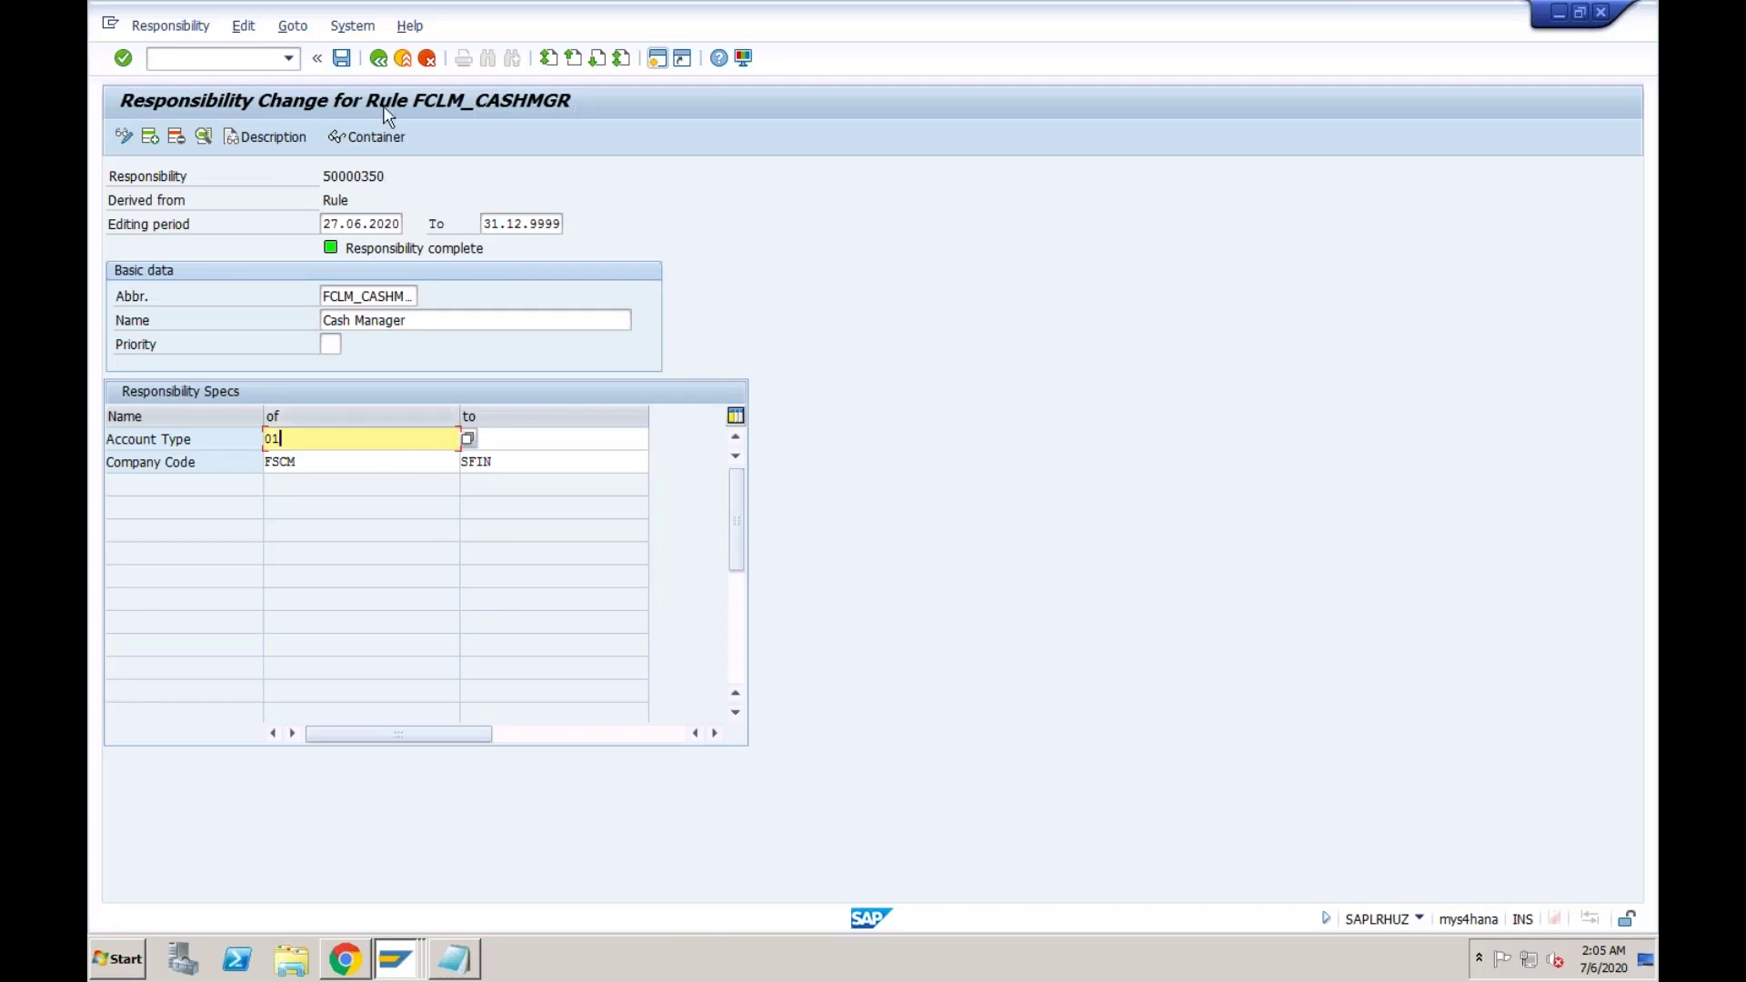
left_click(379, 58)
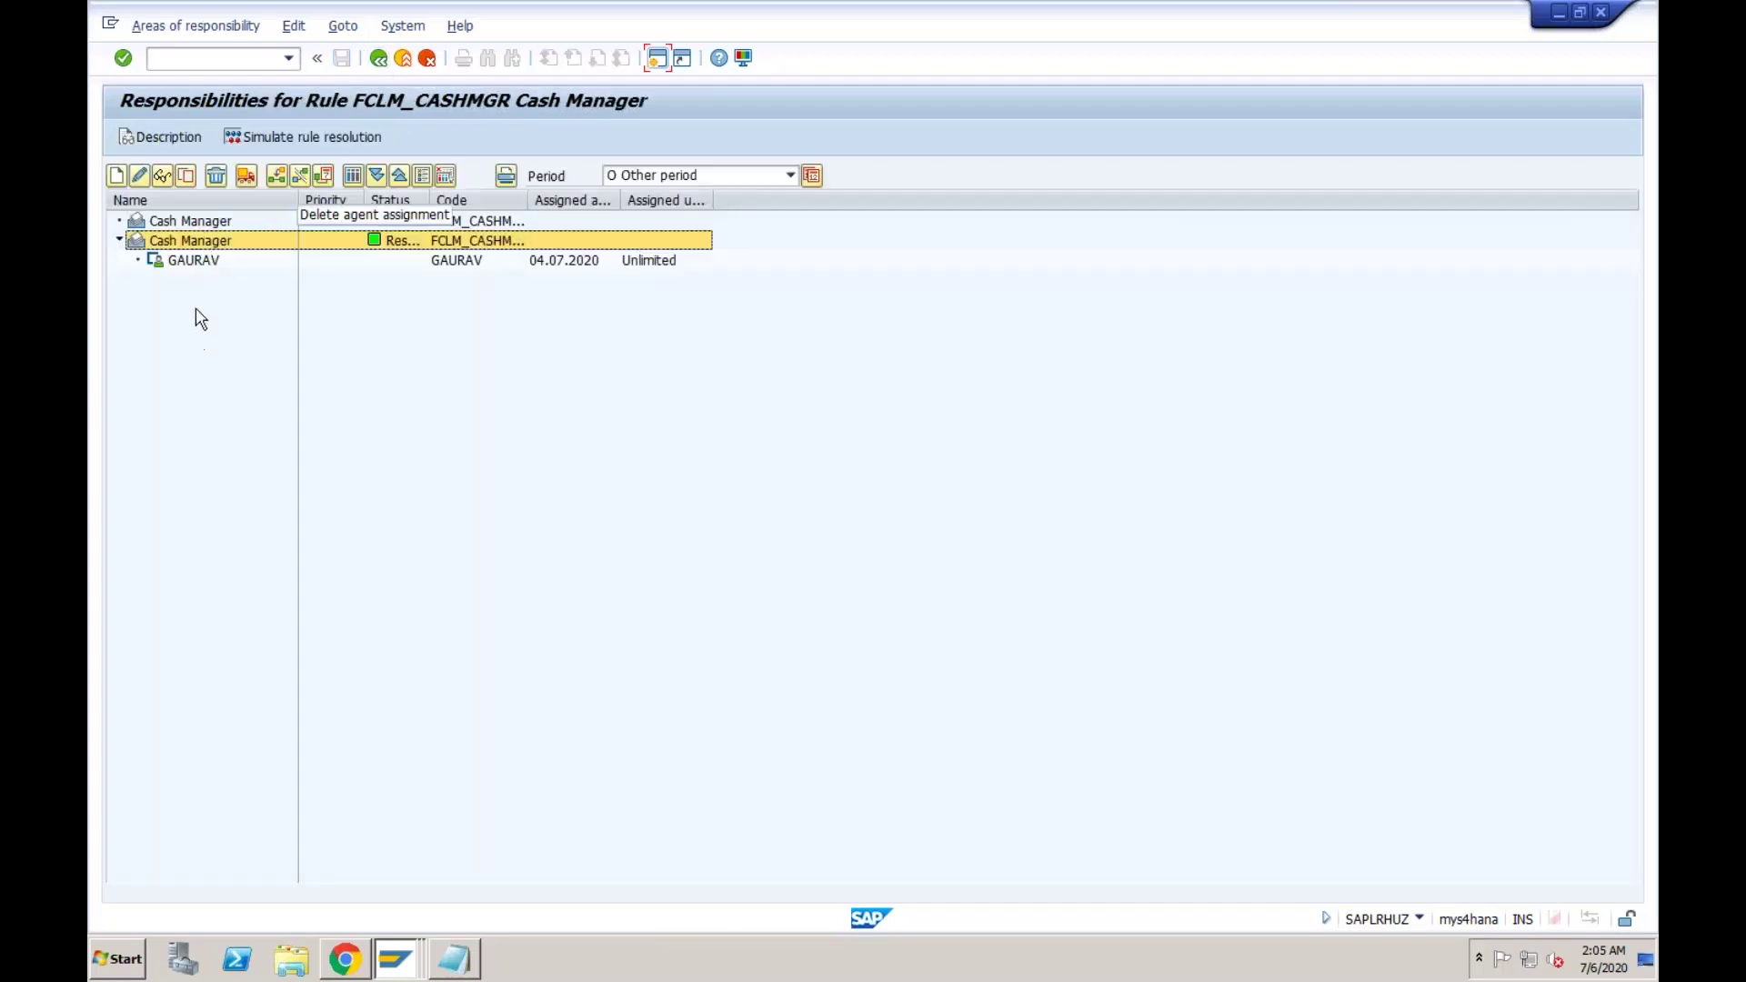
- Check the user assigned to Cash Manager, then reopen the responsibilities for rule 74300006
left_click(213, 262)
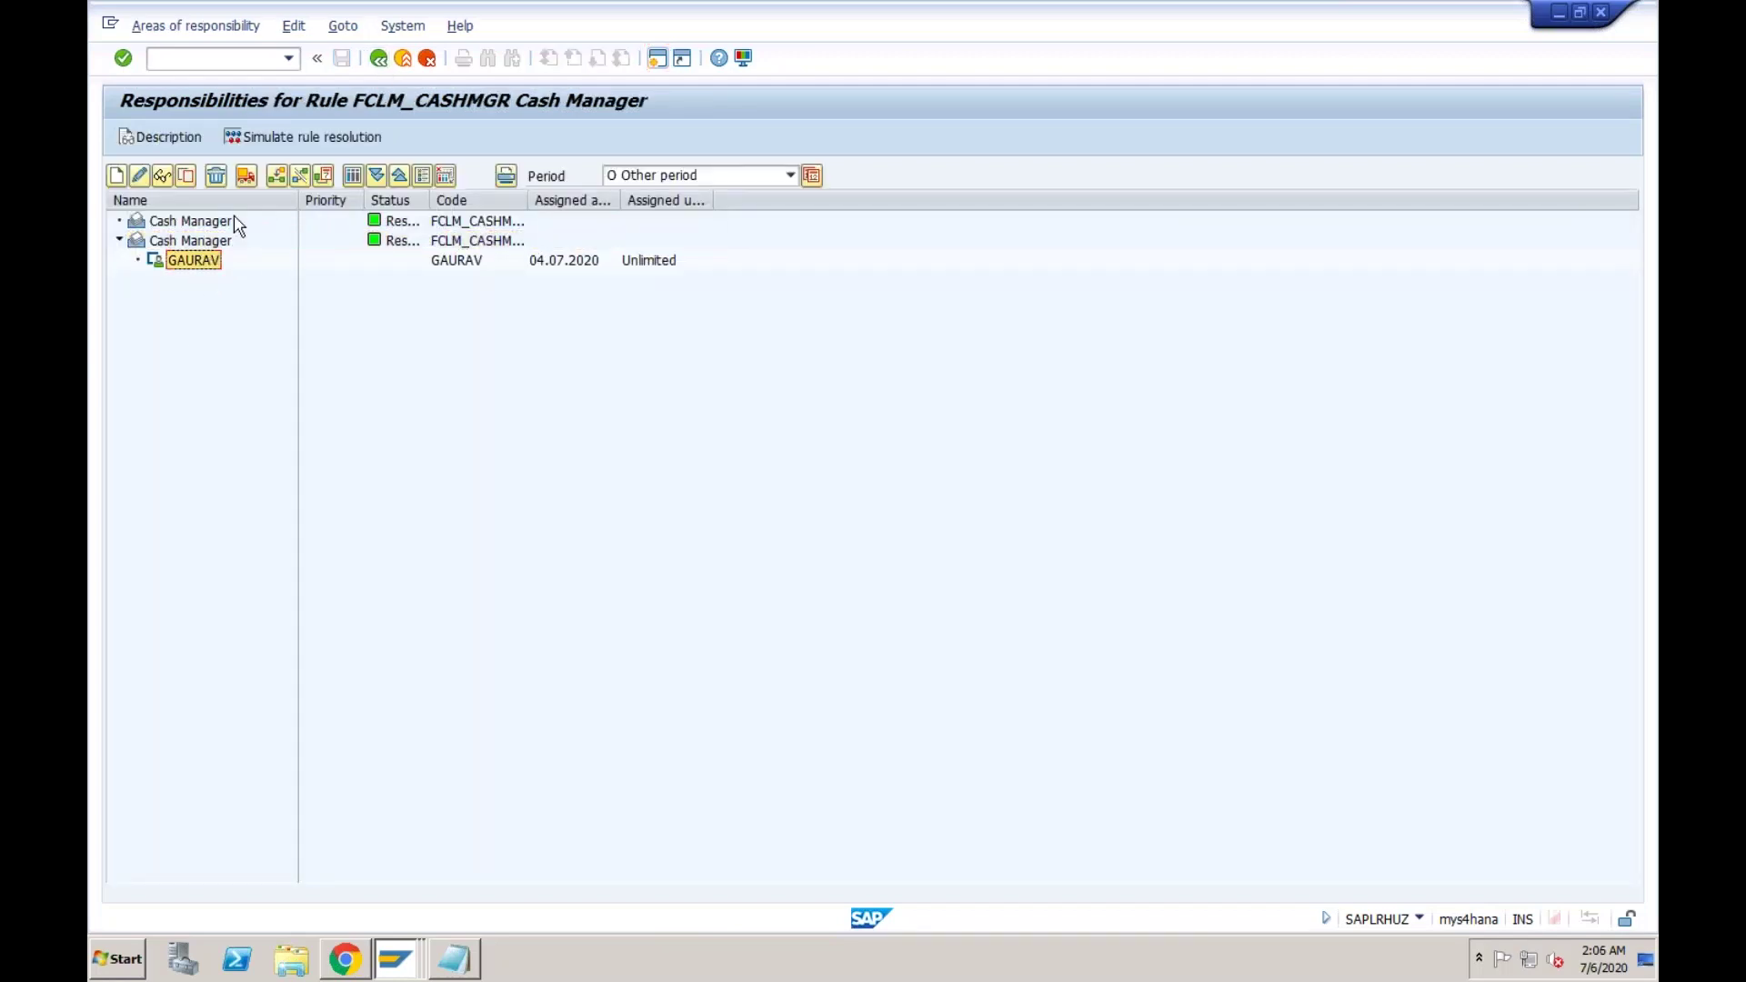
left_click(378, 59)
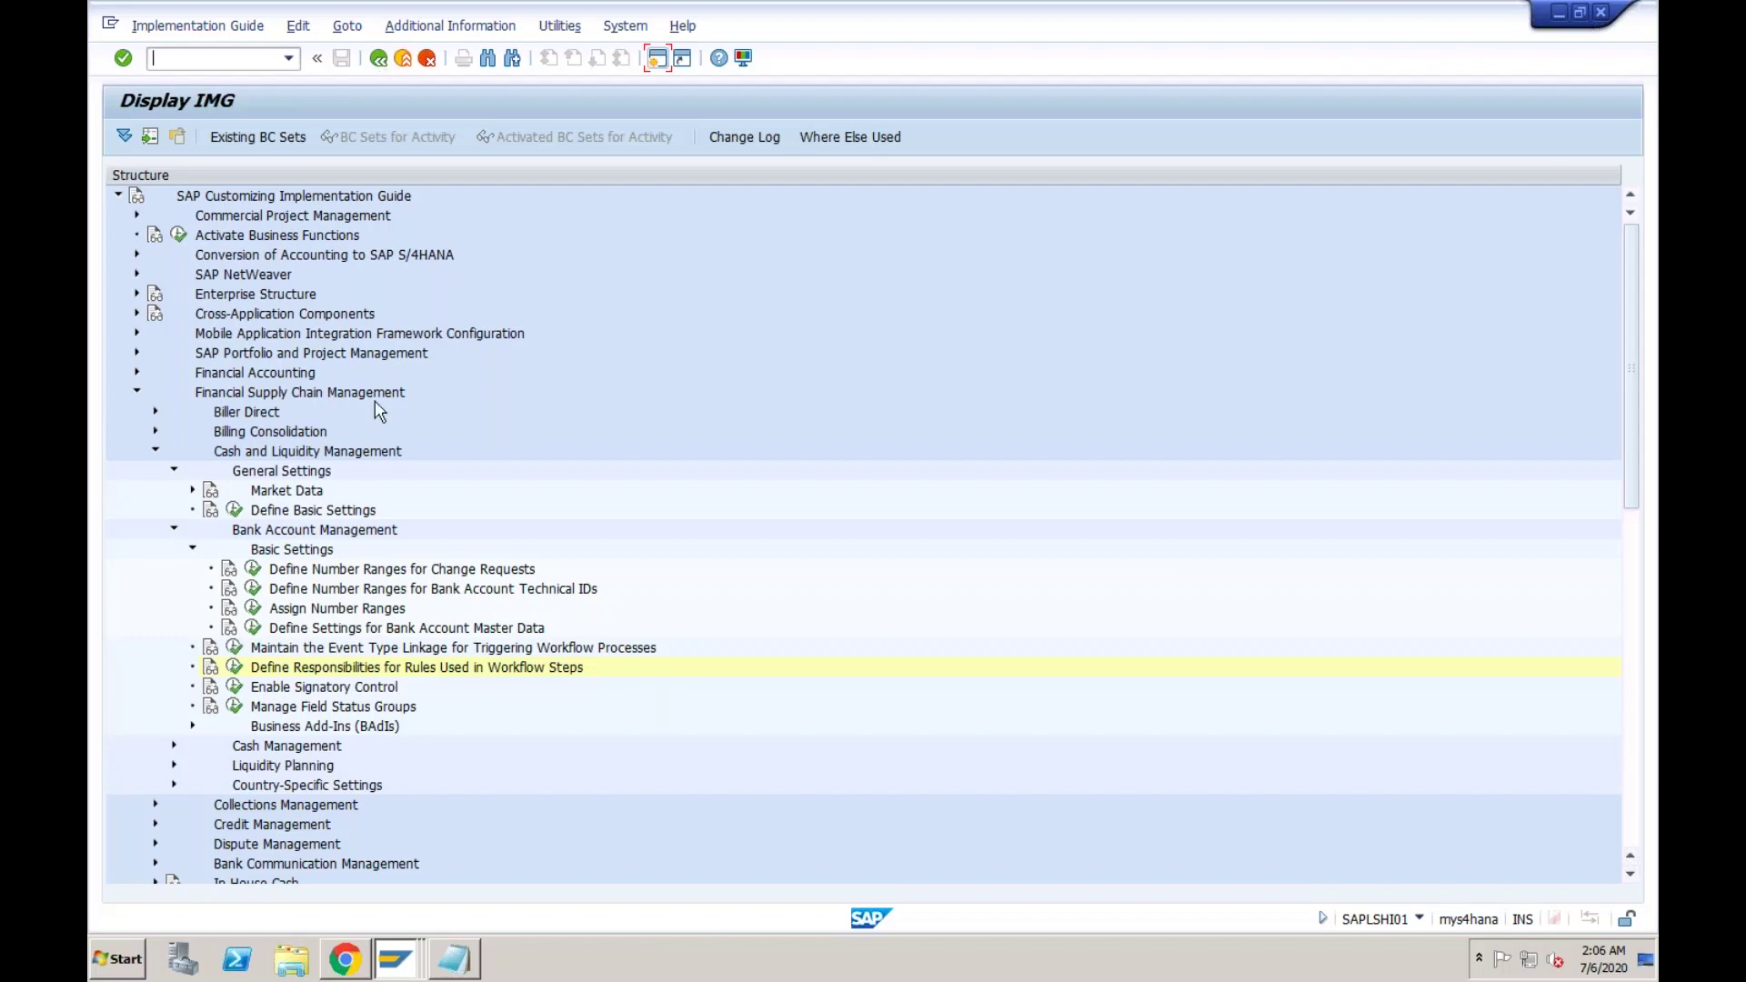
left_click(234, 667)
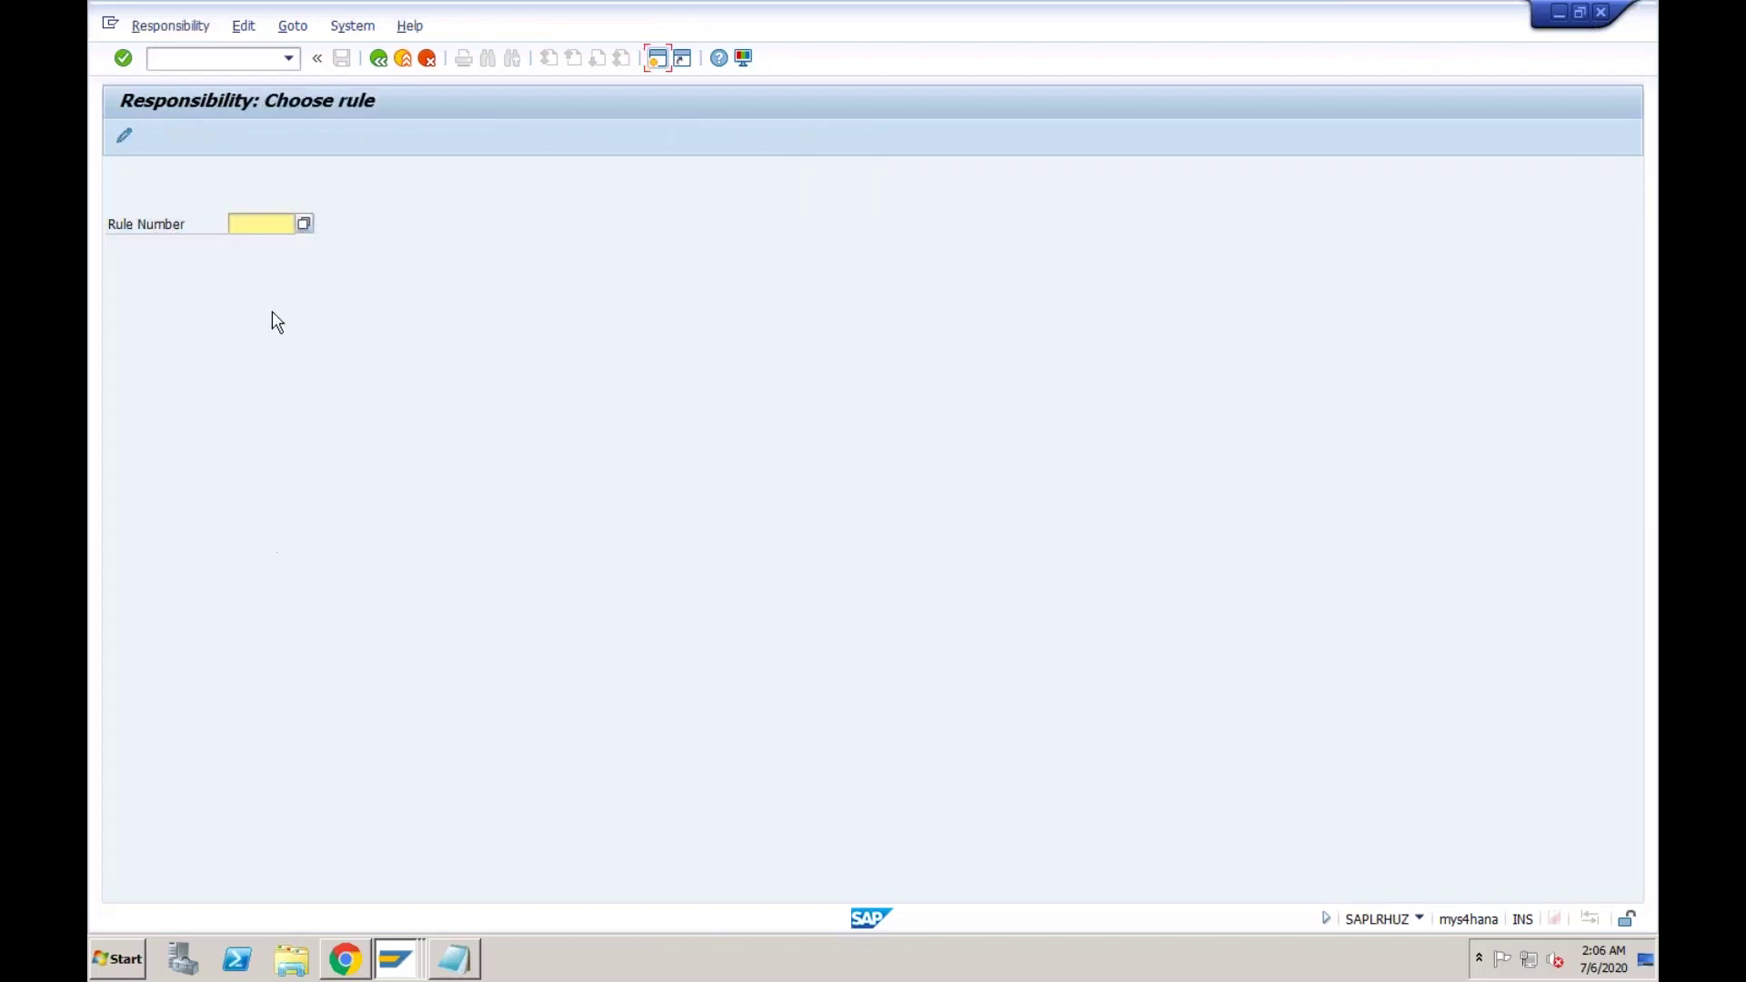
left_click(257, 227)
left_click(251, 246)
left_click(125, 135)
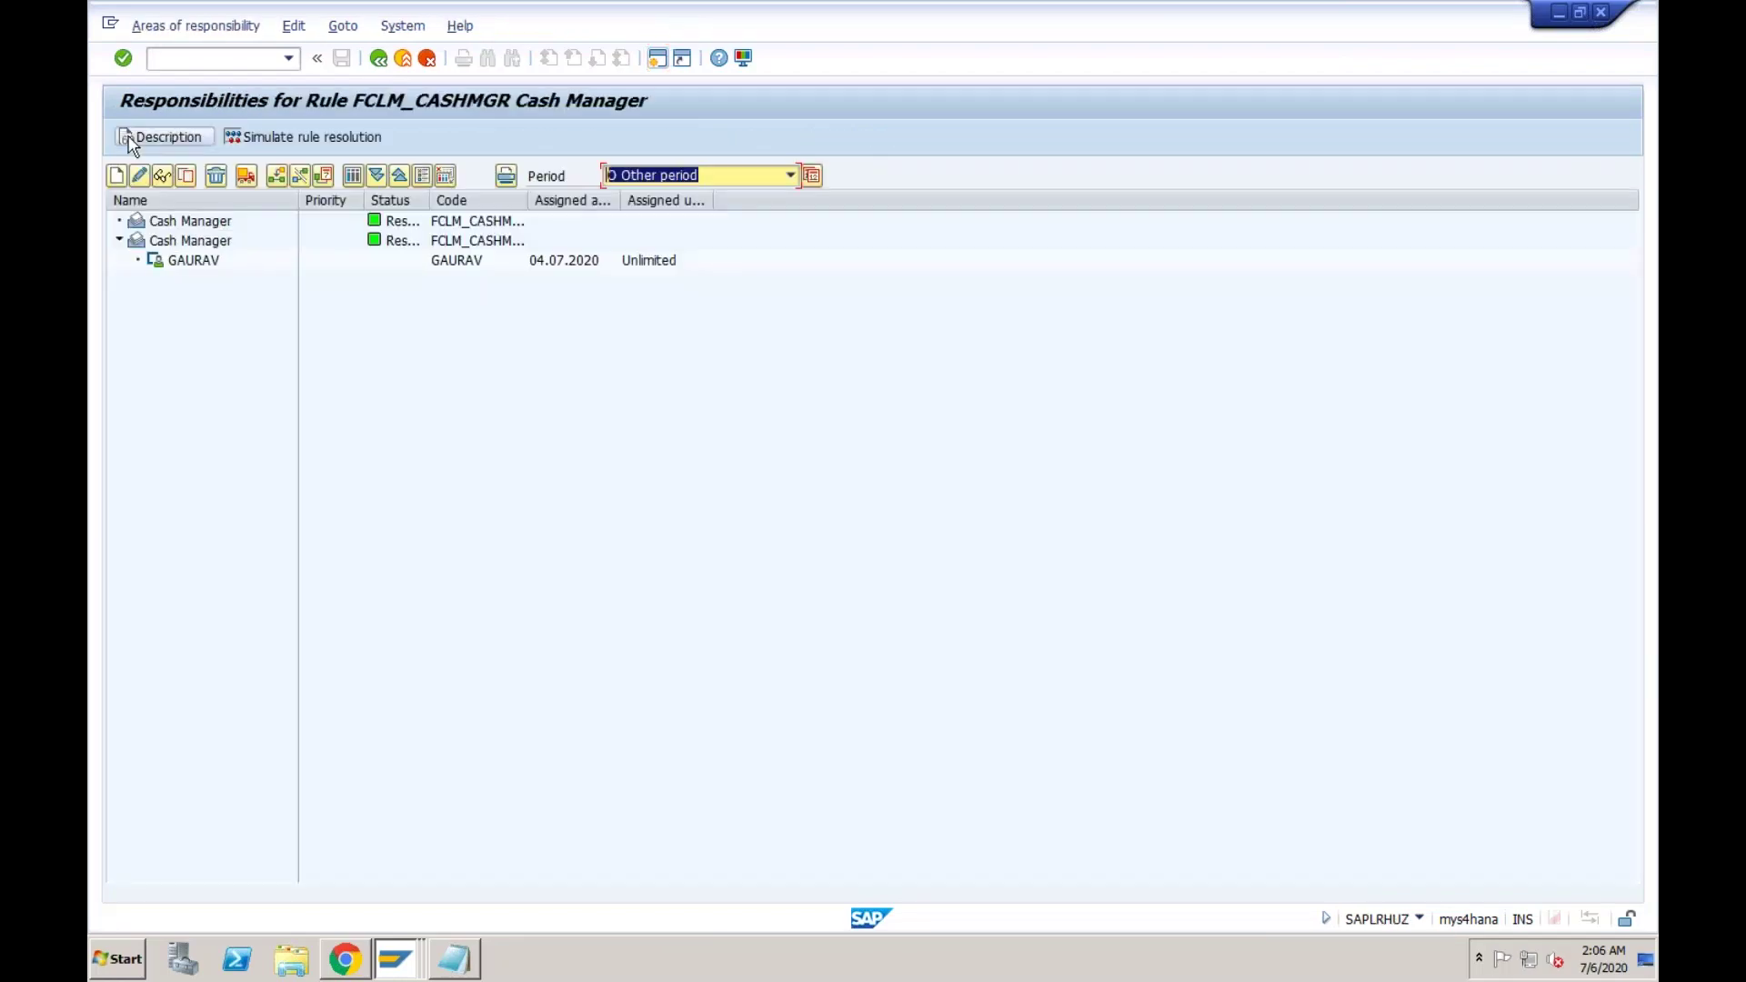
- Review both Cash Manager responsibilities and their assigned user, then return to the IMG tree
left_click(169, 242)
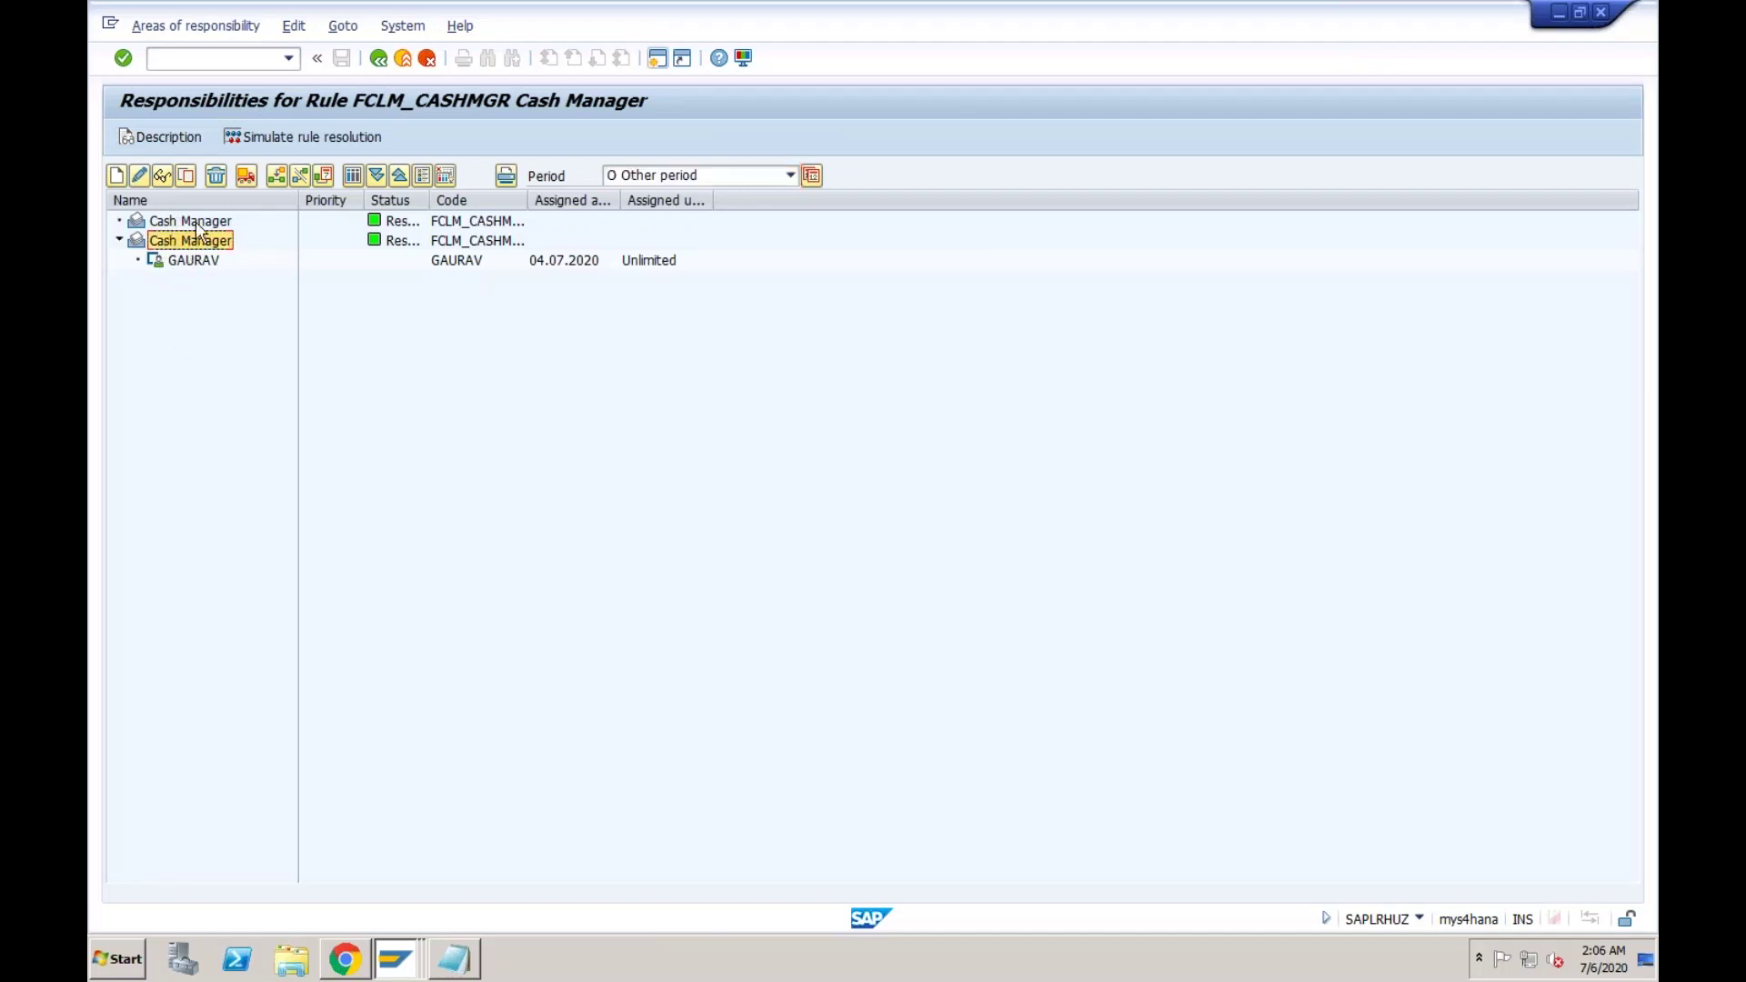
left_click(196, 222)
left_click(186, 242)
left_click(186, 261)
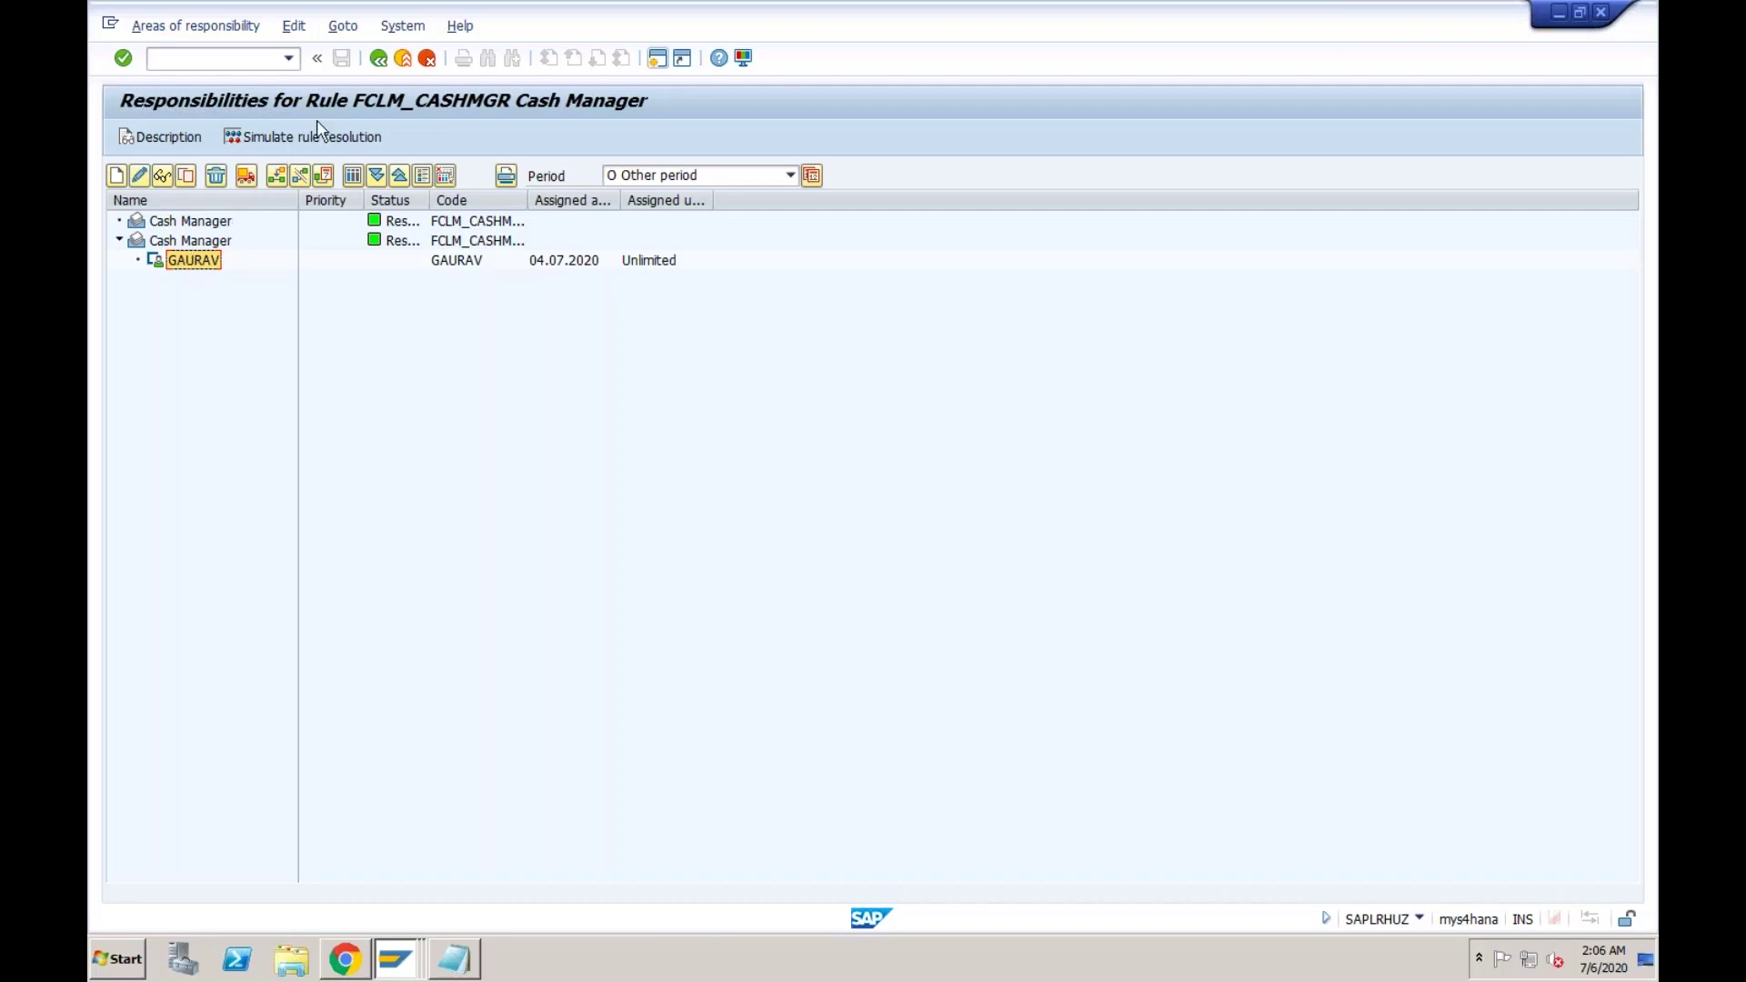
left_click(379, 60)
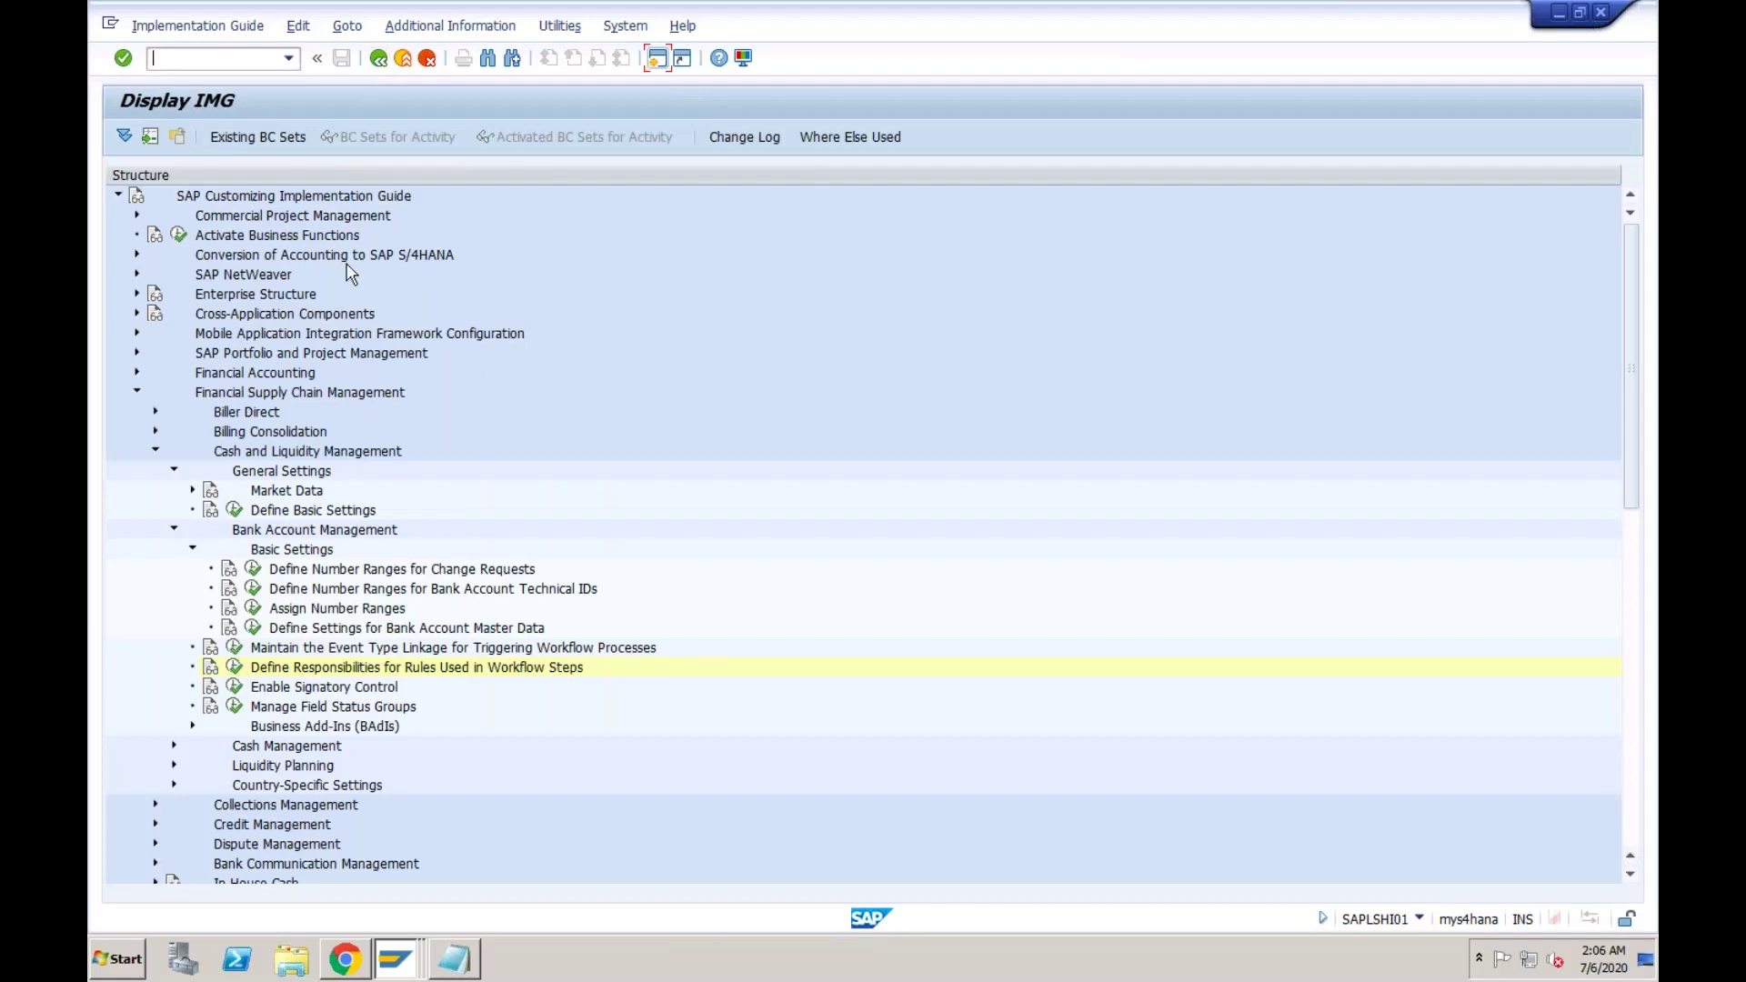
- Collapse Basic Settings and General Settings, re-expand Bank Account Management, and select Enable Signatory Control
left_click(192, 549)
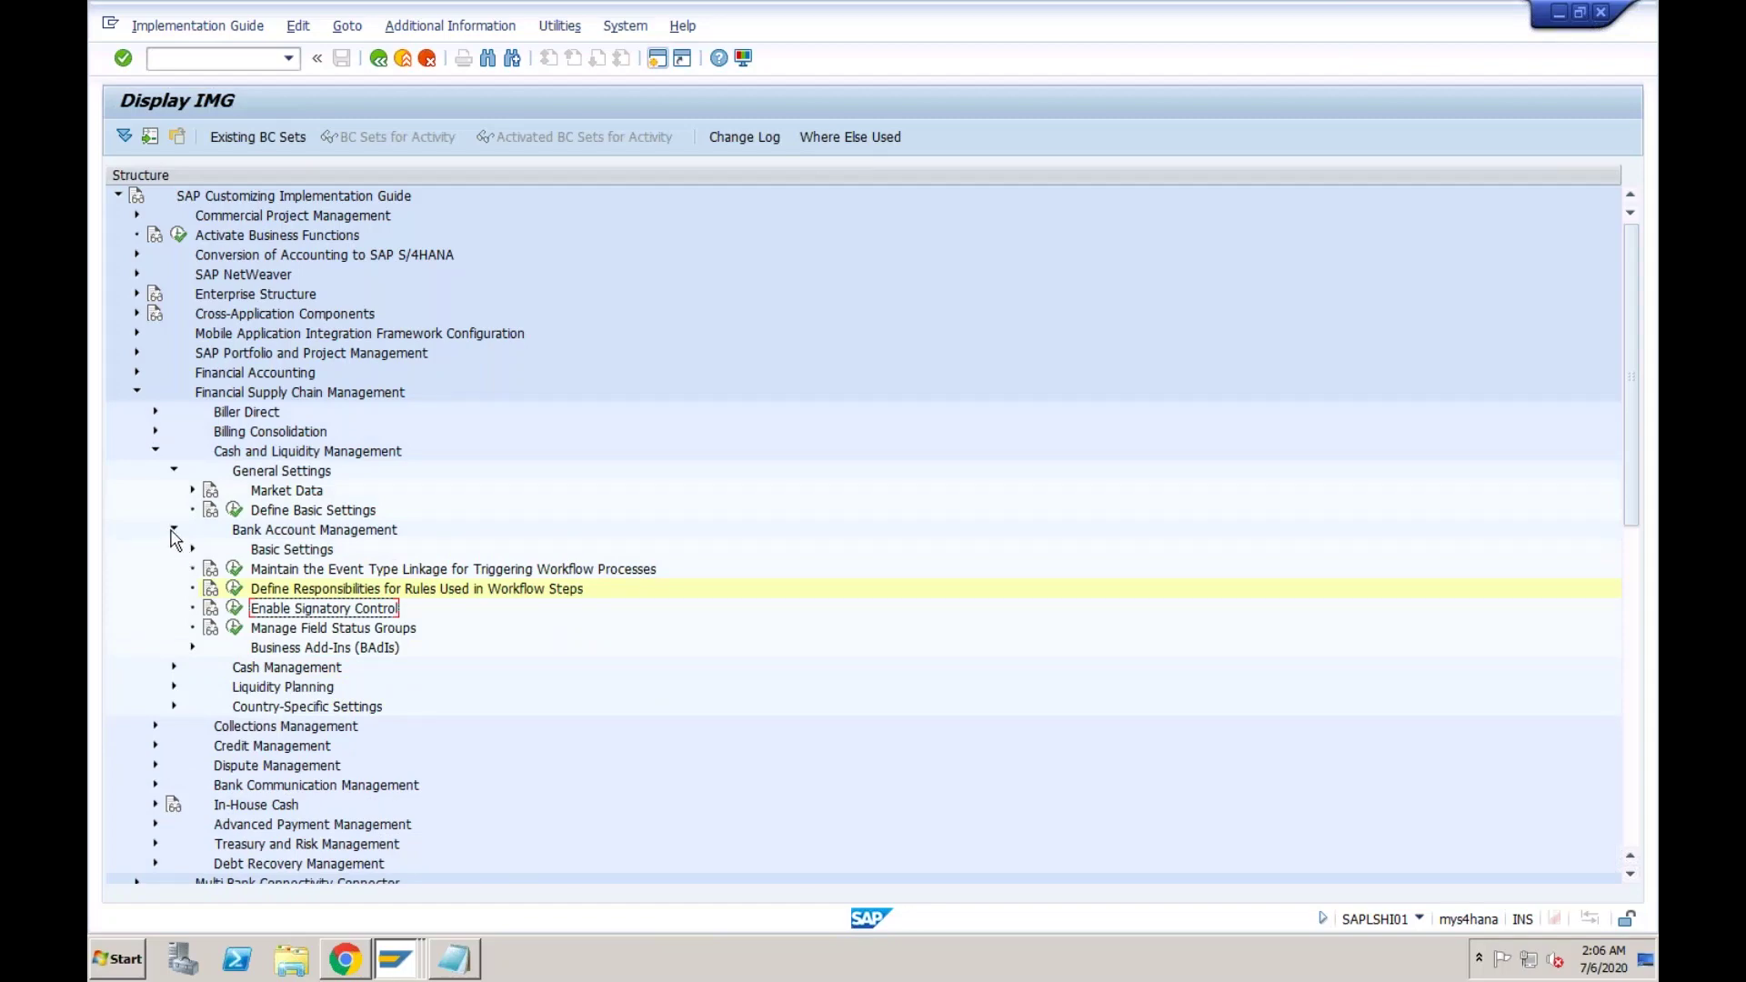
left_click(173, 531)
left_click(174, 471)
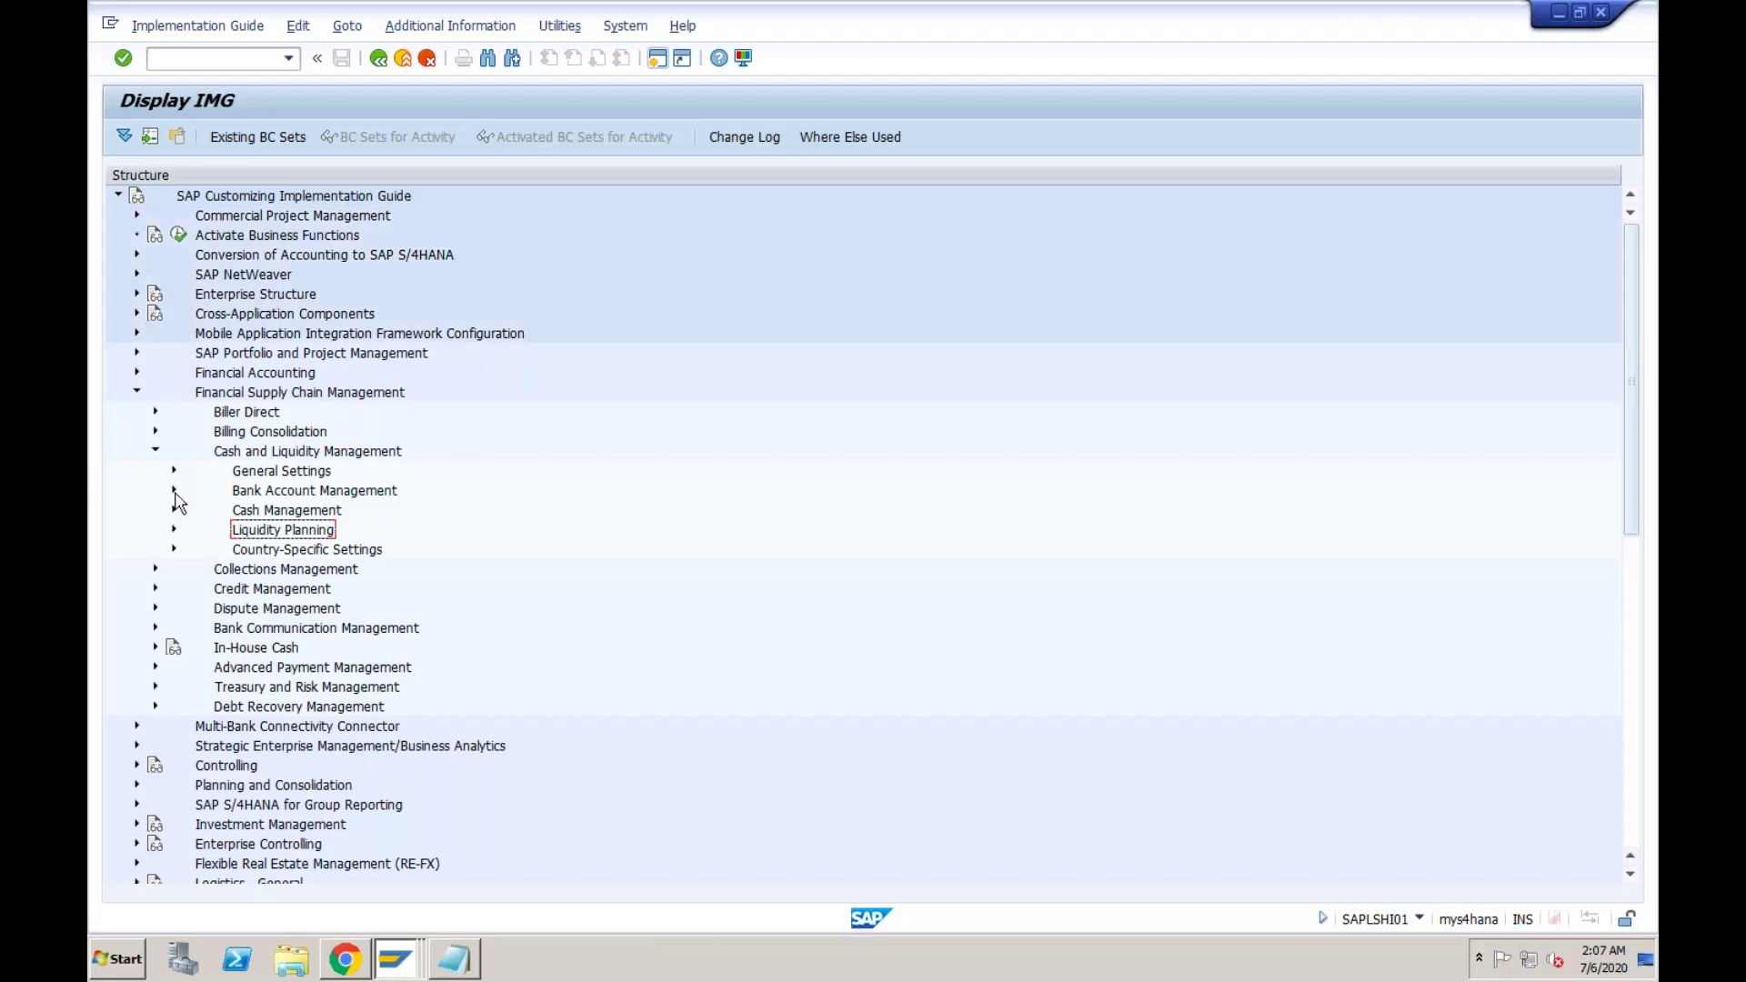
left_click(173, 491)
left_click(301, 570)
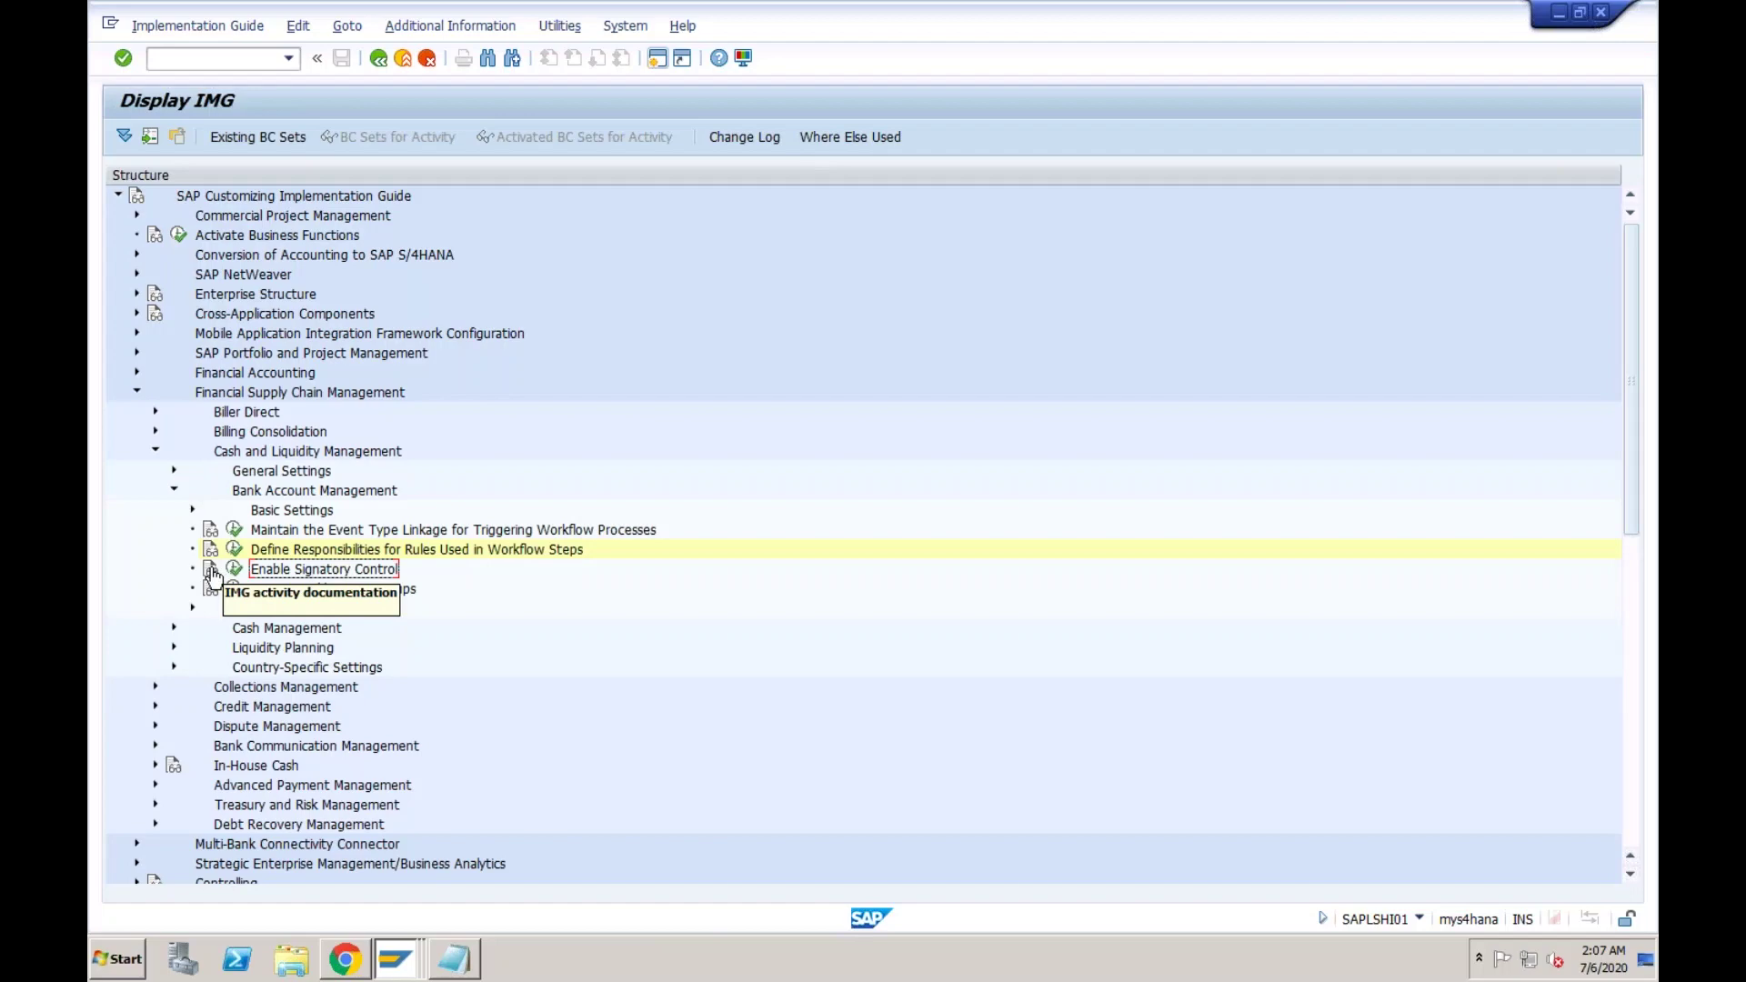
- Read the Enable Signatory Control documentation on assigning function modules, then execute the activity
left_click(211, 571)
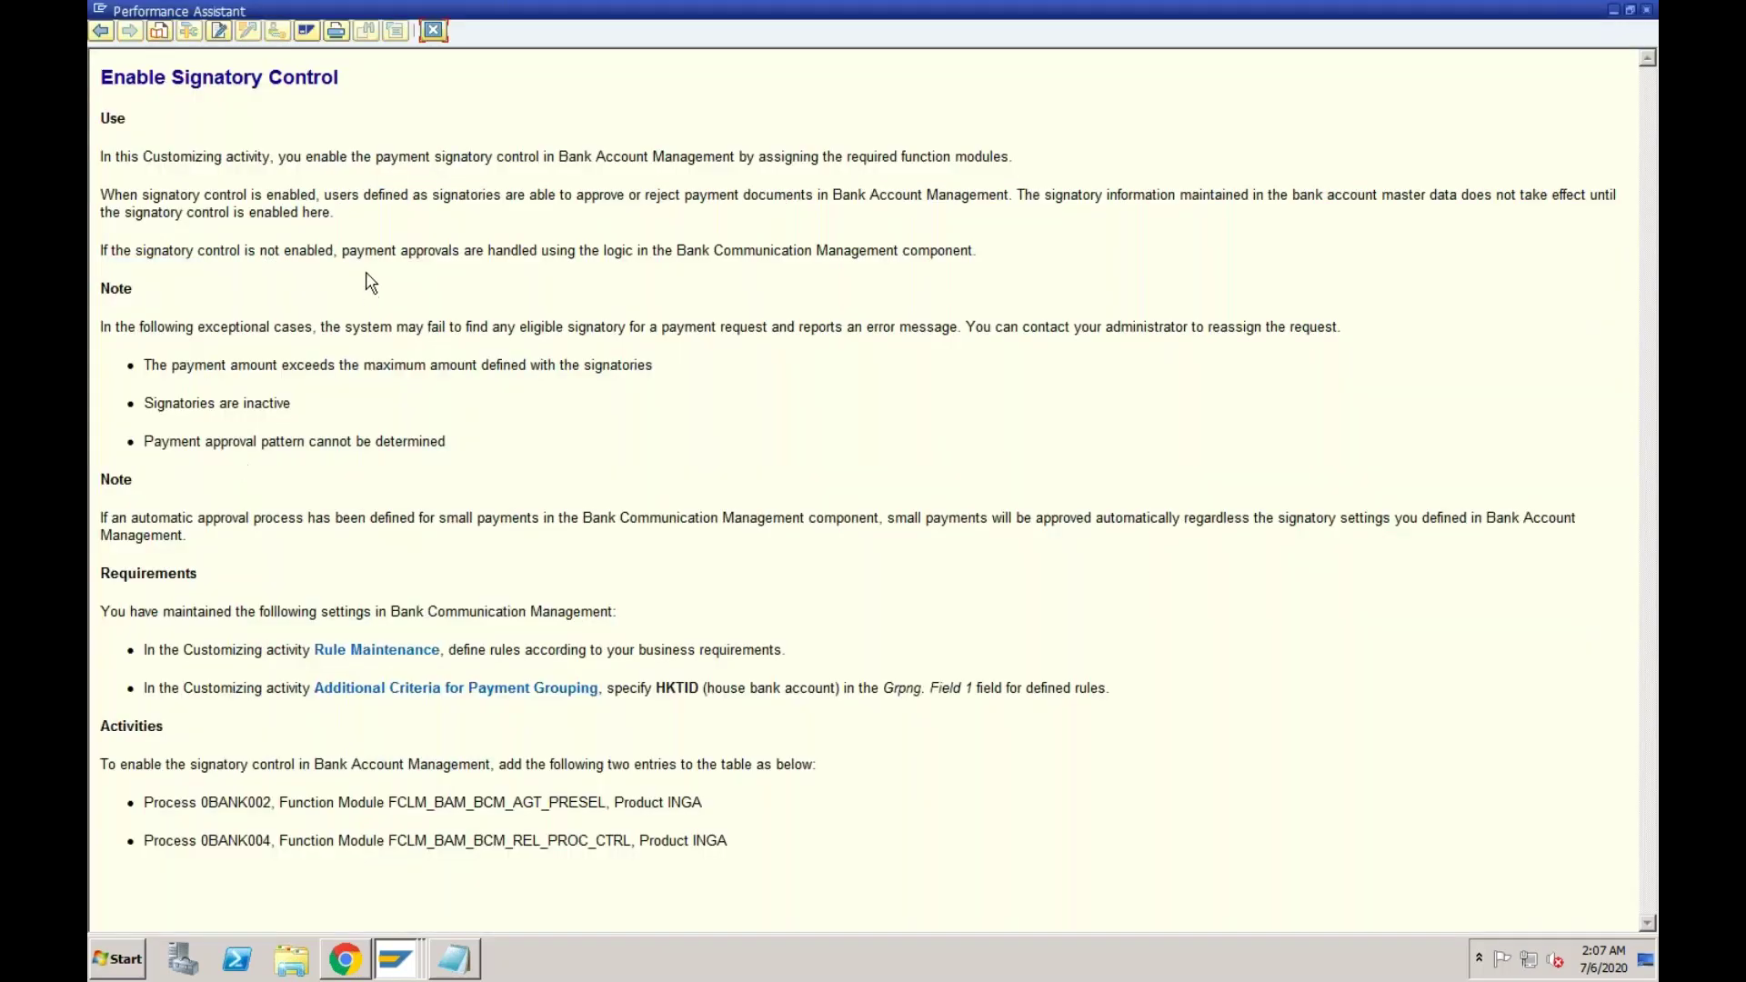
left_click_drag(519, 156, 998, 160)
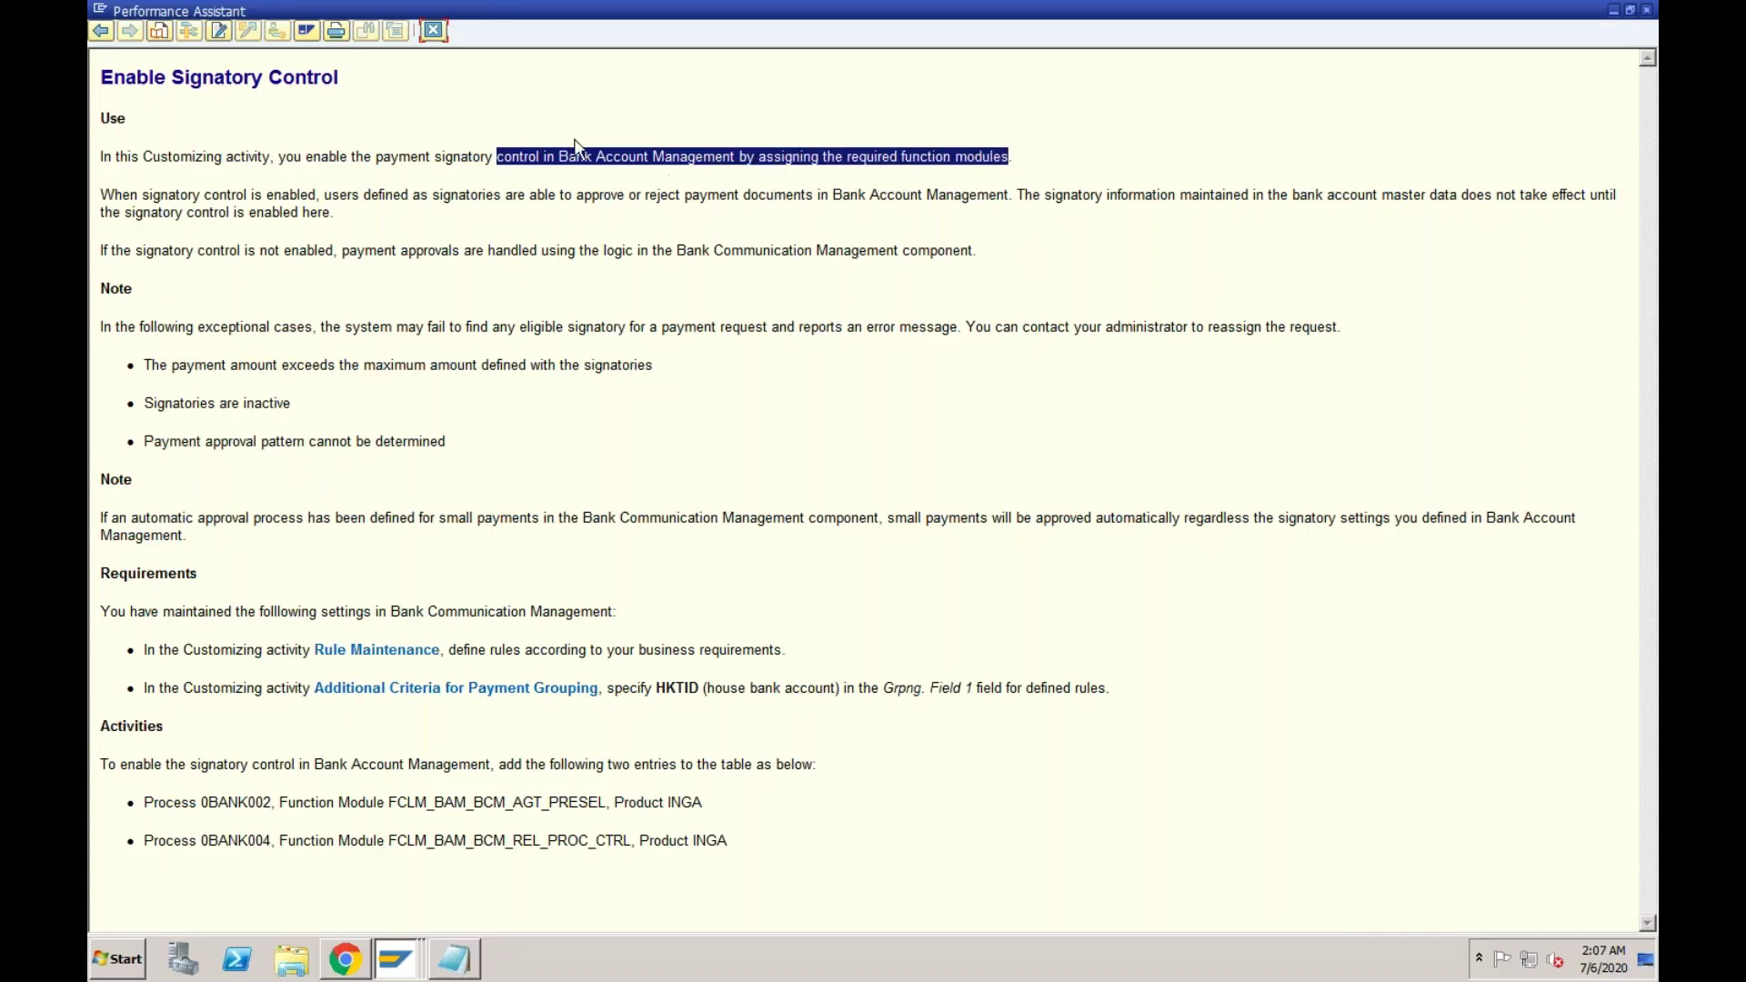
left_click(433, 32)
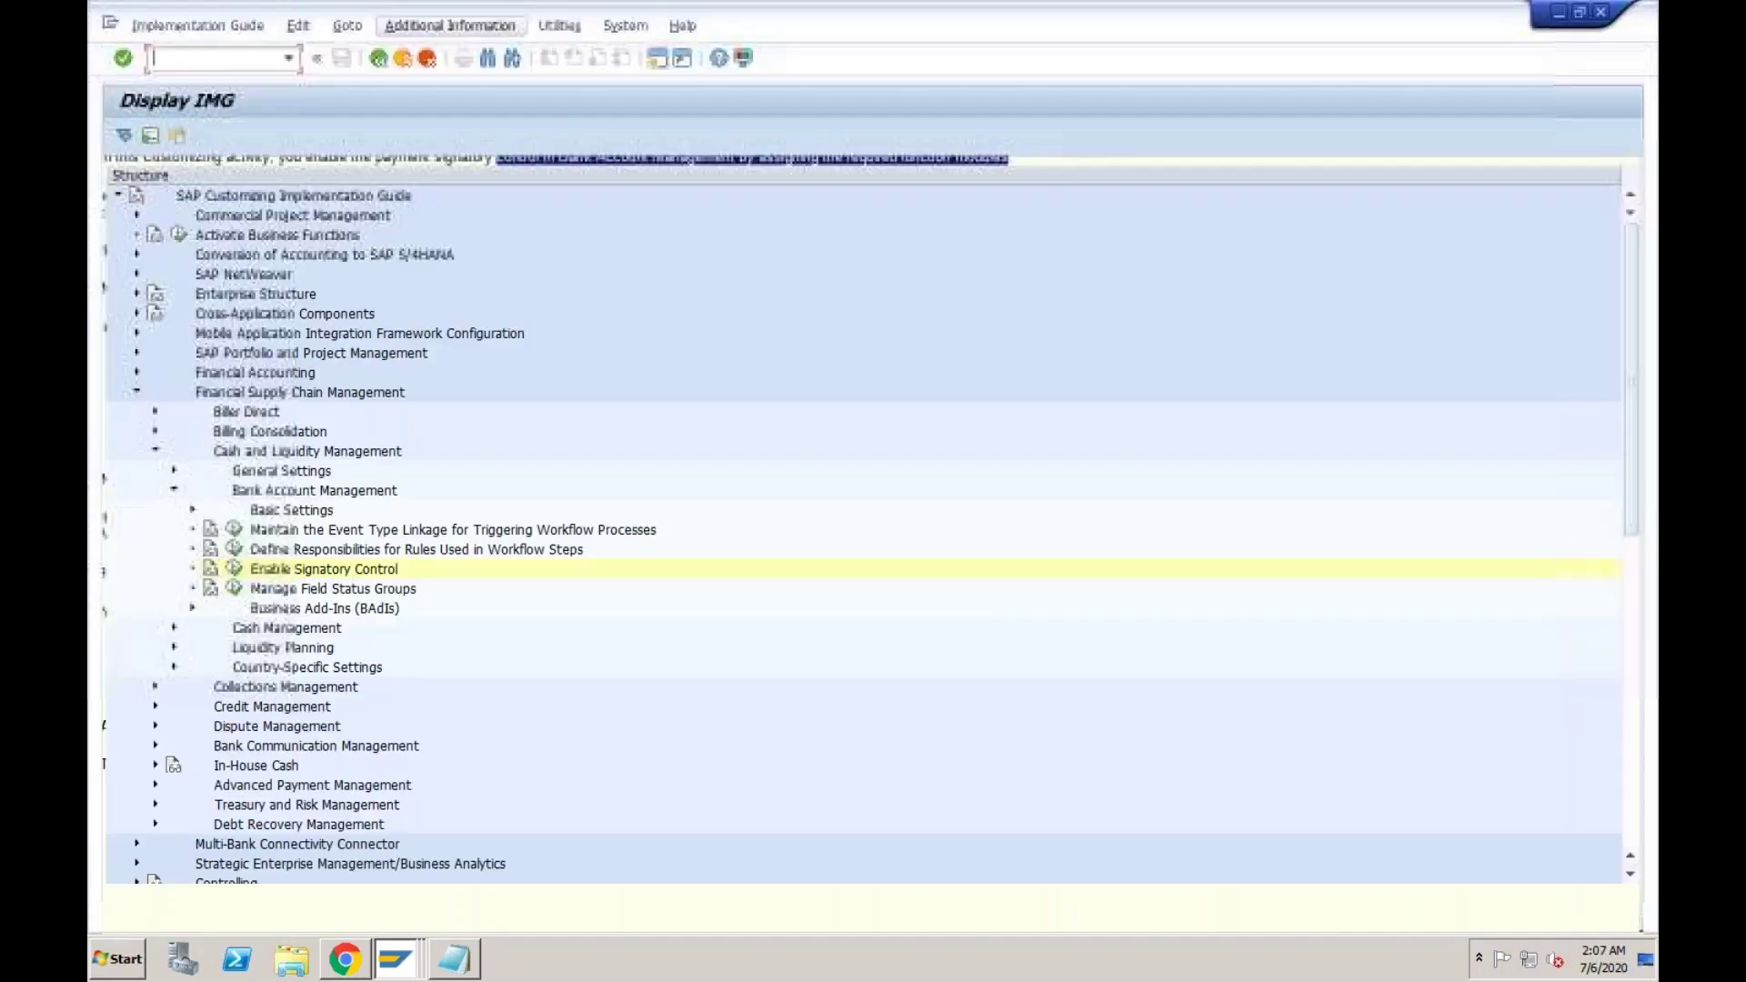
left_click(243, 570)
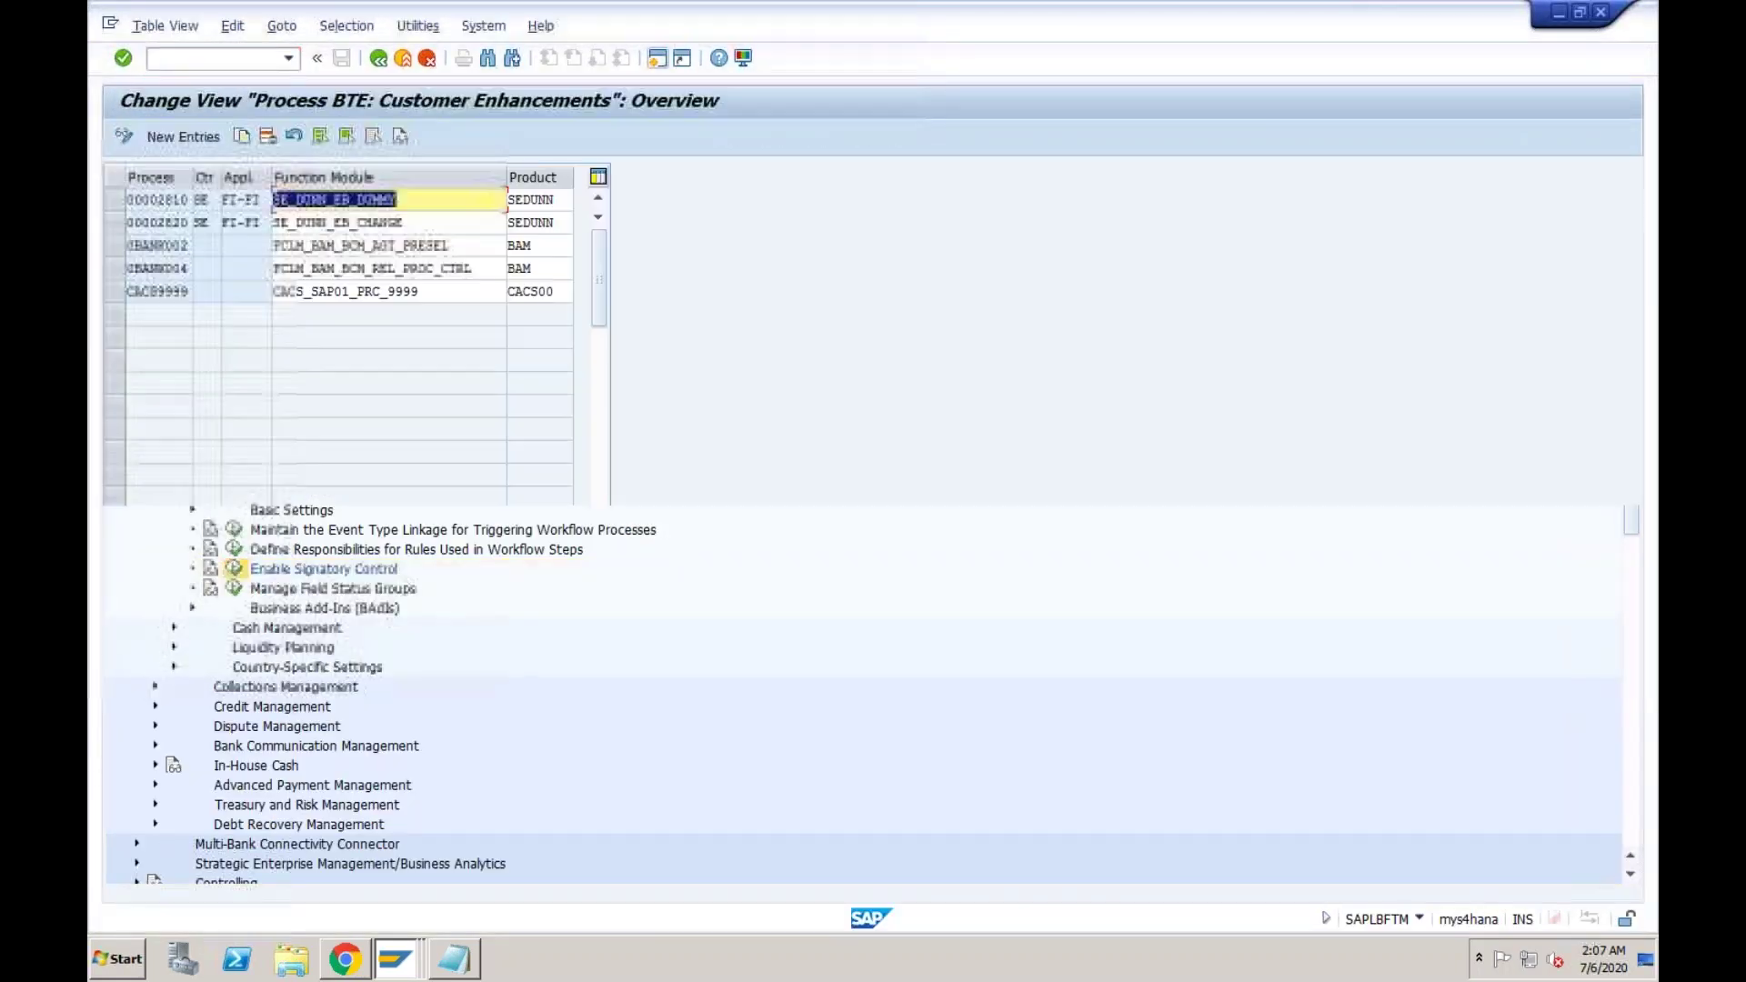
- Confirm 0BANK002 uses FCLM_BAM_BCM_AGT_PRESEL and 0BANK004 uses FCLM_BAM_BCM_REL_PROC_CTRL, then go back
left_click_drag(120, 247, 119, 277)
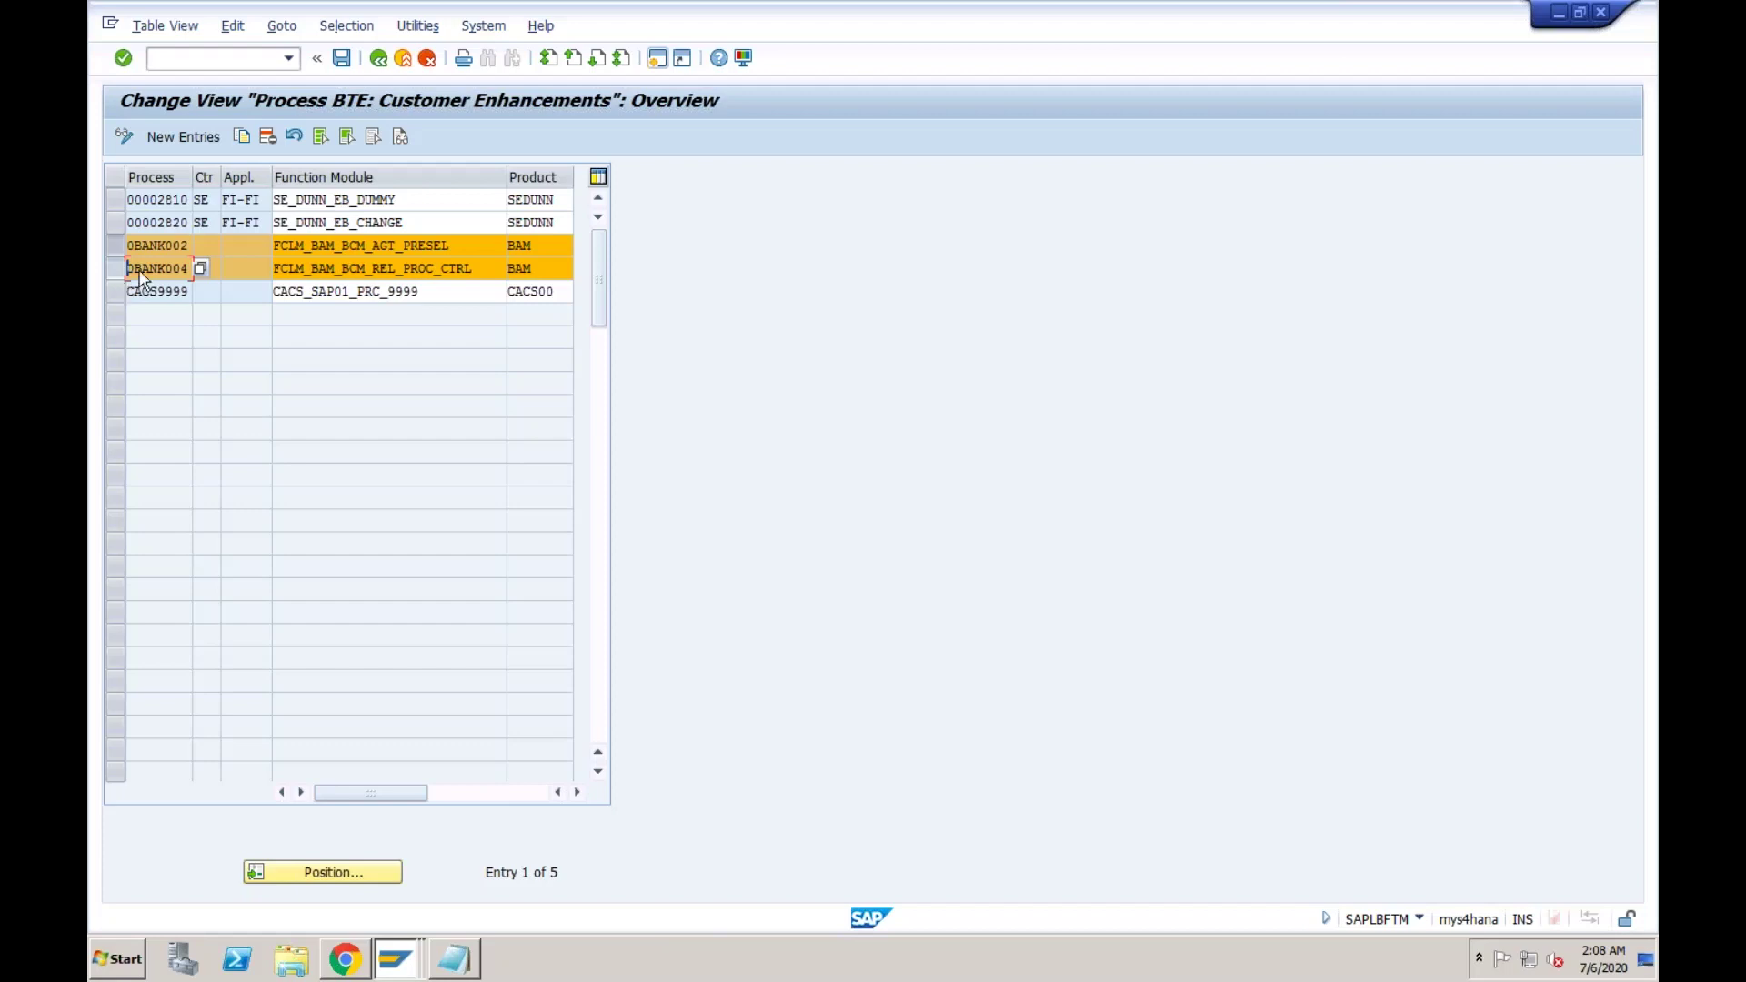
left_click(462, 244)
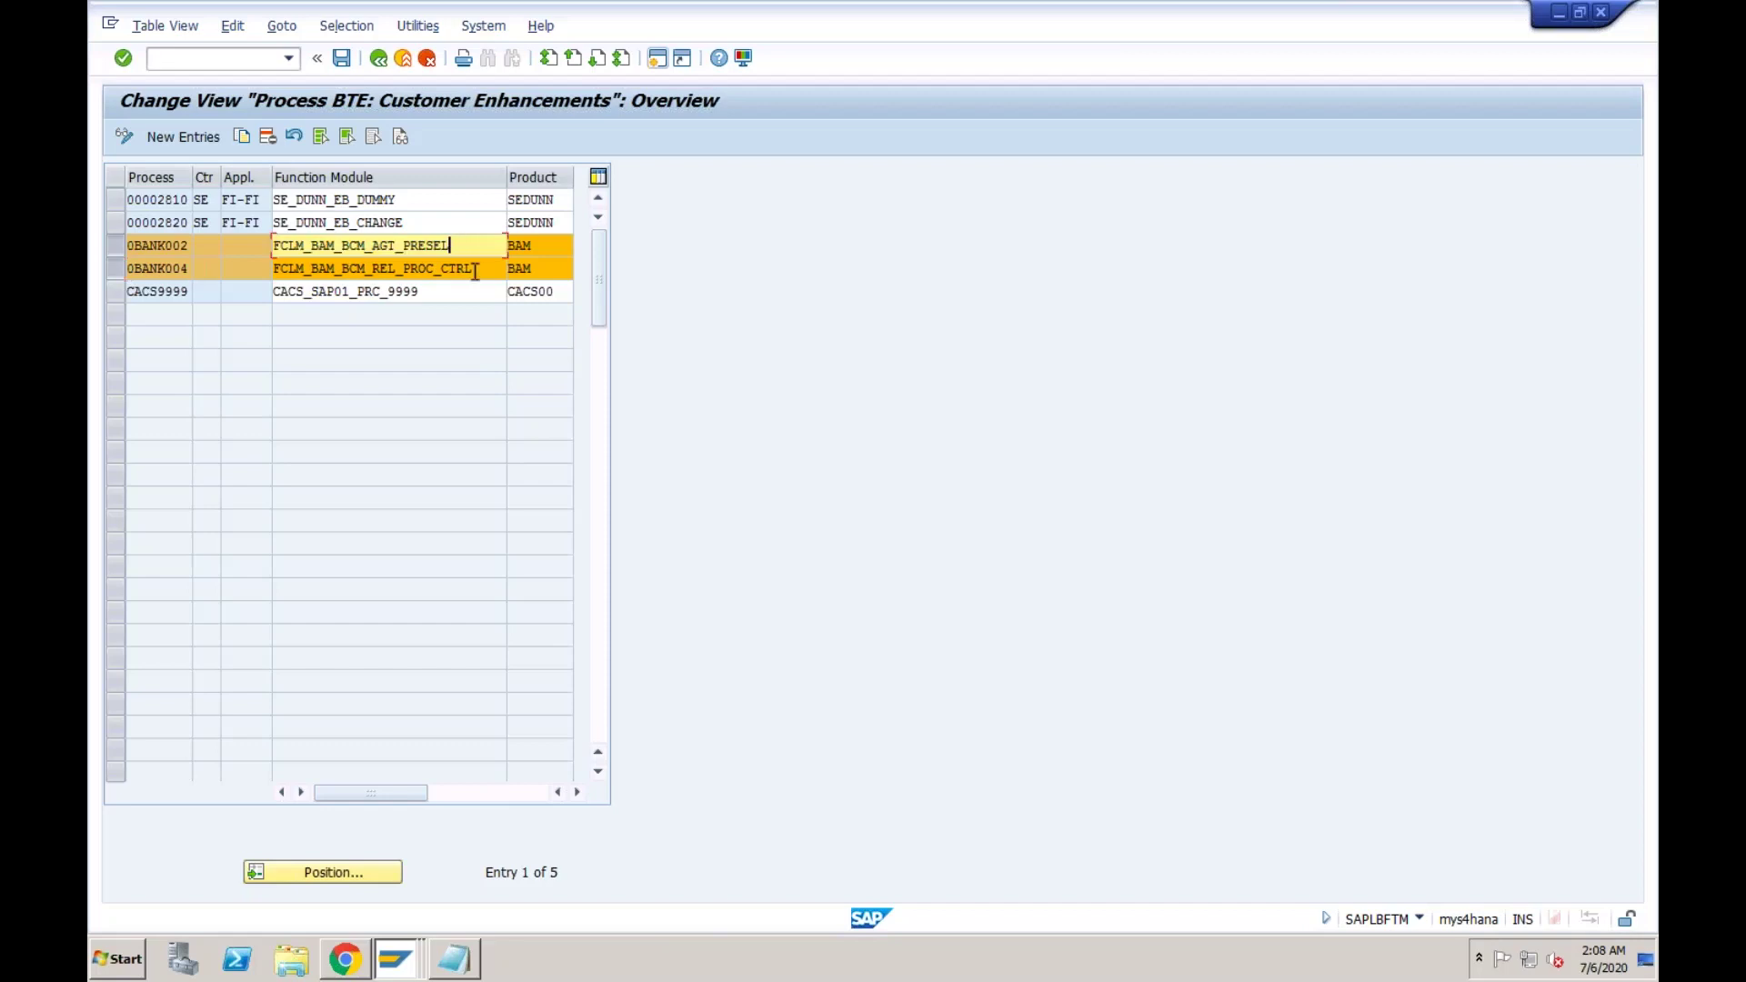
left_click(477, 273)
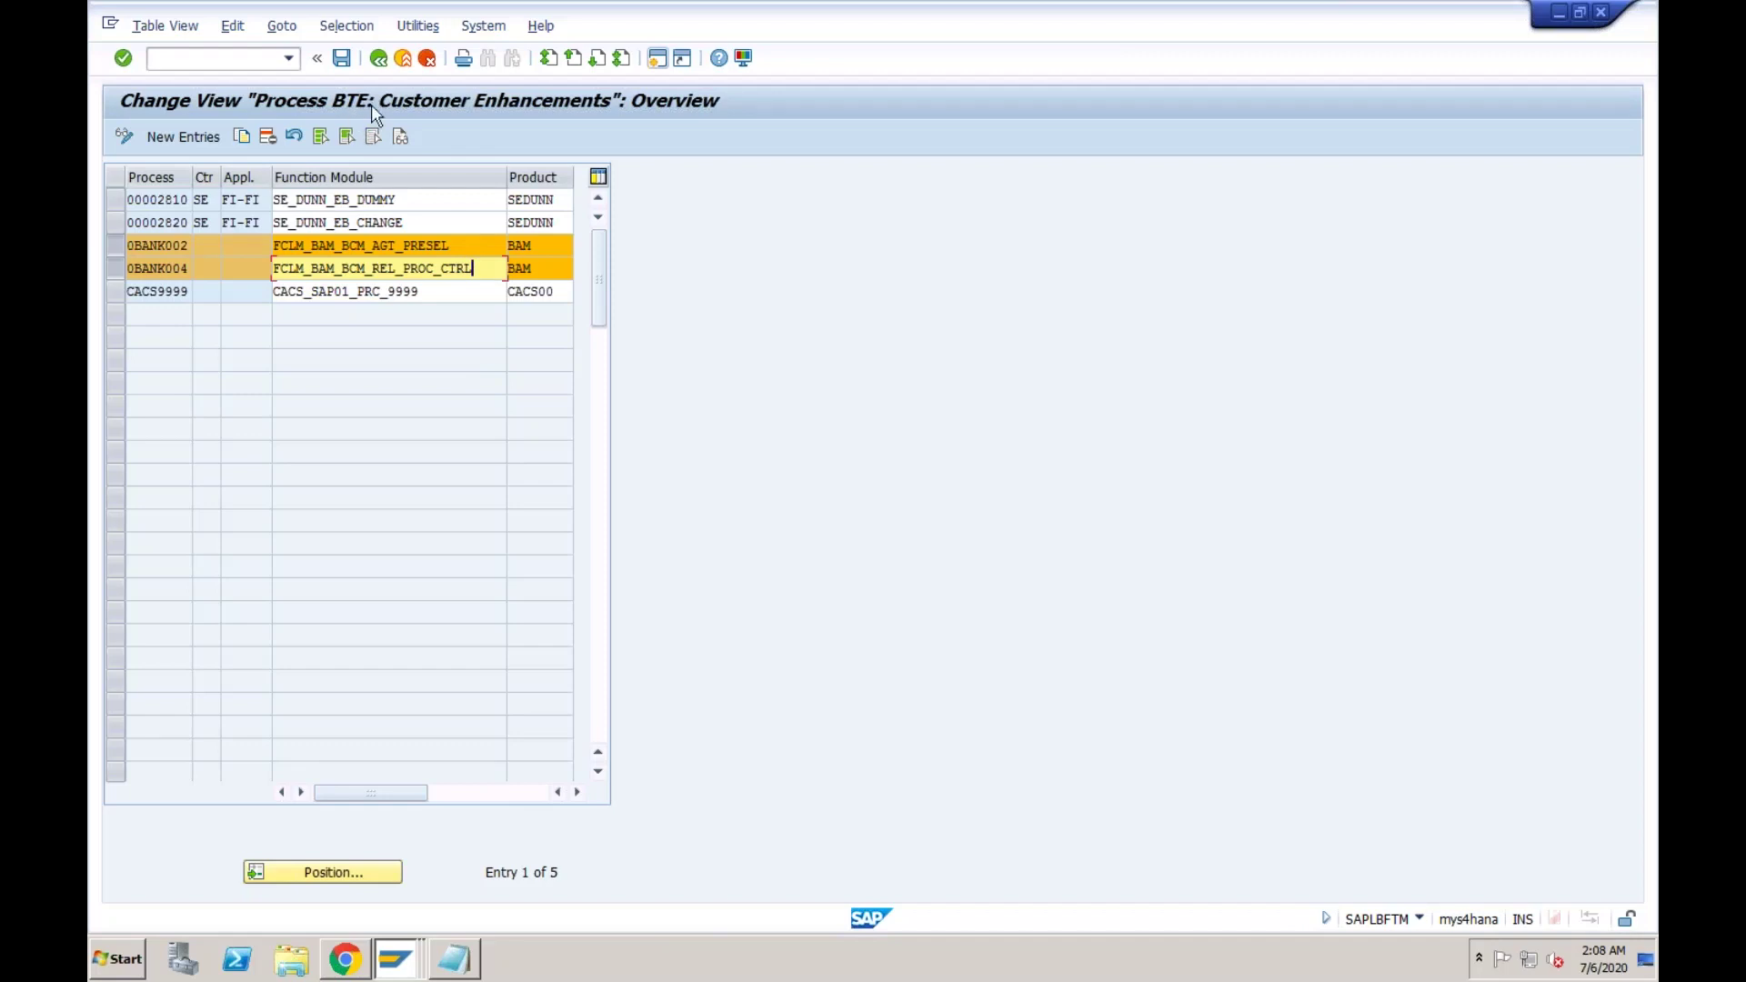
left_click(456, 244)
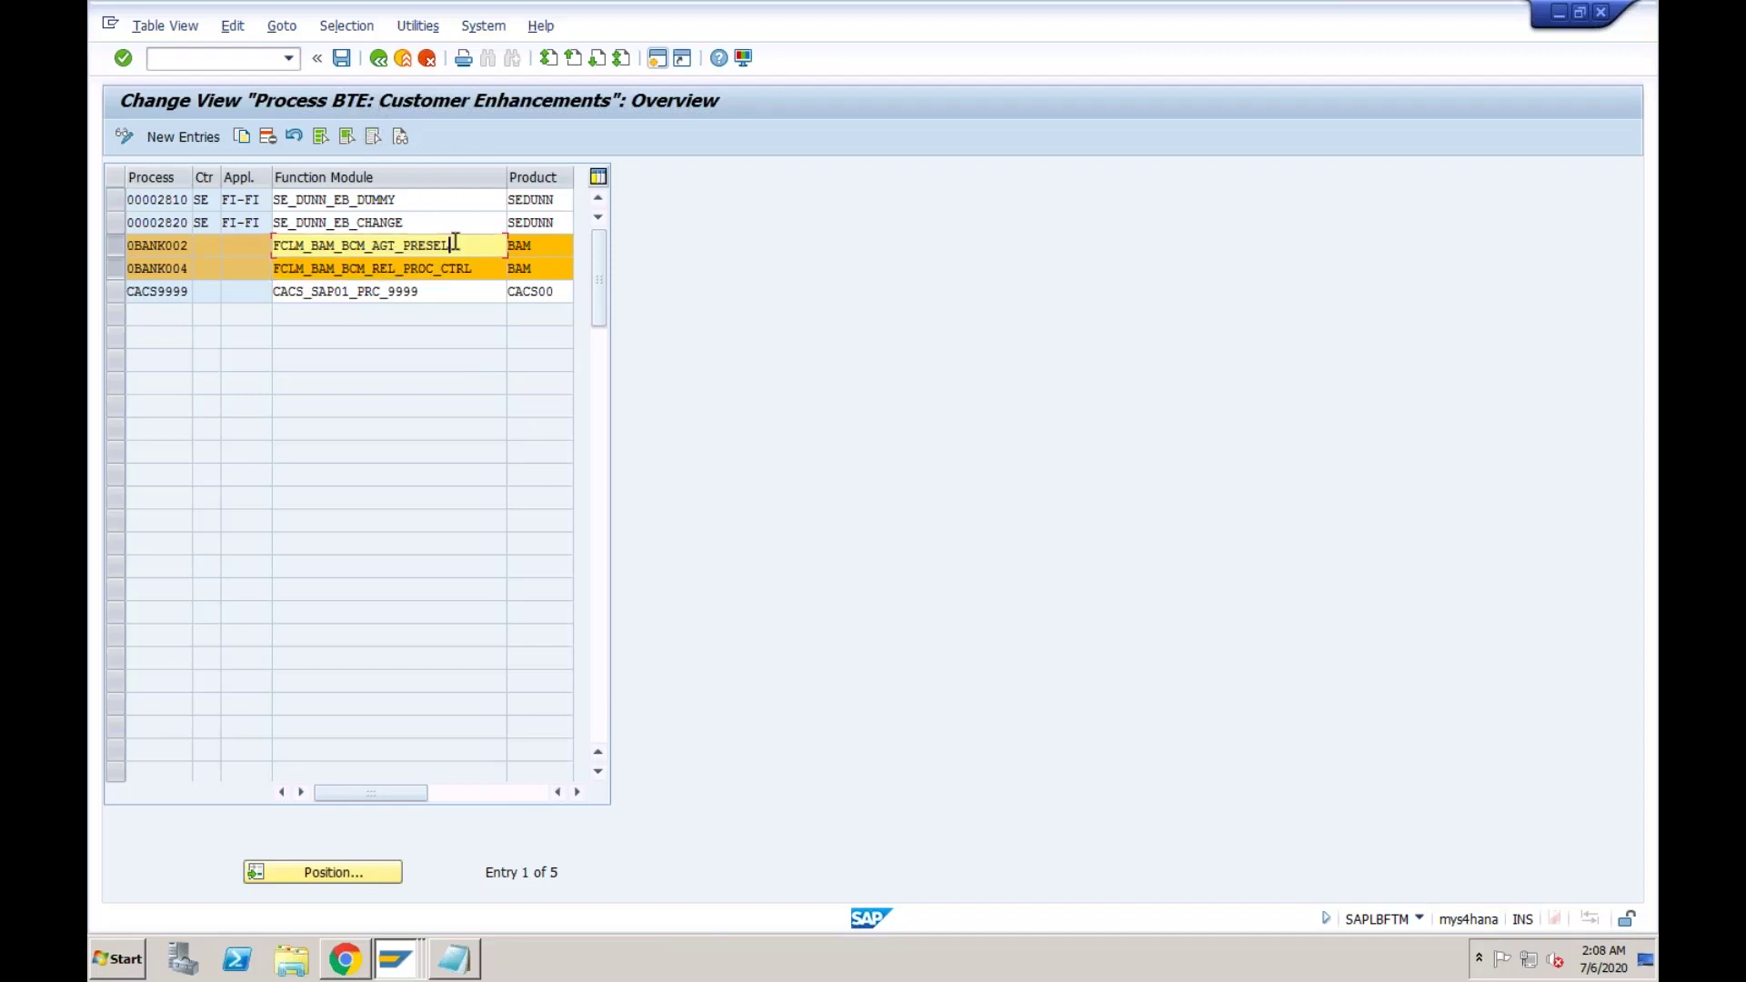
left_click(479, 268)
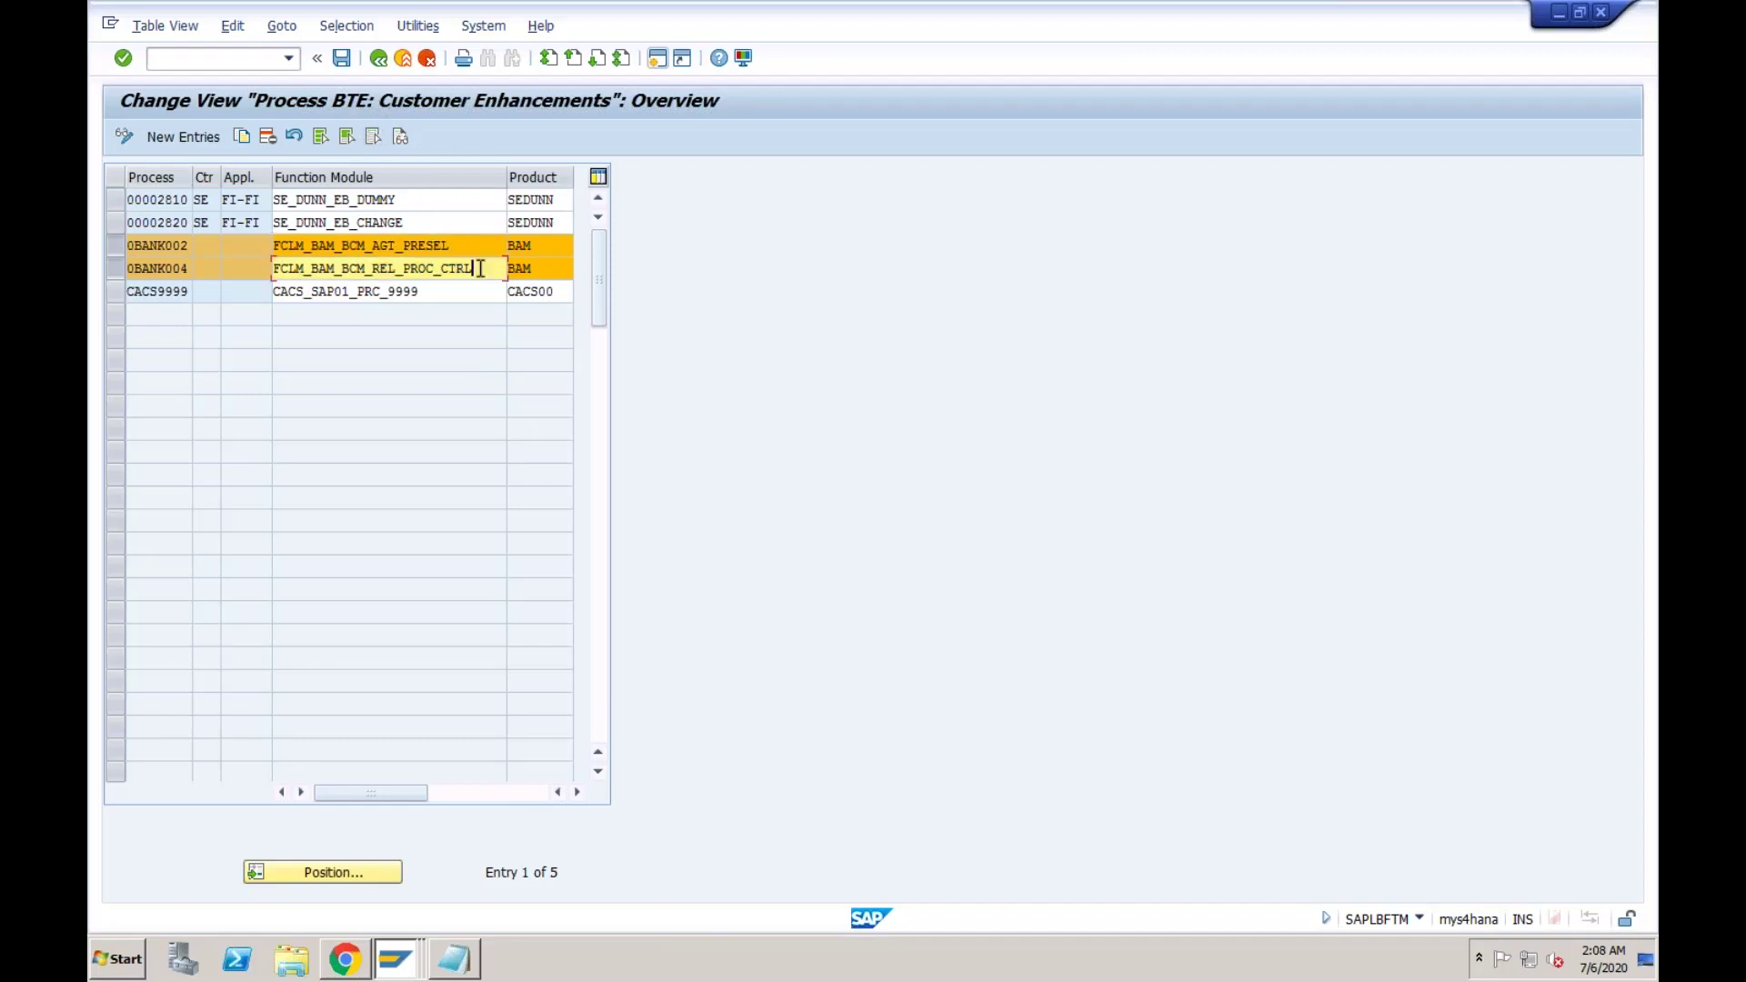
left_click(462, 246)
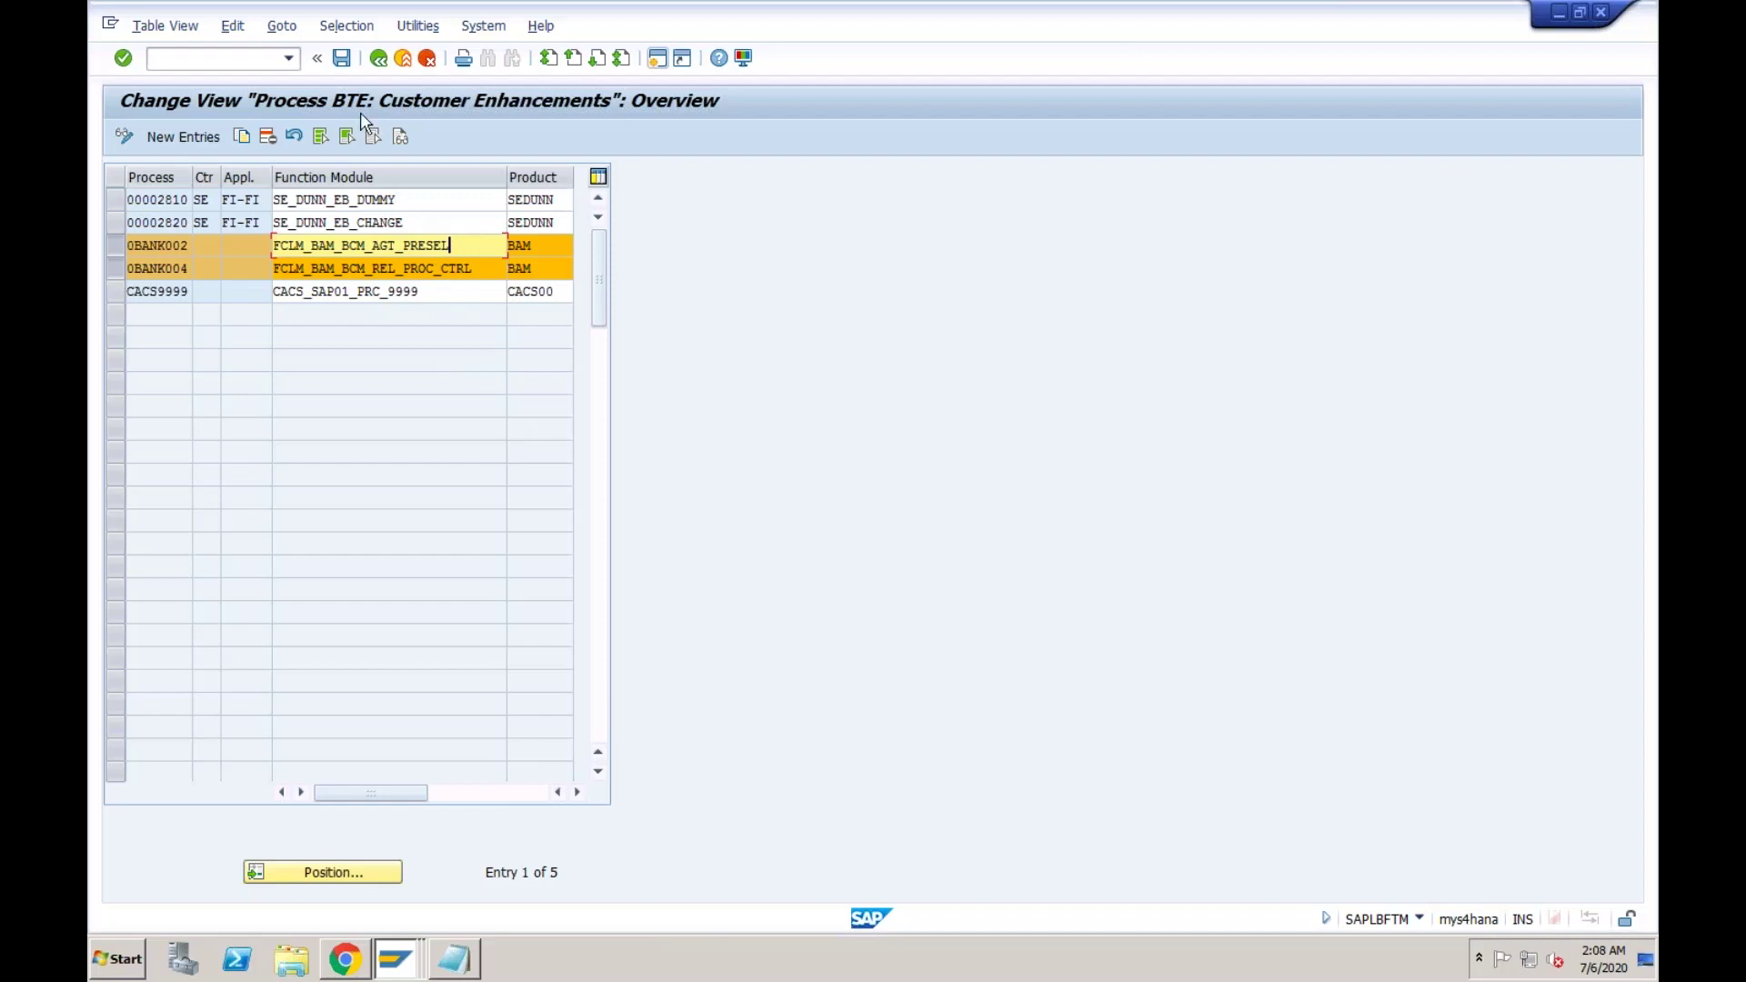
left_click(477, 269)
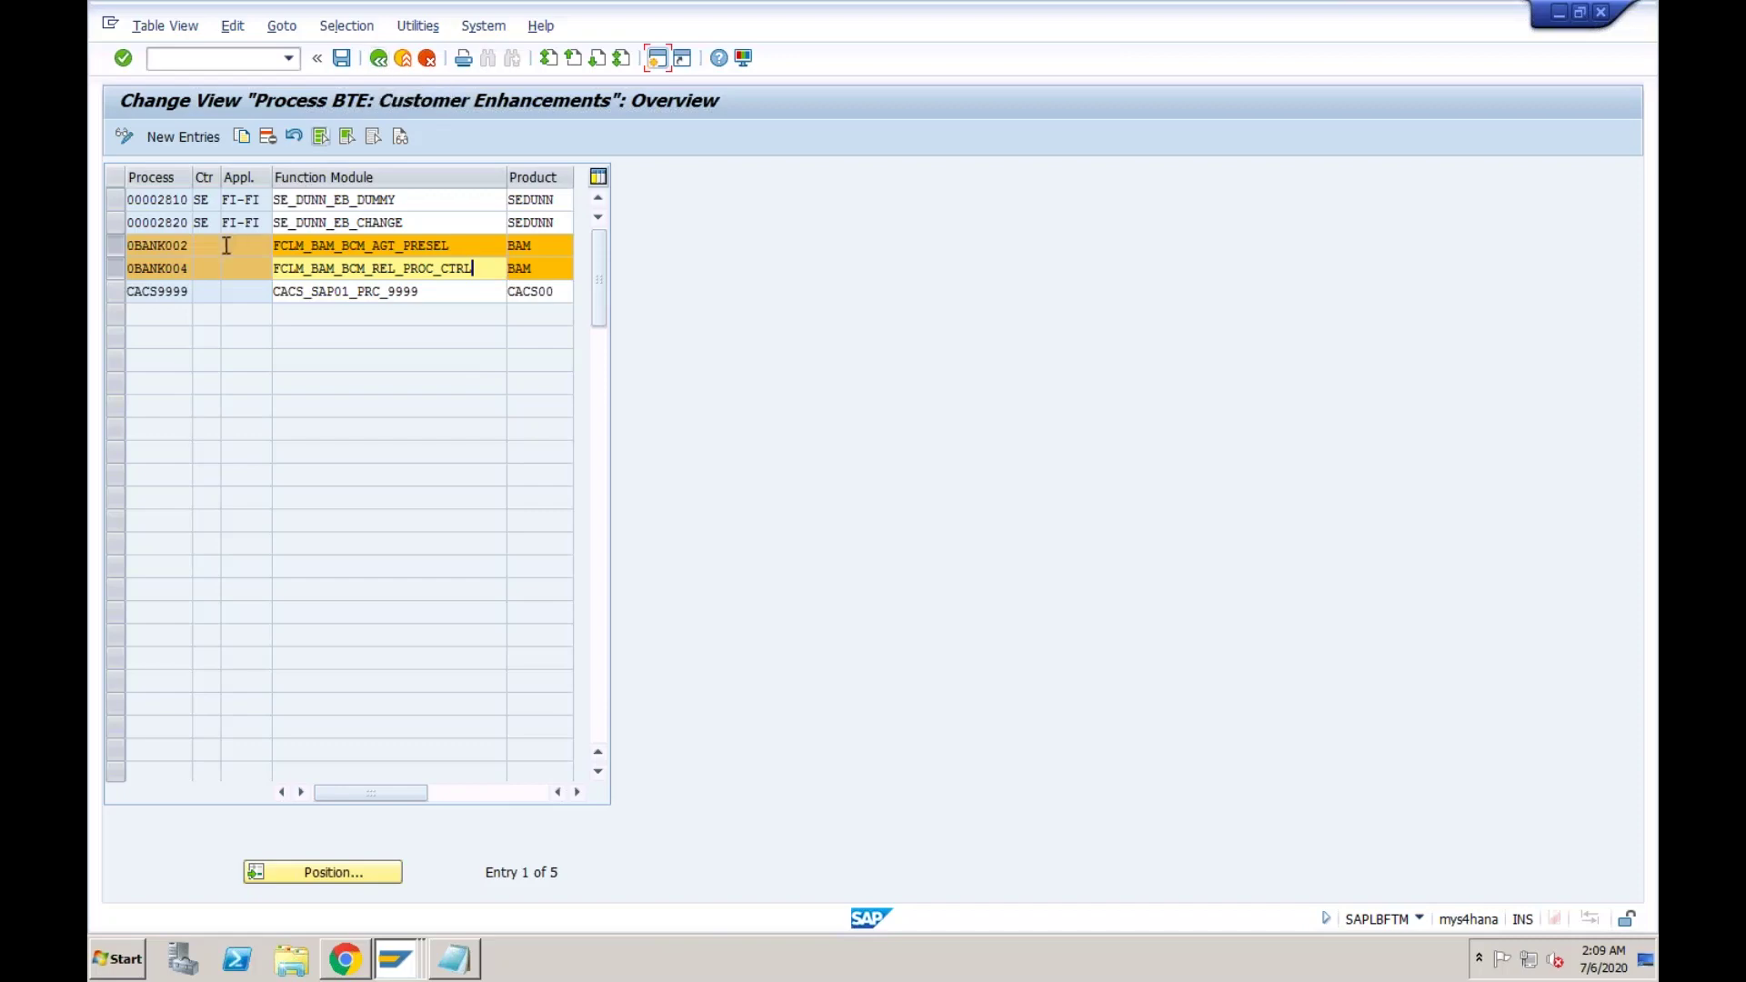
left_click(380, 60)
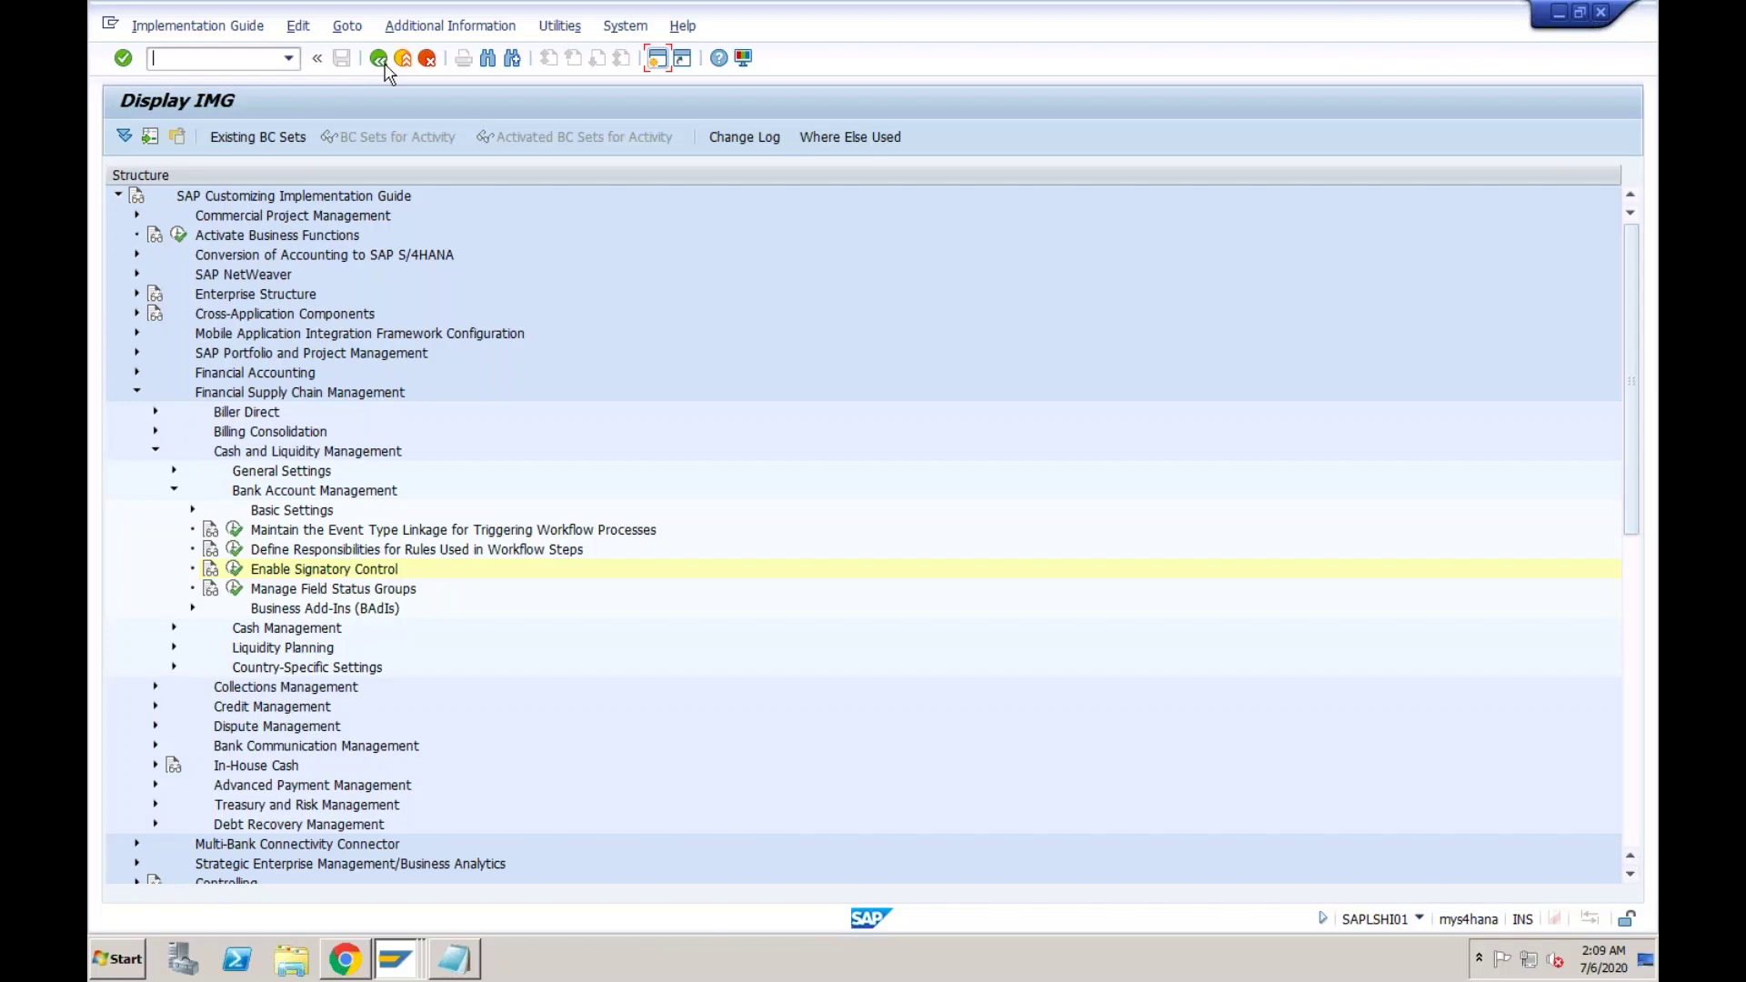
- Under Basic Settings, open Define Settings for Bank Account Master Data and its Define Signatory Groups view
left_click(192, 512)
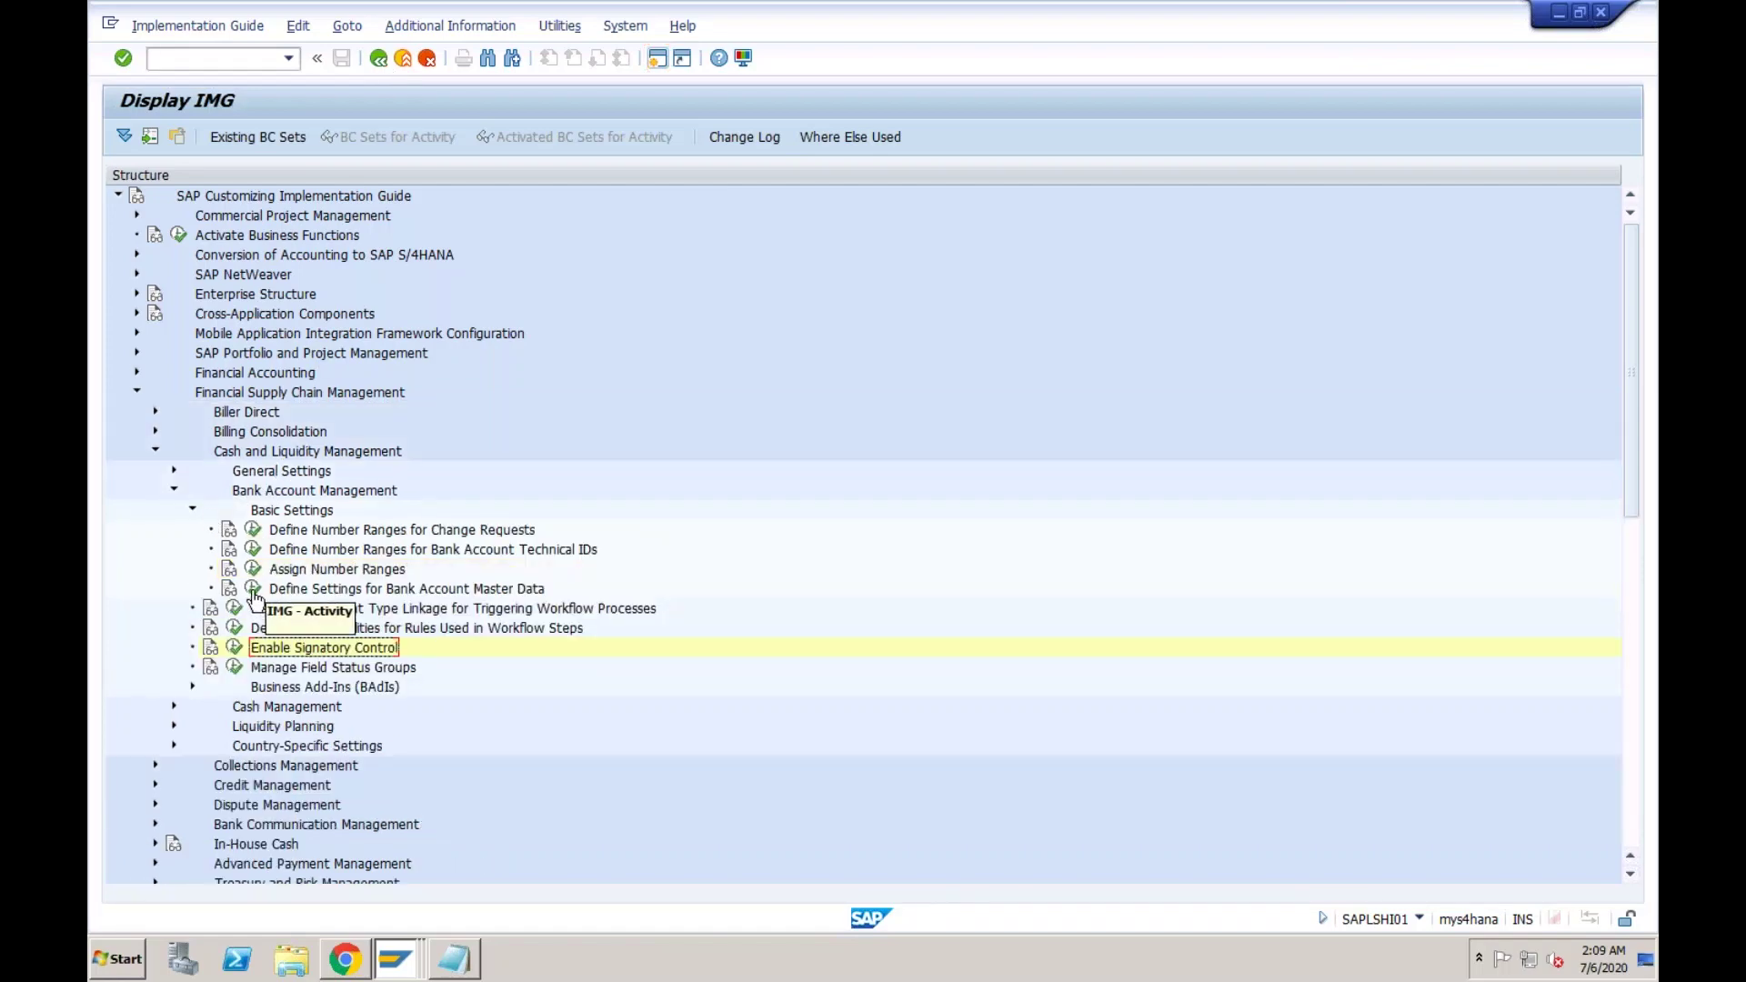
left_click(253, 589)
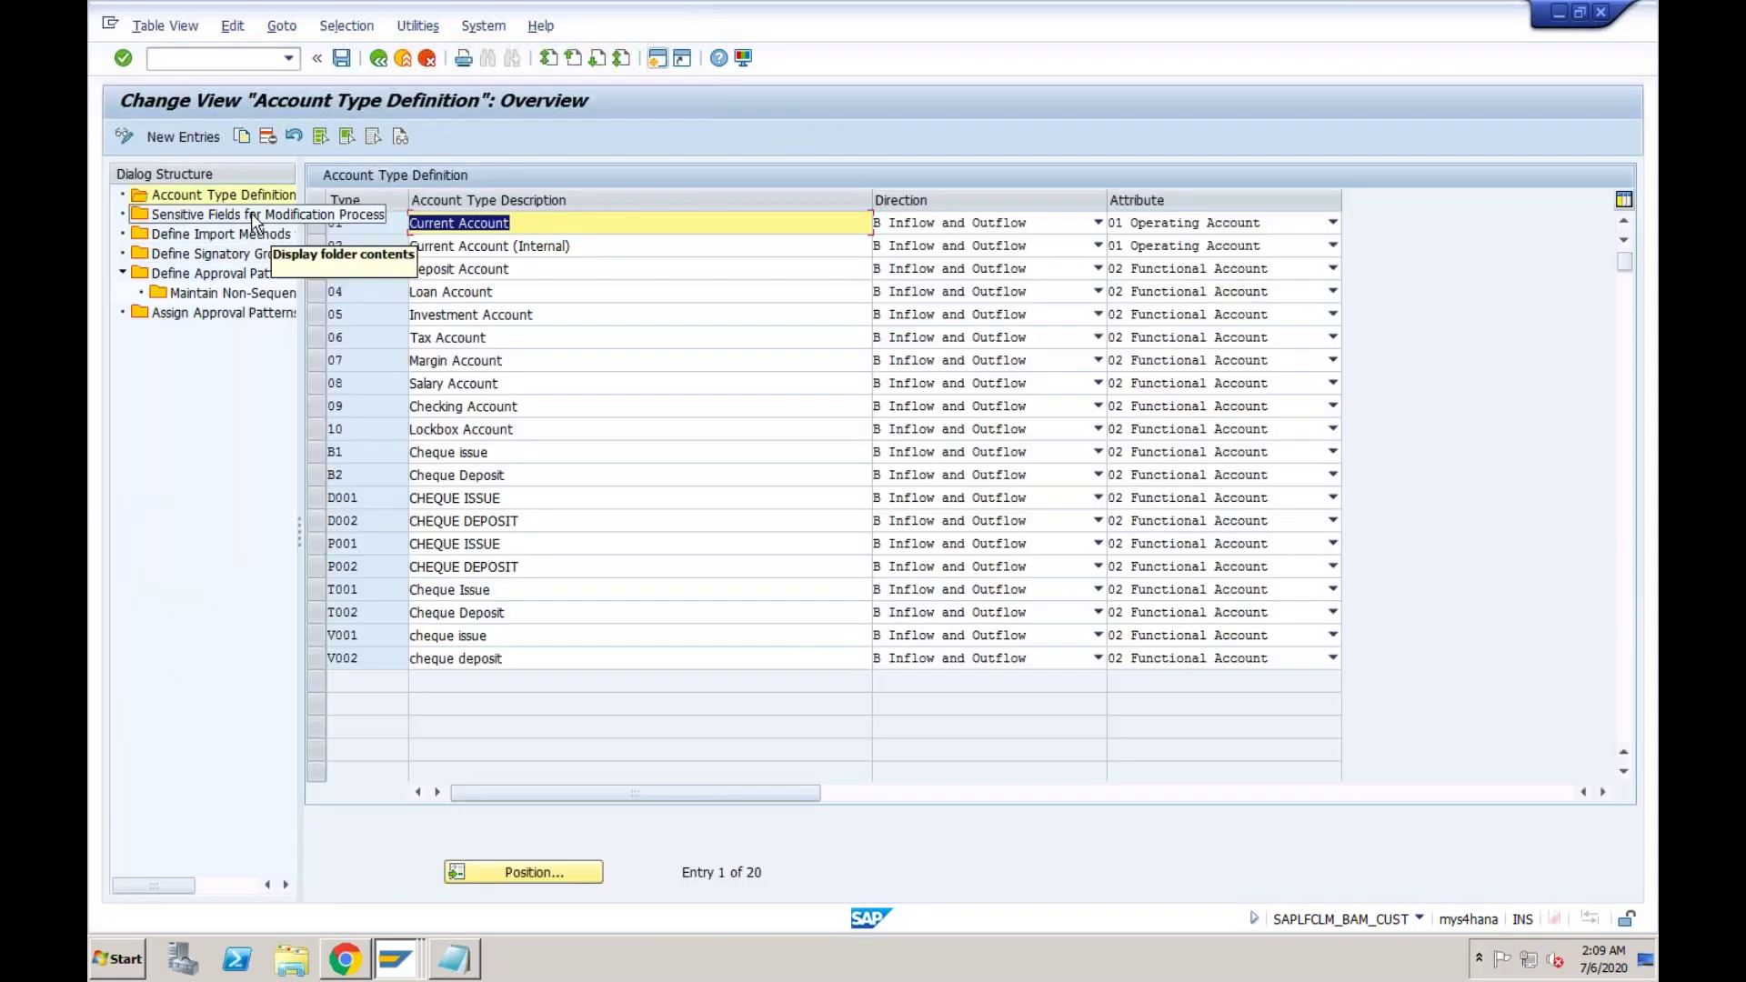
left_click(242, 196)
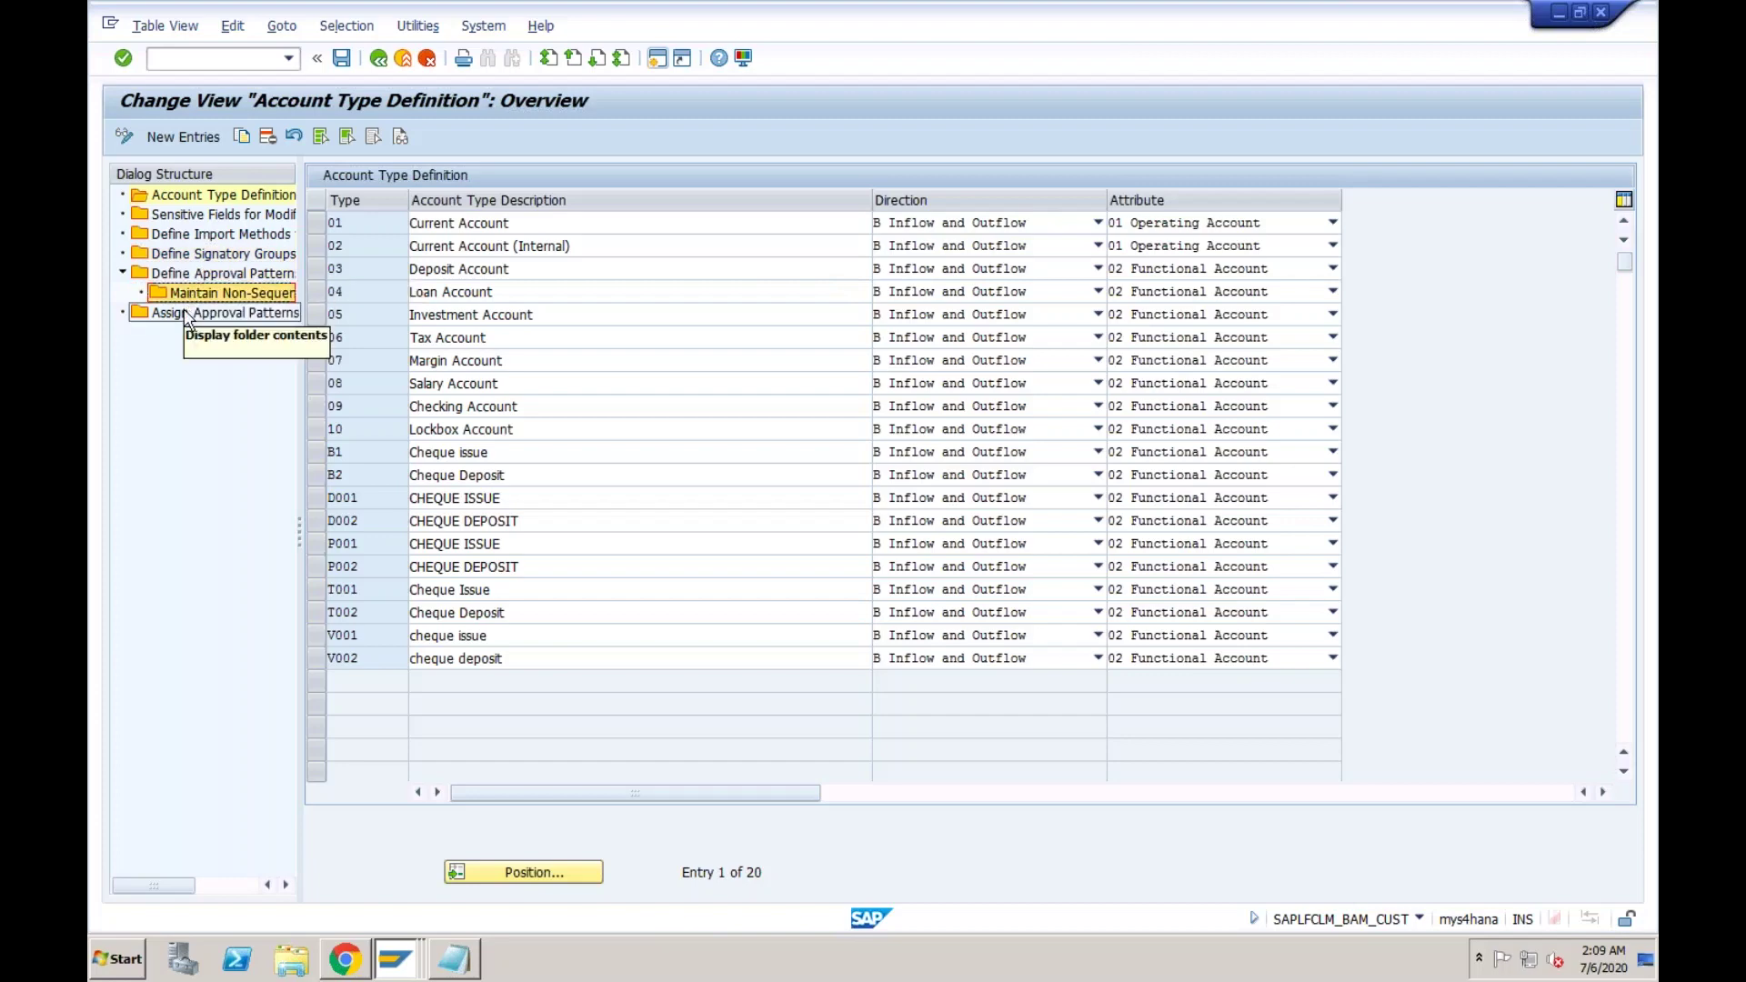
left_click(197, 275)
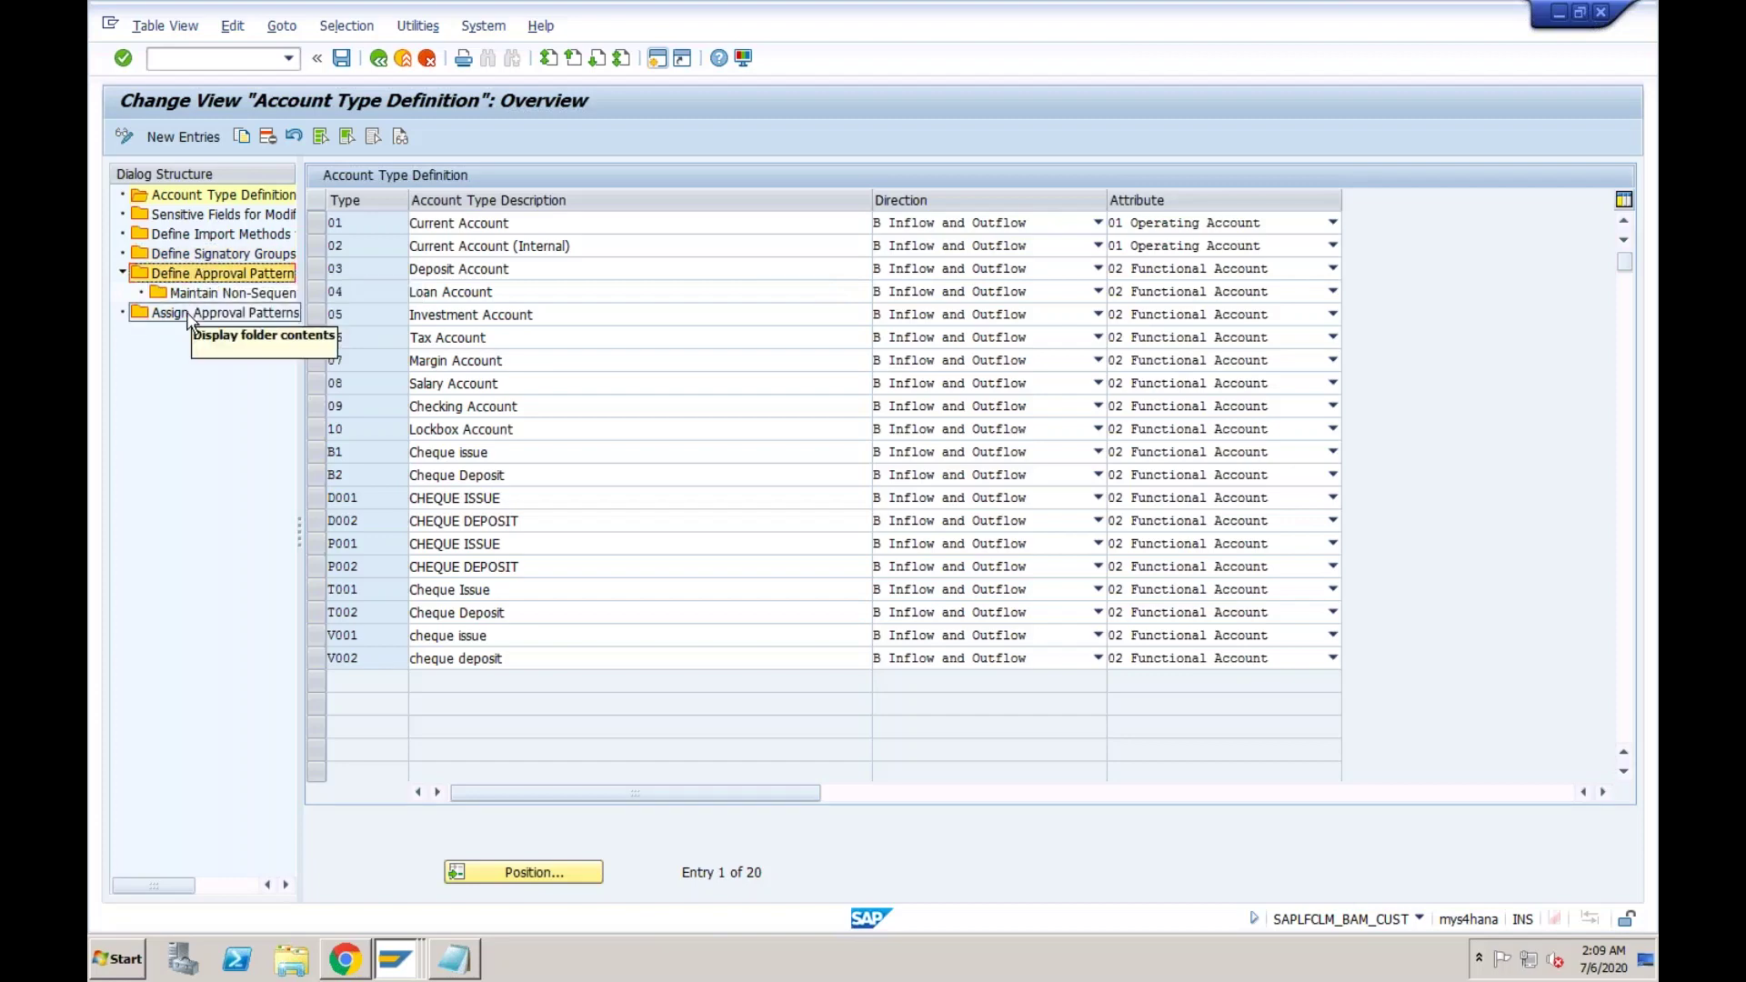
left_click(191, 315)
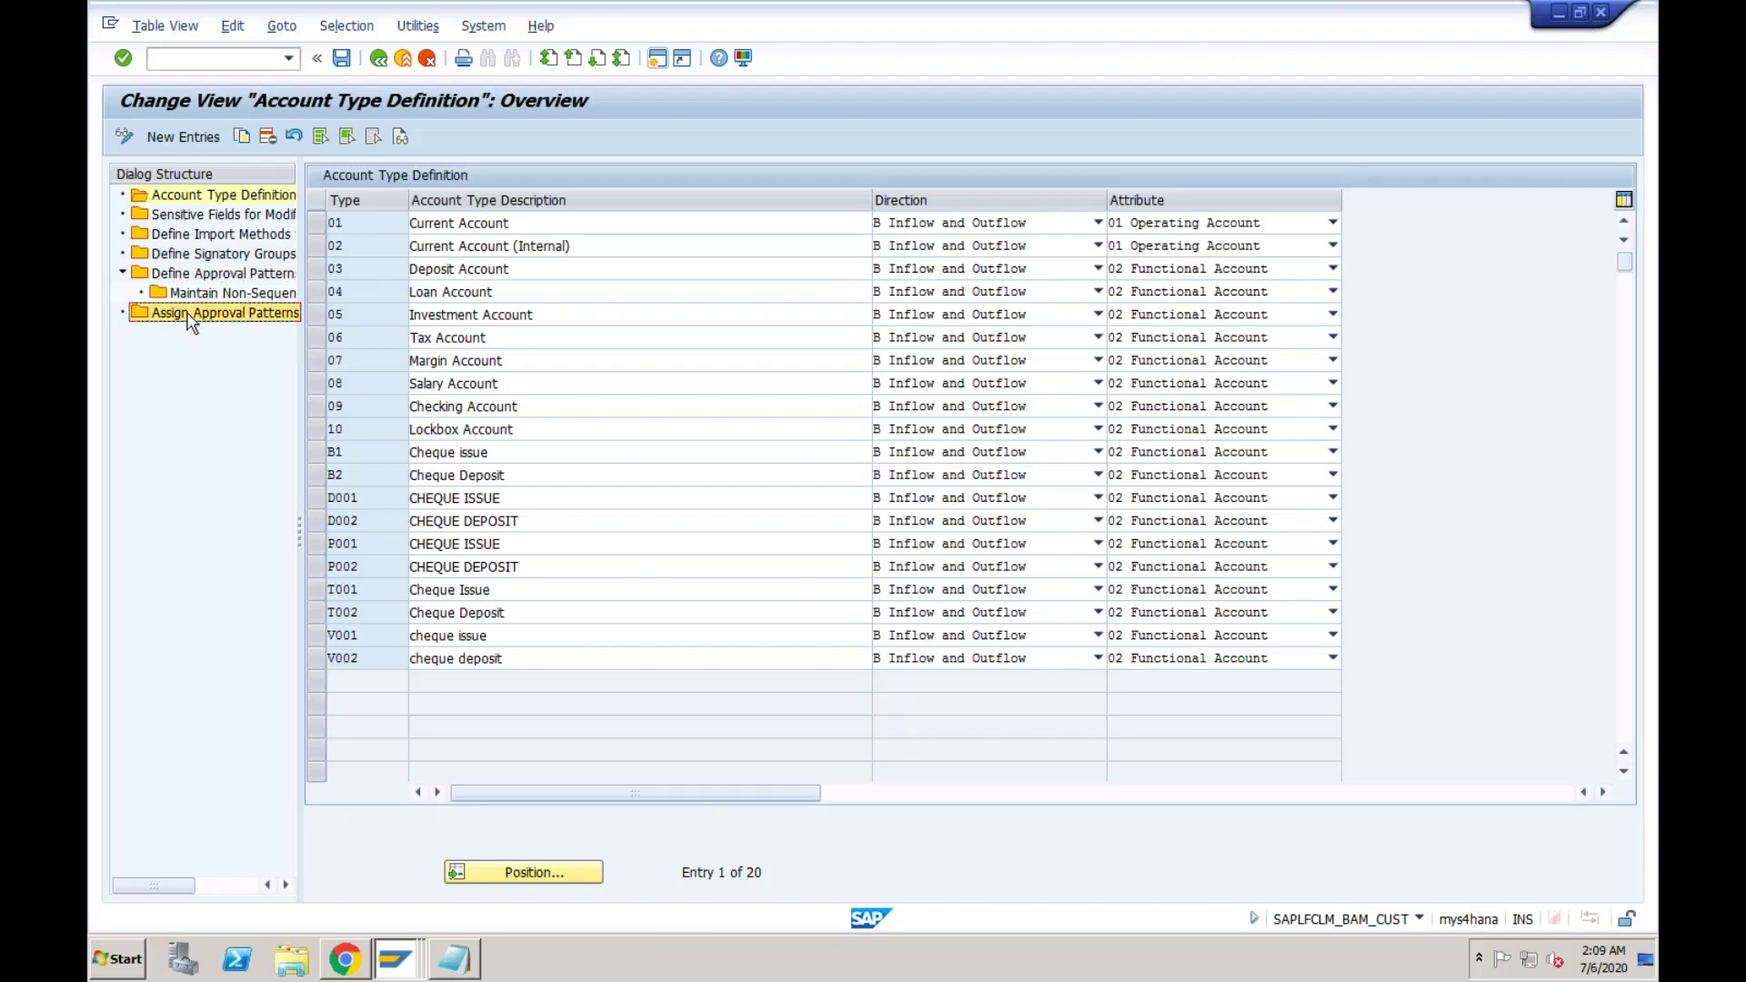
double_click(212, 261)
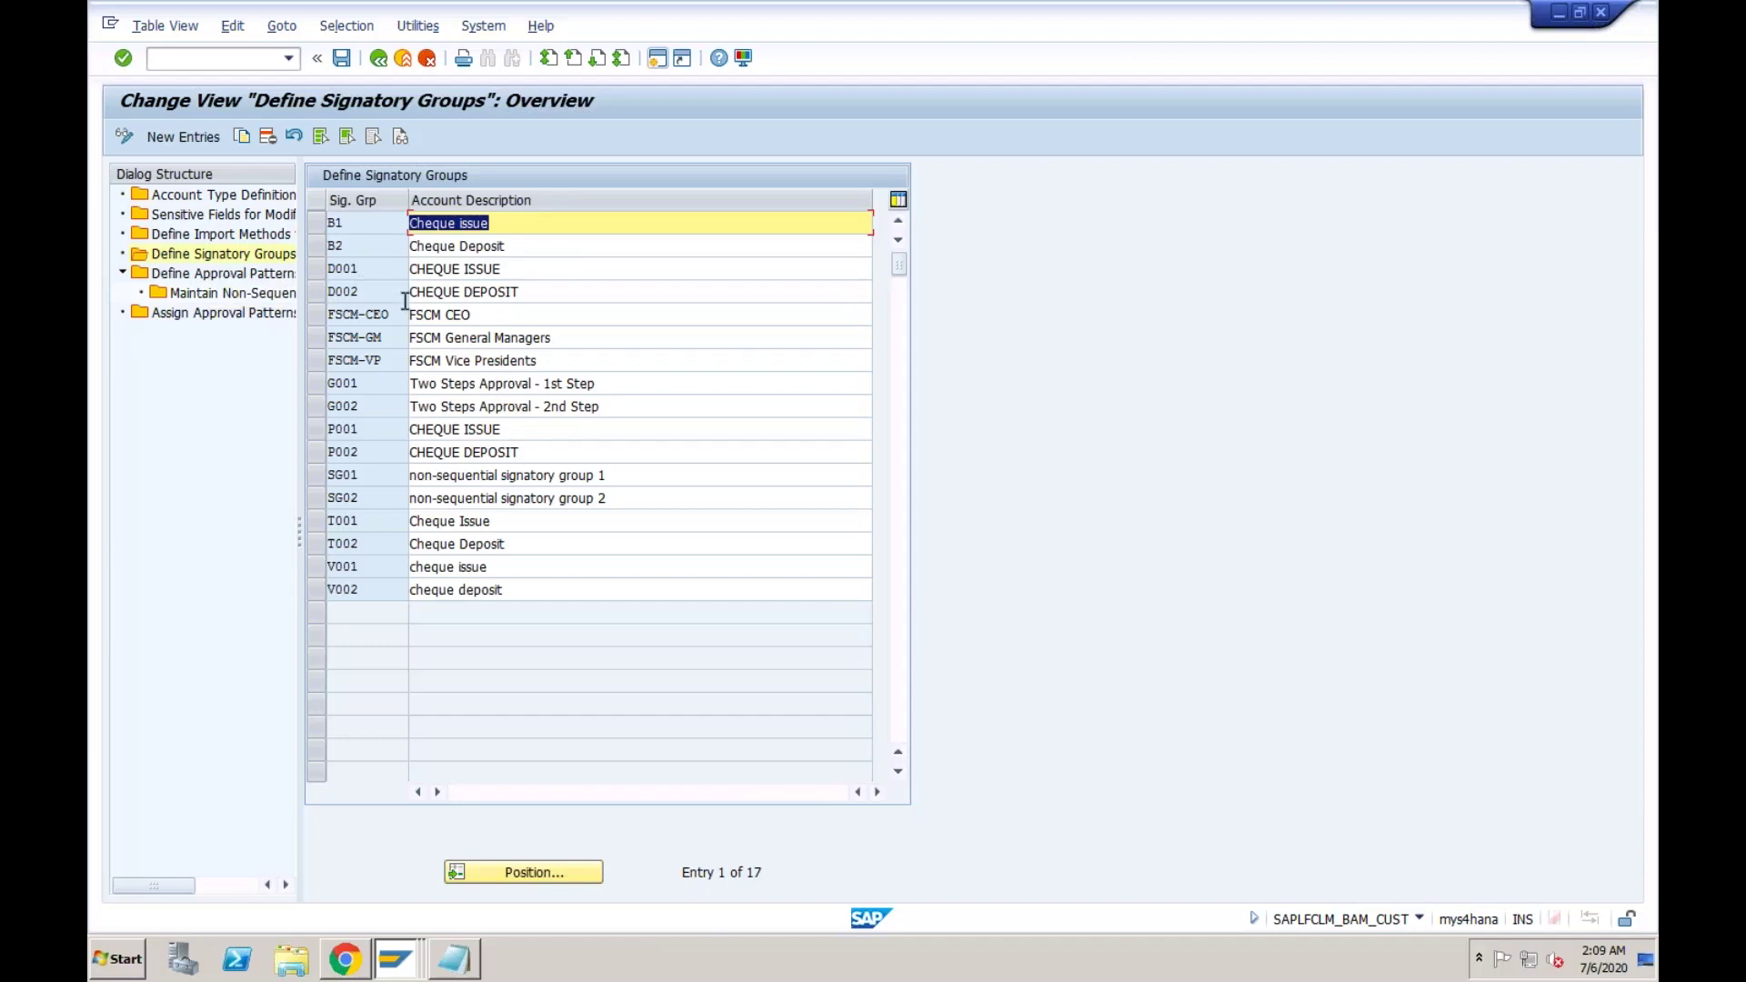
- Select the FSCM-CEO, FSCM-GM and FSCM-VP signatory group rows
left_click(399, 318)
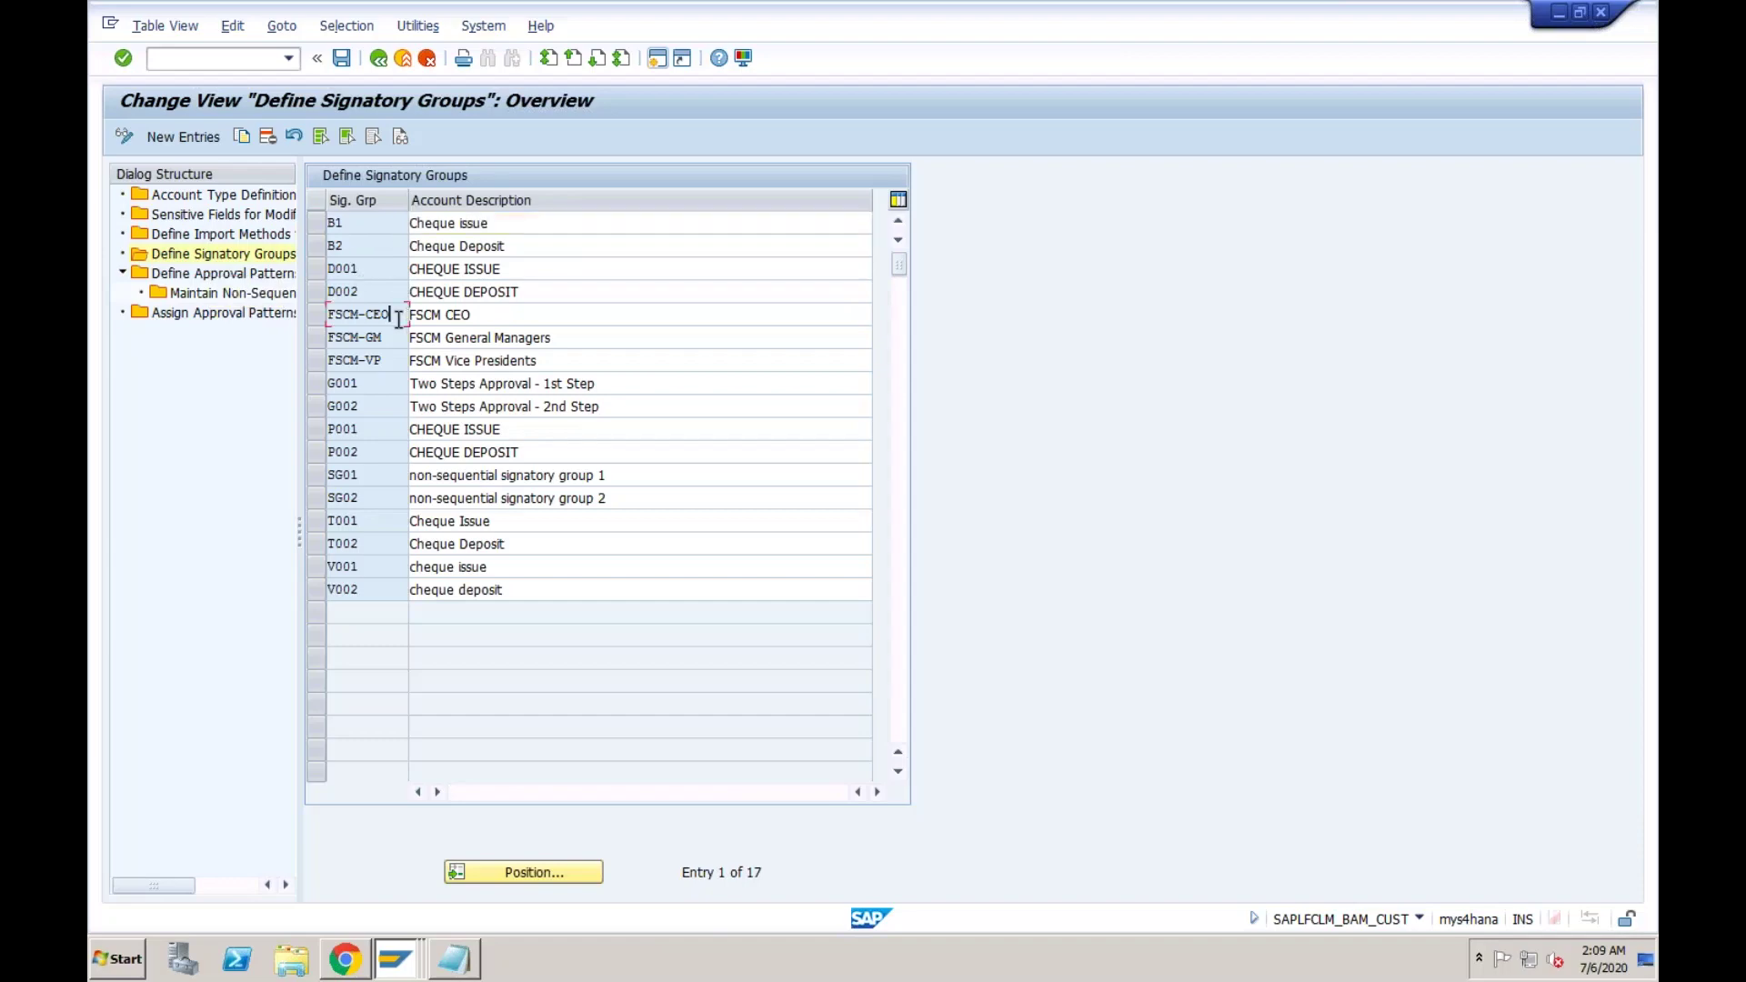
left_click(317, 315)
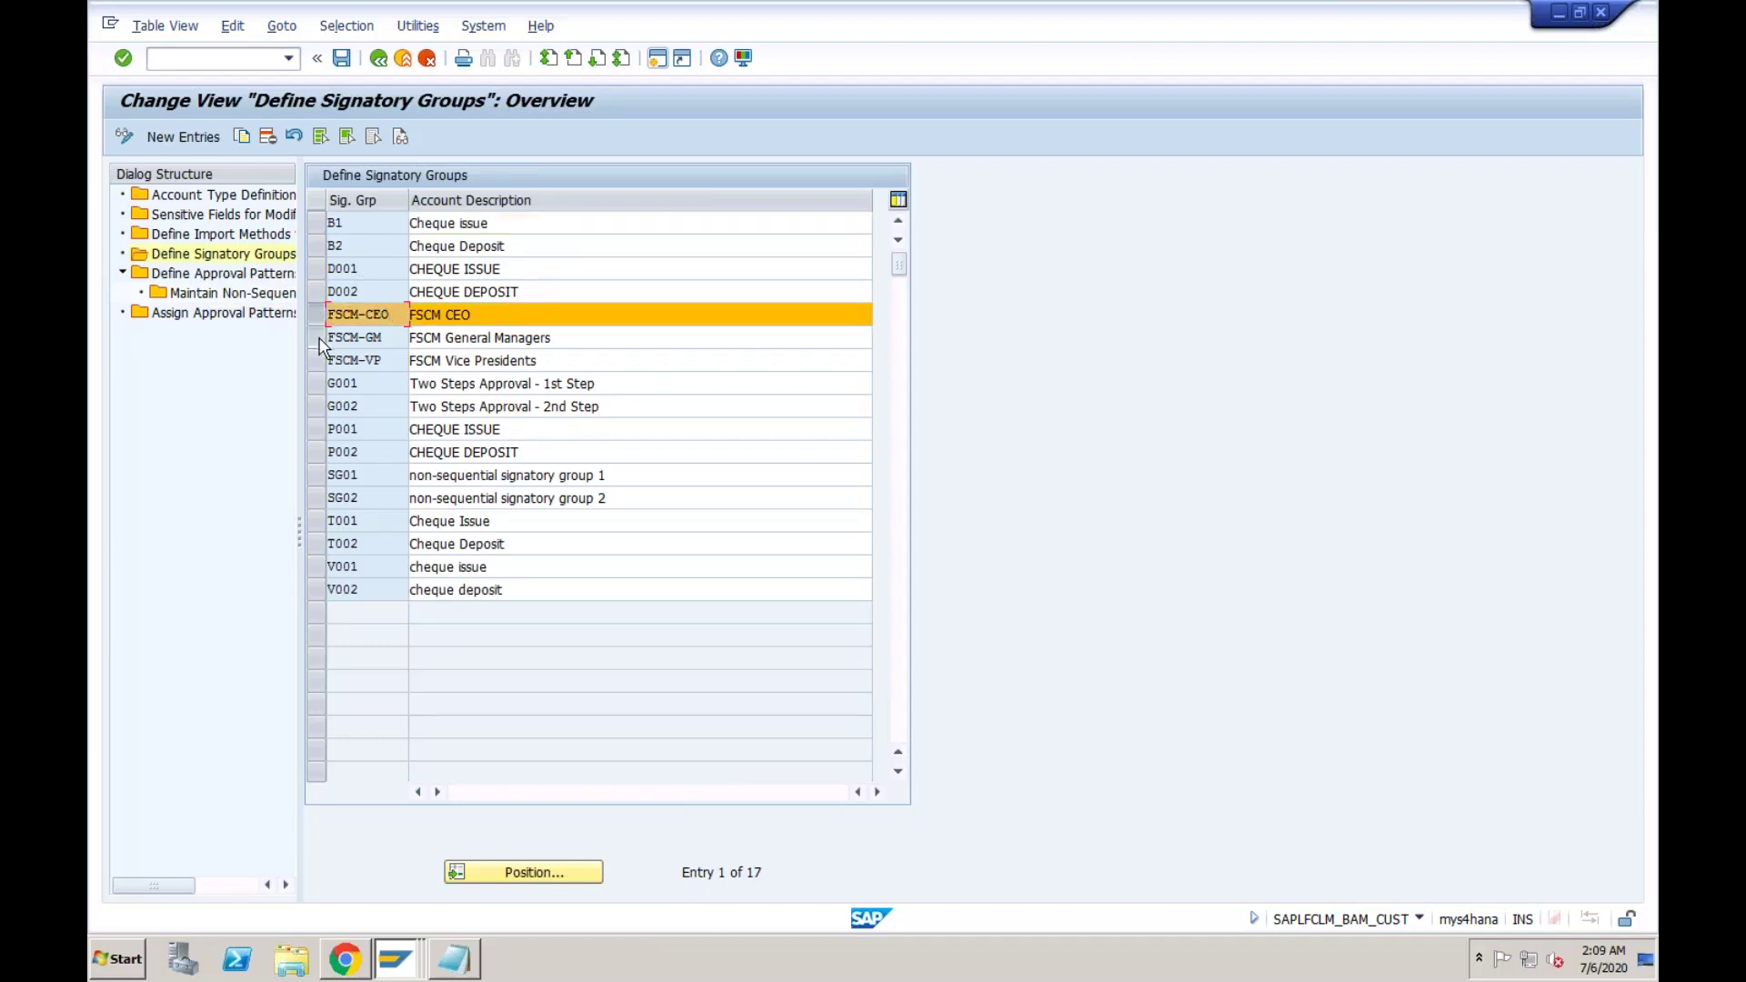
left_click(317, 338, "shift")
left_click(318, 361)
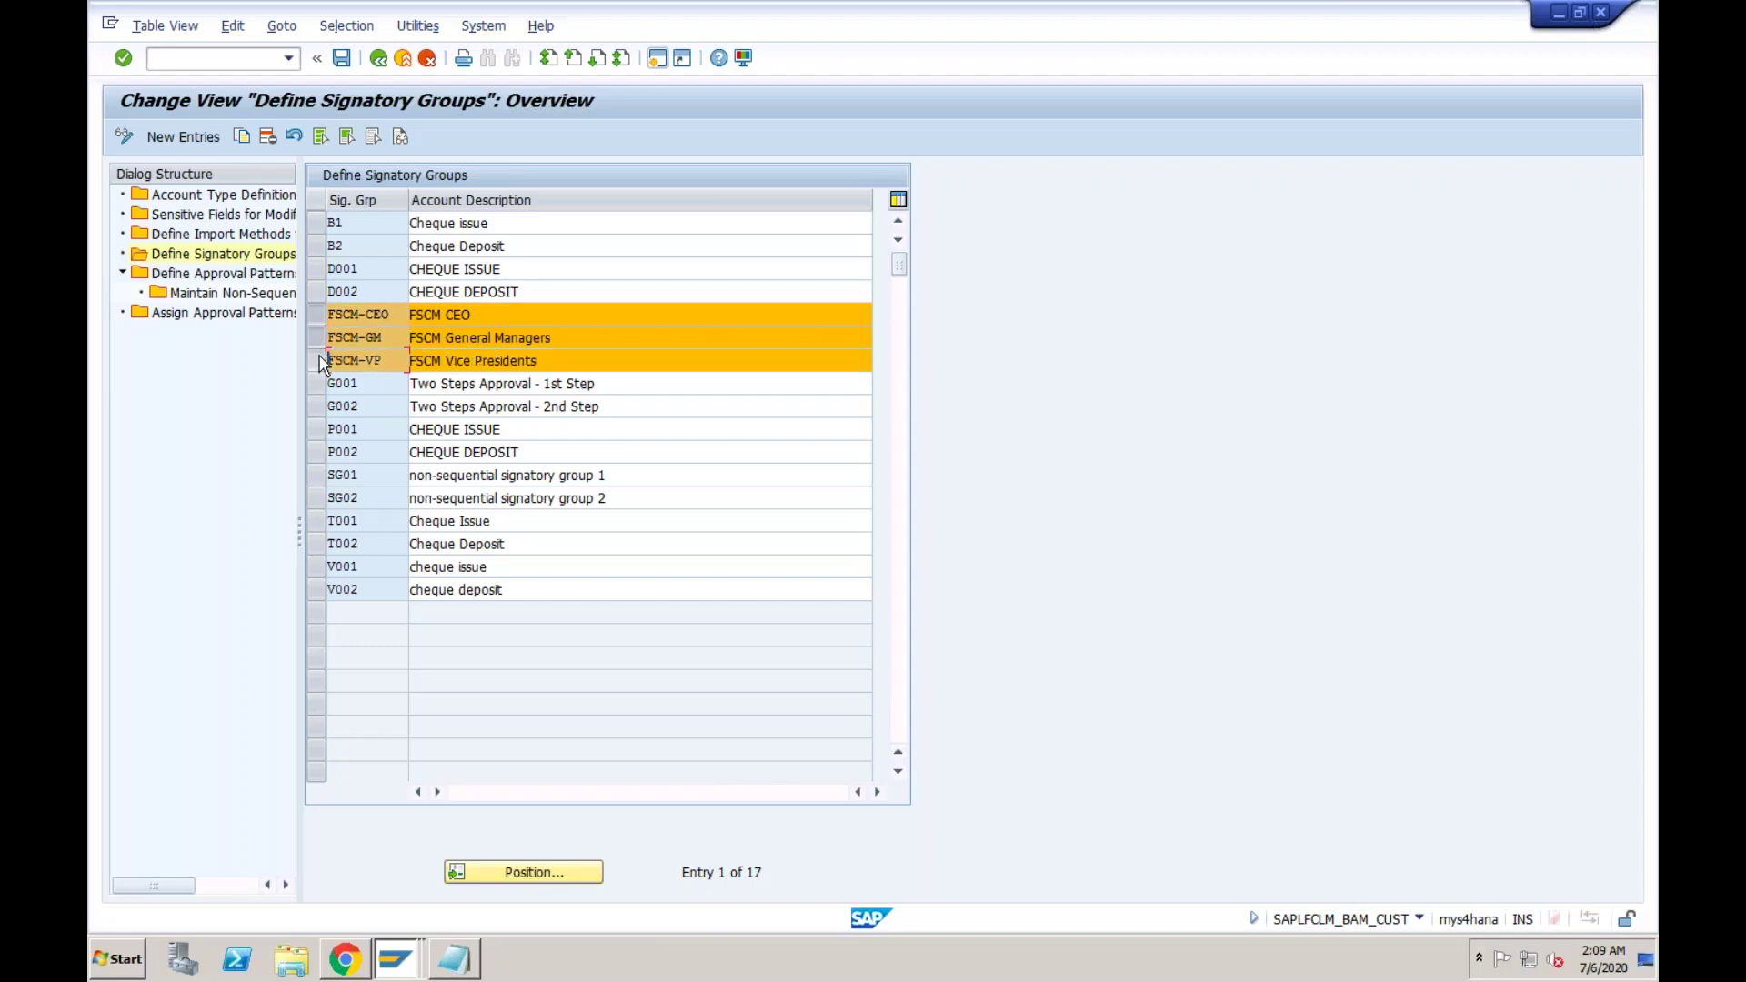